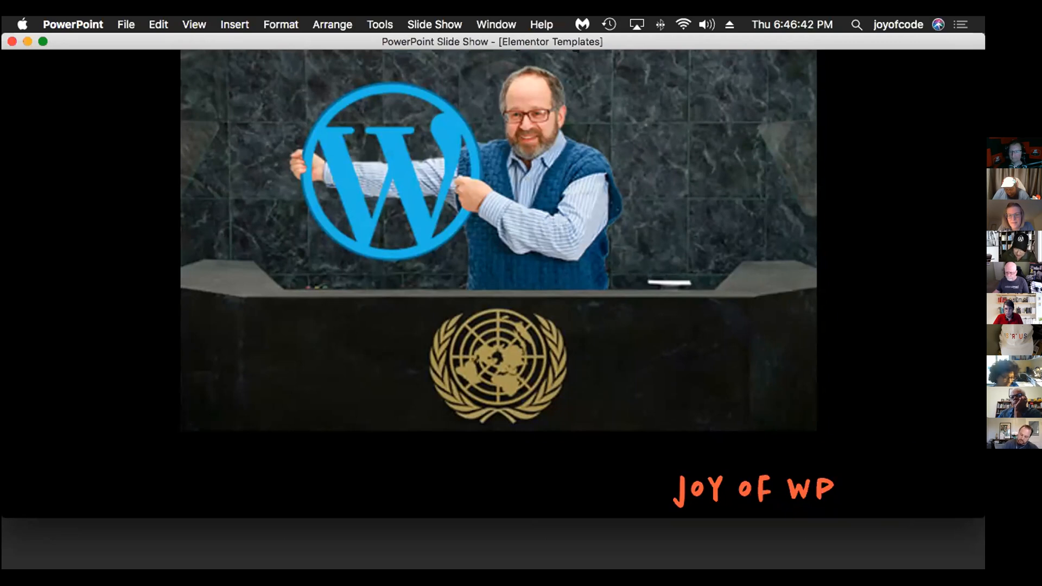
Advance the slide show through the two agenda points and the profile slide to the WordPress Big 3 slide
left_click(82, 134)
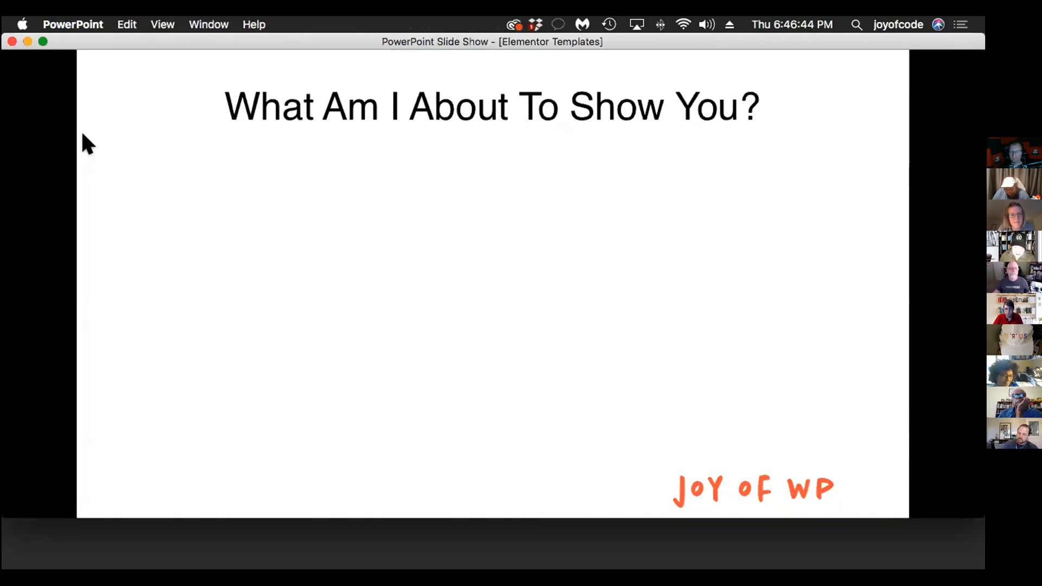
left_click(83, 134)
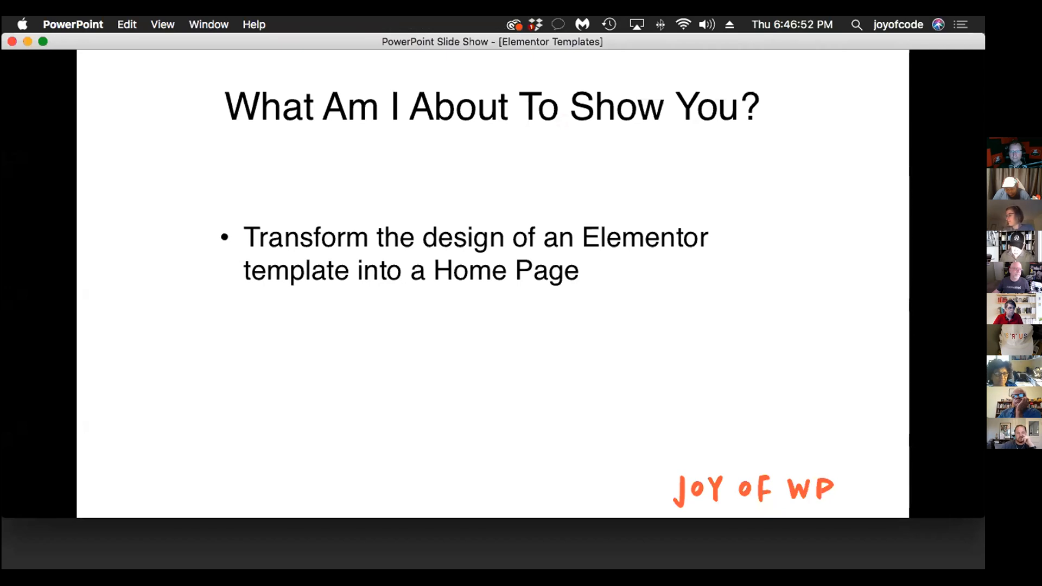
key("Right")
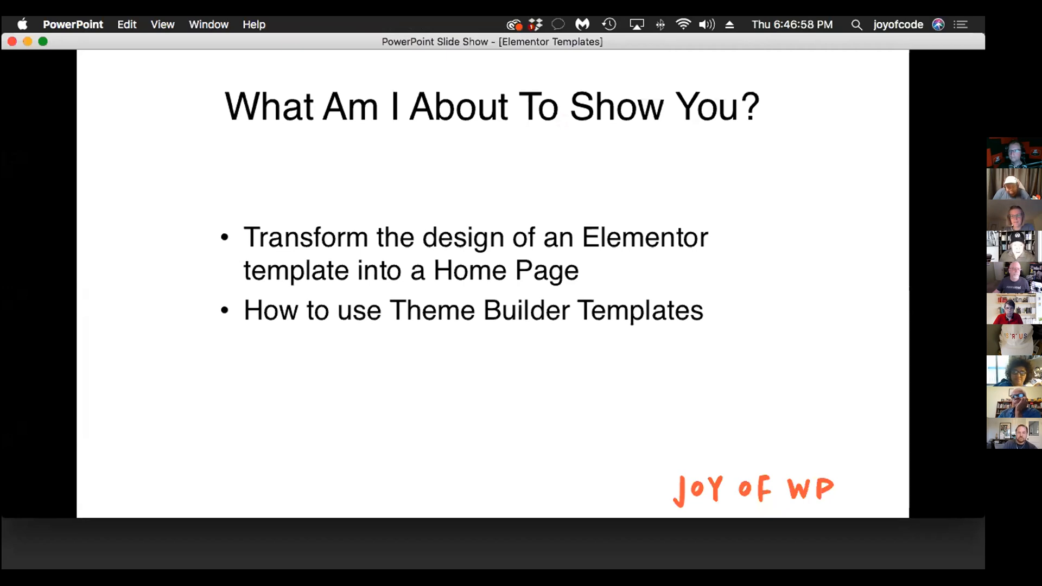
key("Right")
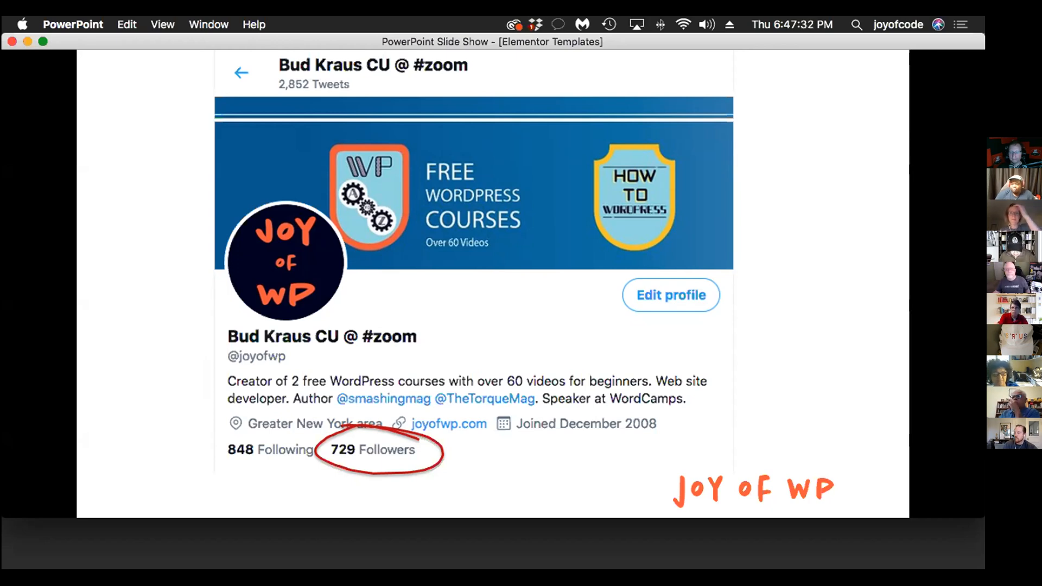
key("Right")
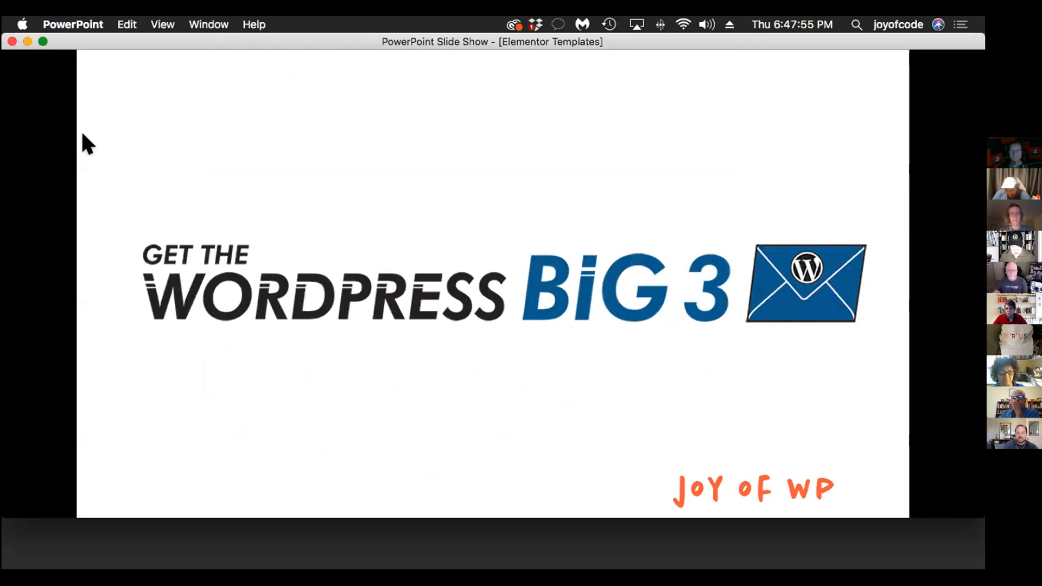
End the slide show, minimize the presentation and switch to Firefox
key("Escape")
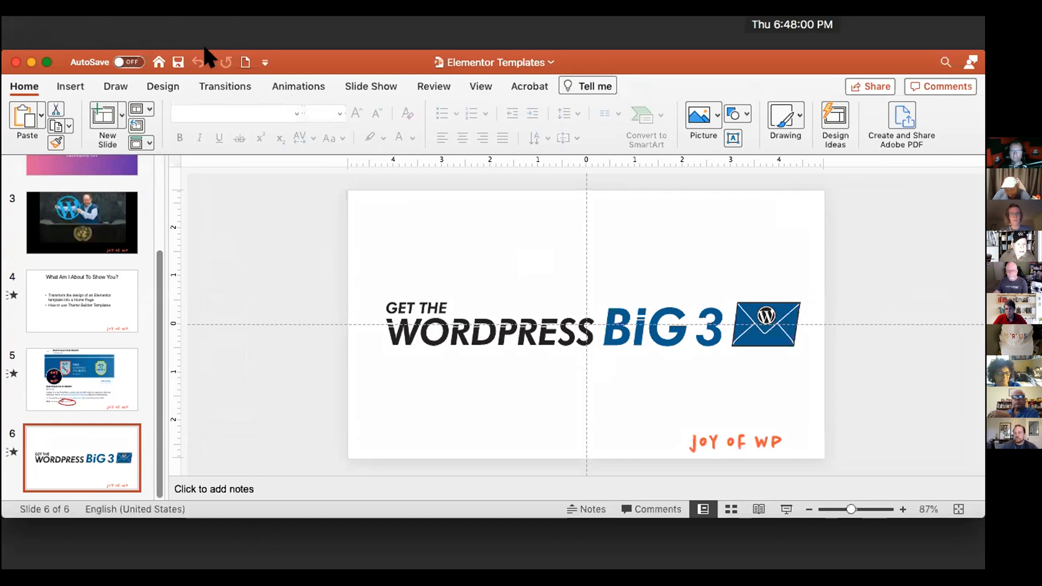
double_click(611, 56)
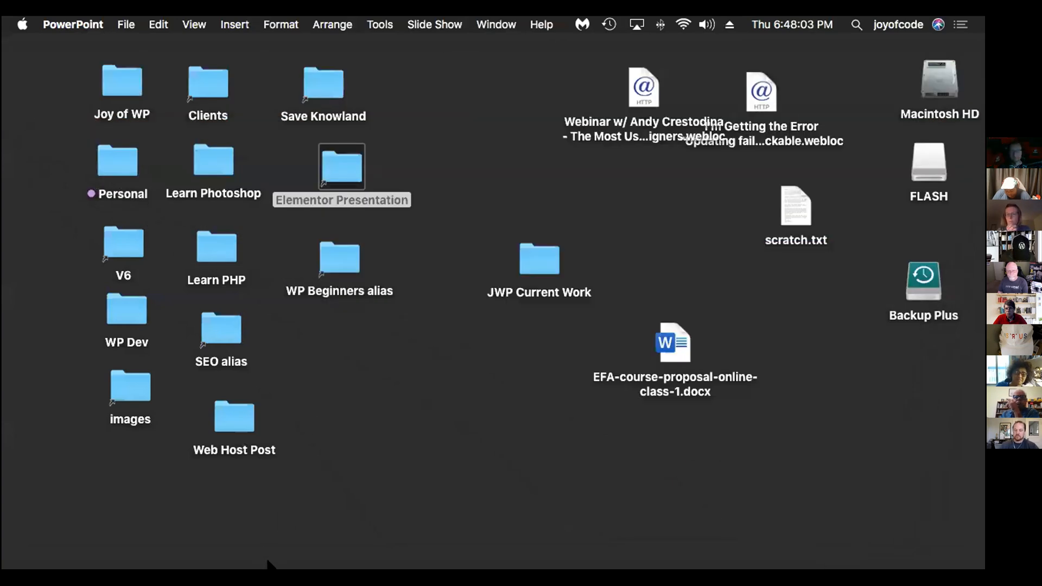
mouse_move(270, 567)
left_click(178, 519)
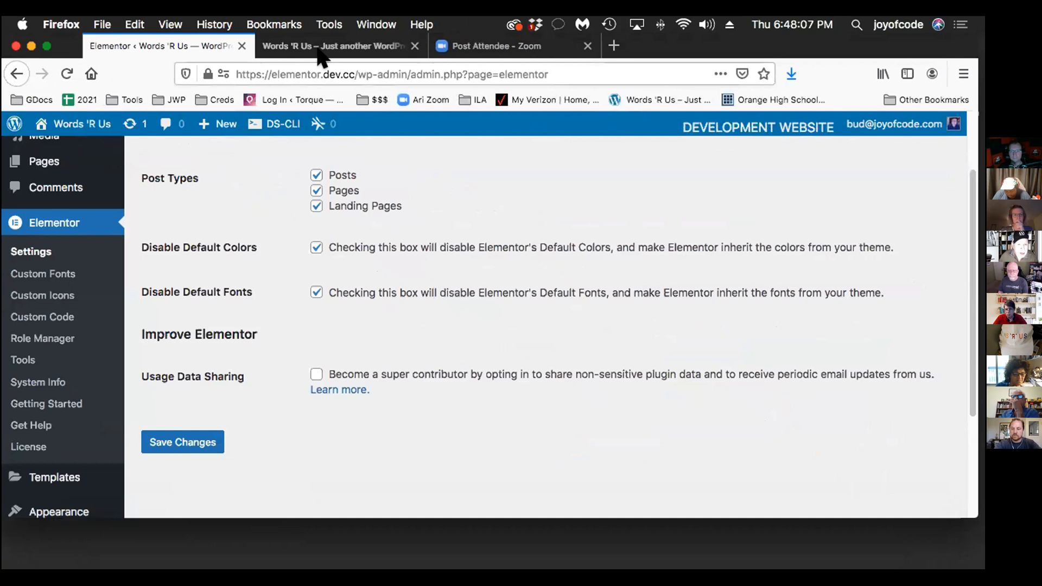
Check the site's front-end preview and examine Elementor's general settings for post types, default colors and default fonts
left_click(318, 51)
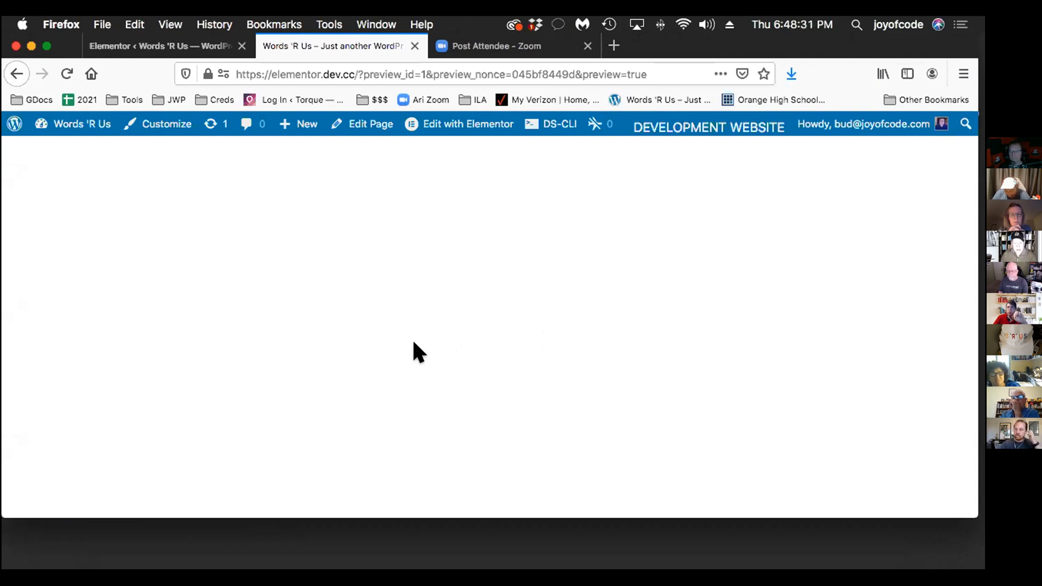
left_click(170, 42)
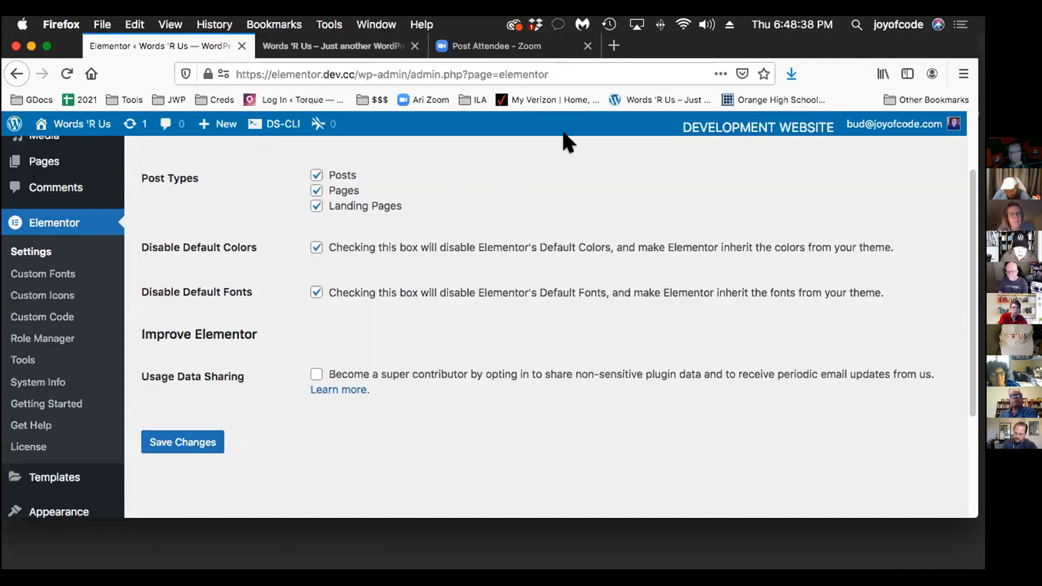
scroll(625, 353, "up", 3)
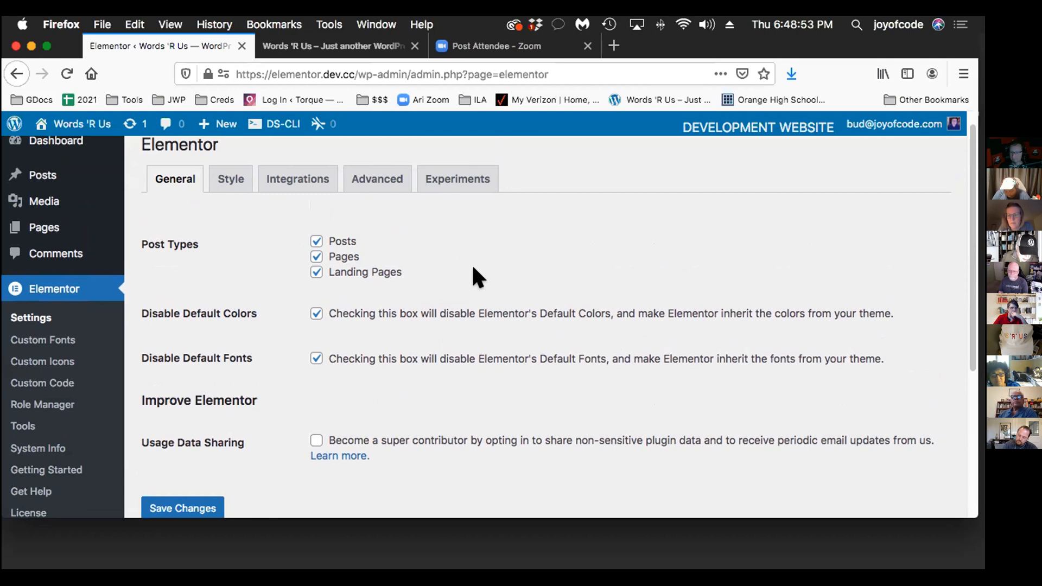
scroll(474, 267, "down", 2)
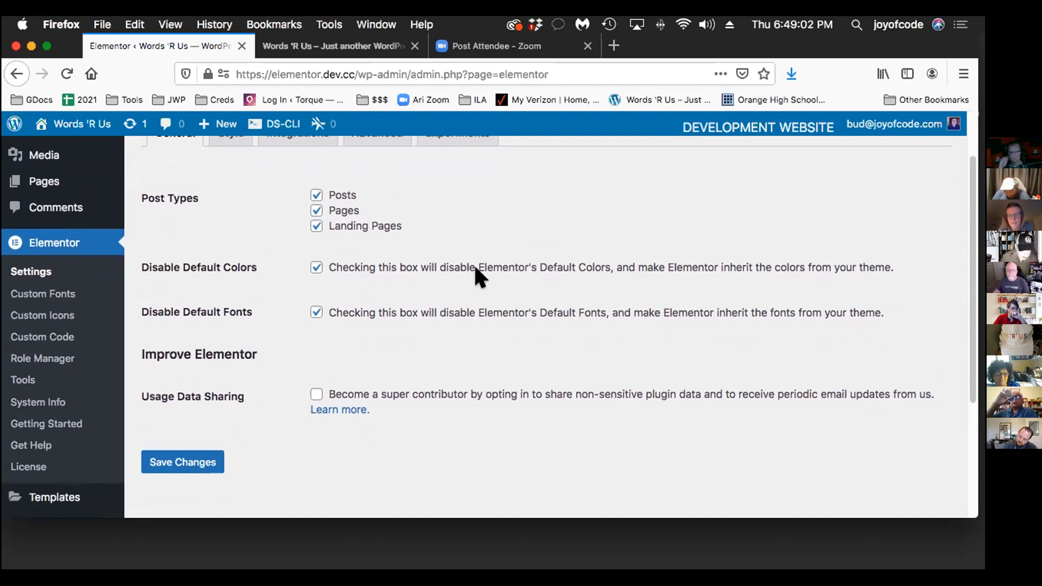
scroll(475, 267, "up", 3)
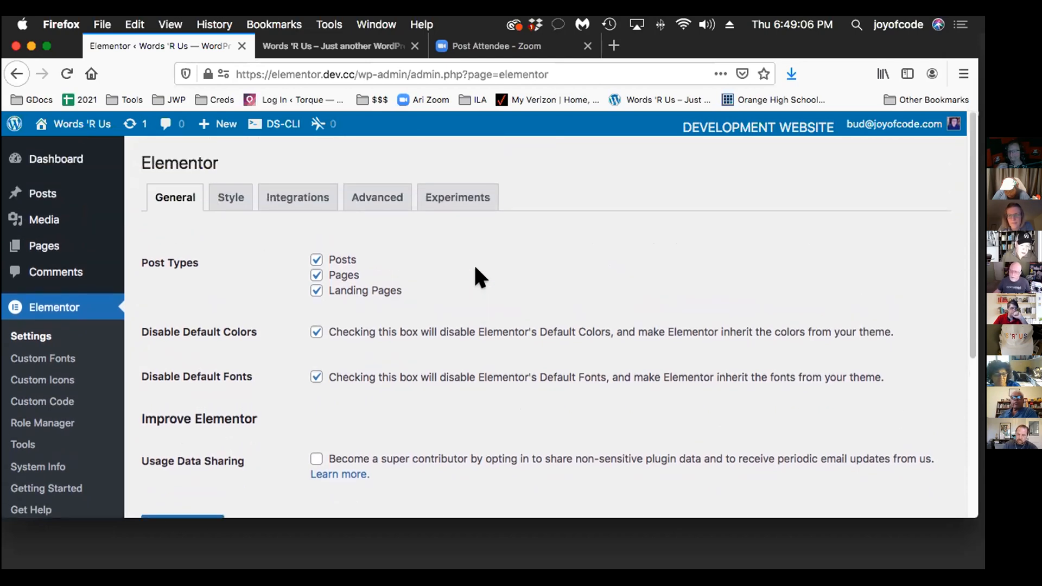
scroll(475, 276, "down", 2)
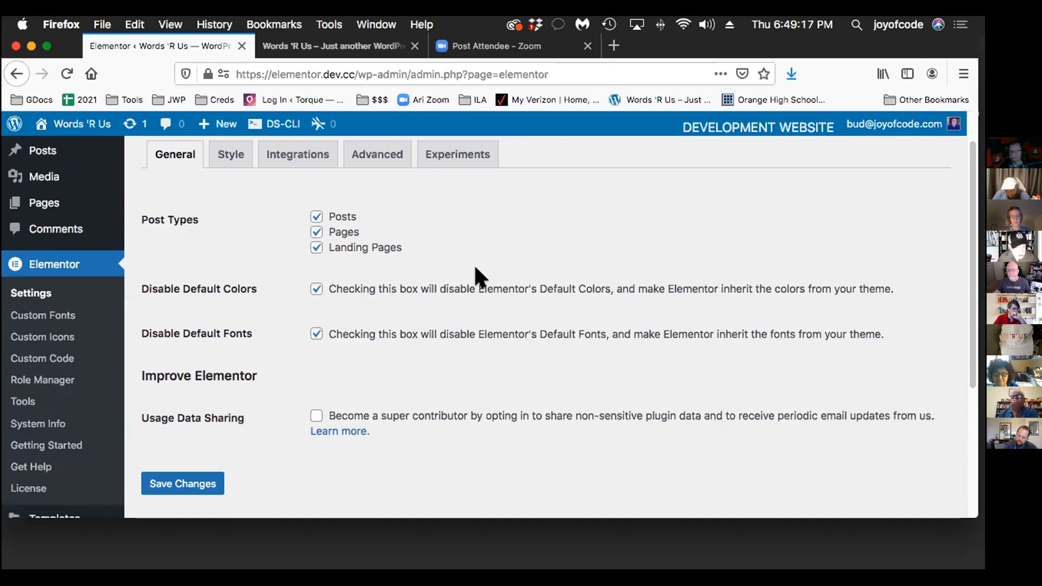
scroll(475, 268, "up", 2)
scroll(474, 263, "down", 2)
scroll(473, 262, "up", 2)
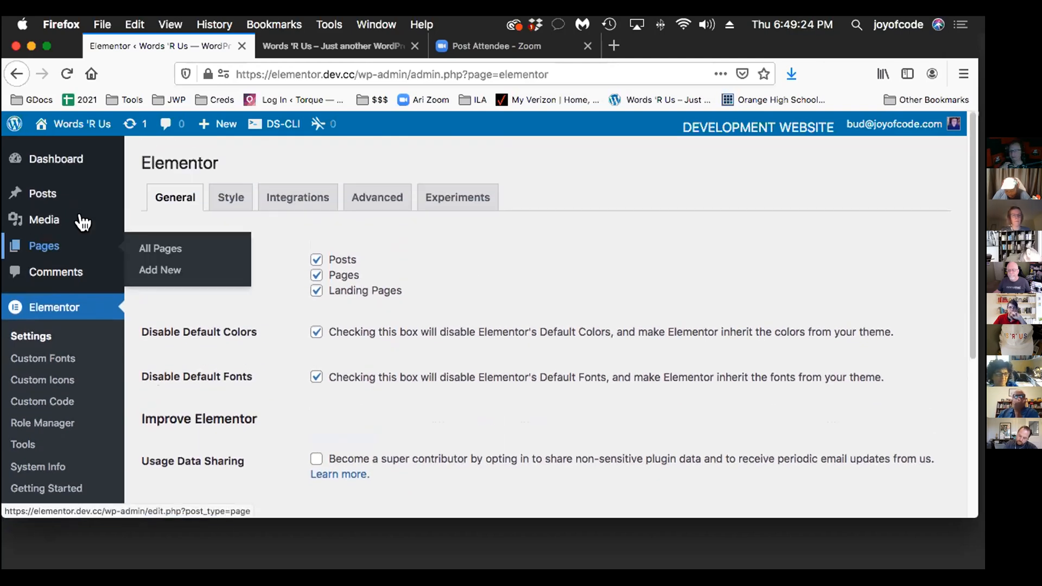
Open the Home page from the list of all pages for editing with Elementor
mouse_move(20, 247)
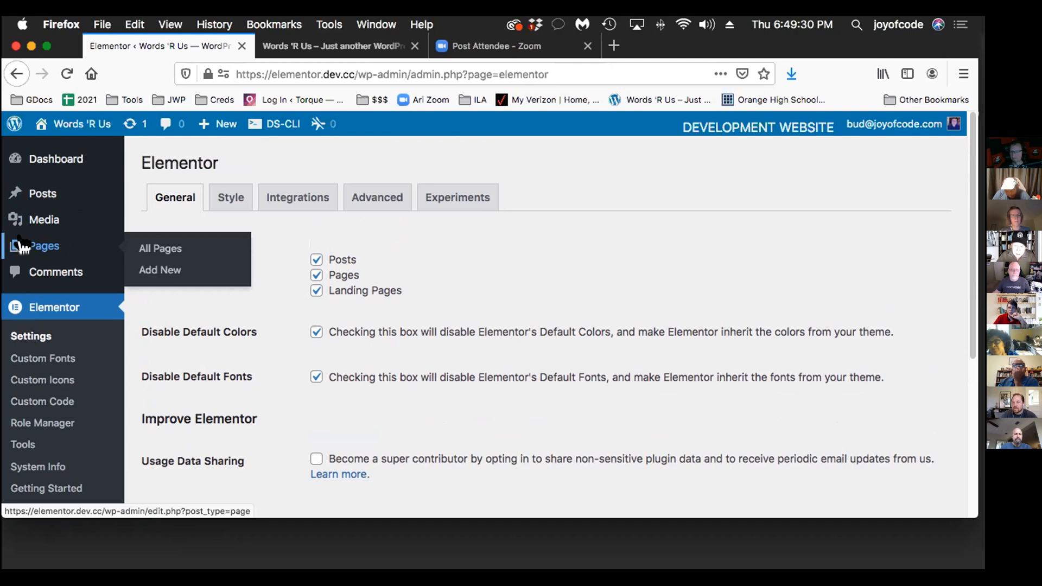
left_click(166, 249)
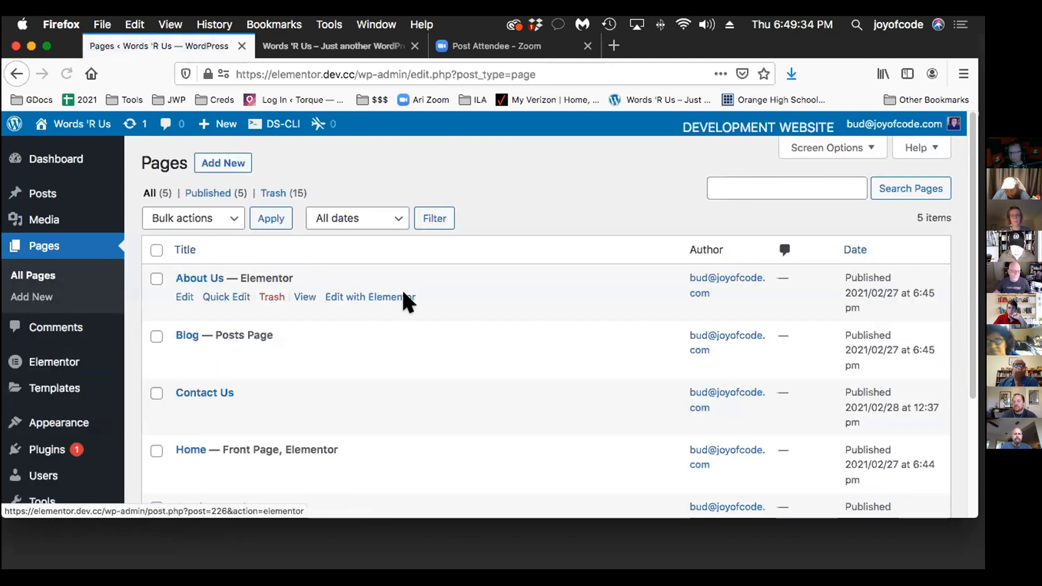
scroll(402, 288, "down", 4)
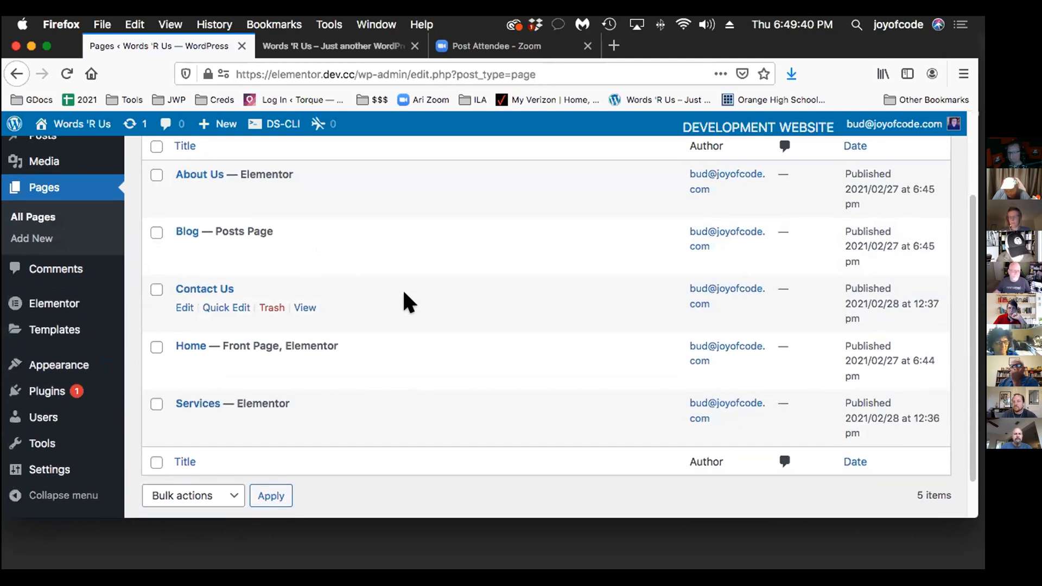
scroll(412, 293, "up", 2)
scroll(427, 302, "down", 1)
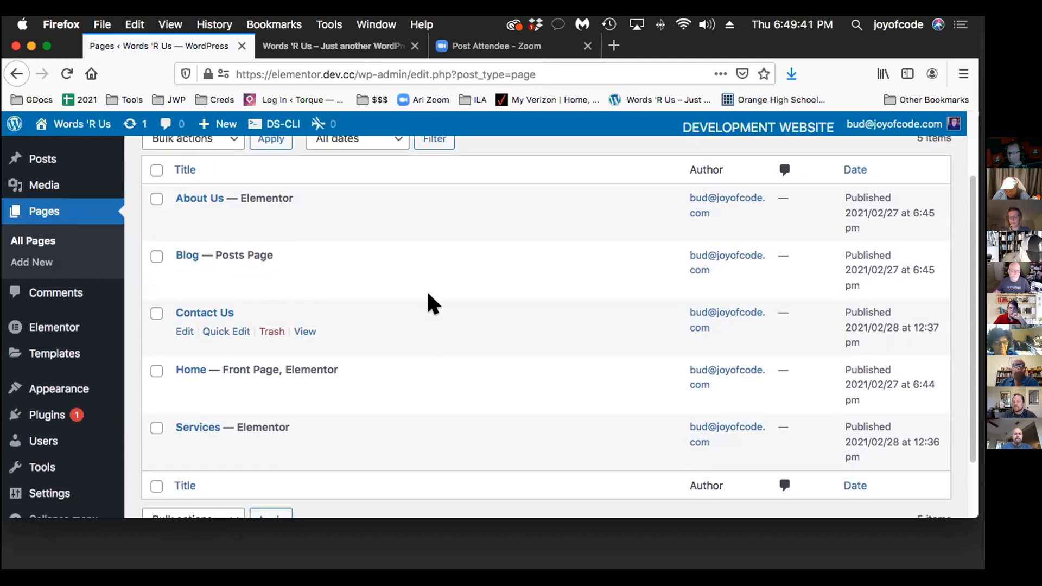
left_click(170, 366)
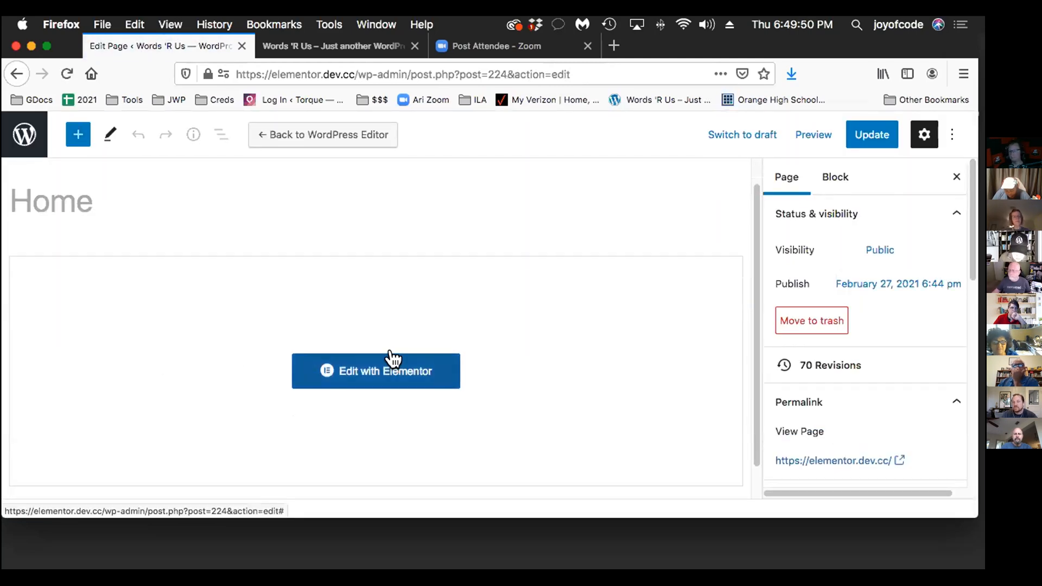
left_click(380, 363)
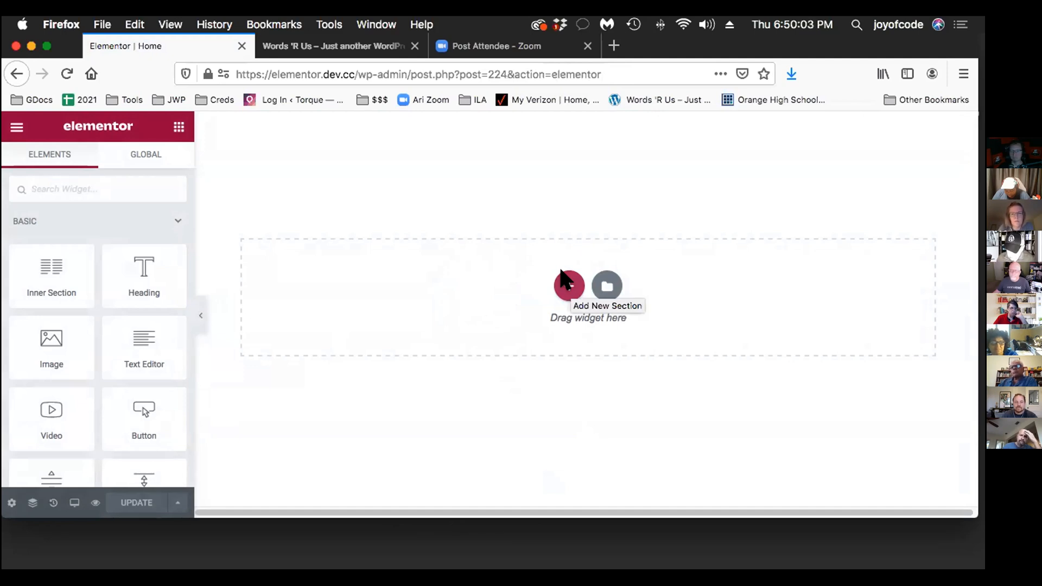
Open the Elementor template library and browse the available full-page templates
left_click(600, 274)
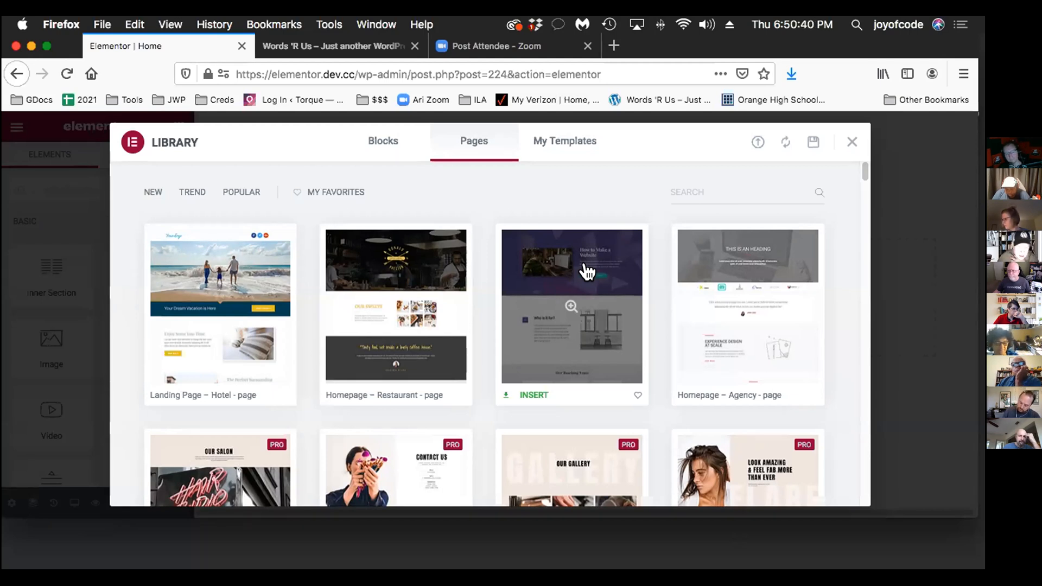
scroll(589, 274, "down", 3)
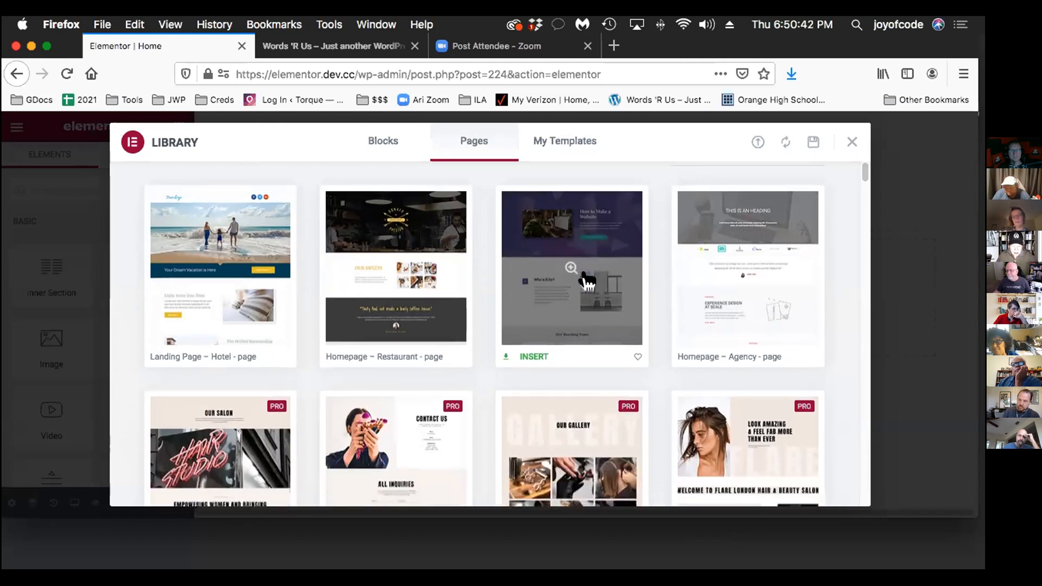
scroll(597, 271, "down", 4)
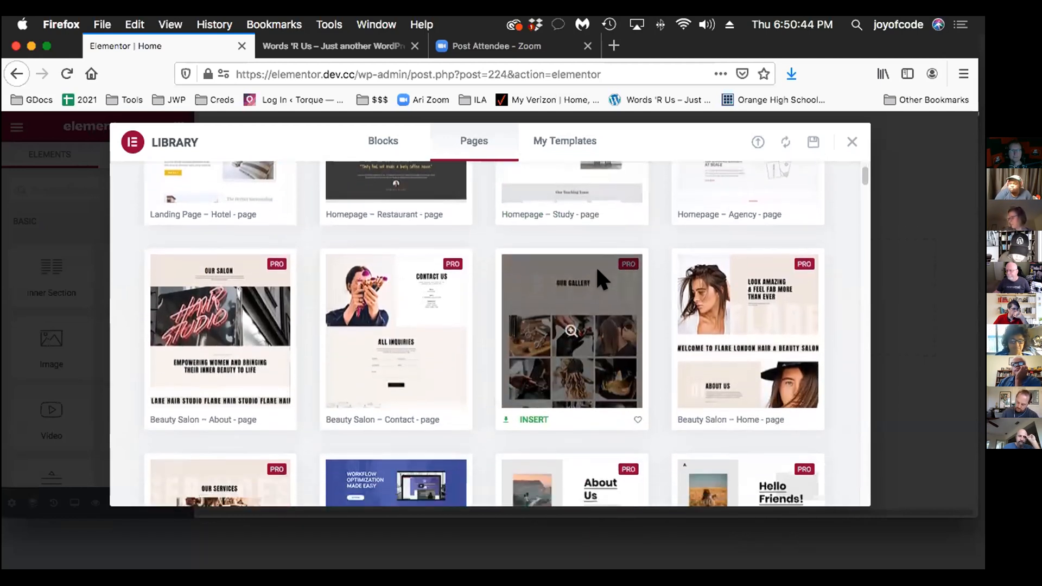
scroll(589, 281, "down", 3)
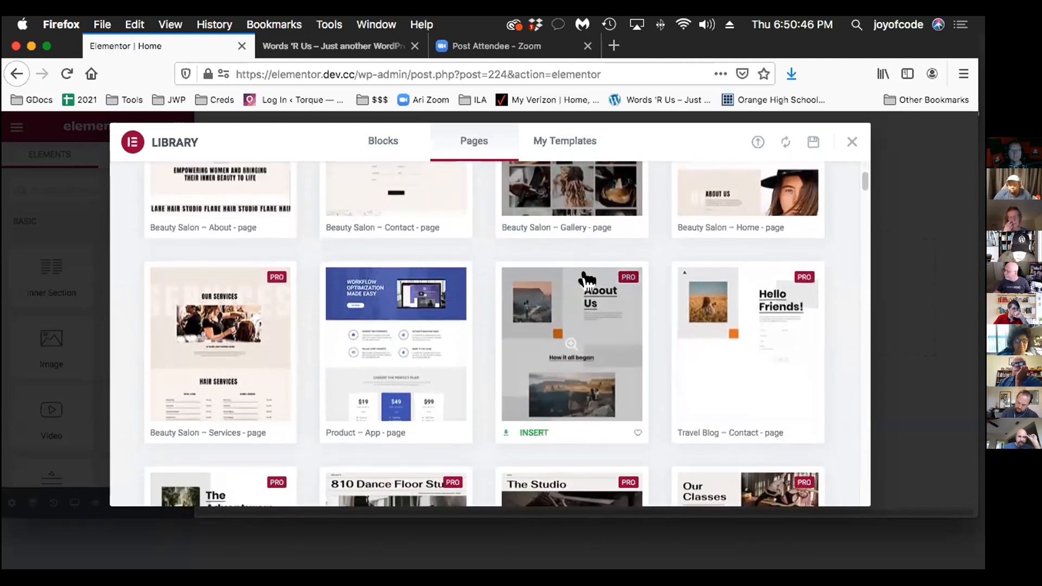
scroll(670, 284, "down", 2)
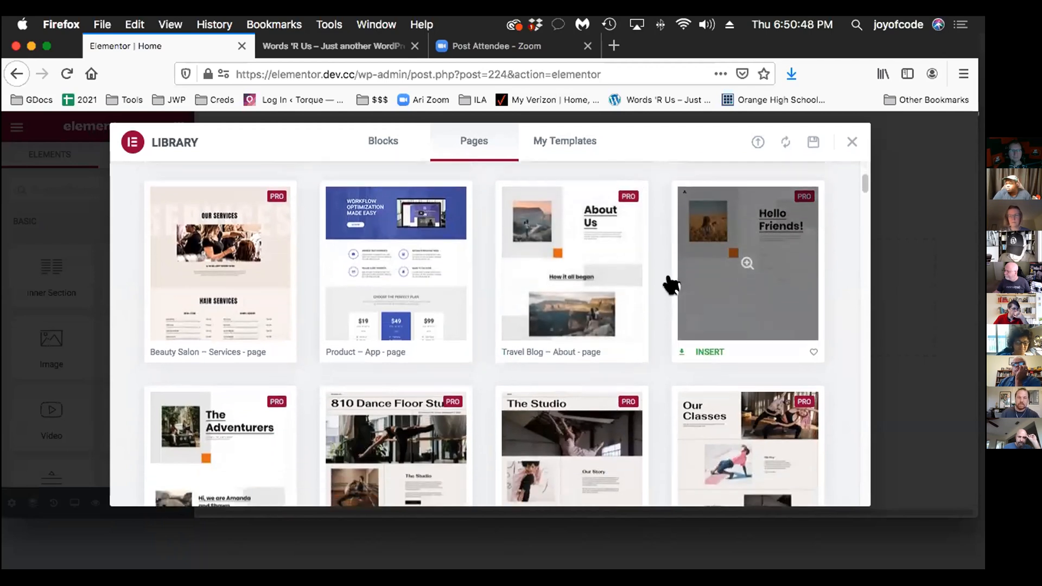
scroll(671, 284, "down", 2)
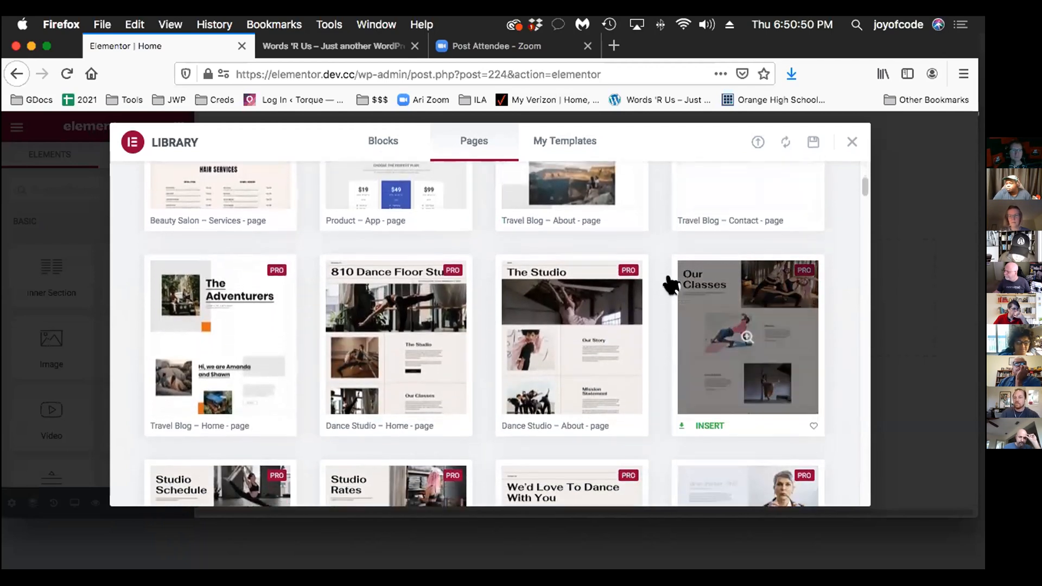
scroll(671, 284, "up", 8)
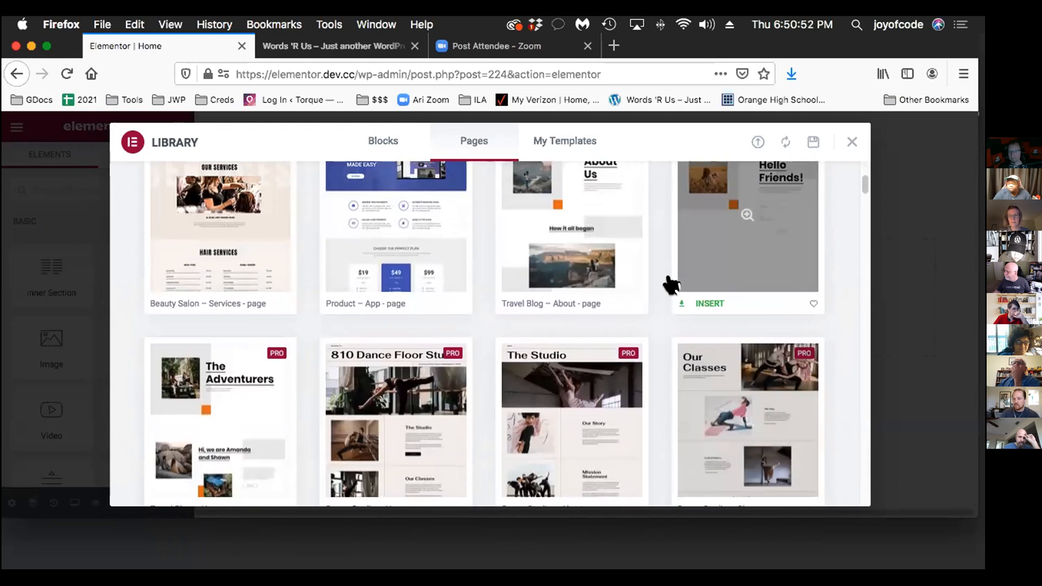
scroll(671, 284, "up", 3)
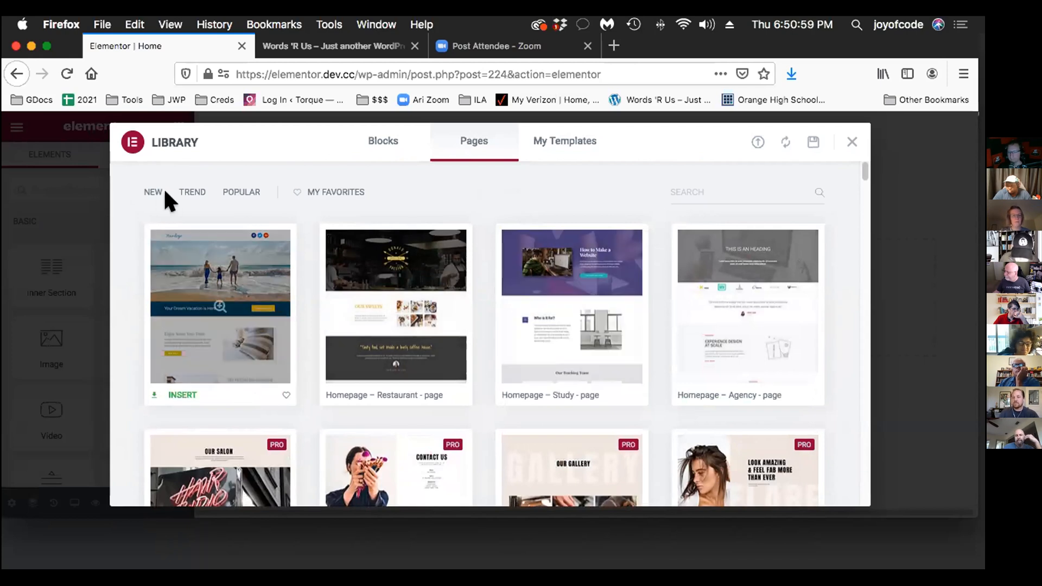
Insert the Copywriter page template from the library favorites into the Home page, importing its document settings too
left_click(304, 189)
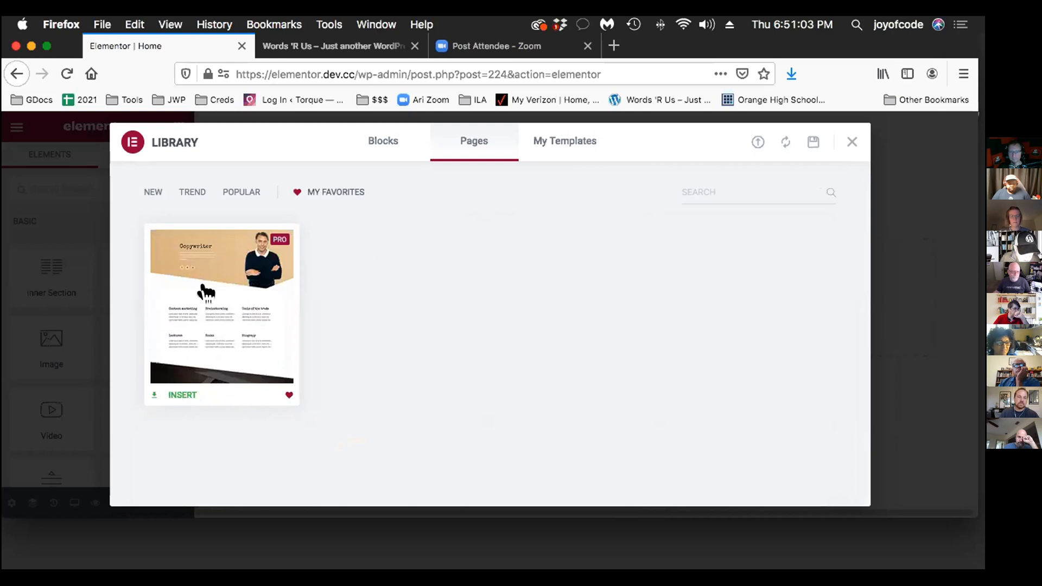
left_click(216, 261)
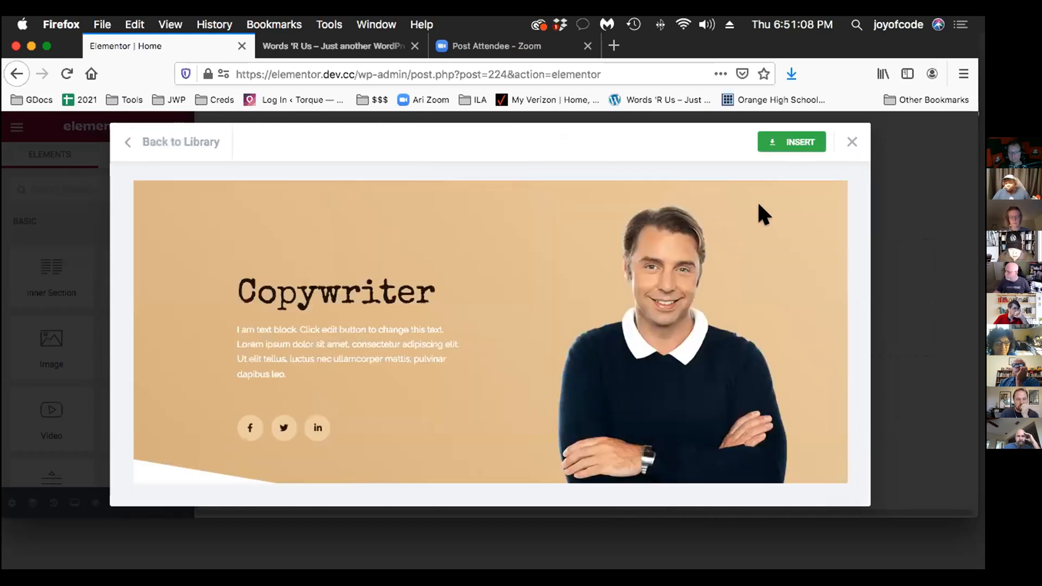
left_click(761, 130)
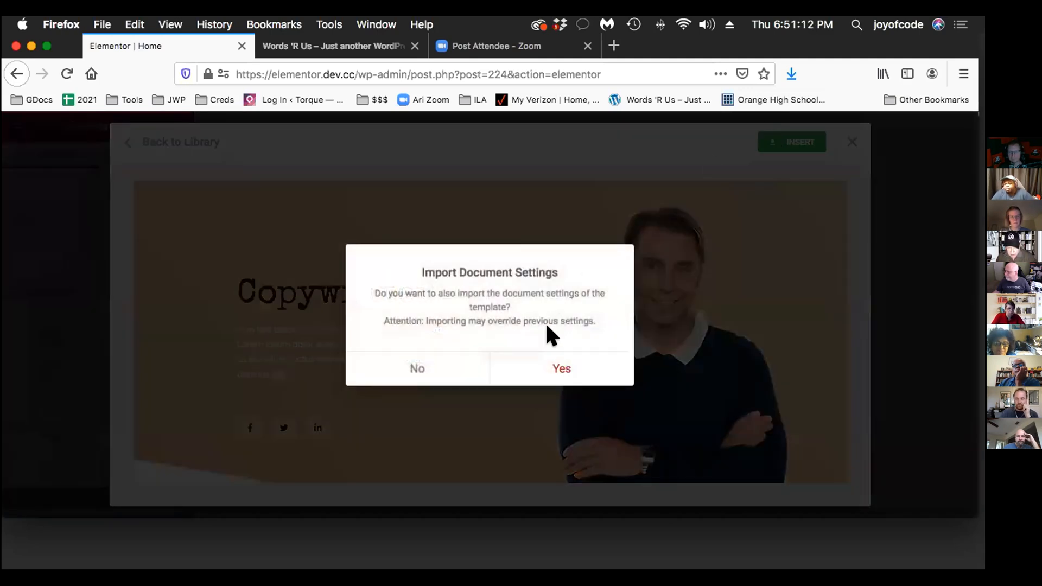
left_click(554, 369)
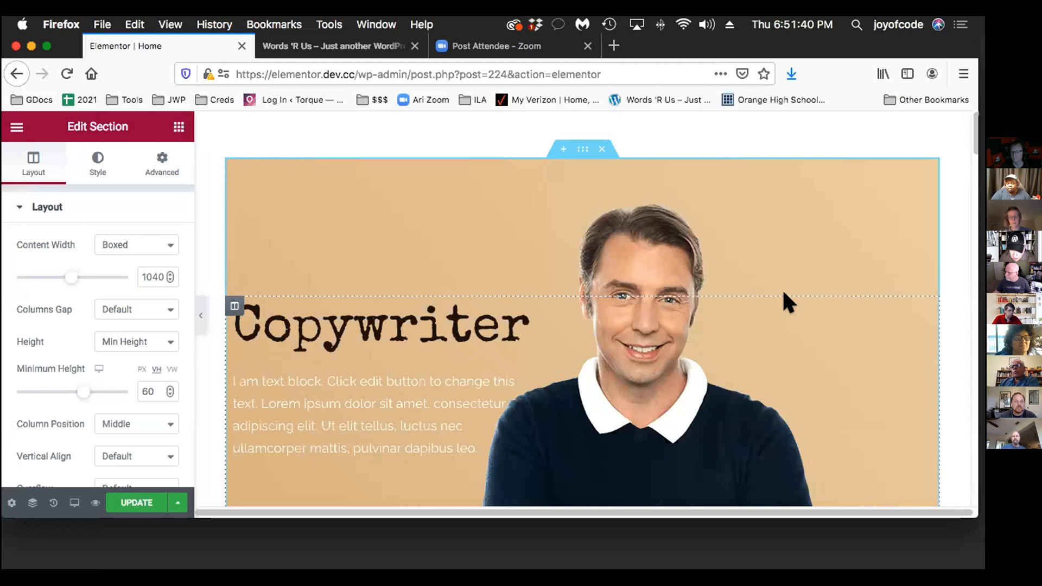
scroll(783, 288, "down", 3)
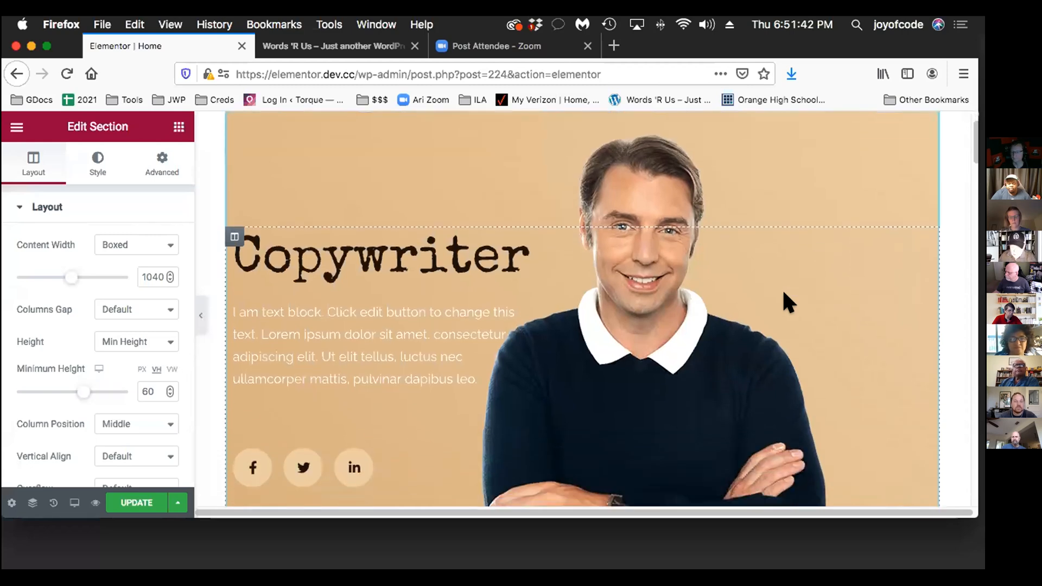
scroll(783, 293, "up", 2)
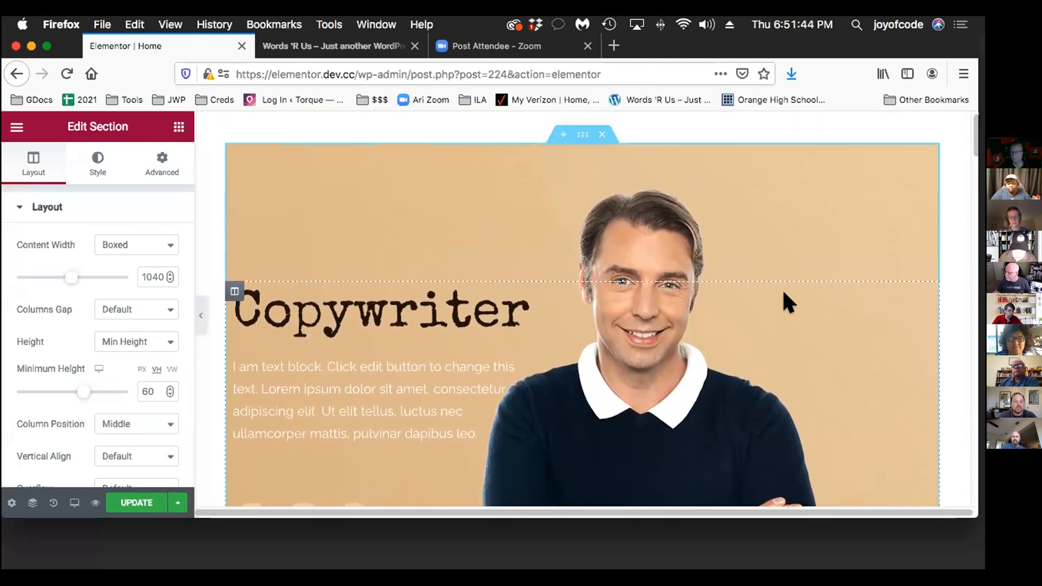
Examine the inserted Copywriter template's sections, from the hero down to the Lectures, Books and Biograpy columns
scroll(783, 288, "down", 2)
scroll(782, 288, "up", 2)
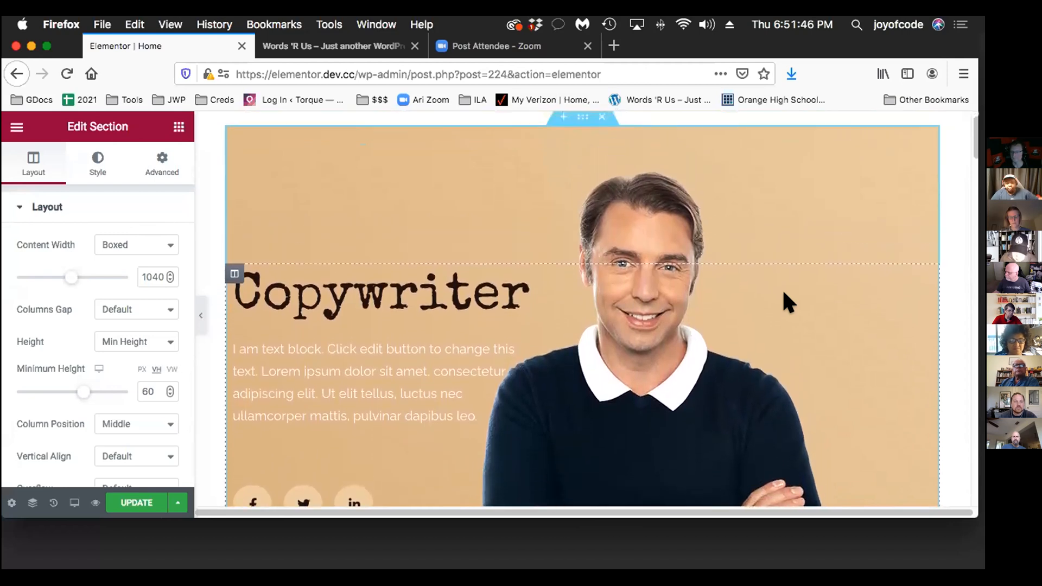
scroll(783, 288, "up", 1)
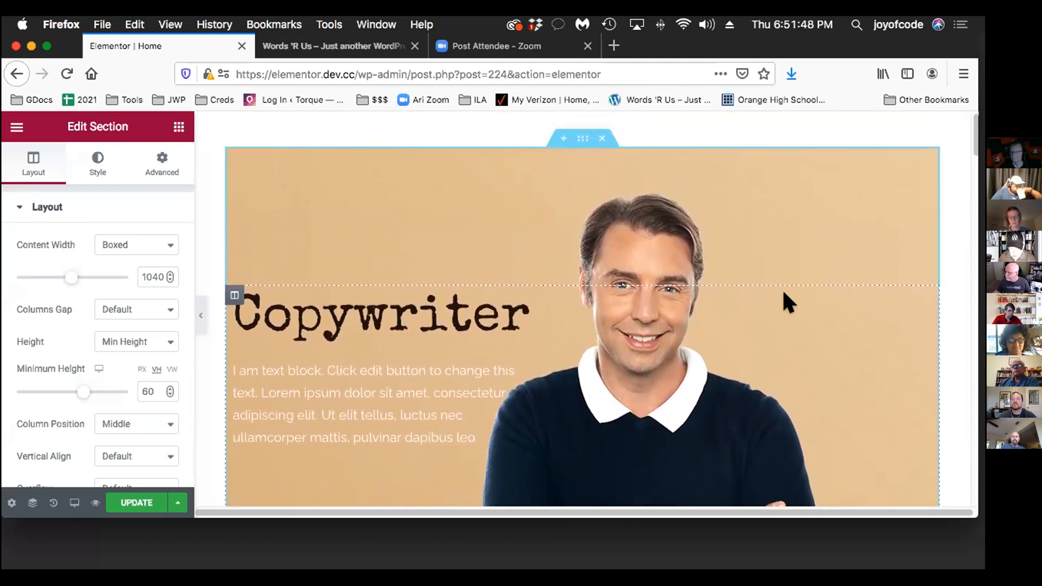
scroll(782, 288, "right", 1)
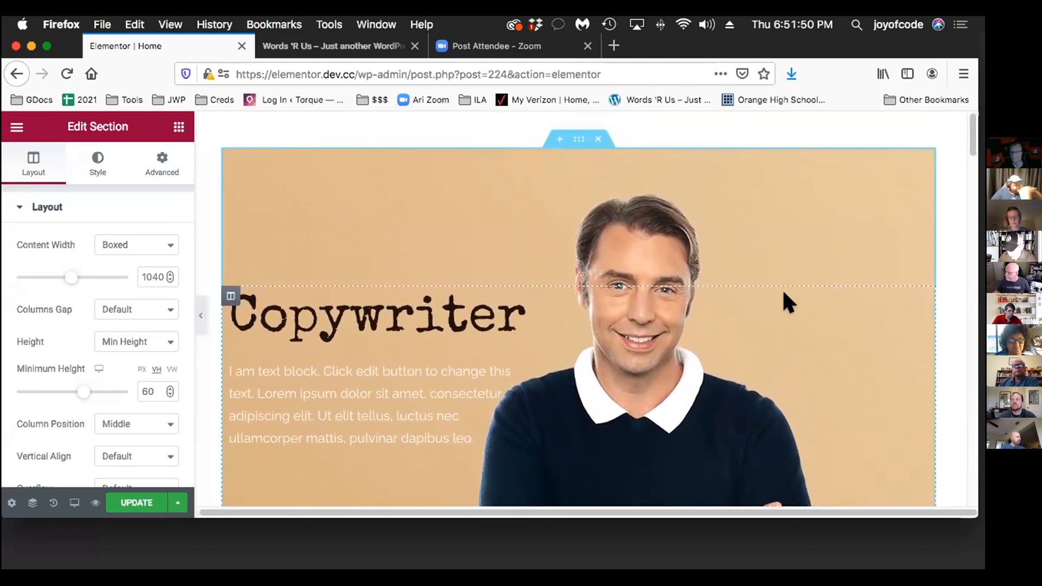
scroll(782, 288, "left", 1)
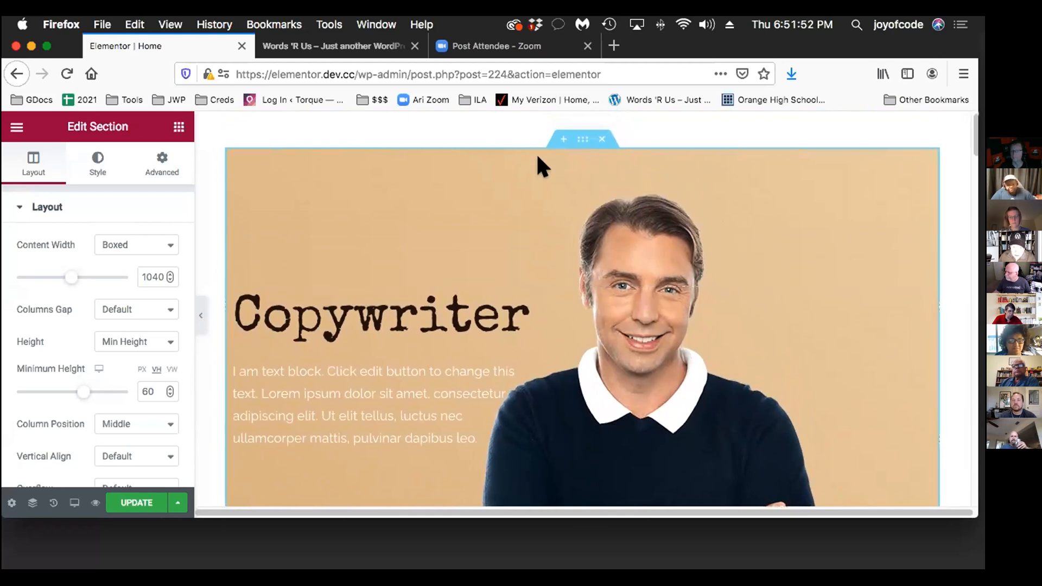
scroll(816, 233, "down", 7)
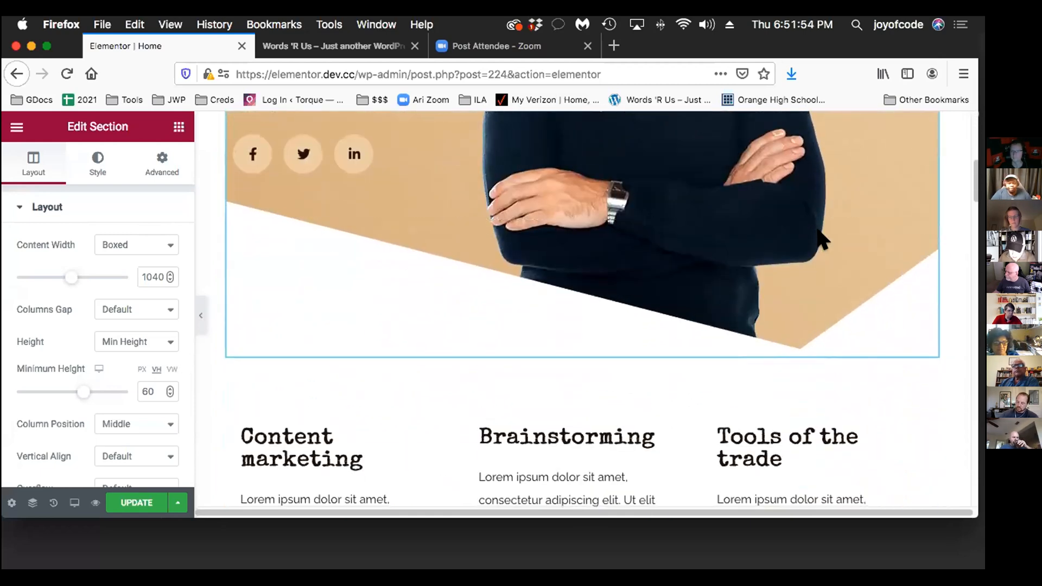
scroll(818, 233, "down", 1)
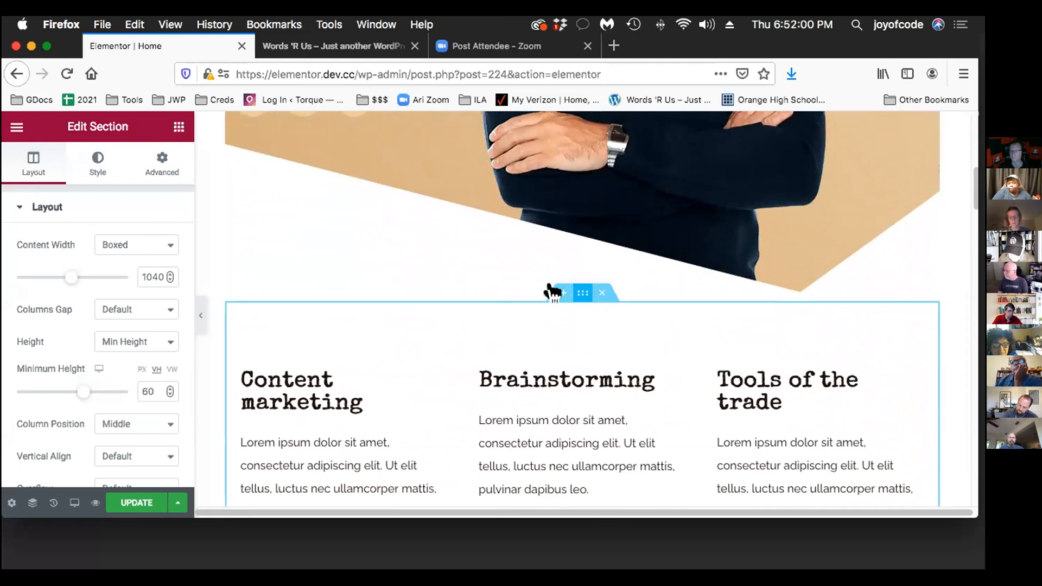
scroll(619, 288, "down", 1)
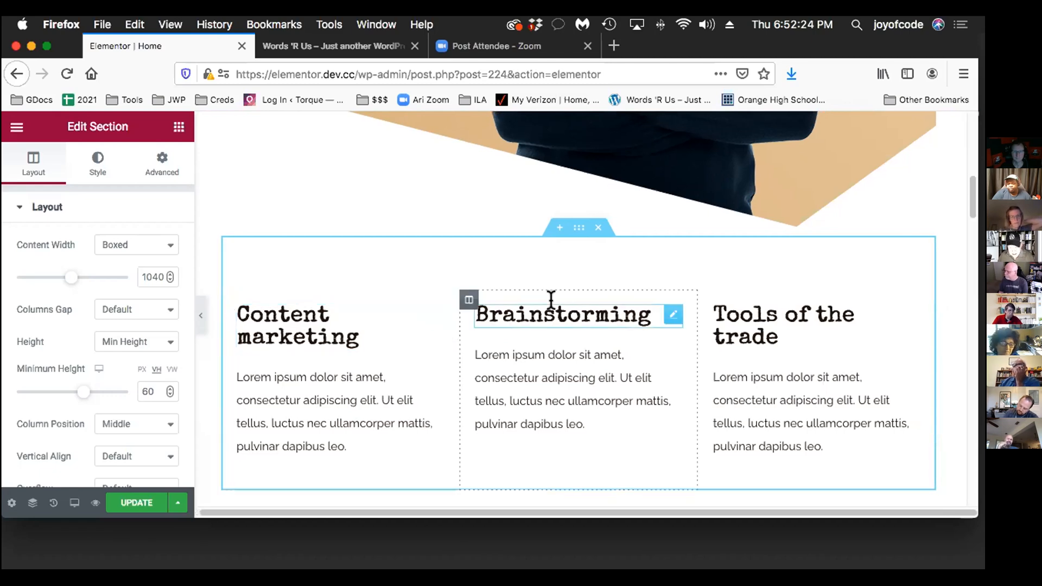
scroll(551, 299, "down", 5)
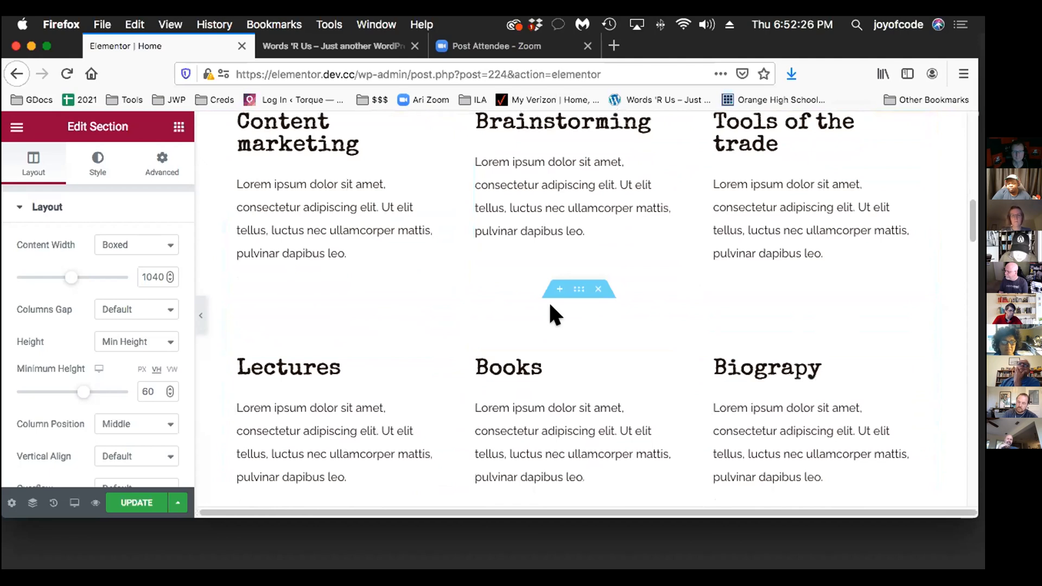
scroll(551, 300, "down", 3)
scroll(550, 304, "up", 5)
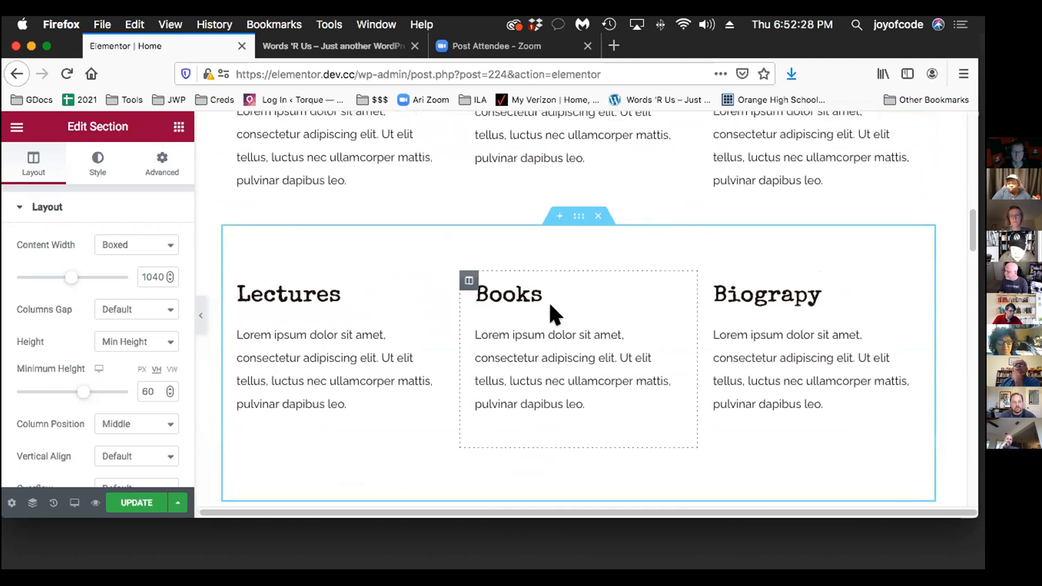
Delete the Lectures/Books/Biograpy, My Work, testimonial, Articles and Contact me sections below the Content marketing columns
scroll(550, 306, "up", 3)
scroll(551, 306, "down", 3)
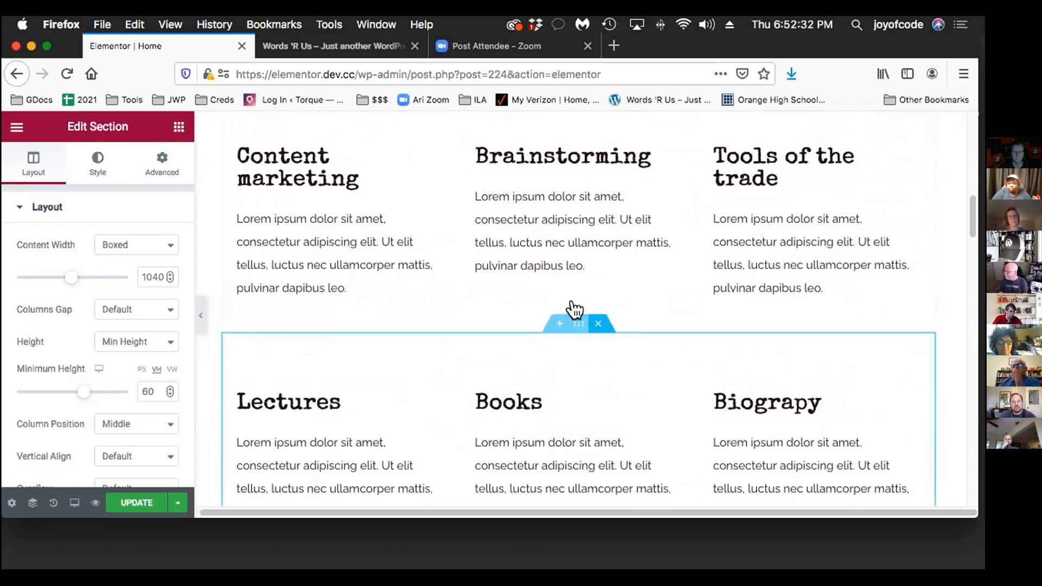
left_click(591, 317)
scroll(590, 314, "down", 2)
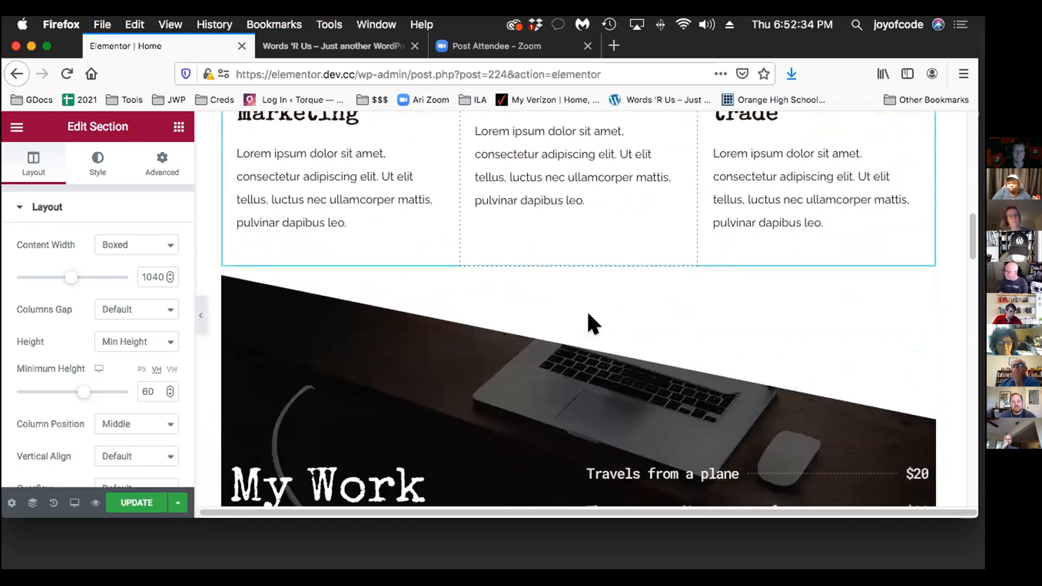
left_click(597, 219)
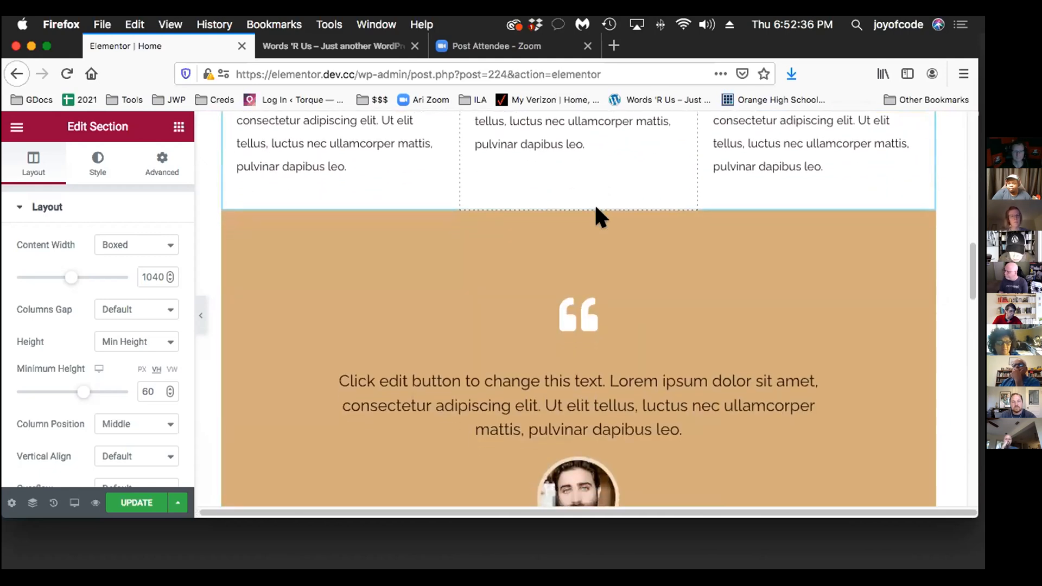
scroll(589, 195, "down", 1)
left_click(596, 185)
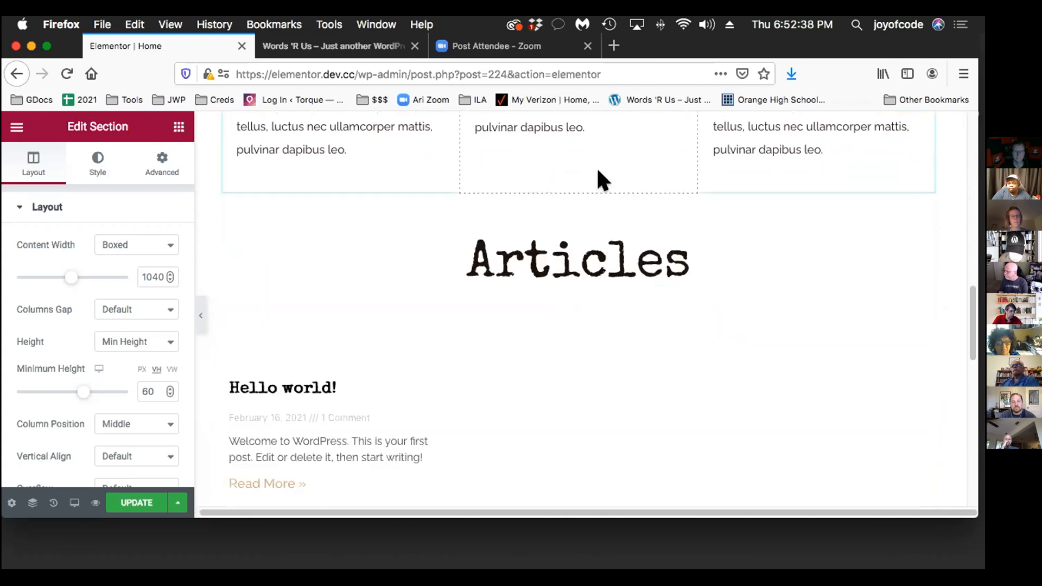
left_click(597, 185)
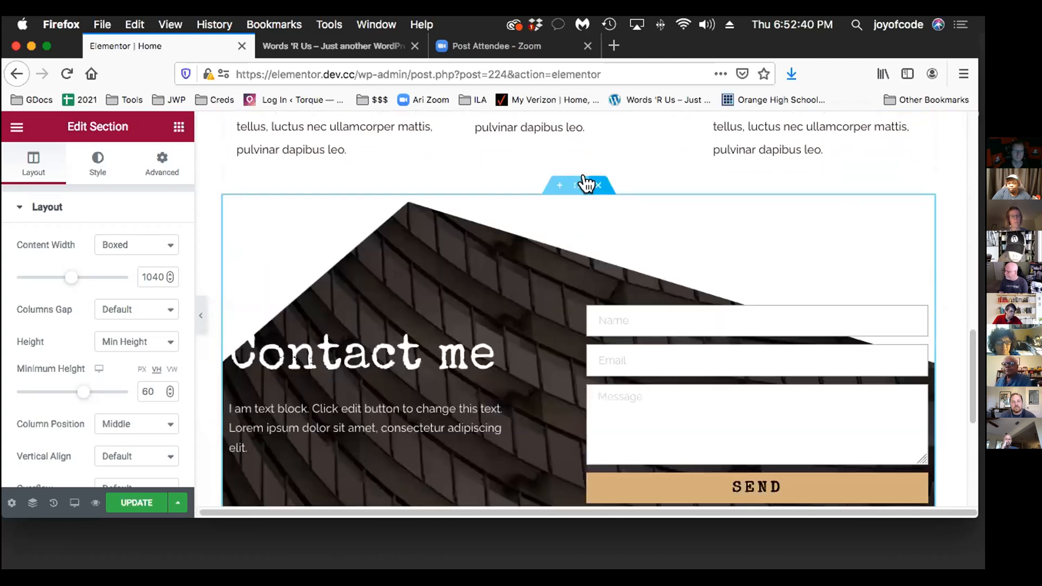
left_click(597, 185)
scroll(632, 274, "up", 5)
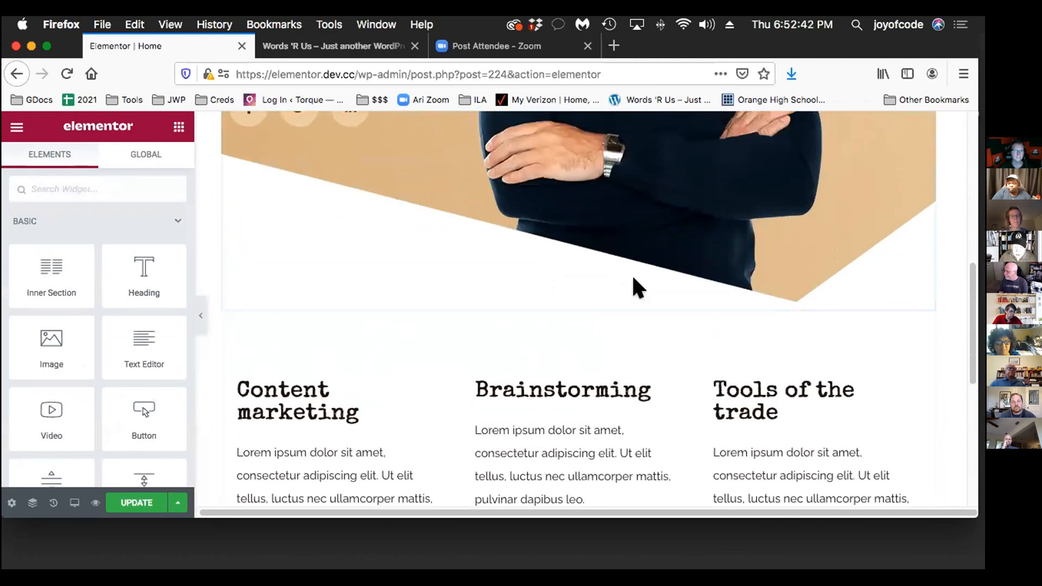
scroll(634, 277, "up", 6)
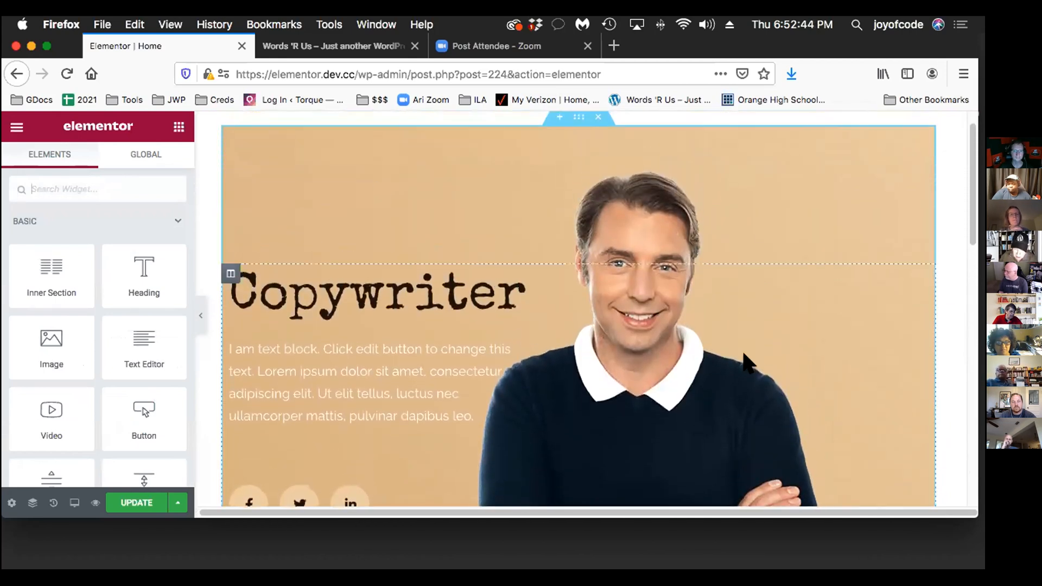
scroll(748, 363, "down", 6)
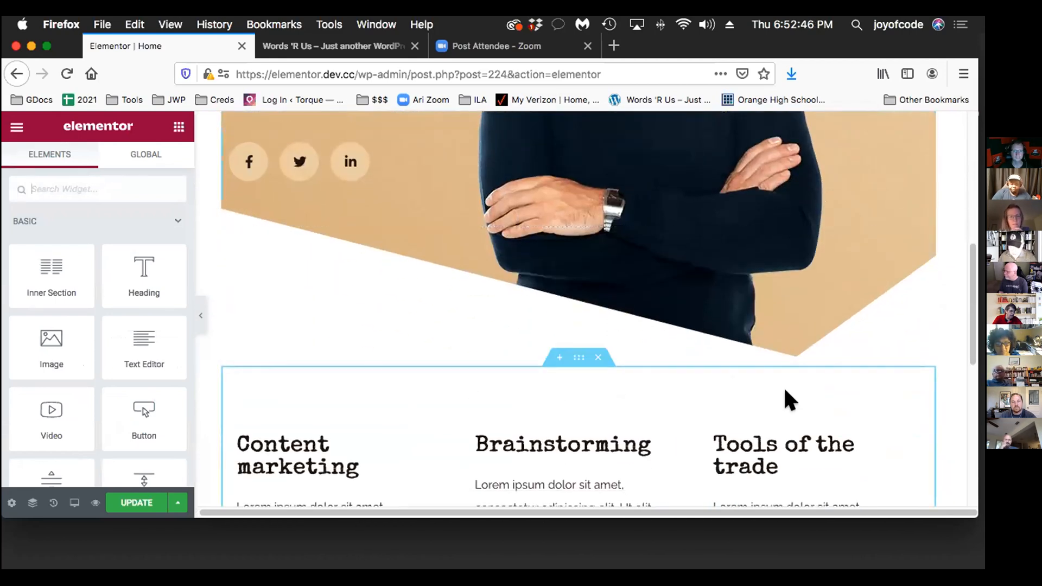
Set the Home page's layout to Elementor Full Width in the page settings
scroll(789, 400, "up", 6)
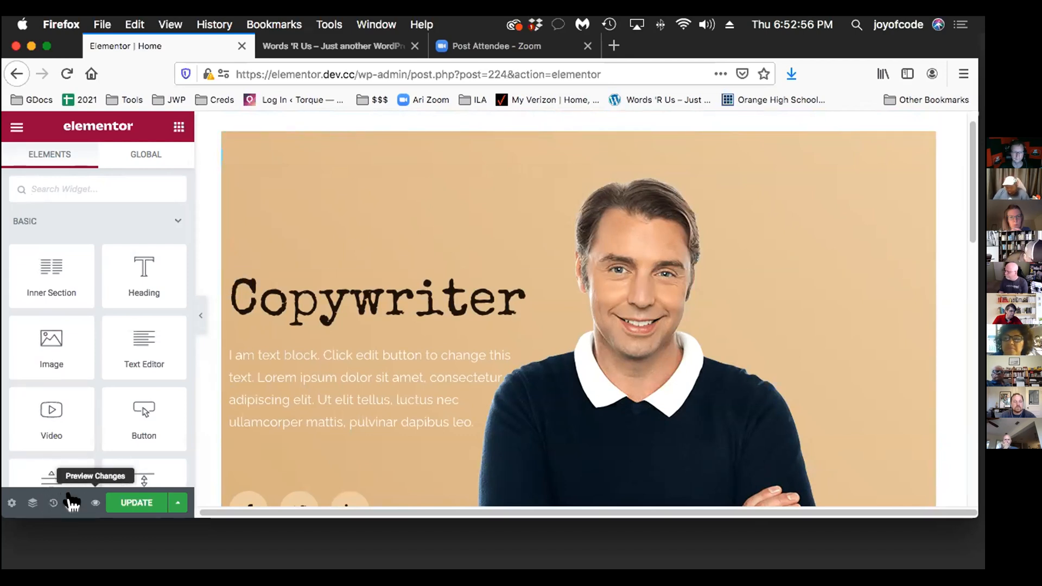
left_click(14, 494)
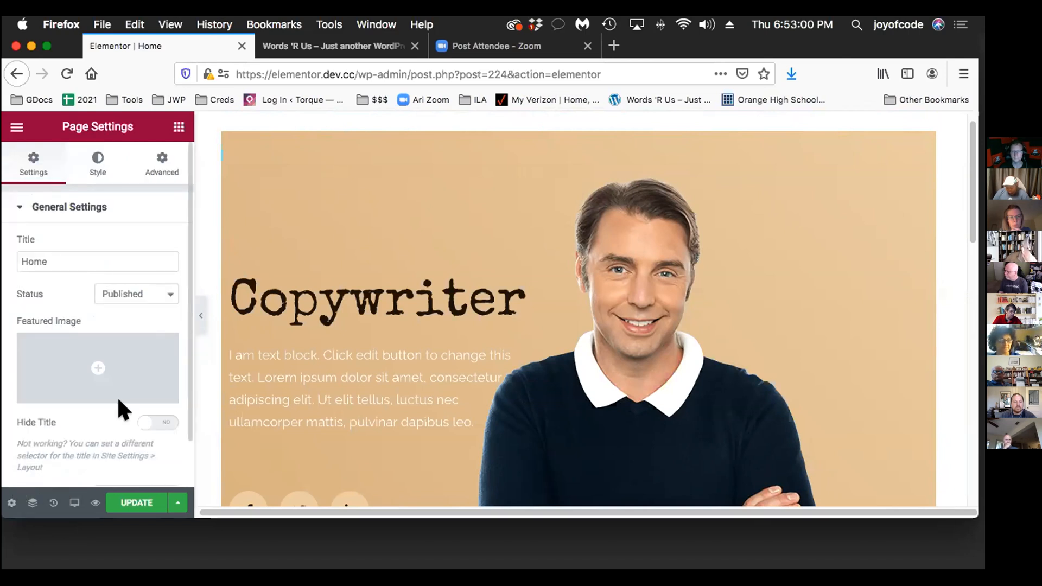
scroll(119, 400, "down", 2)
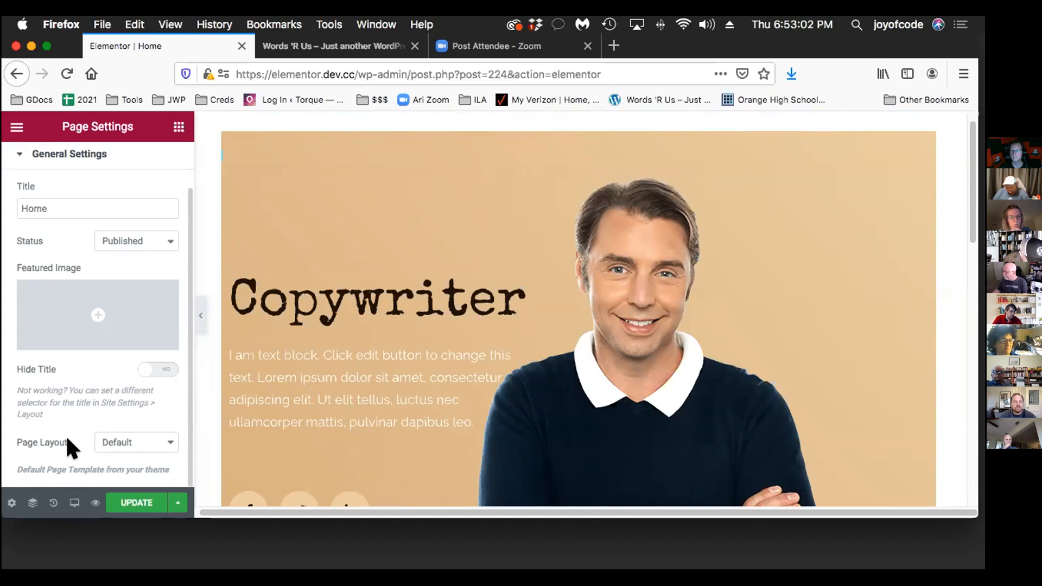
left_click(120, 440)
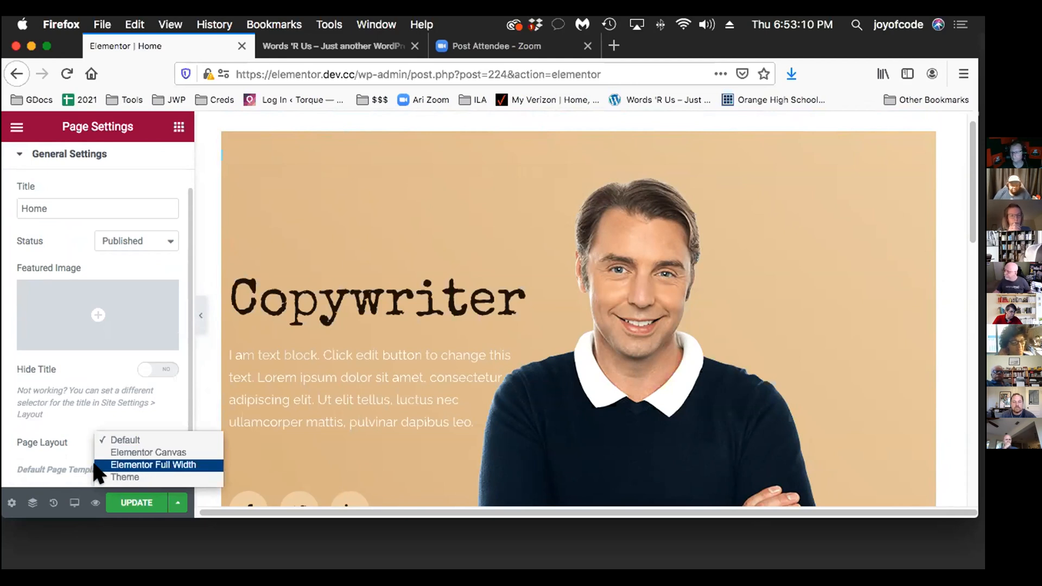
left_click(165, 464)
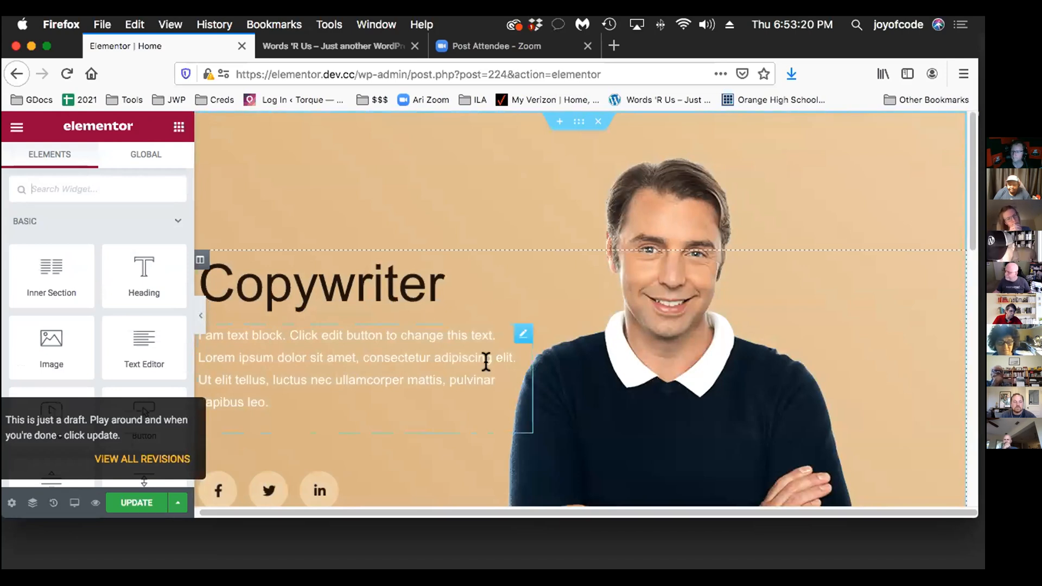
scroll(484, 362, "down", 2)
scroll(484, 363, "up", 2)
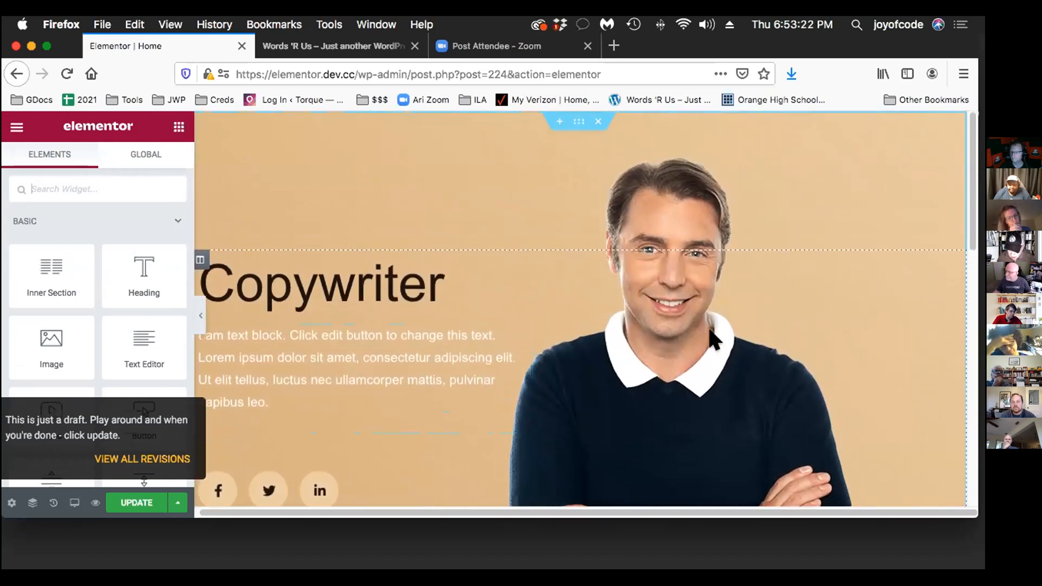
scroll(755, 327, "down", 1)
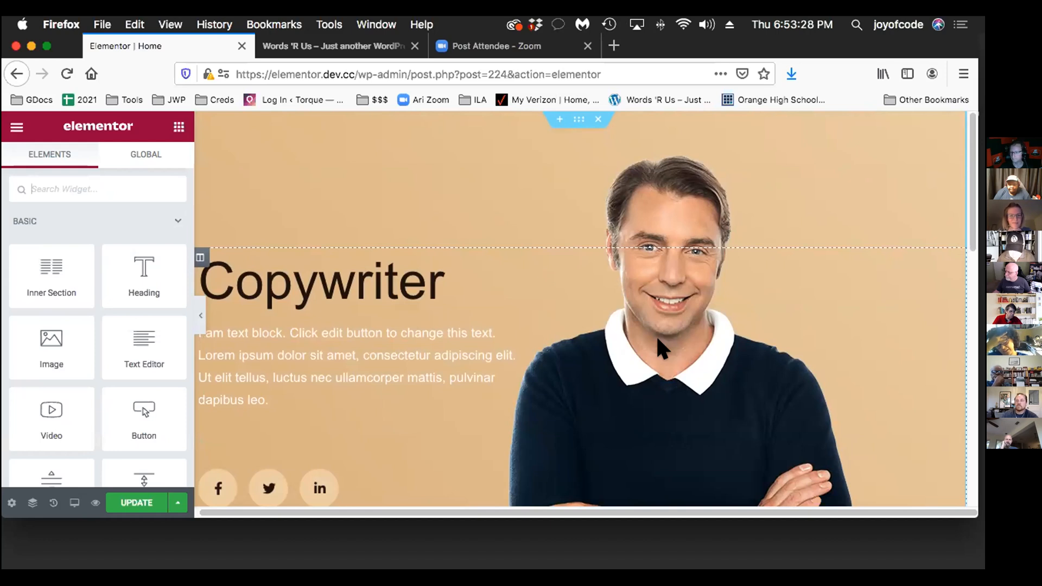
scroll(658, 340, "up", 1)
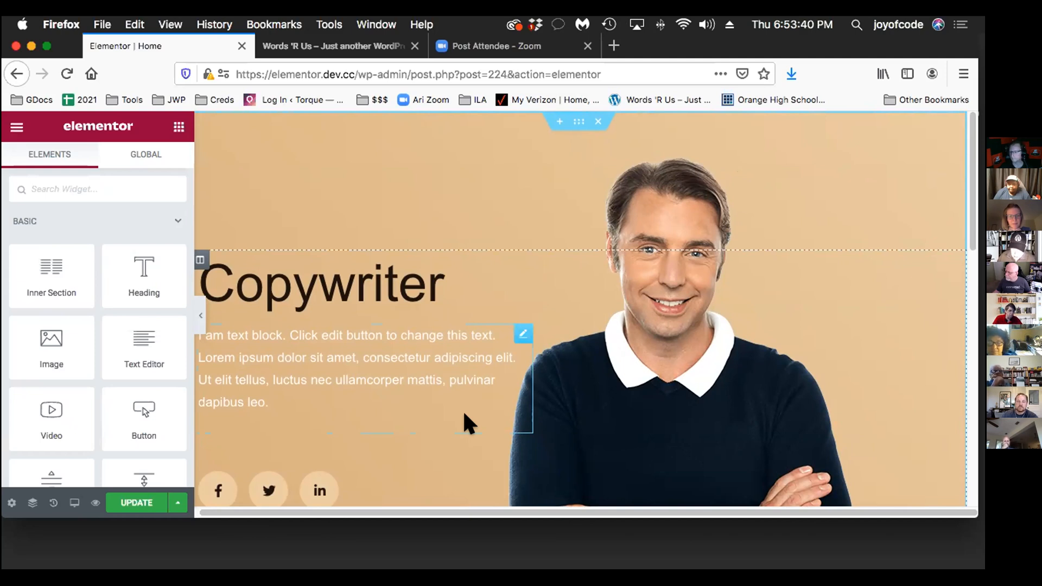
Replace the Copywriter hero section's background overlay image with lady.png from the media library
left_click(562, 112)
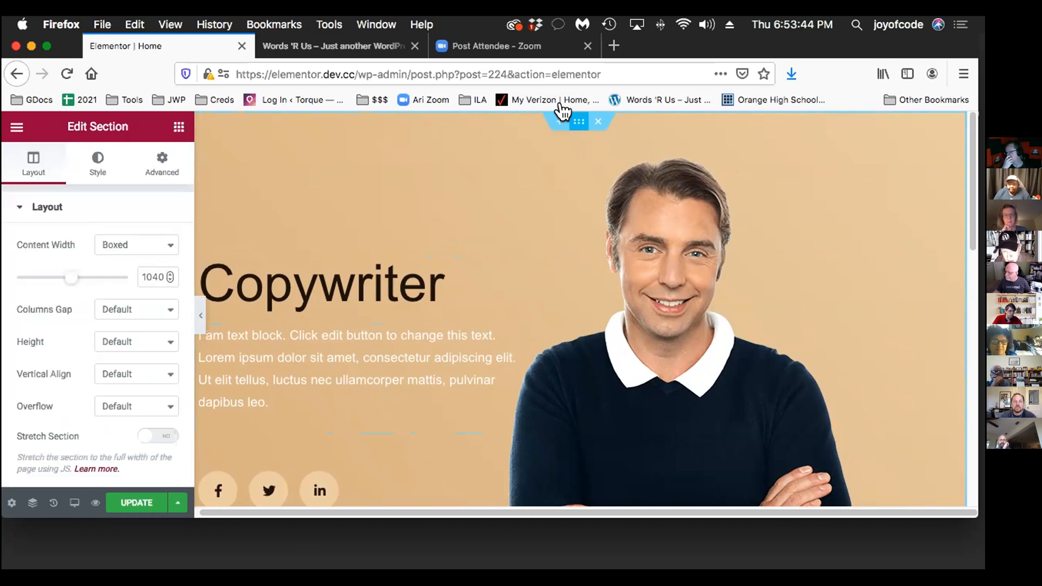
left_click(71, 143)
scroll(117, 288, "down", 5)
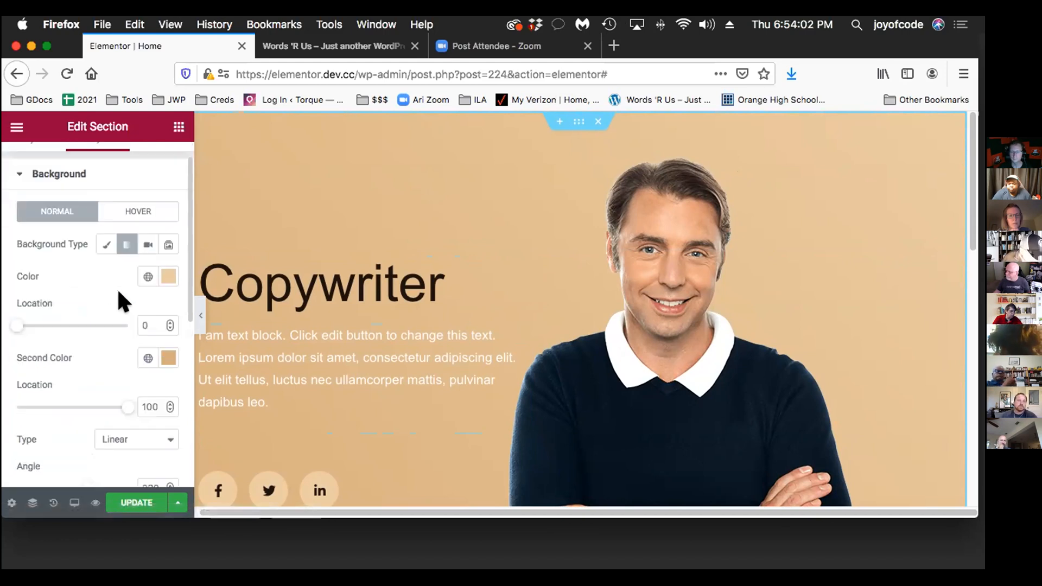
scroll(116, 287, "down", 7)
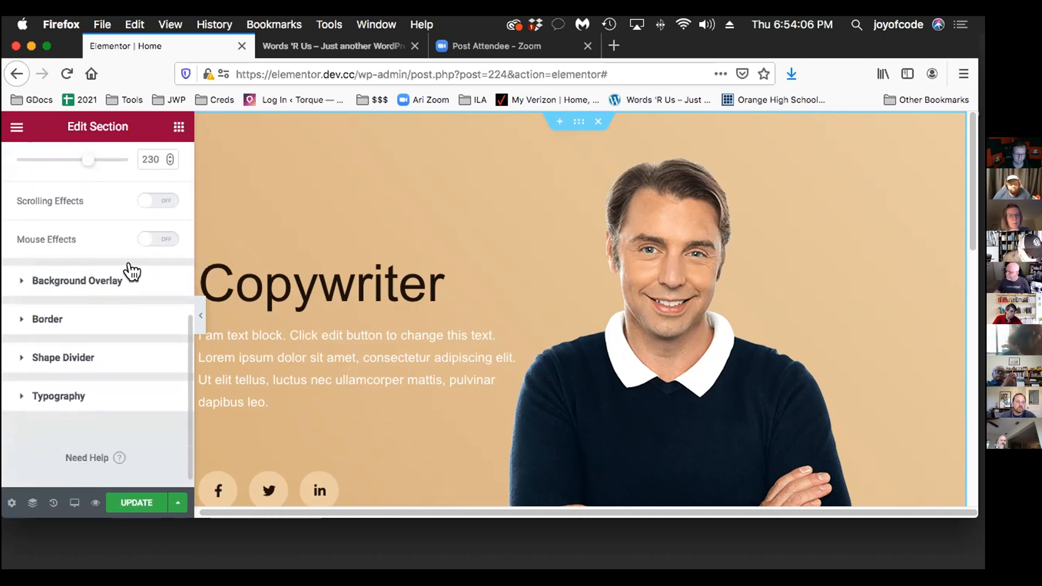
left_click(123, 271)
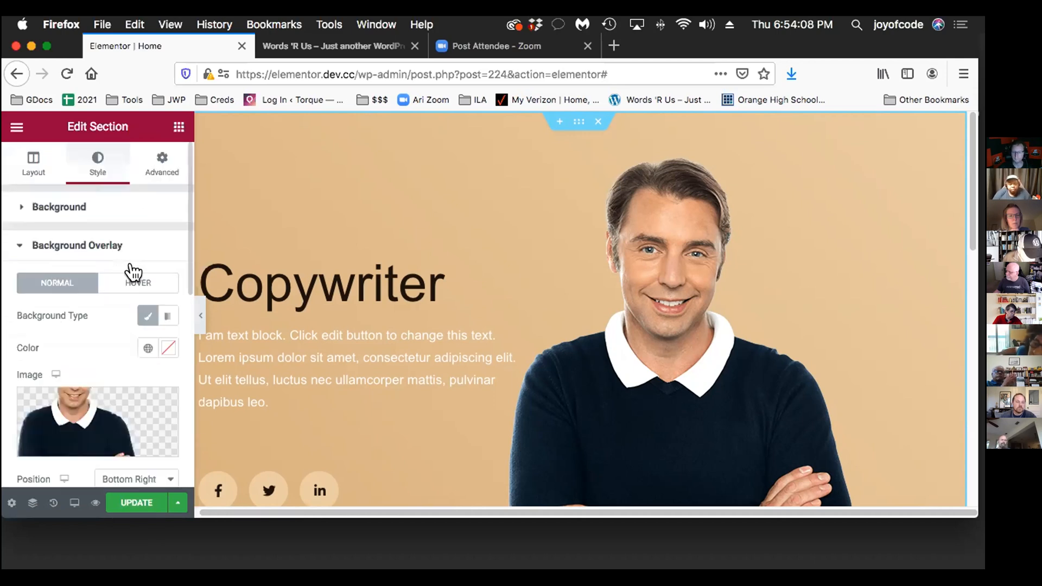
scroll(139, 272, "down", 5)
scroll(142, 271, "up", 2)
mouse_move(81, 257)
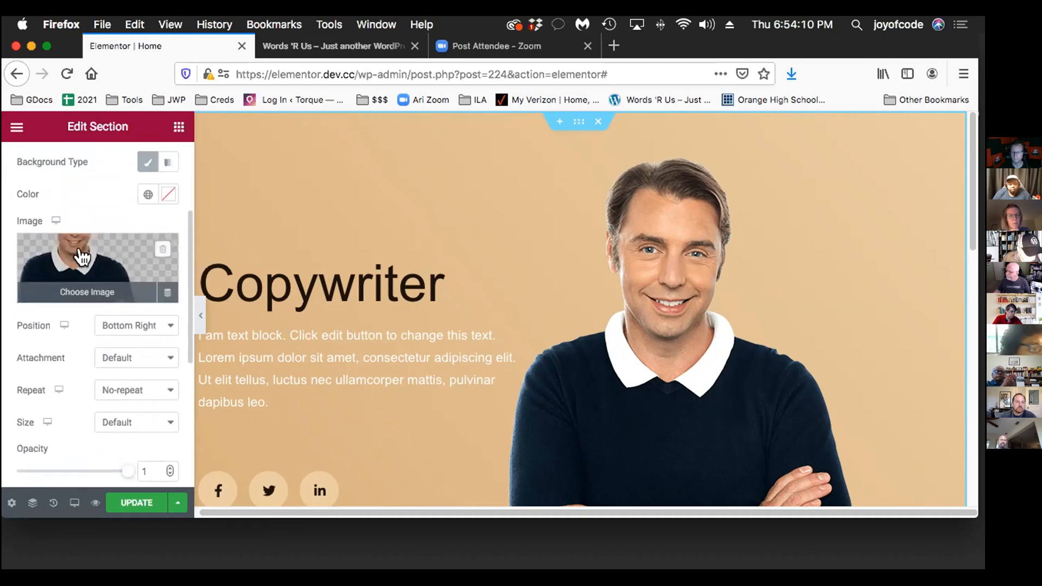
left_click(83, 245)
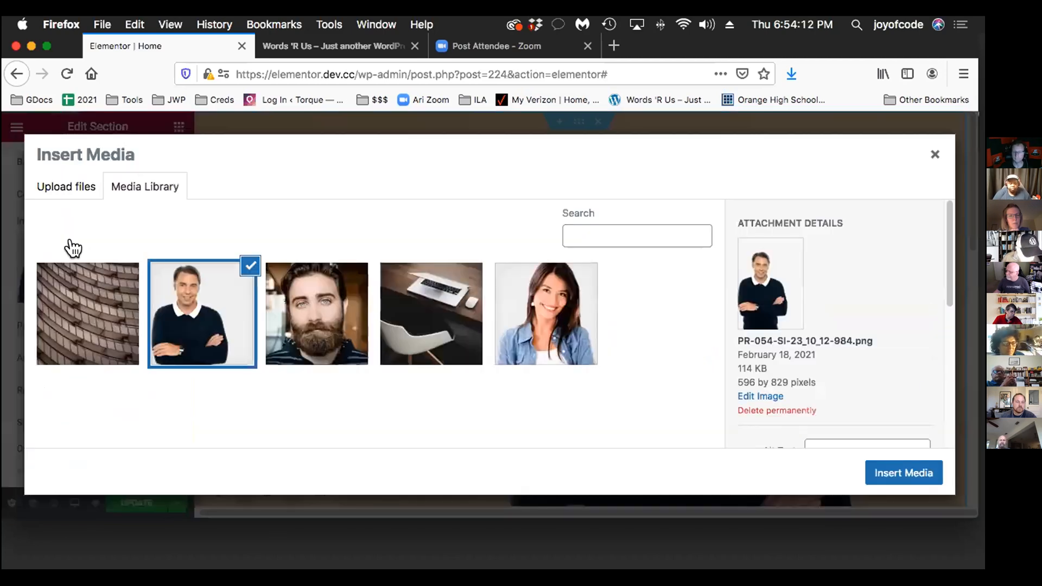
left_click(523, 296)
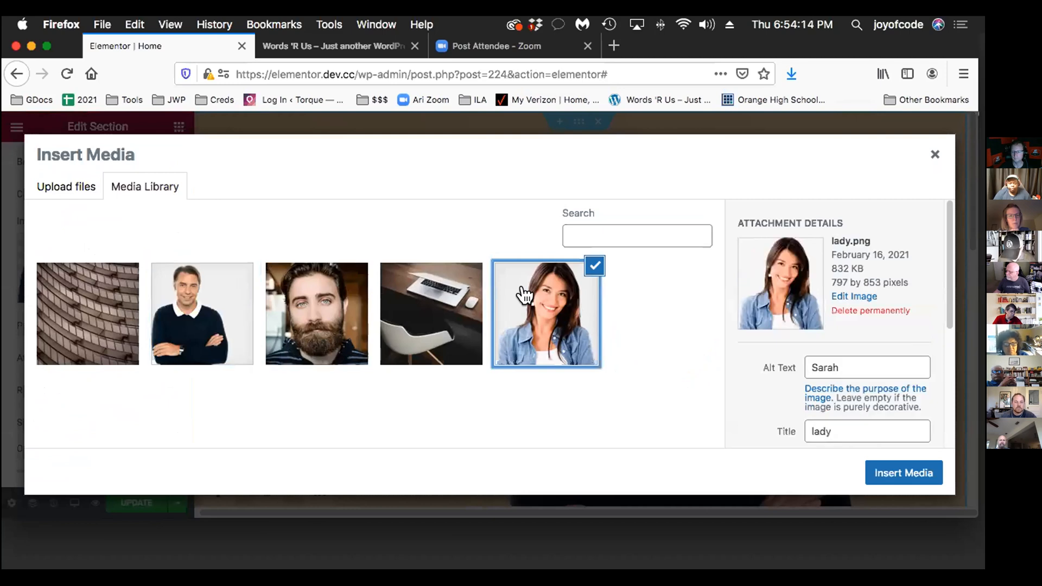
left_click(885, 466)
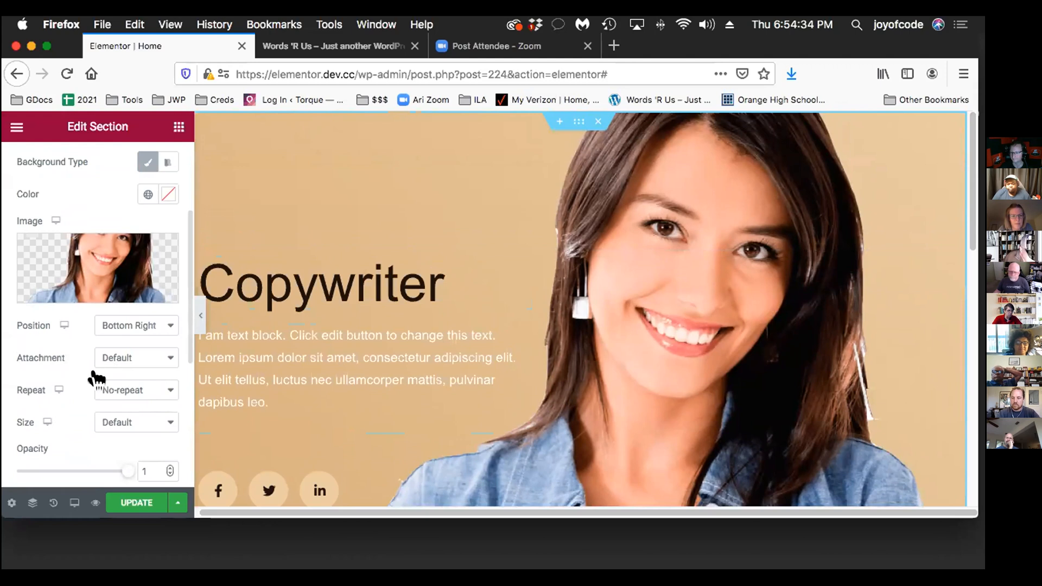
Set the Copywriter hero section's background overlay image position to Top Right, keeping its size at Default
scroll(133, 396, "down", 2)
scroll(129, 399, "down", 1)
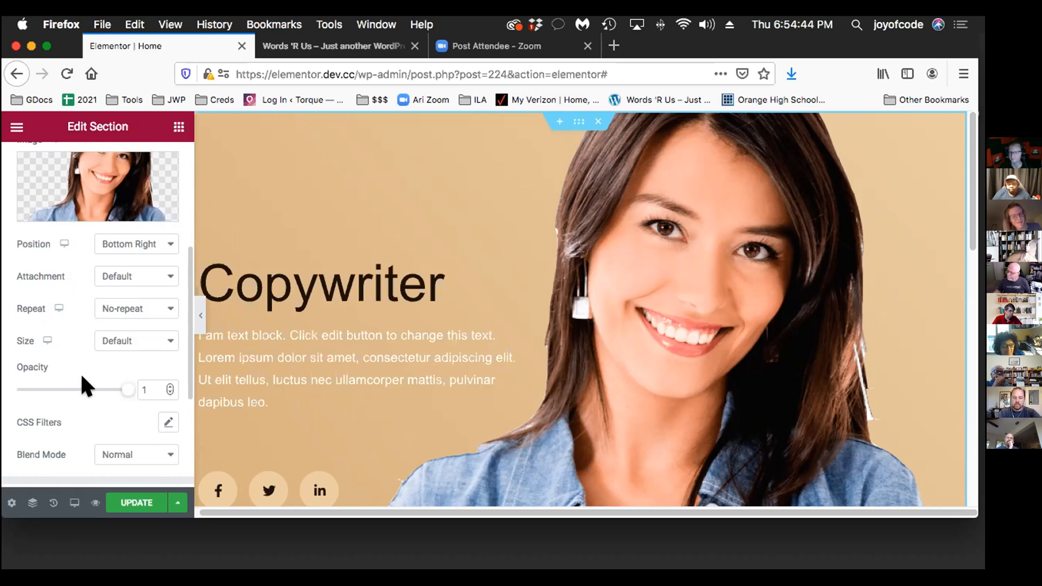
scroll(80, 372, "down", 1)
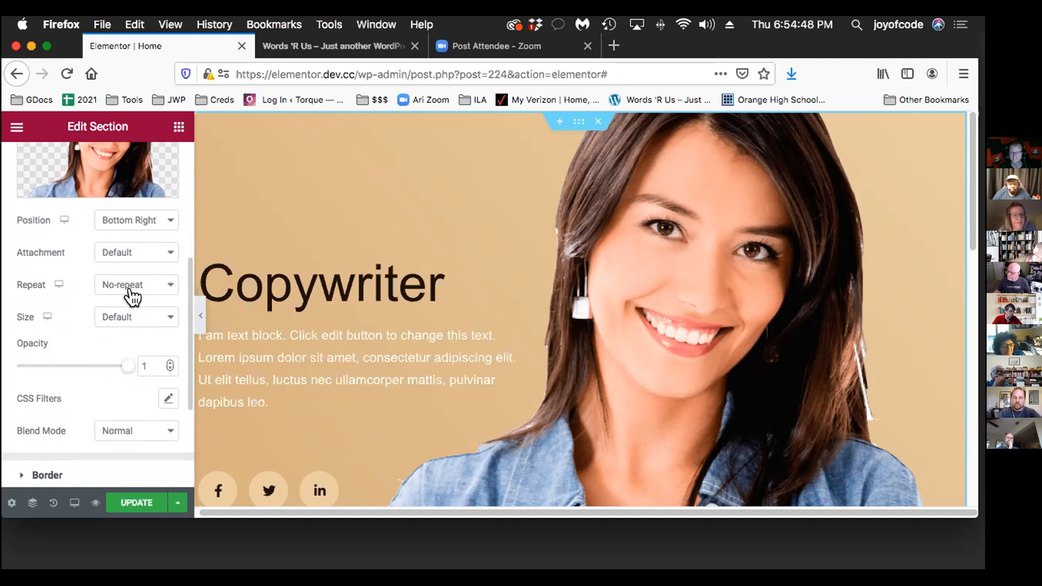
left_click(133, 312)
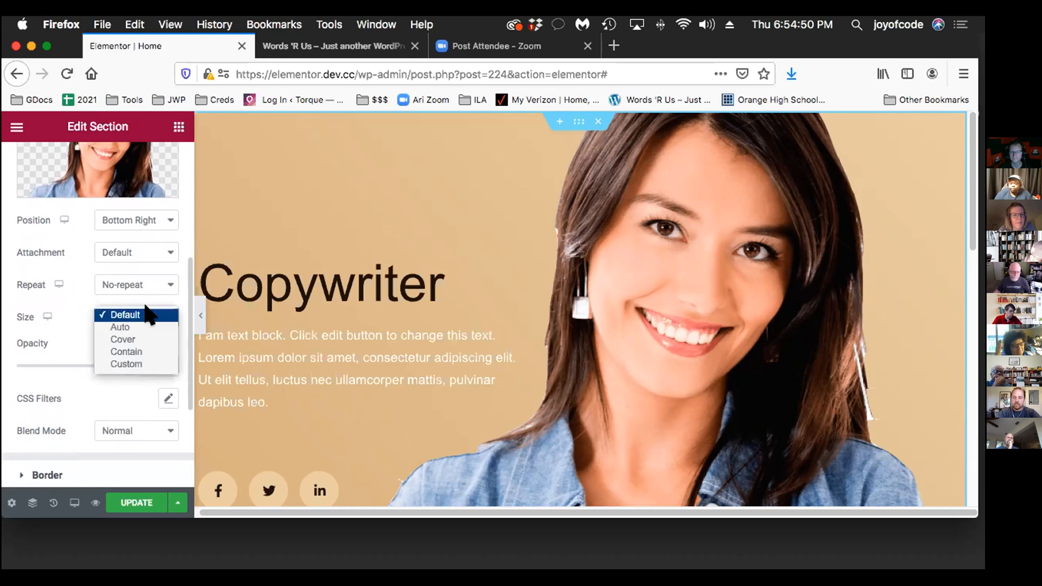
left_click(144, 309)
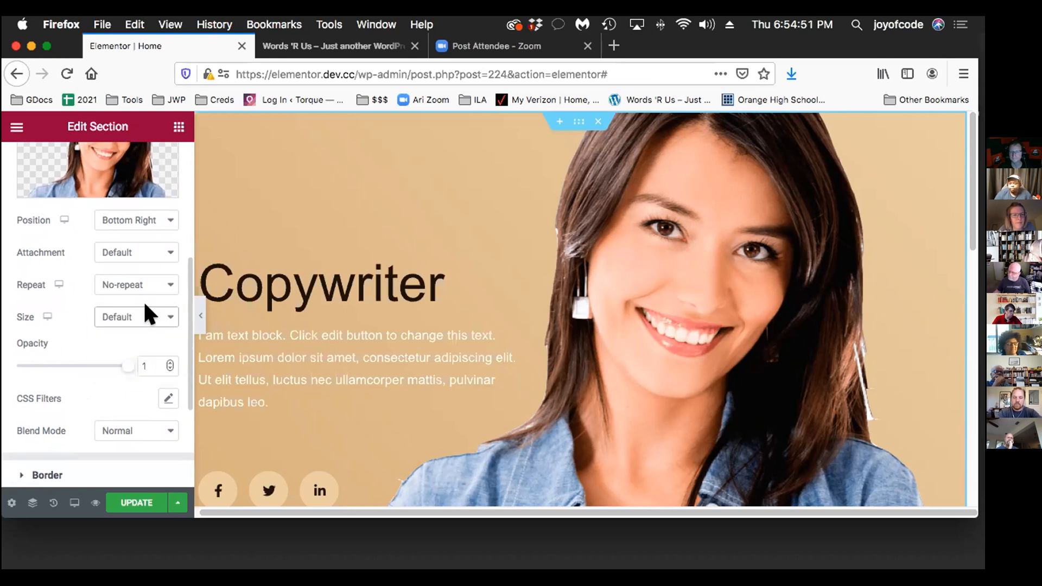
left_click(131, 219)
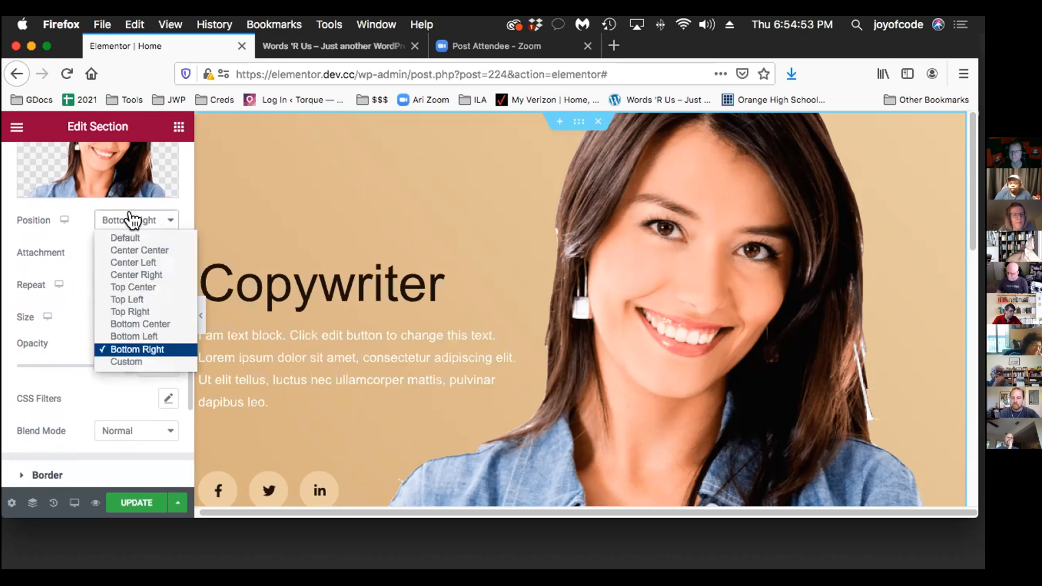
left_click(154, 312)
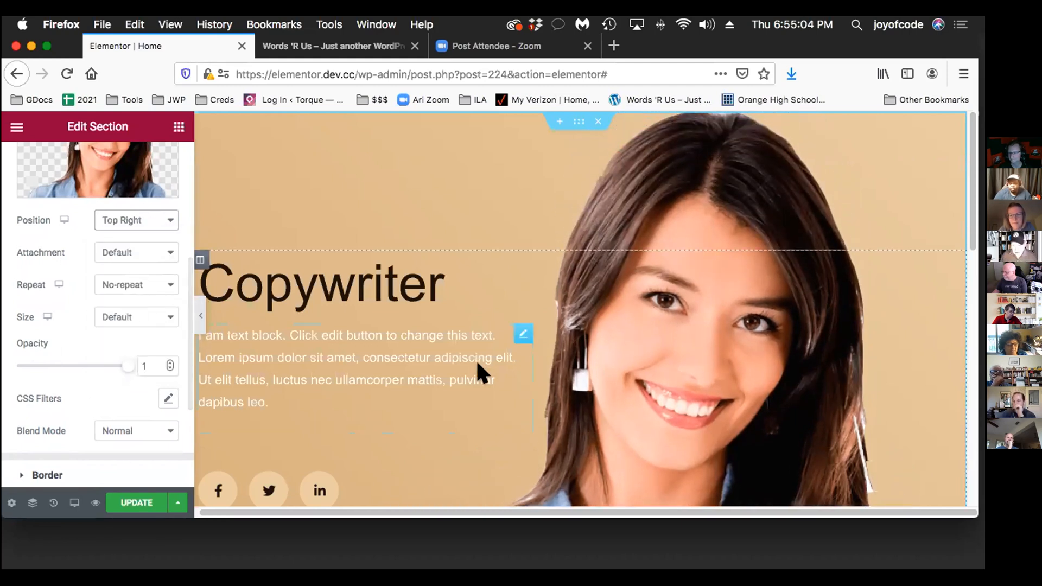
scroll(424, 368, "down", 5)
scroll(424, 368, "up", 5)
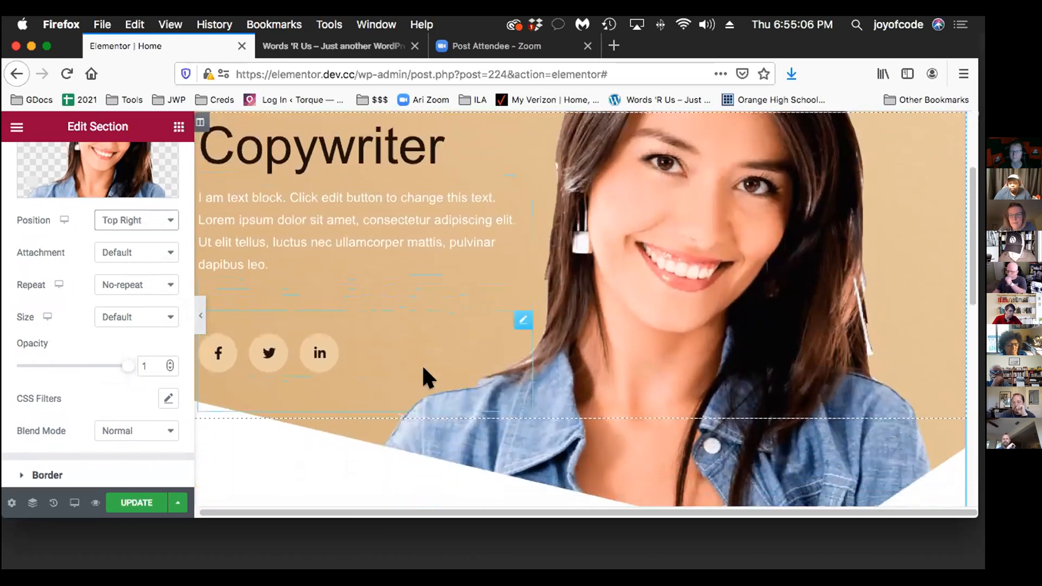
scroll(424, 369, "down", 3)
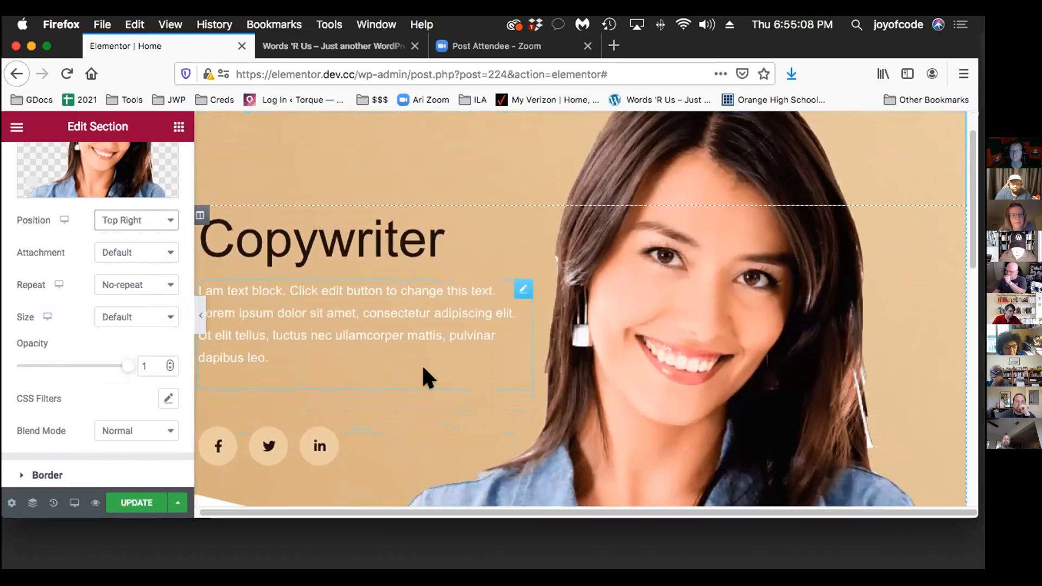
scroll(424, 369, "down", 2)
scroll(423, 369, "up", 2)
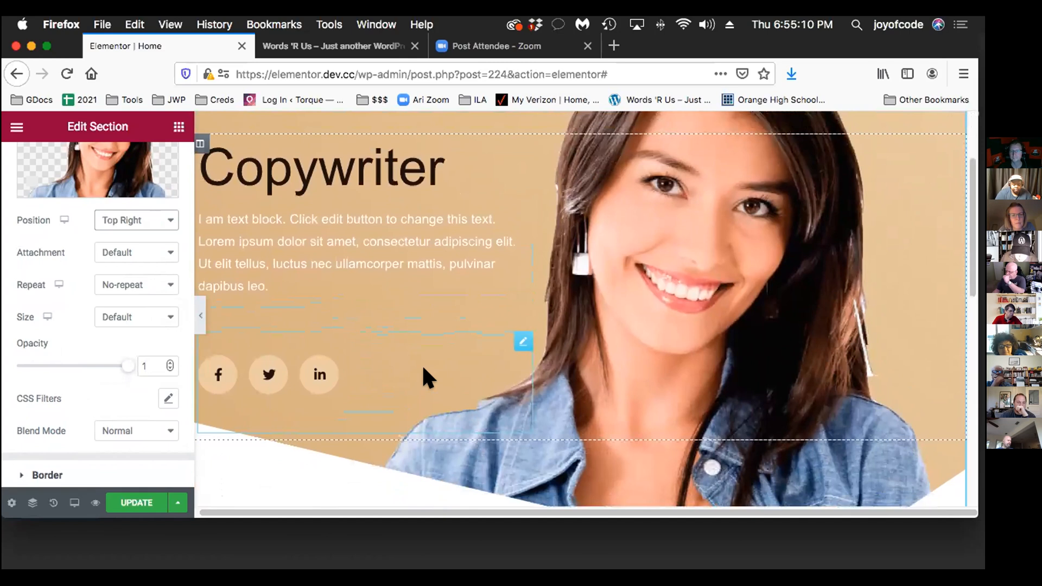
scroll(423, 368, "down", 4)
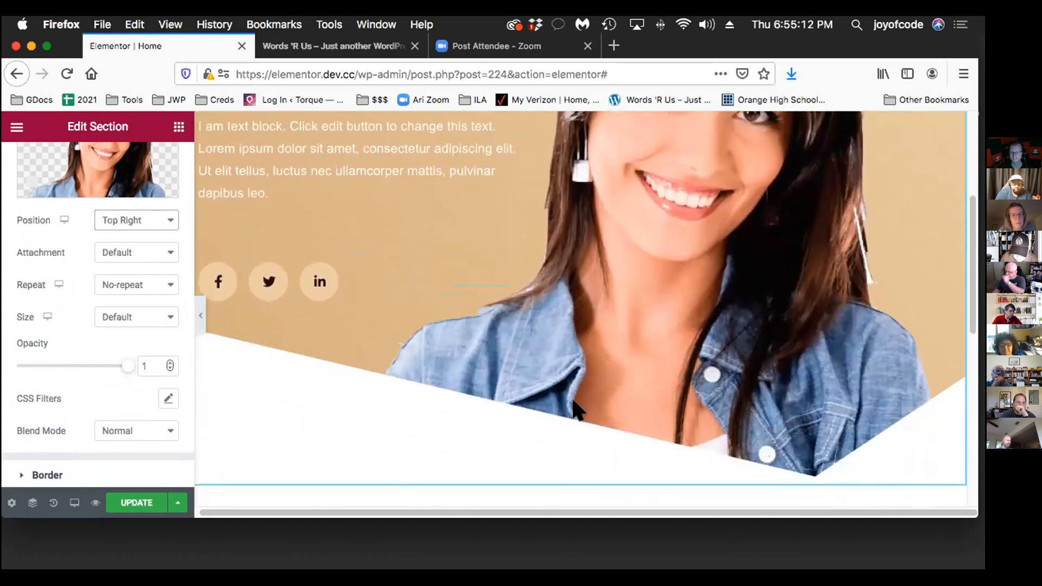
Change the hero section's height to Min Height with a minimum height of 46 VH
scroll(573, 402, "up", 1)
scroll(59, 274, "up", 5)
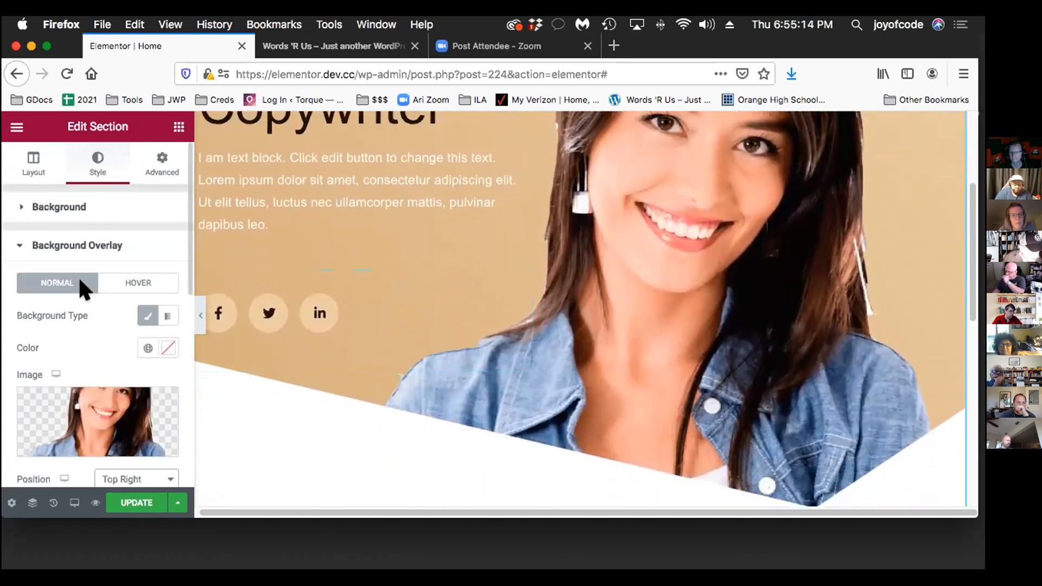
left_click(21, 148)
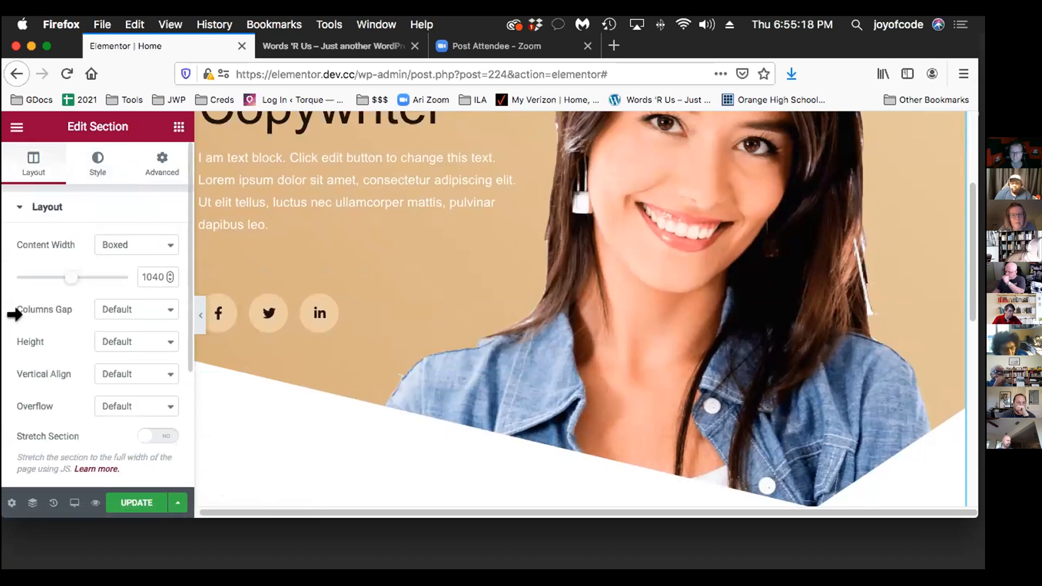
left_click(120, 338)
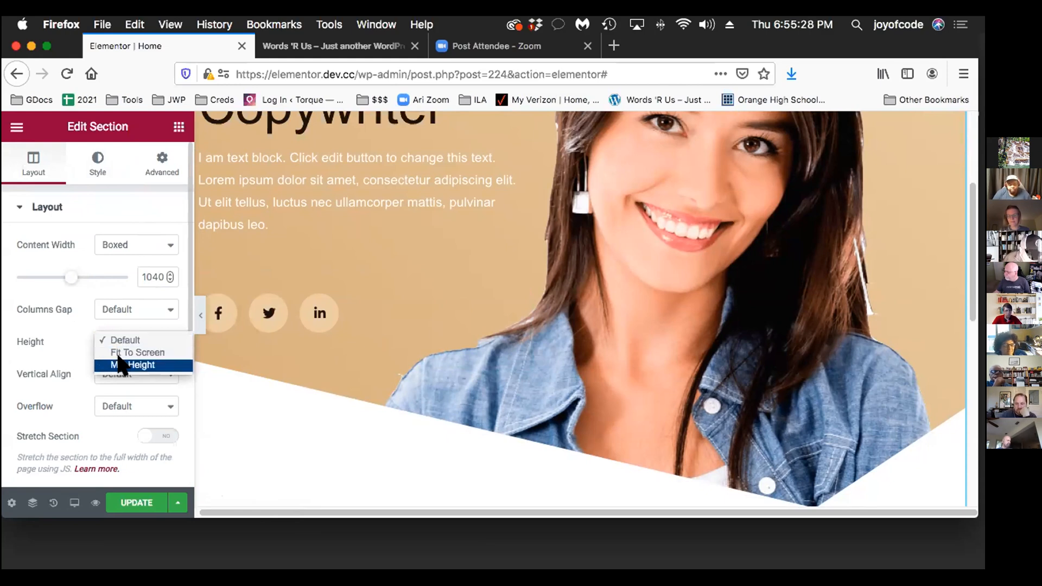
left_click(140, 365)
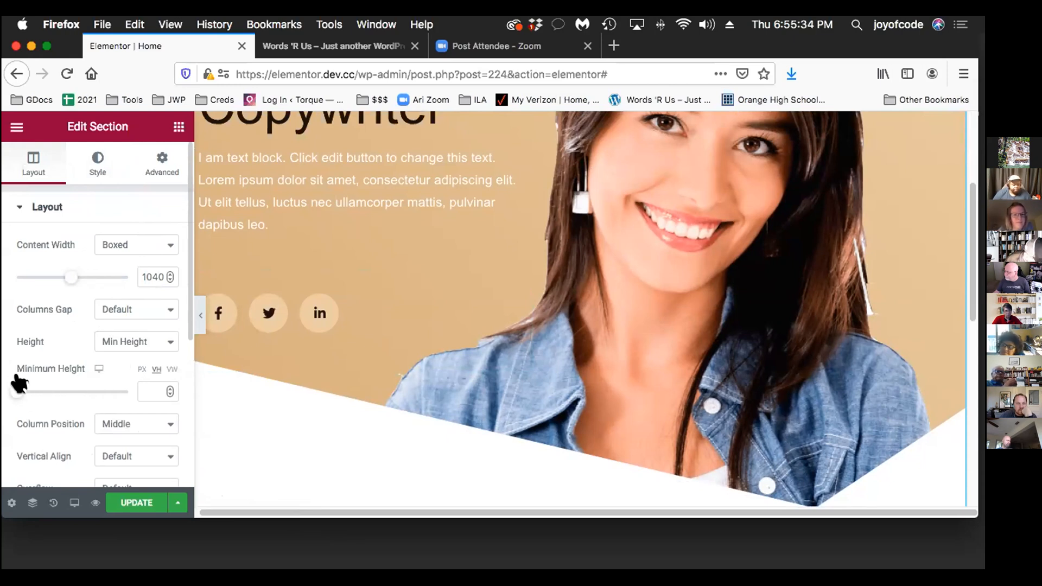
left_click_drag(17, 381, 42, 379)
scroll(23, 382, "down", 1)
scroll(435, 396, "down", 2)
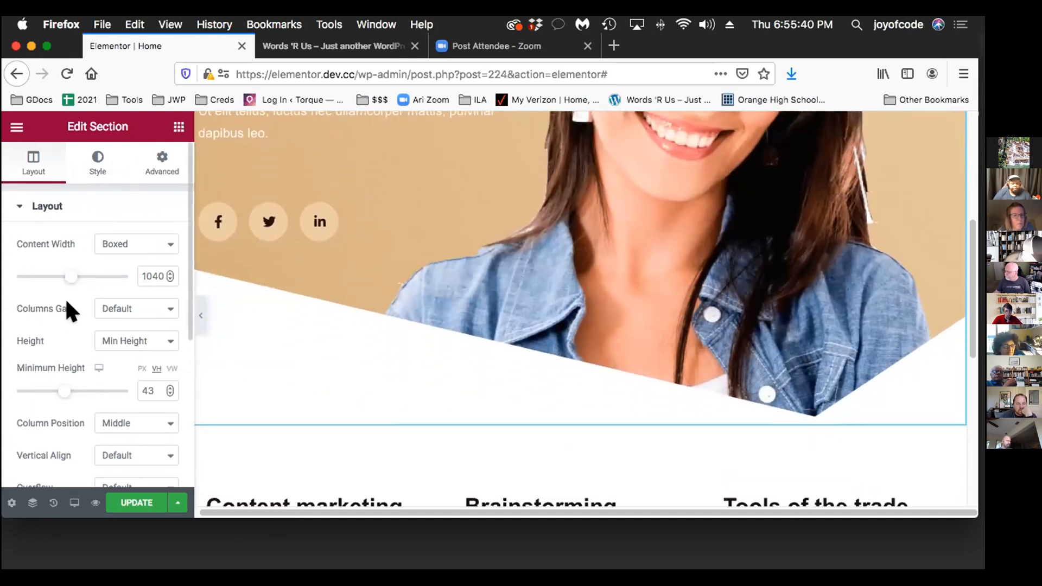
mouse_move(46, 383)
left_mouse_down()
mouse_move(82, 383)
mouse_move(19, 384)
mouse_move(54, 382)
left_mouse_up()
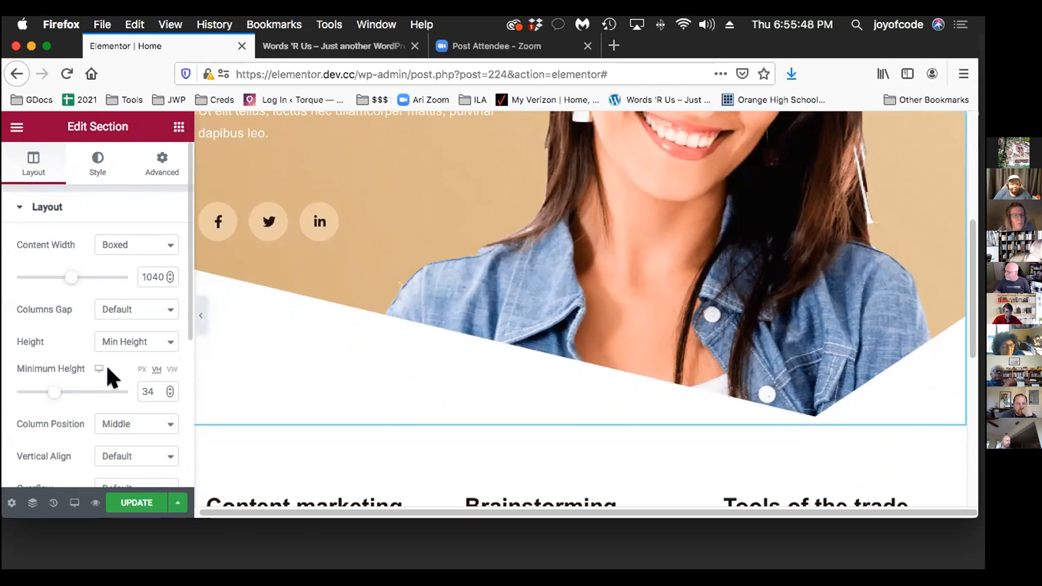
left_click(129, 339)
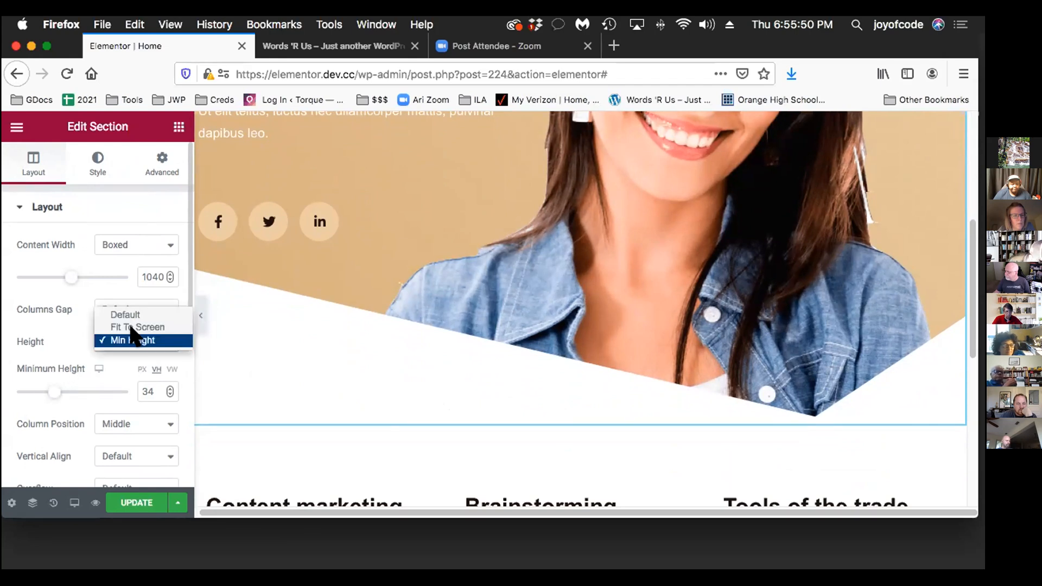
left_click(133, 340)
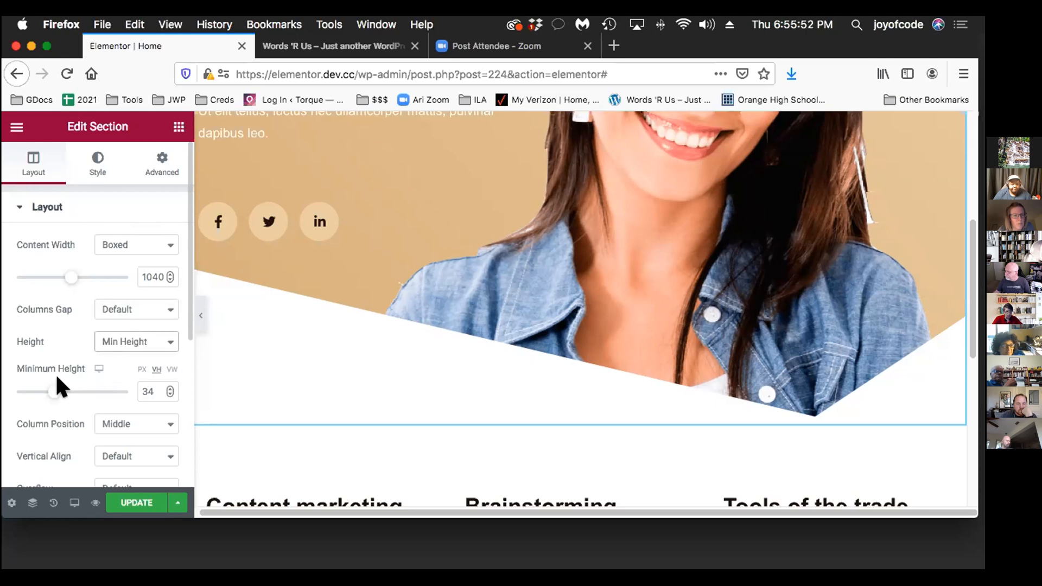
left_click_drag(32, 380, 67, 382)
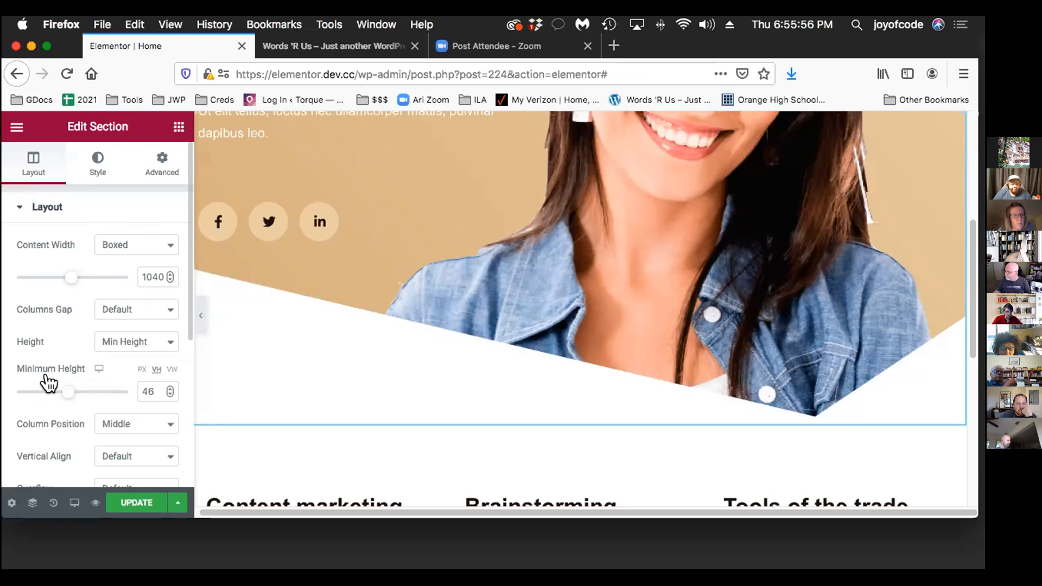
scroll(449, 371, "up", 5)
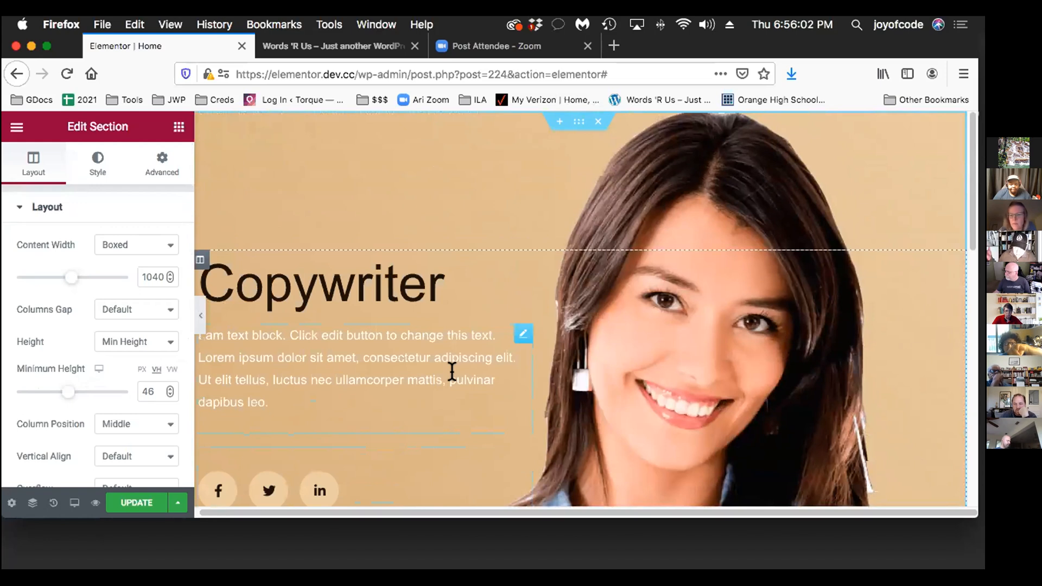
Save the hero's social icons widget as a global widget named Socials
scroll(511, 337, "down", 2)
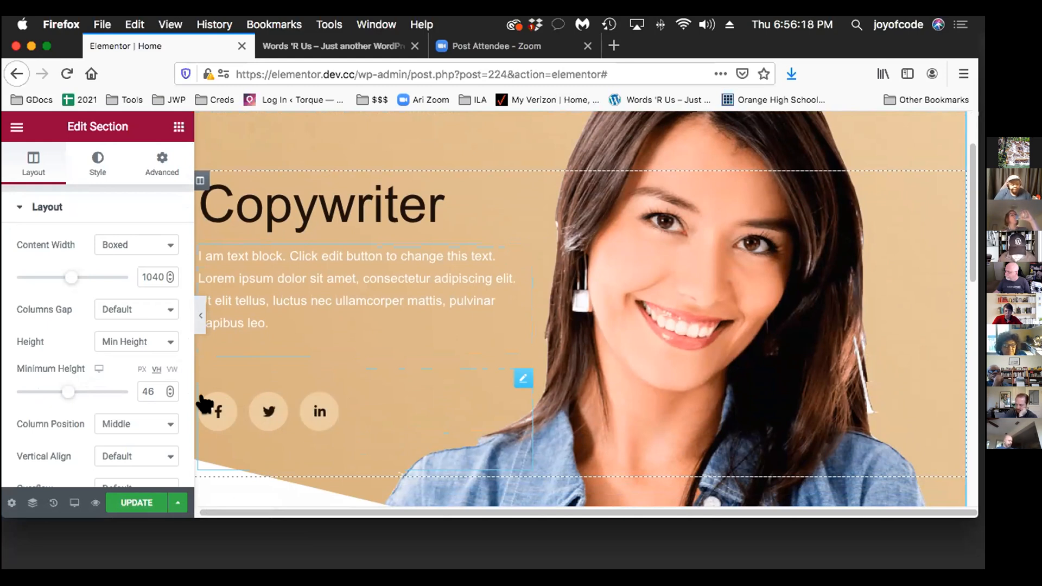
right_click(511, 370)
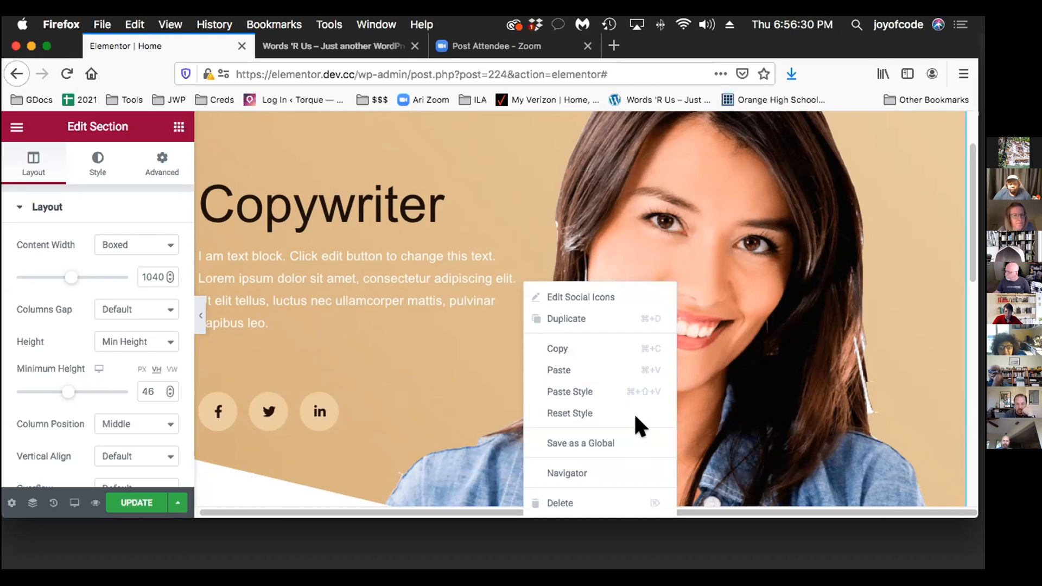
left_click(610, 437)
left_click(277, 384)
type("Soci")
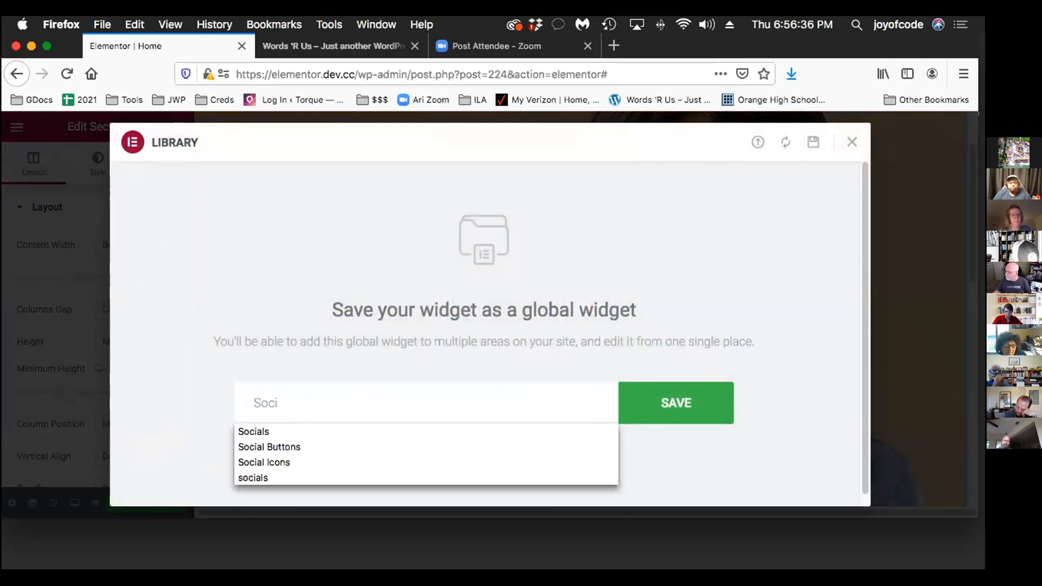
left_click(389, 428)
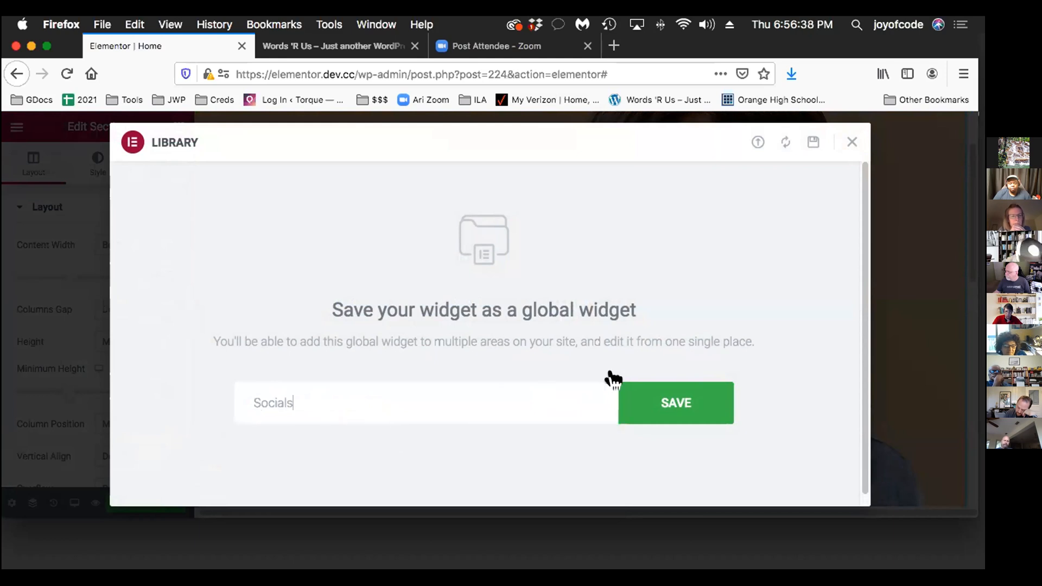
left_click(649, 392)
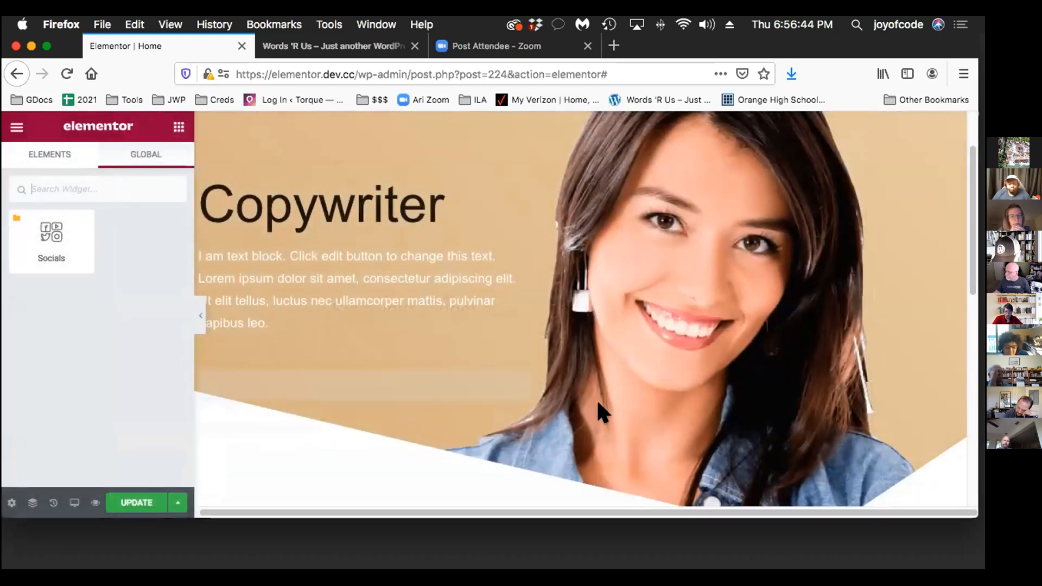
Delete the social icons widget from the hero section
scroll(610, 388, "down", 3)
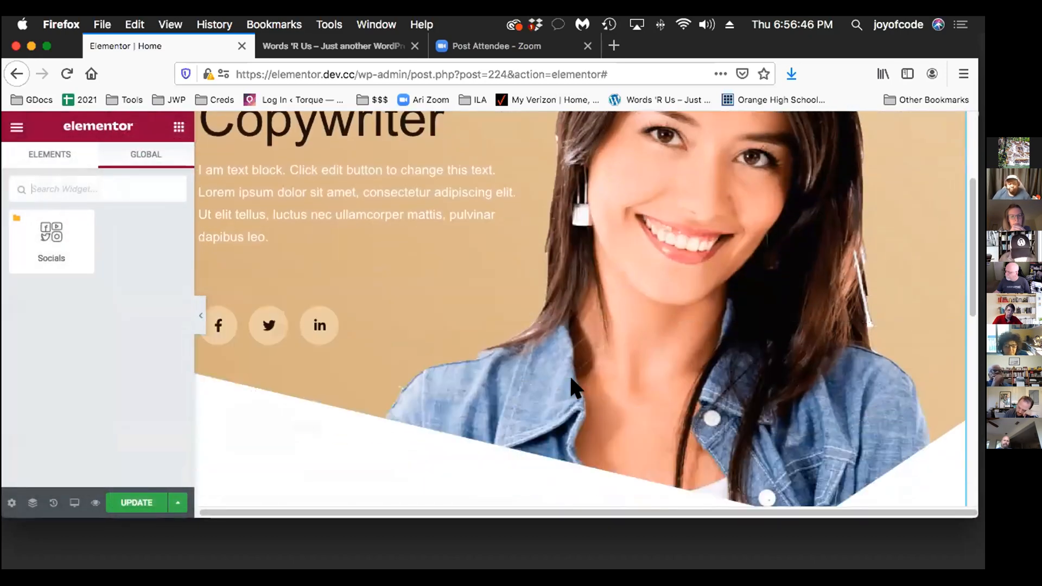
right_click(512, 281)
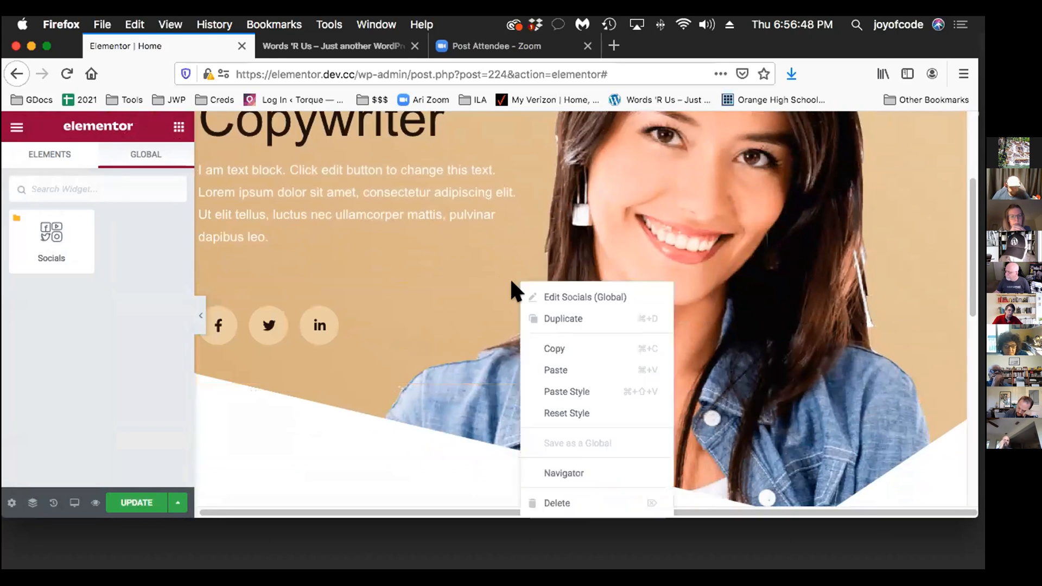
left_click(540, 500)
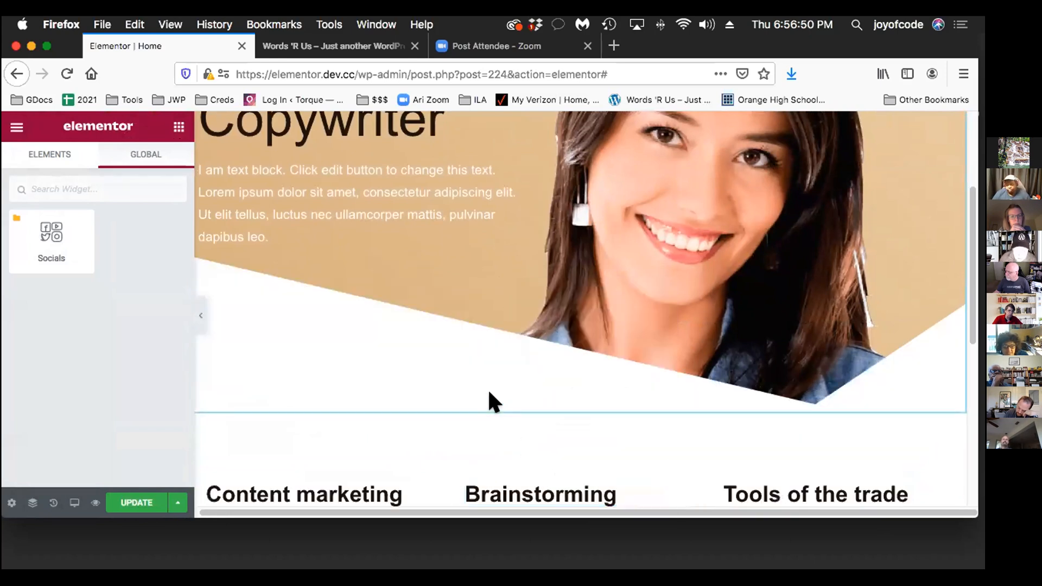
Increase the hero section's minimum height to 71 VH
scroll(487, 389, "up", 5)
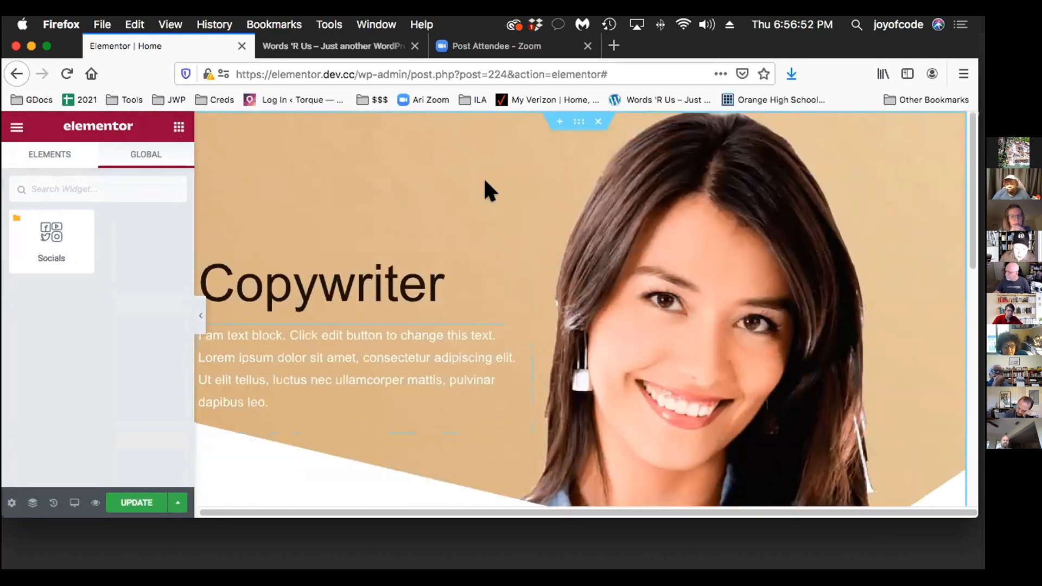
left_click(562, 114)
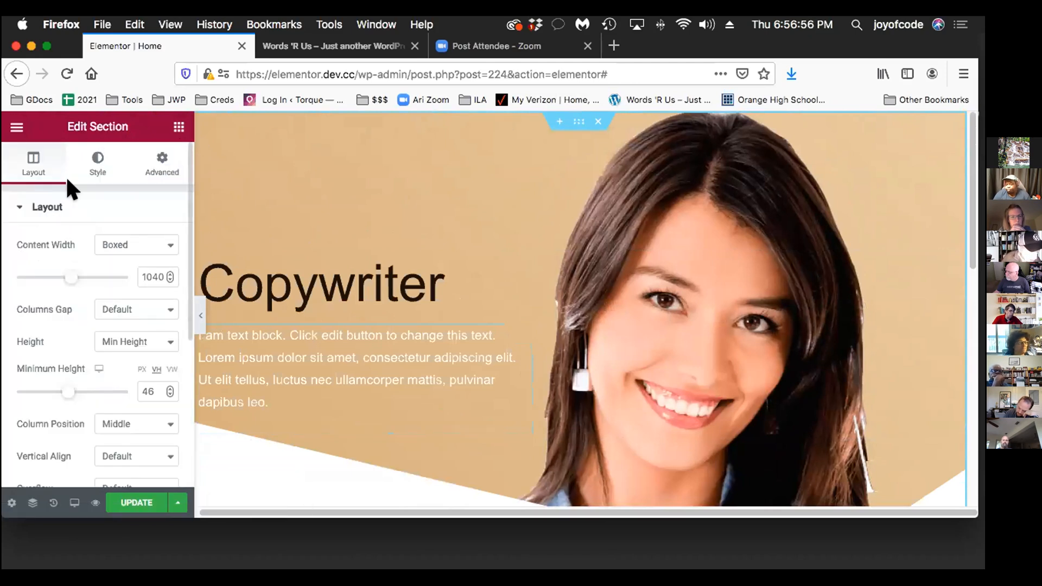
scroll(95, 334, "down", 2)
left_click_drag(49, 333, 73, 333)
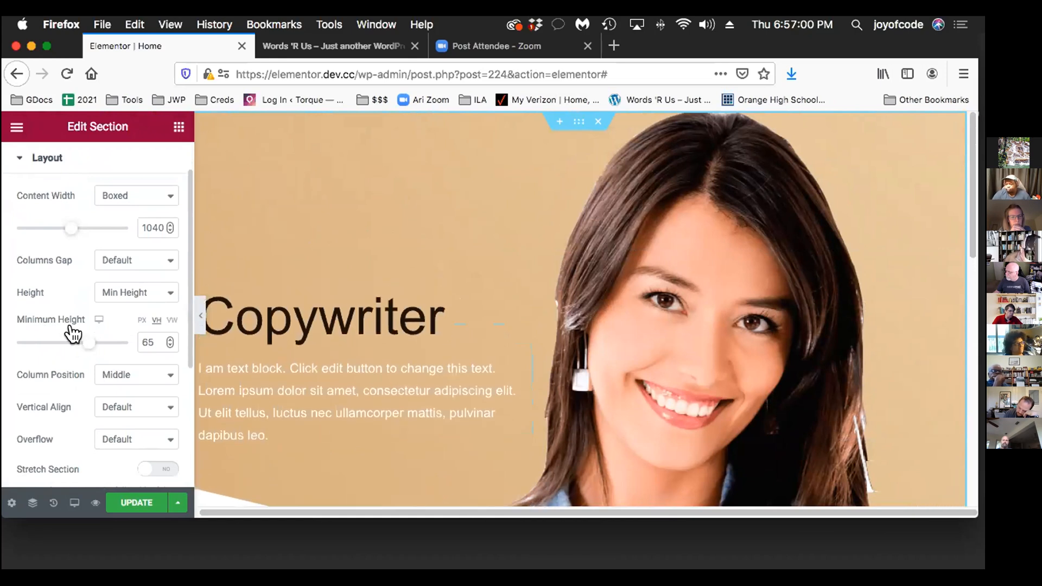
scroll(437, 288, "down", 5)
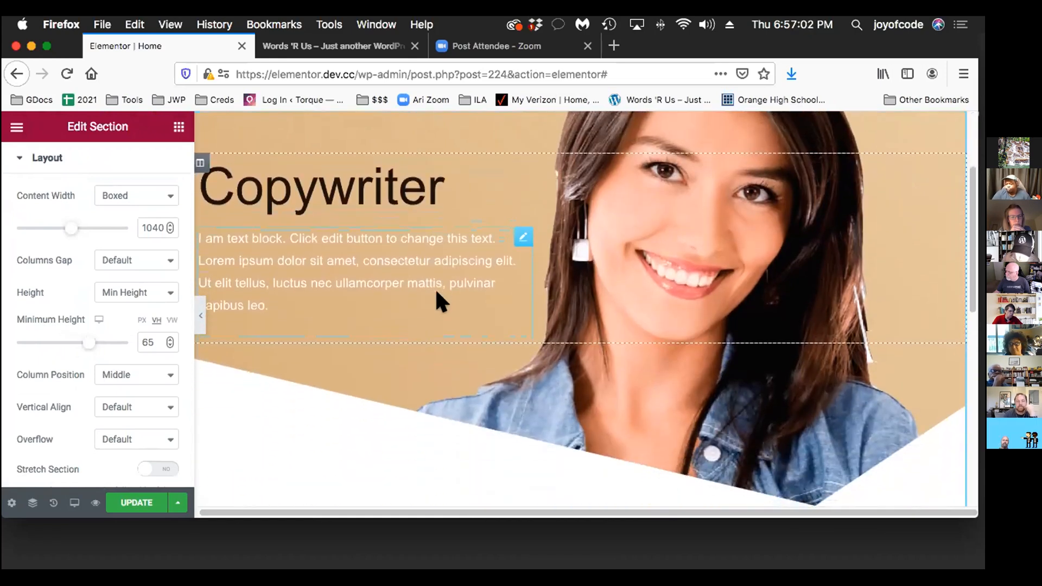
left_click_drag(62, 327, 71, 333)
scroll(363, 374, "up", 3)
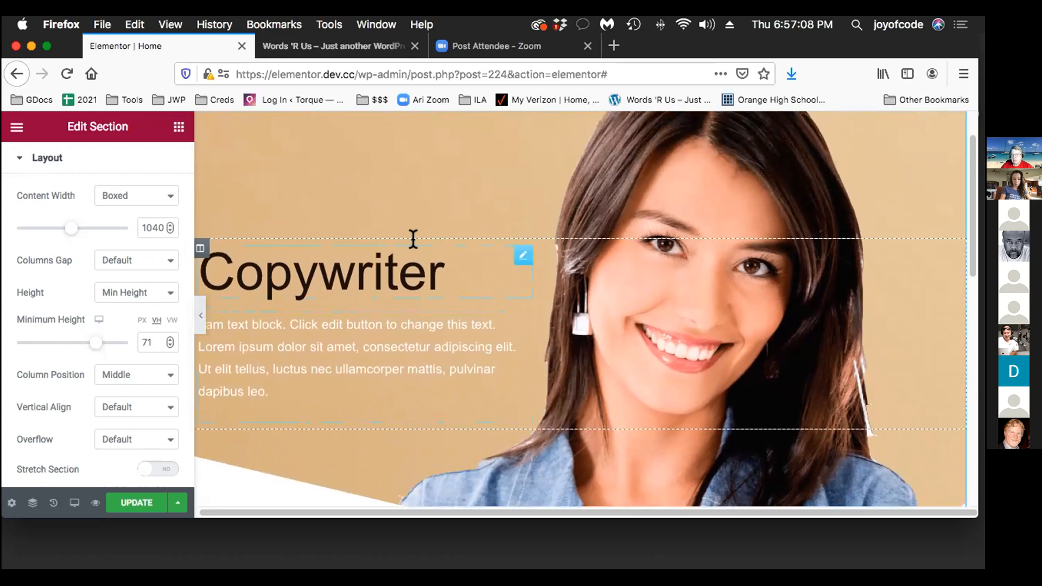
Set the hero text column's top margin to -19% so the heading and text sit higher over the background
left_click(195, 245)
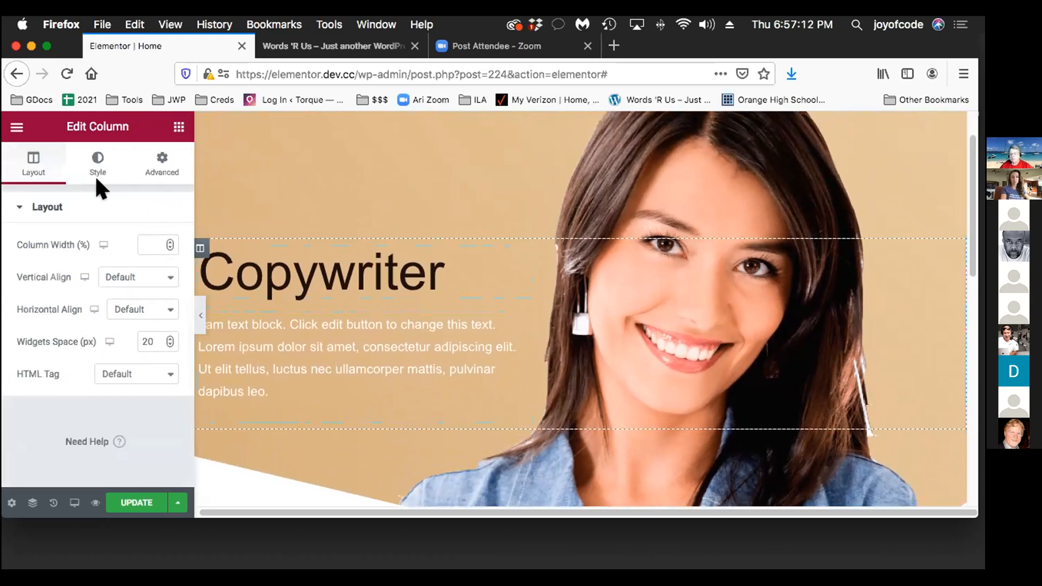
left_click(160, 159)
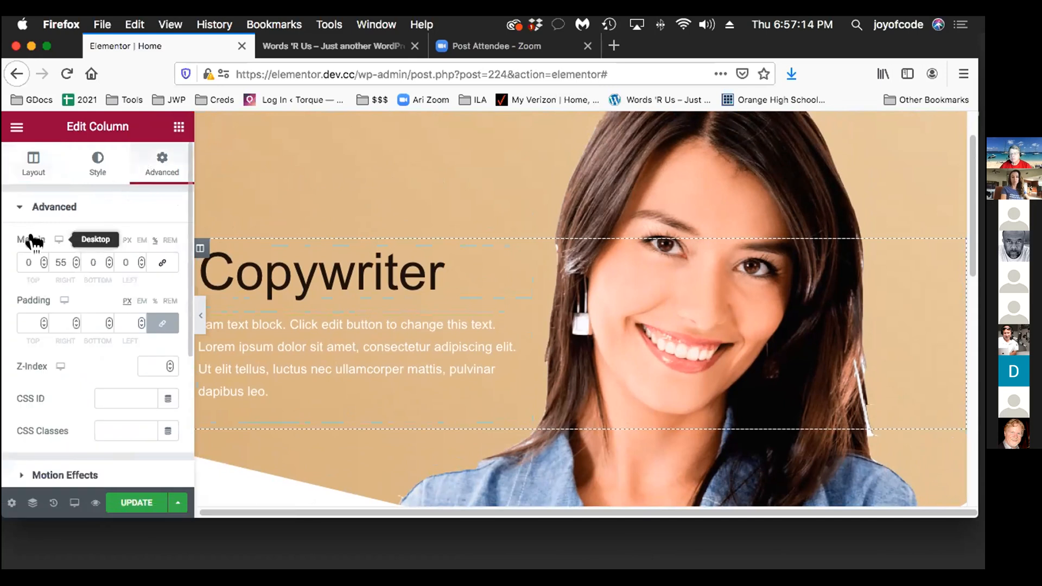
key("Down")
key("Down")
key("Down")
key("Down")
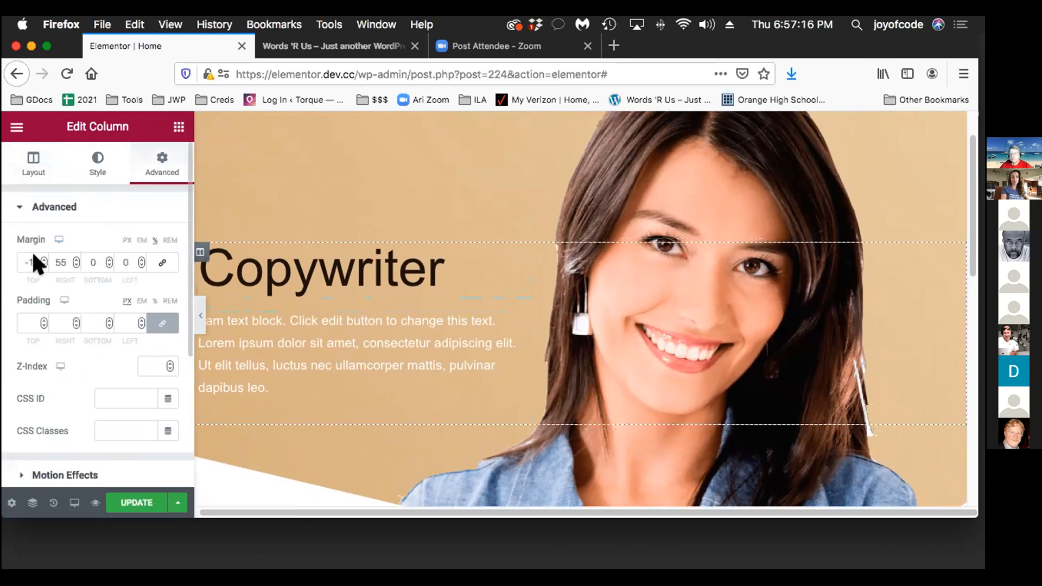
key("Down")
key("Down")
key("Down")
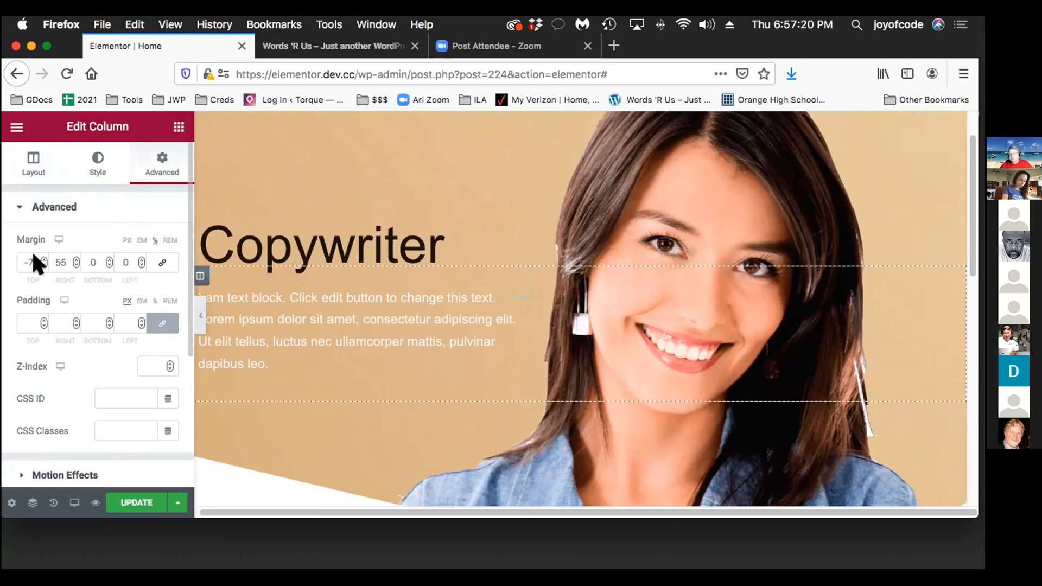
key("Down")
key("Down")
key("Down")
key("Down")
key("Down")
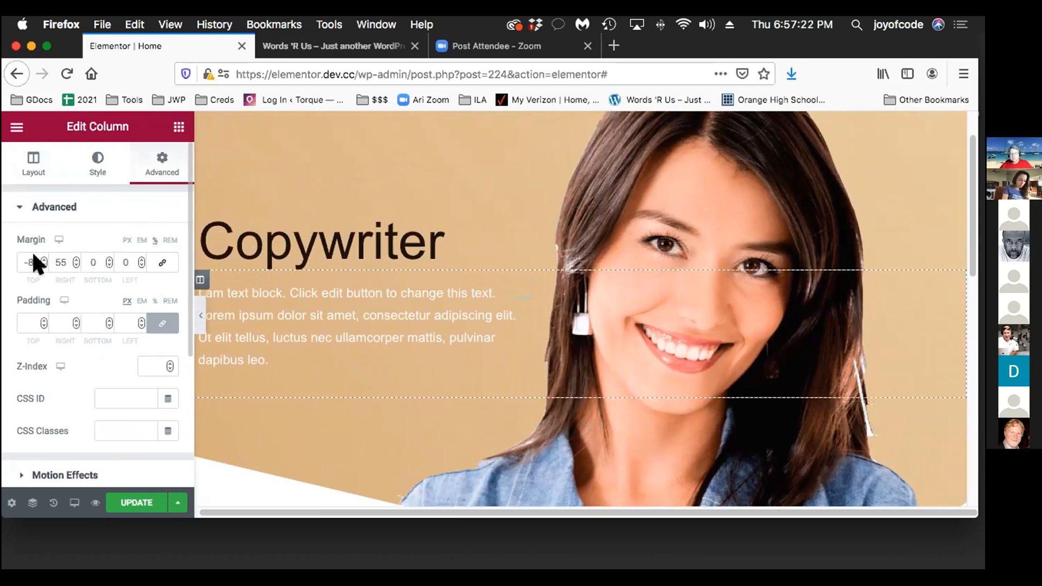
key("Down")
key("Down")
key("Down")
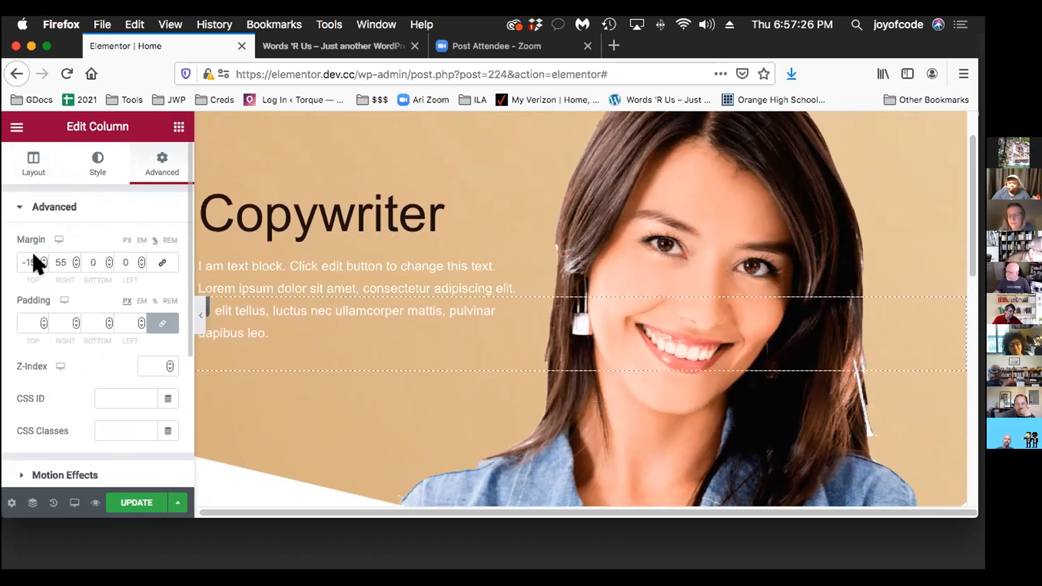
key("Down")
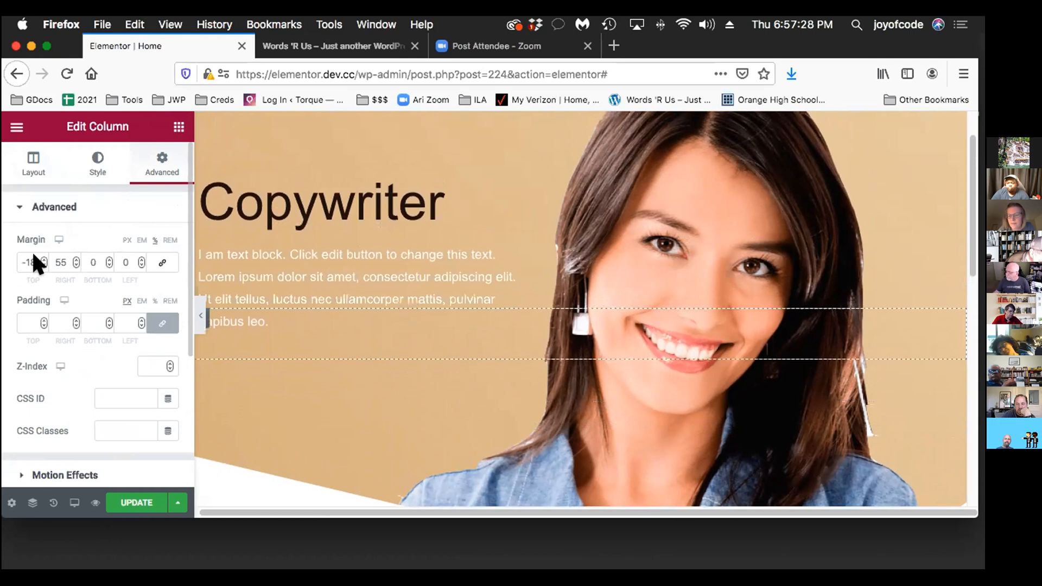
key("Down")
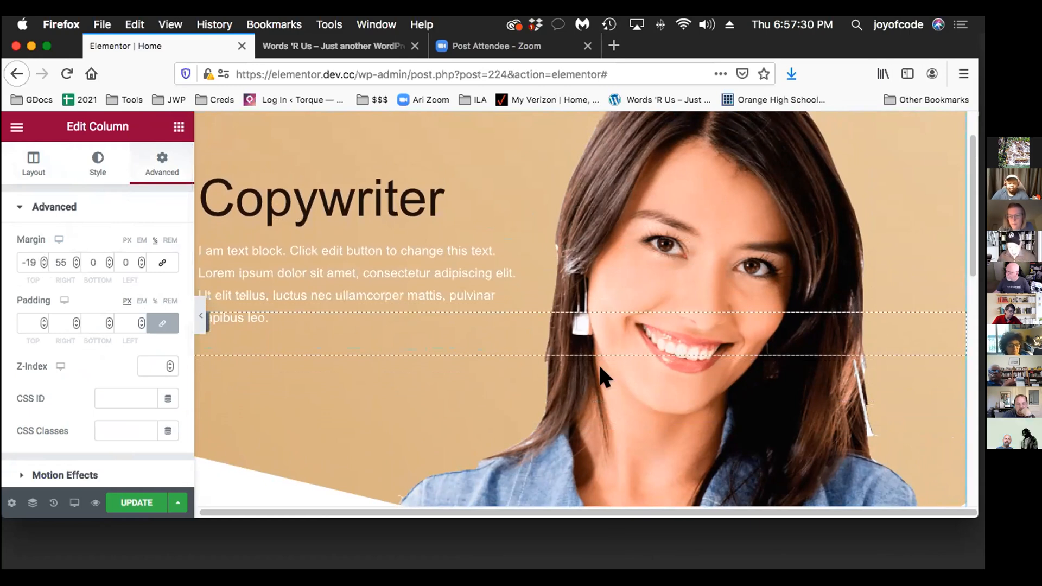
Open the Copywriter heading's style settings and examine how the text sits within the hero section
scroll(598, 363, "up", 2)
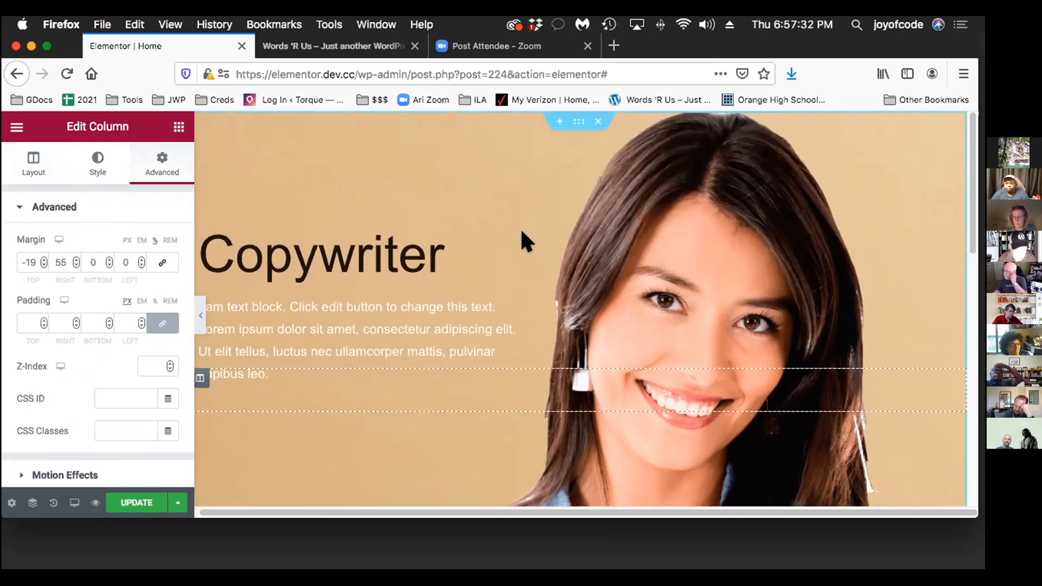
left_click(501, 235)
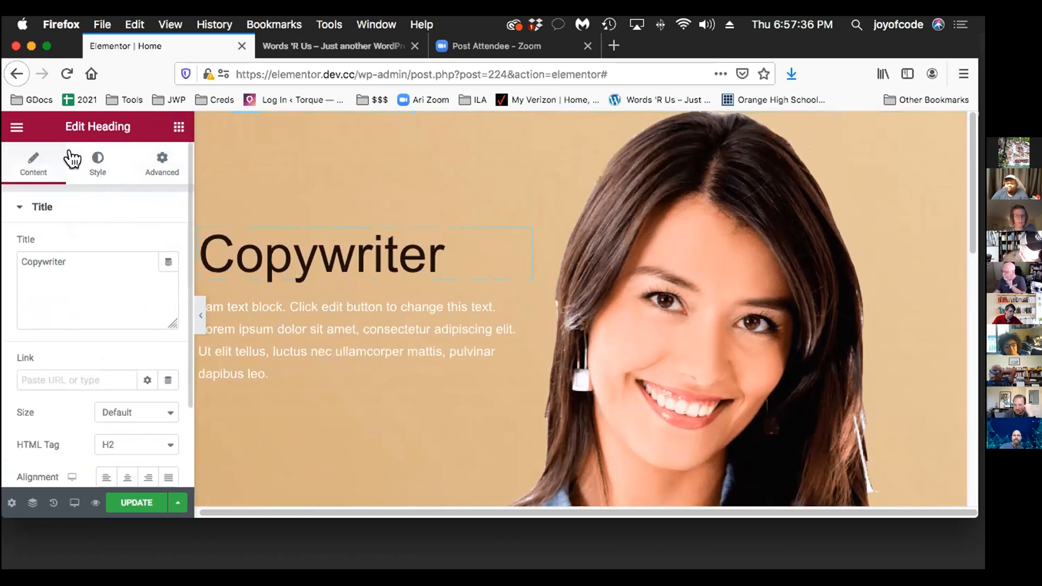
left_click(90, 160)
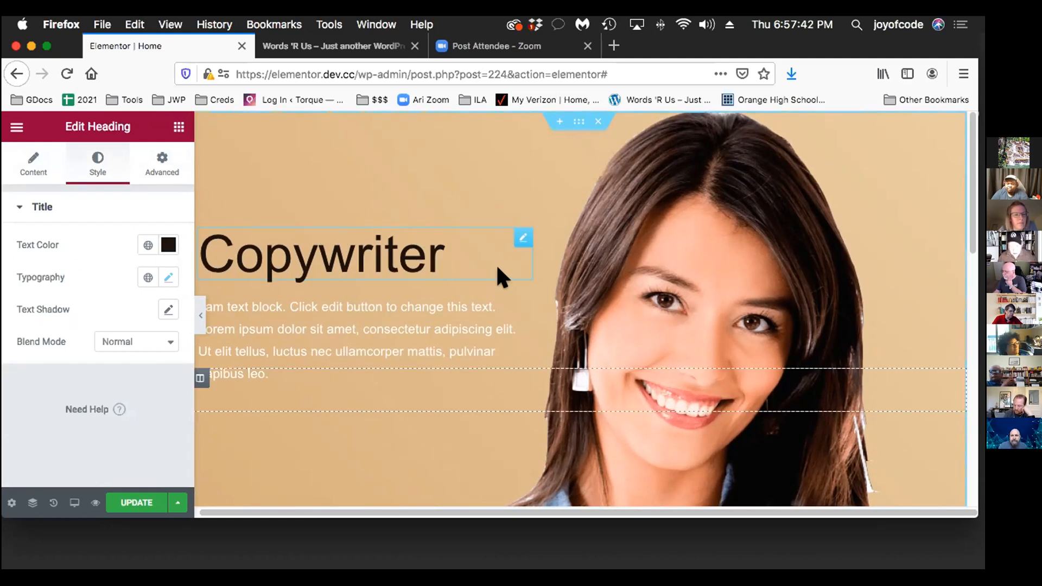
scroll(499, 396, "down", 1)
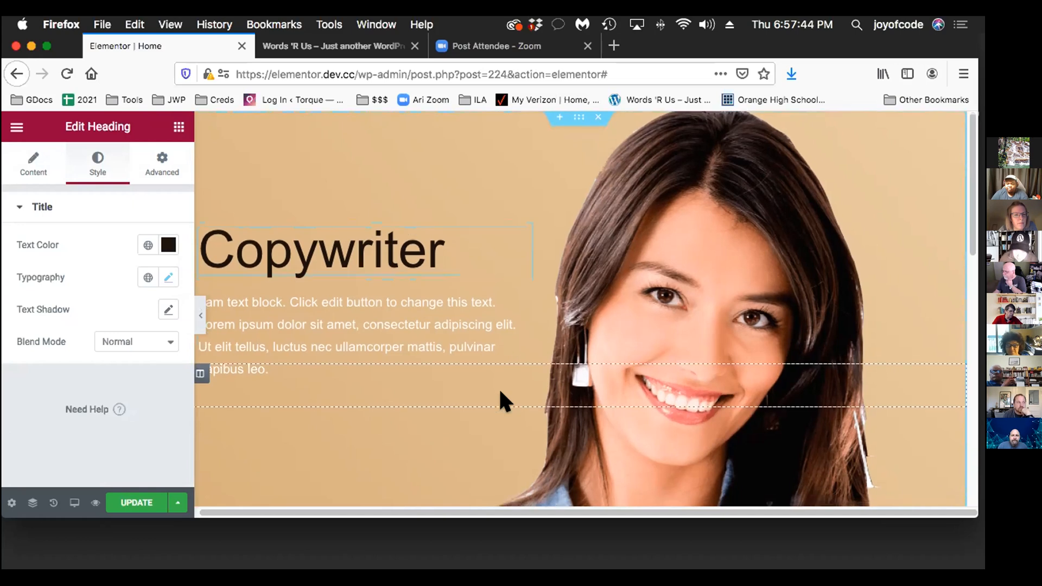
scroll(513, 402, "down", 2)
scroll(514, 401, "up", 2)
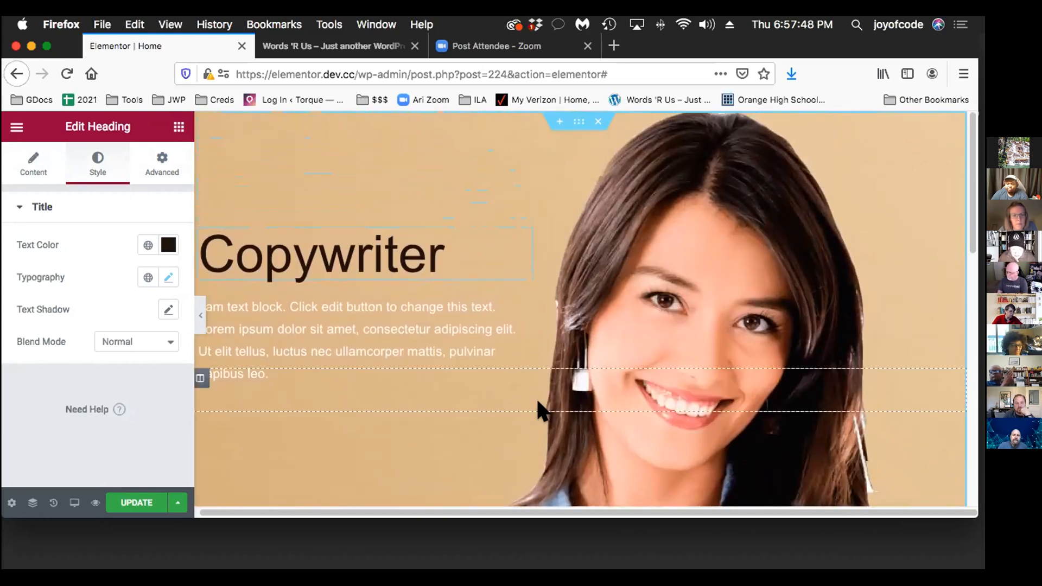
scroll(558, 402, "down", 2)
scroll(562, 411, "up", 2)
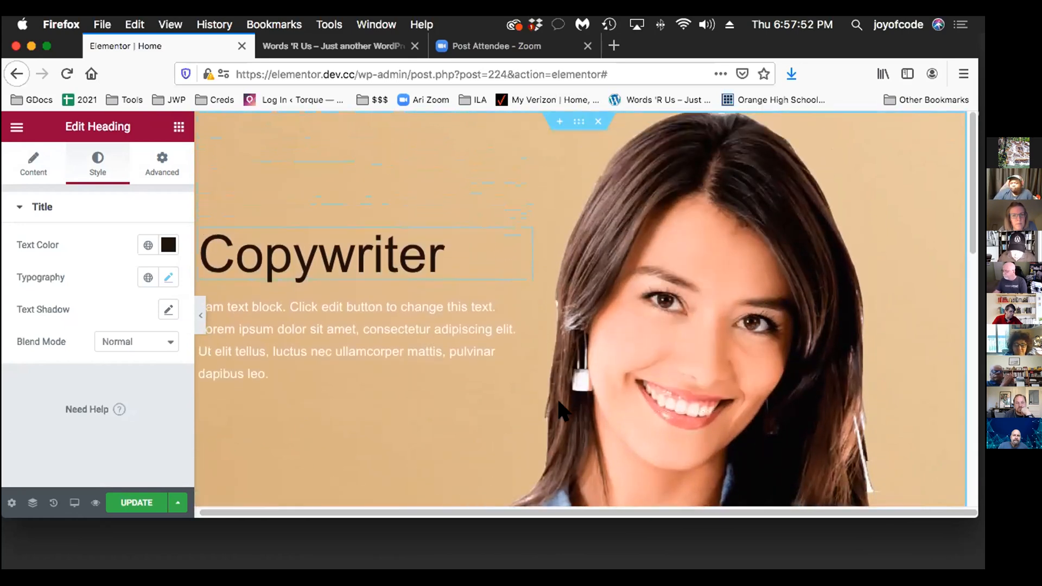
scroll(477, 424, "down", 2)
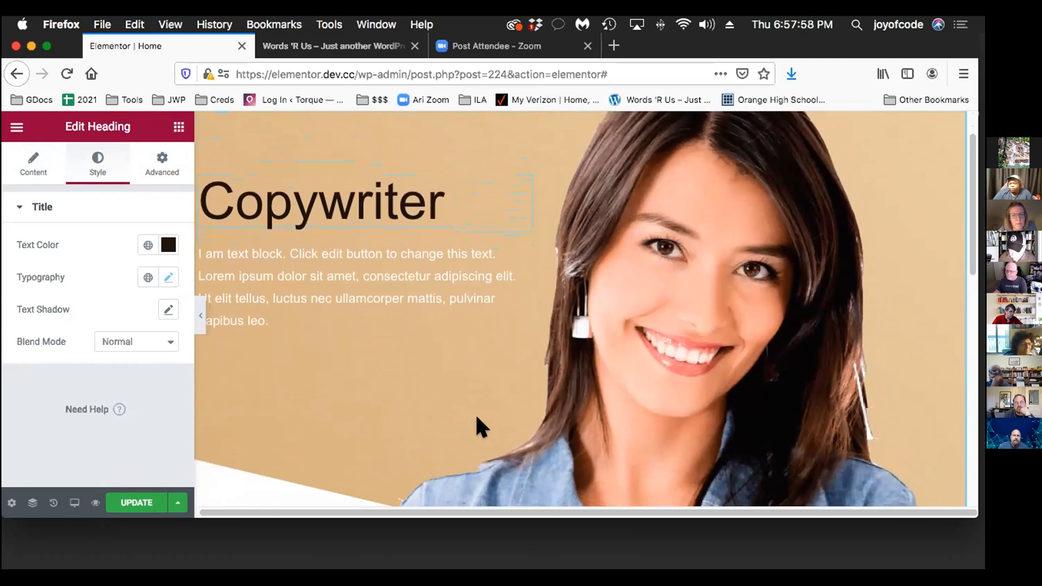
scroll(474, 412, "up", 2)
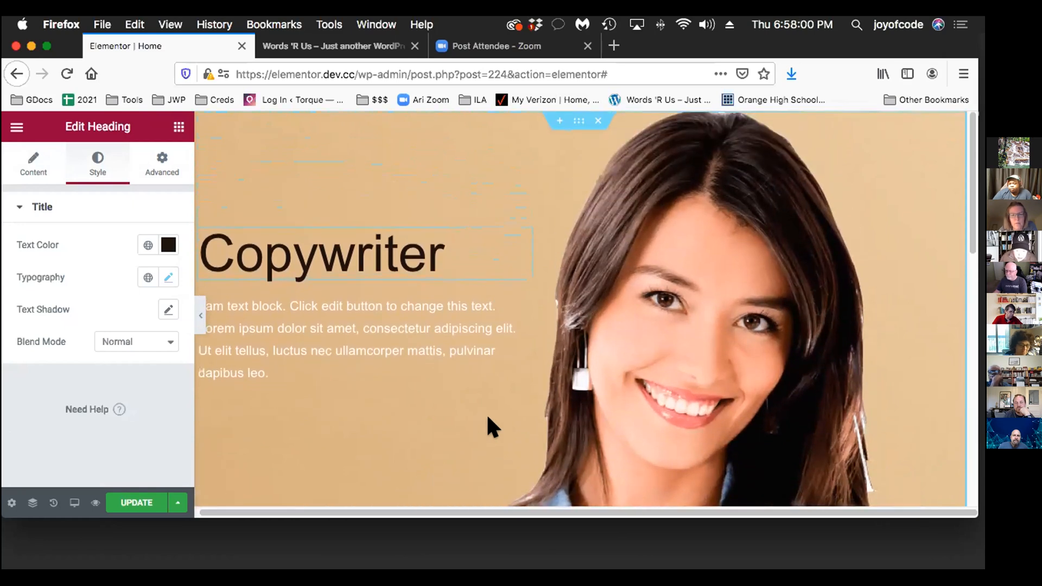
scroll(486, 413, "down", 4)
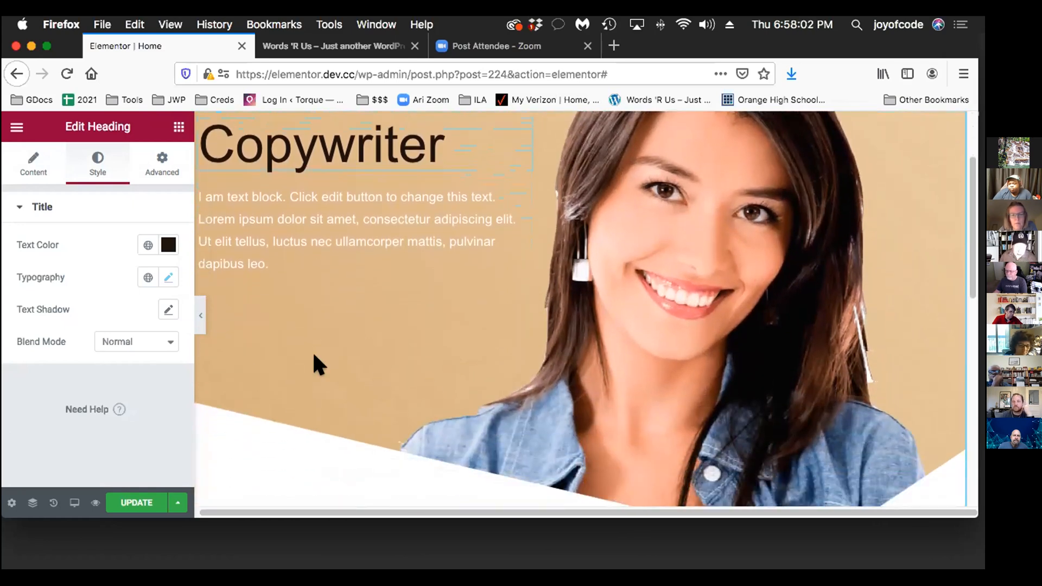
scroll(364, 375, "up", 2)
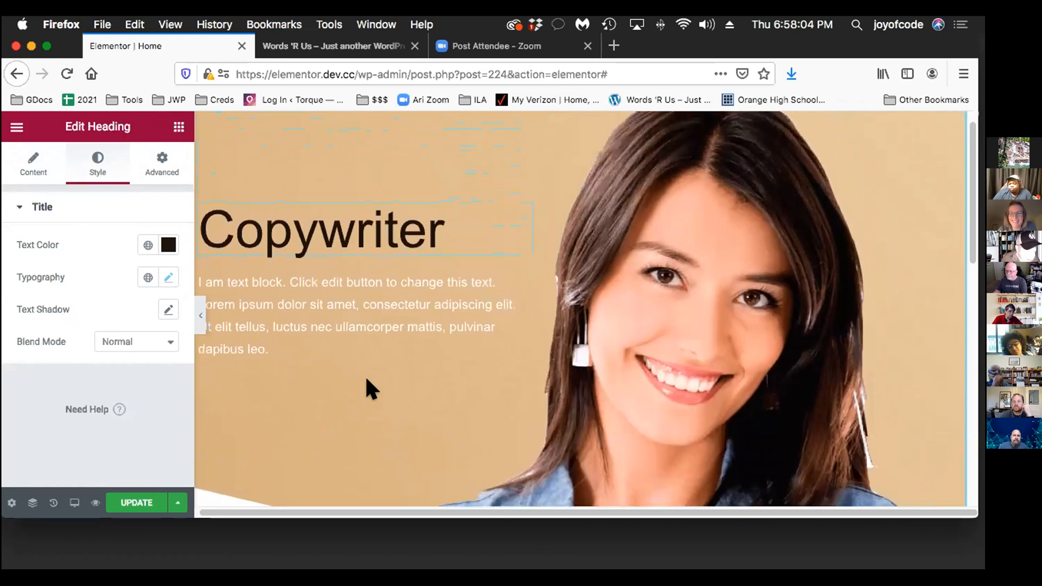
scroll(376, 373, "up", 1)
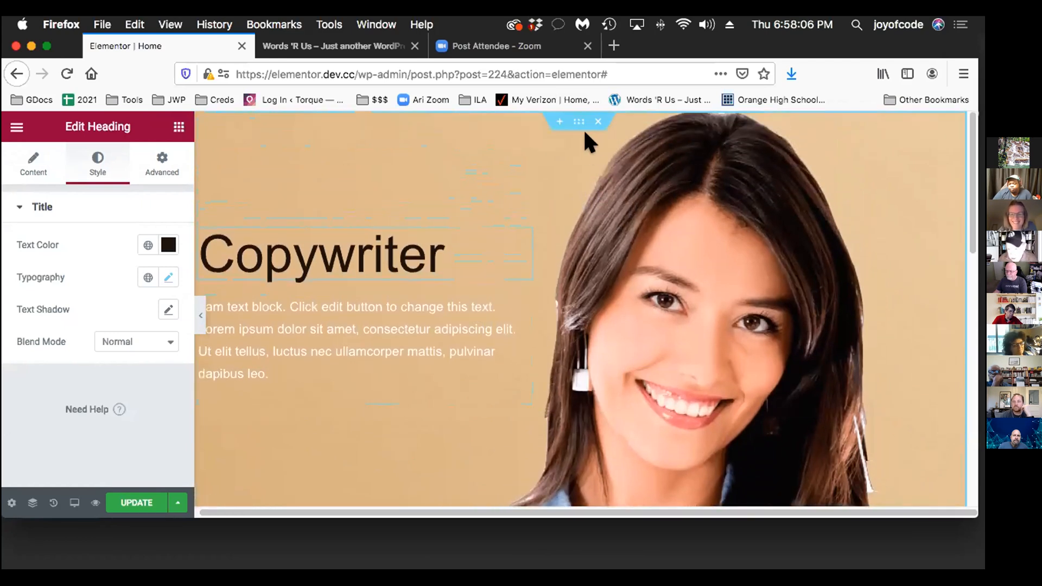
Delete the entire hero section and open the Navigator
left_click(597, 121)
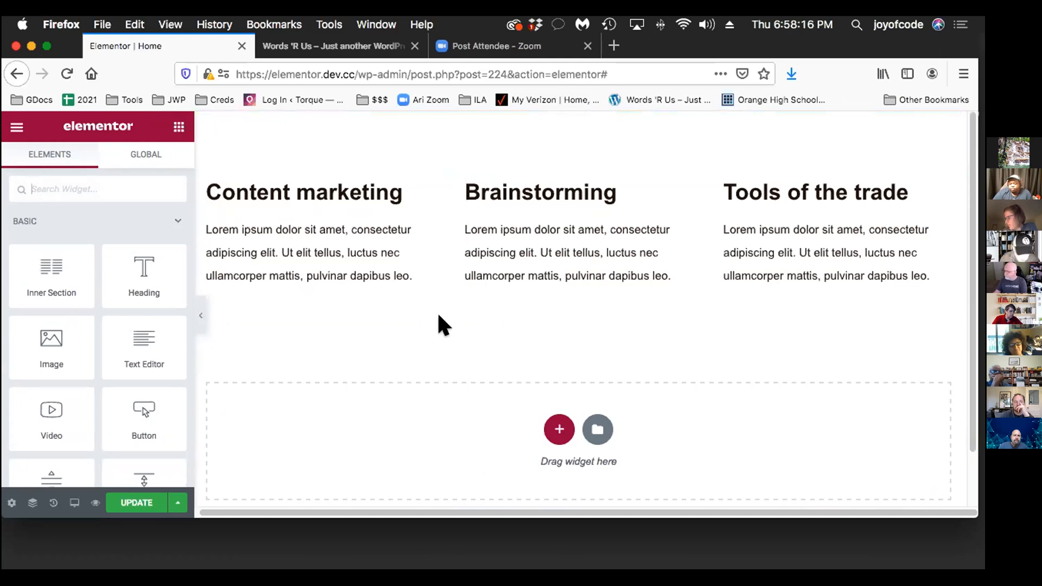
left_click(24, 496)
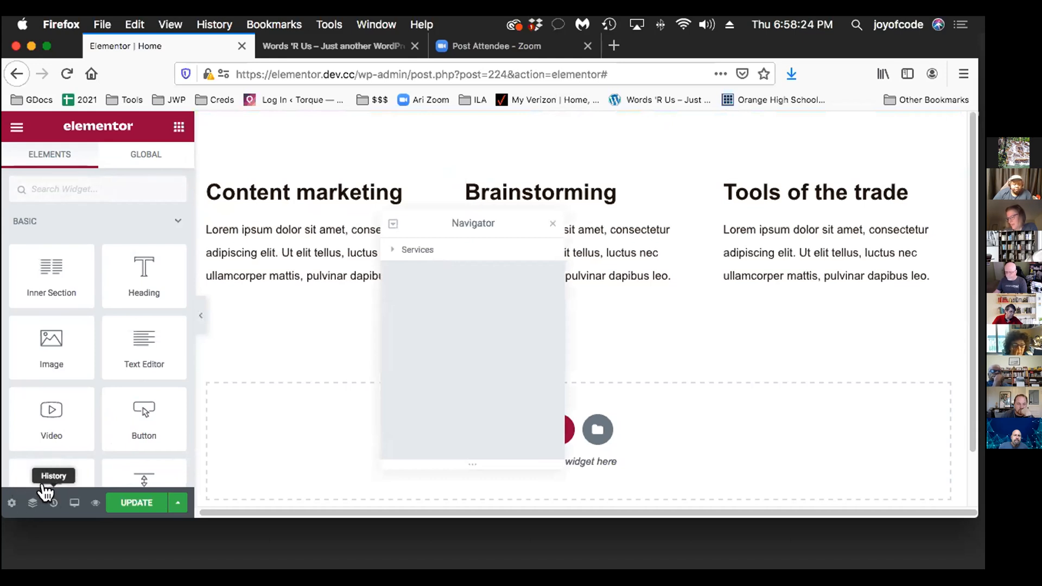
Restore the deleted hero section by reverting to the most recent Column Margin edit in the action history
left_click(22, 490)
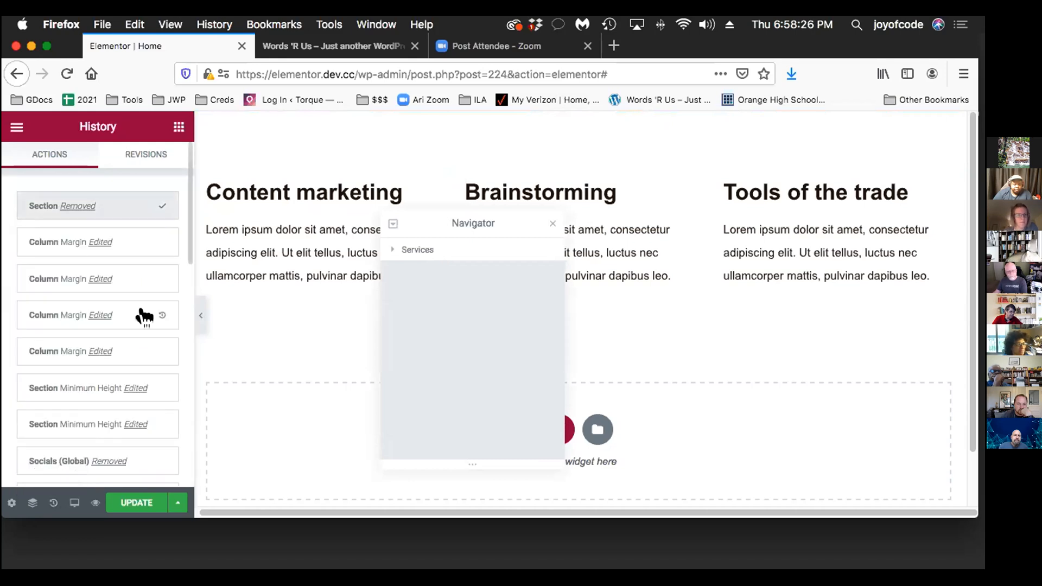
scroll(152, 285, "down", 3)
scroll(151, 285, "up", 3)
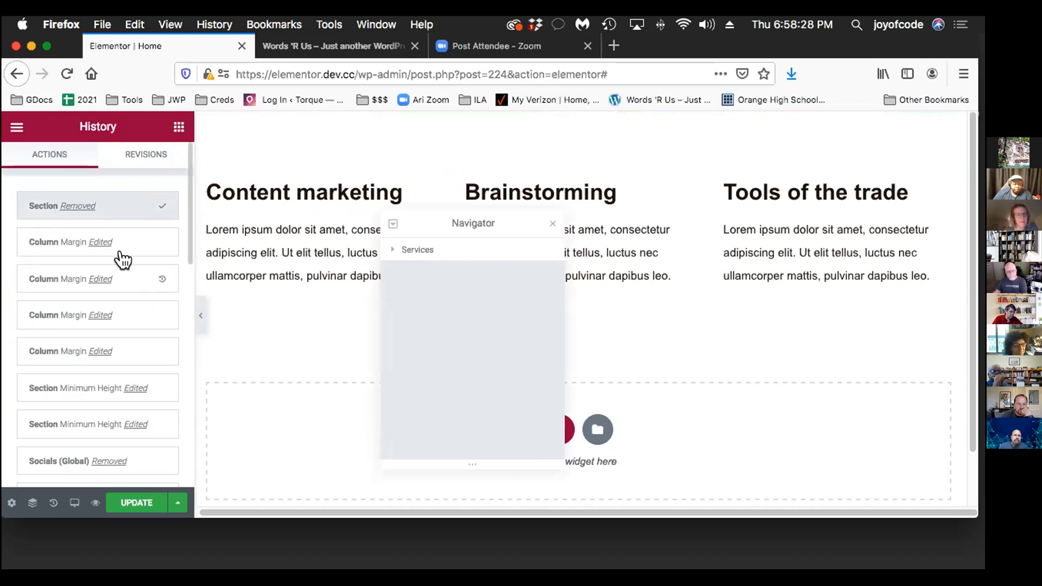
left_click(82, 238)
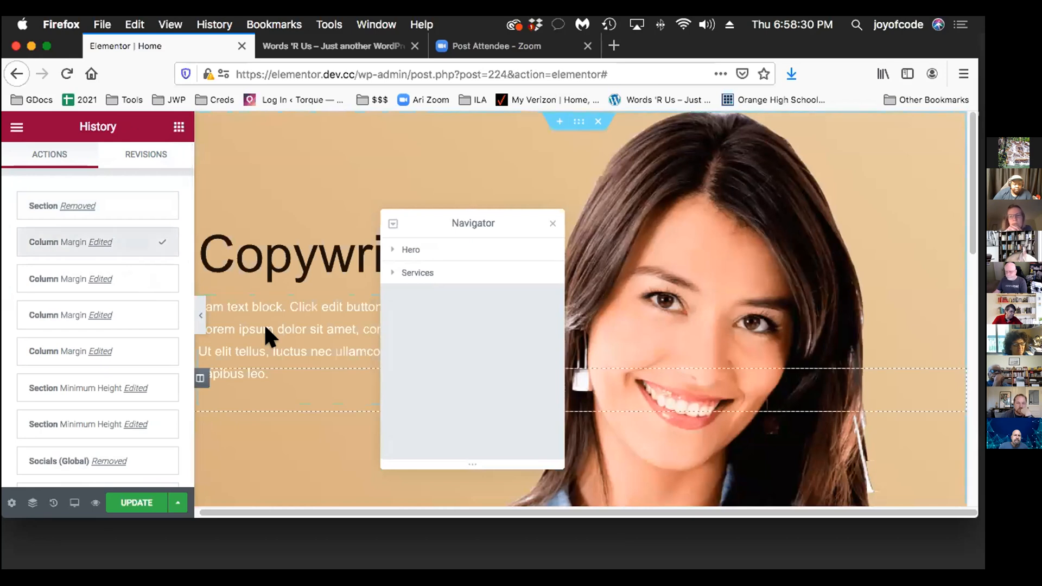
Dock the Navigator beside the page, undock it again and close it
scroll(277, 347, "down", 4)
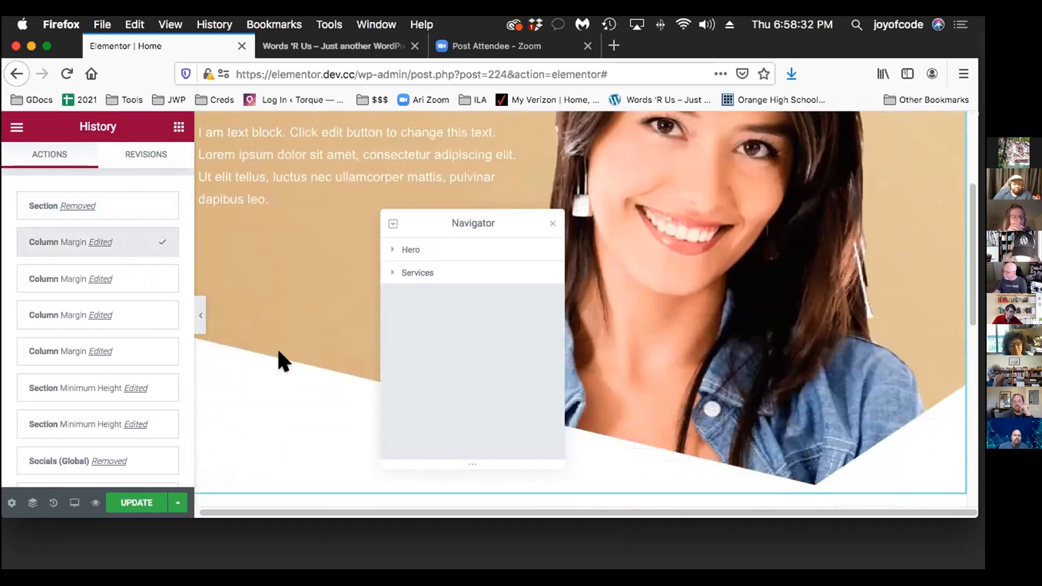
scroll(278, 352, "up", 1)
left_click_drag(486, 192, 965, 191)
scroll(601, 299, "down", 3)
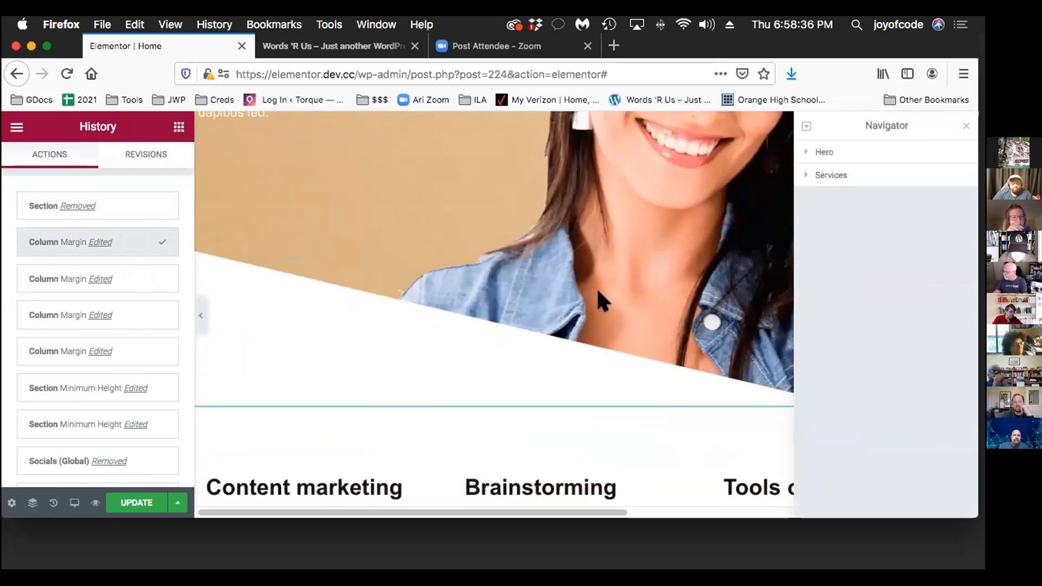
scroll(595, 286, "up", 3)
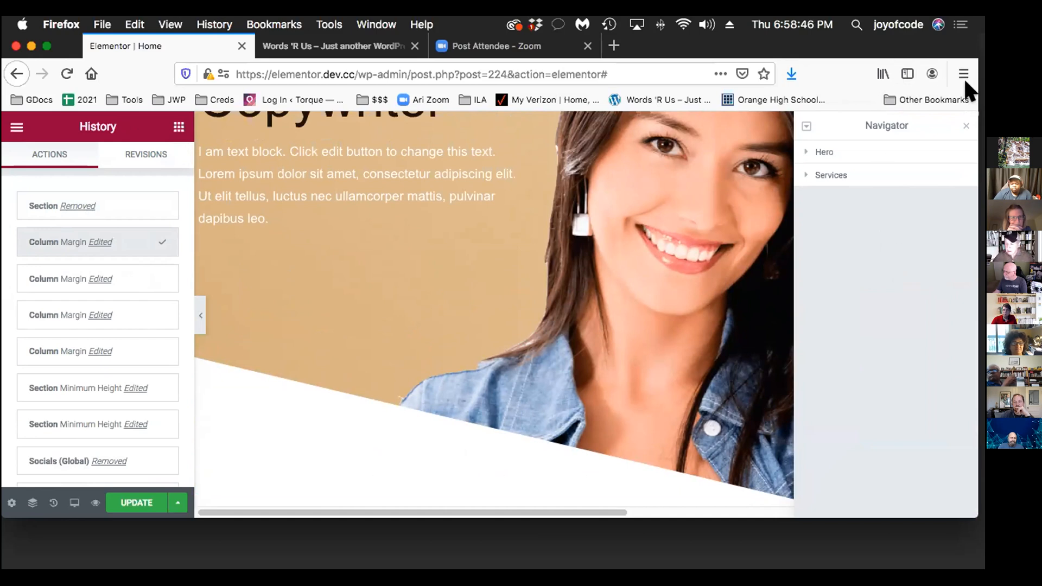
mouse_move(893, 122)
left_mouse_down()
mouse_move(890, 111)
mouse_move(878, 118)
left_mouse_up()
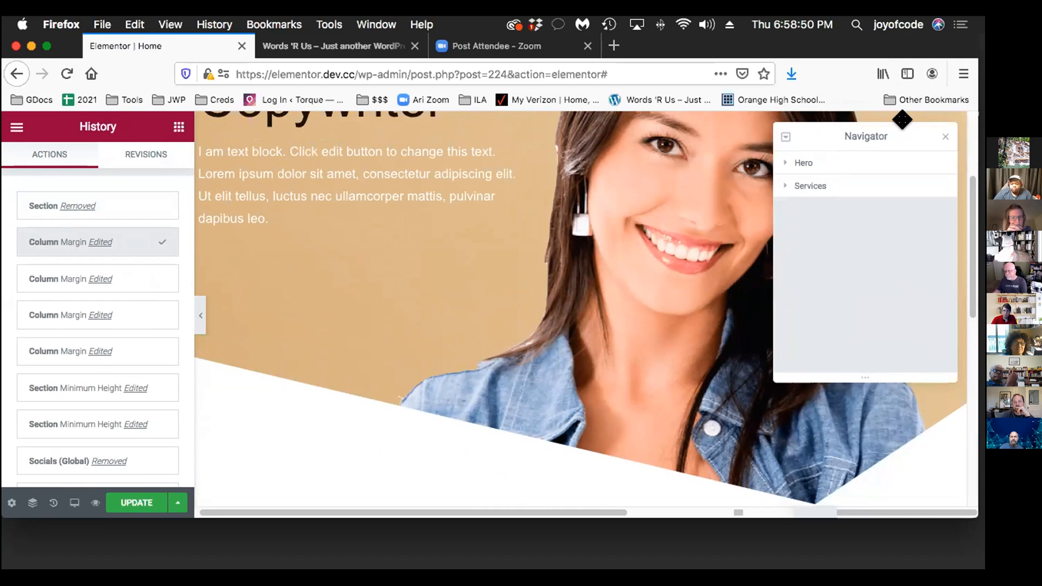
left_click(945, 136)
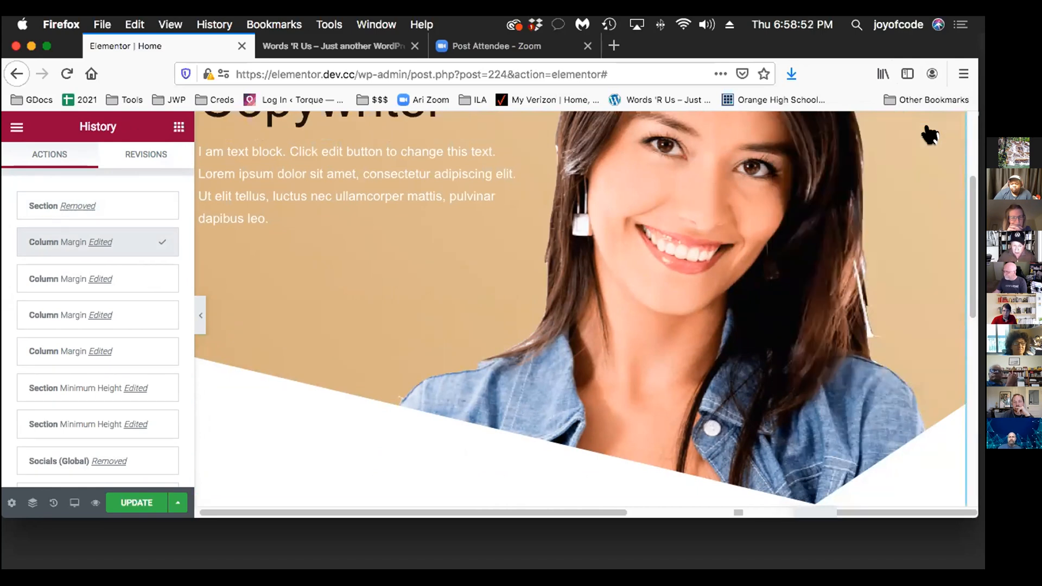
scroll(840, 275, "up", 3)
scroll(839, 276, "down", 2)
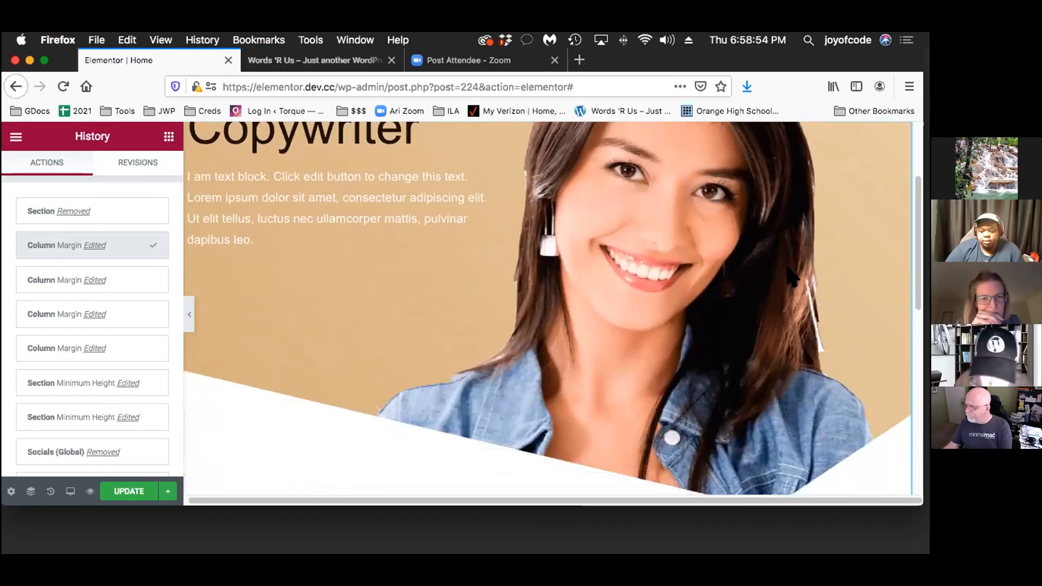
scroll(787, 267, "down", 5)
scroll(692, 265, "up", 6)
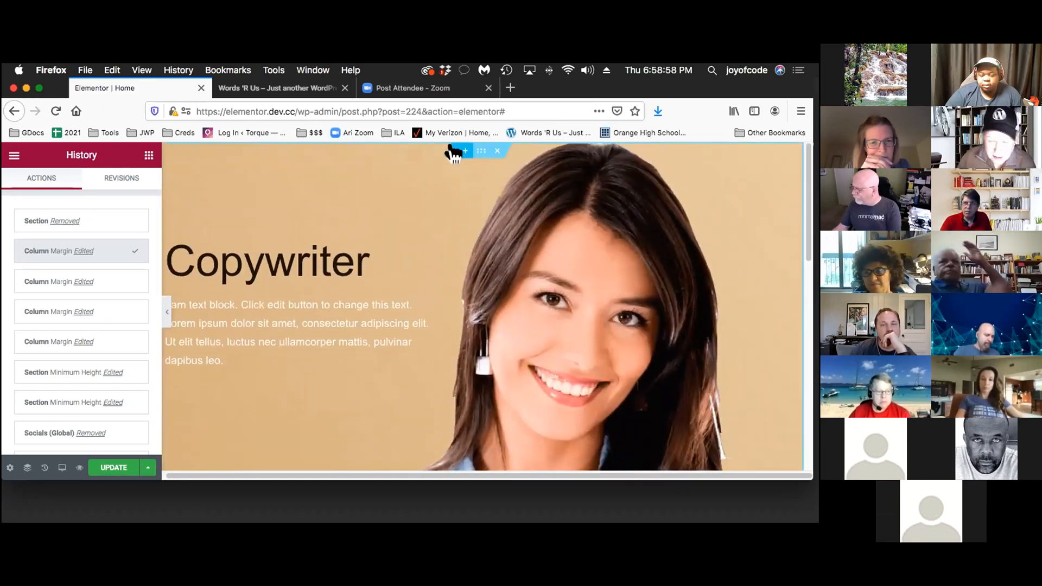
scroll(354, 307, "down", 3)
scroll(354, 310, "up", 2)
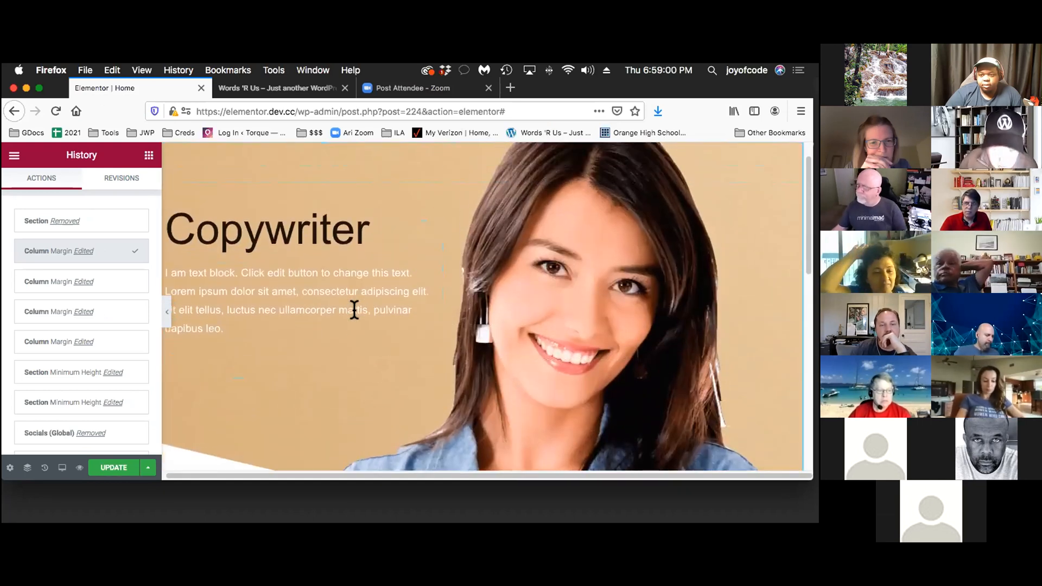
Save the second color of the hero section's background gradient as a new global color named Tan
scroll(354, 311, "up", 1)
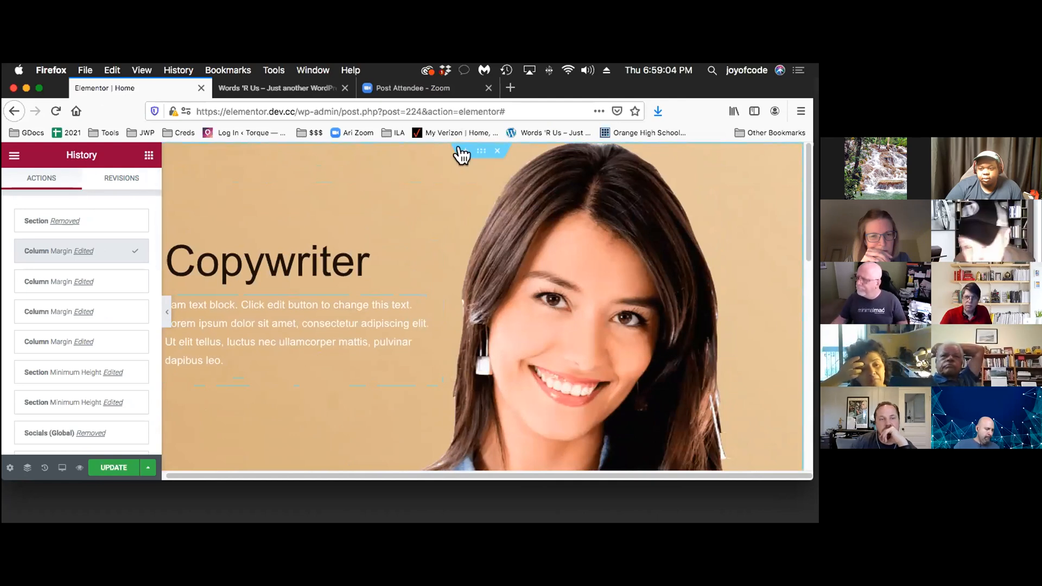
left_click(470, 147)
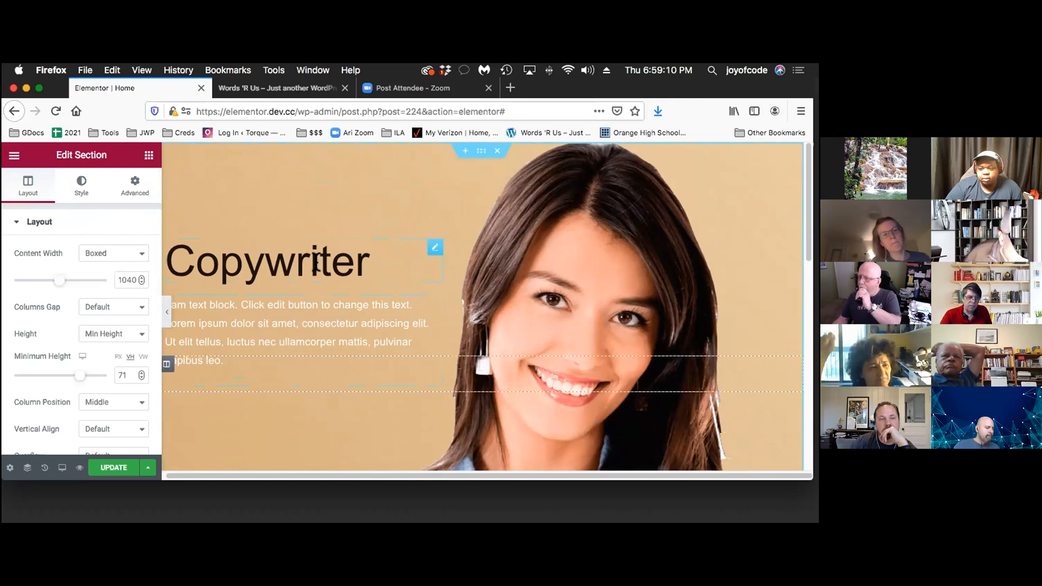
left_click(76, 182)
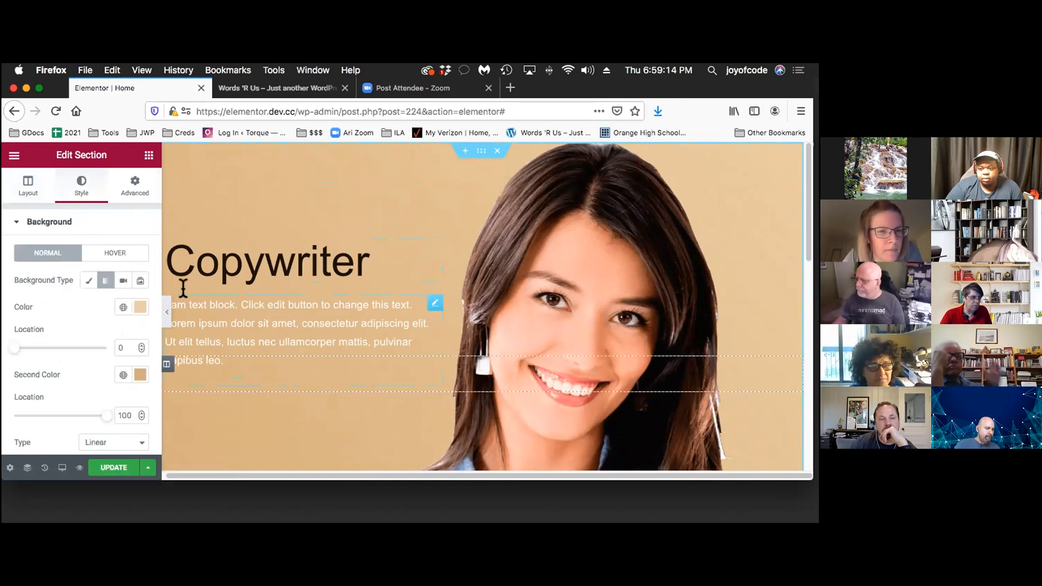
left_click(130, 373)
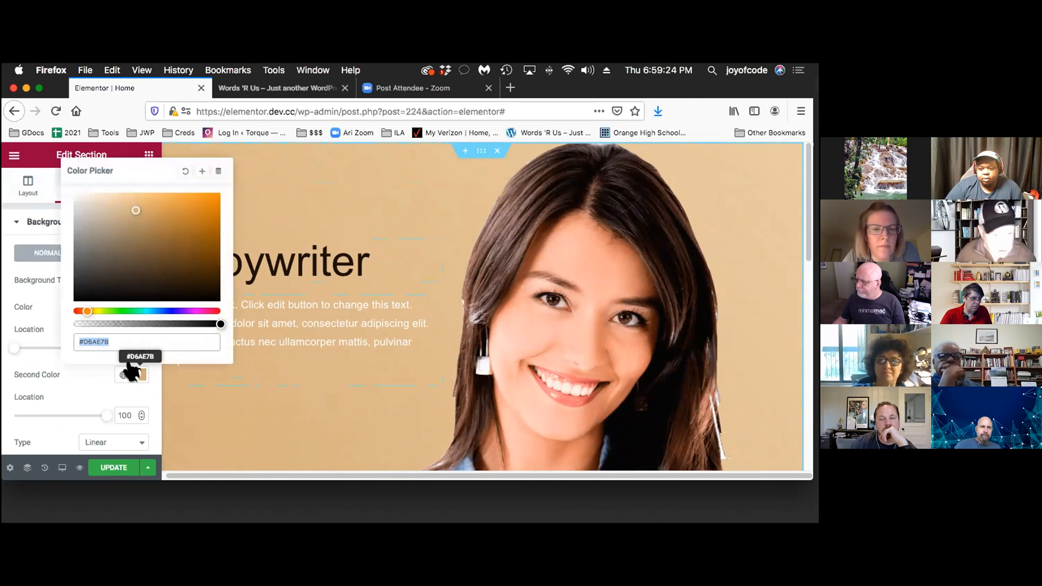
left_click(187, 171)
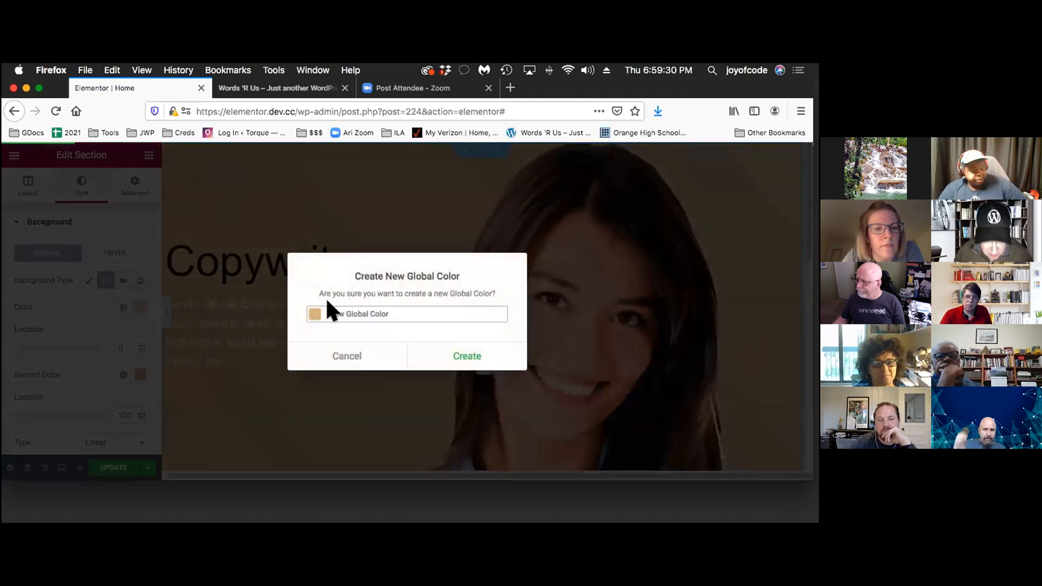
key("super+a")
key("BackSpace")
type("Tan")
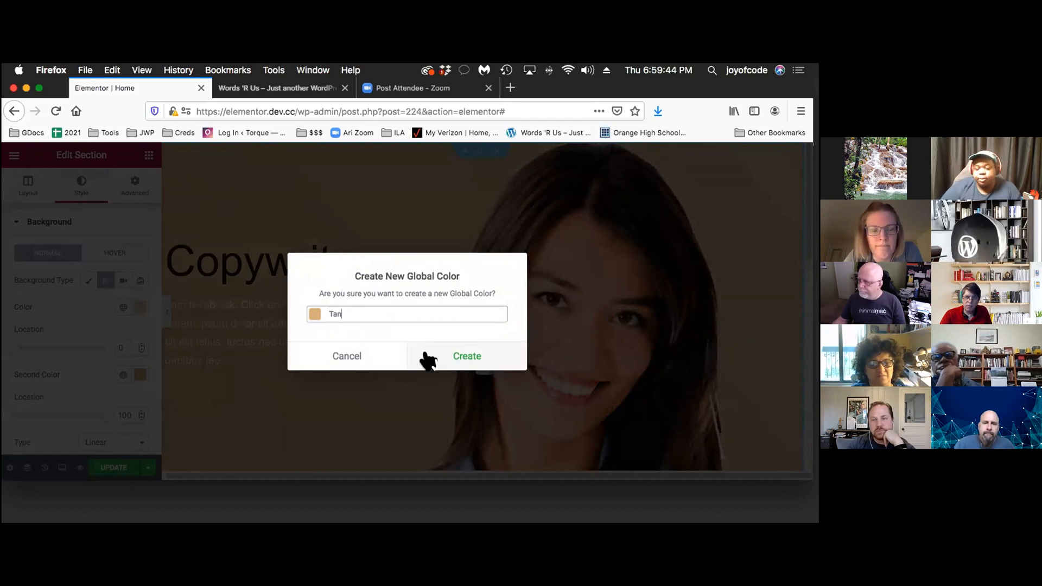
left_click(451, 354)
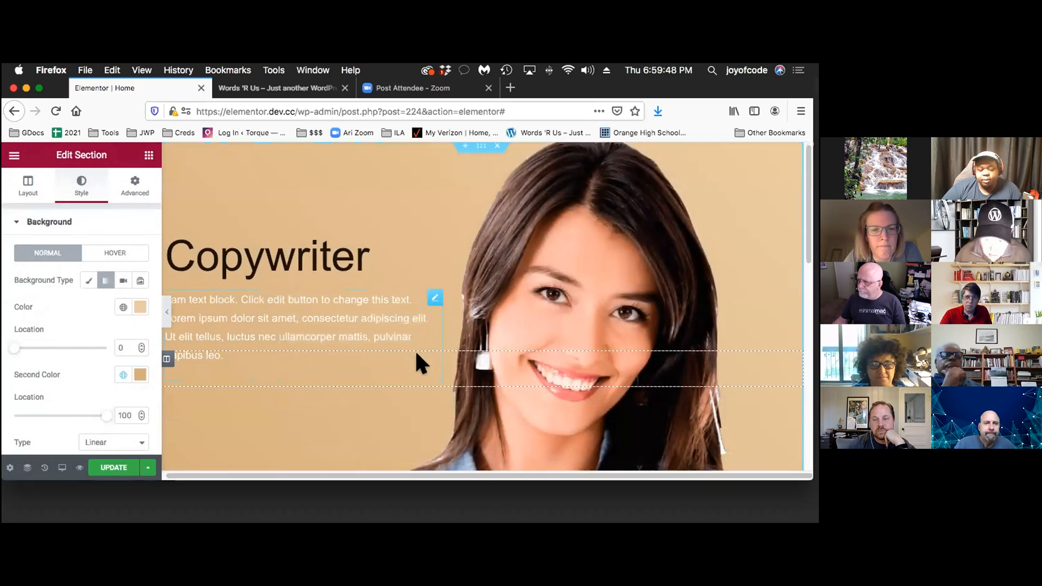
Look over the hero section, preview the page's changes in the browser and return to the page editor
scroll(414, 353, "down", 2)
scroll(416, 354, "down", 1)
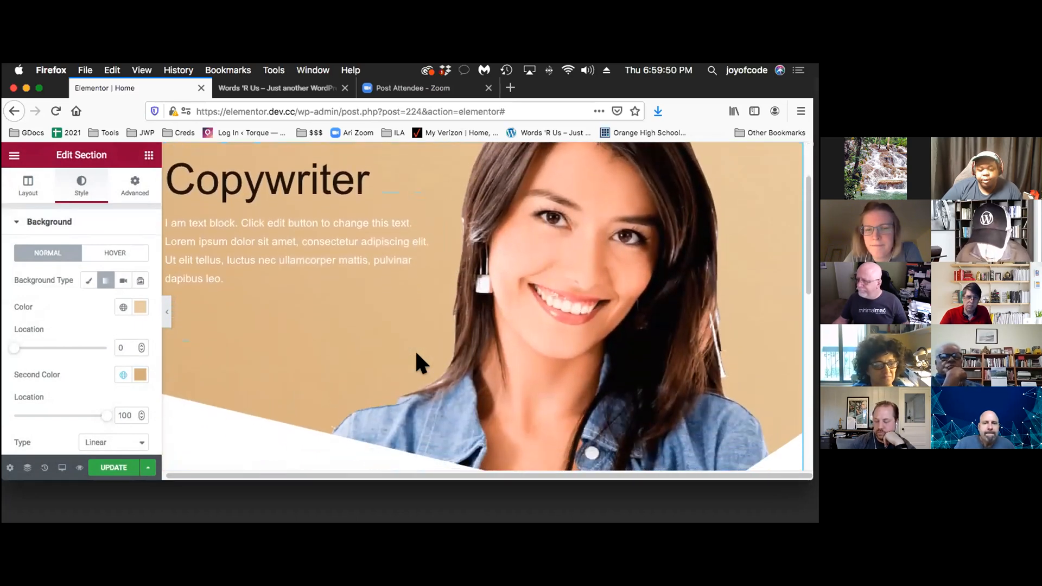
scroll(416, 354, "up", 3)
scroll(416, 354, "down", 1)
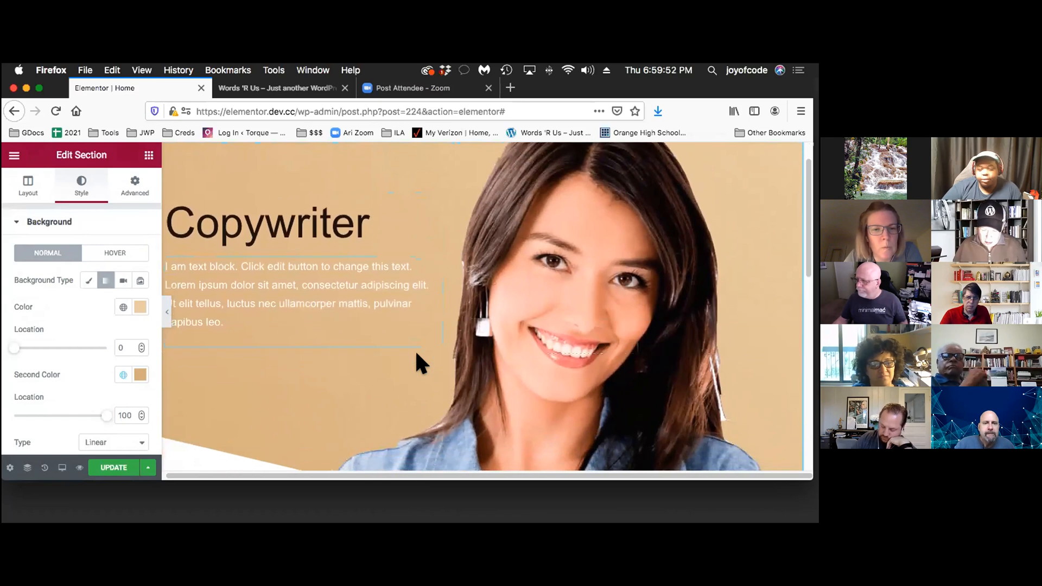
scroll(416, 354, "up", 1)
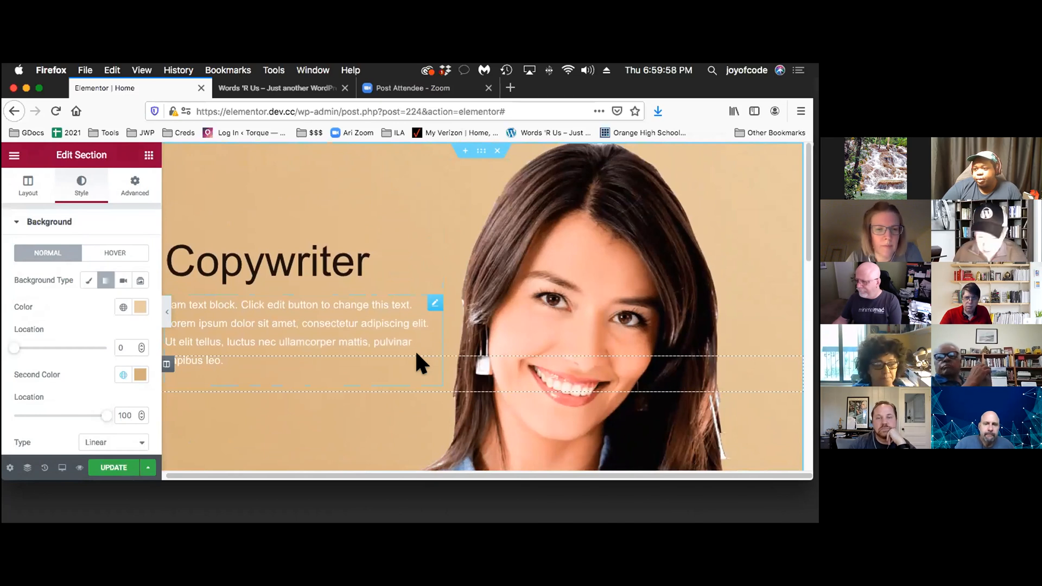
left_click(64, 461)
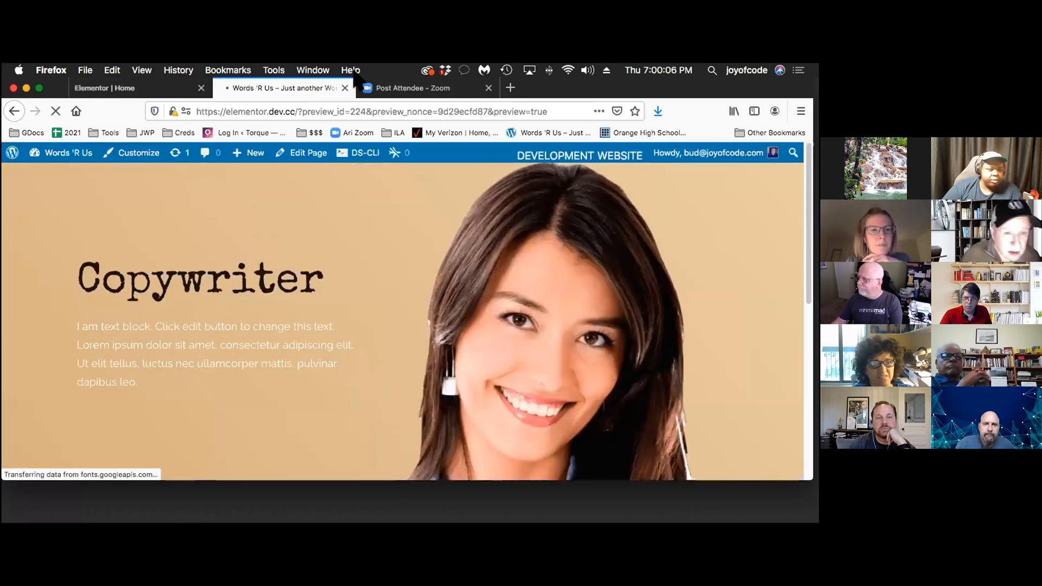
left_click(142, 91)
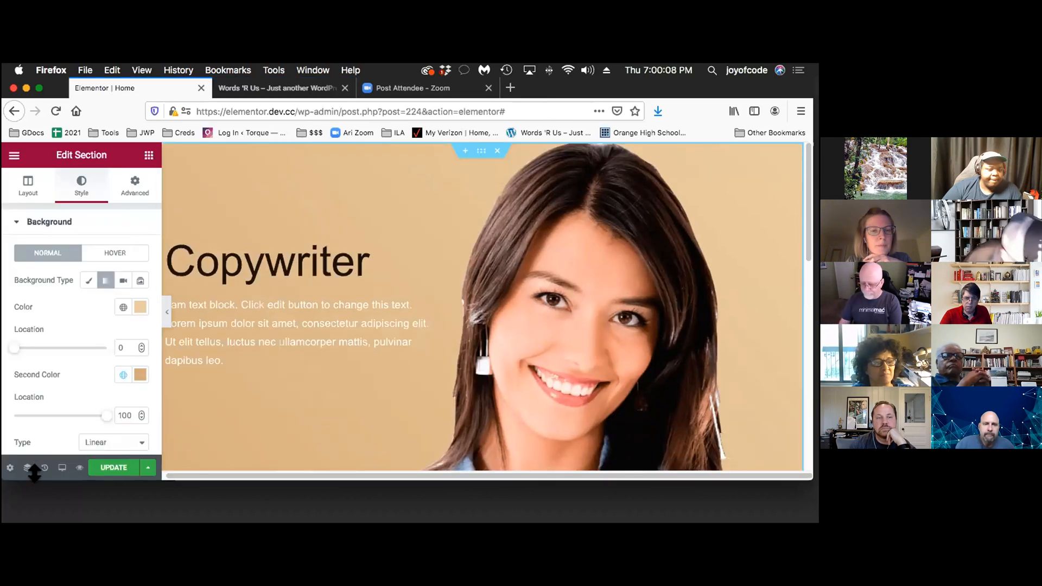
Switch the responsive preview to Tablet and examine how the hero section's text and image fit
left_click(52, 464)
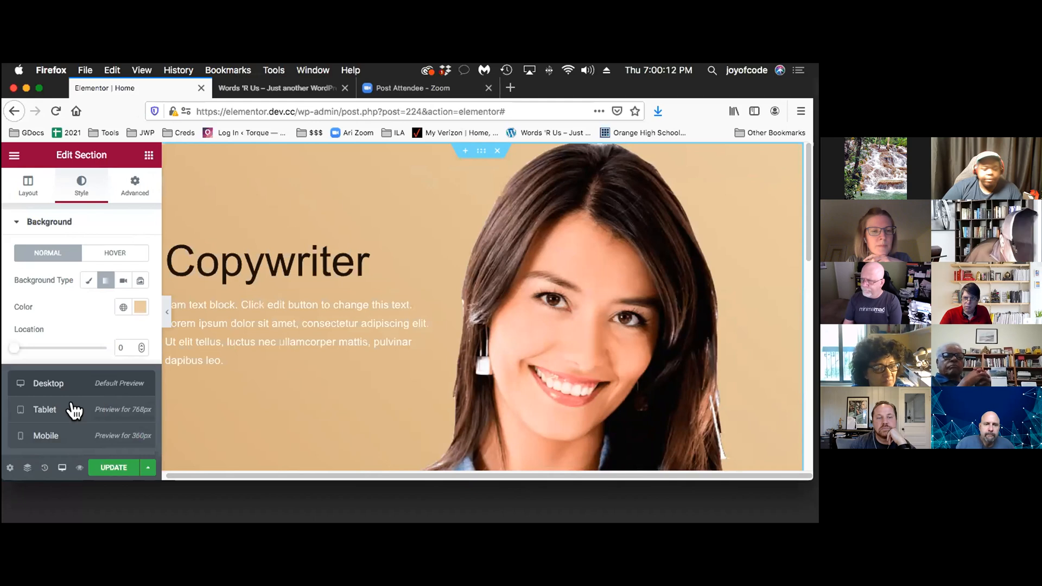
left_click(100, 409)
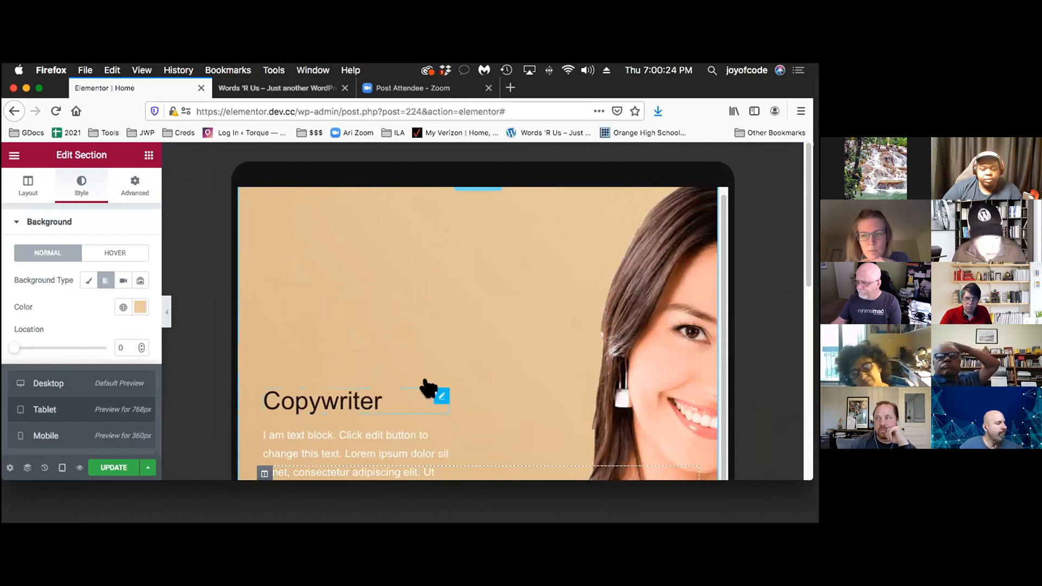
scroll(432, 372, "down", 2)
scroll(432, 377, "down", 1)
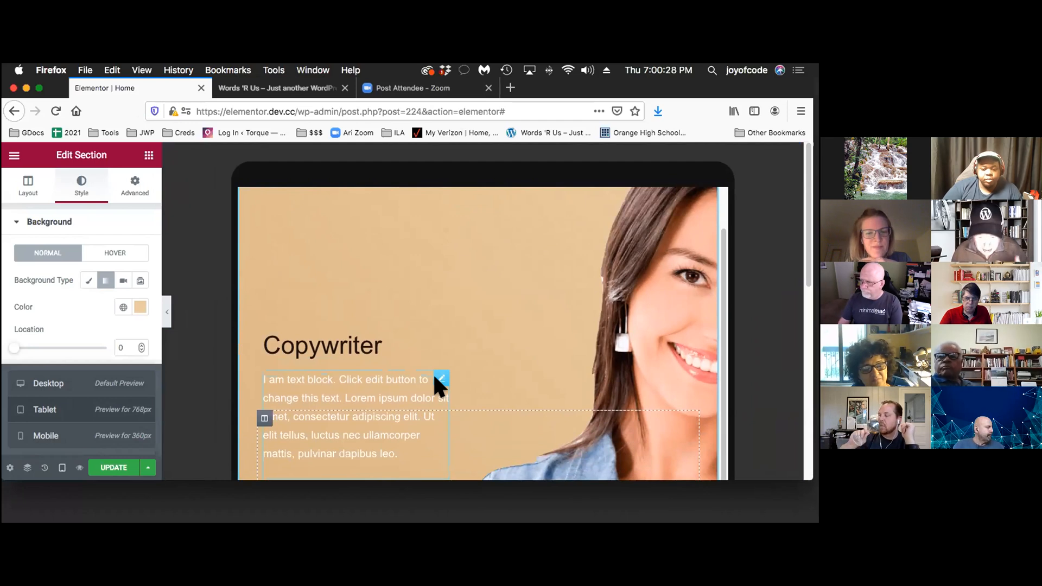
scroll(429, 382, "down", 1)
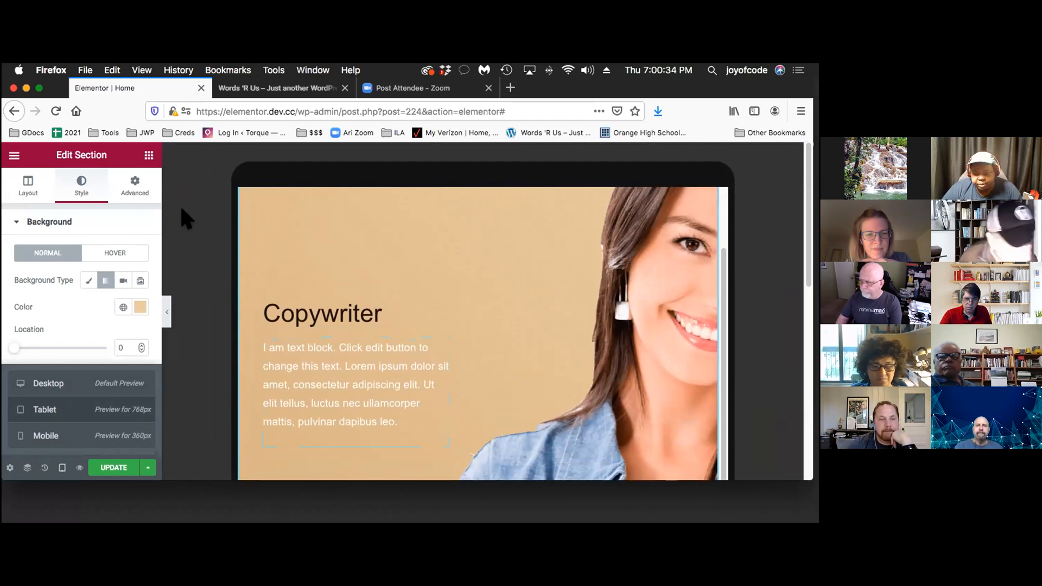
Set the tablet X position of the hero section's background overlay image to 18 VW
left_click(72, 186)
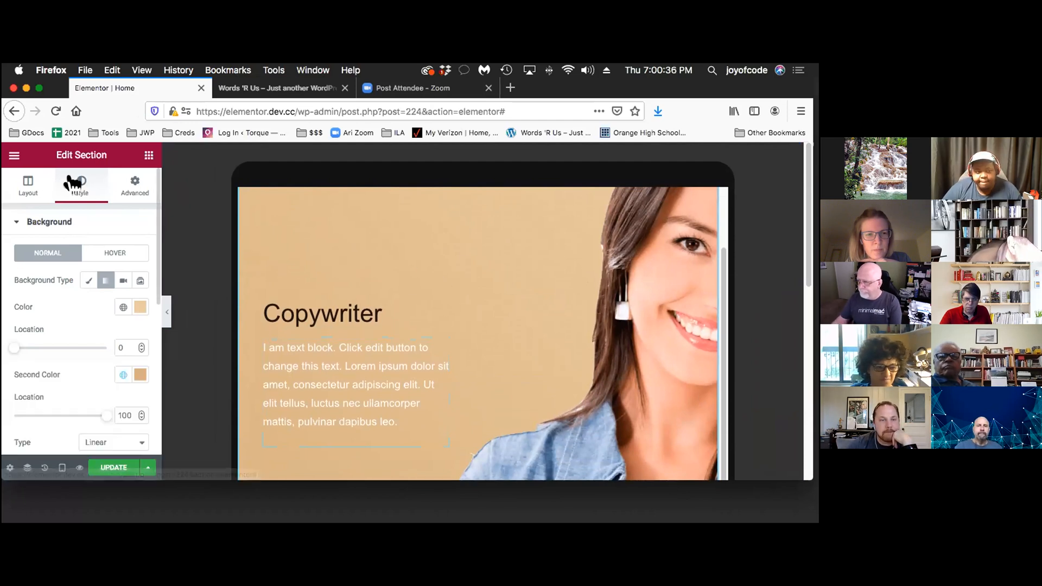
left_click(94, 218)
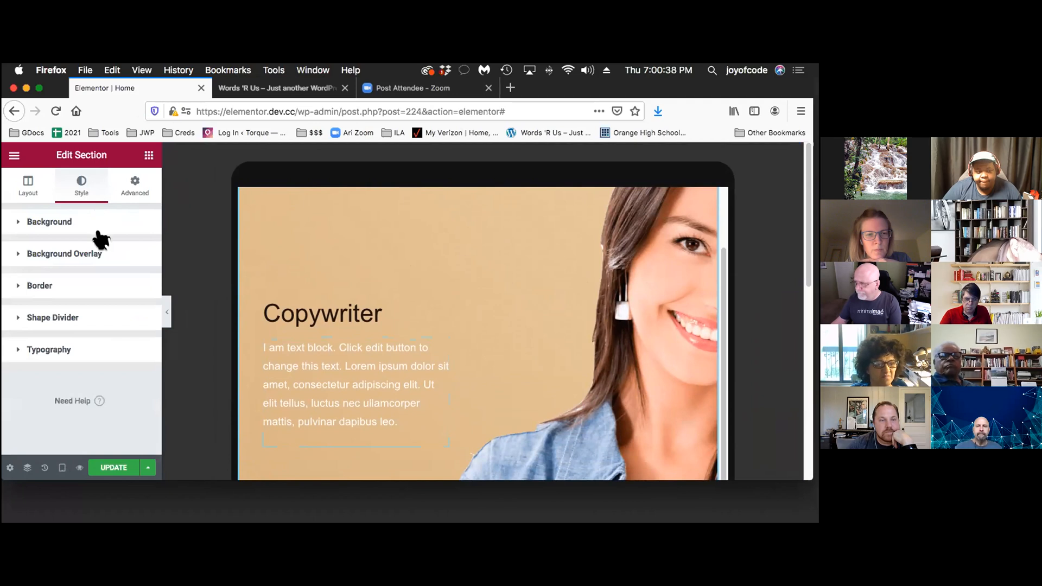
left_click(100, 238)
scroll(132, 336, "down", 5)
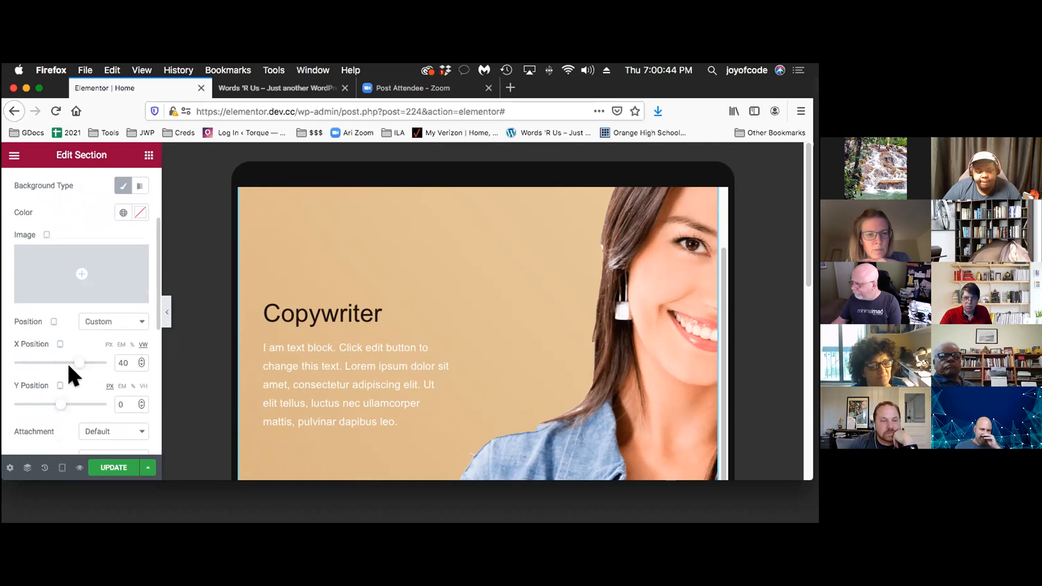
scroll(76, 353, "down", 1)
left_click_drag(65, 337, 55, 337)
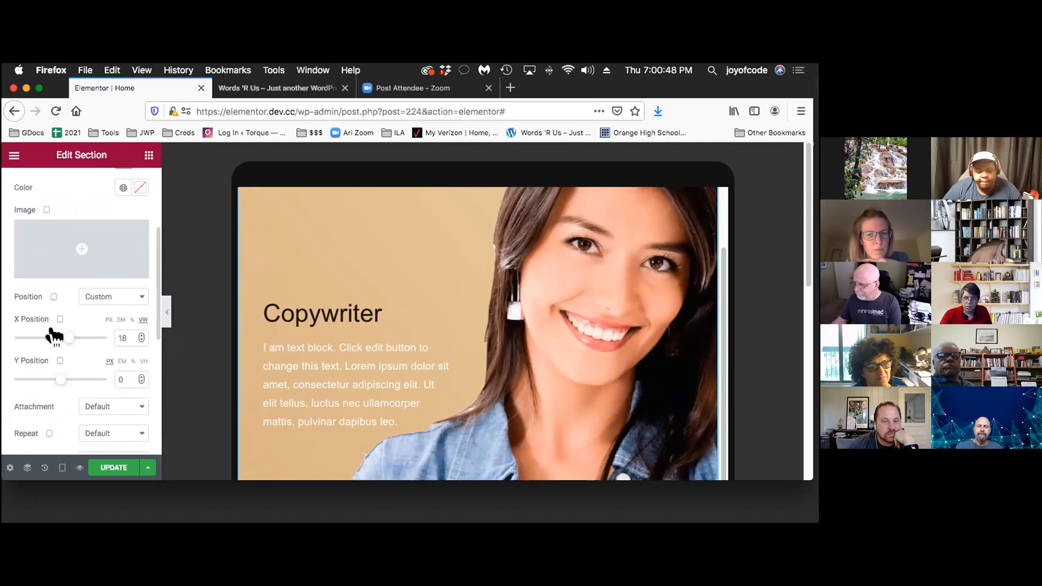
Set the overlay image's tablet Y position to 199 px and check its placement beside the text
left_click_drag(39, 374, 54, 379)
scroll(338, 354, "down", 3)
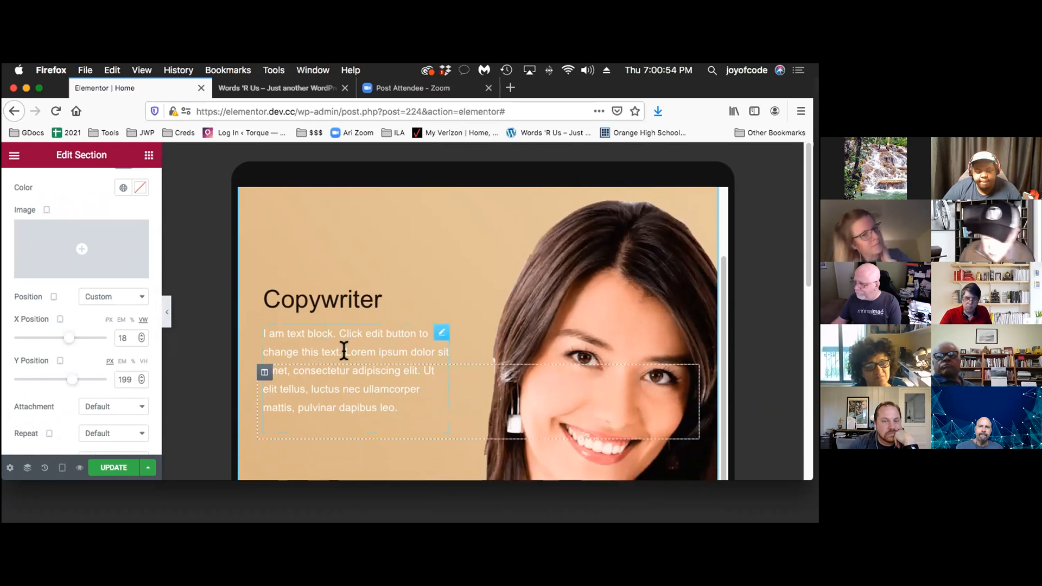
scroll(343, 354, "down", 1)
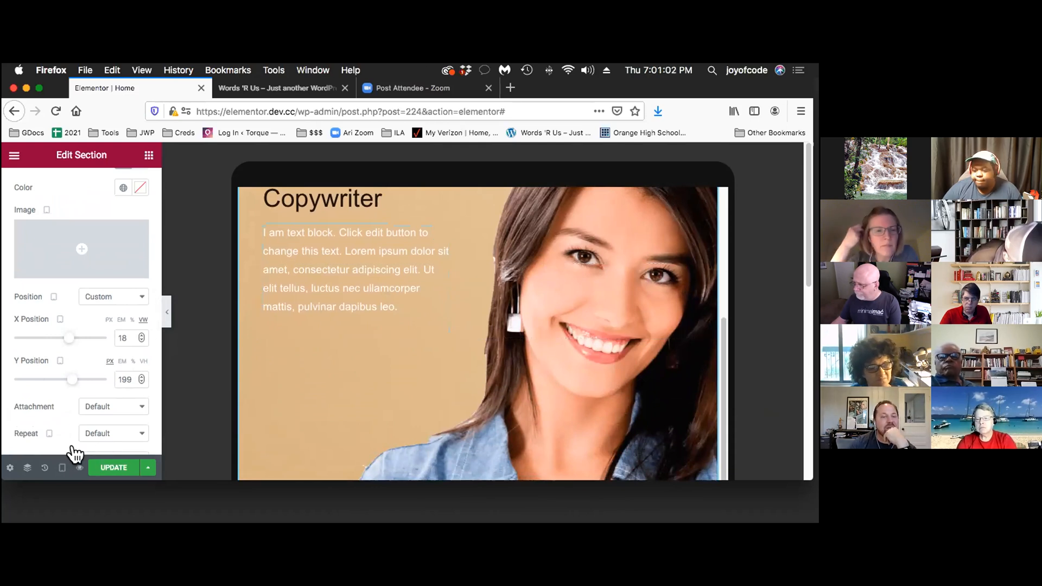
Switch the responsive preview to Mobile and review the hero section's background overlay settings
left_click(51, 465)
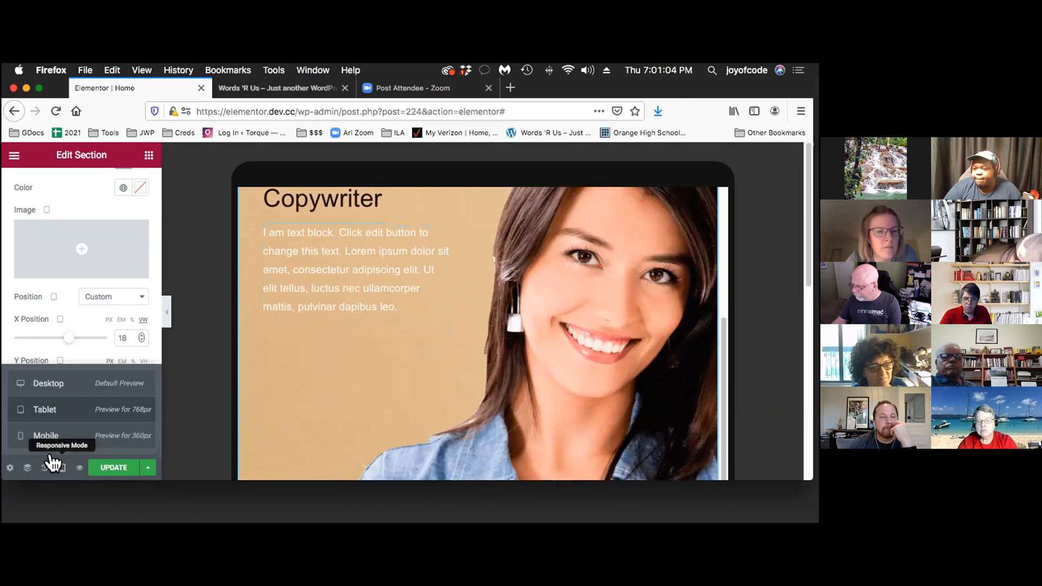
left_click(110, 433)
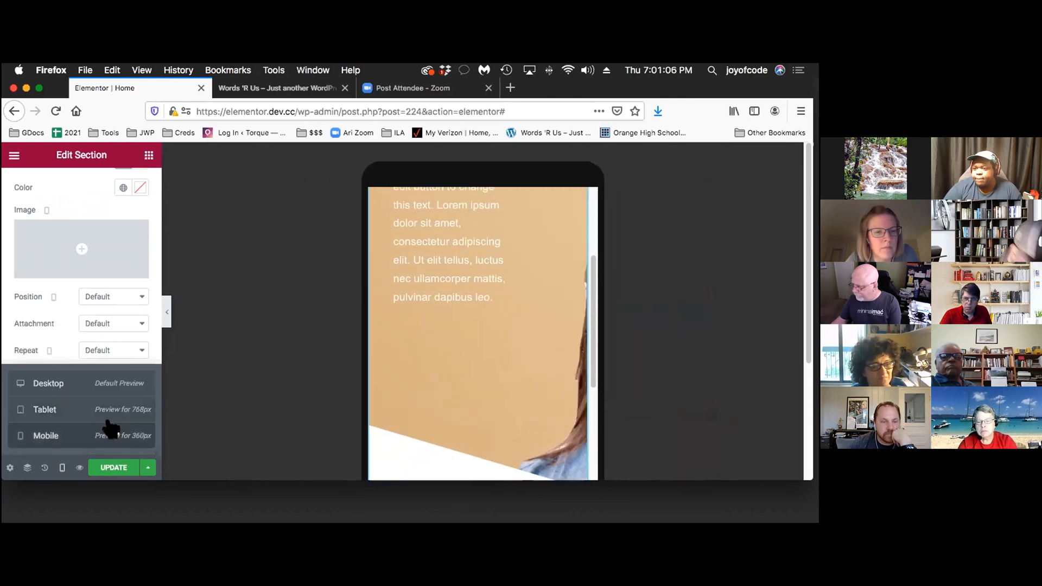
scroll(465, 414, "down", 2)
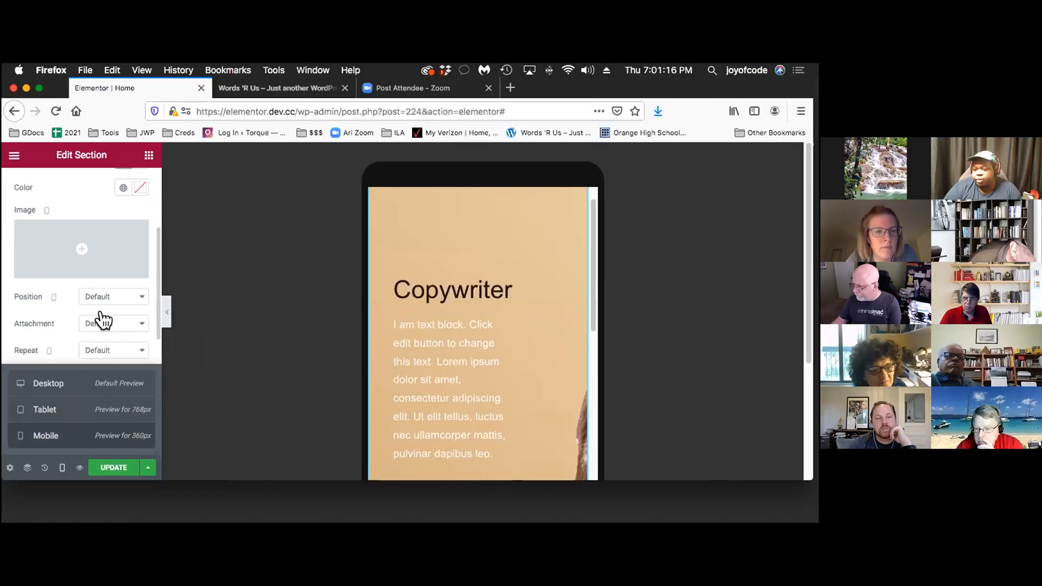
scroll(123, 326, "down", 3)
scroll(103, 318, "down", 2)
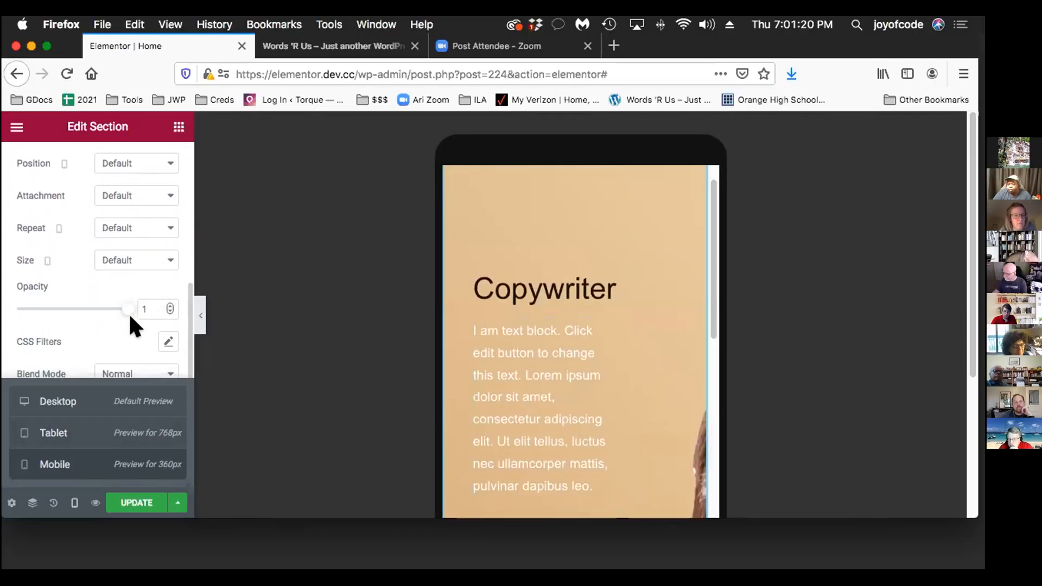
Try the Bottom Right position for the background overlay image on mobile
scroll(108, 315, "up", 1)
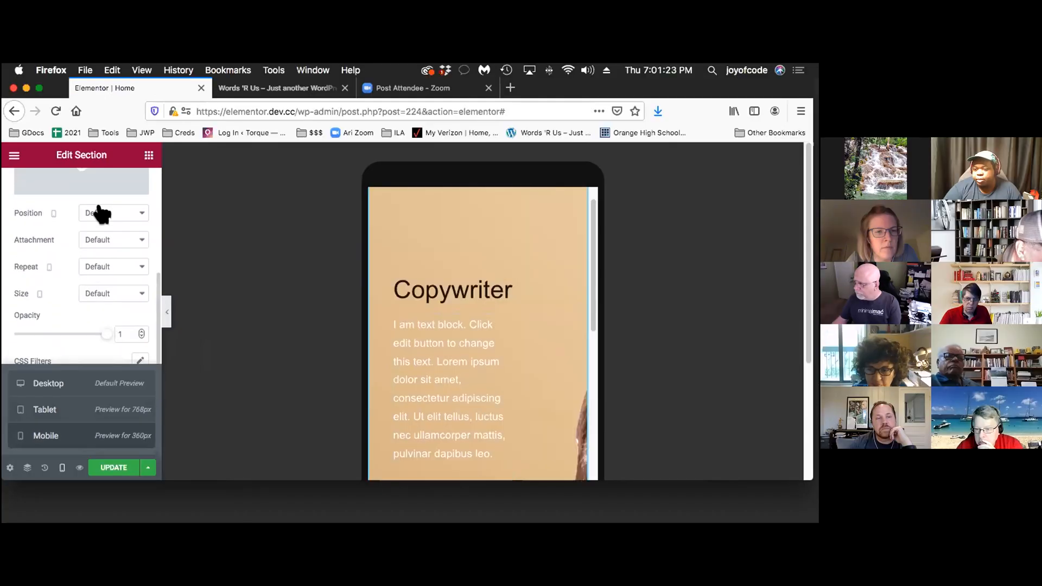
left_click(118, 193)
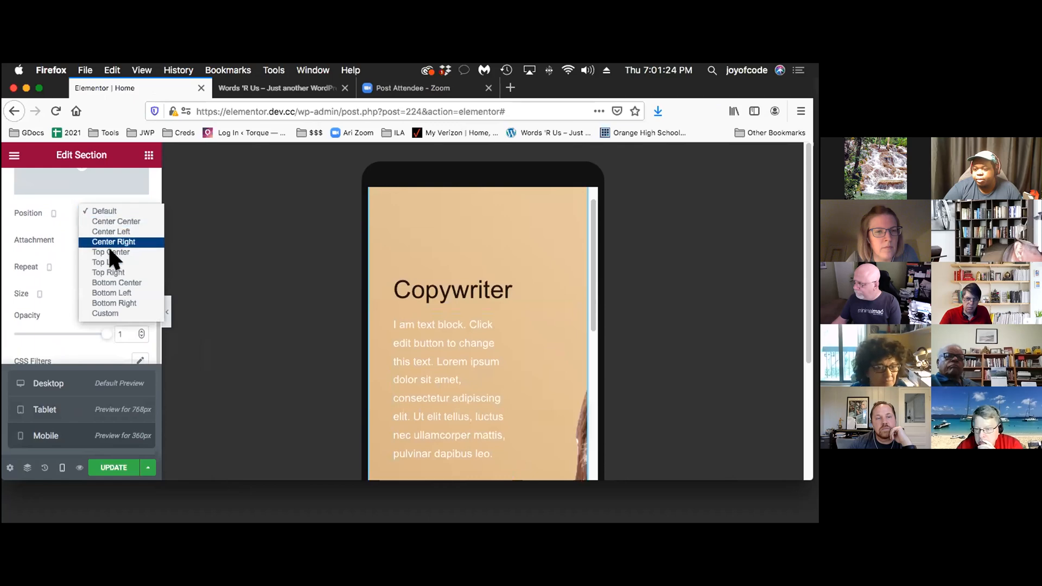
left_click(117, 303)
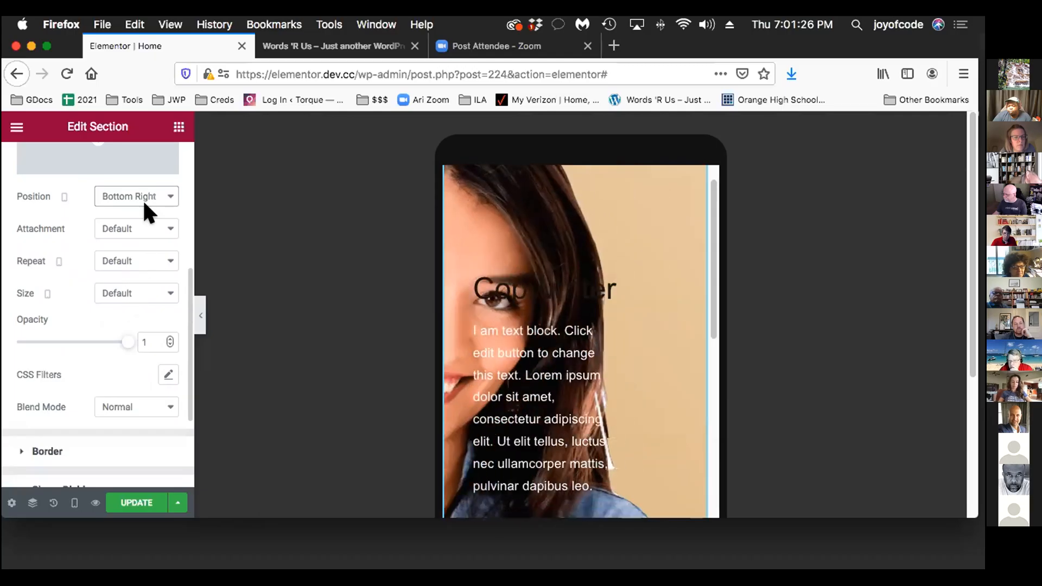
Give the mobile background overlay image a Custom position with an X position of -110 px
left_click(113, 211)
left_click(137, 337)
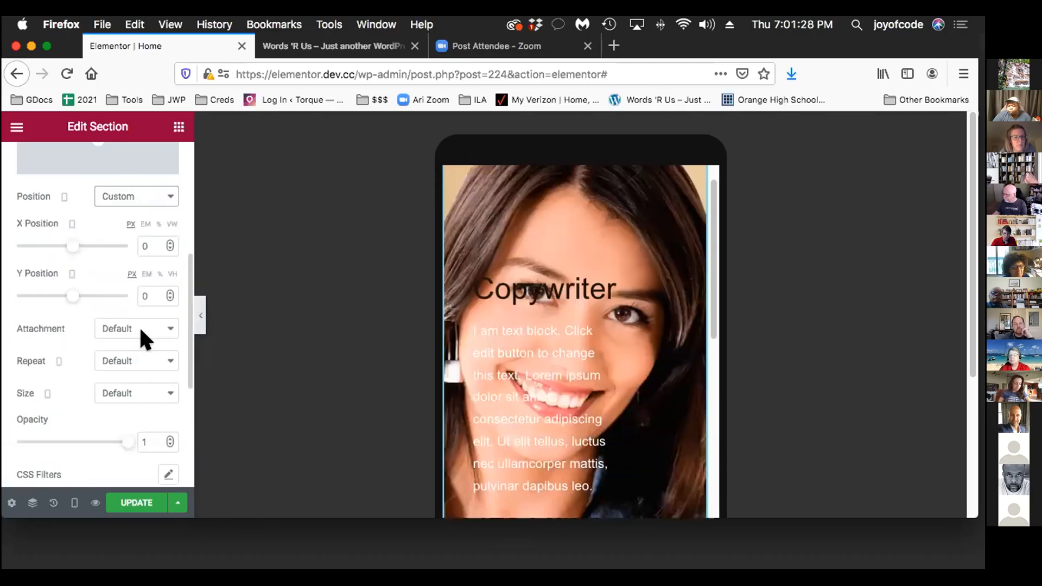
left_click_drag(73, 246, 42, 248)
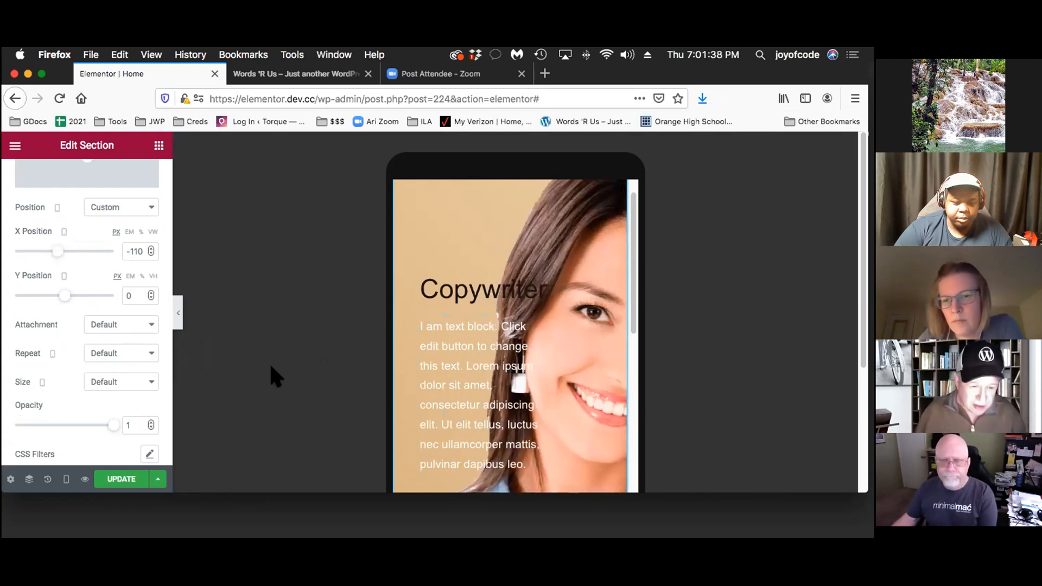
scroll(270, 365, "down", 1)
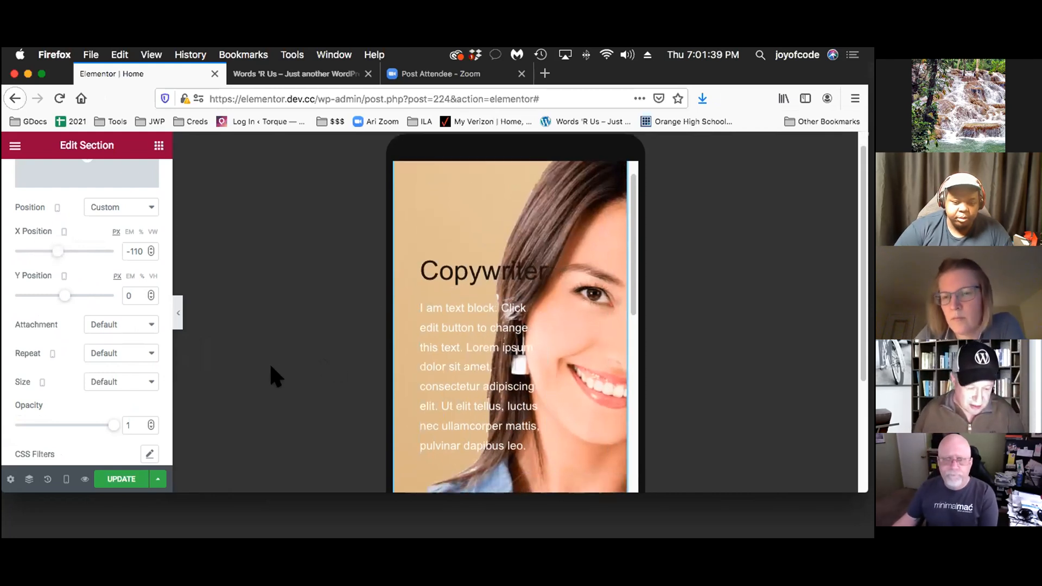
Switch the responsive preview back to Desktop and check the hero section at full width with the editing panel briefly hidden
left_click(66, 479)
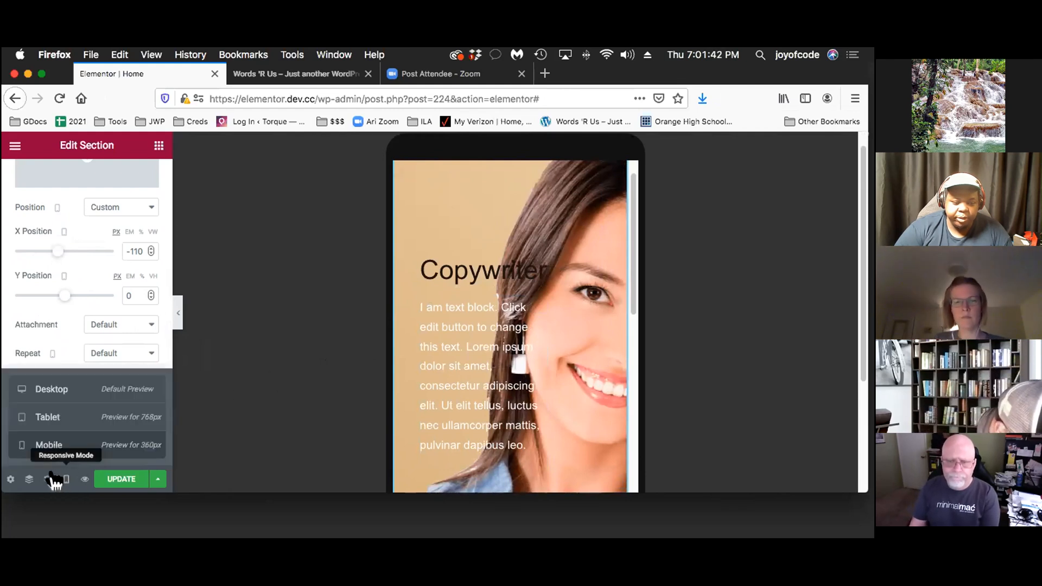
left_click(112, 383)
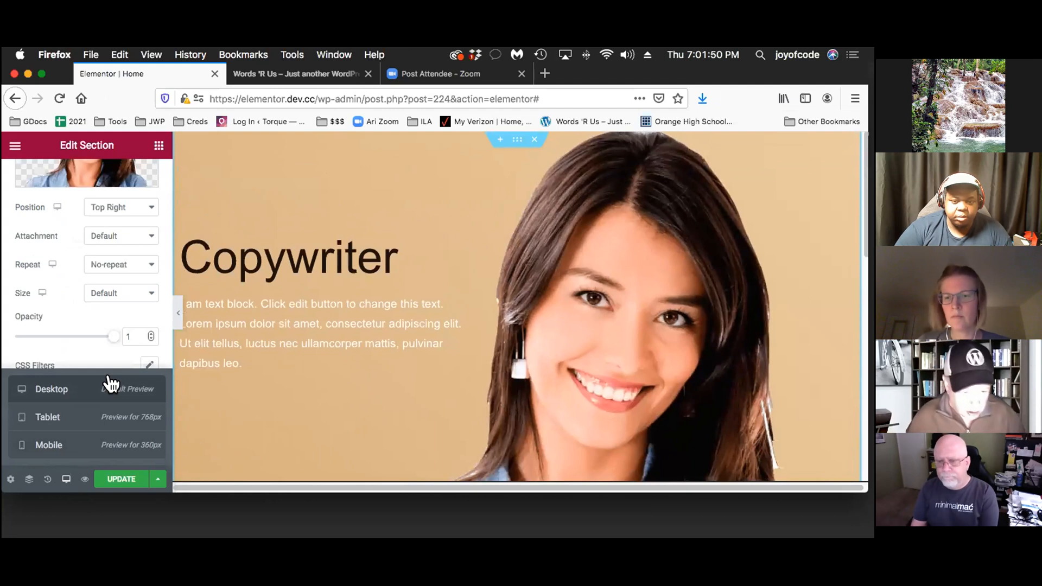
left_click(174, 313)
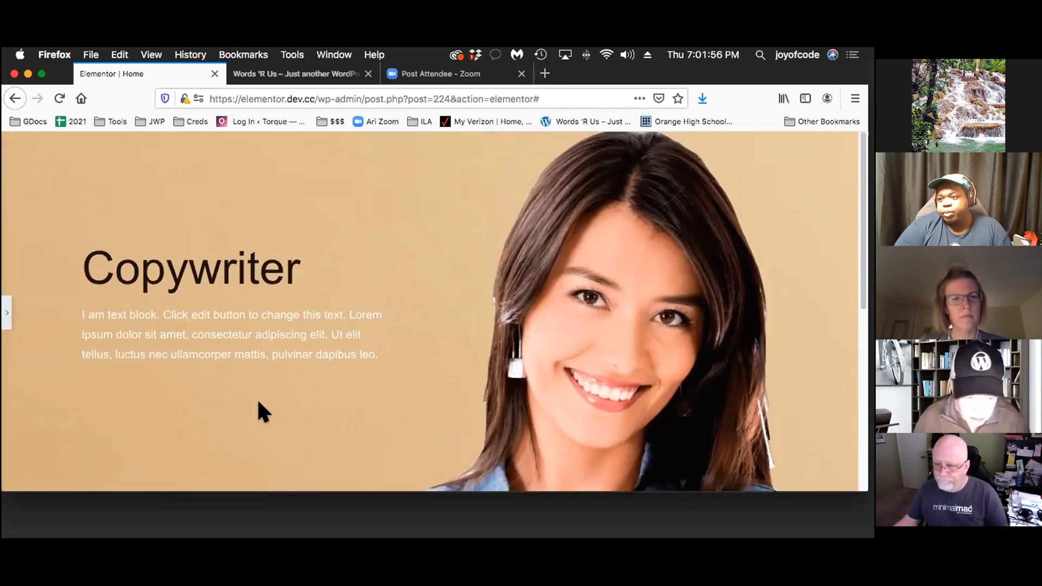
left_click(11, 310)
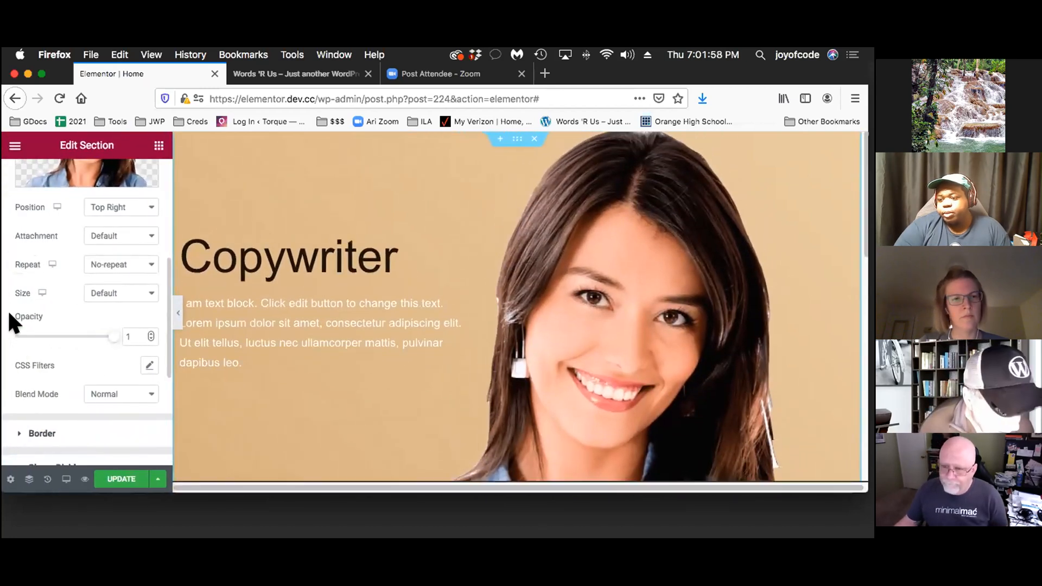
Open the layout settings of the three-column section below the hero, the one starting with Content marketing
scroll(453, 415, "down", 6)
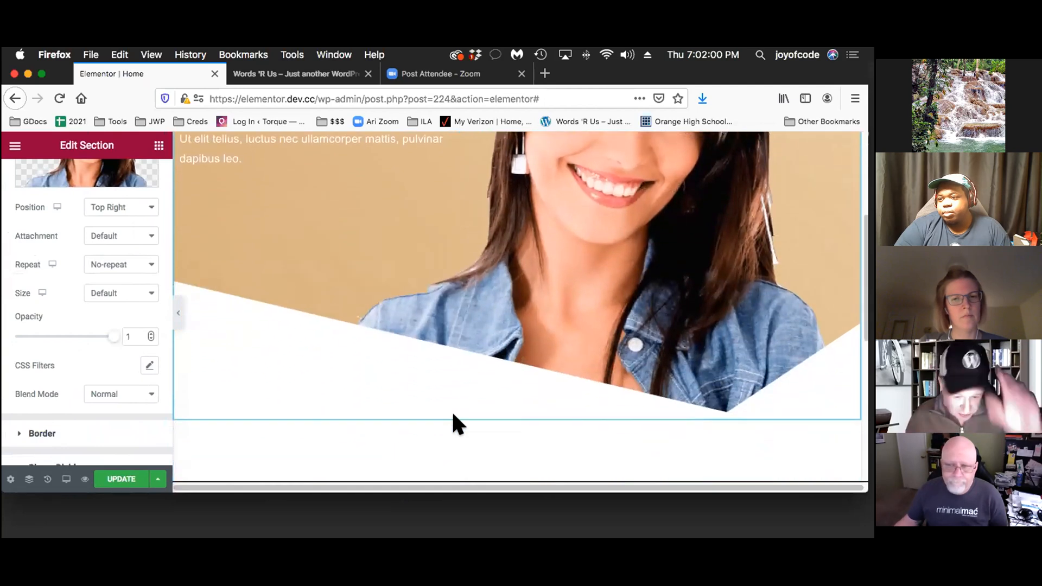
scroll(453, 418, "down", 3)
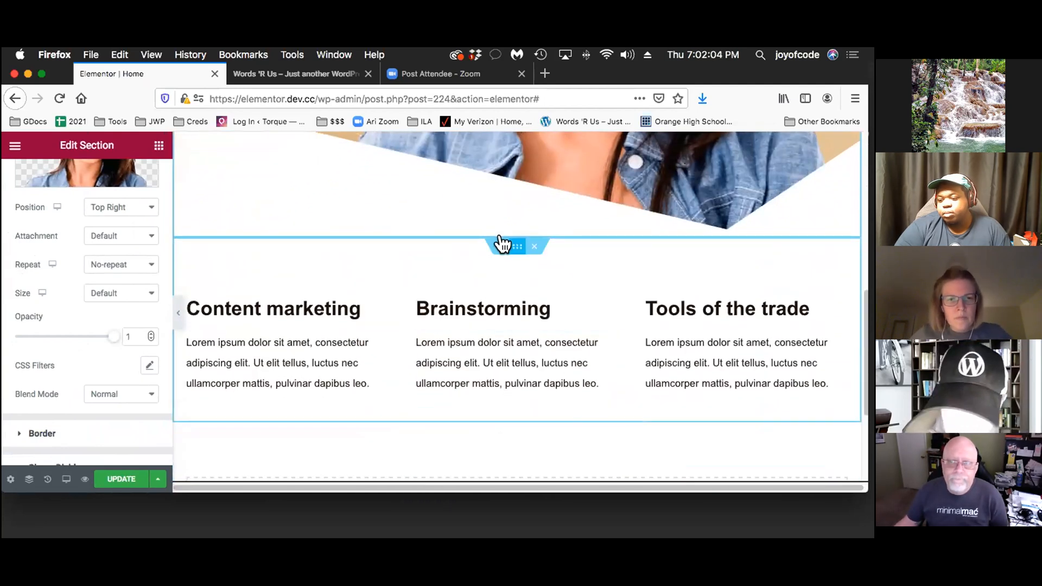
scroll(498, 255, "right", 1)
scroll(504, 269, "left", 1)
scroll(505, 266, "right", 1)
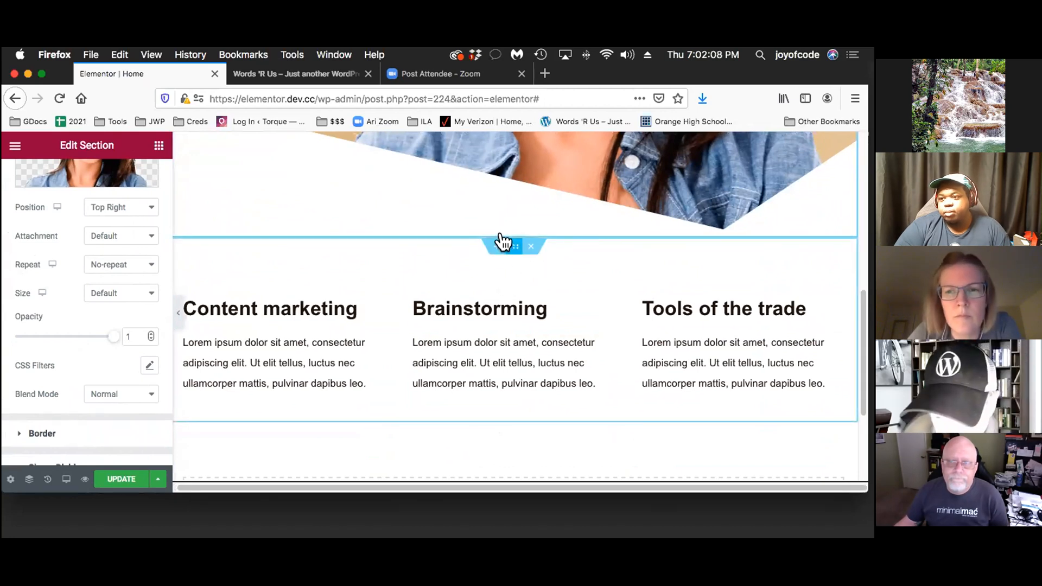
left_click(499, 242)
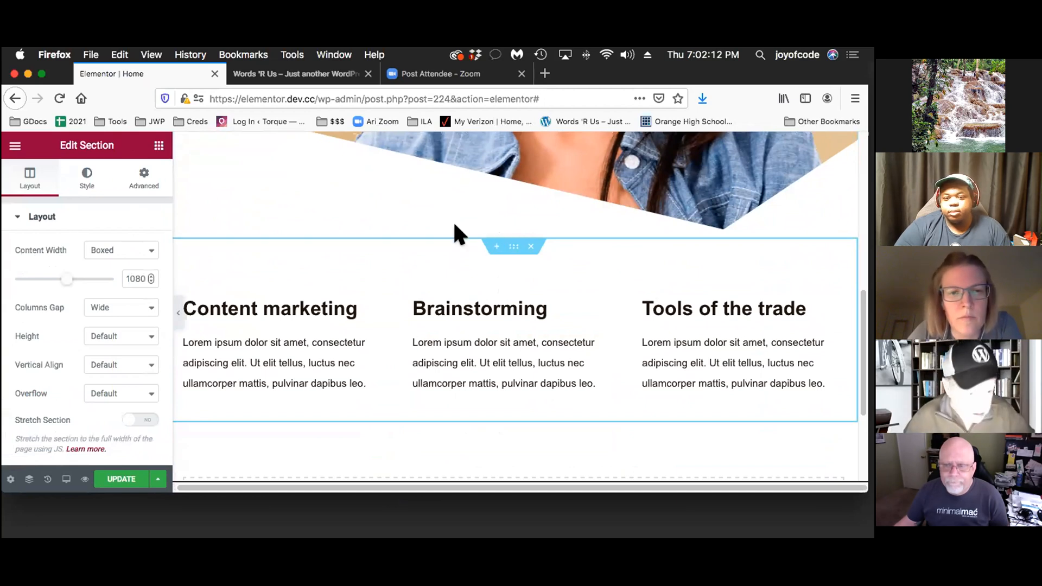
Add an Icon widget between the Content marketing heading and its paragraph
left_click(157, 145)
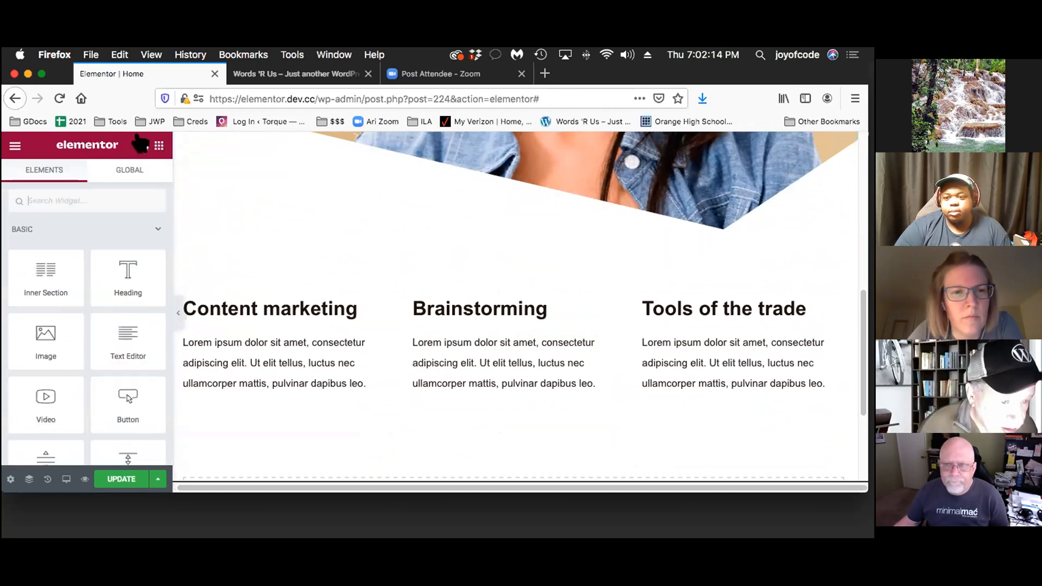
scroll(105, 326, "down", 2)
scroll(106, 326, "down", 1)
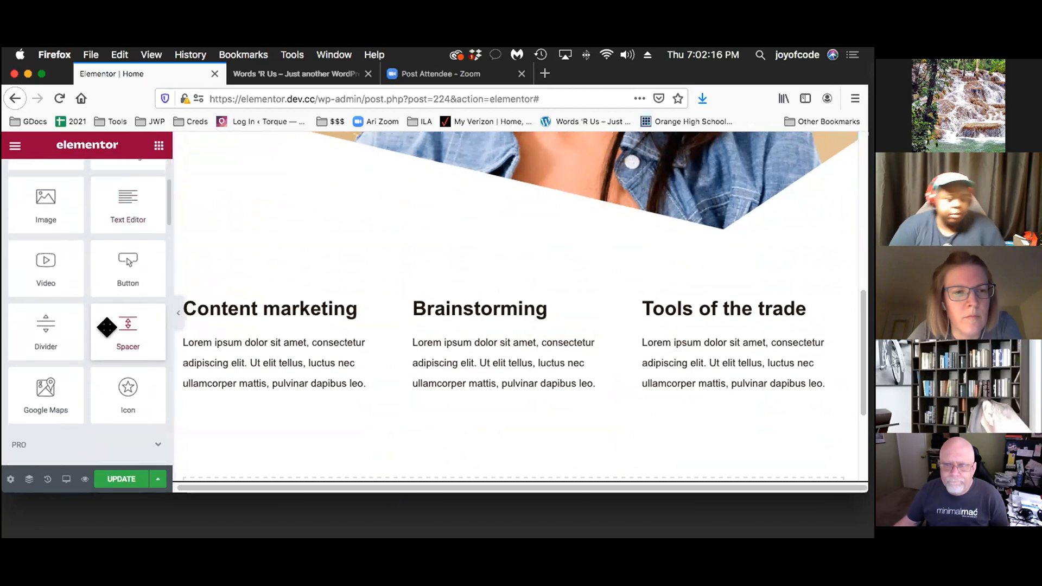
left_click_drag(128, 399, 287, 324)
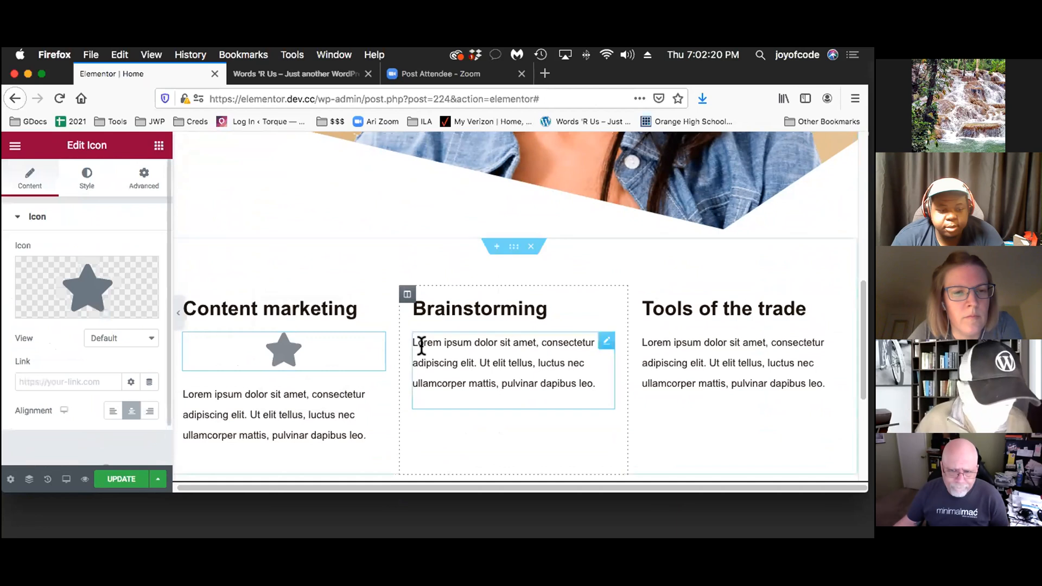
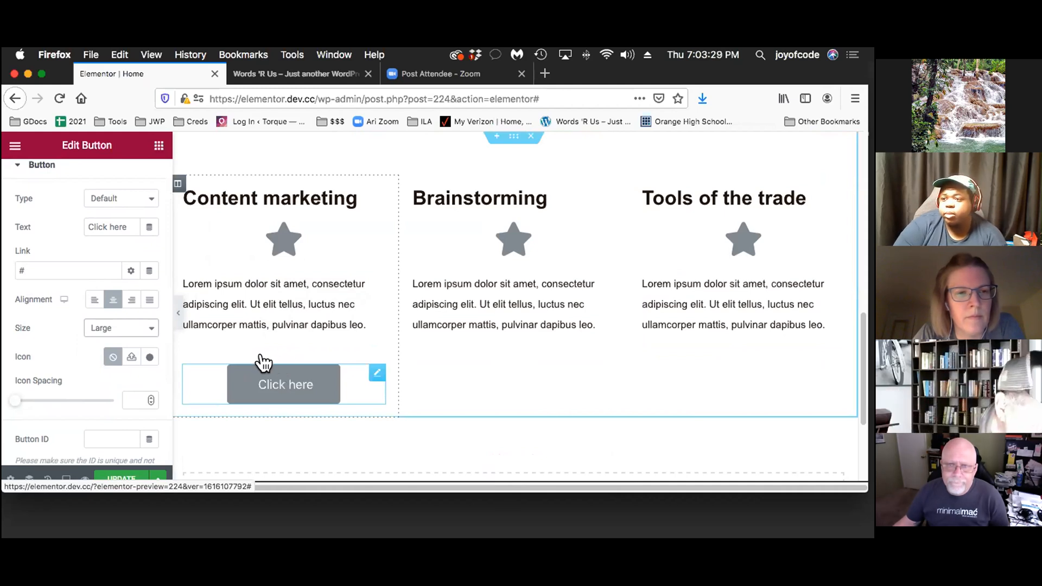
Set the background color of the Content marketing column's button to the global Secondary color
scroll(106, 333, "up", 2)
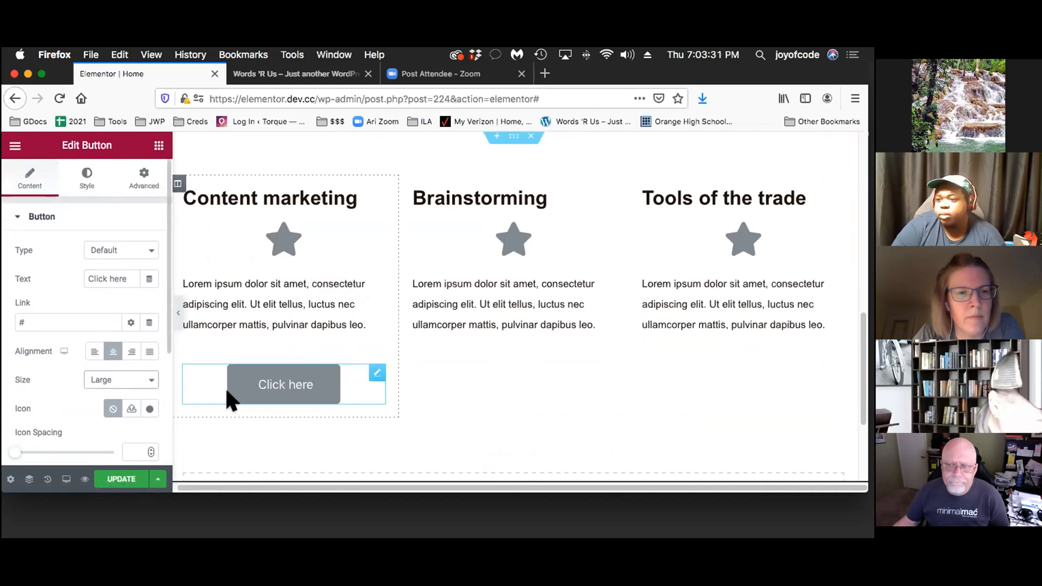
left_click(85, 175)
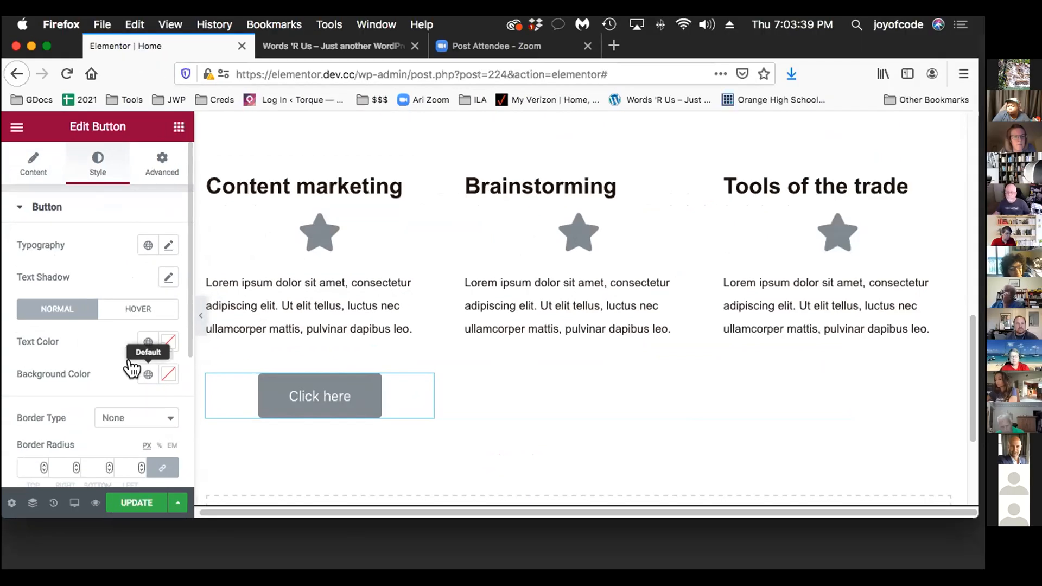
left_click(133, 367)
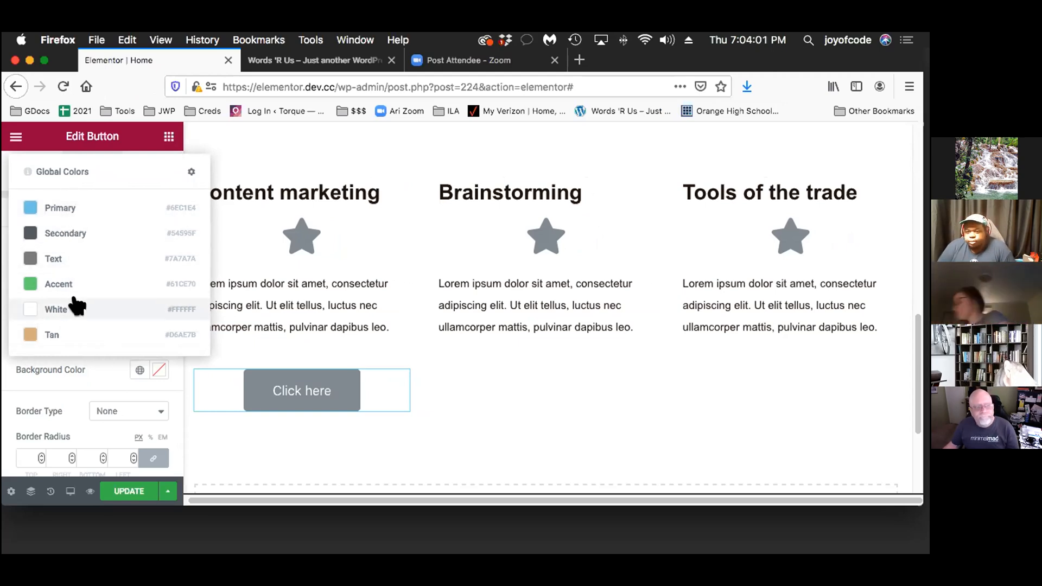
left_click(65, 233)
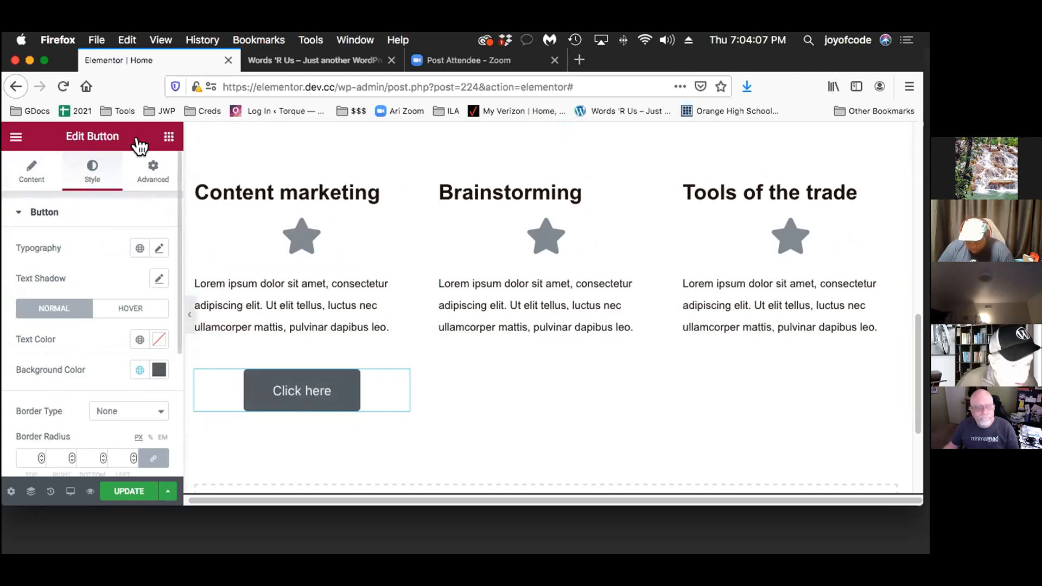
Add a Button widget below the paragraph in the Brainstorming column
left_click(168, 136)
scroll(113, 328, "down", 5)
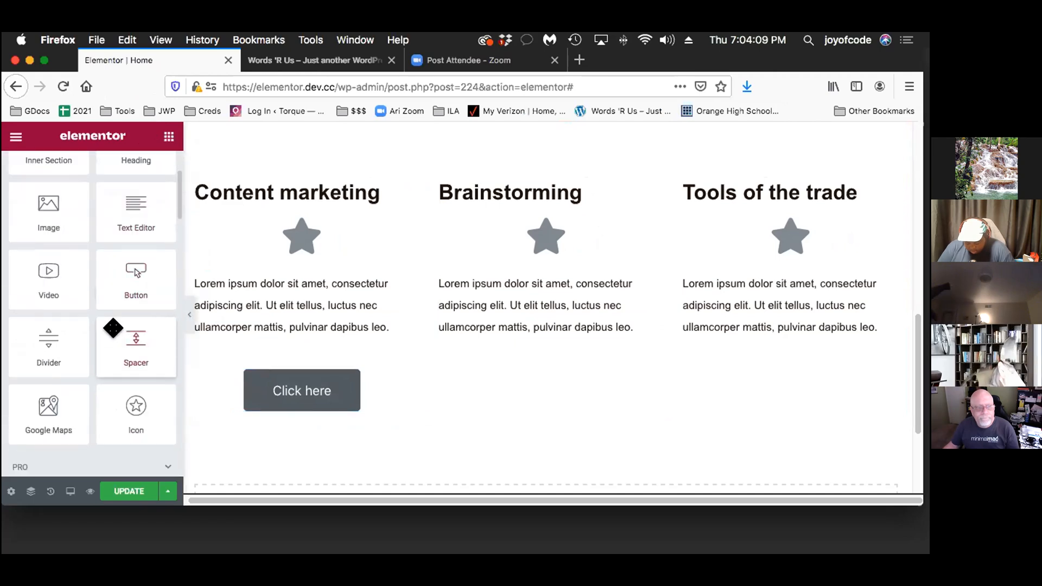
scroll(113, 328, "down", 2)
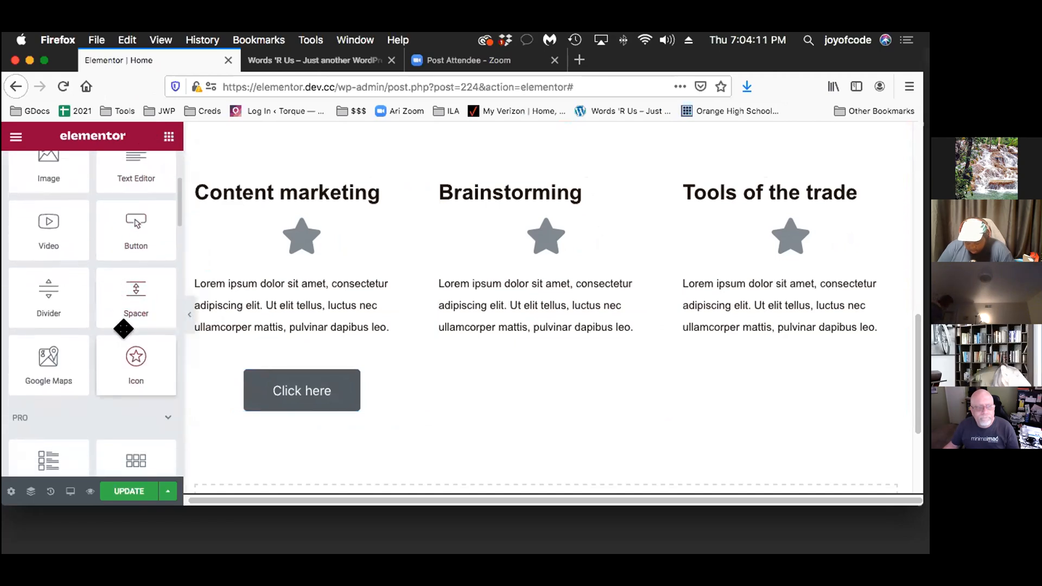
left_click_drag(121, 210, 535, 309)
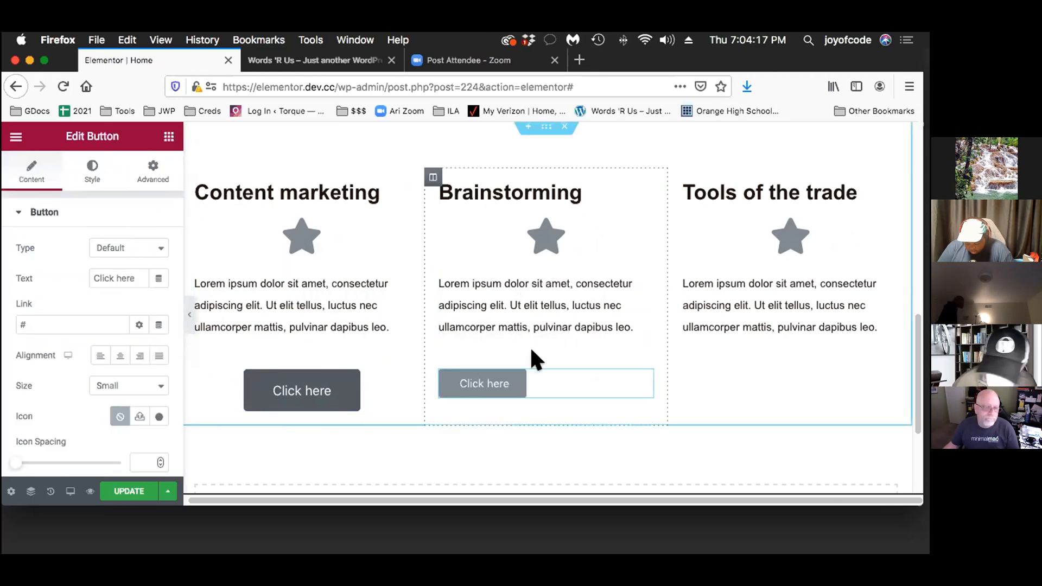
right_click(631, 358)
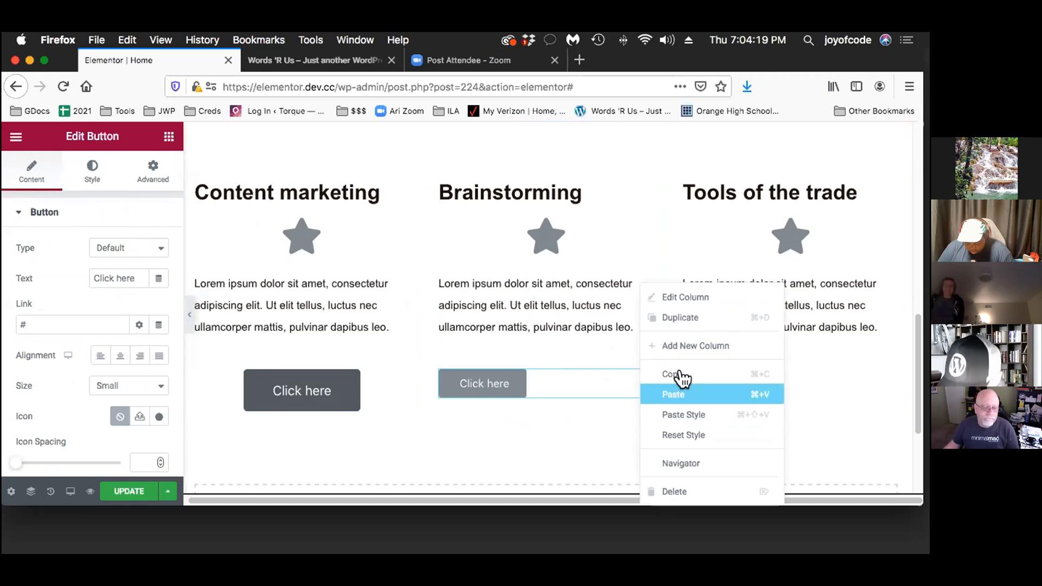
left_click(707, 318)
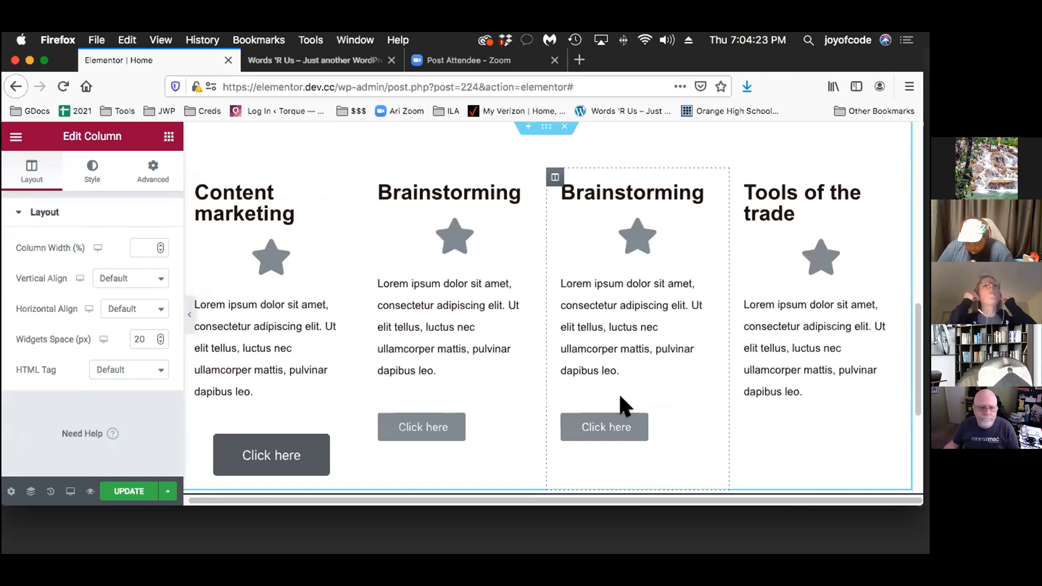
key("super+z")
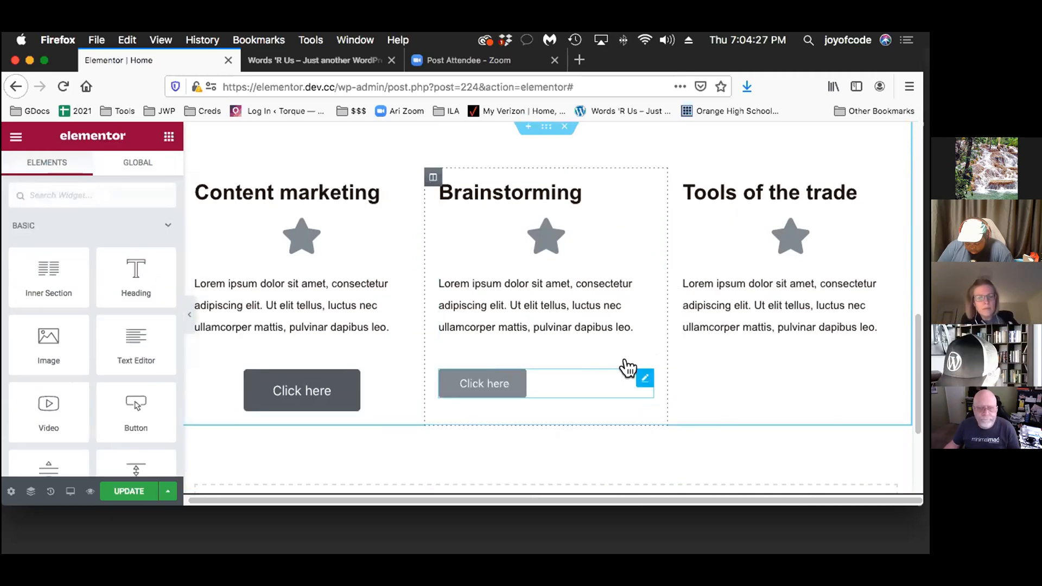
Duplicate the Brainstorming column's button and move the copy below the paragraph in the Tools of the trade column
right_click(643, 362)
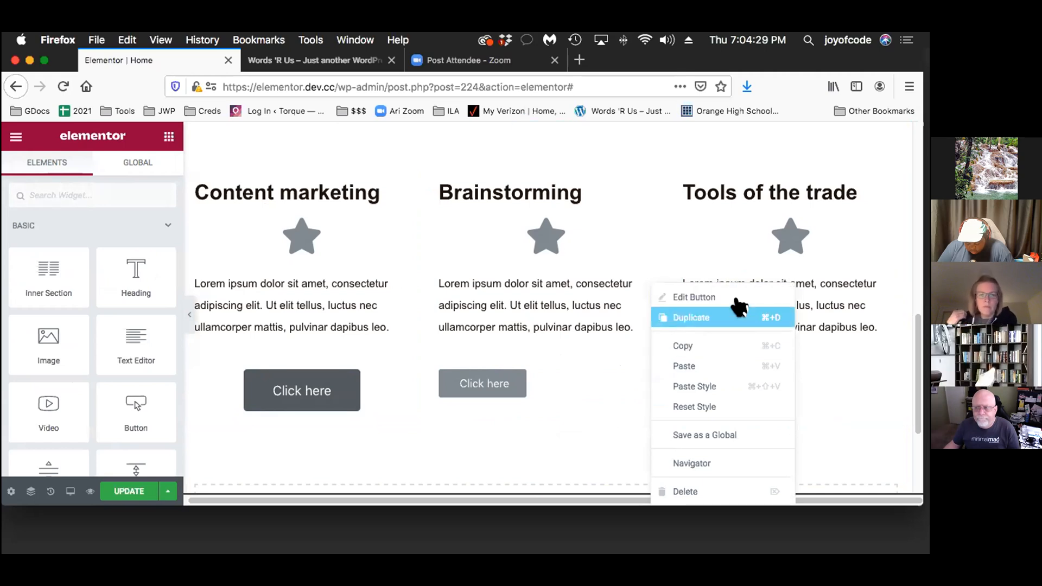
left_click(752, 311)
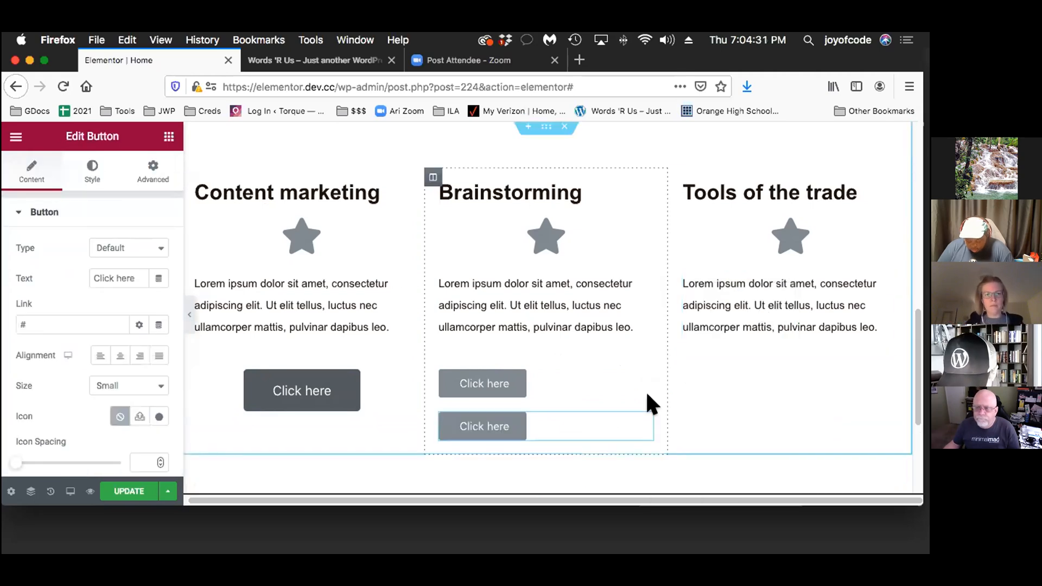
left_click_drag(633, 415, 774, 372)
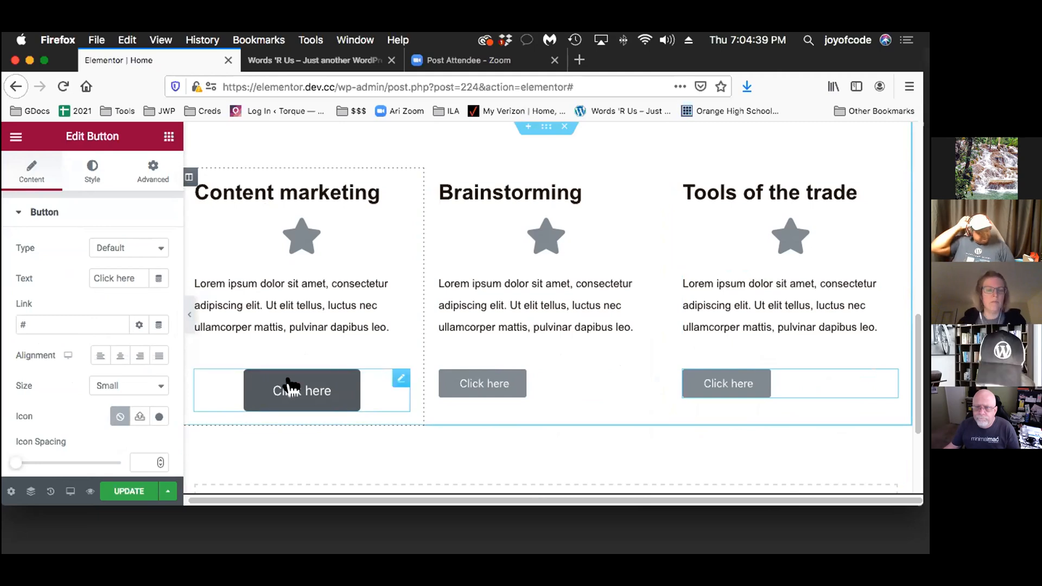
Copy the Content marketing button and paste its style onto the Brainstorming and Tools of the trade buttons
right_click(386, 362)
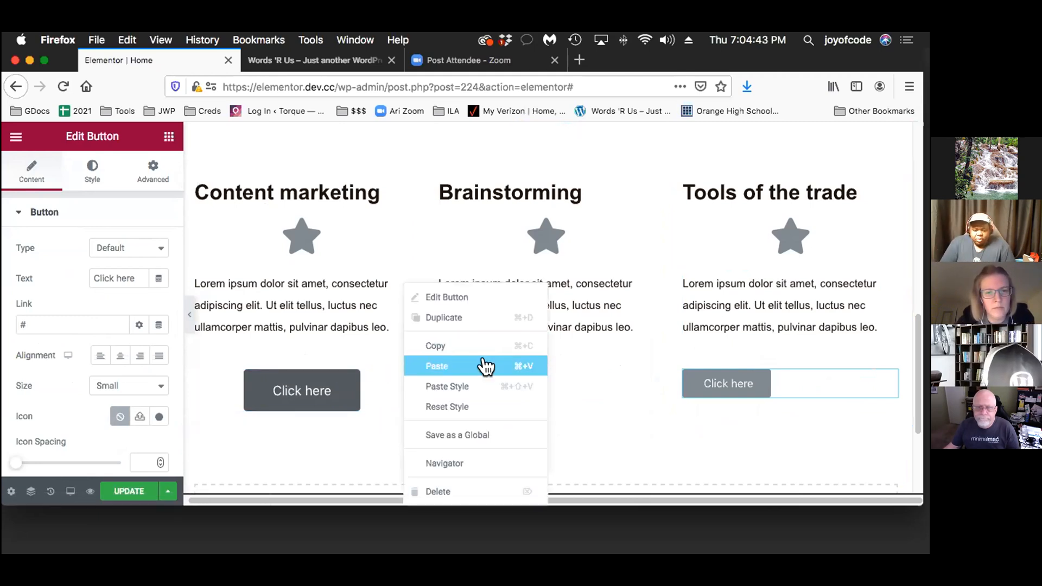
left_click(515, 364)
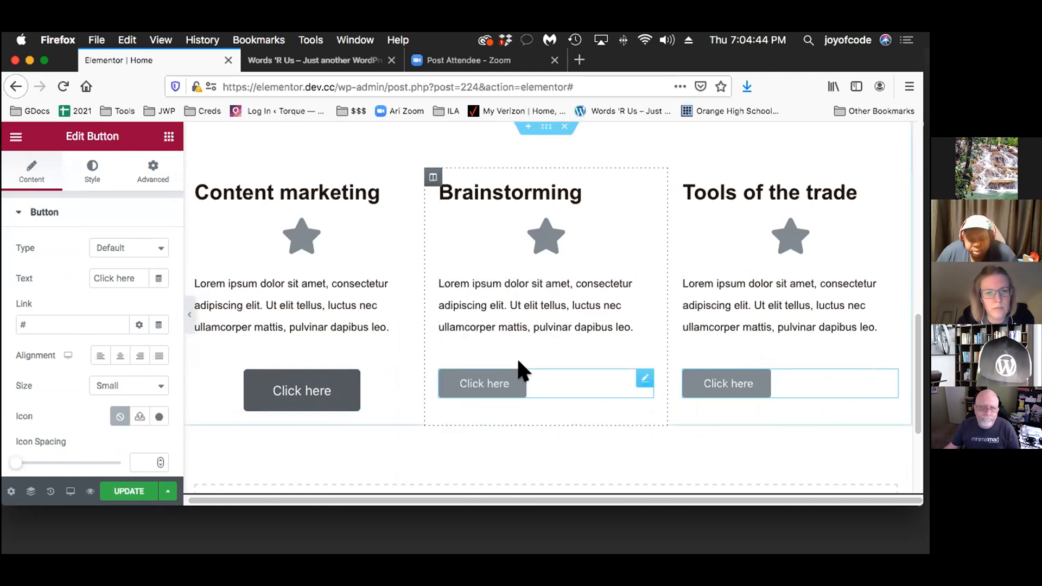
right_click(636, 365)
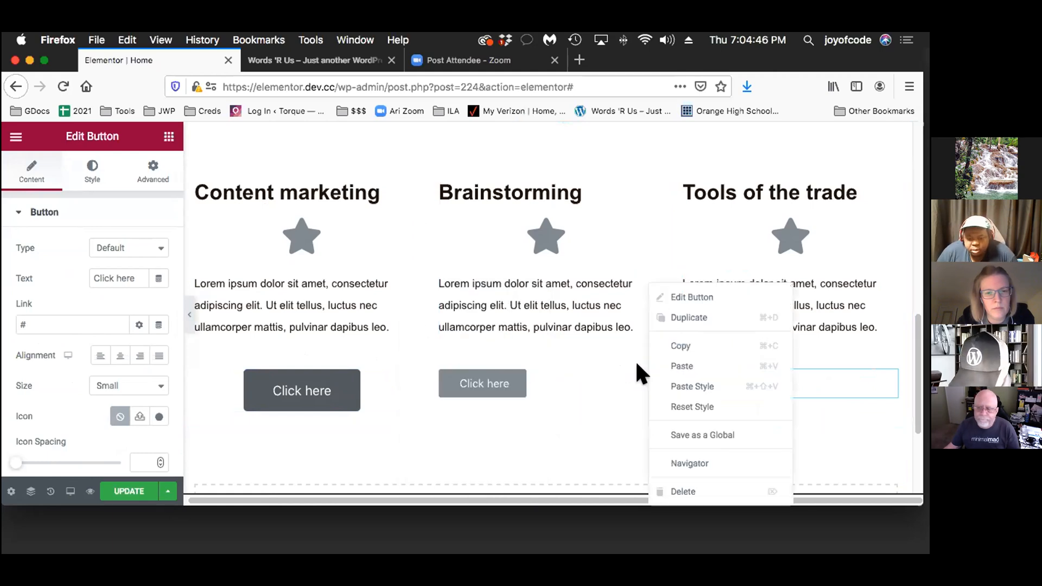
left_click(694, 387)
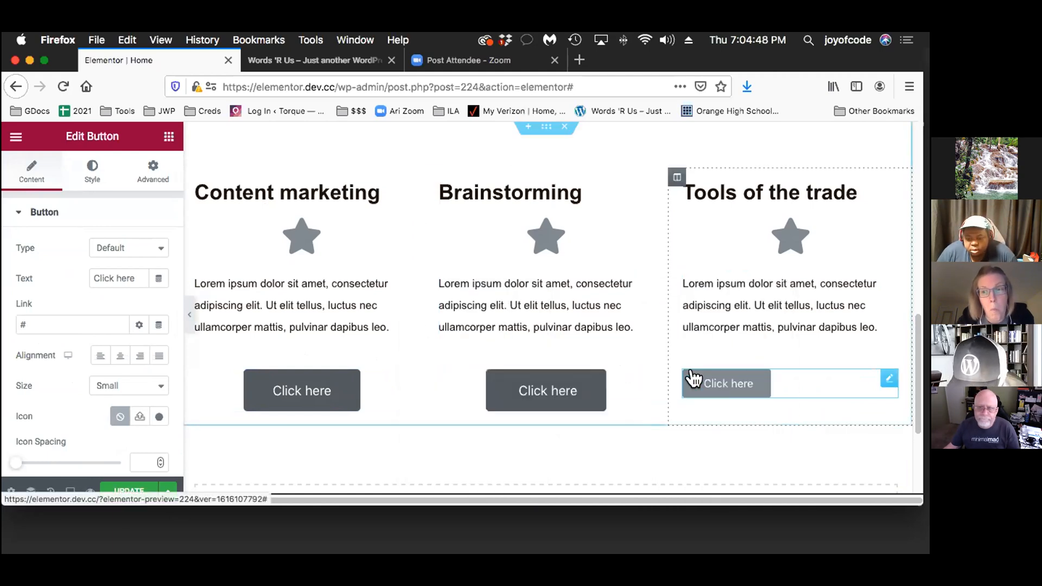
right_click(867, 369)
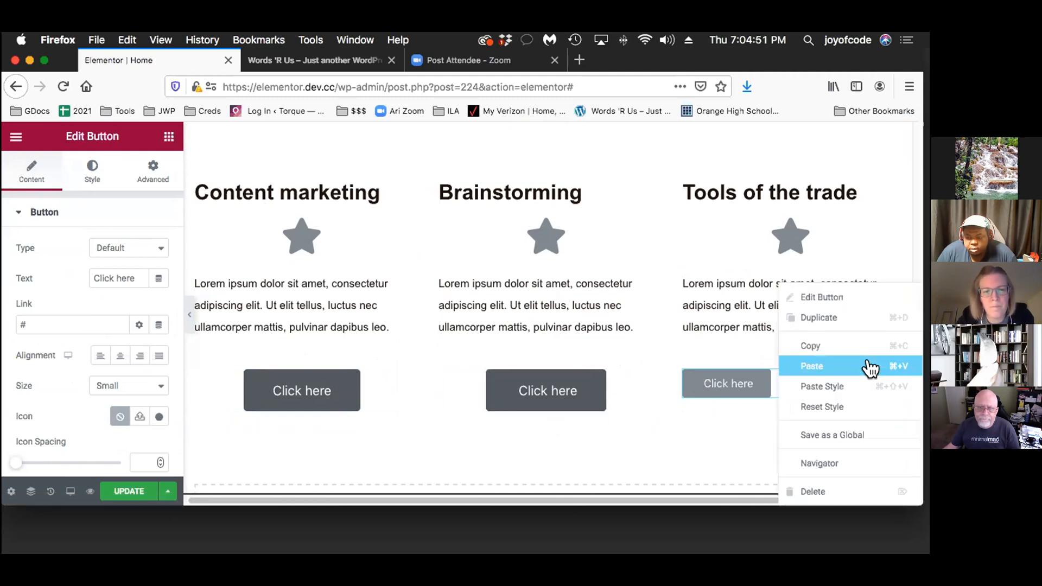
left_click(846, 385)
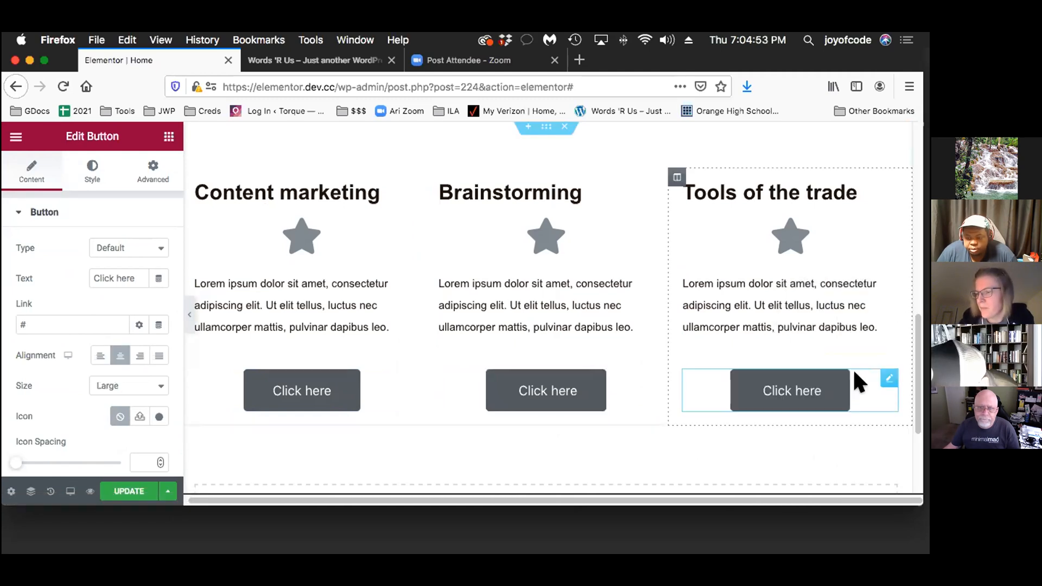
Review the Content marketing button's style and content settings, including its link
left_click(242, 379)
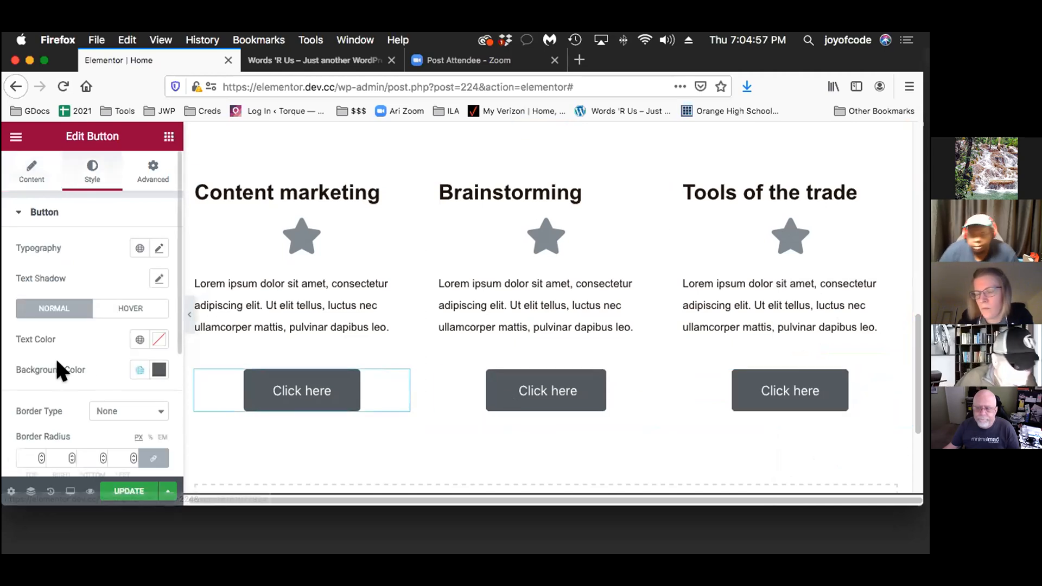
scroll(103, 347, "down", 2)
scroll(101, 346, "down", 1)
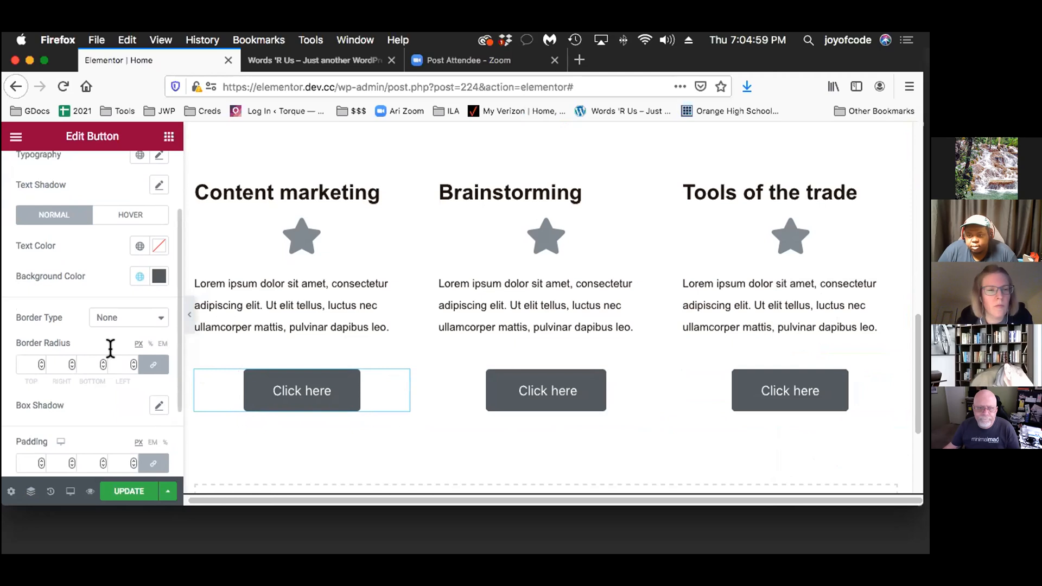
scroll(110, 349, "down", 3)
scroll(110, 353, "up", 5)
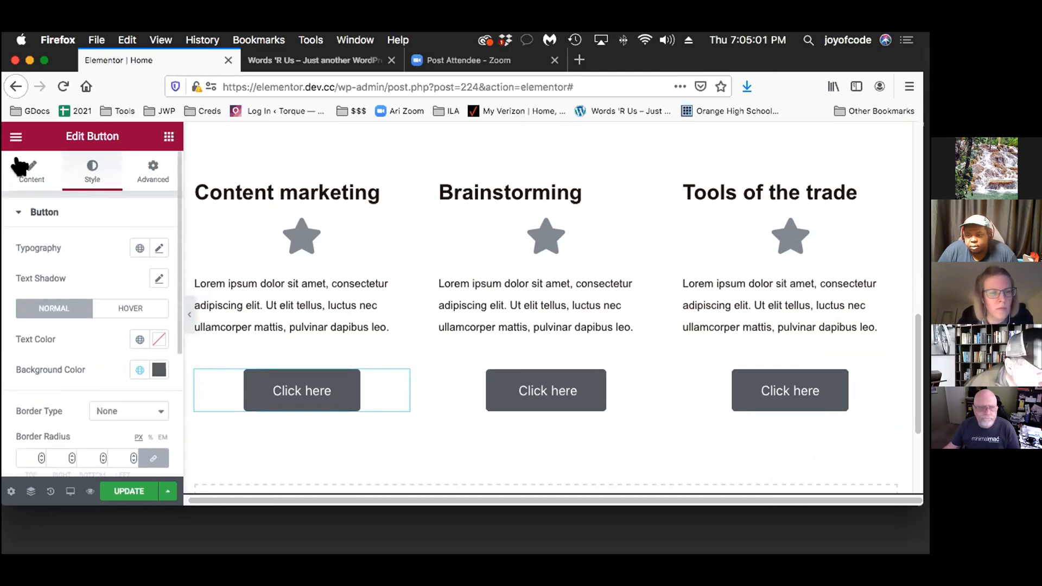
left_click(22, 165)
left_click(51, 320)
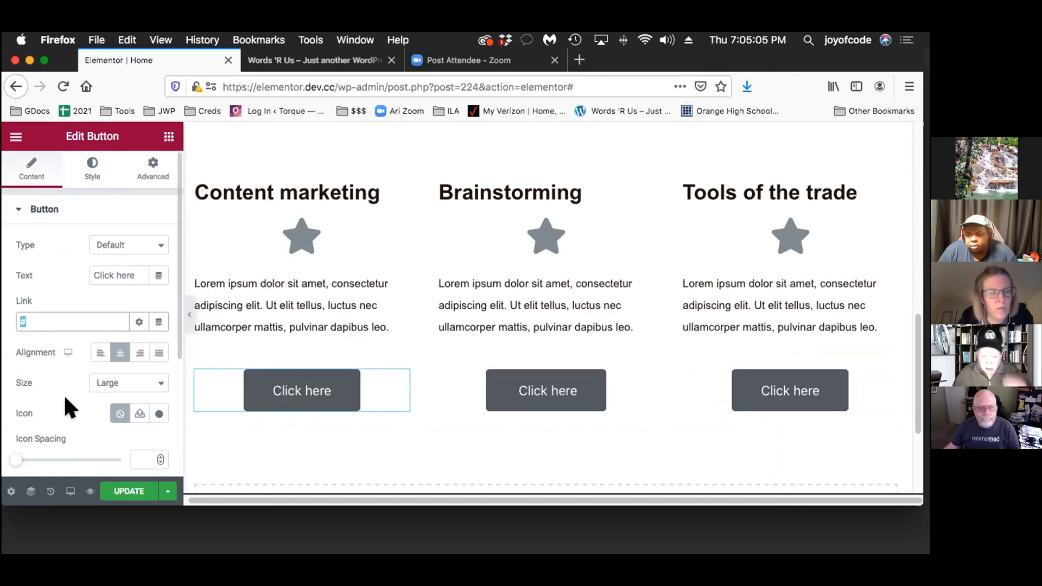
scroll(64, 395, "down", 1)
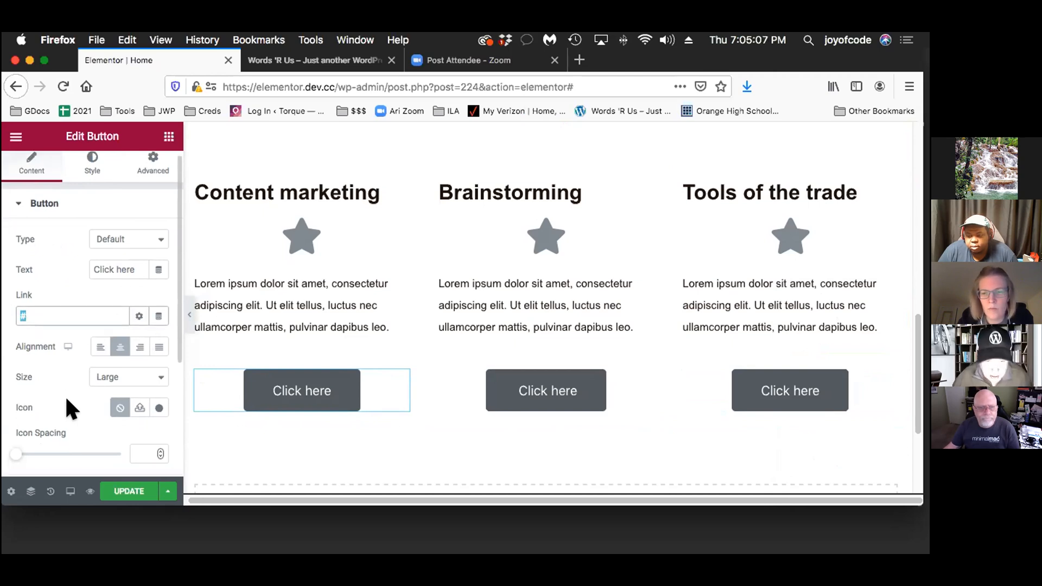
scroll(353, 439, "up", 5)
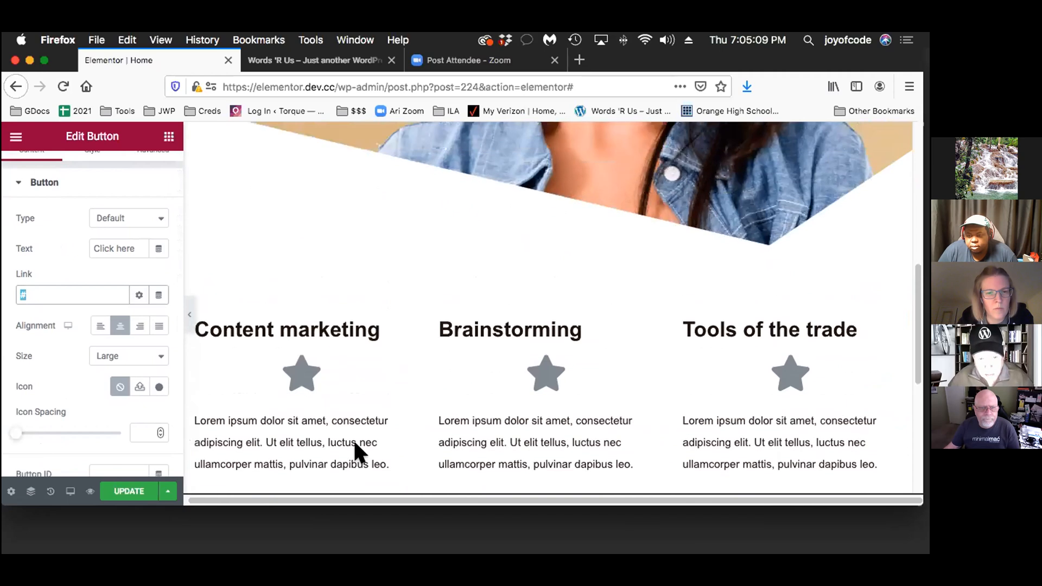
Insert a section with two equal columns between the hero and the services section, and add a Text Editor widget to its first column
scroll(355, 443, "down", 1)
scroll(355, 444, "up", 1)
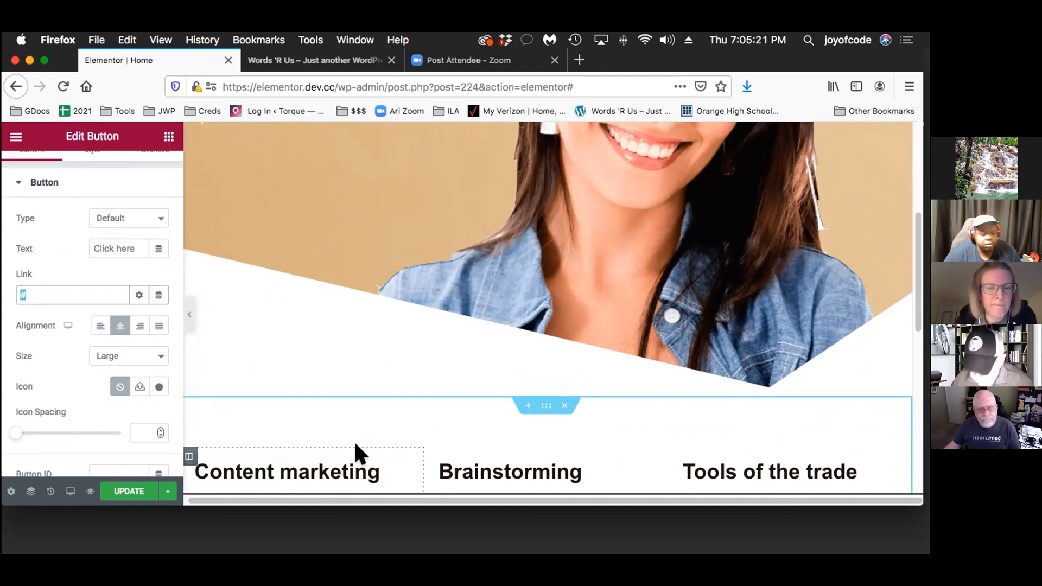
left_click(522, 404)
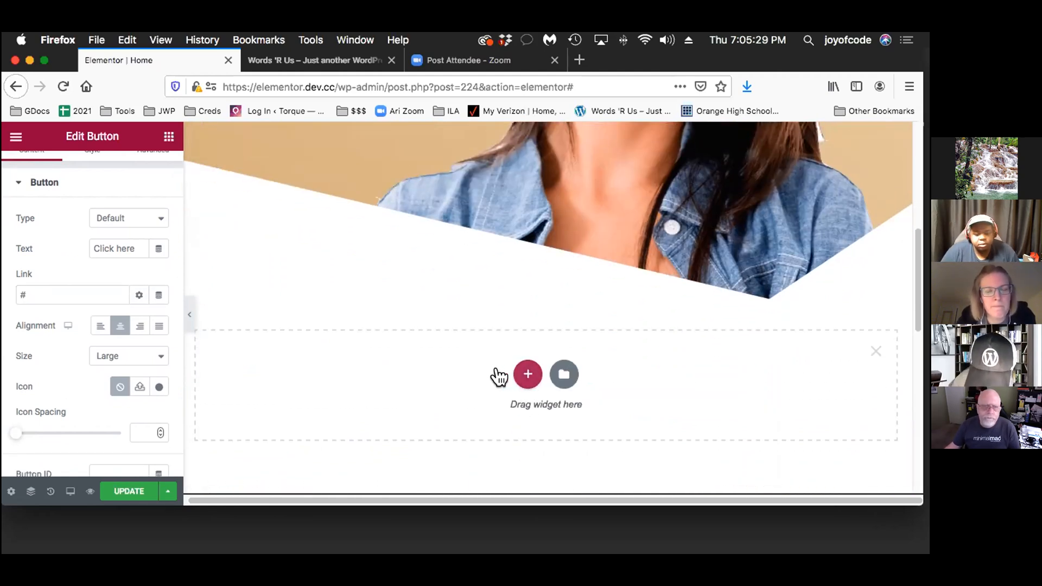
left_click(522, 372)
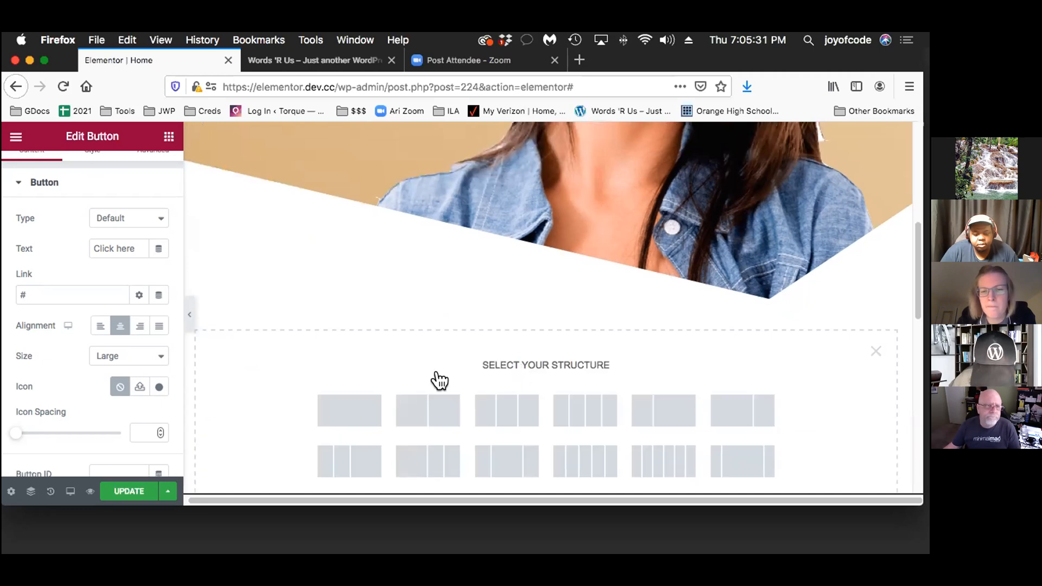
left_click(414, 391)
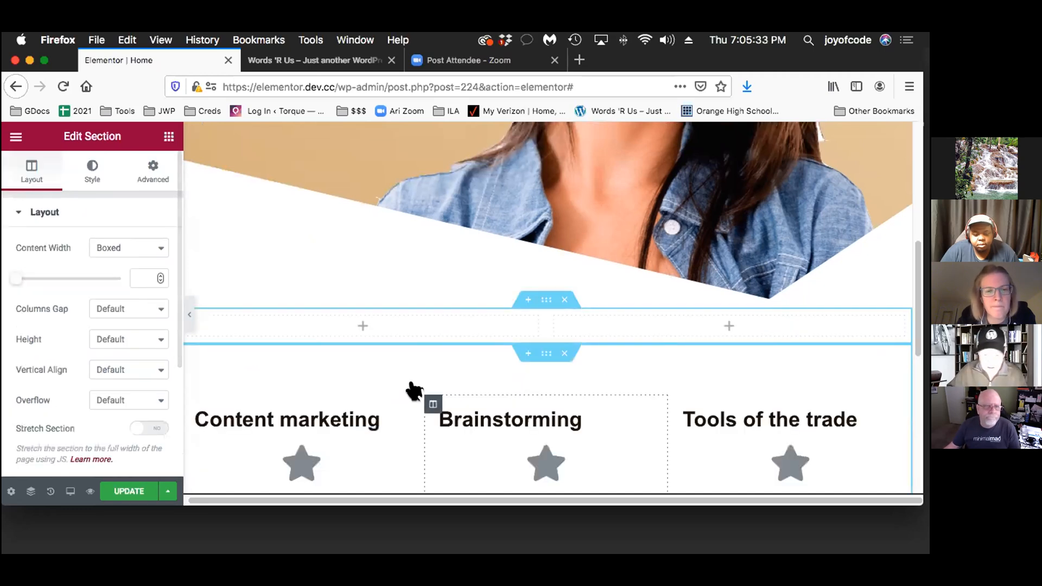
left_click(168, 136)
left_click_drag(126, 327, 378, 321)
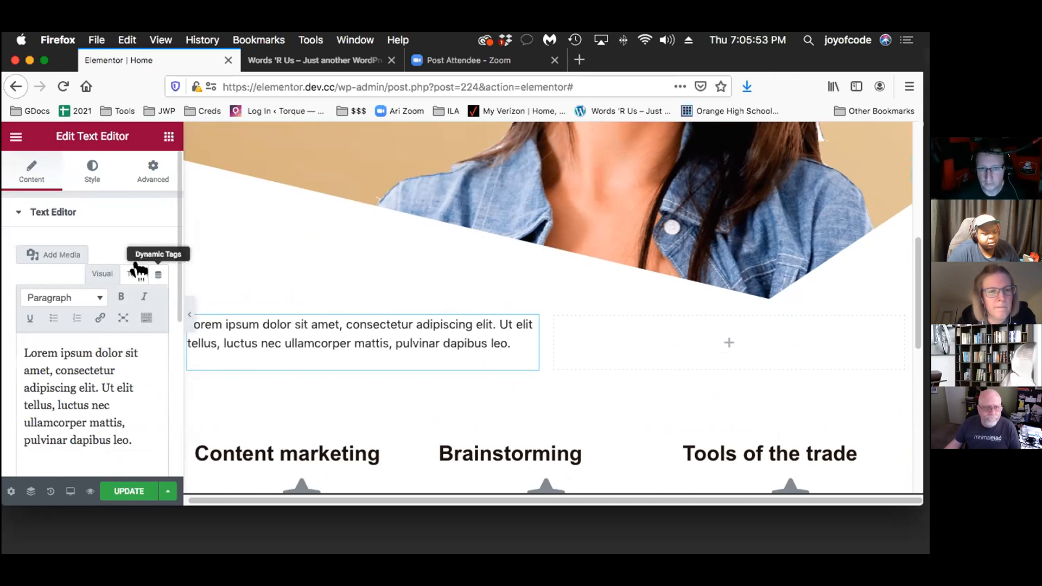
Replace the Text Editor's placeholder text with the User Info dynamic tag, using the First Name field
left_click(138, 267)
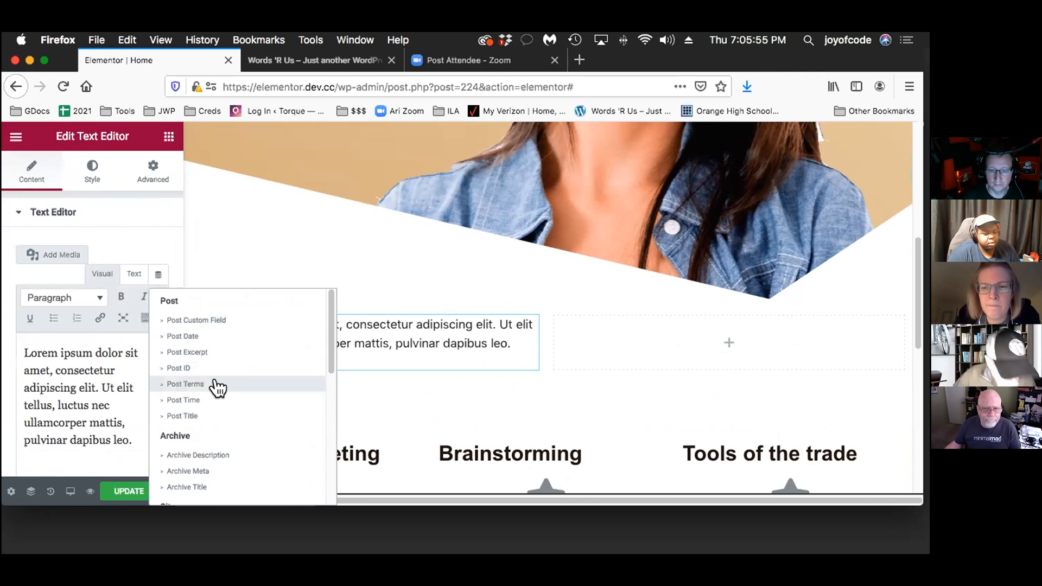
scroll(247, 401, "down", 1)
scroll(242, 399, "down", 2)
scroll(240, 399, "down", 1)
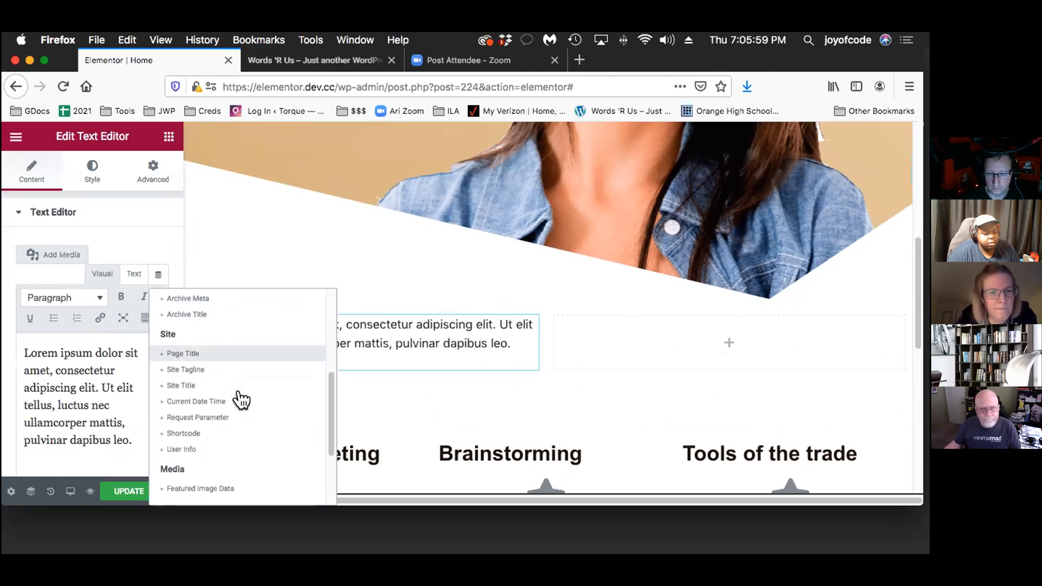
left_click(236, 449)
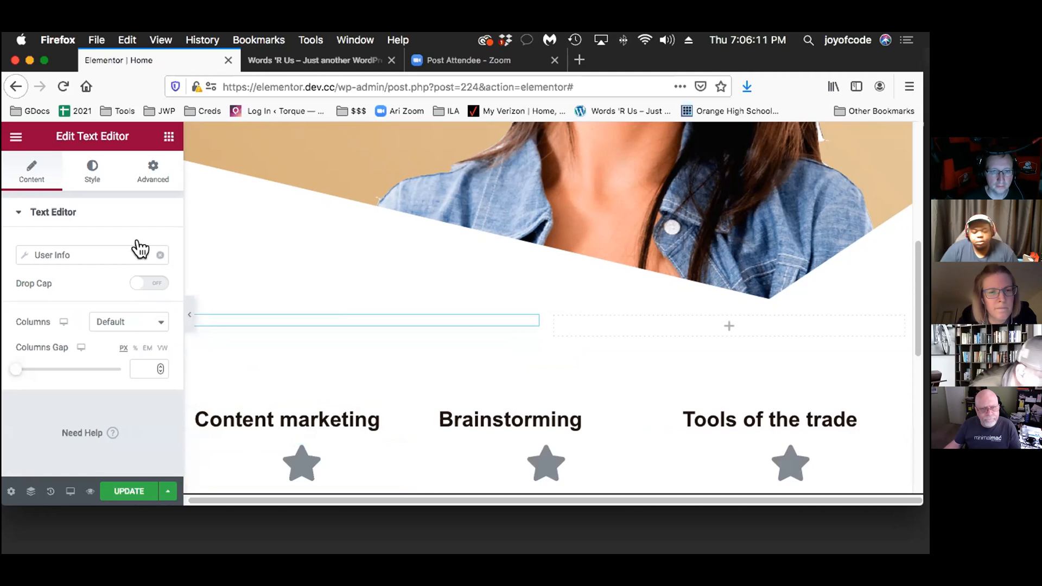
left_click(18, 244)
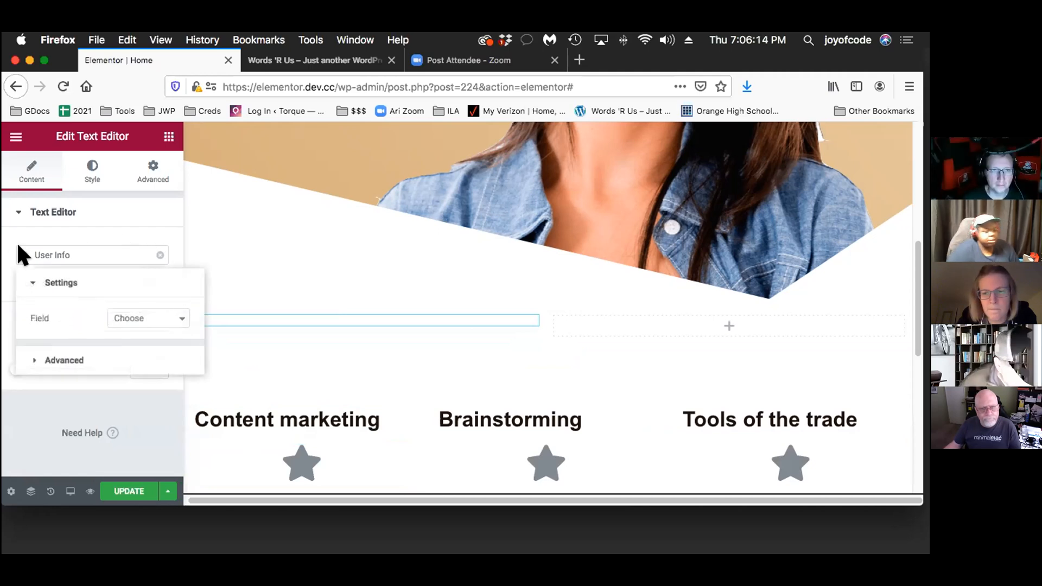
left_click(157, 315)
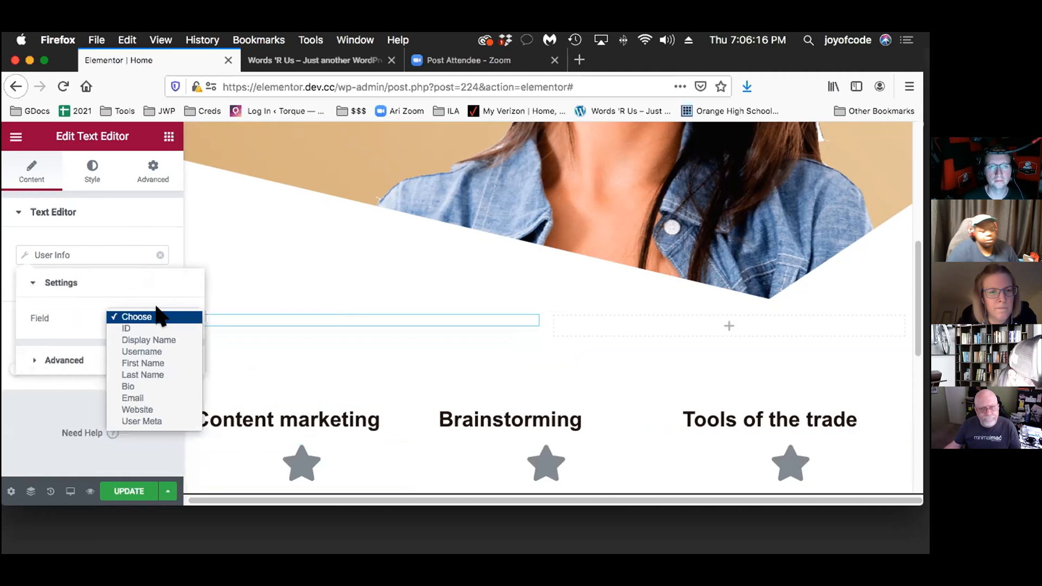
left_click(163, 363)
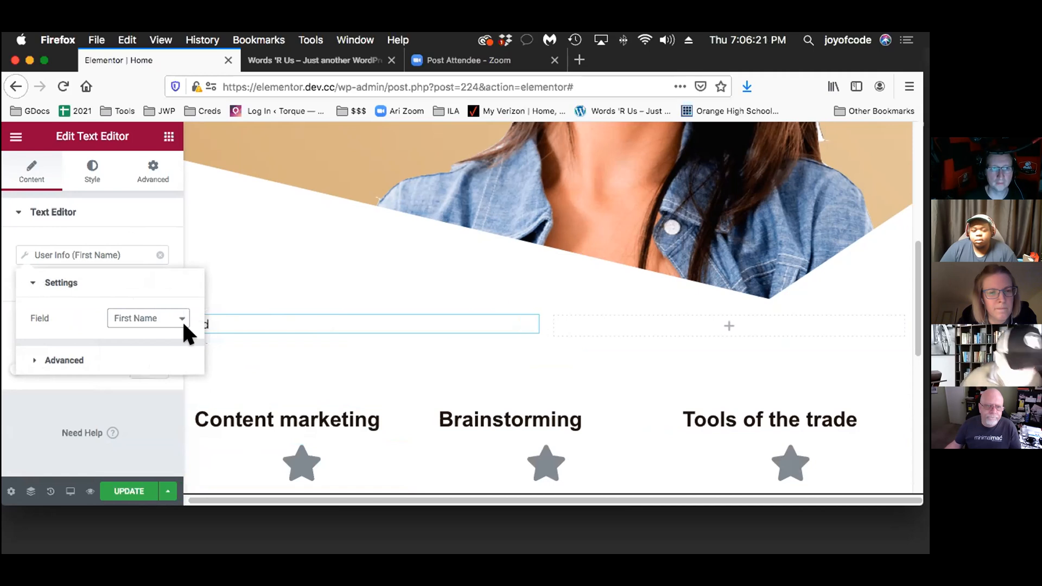
Set the dynamic tag's Before text to "Hey" and its After text to ", good to see you."
left_click(135, 353)
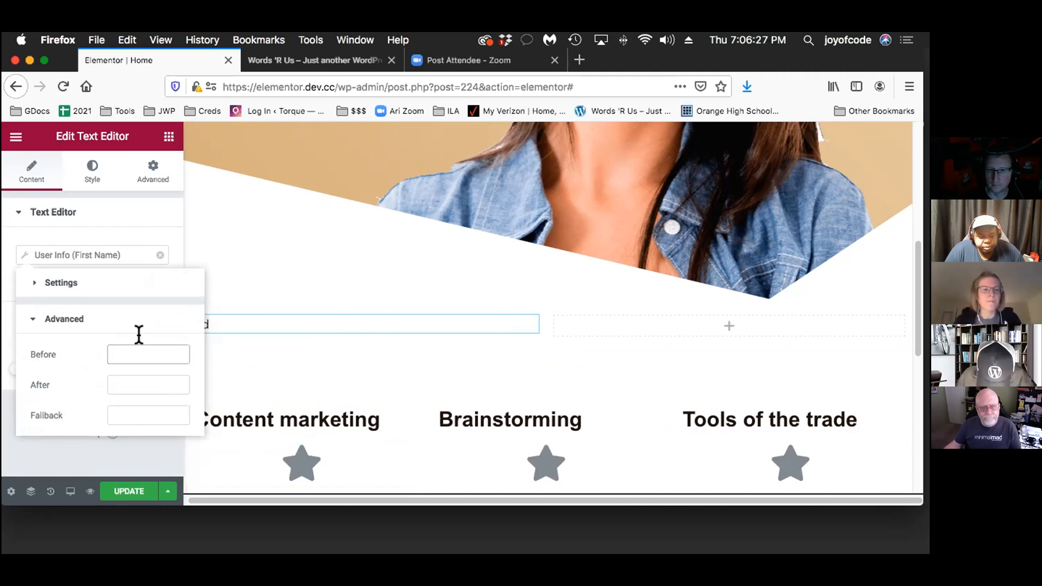
type("Hey")
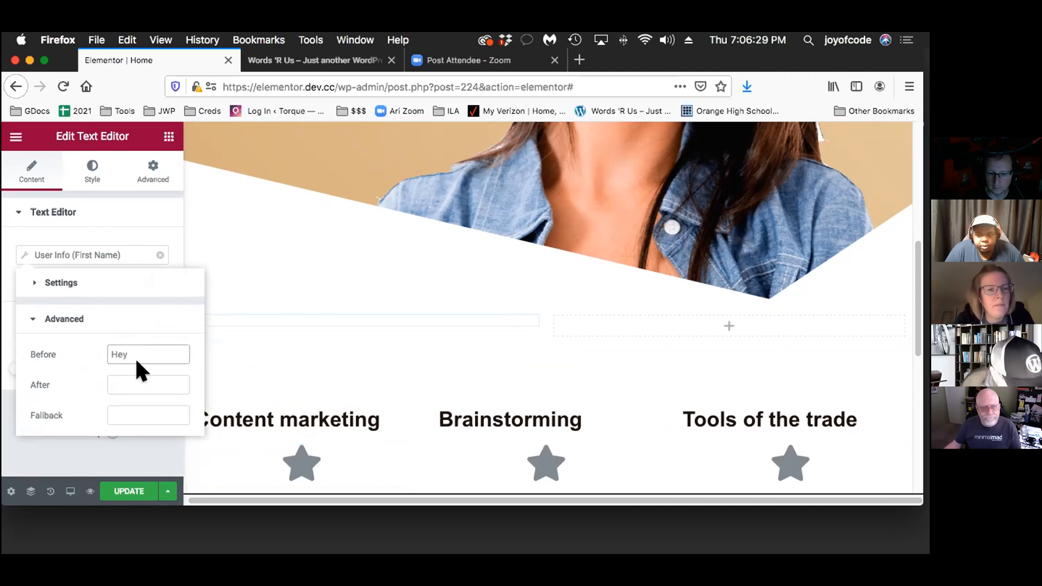
key("Tab")
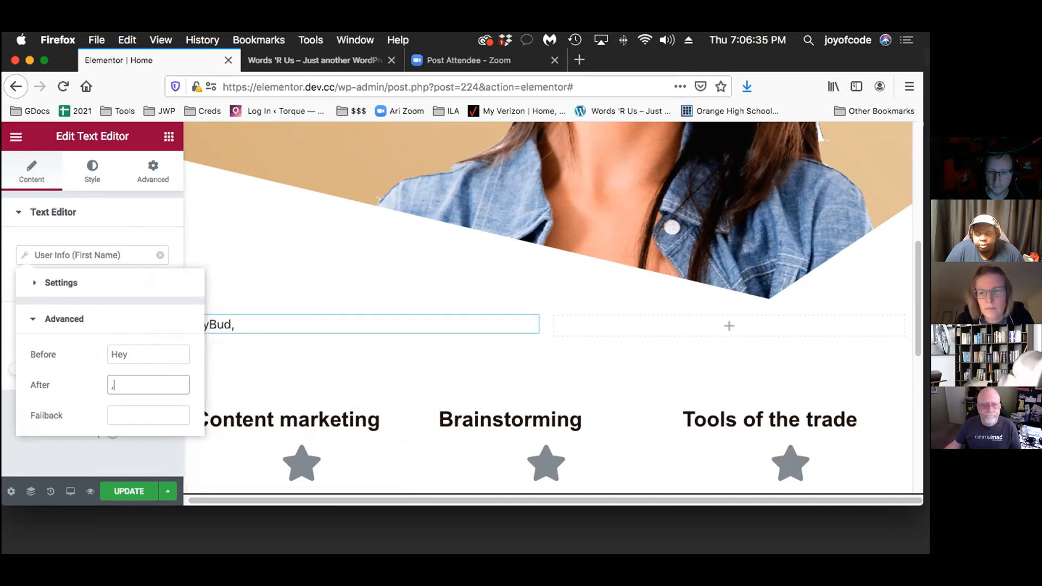
type("goo")
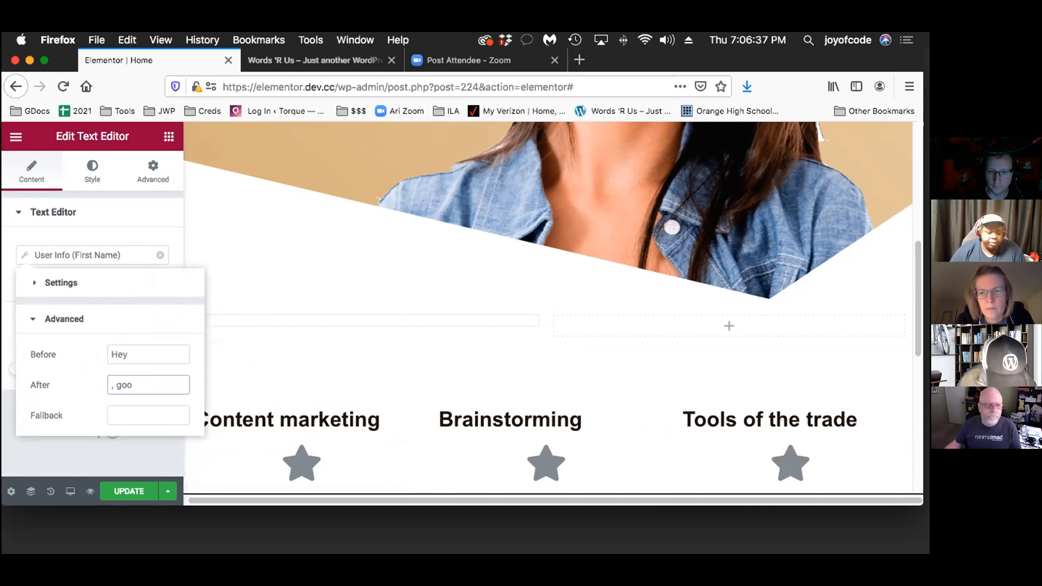
type("d to see you.")
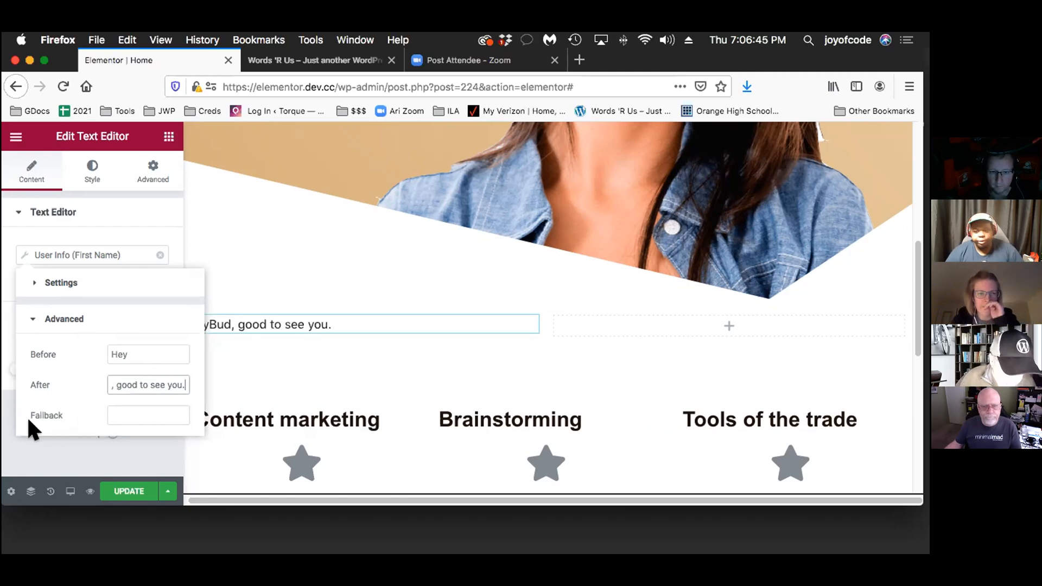
left_click(99, 438)
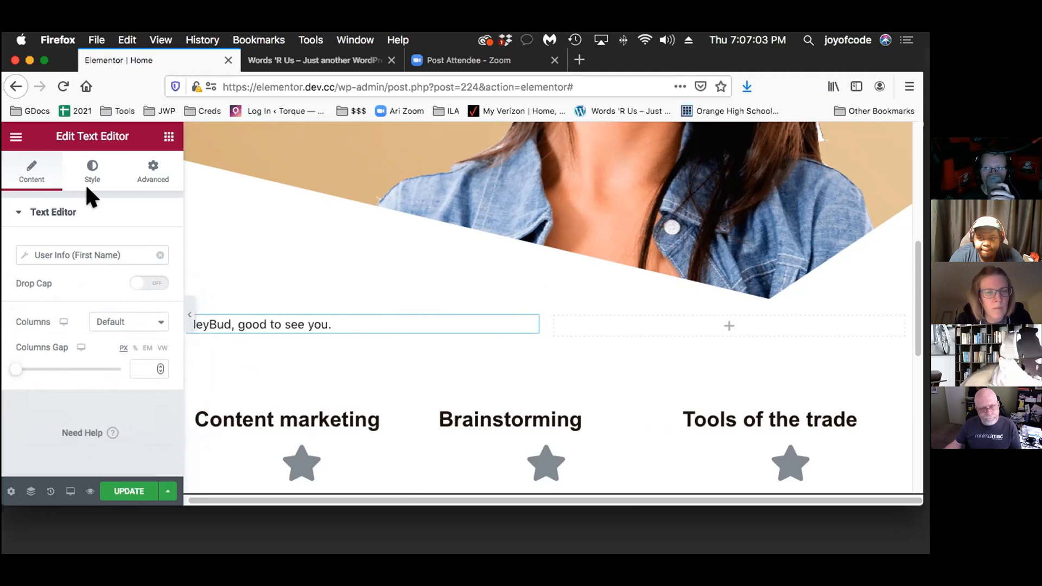
Centre the greeting text and set its typography size to 33 px
left_click(90, 168)
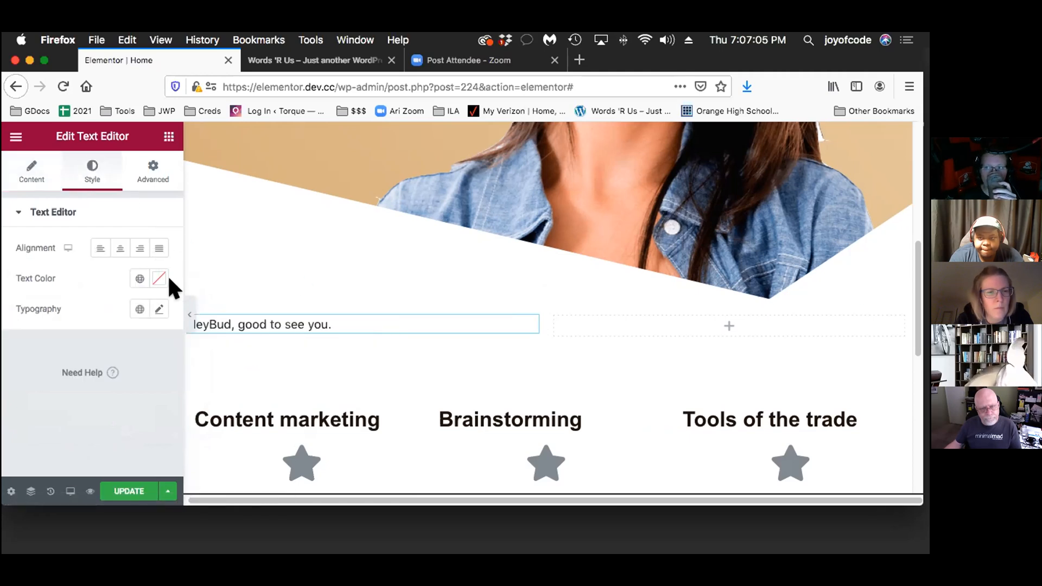
left_click(24, 168)
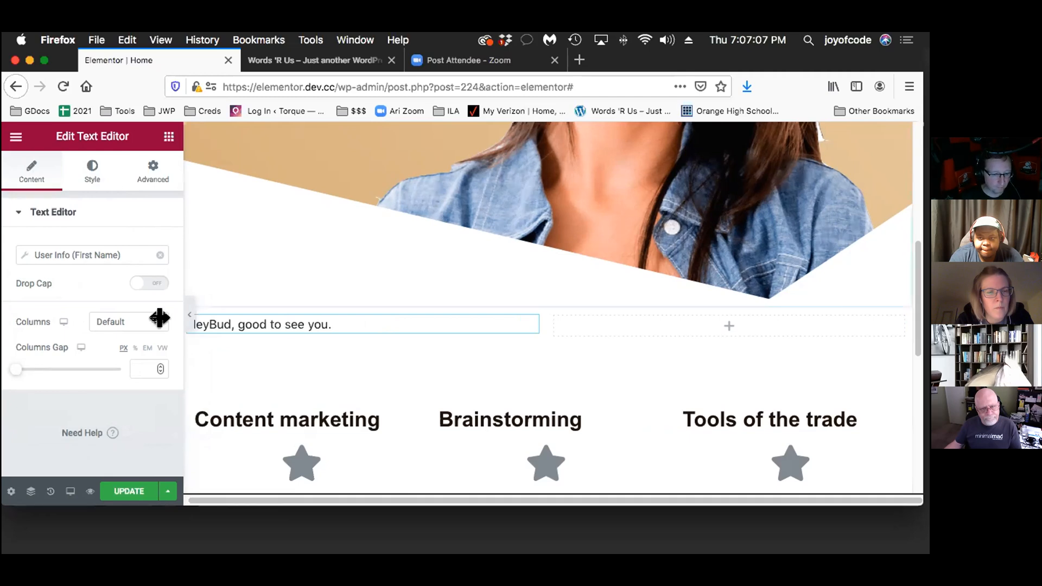
left_click(76, 158)
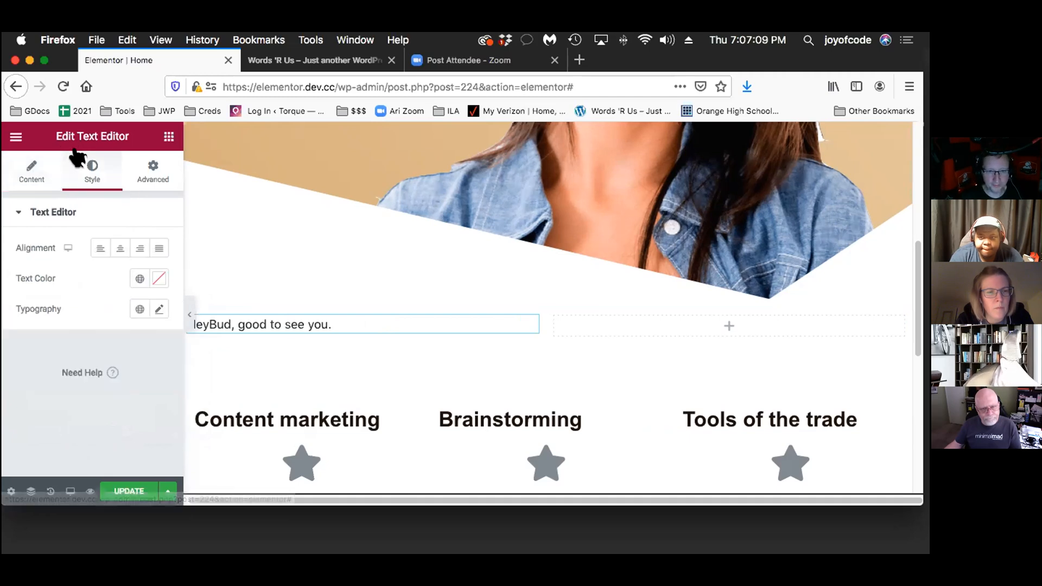
left_click(103, 245)
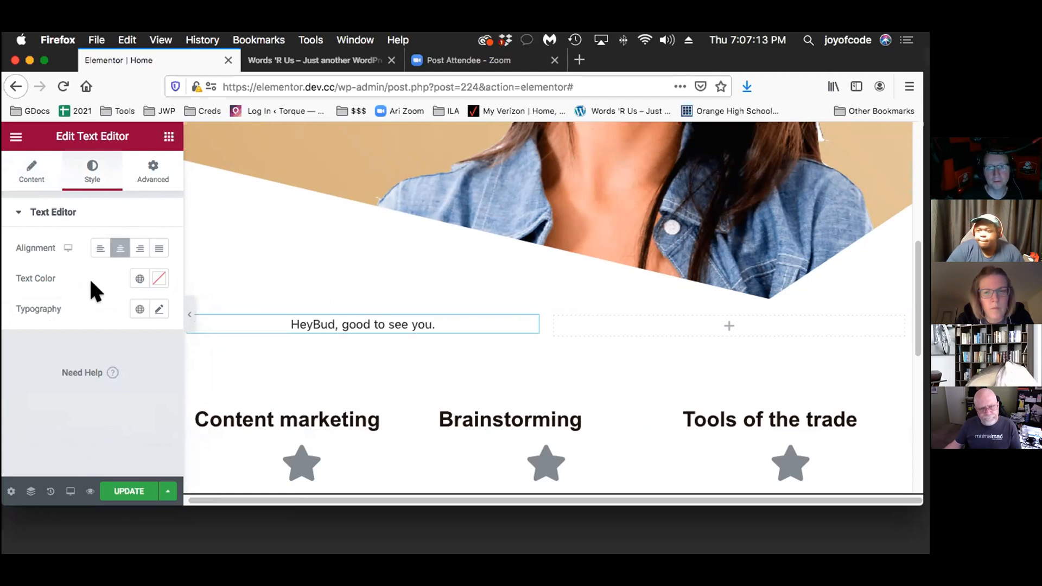
left_click(138, 305)
scroll(89, 375, "down", 1)
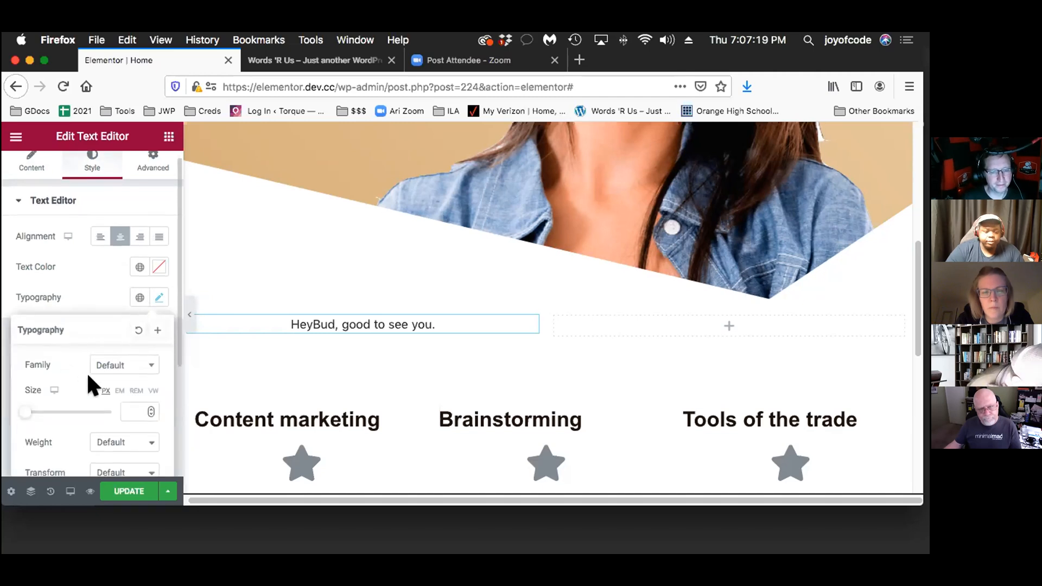
left_click_drag(15, 398, 21, 399)
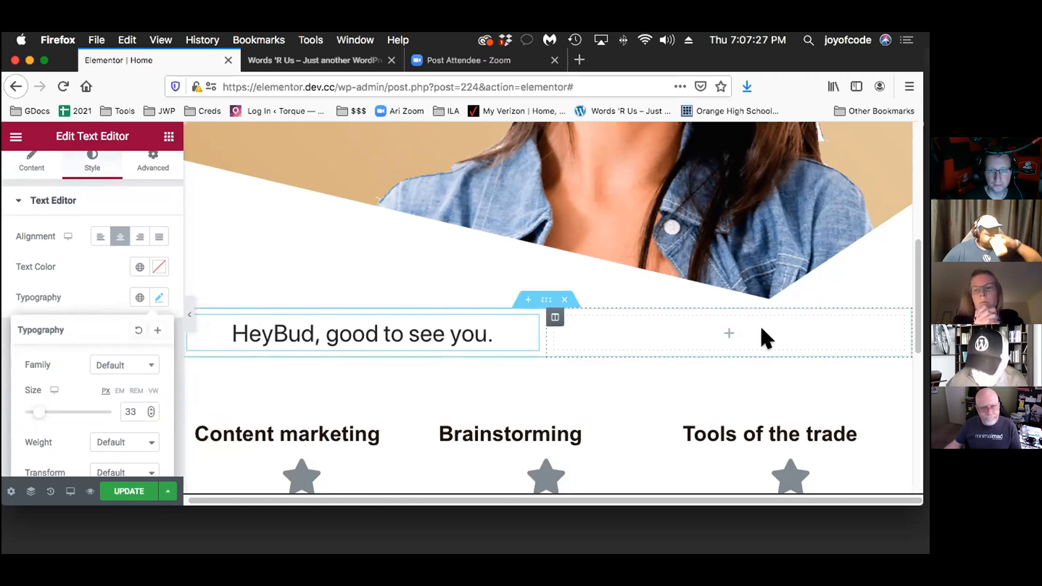
Add an Image widget to the empty second column and set its source to the User Profile Picture dynamic tag
left_click(716, 331)
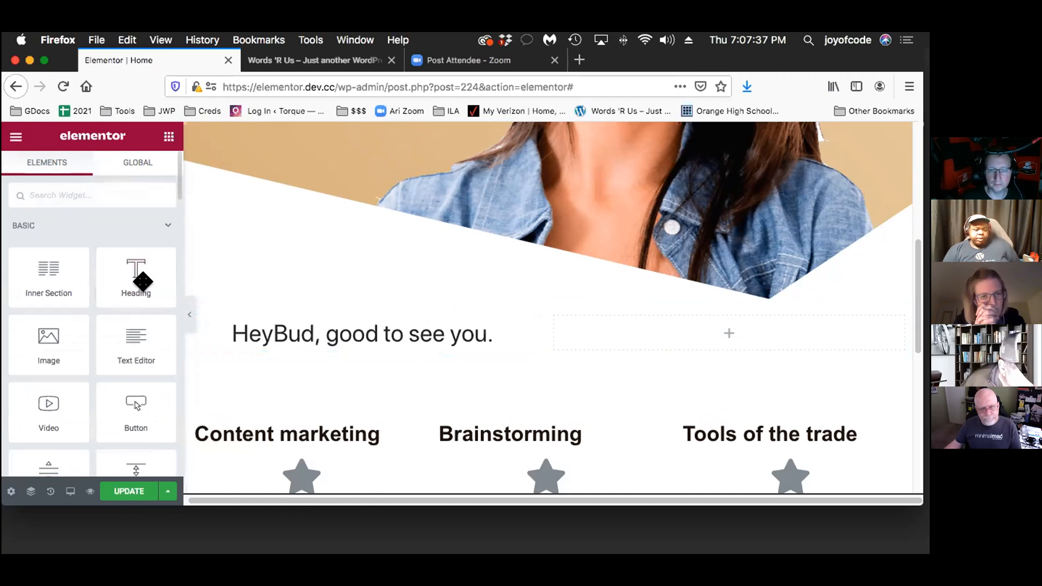
scroll(135, 293, "down", 3)
scroll(135, 293, "down", 2)
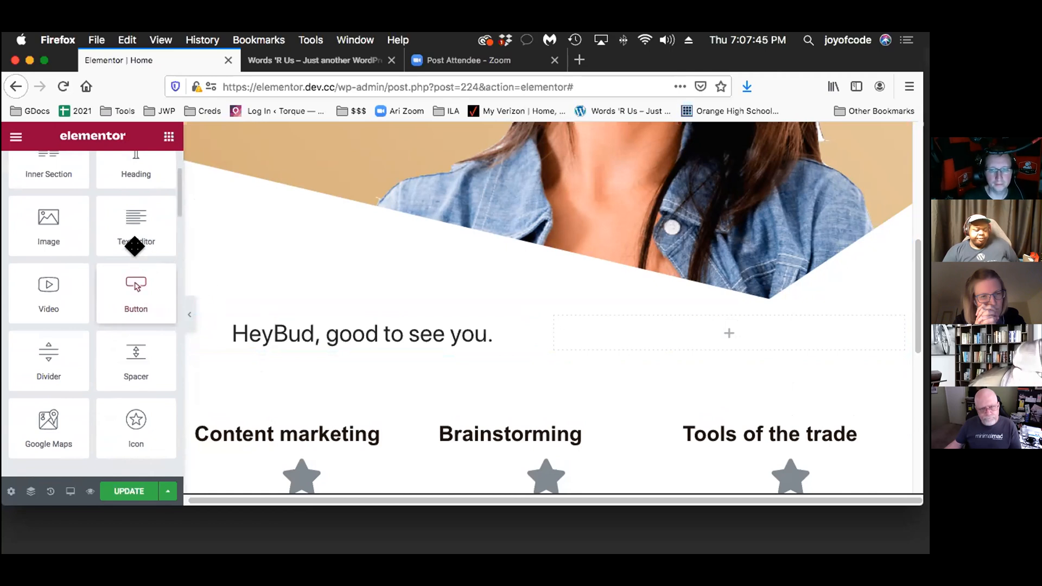
left_click_drag(19, 210, 727, 323)
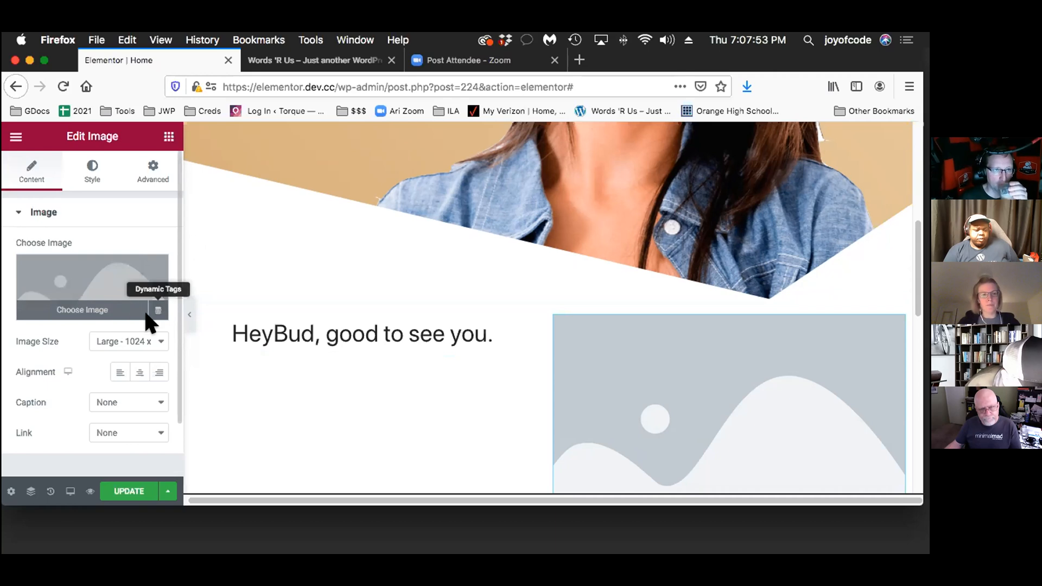
left_click(139, 305)
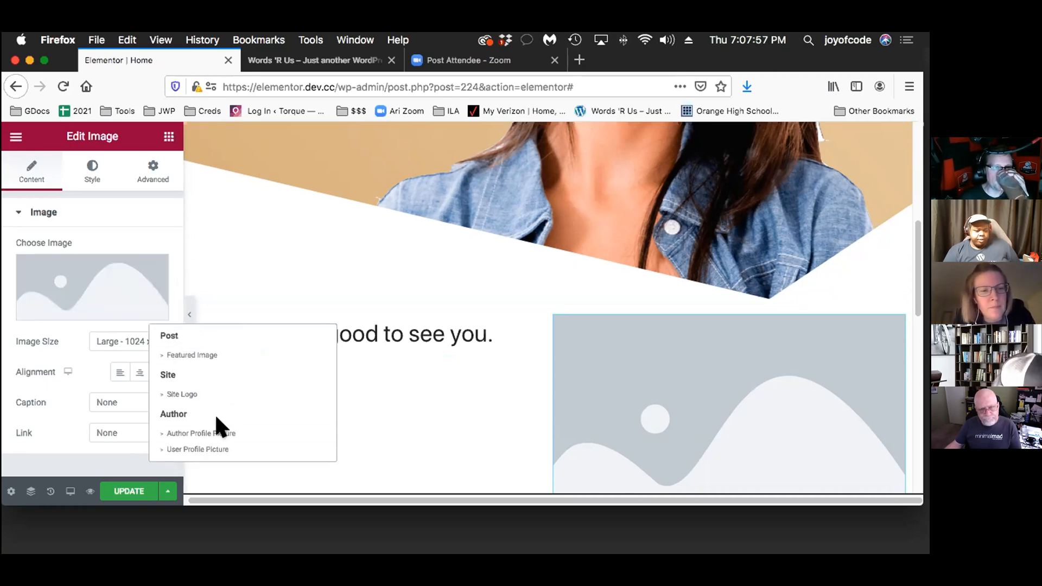
left_click(206, 449)
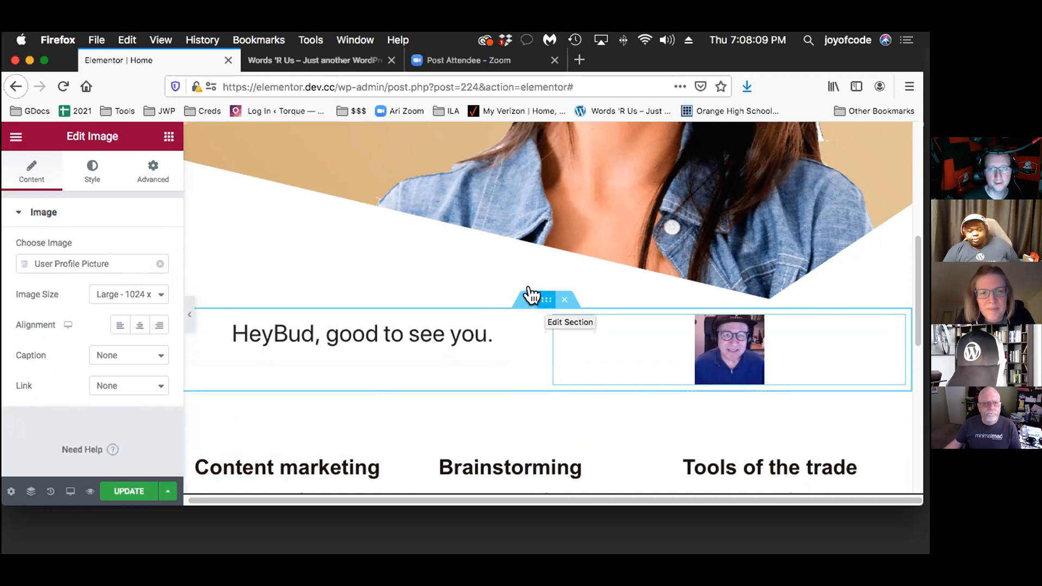
Save the greeting section to the library as a template named "User" and close the library
mouse_move(529, 296)
left_mouse_down()
mouse_move(528, 280)
mouse_move(542, 291)
left_mouse_up()
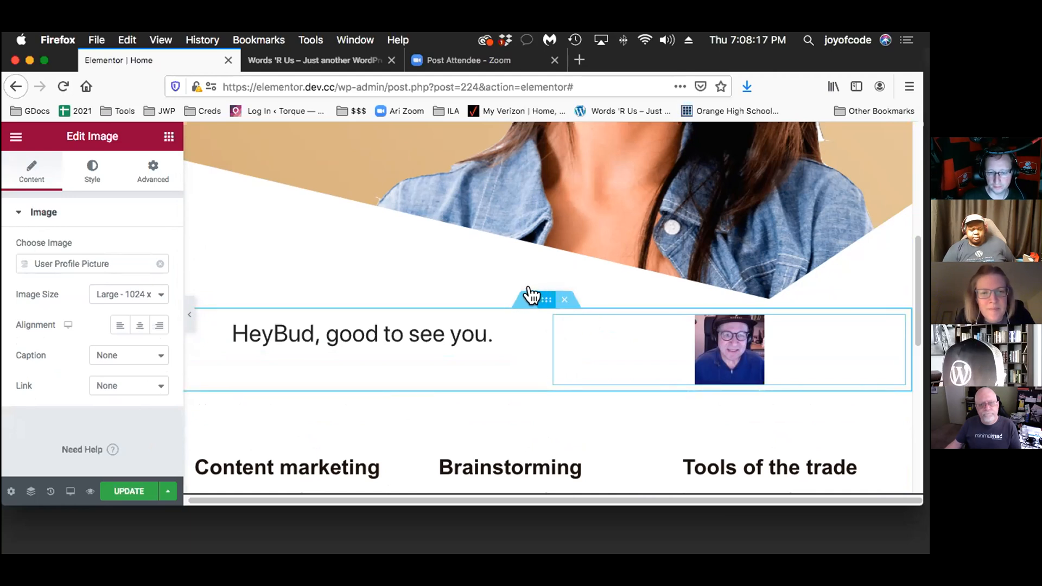
right_click(538, 286)
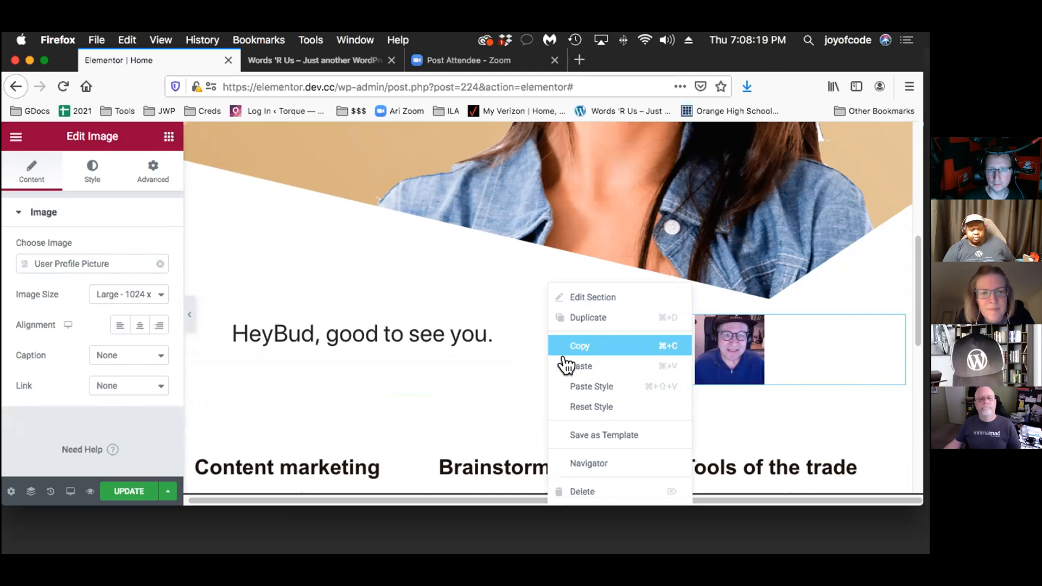
left_click(658, 433)
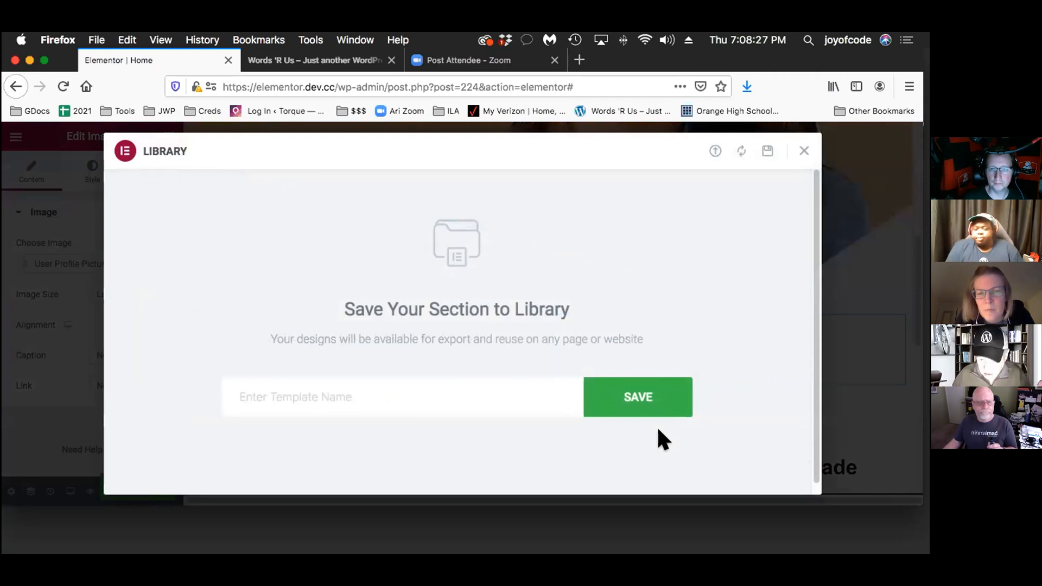
left_click(366, 372)
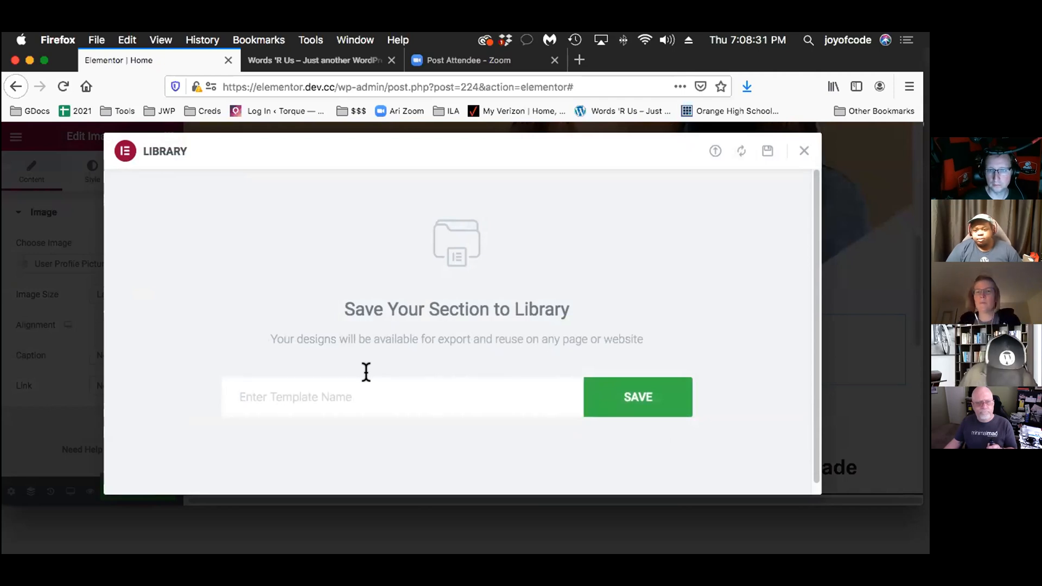
type("User")
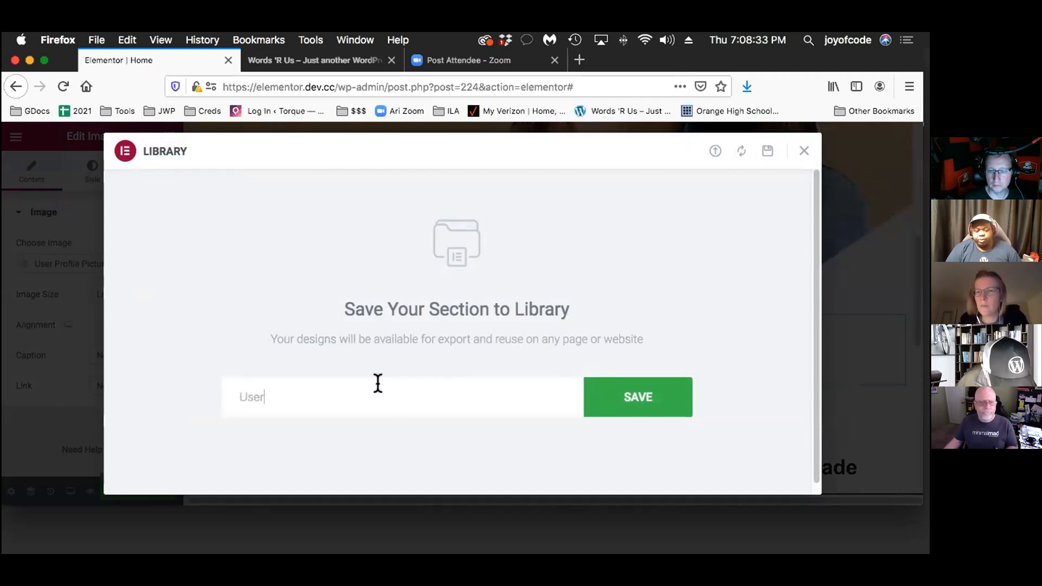
left_click(299, 382)
left_click(300, 385)
left_click(646, 391)
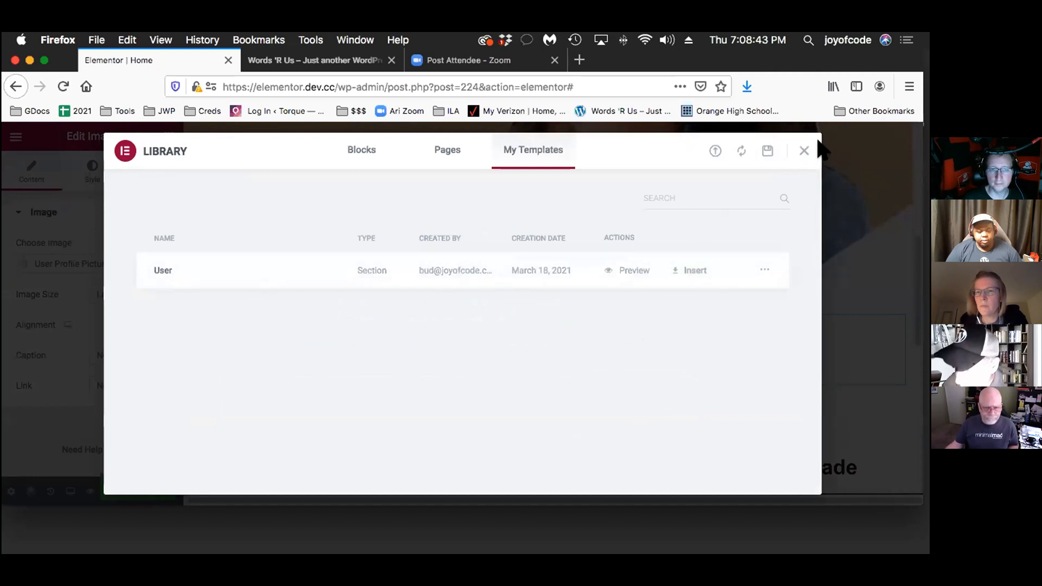
left_click(788, 145)
Update the Home page and reload its preview to check the greeting, profile picture and services section
scroll(853, 357, "up", 4)
scroll(853, 357, "down", 7)
scroll(853, 358, "down", 3)
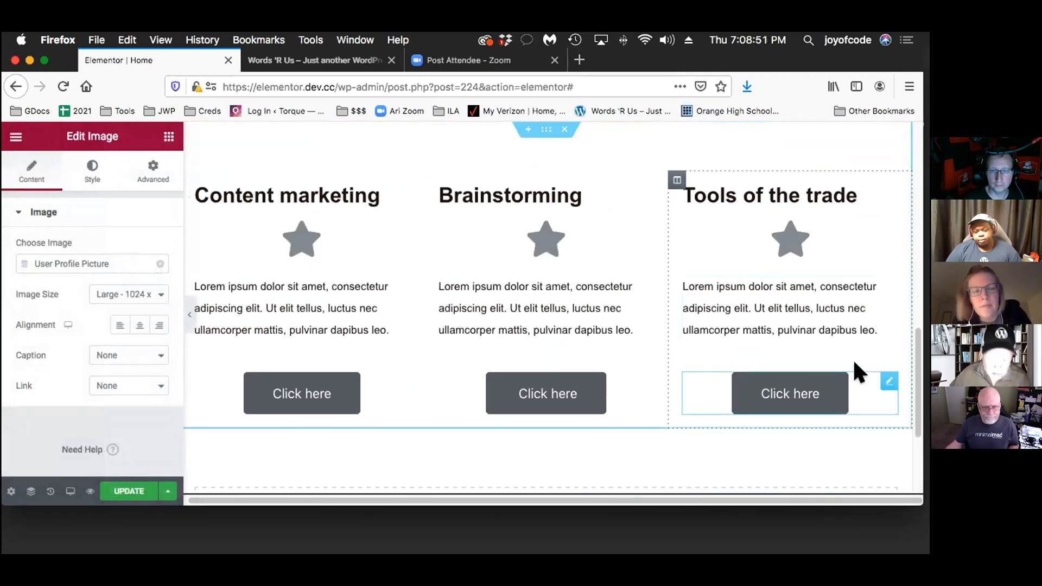
scroll(853, 358, "up", 5)
scroll(855, 363, "up", 4)
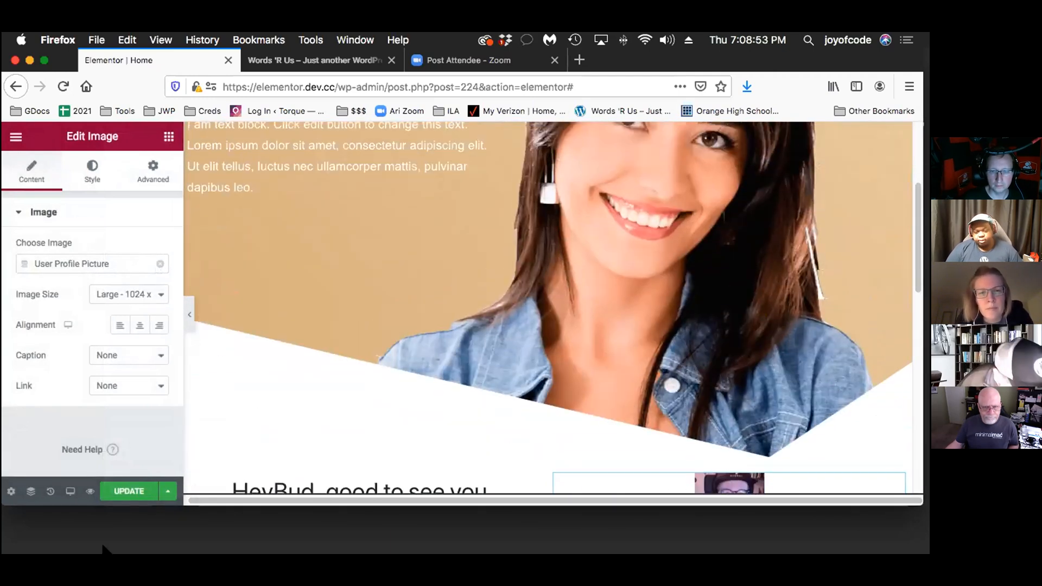
left_click(122, 491)
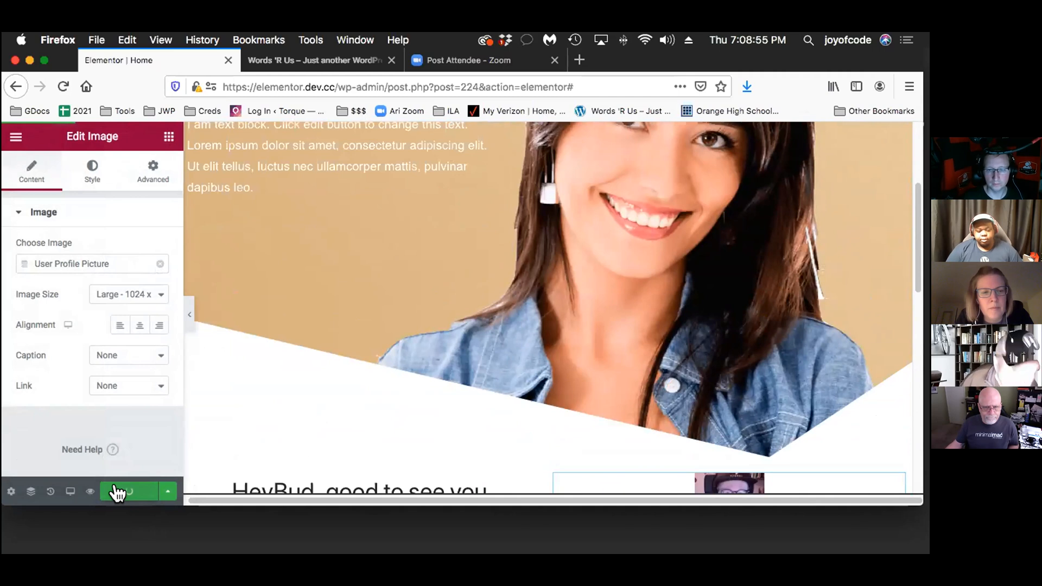
left_click(320, 60)
key("super+r")
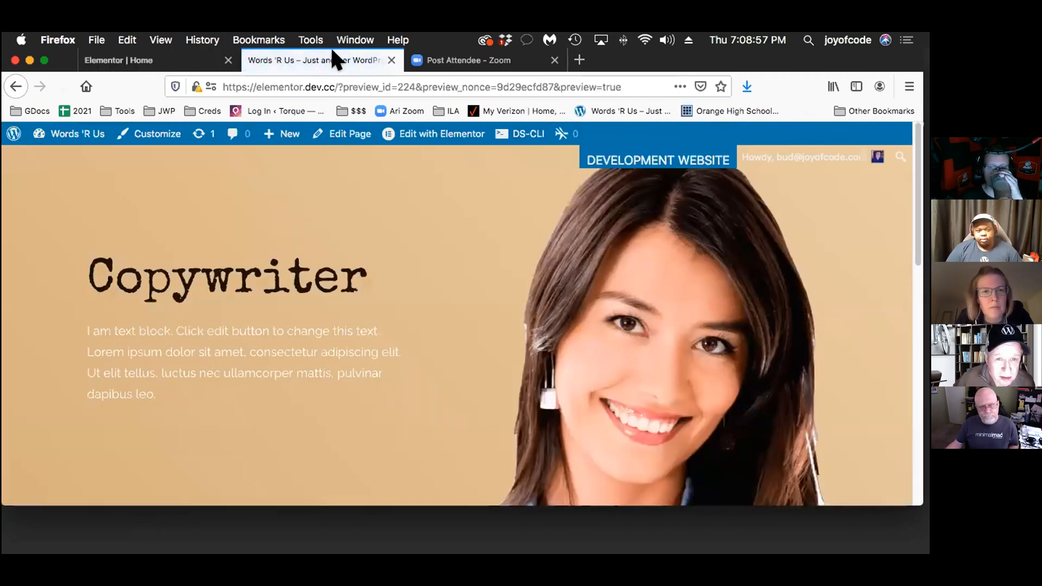
scroll(437, 379, "down", 5)
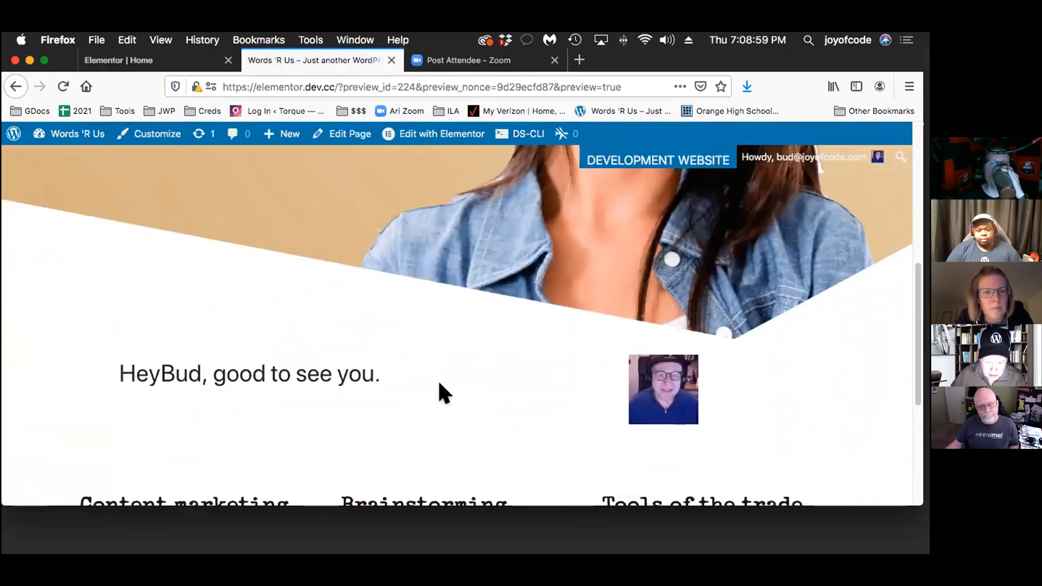
scroll(438, 383, "down", 4)
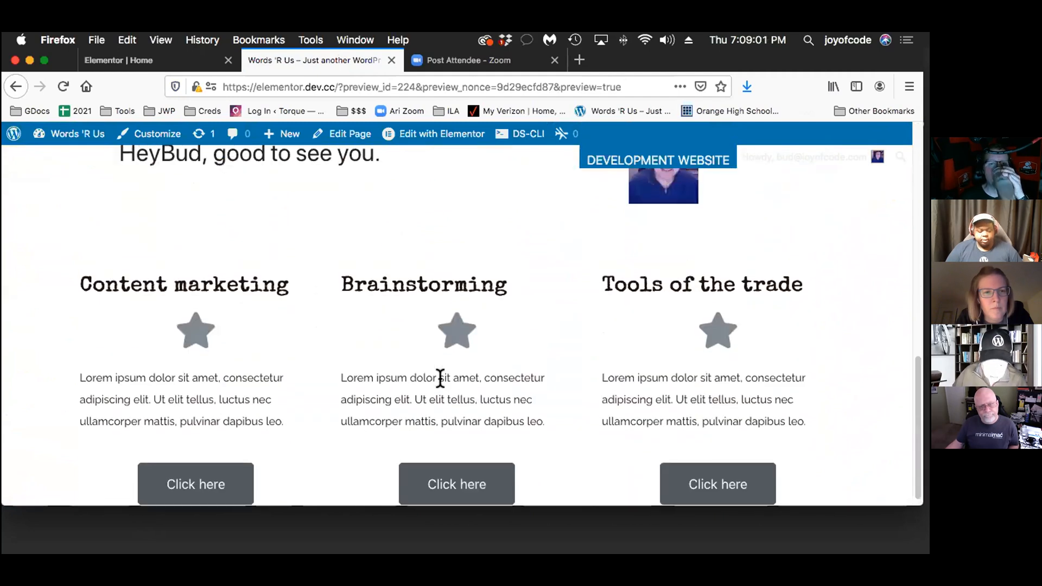
Return from the preview to the Home page editor and exit to the WordPress dashboard's list of pages
scroll(440, 379, "up", 9)
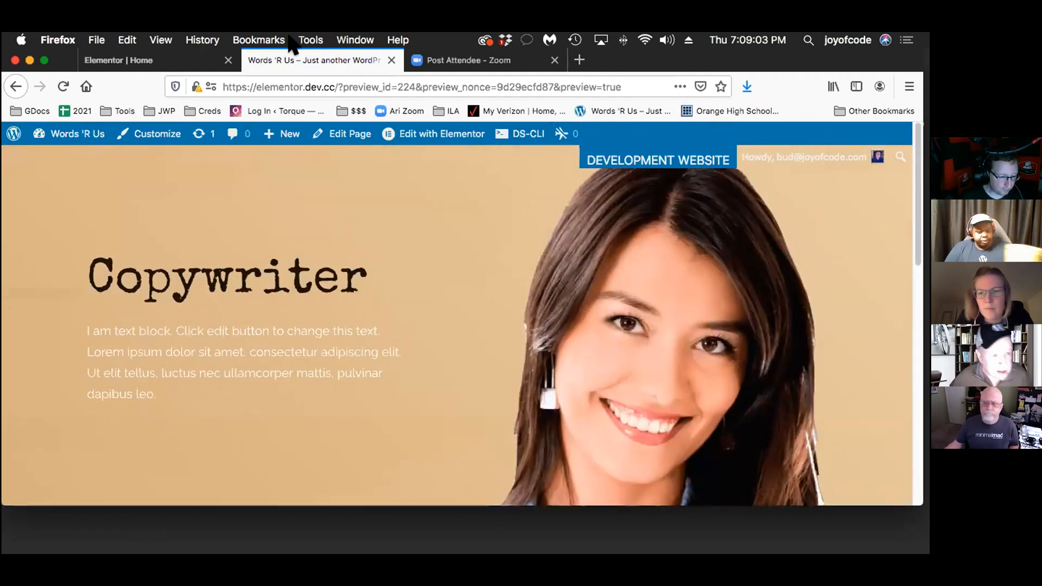
left_click(146, 54)
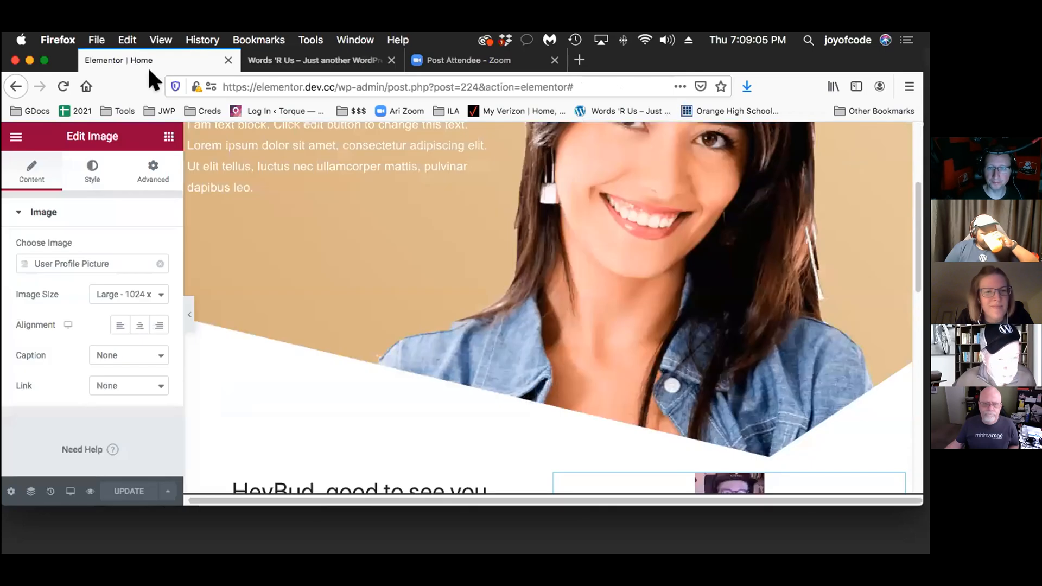
left_click(17, 138)
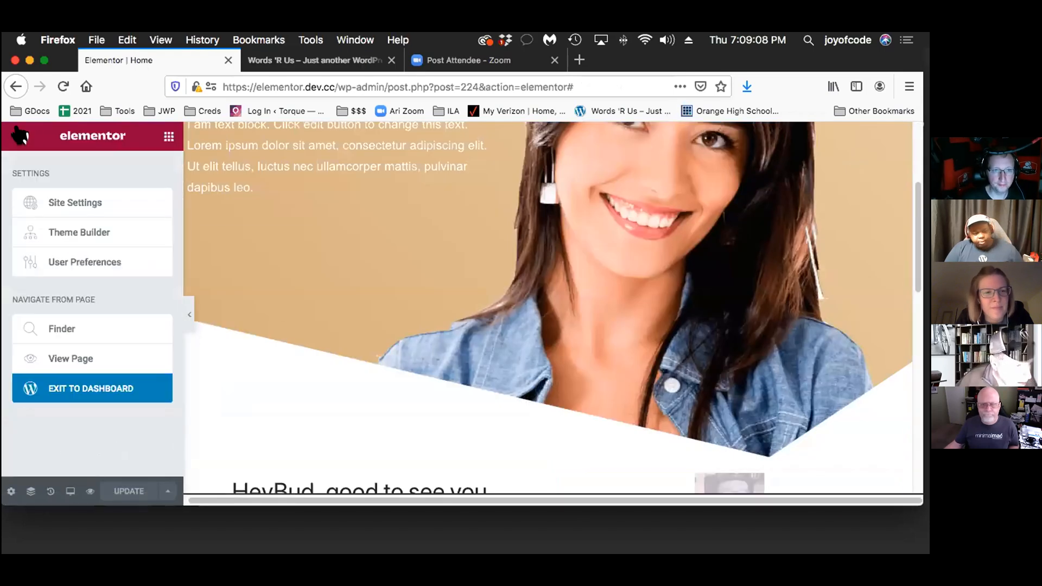
left_click(63, 373)
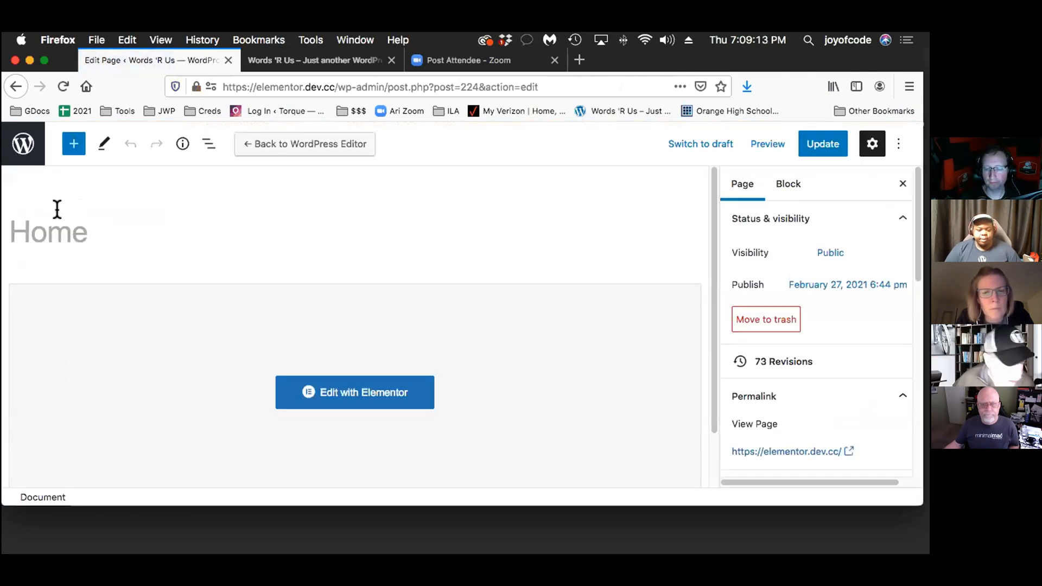
left_click(21, 145)
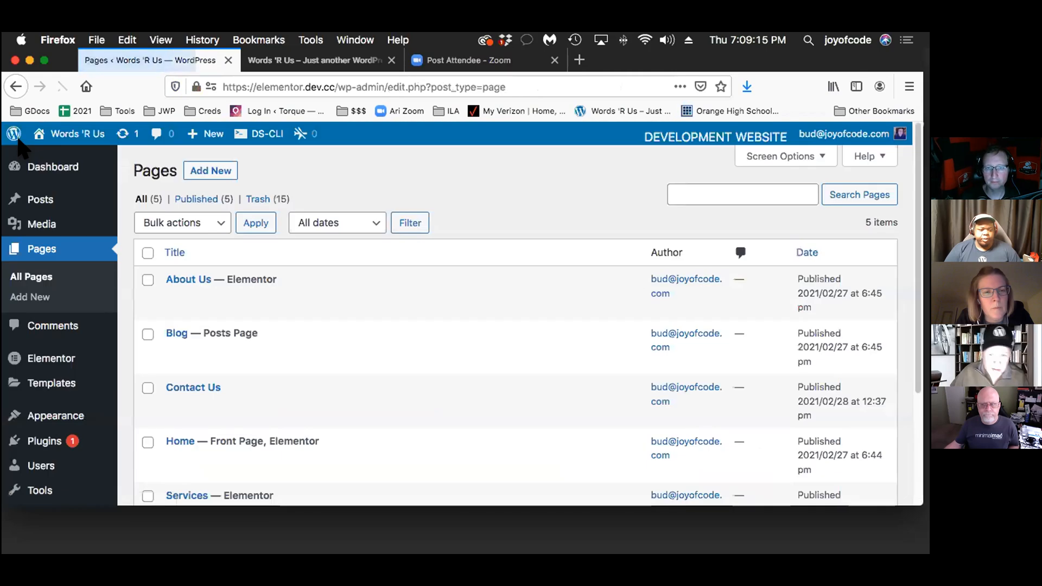
Open the Theme Builder templates and show the Header category
scroll(43, 380, "down", 2)
scroll(43, 380, "down", 1)
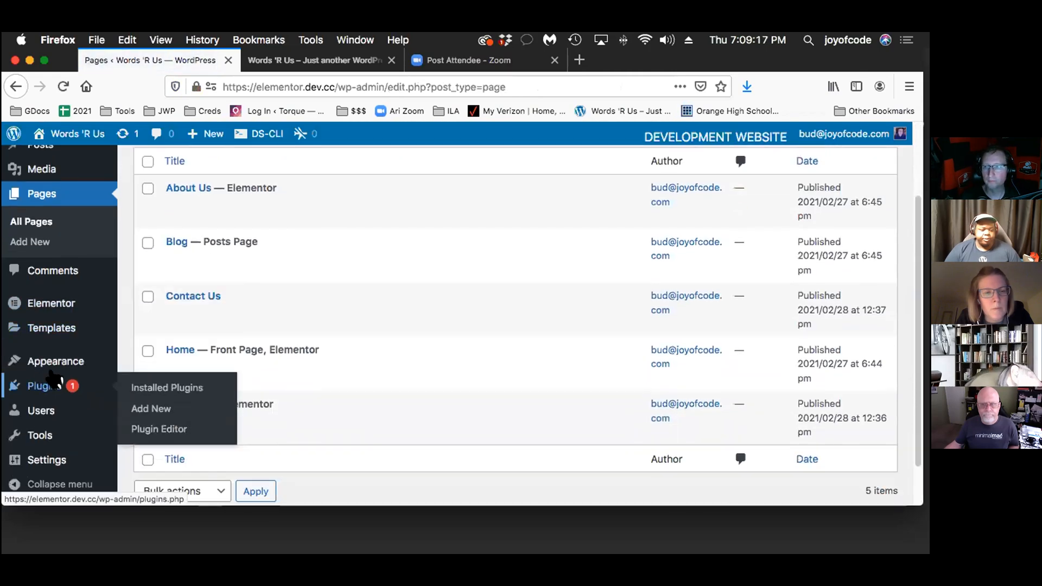
mouse_move(43, 323)
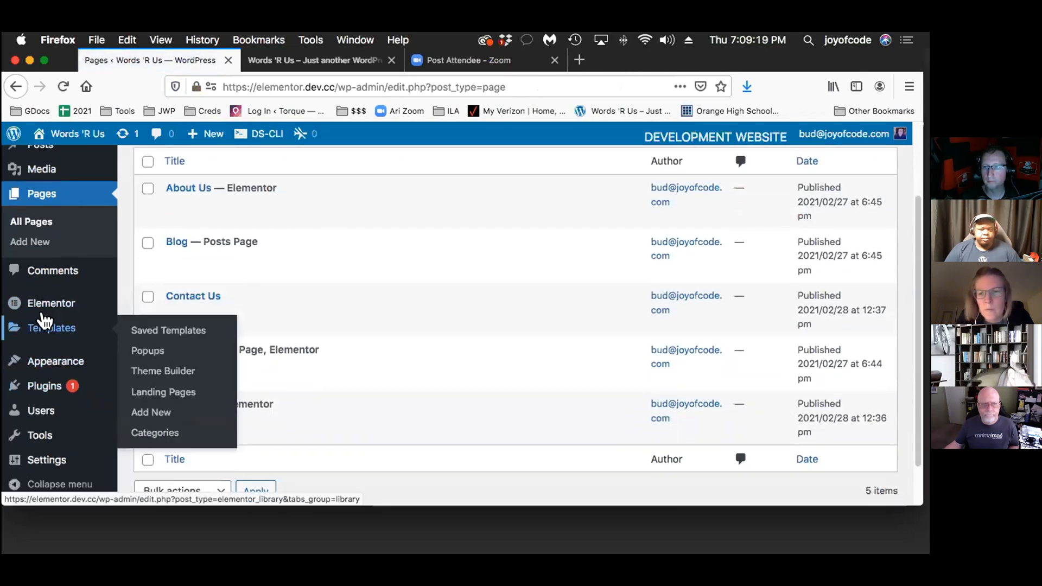
left_click(171, 367)
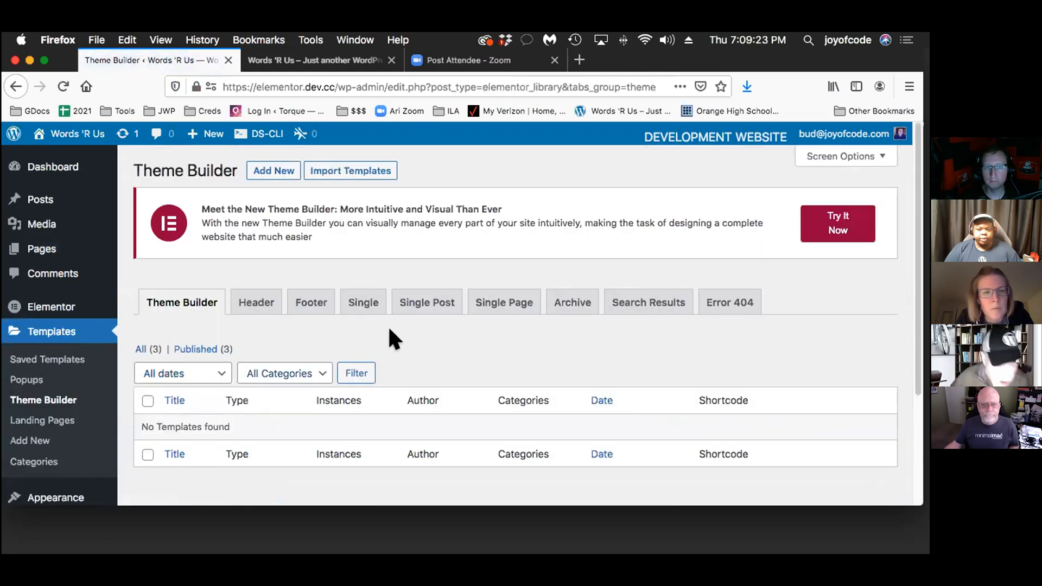
left_click(240, 299)
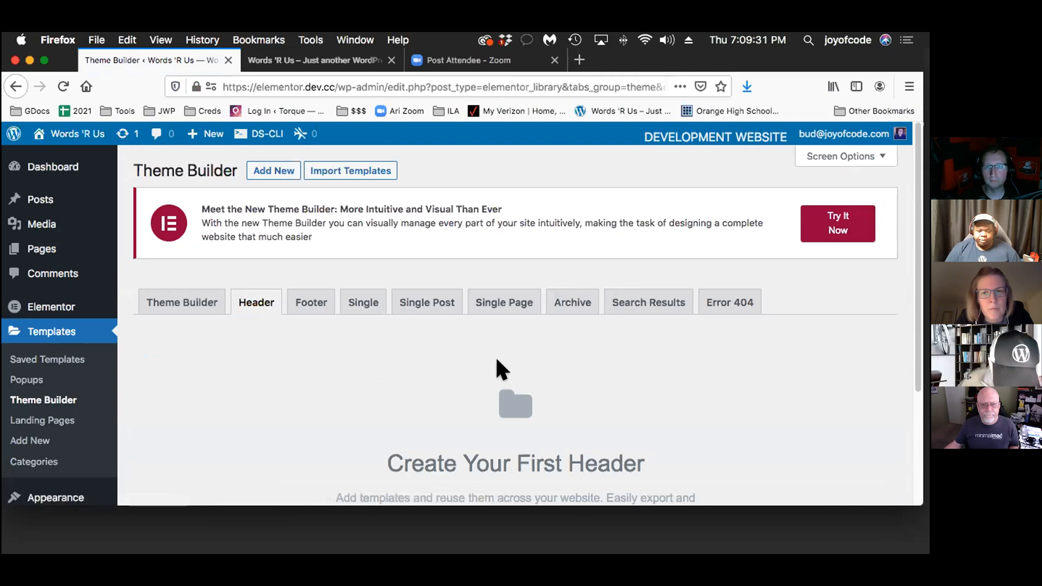
scroll(495, 356, "down", 3)
scroll(516, 357, "up", 3)
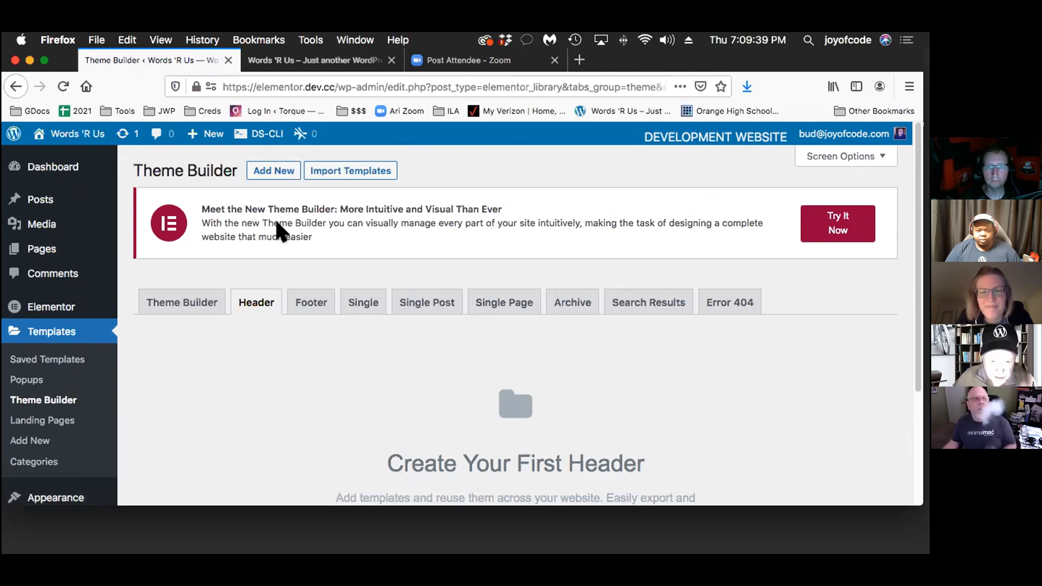
Create a new template of type Header named "Site Footer"
left_click(259, 170)
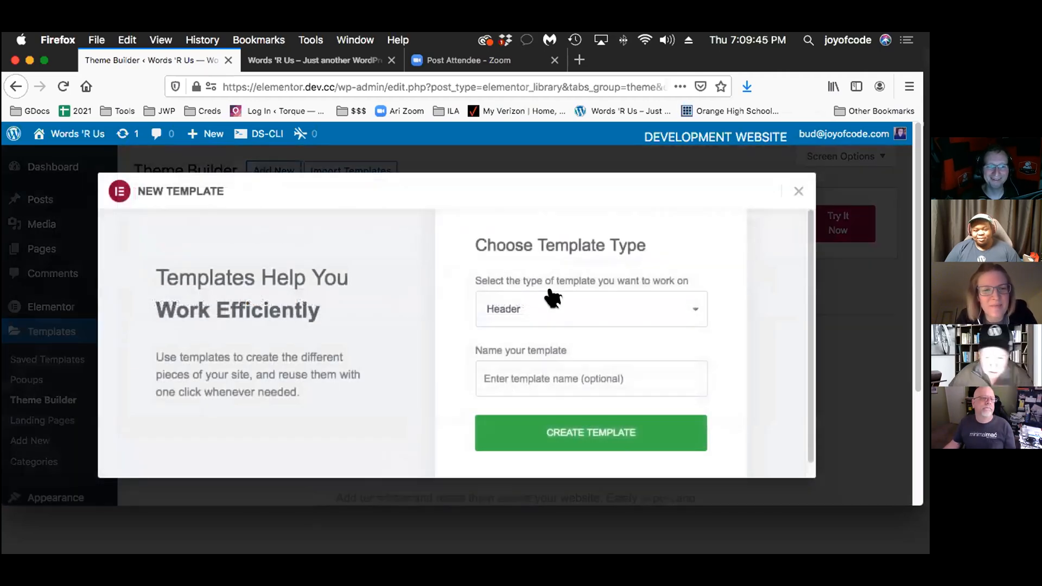
left_click(556, 305)
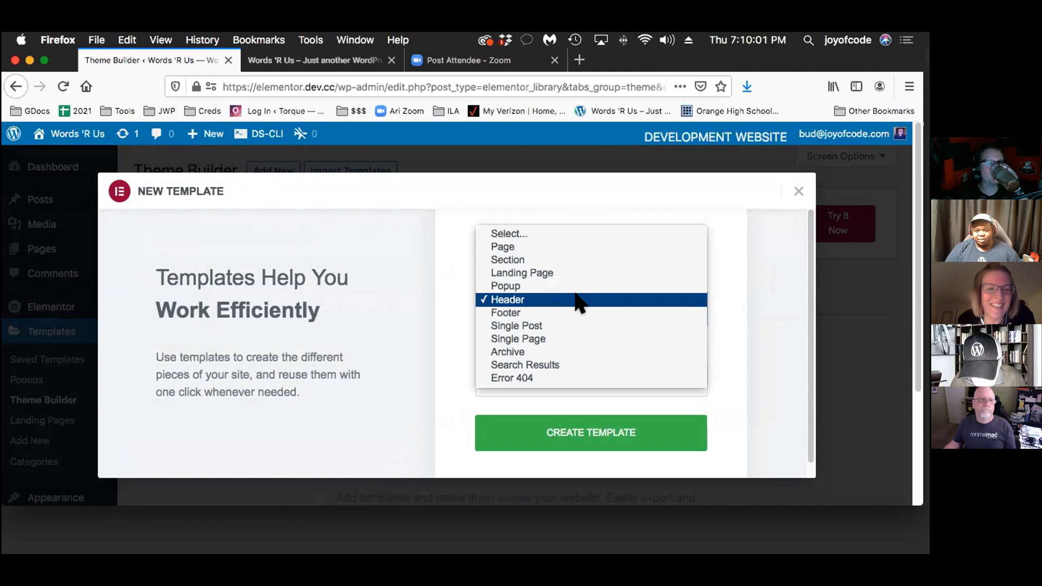
left_click(604, 300)
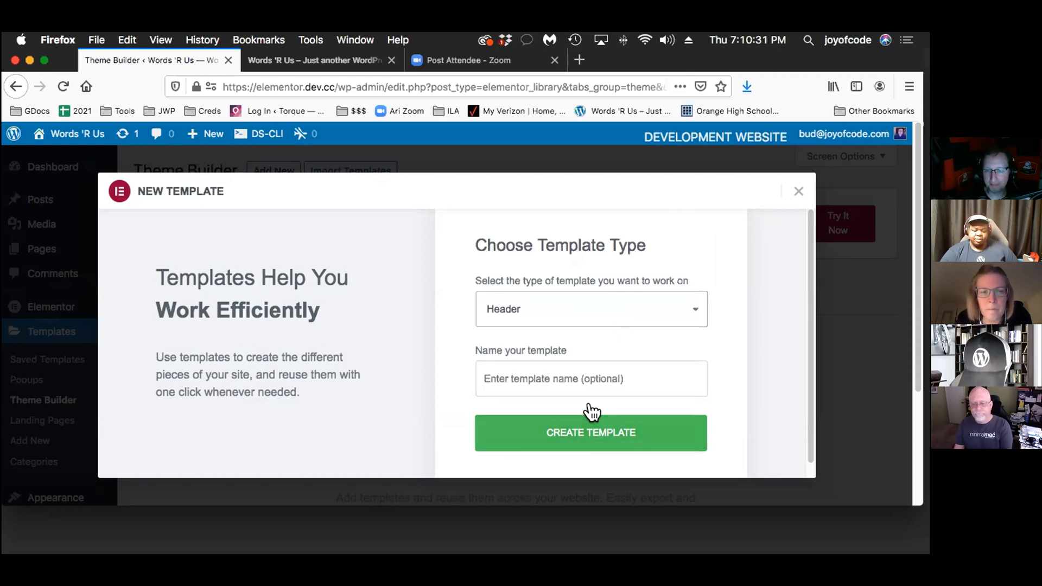
left_click(520, 361)
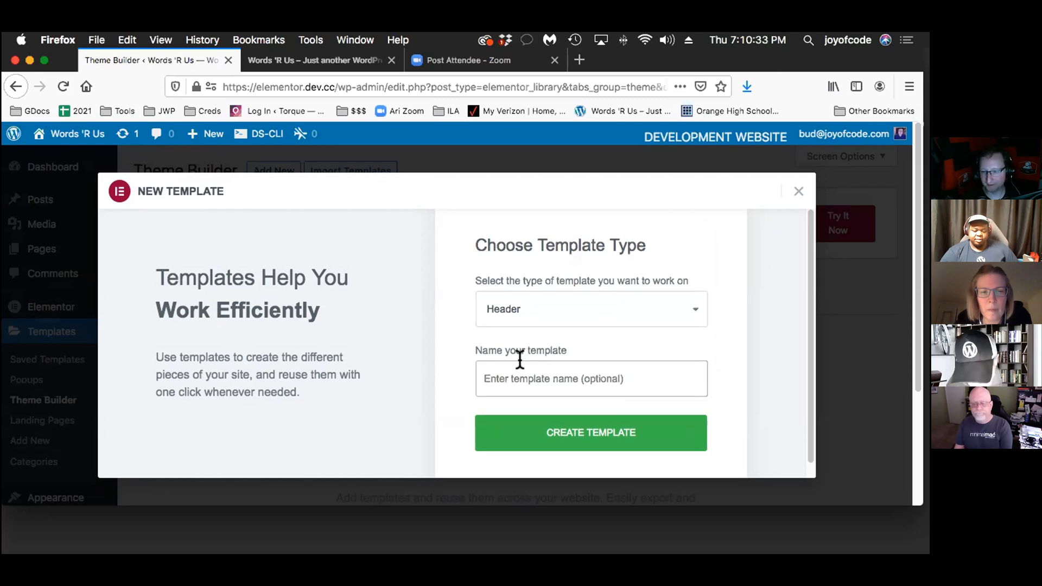
type("S")
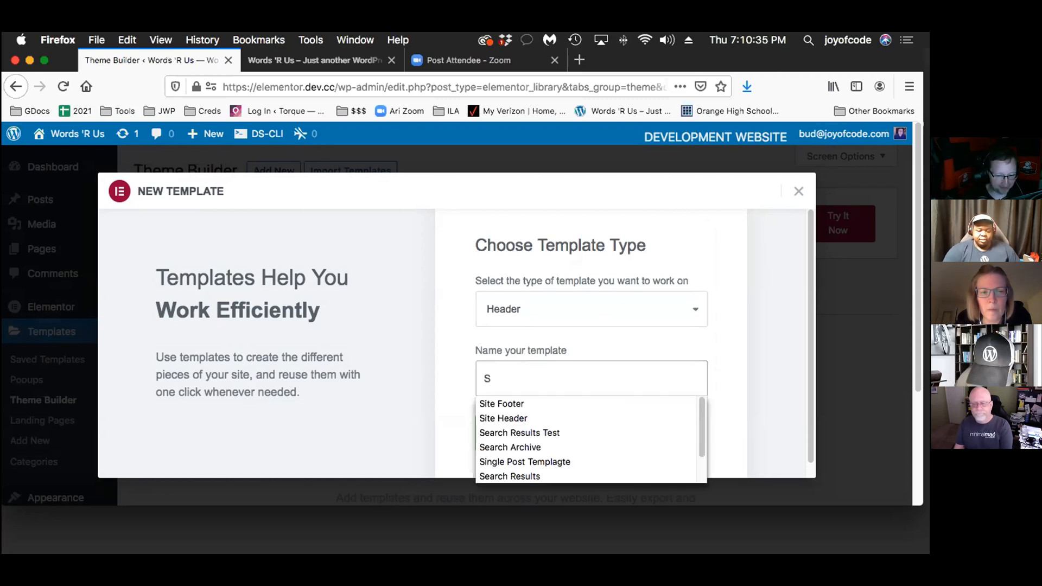
type("ite")
left_click(539, 402)
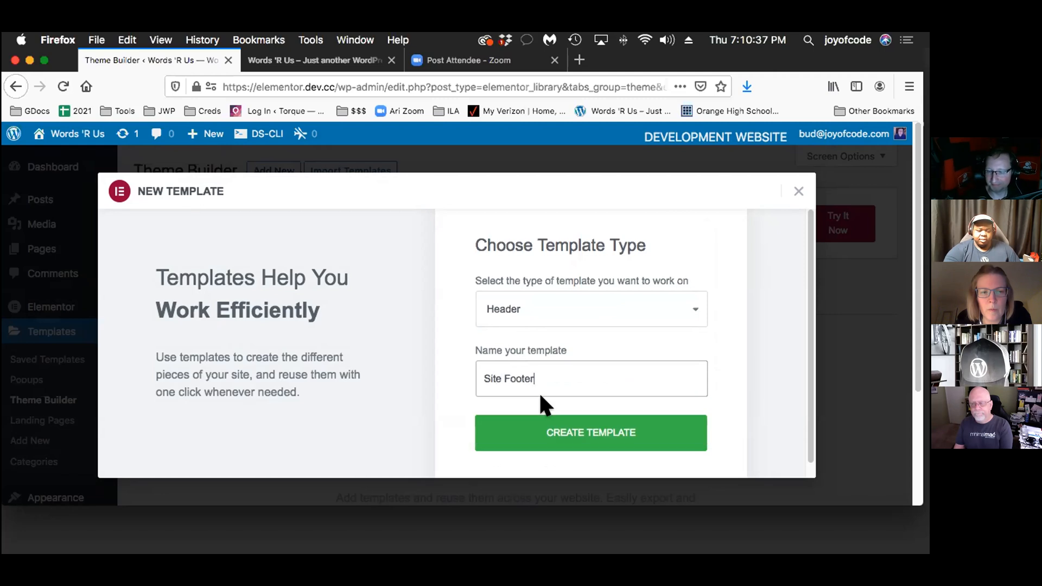
left_click(587, 424)
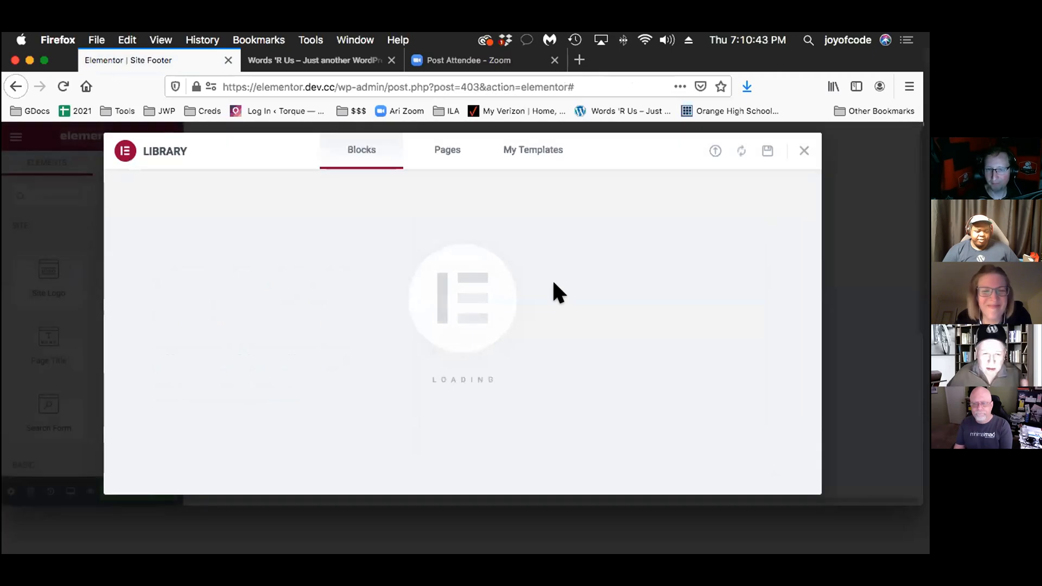
Dismiss the block library without inserting a header and add a section with two equal columns
mouse_move(423, 283)
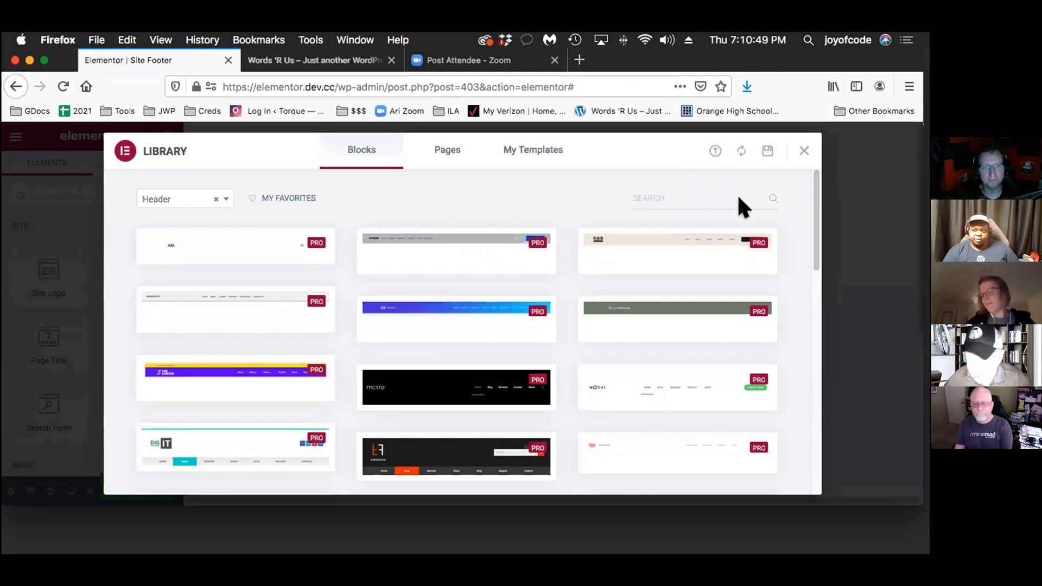
left_click(787, 146)
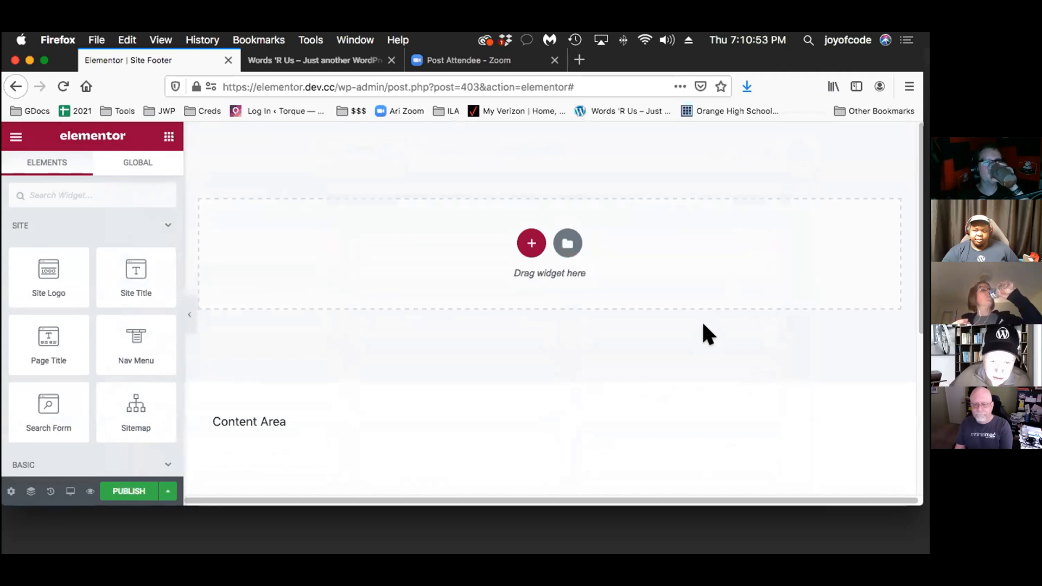
left_click(520, 239)
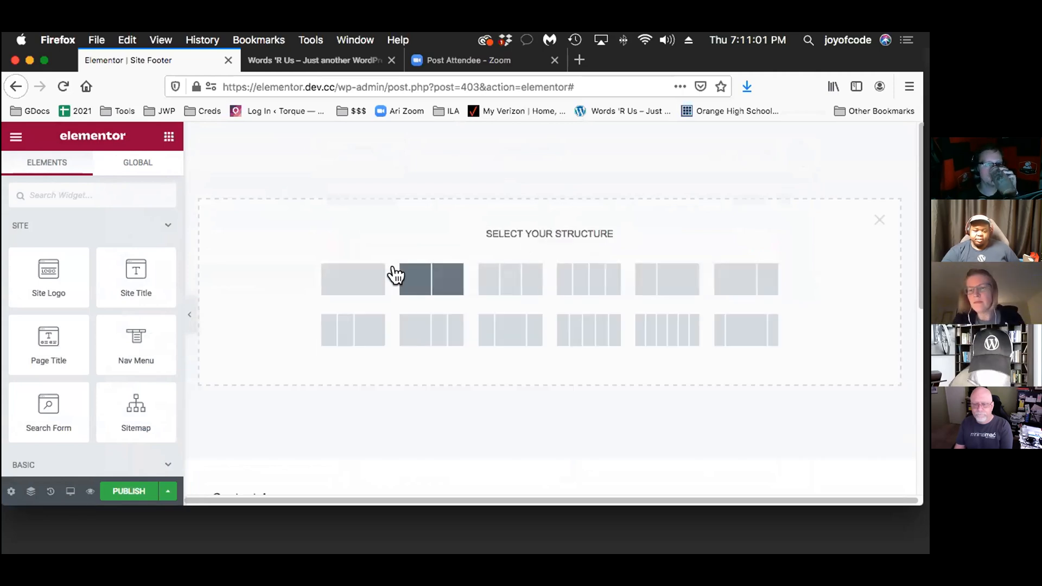
left_click(425, 280)
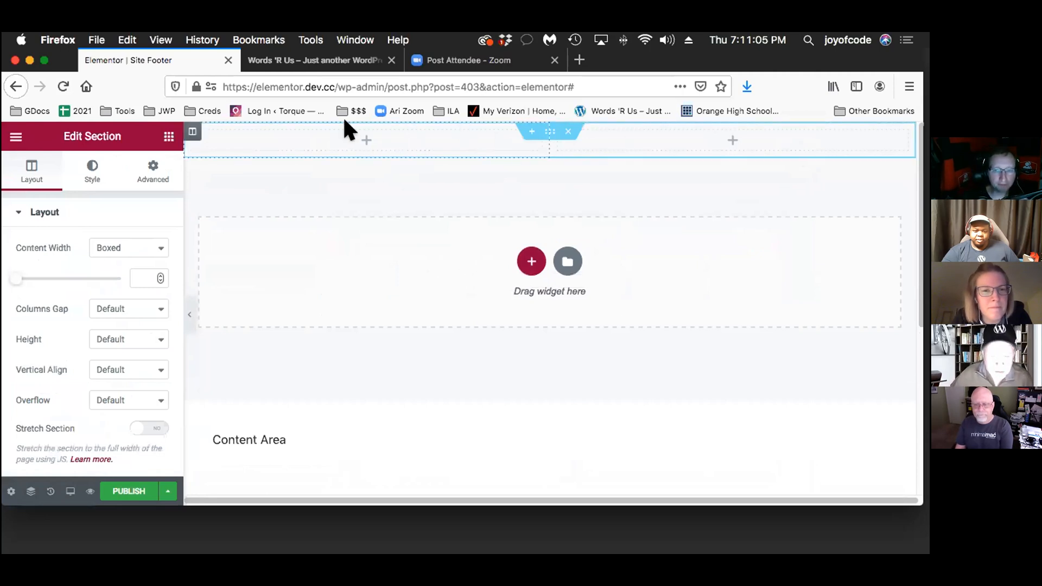
Add a Site Title widget to the header's first column and a Nav Menu widget to its second column
left_click(367, 124)
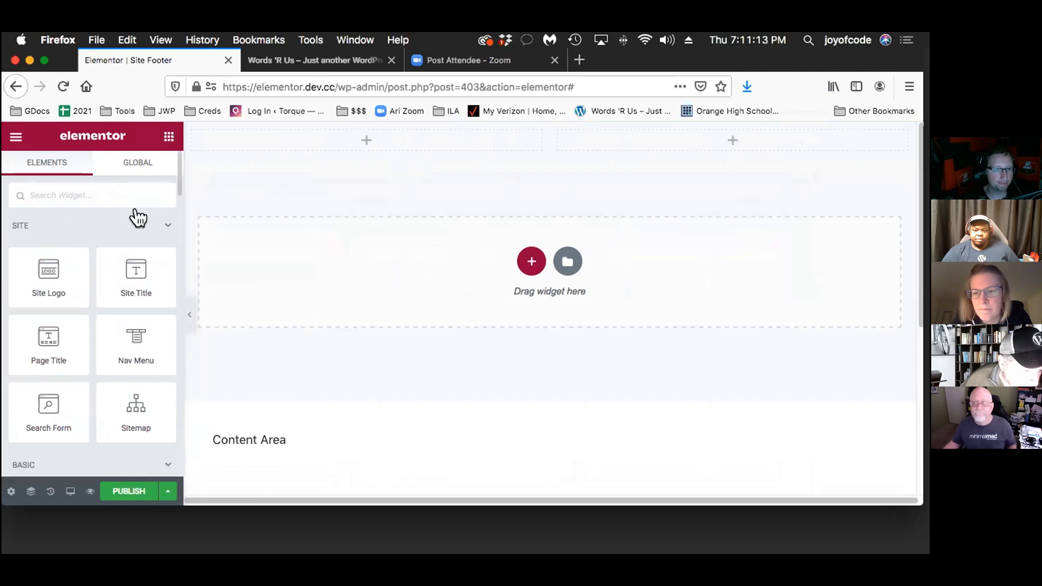
left_click_drag(133, 245, 358, 132)
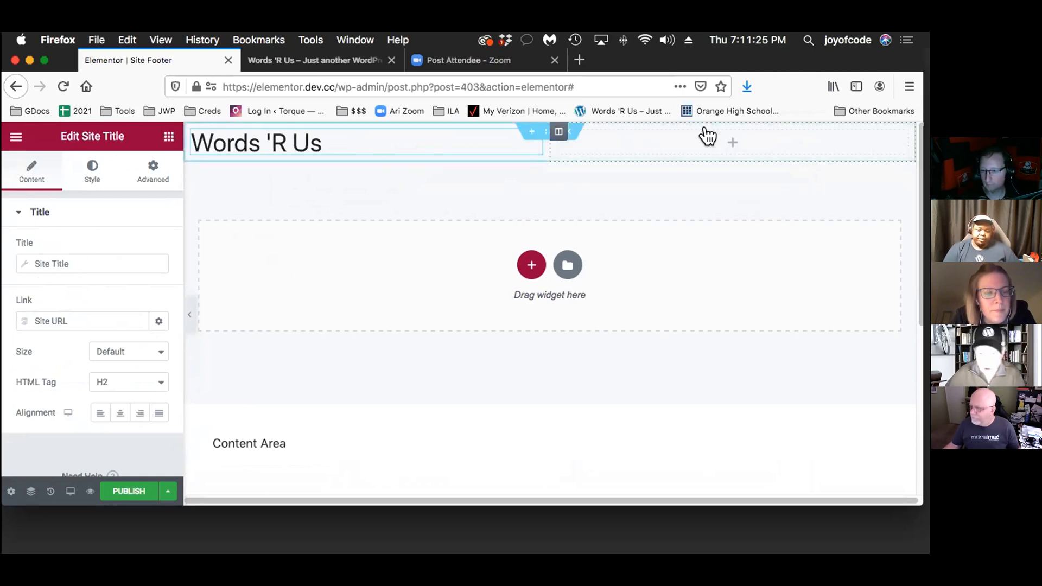
left_click(168, 136)
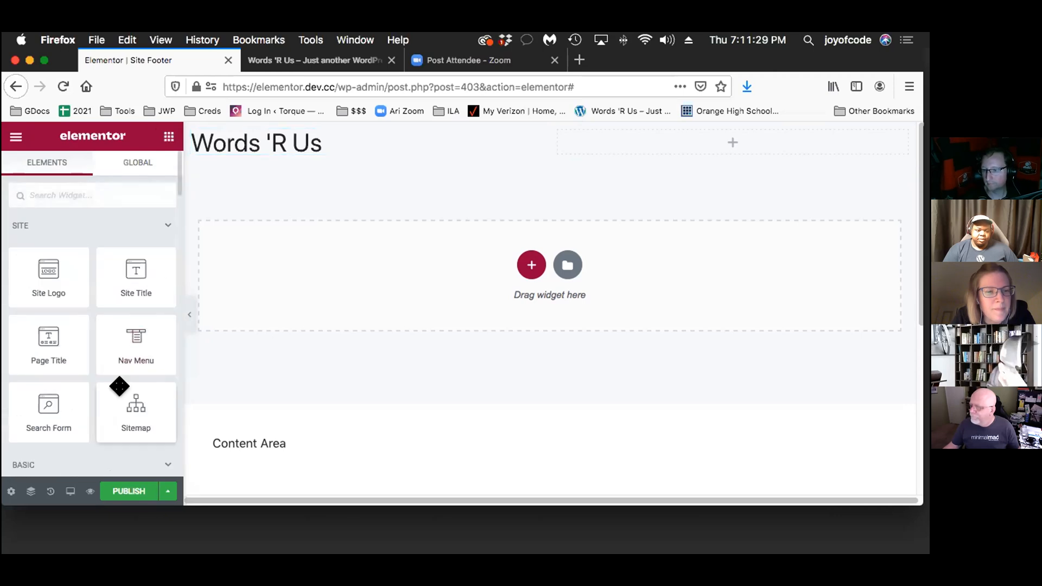
left_click_drag(115, 343, 751, 138)
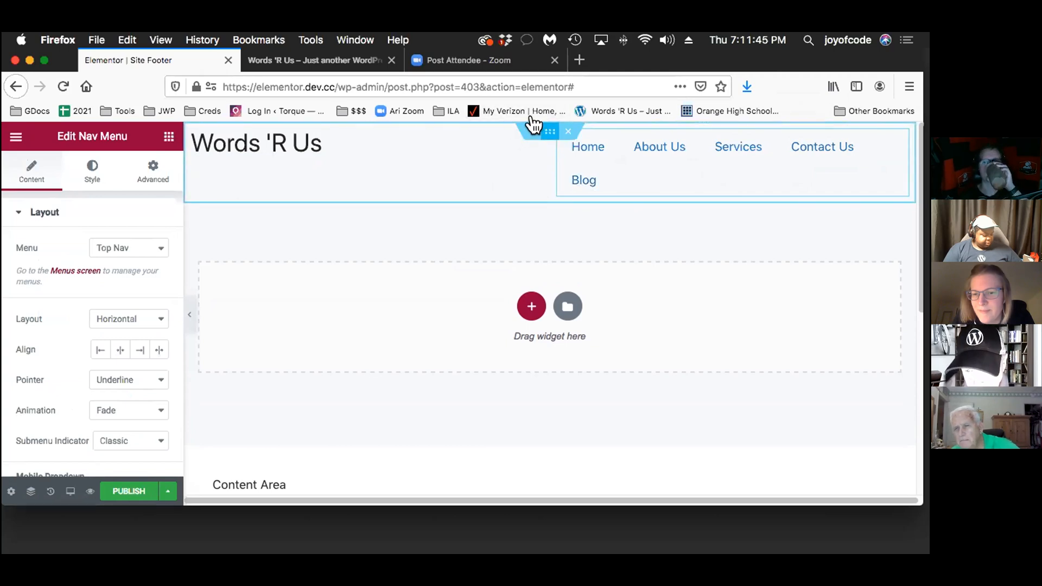
Give the header section a Classic background in the global Secondary color
left_click(533, 125)
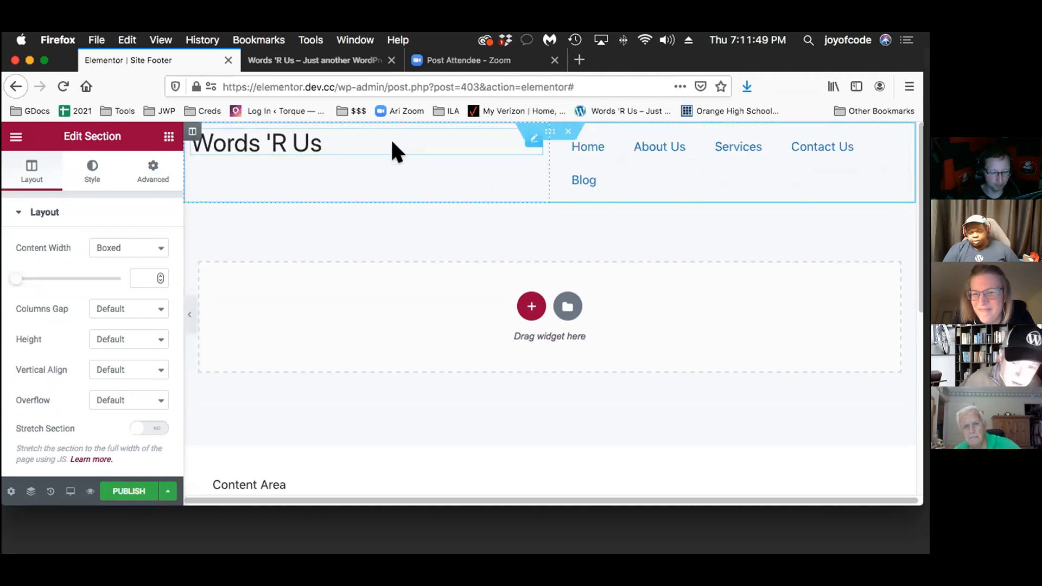
left_click(82, 166)
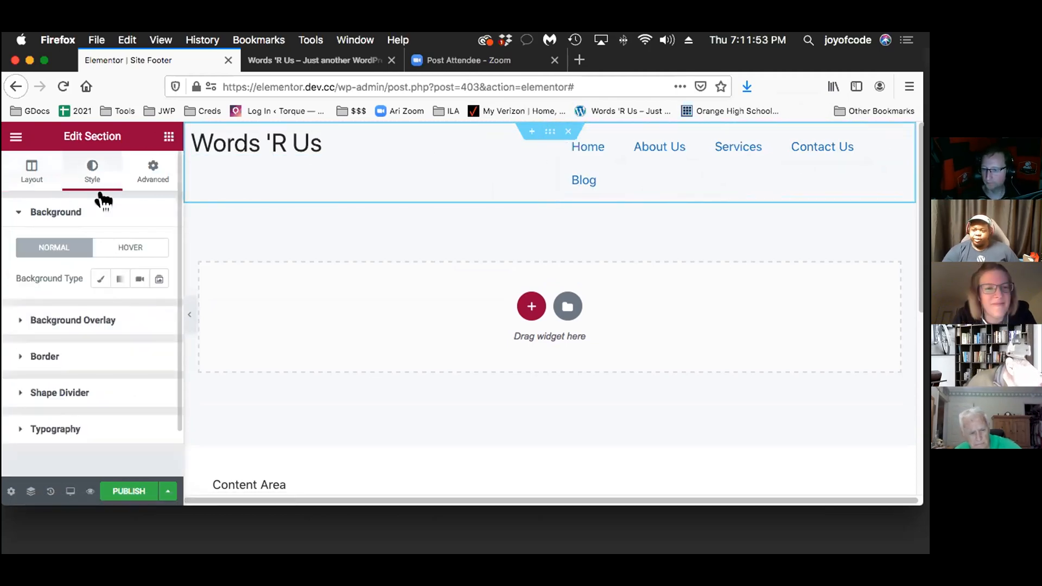
left_click(90, 278)
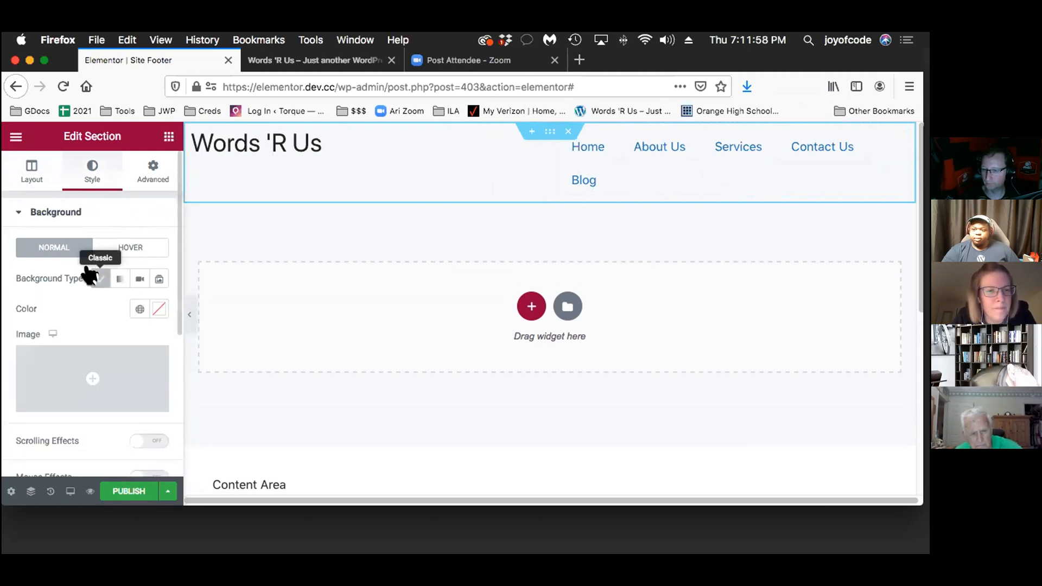
left_click(140, 309)
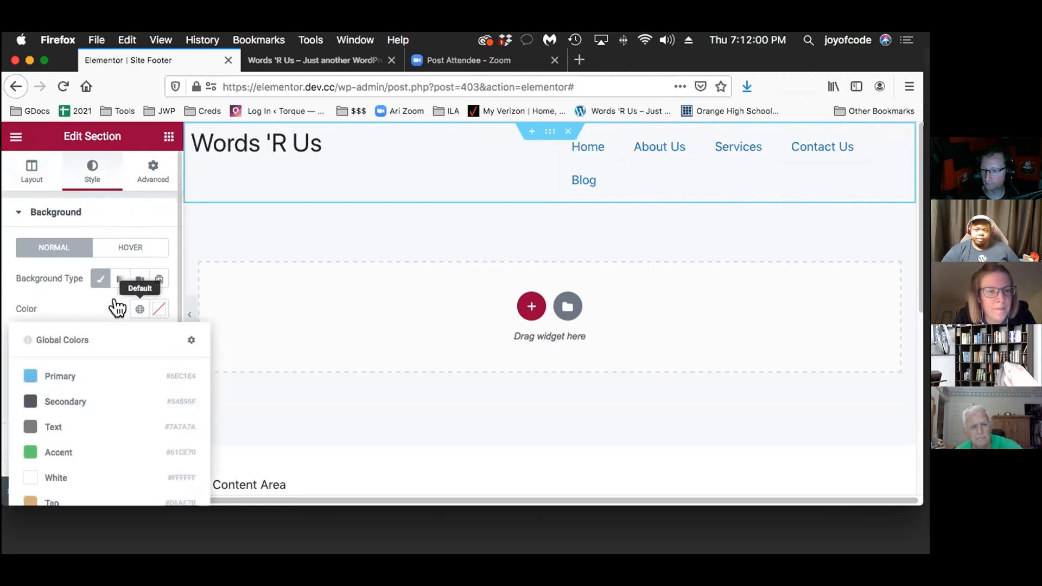
left_click(91, 392)
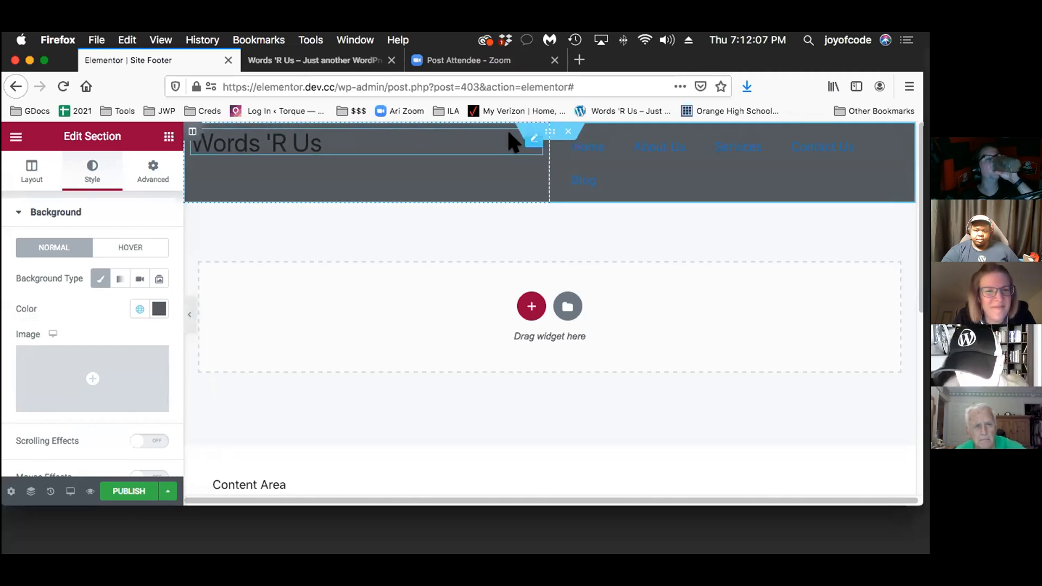
Examine the header Nav Menu widget's Main Menu style settings and collapse that group
left_click(882, 134)
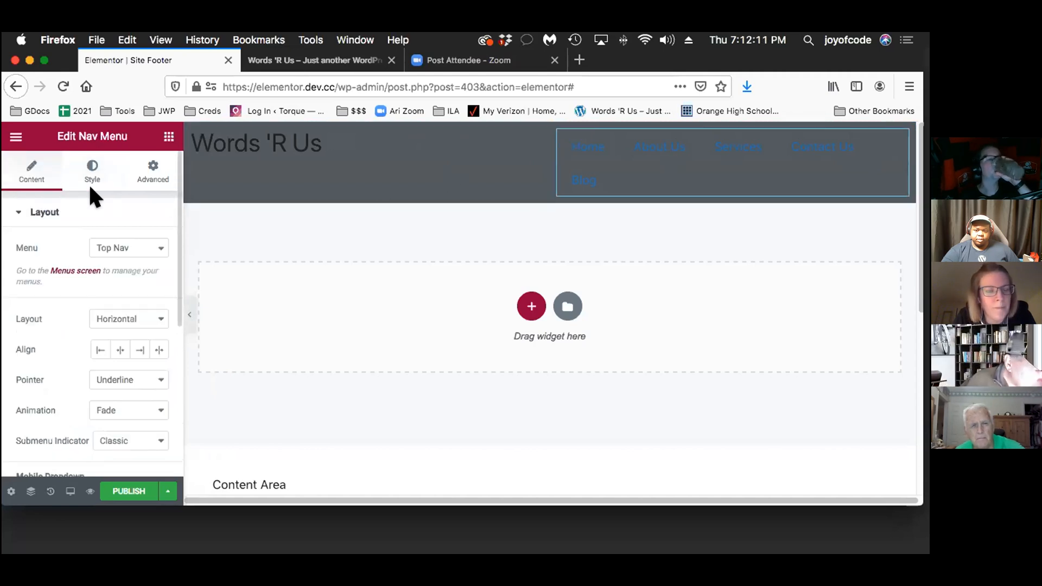
left_click(81, 165)
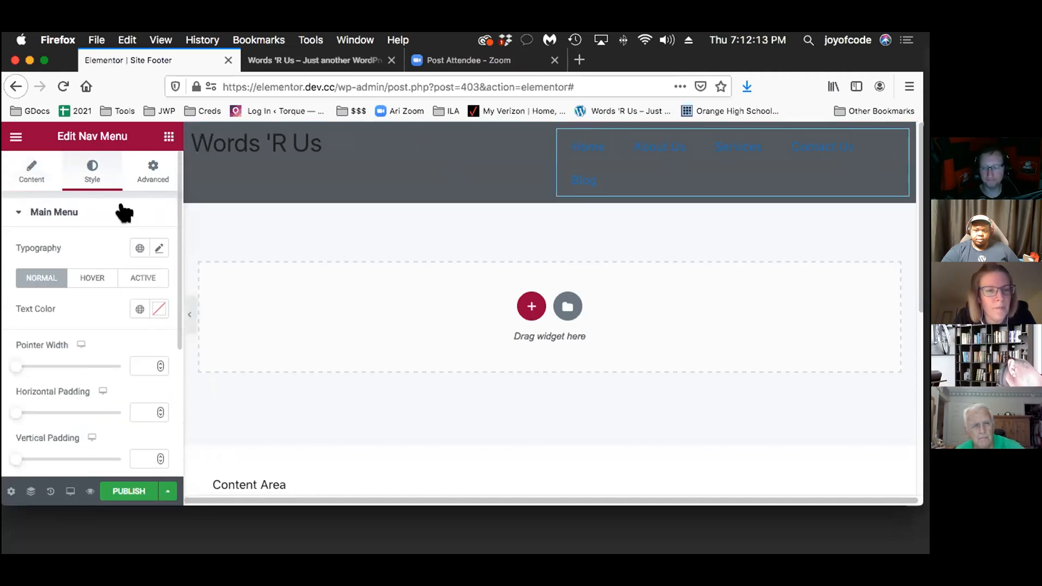
scroll(129, 213, "down", 5)
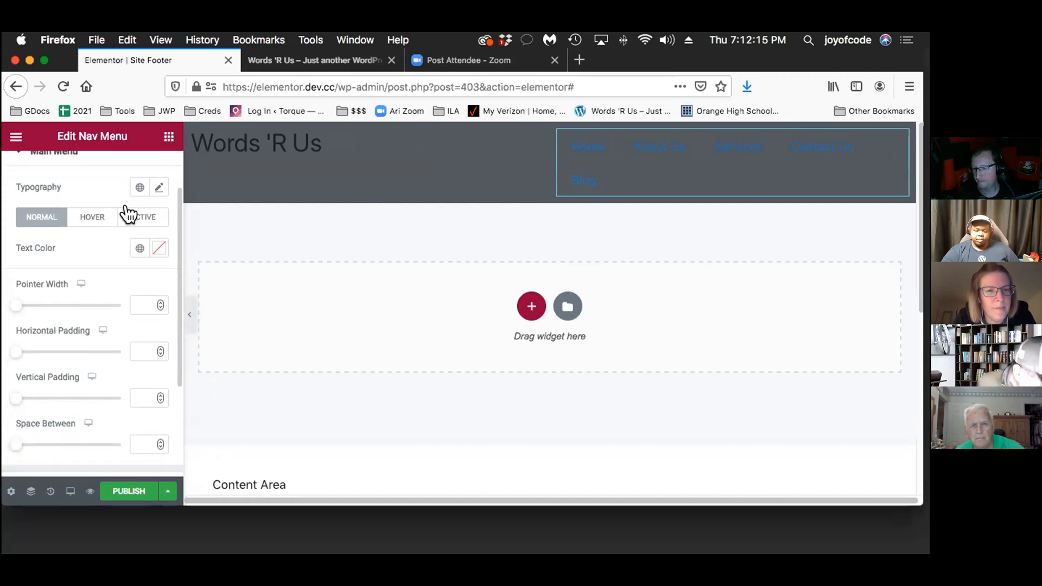
scroll(129, 213, "up", 5)
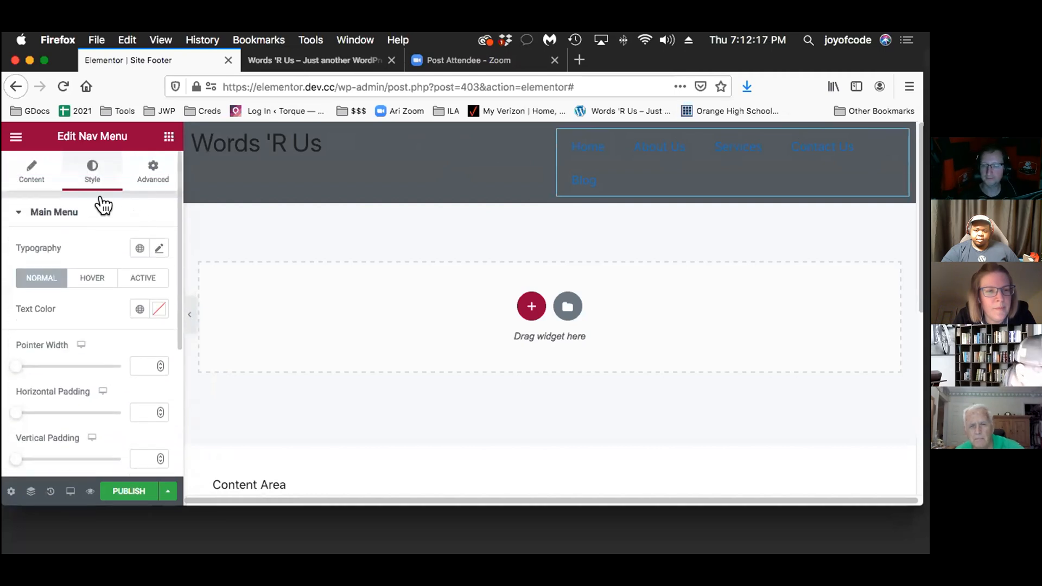
left_click(103, 206)
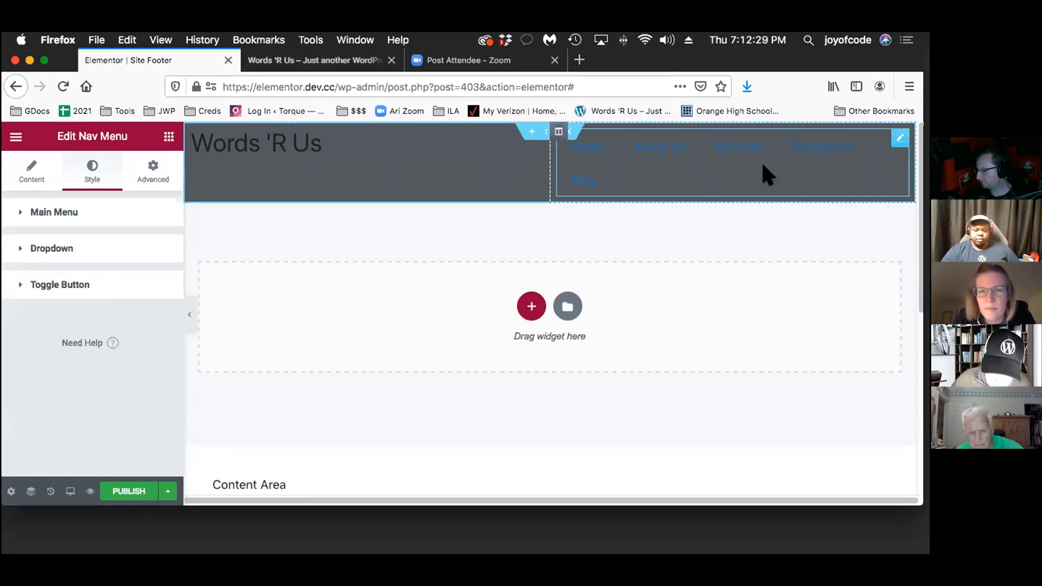
Publish the header template with a display condition that includes the Entire Site
left_click(126, 485)
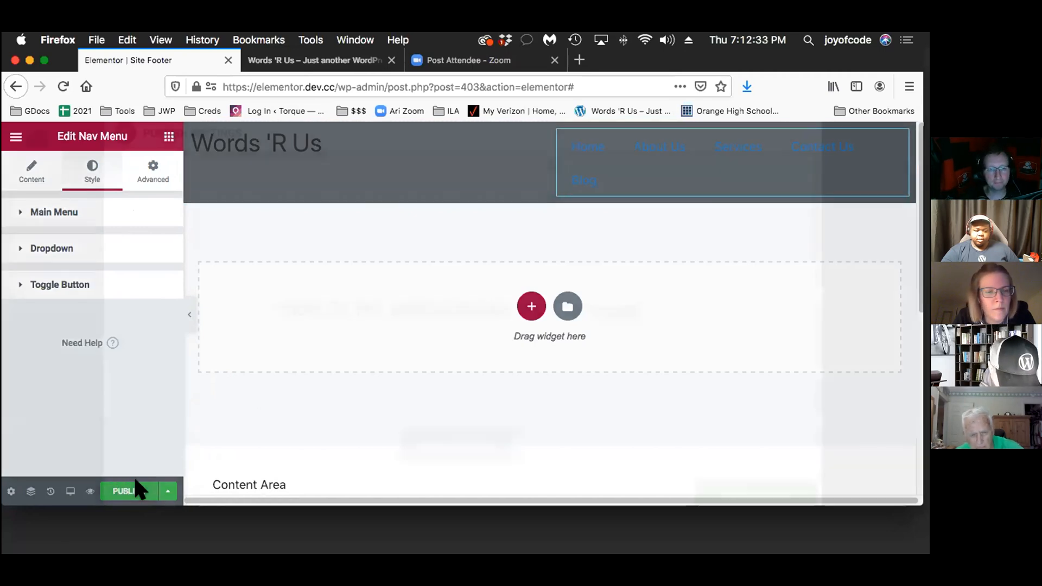
scroll(706, 411, "down", 2)
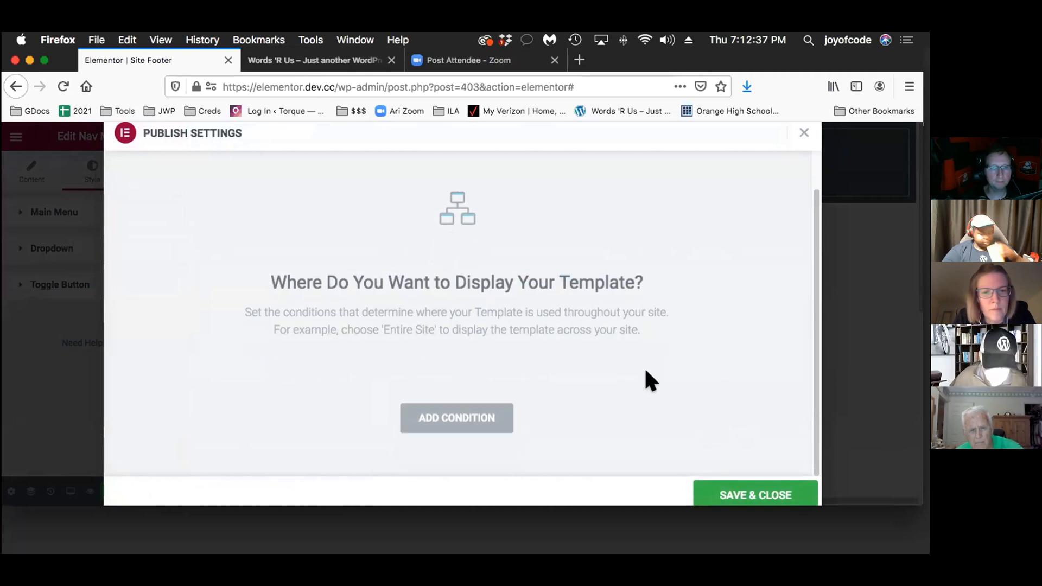
left_click(462, 413)
scroll(636, 362, "down", 1)
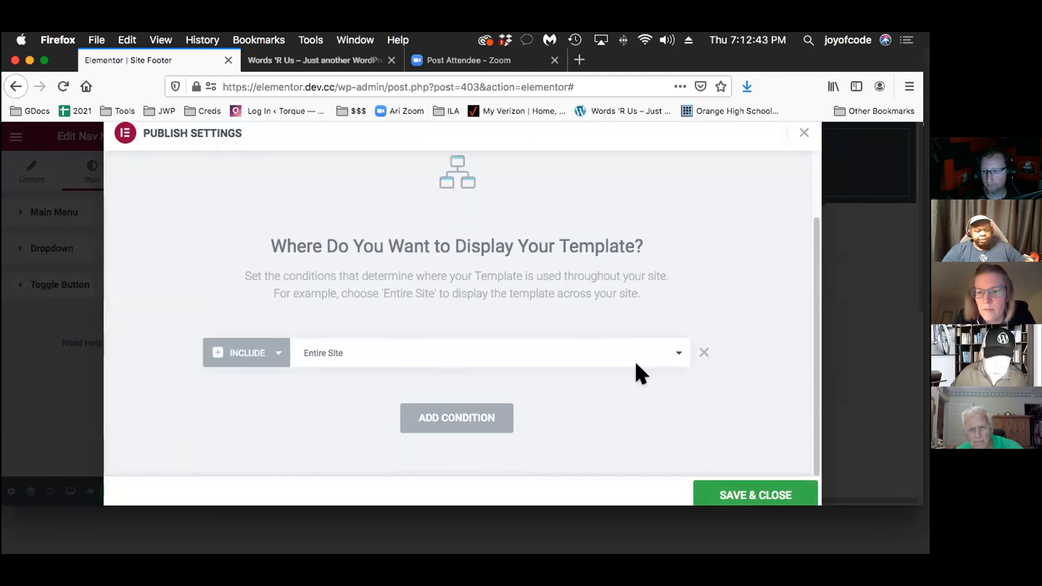
left_click(635, 345)
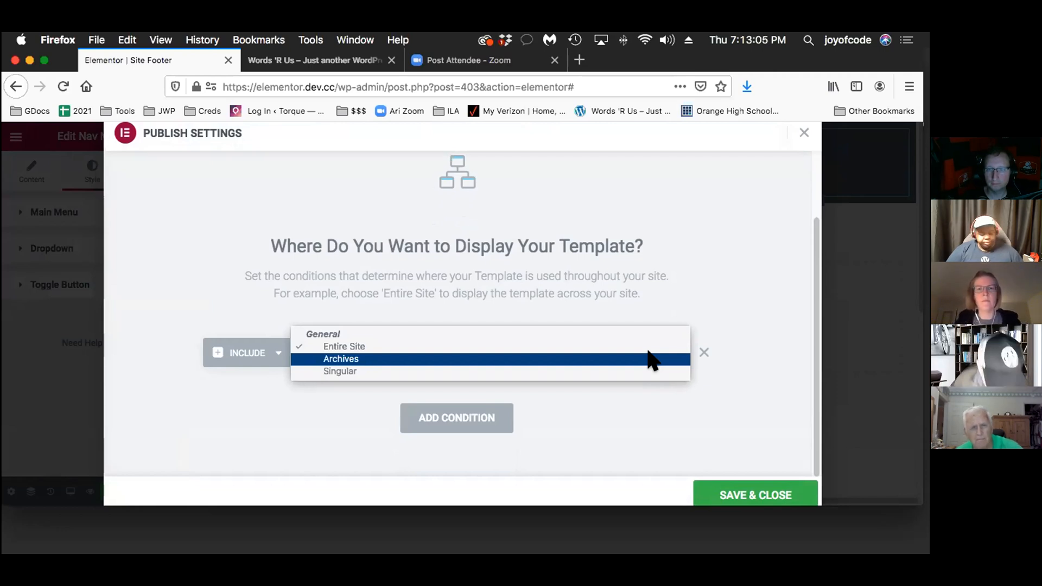
left_click(637, 346)
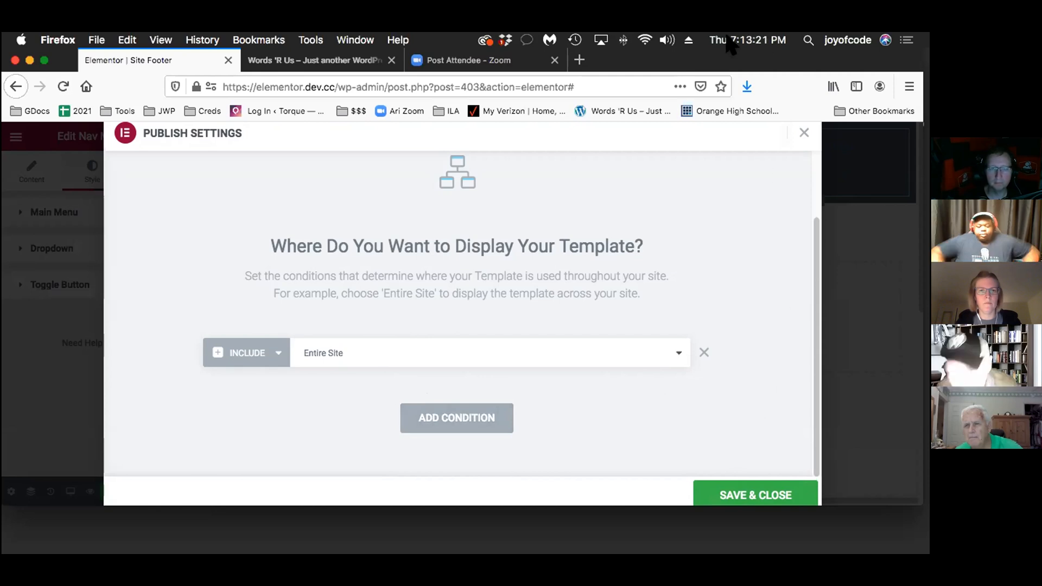
left_click_drag(42, 50, 7, 36)
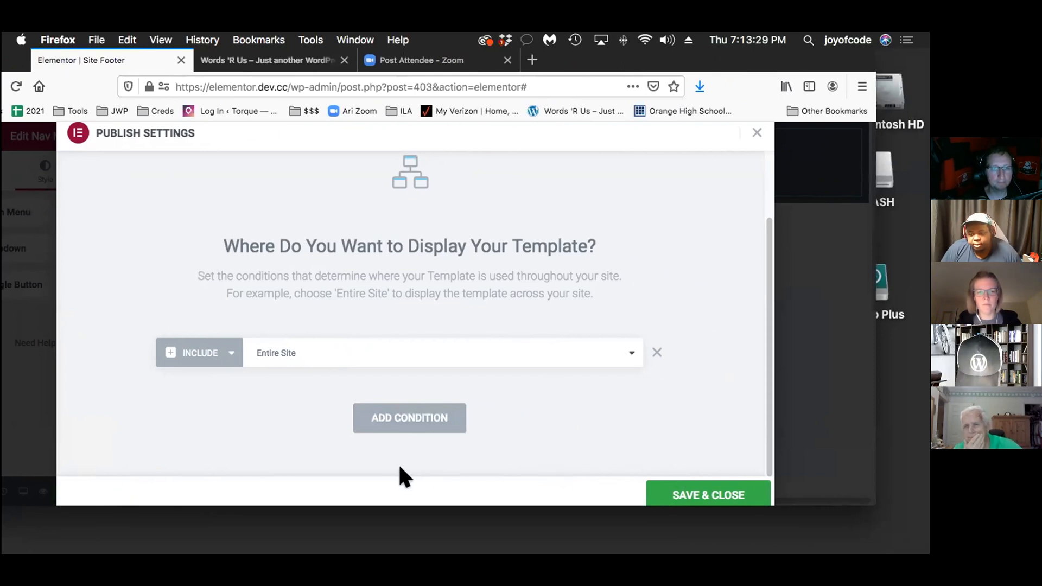
left_click(679, 480)
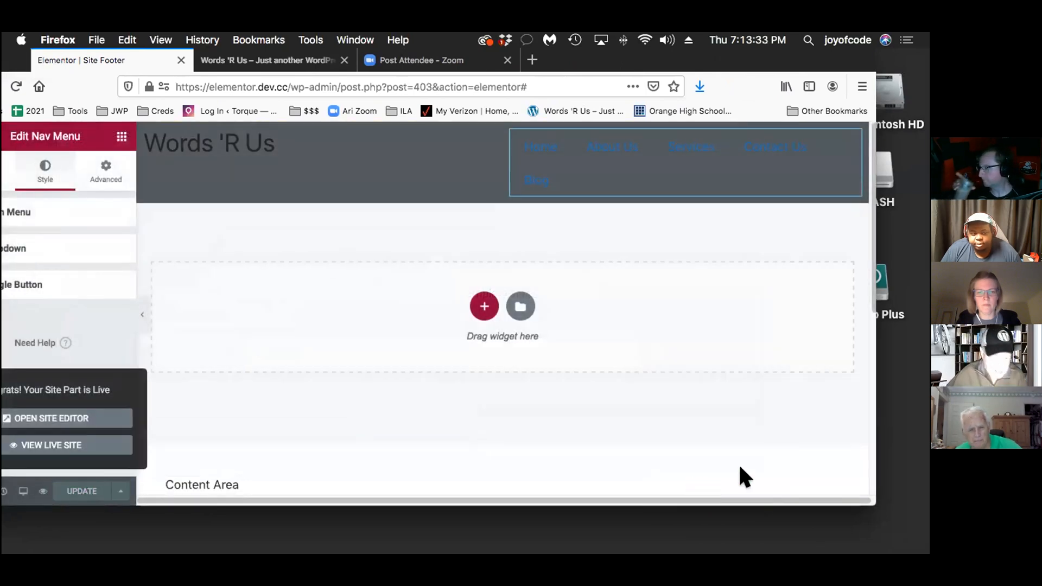
Reload the Home page preview and visit the About Us page to check the published header, returning to Home
left_click(266, 59)
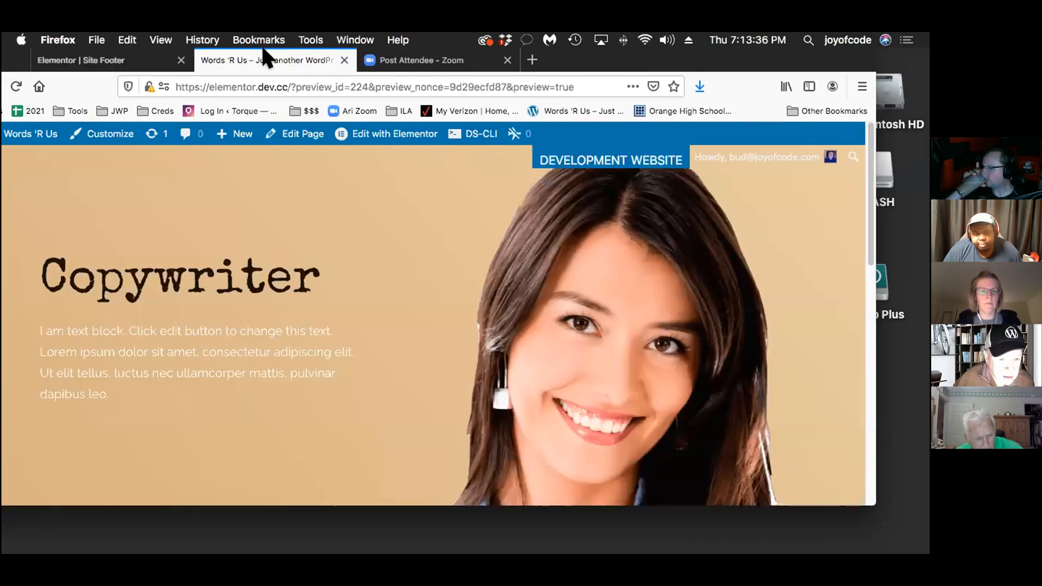
left_click(13, 85)
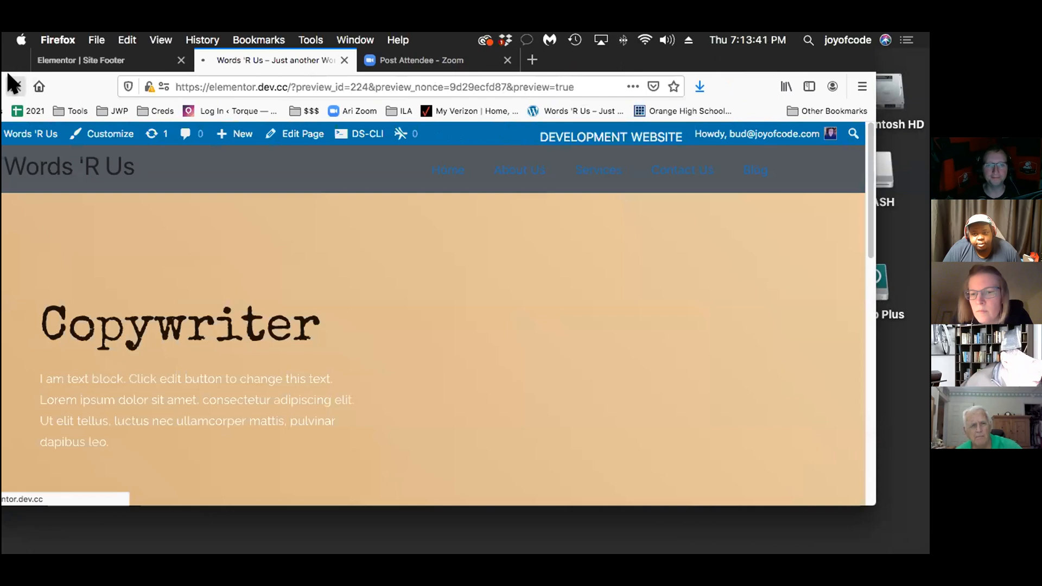
left_click_drag(21, 57, 91, 51)
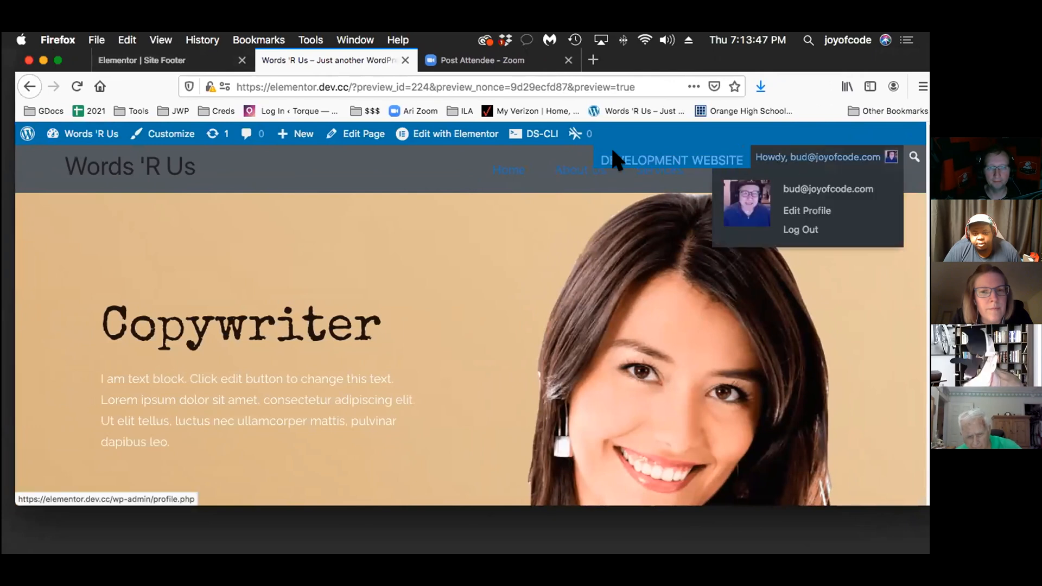
left_click(527, 154)
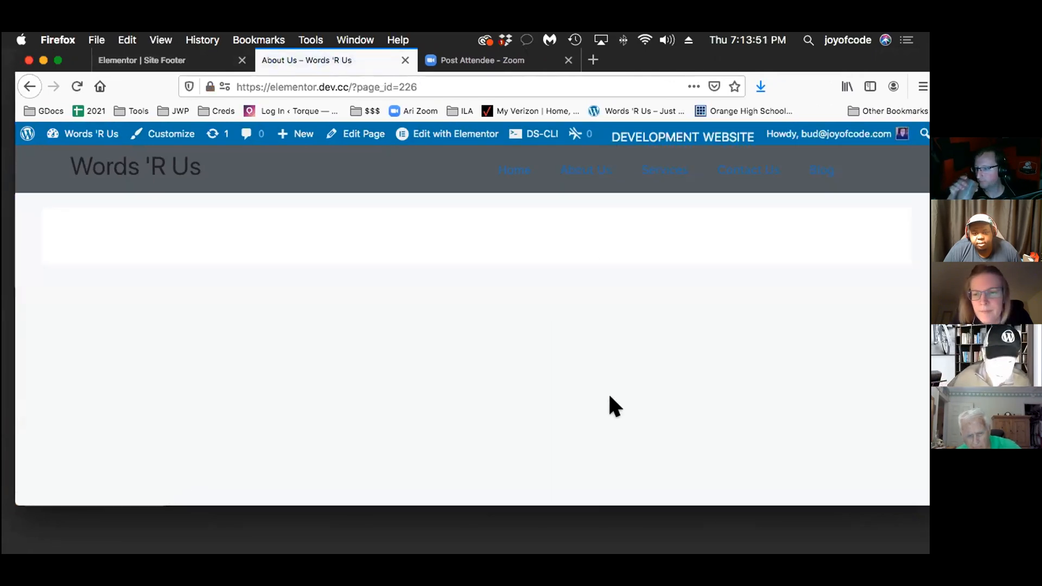
left_click(27, 86)
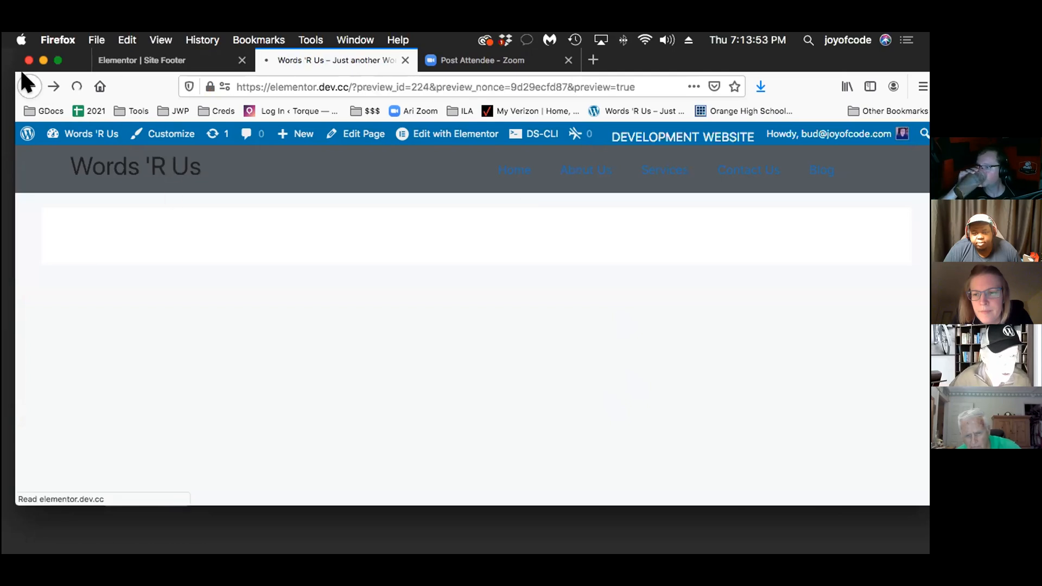
Exit the header template's editor to the WordPress dashboard and open the Theme Builder template list
left_click(159, 58)
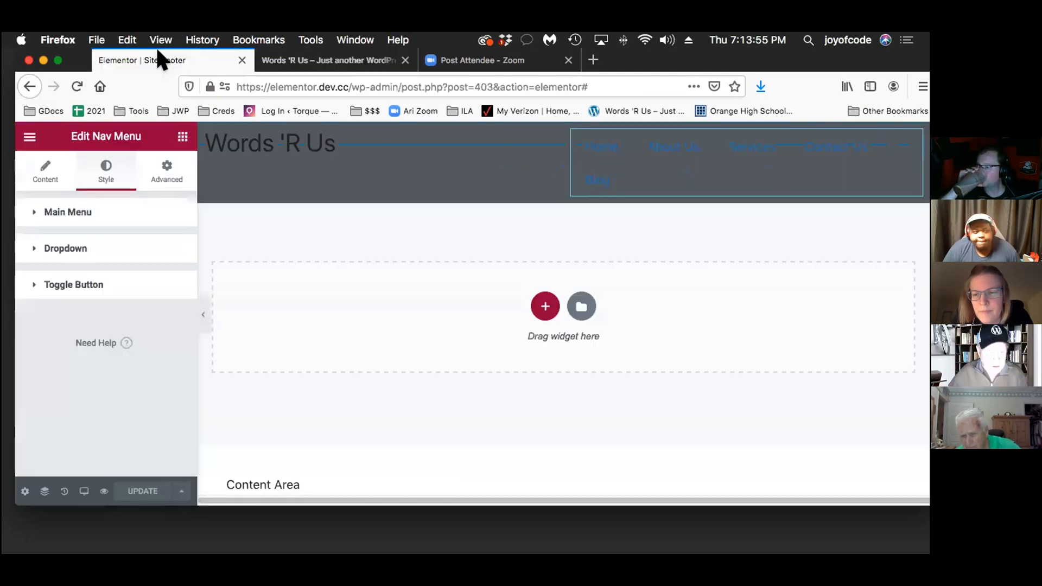
left_click(23, 135)
left_click(100, 383)
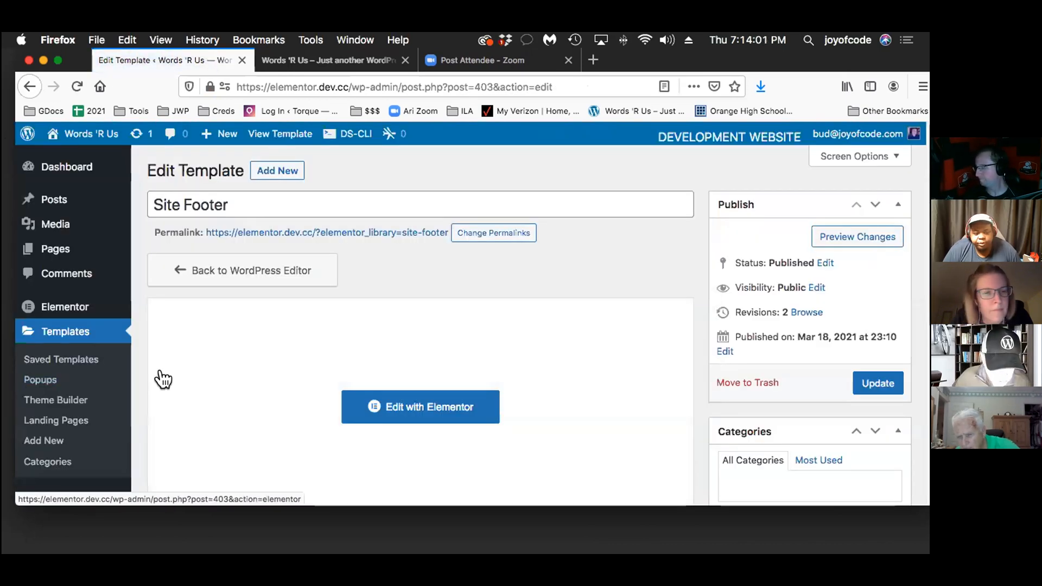
scroll(163, 377, "down", 2)
scroll(90, 375, "down", 2)
scroll(91, 376, "down", 1)
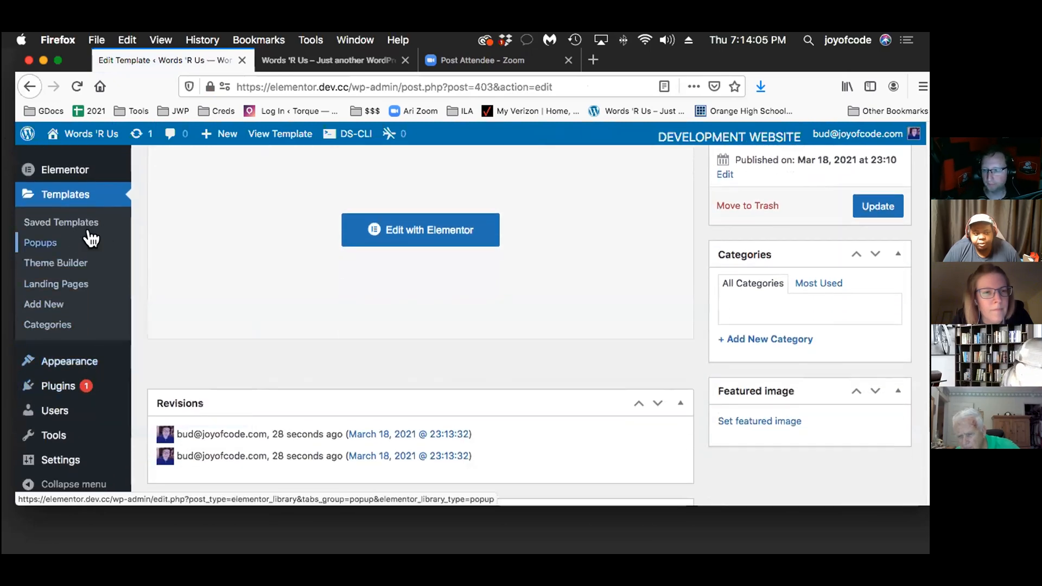
left_click(57, 261)
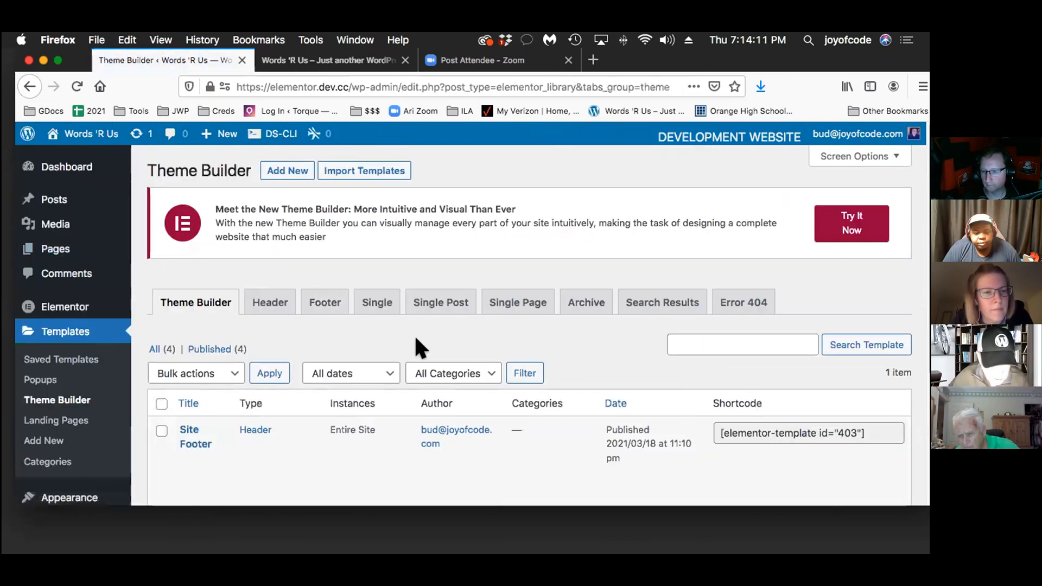
Create a new template of type Footer named "Site Footer"
left_click(276, 170)
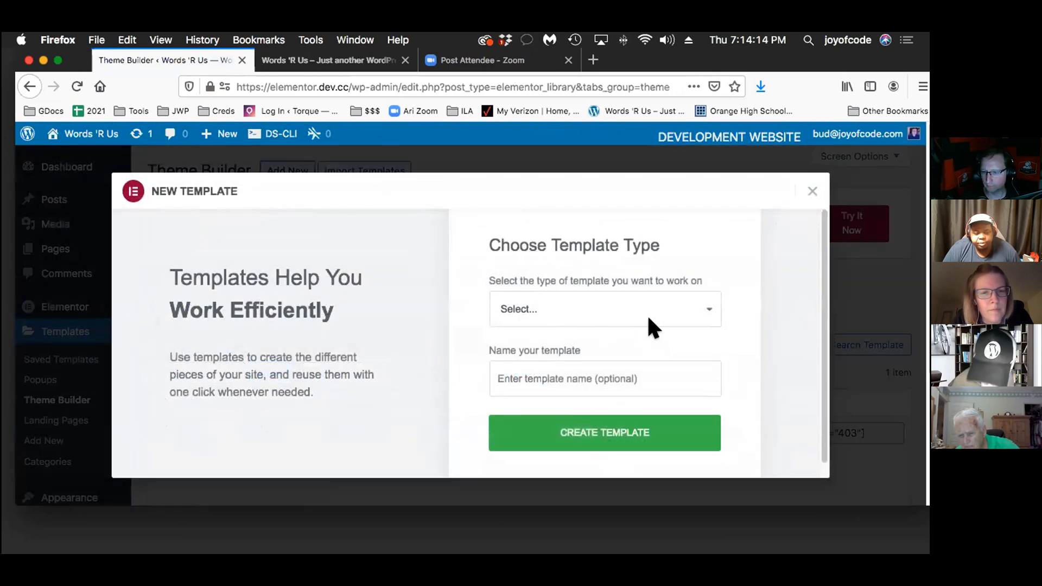
left_click(621, 300)
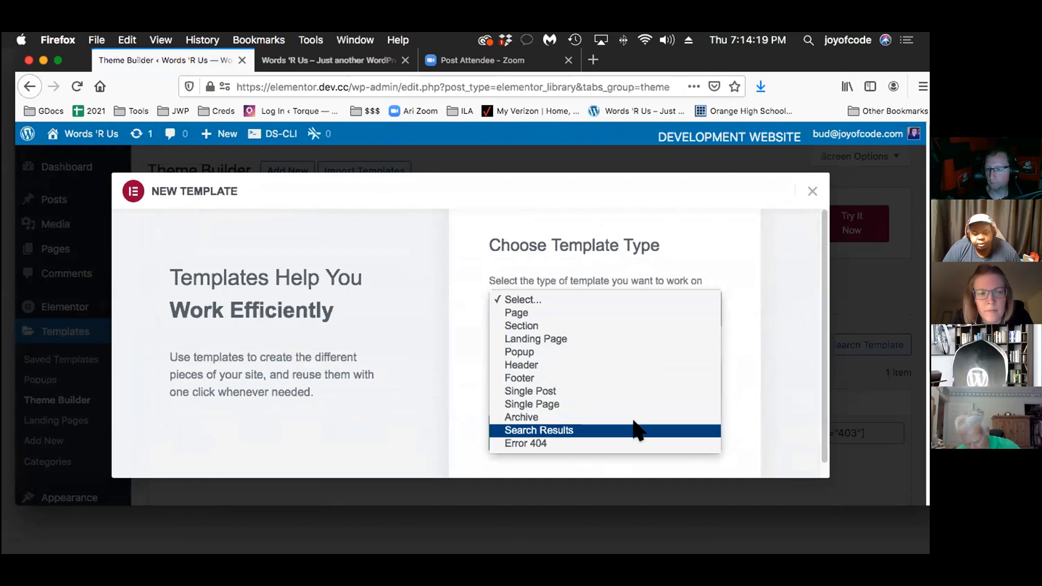
left_click(632, 377)
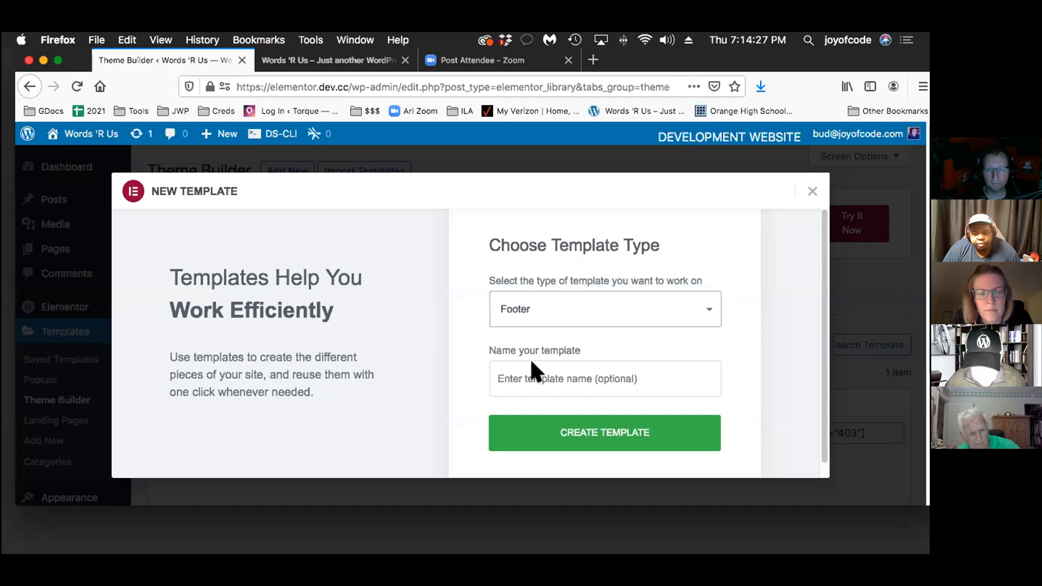
left_click(520, 371)
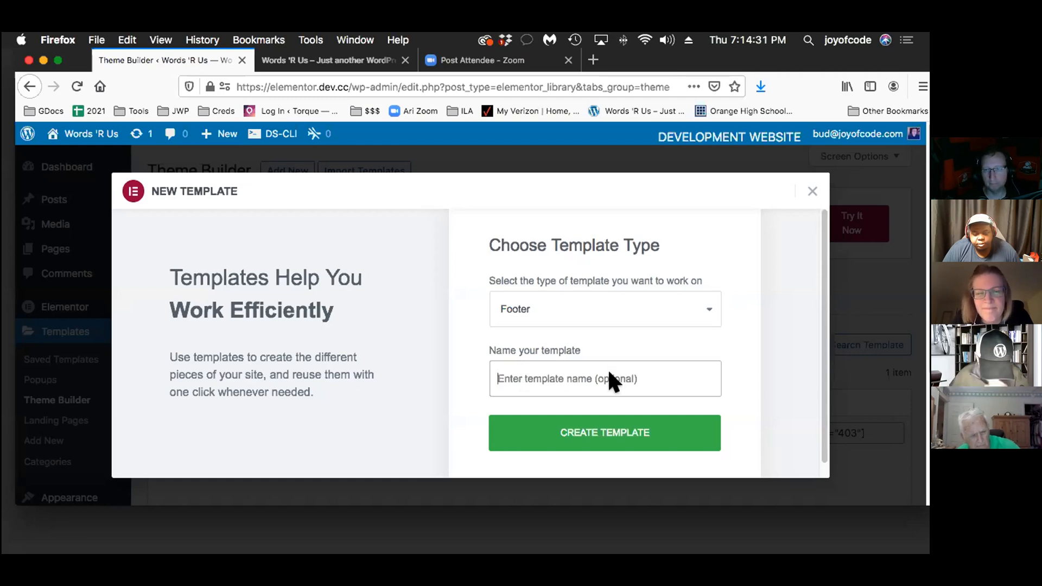
type("Site")
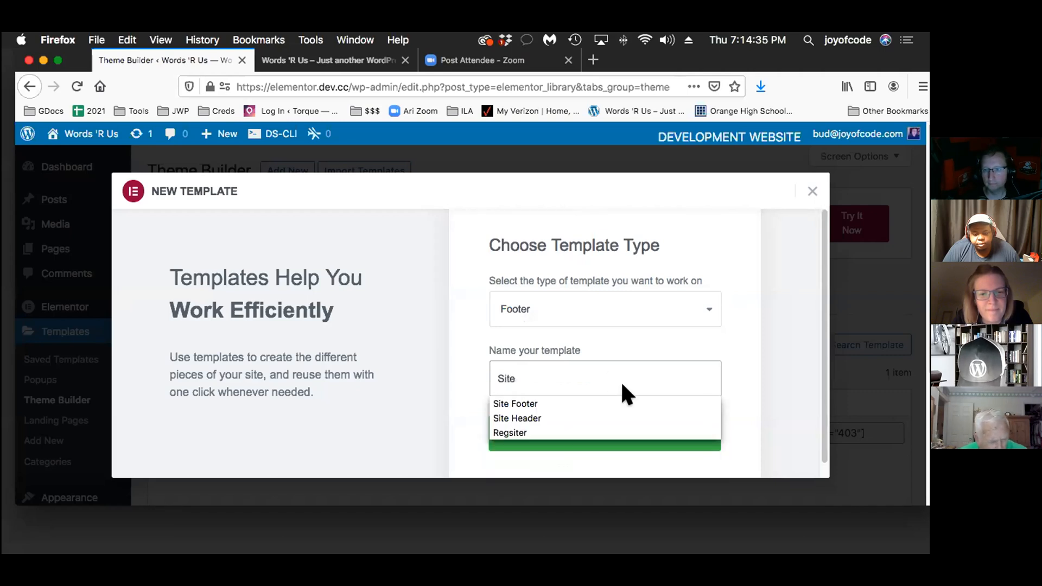
key("Down")
key("Return")
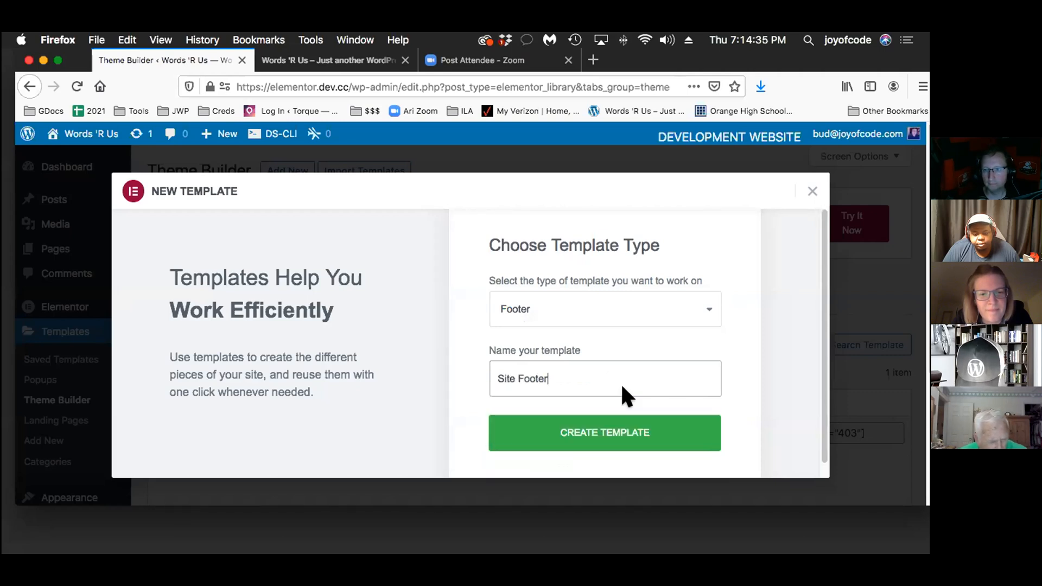
left_click(616, 426)
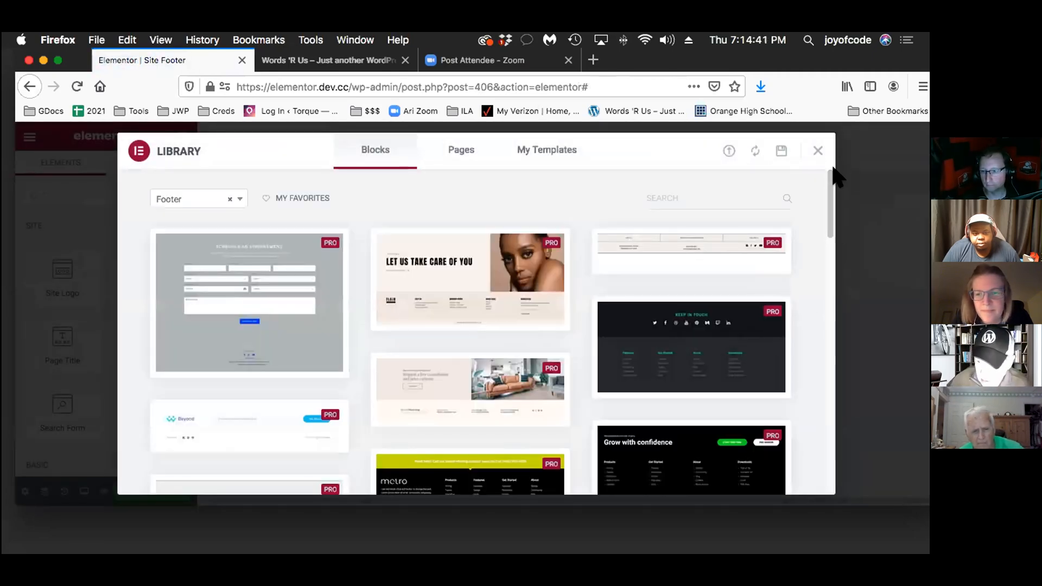
Dismiss the block library without inserting a footer and add a section with two equal columns
left_click(814, 147)
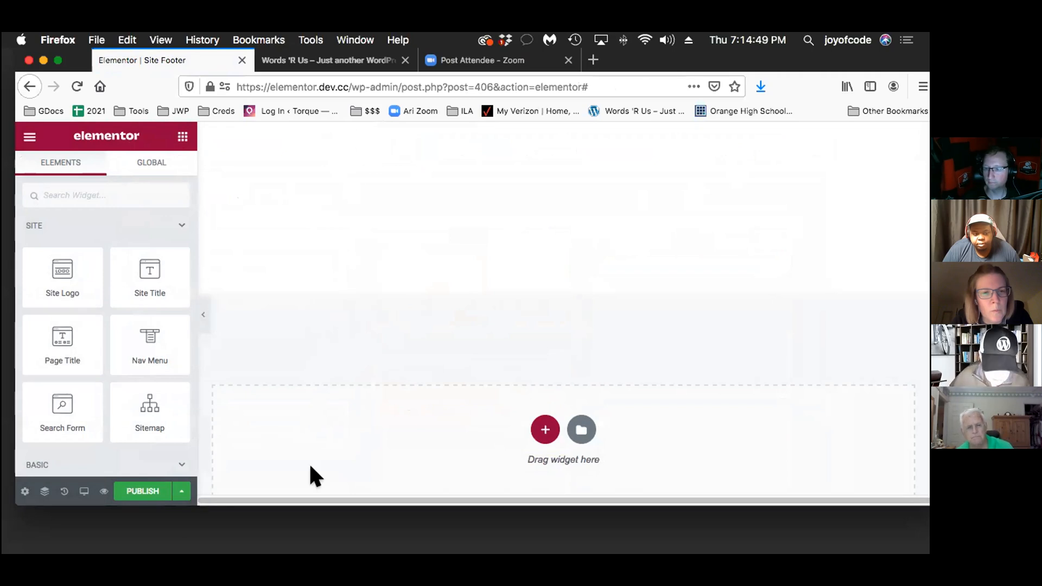
left_click(531, 427)
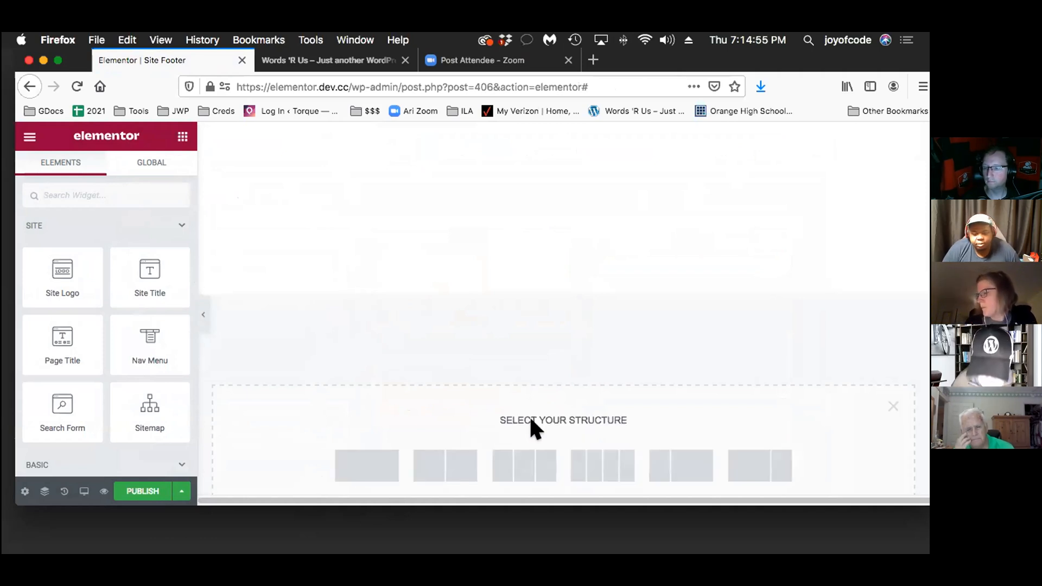
left_click(437, 461)
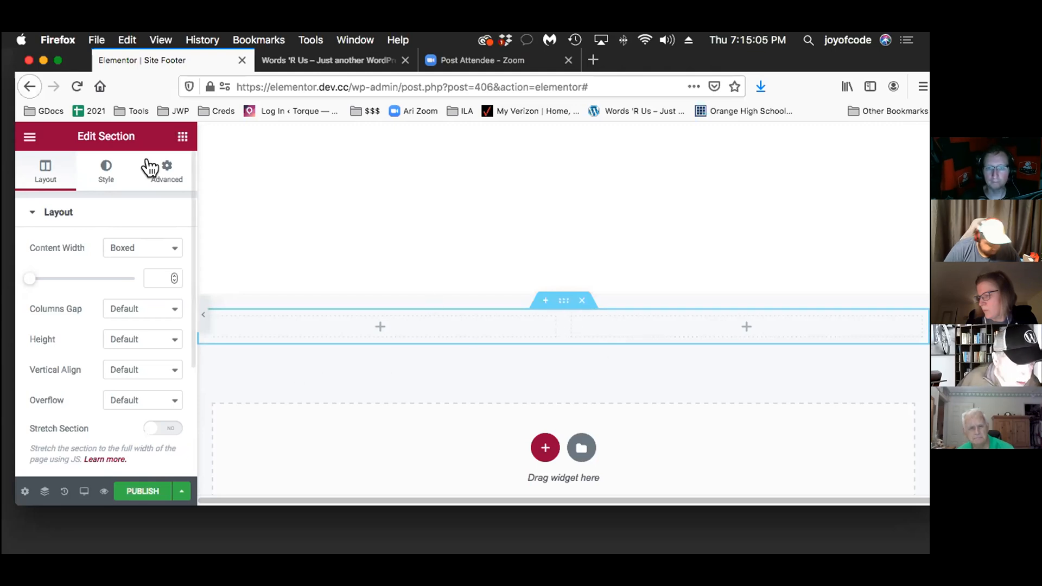
Add the global Socials widget to the footer section's first column and unlink it from global
left_click(161, 131)
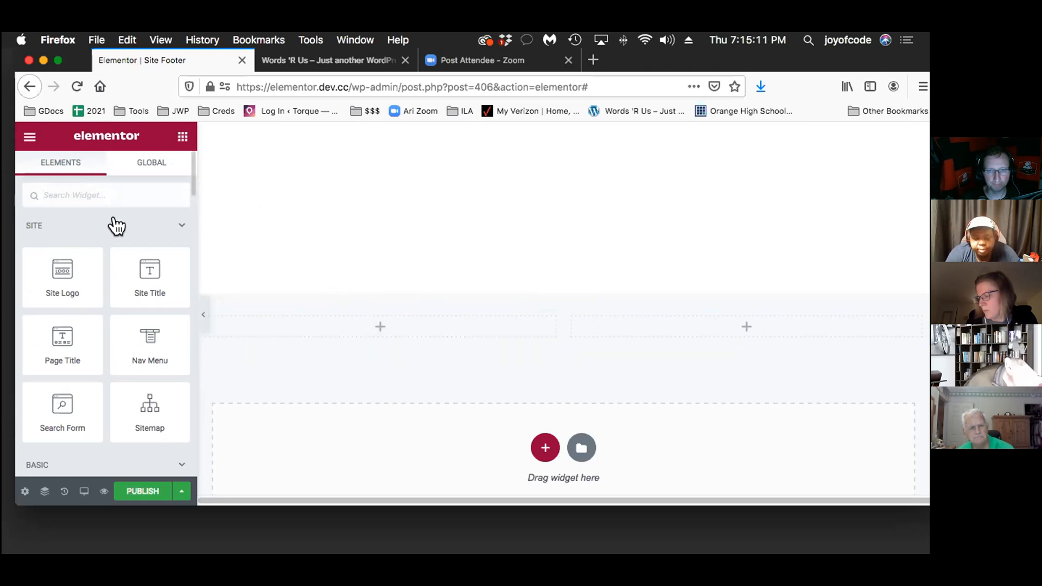
left_click(138, 157)
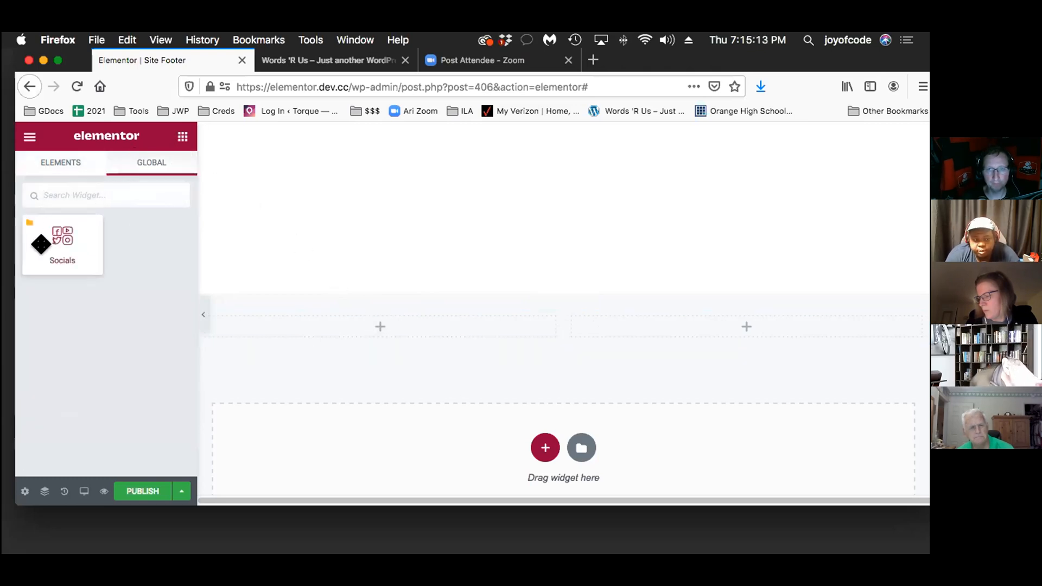
left_click_drag(52, 224, 399, 310)
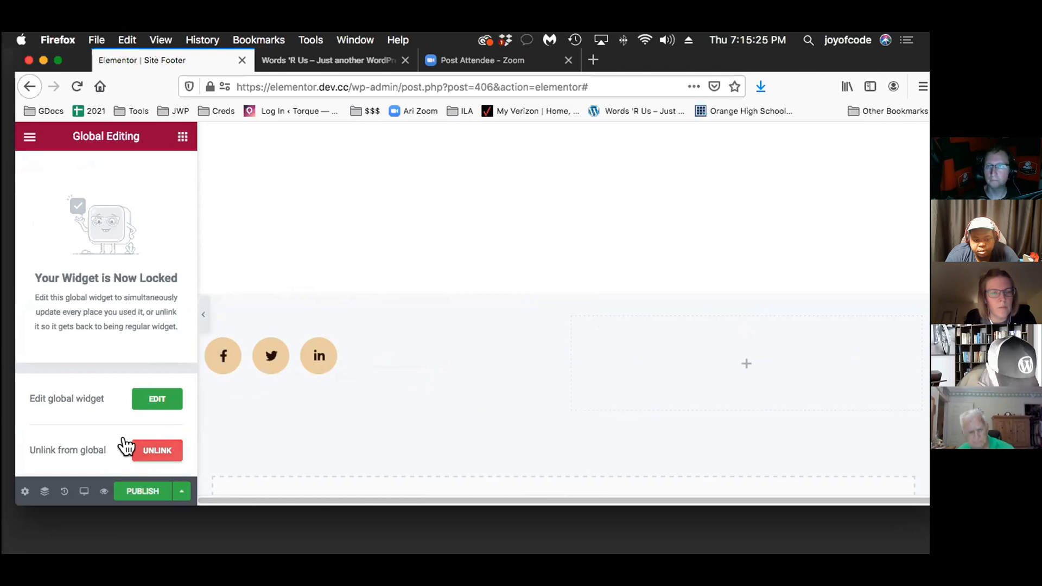
left_click(142, 450)
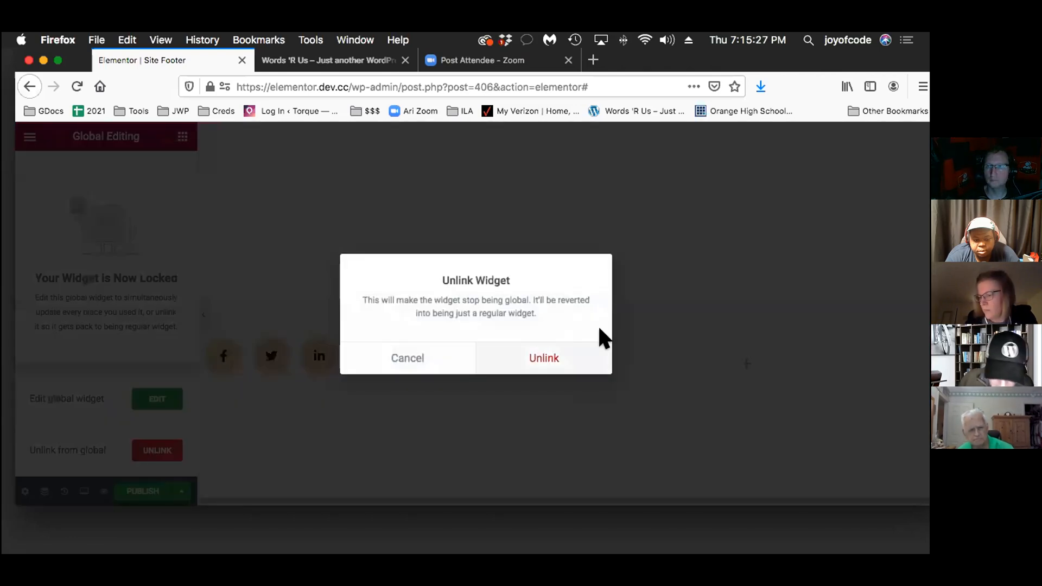
left_click(552, 350)
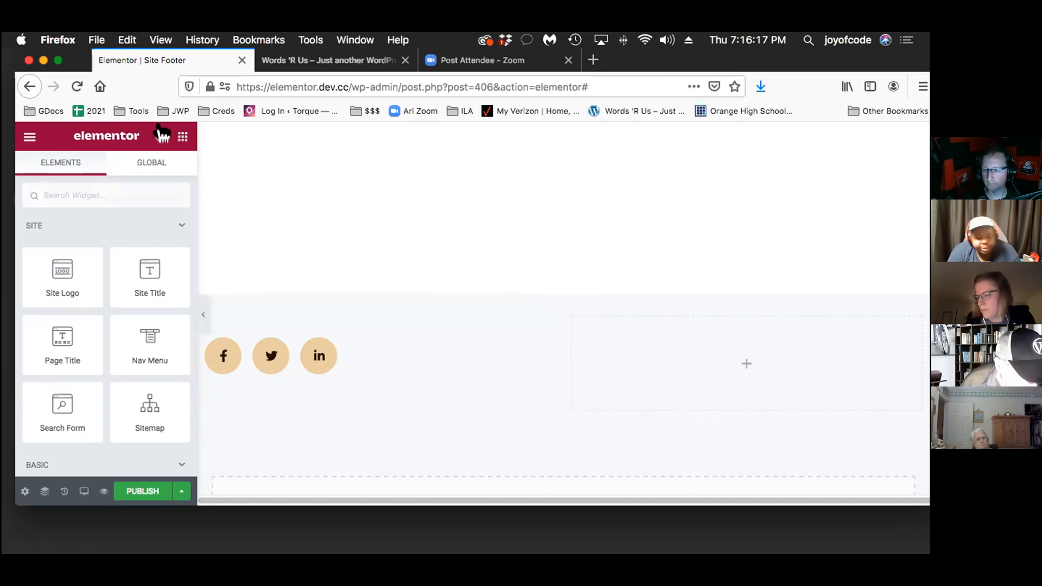
Add a Text Editor widget with its placeholder text to the footer section's empty second column
scroll(136, 283, "down", 5)
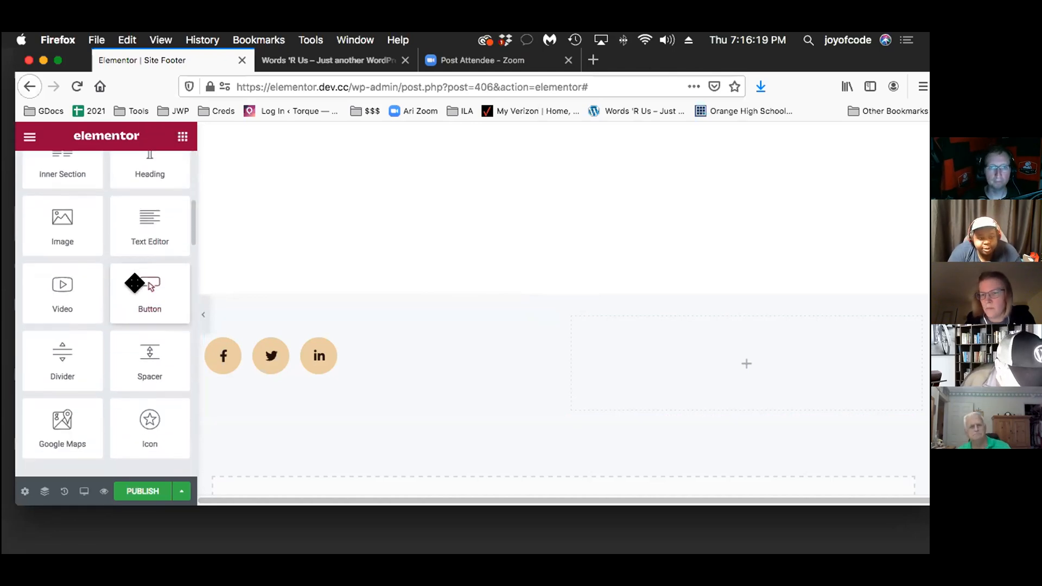
left_click_drag(130, 396, 774, 344)
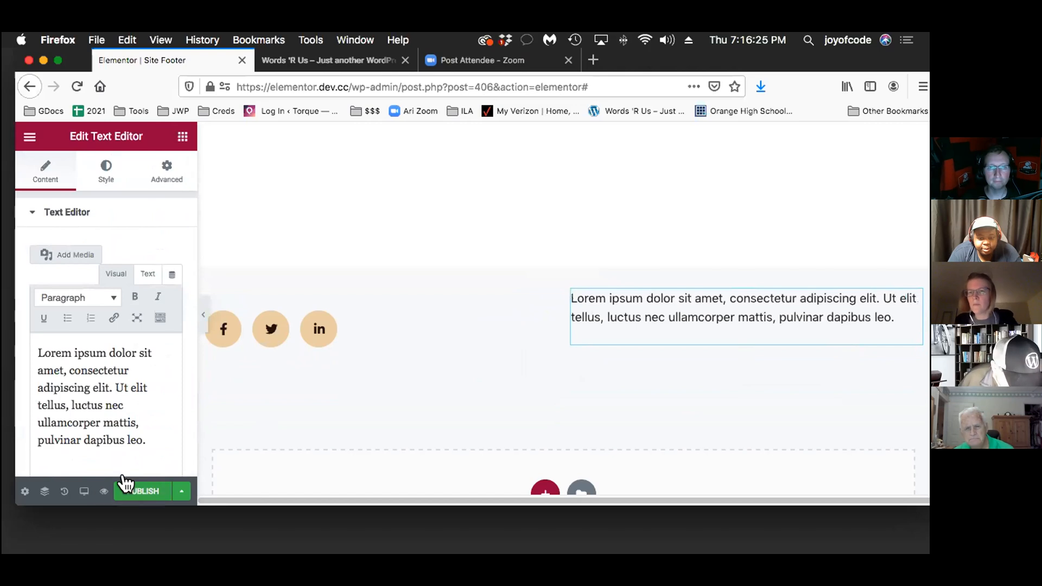
Publish the footer template with the display condition Include Entire Site
left_click(142, 488)
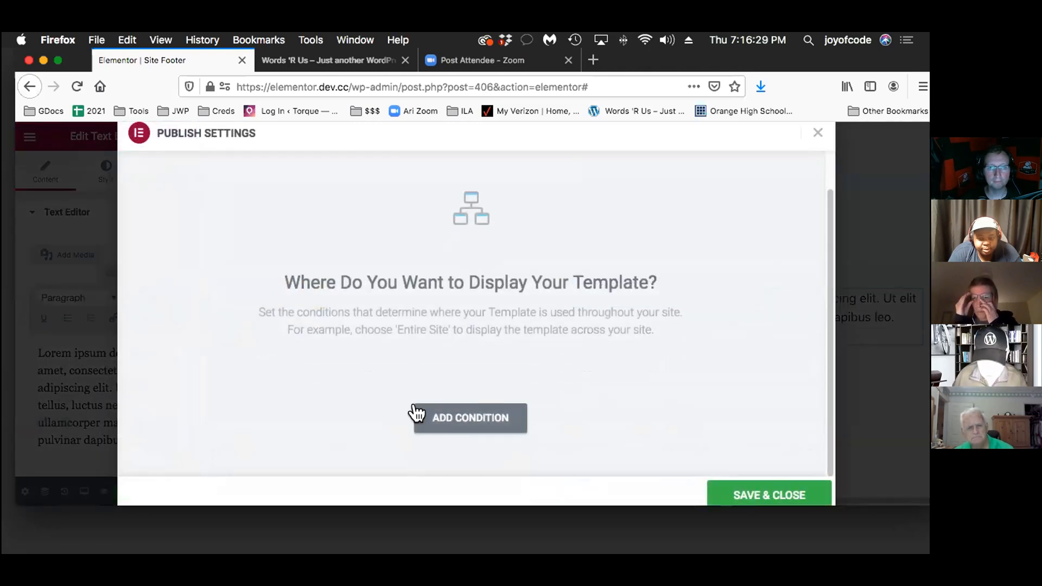
left_click(448, 415)
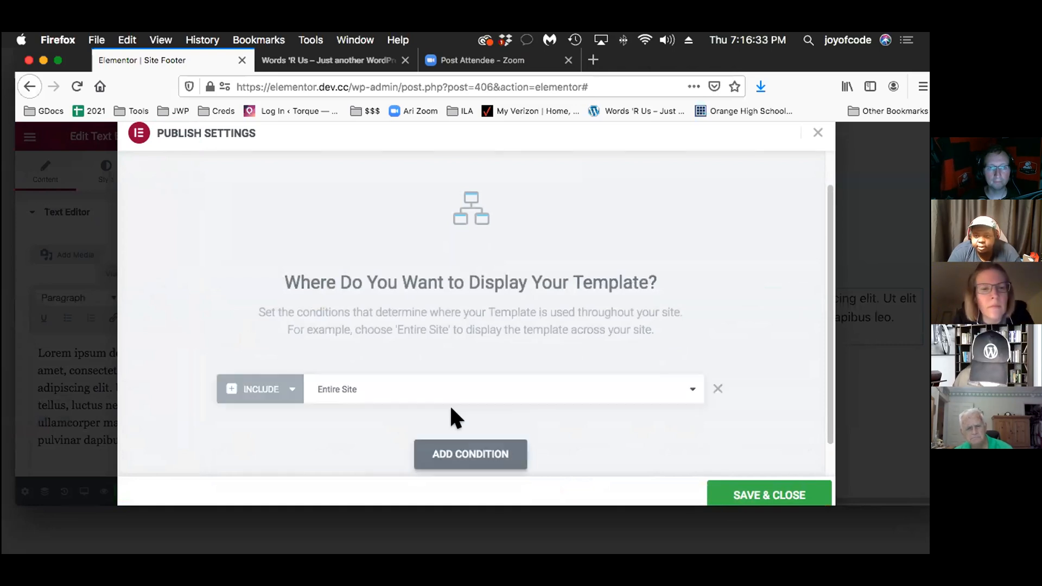
left_click(551, 382)
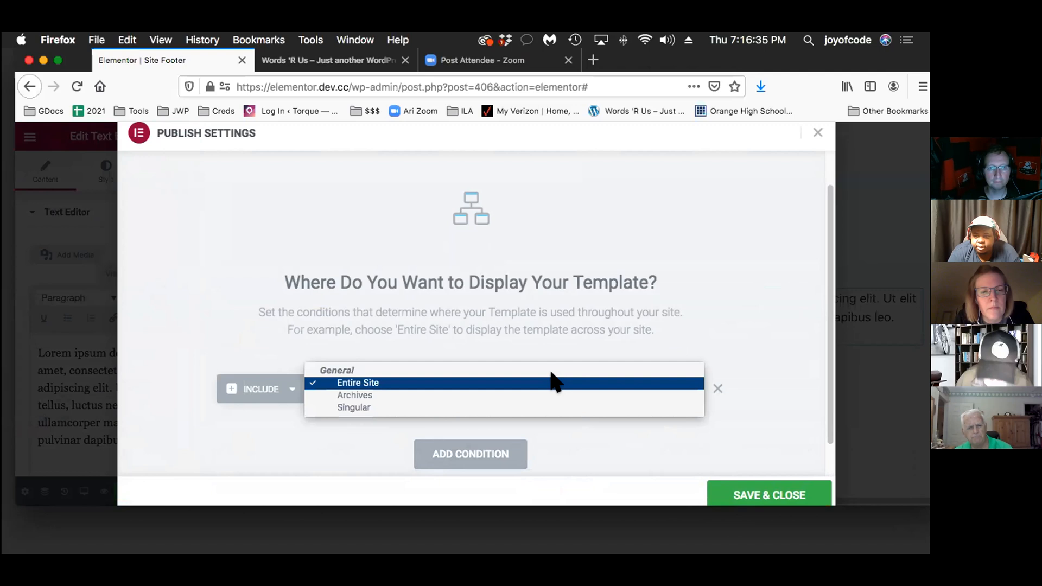
left_click(564, 381)
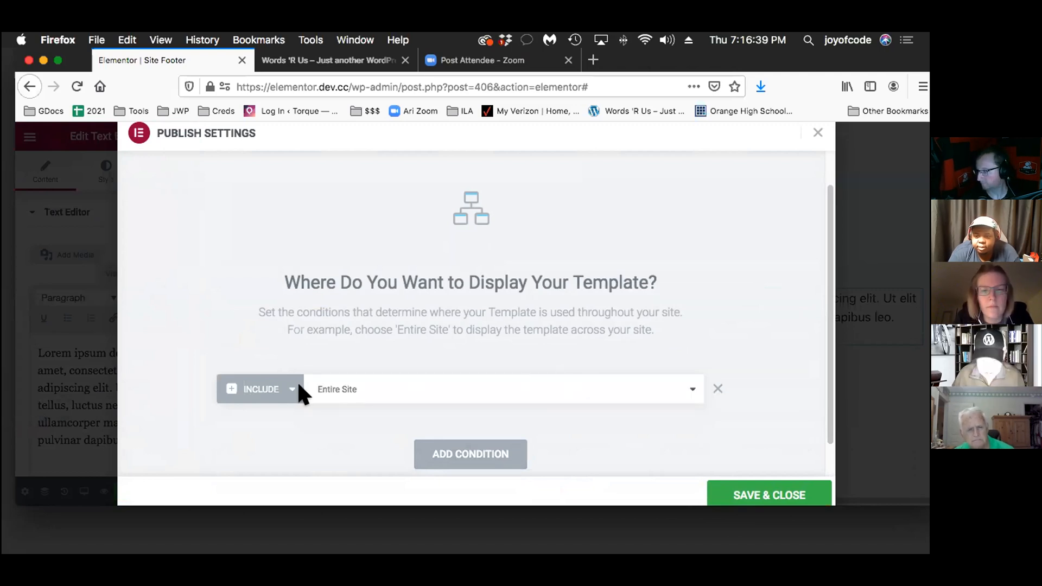
scroll(775, 411, "down", 2)
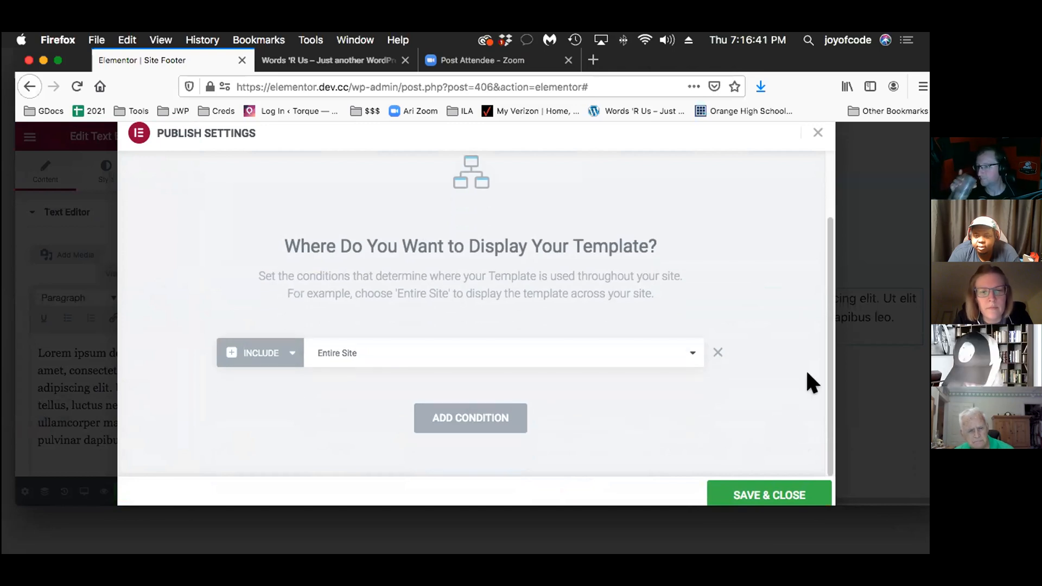
left_click(722, 489)
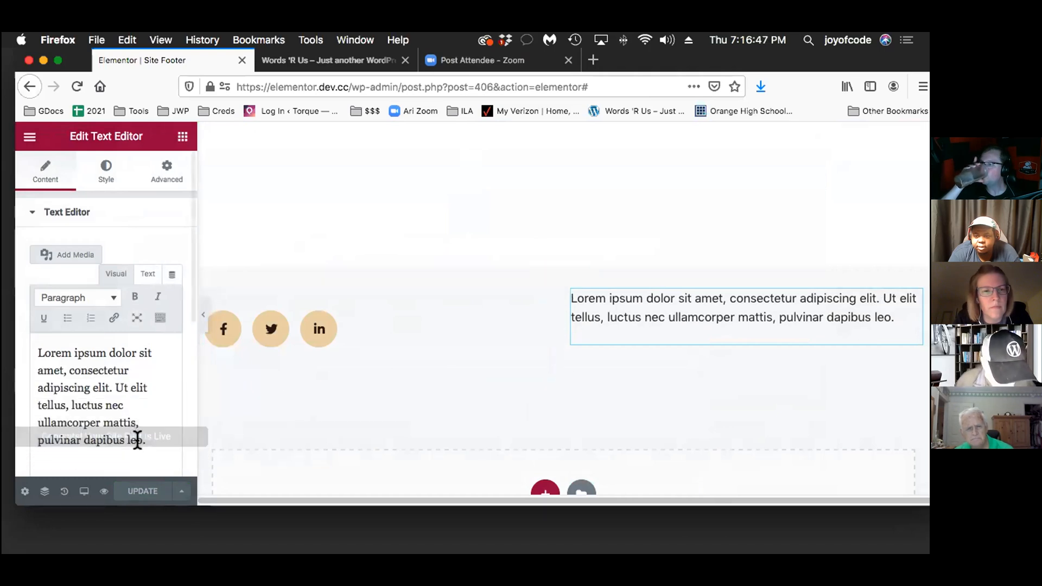
Visit the site's live Home page and check how the published footer appears beneath the page content
left_click(323, 57)
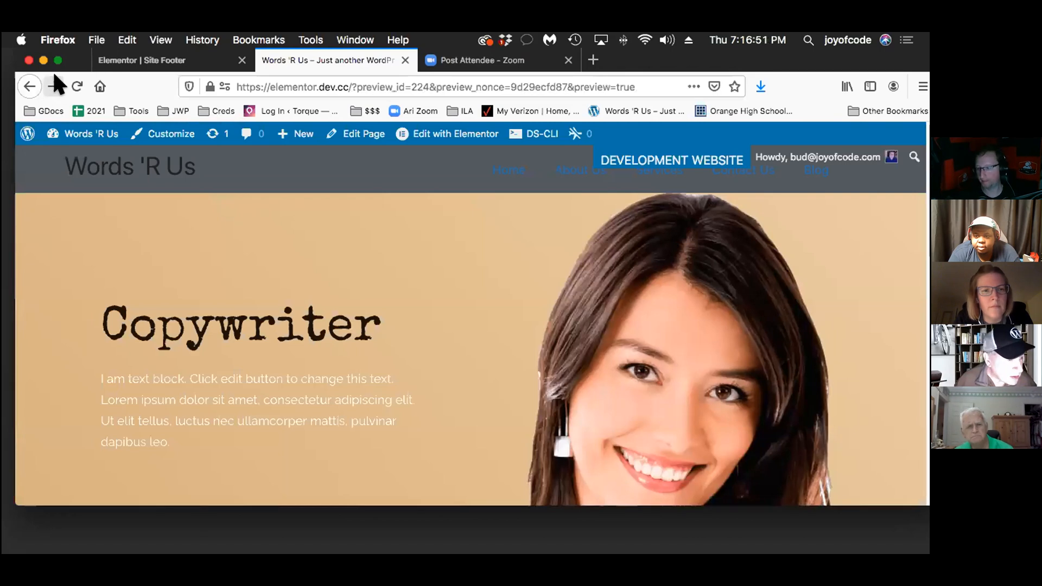
left_click(53, 86)
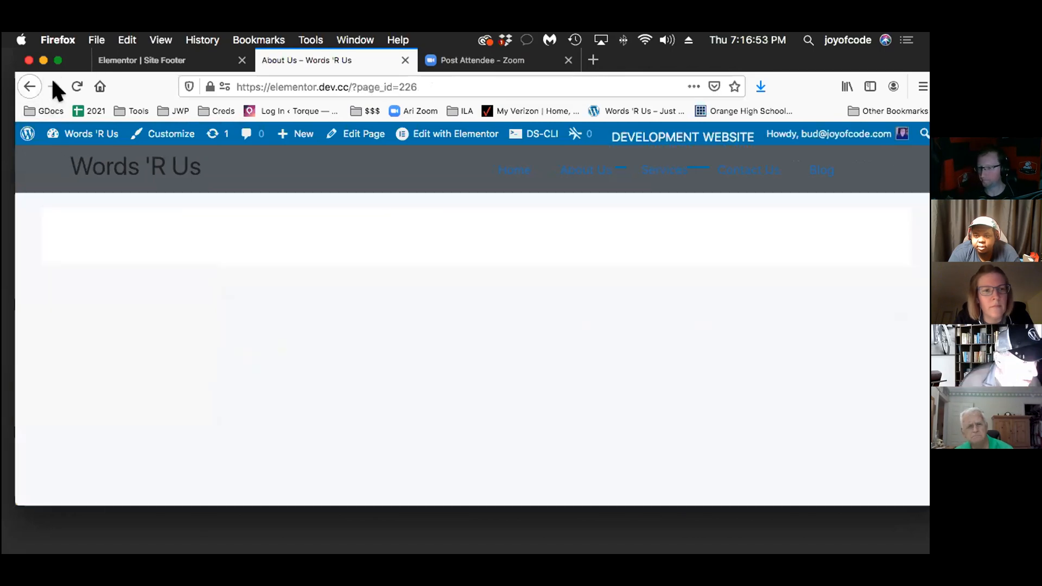
left_click(159, 157)
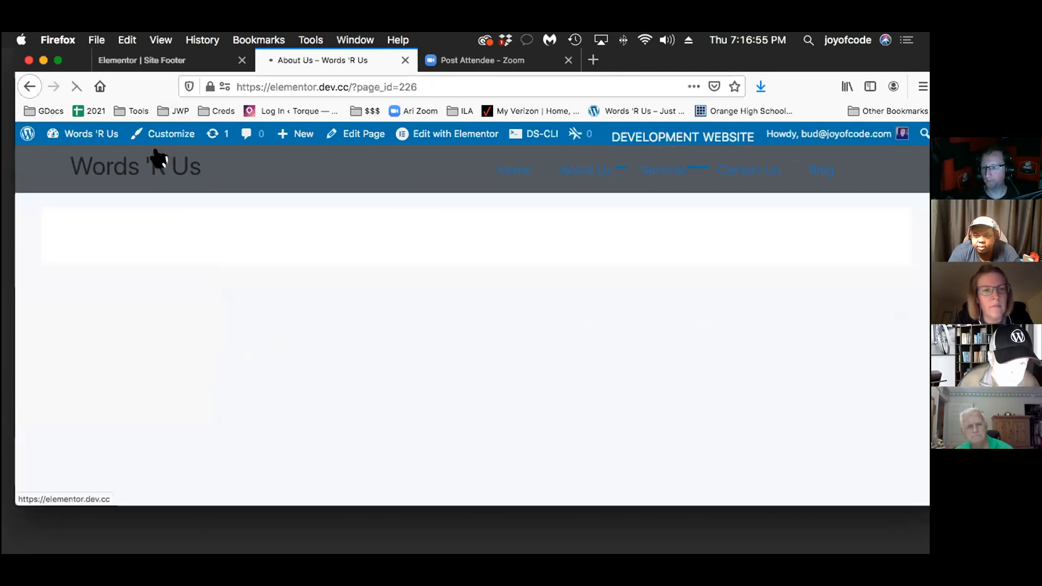
scroll(529, 336, "down", 10)
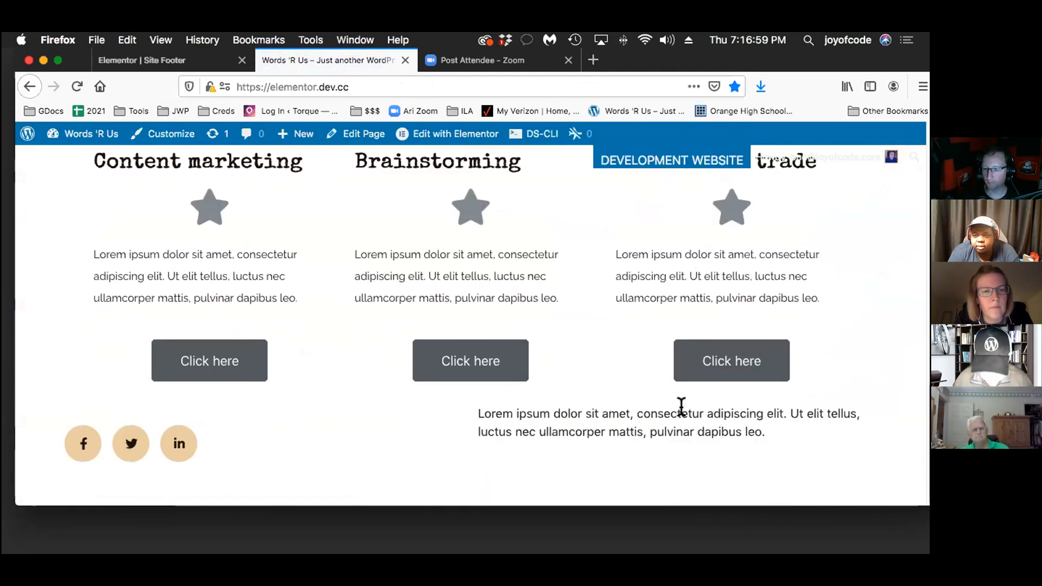
scroll(748, 387, "up", 1)
scroll(747, 386, "down", 1)
scroll(748, 386, "up", 2)
scroll(747, 387, "down", 2)
scroll(646, 408, "up", 10)
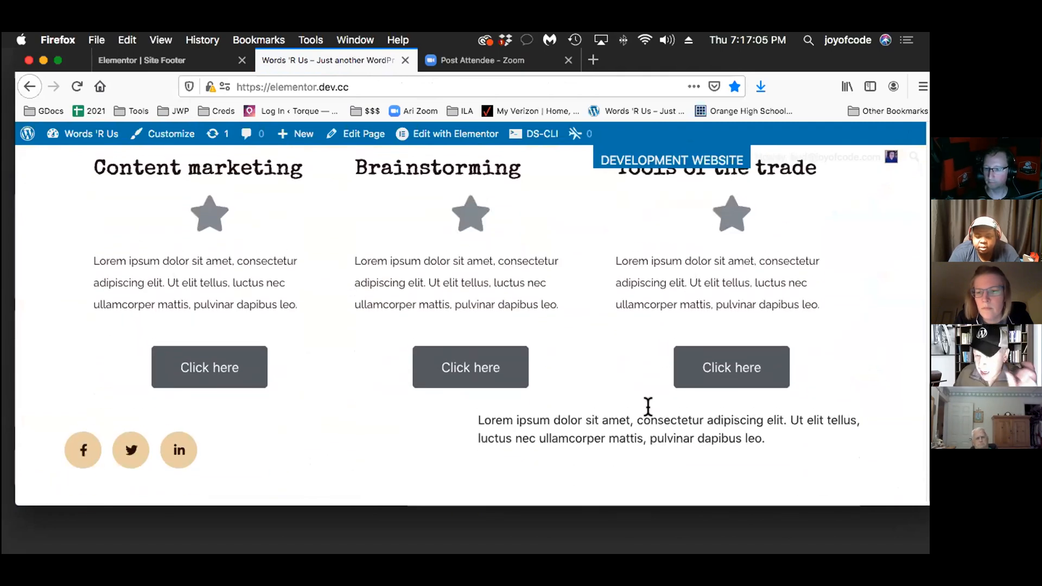
scroll(649, 426, "up", 2)
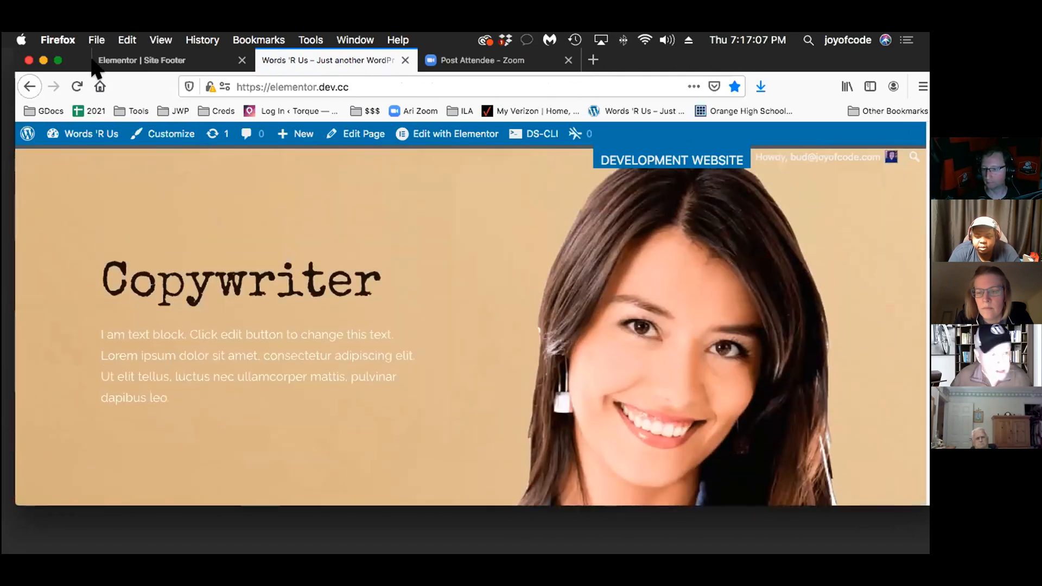
Review the templates offered for editing from the live Home page and open that page in Elementor
left_click(163, 61)
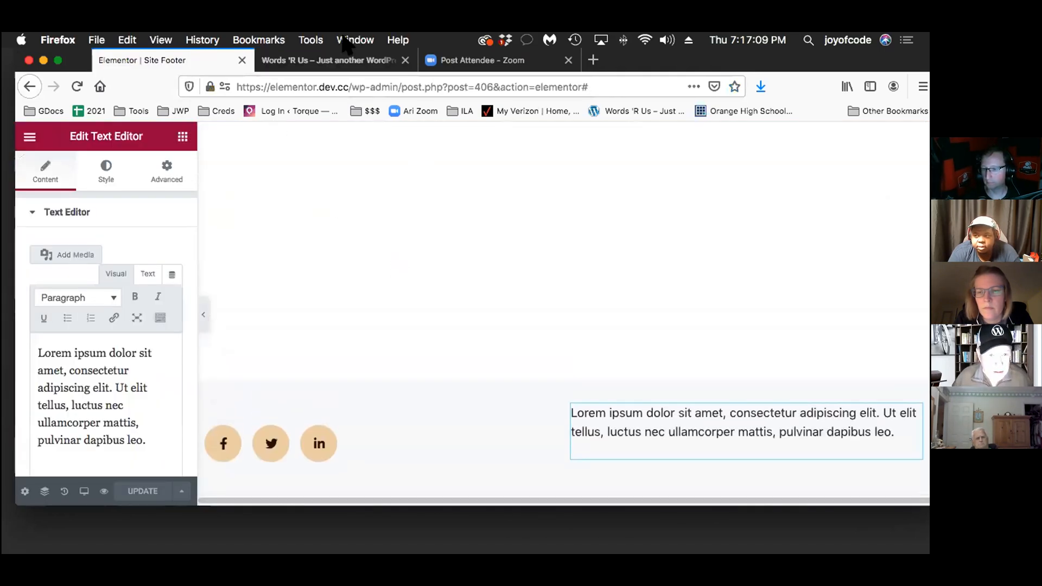
left_click(332, 55)
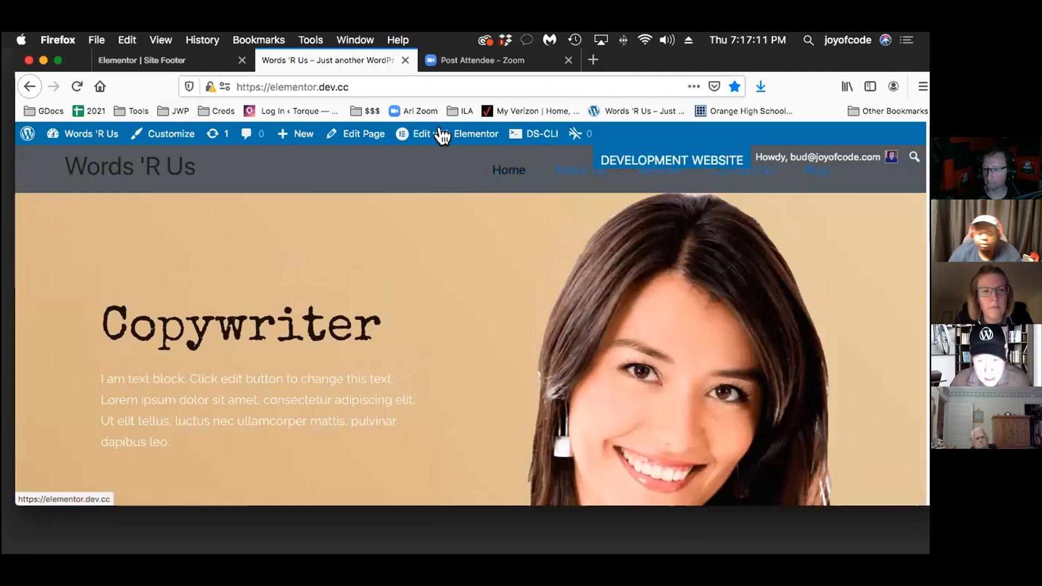
mouse_move(419, 133)
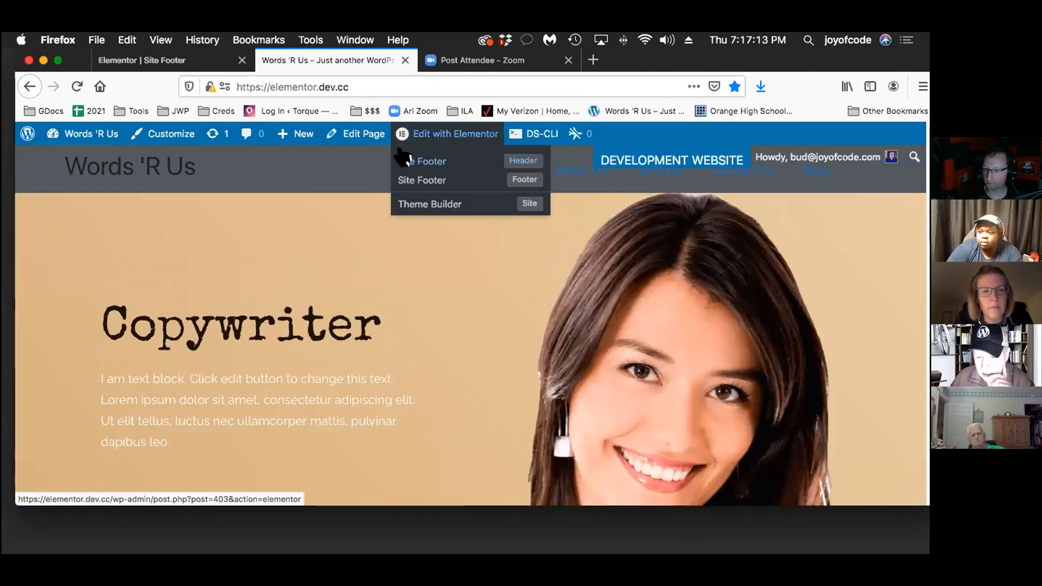
left_click(417, 179)
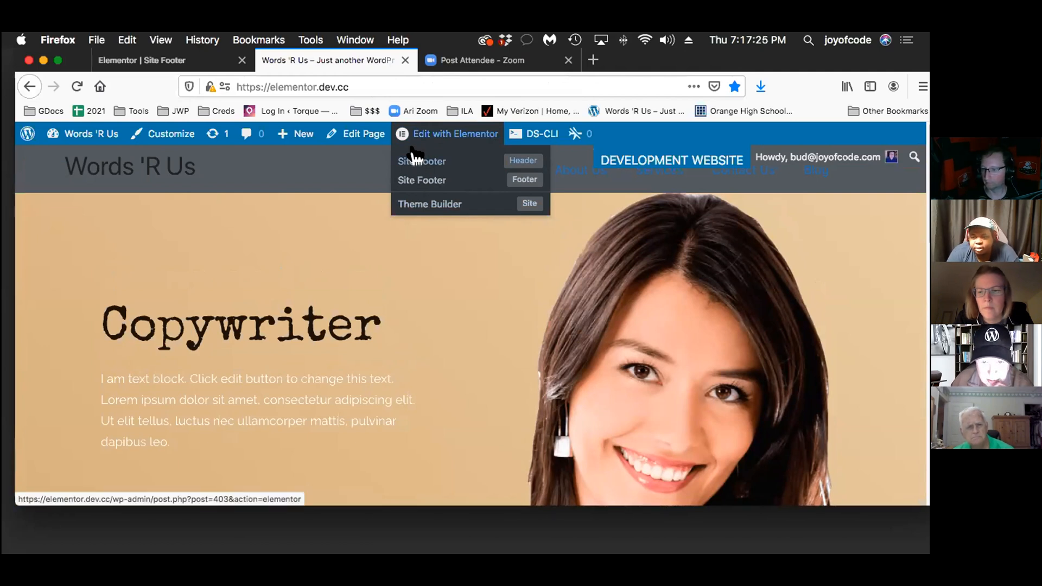
left_click(427, 131)
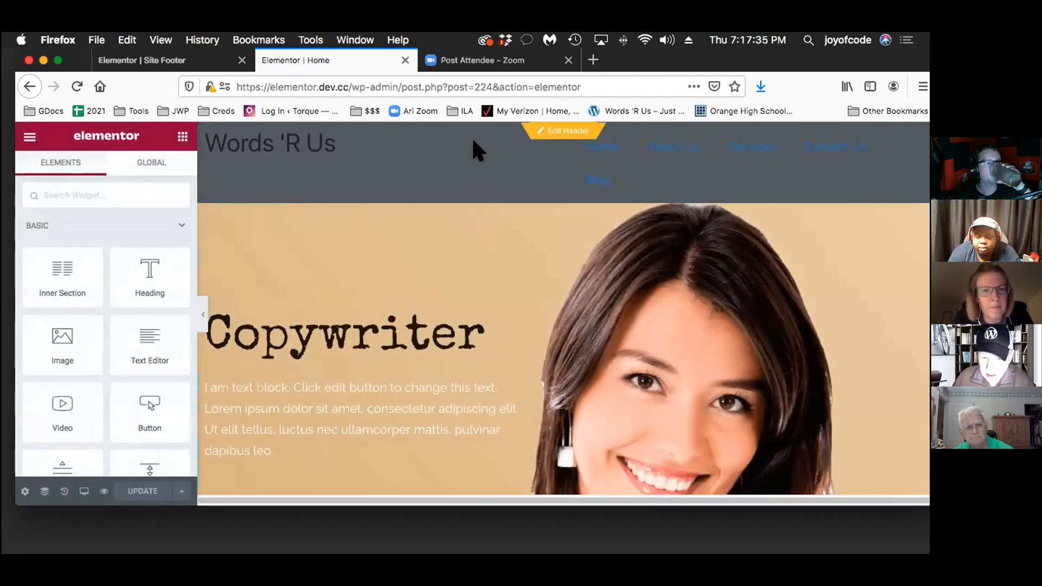
Inspect the footer and header areas around the Home page content and open the header for editing in place
scroll(485, 240, "down", 15)
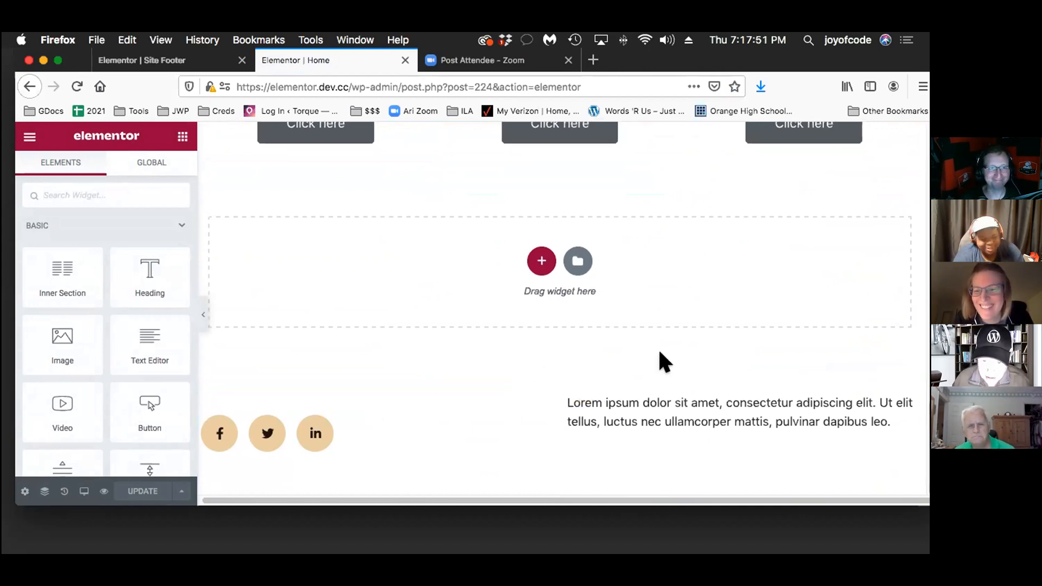
scroll(680, 335, "up", 15)
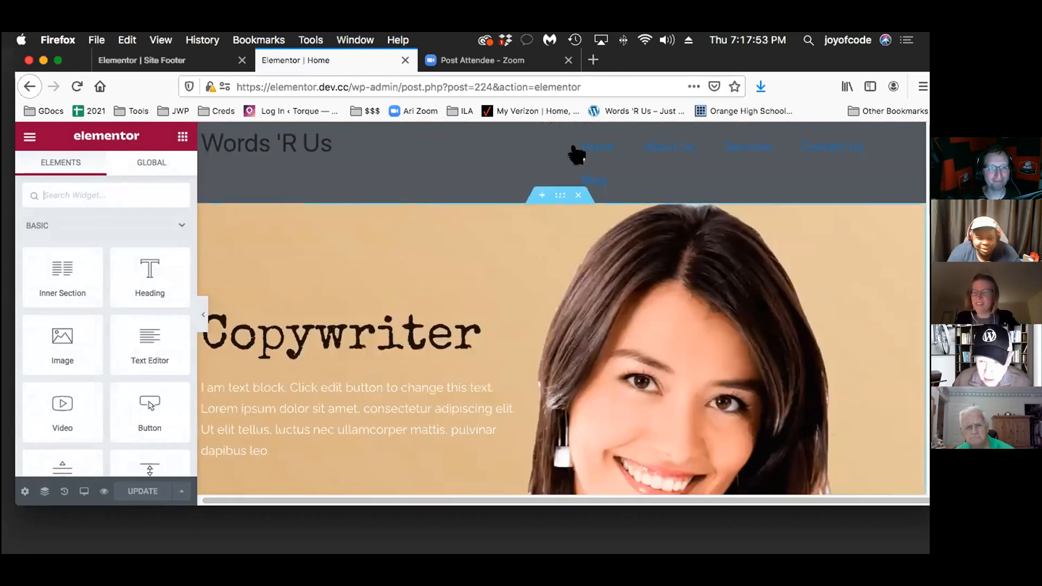
mouse_move(521, 124)
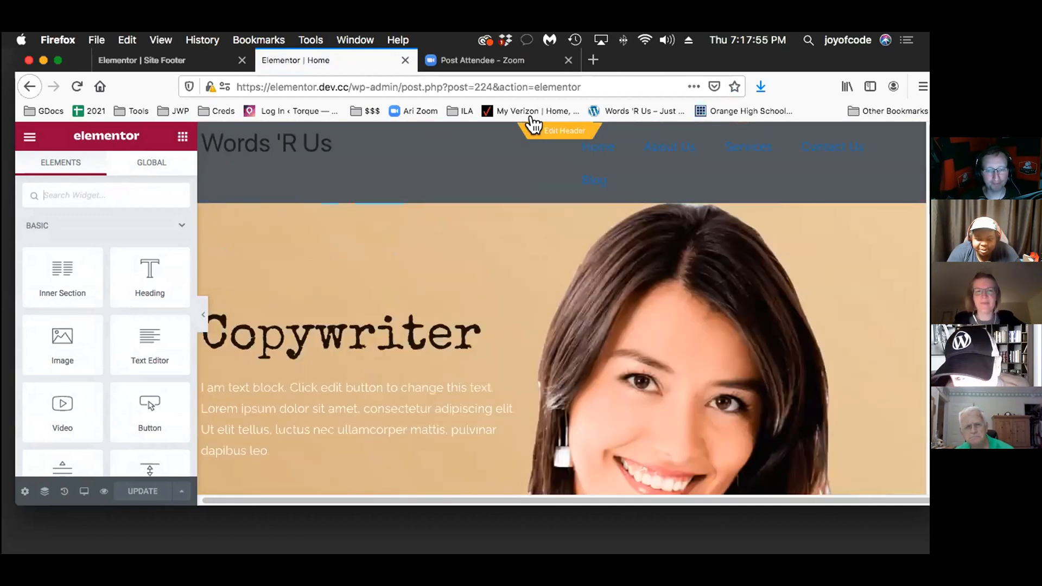
left_click(535, 126)
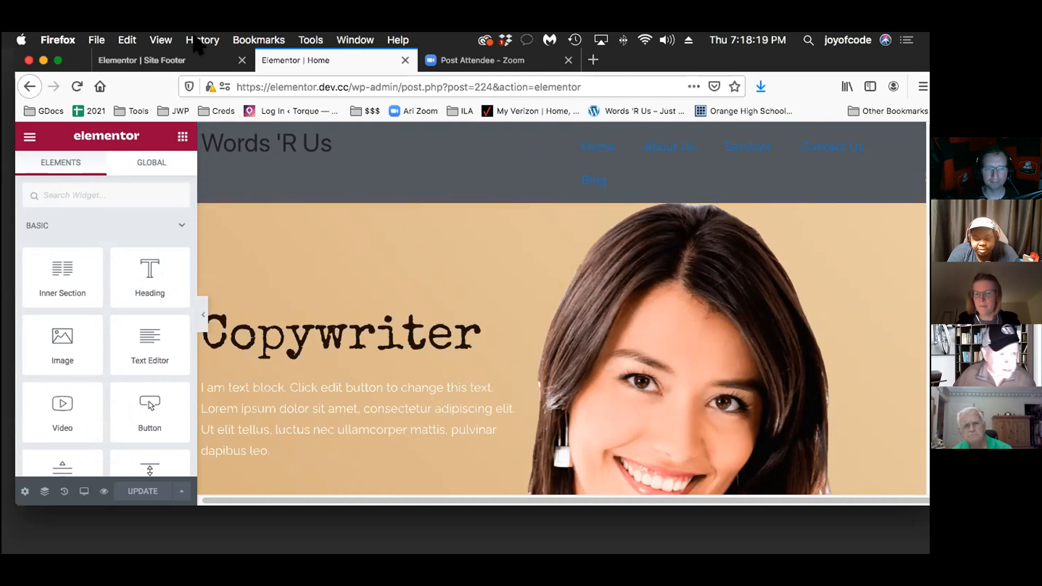
left_click(445, 52)
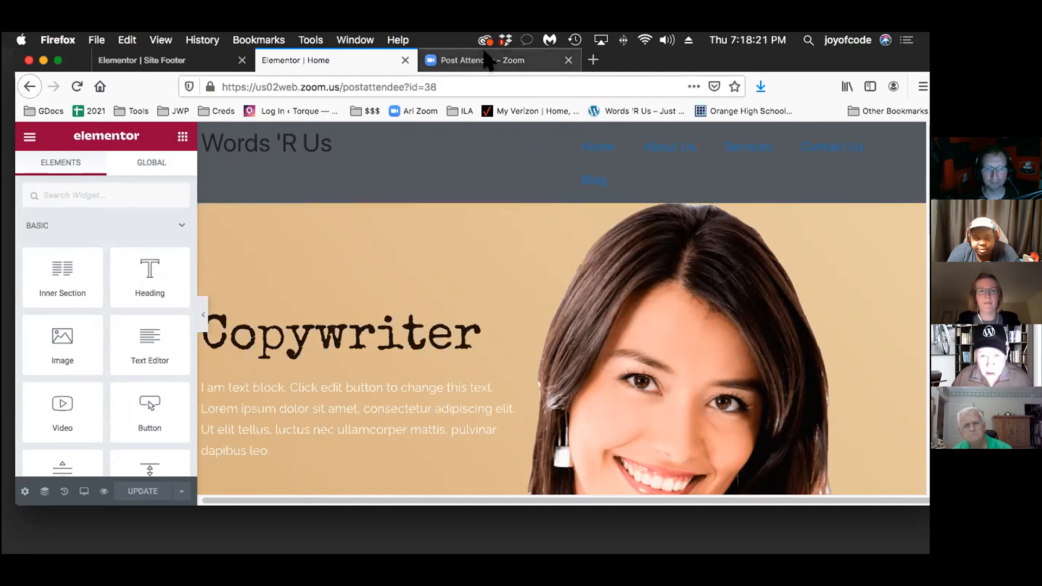
left_click(318, 61)
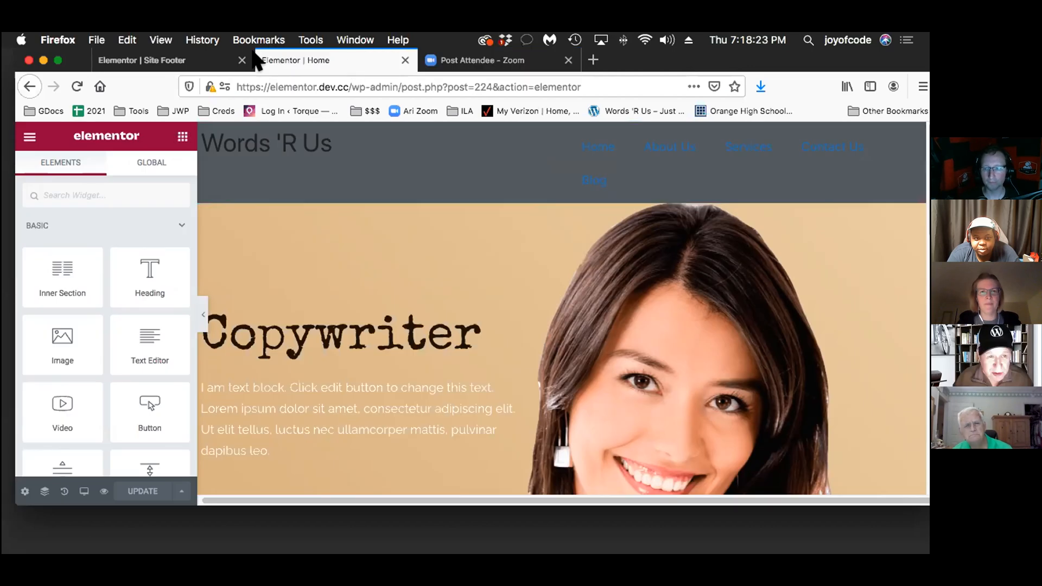
left_click(171, 61)
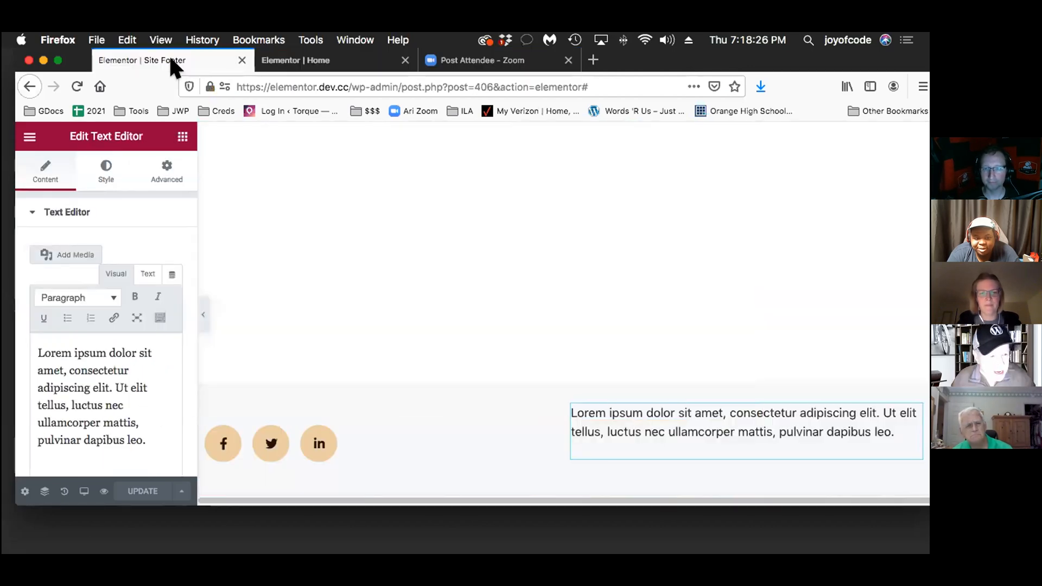
left_click(325, 57)
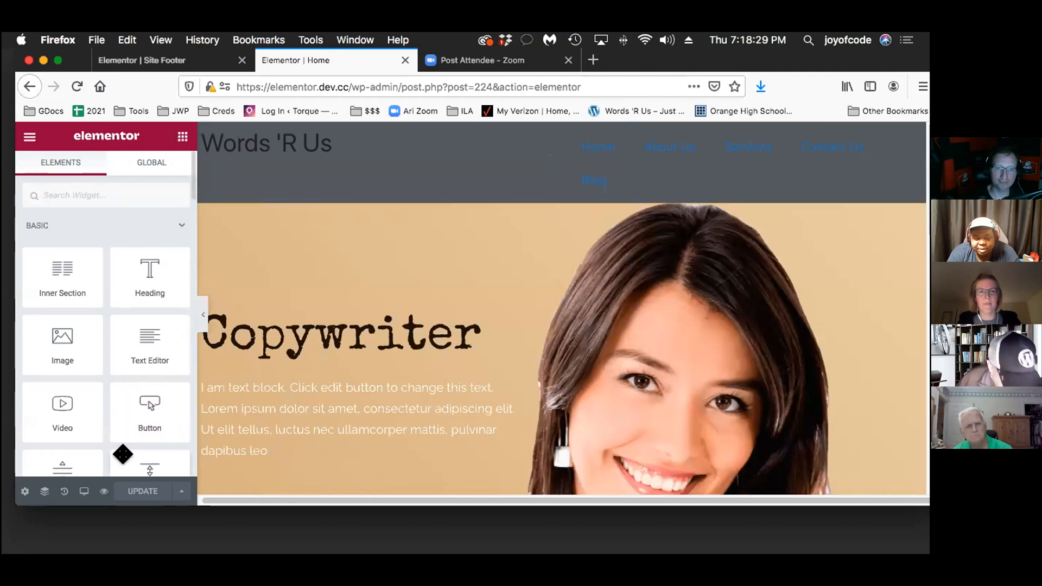
Open a preview from the Home editor and go to the site's home page through the site title
left_click(83, 483)
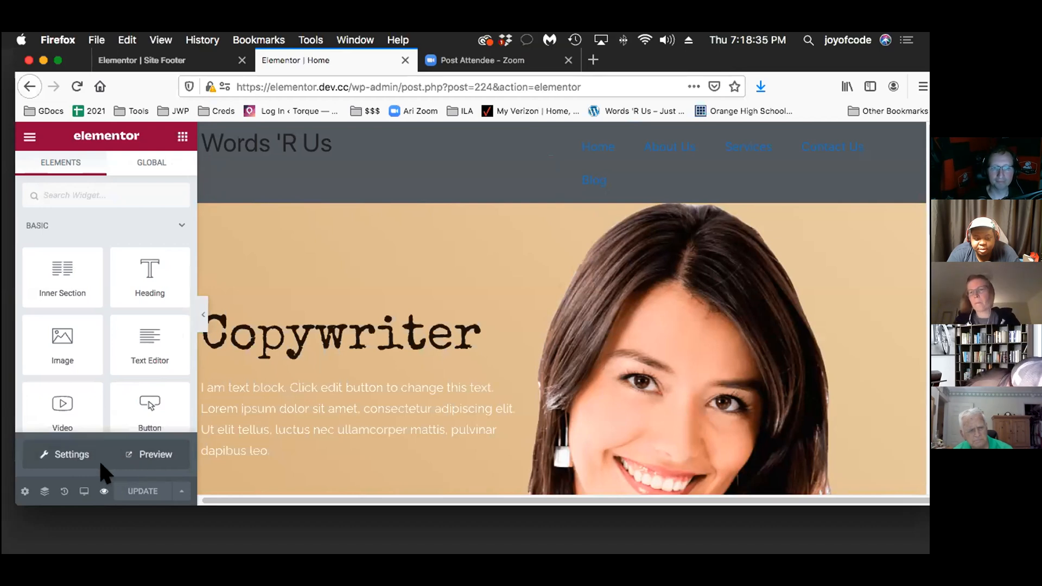
left_click(142, 453)
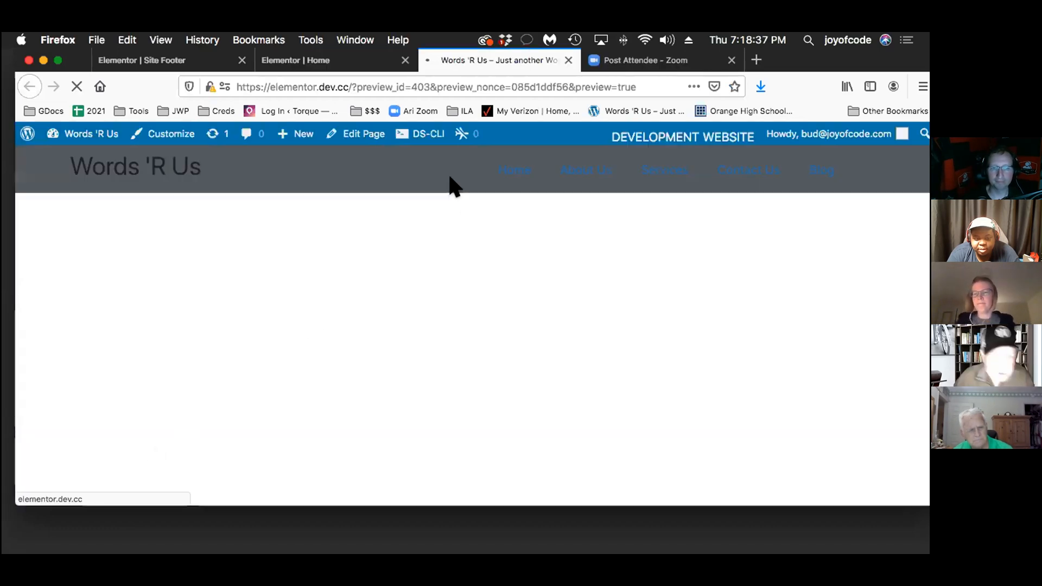
left_click(144, 165)
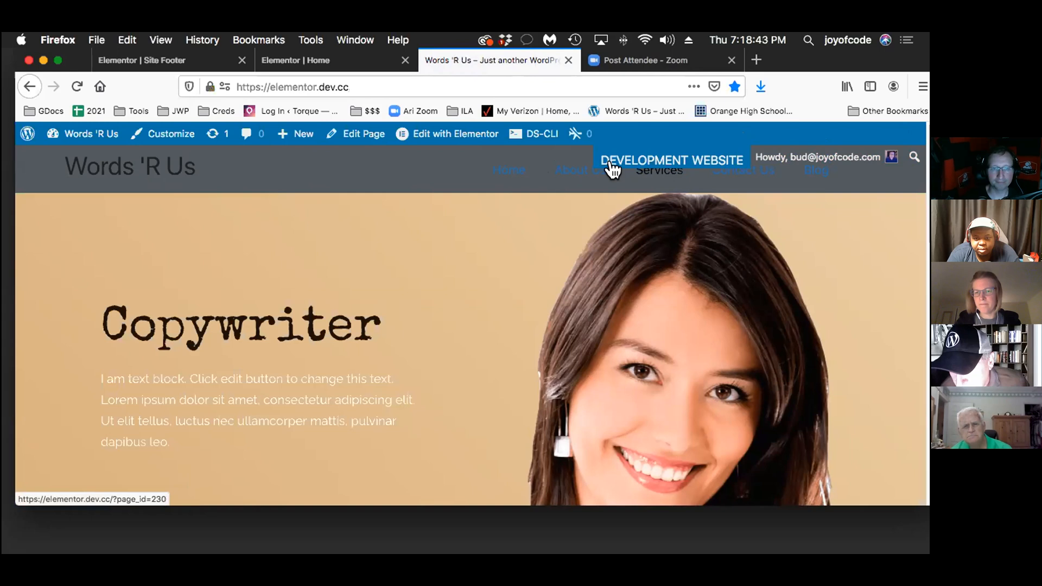
Go to the site's live About Us page and open that page for editing in Elementor
left_click(567, 169)
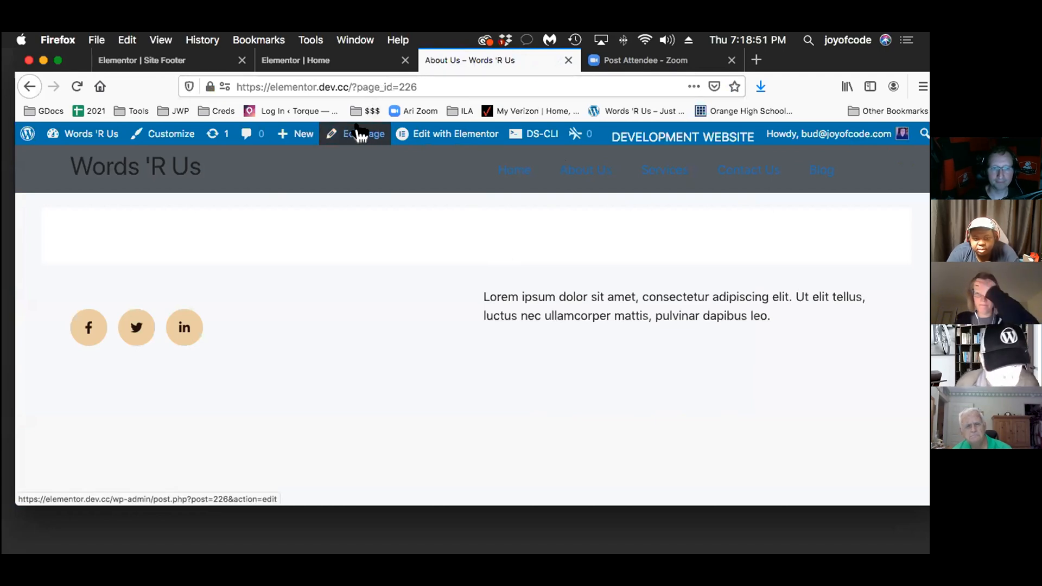
mouse_move(426, 134)
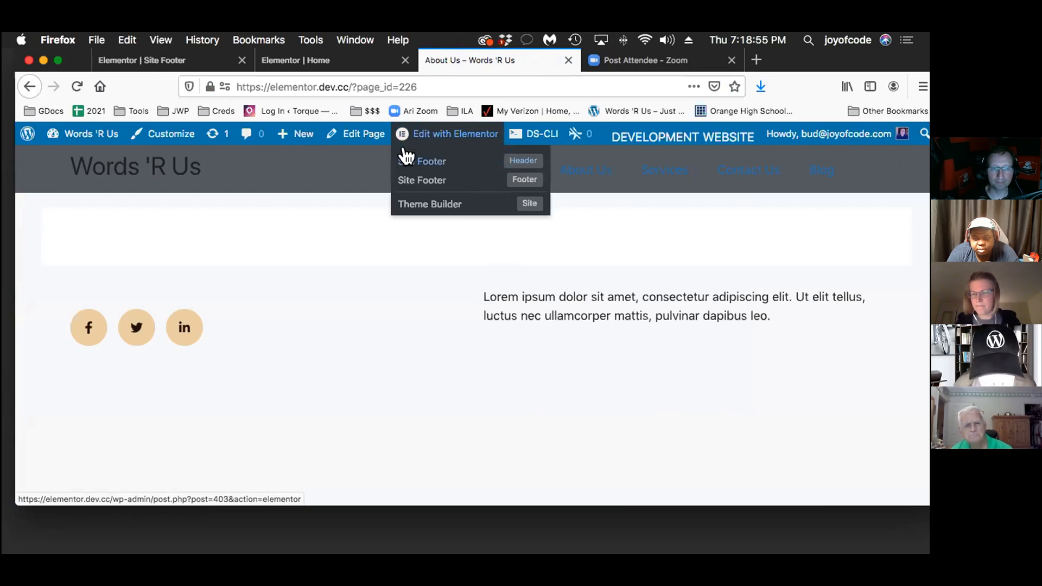
left_click(417, 133)
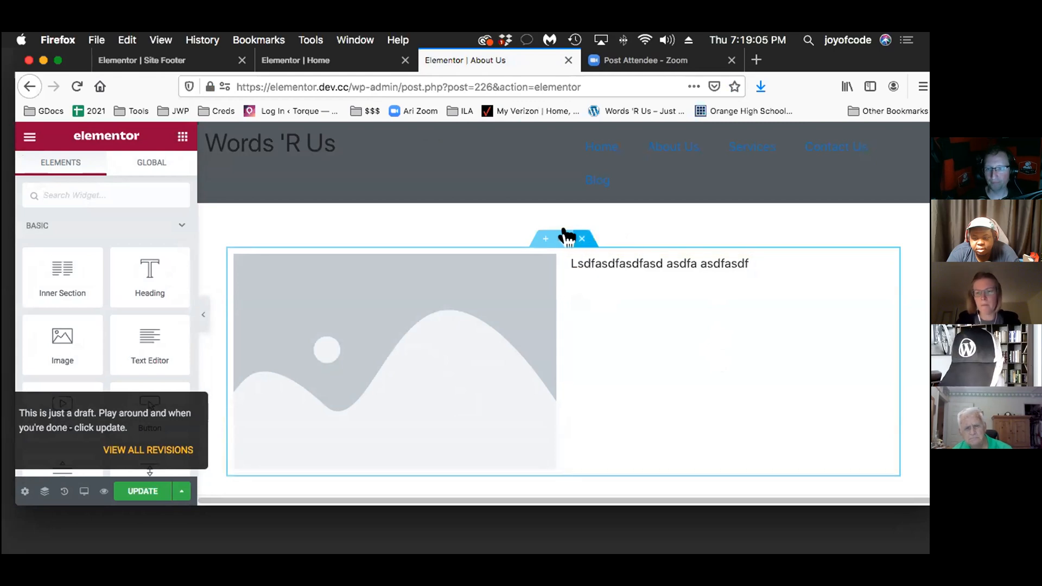
Delete the image-and-text section from the About Us page and insert the saved User section template from the library
left_click(580, 237)
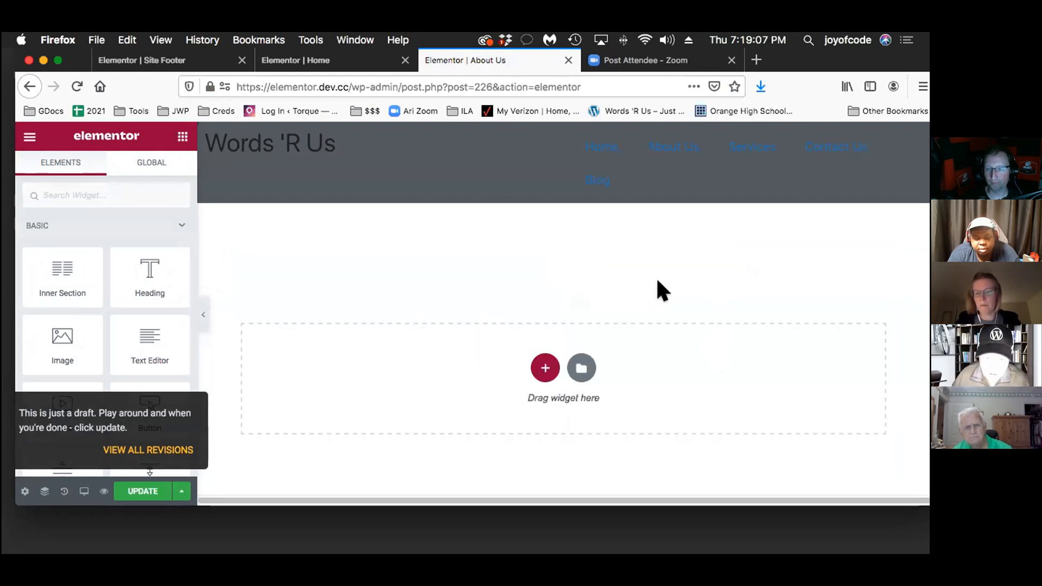
left_click(580, 368)
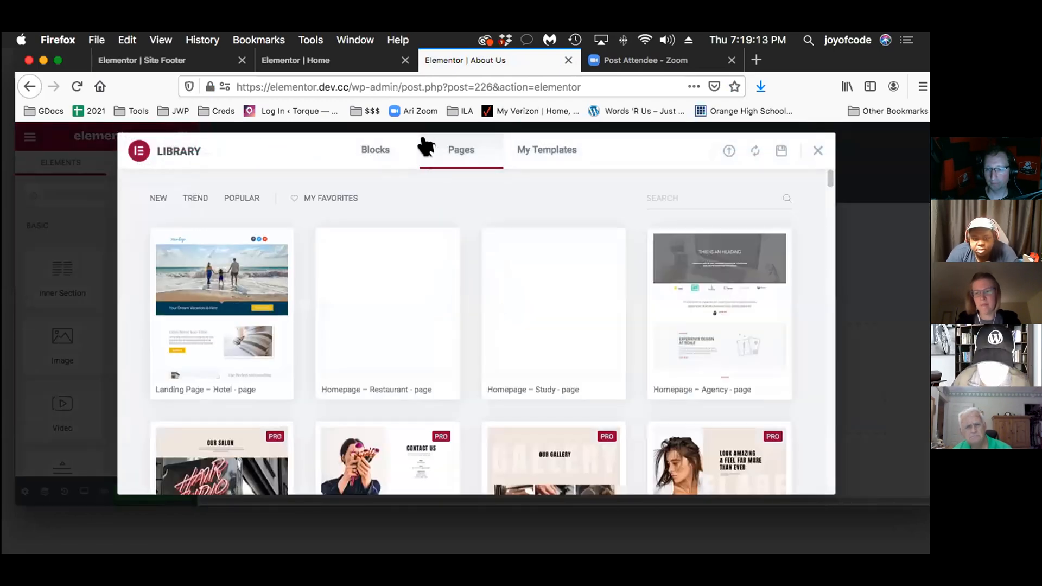
left_click(518, 147)
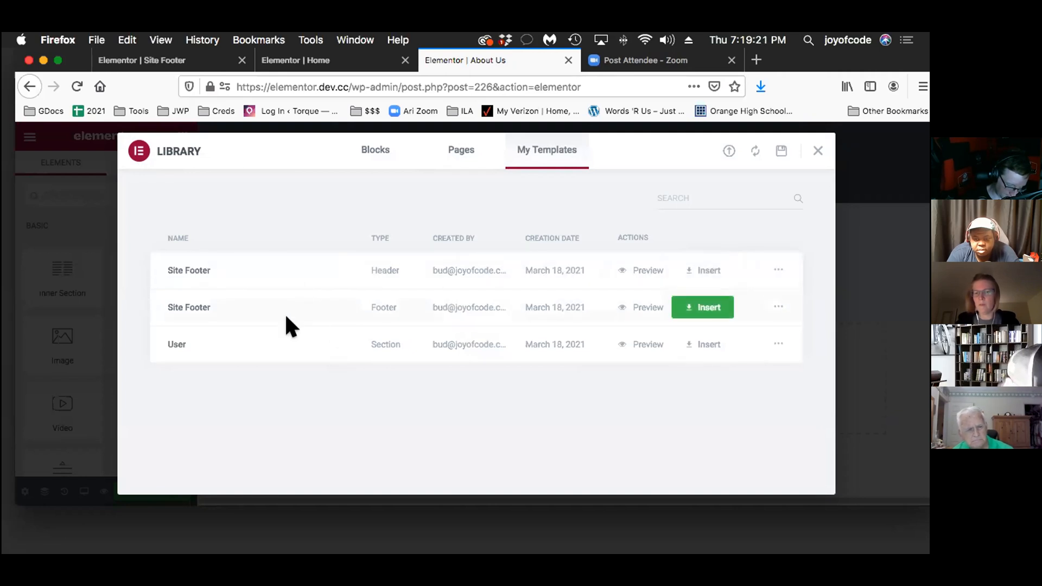
left_click(703, 344)
left_click(533, 364)
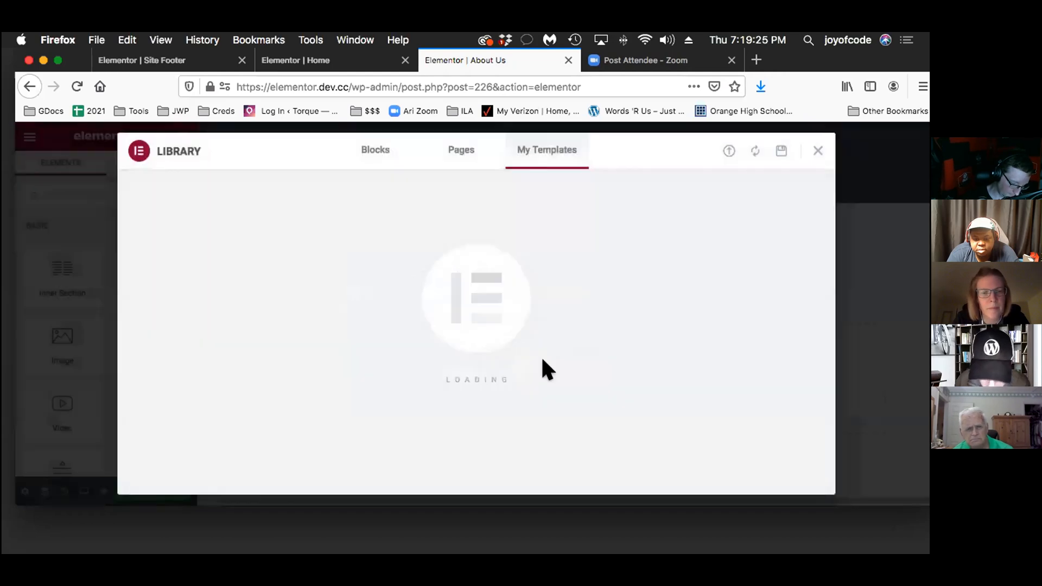
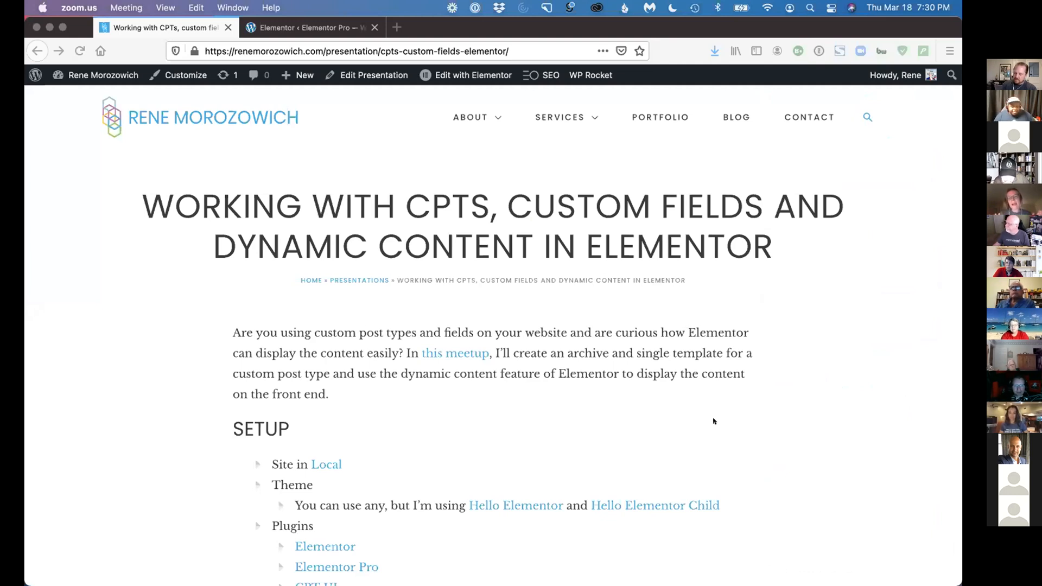
Skim the presentation page on CPTs, custom fields and dynamic content in Elementor, from its examples back to the Setup list
scroll(657, 380, "down", 15)
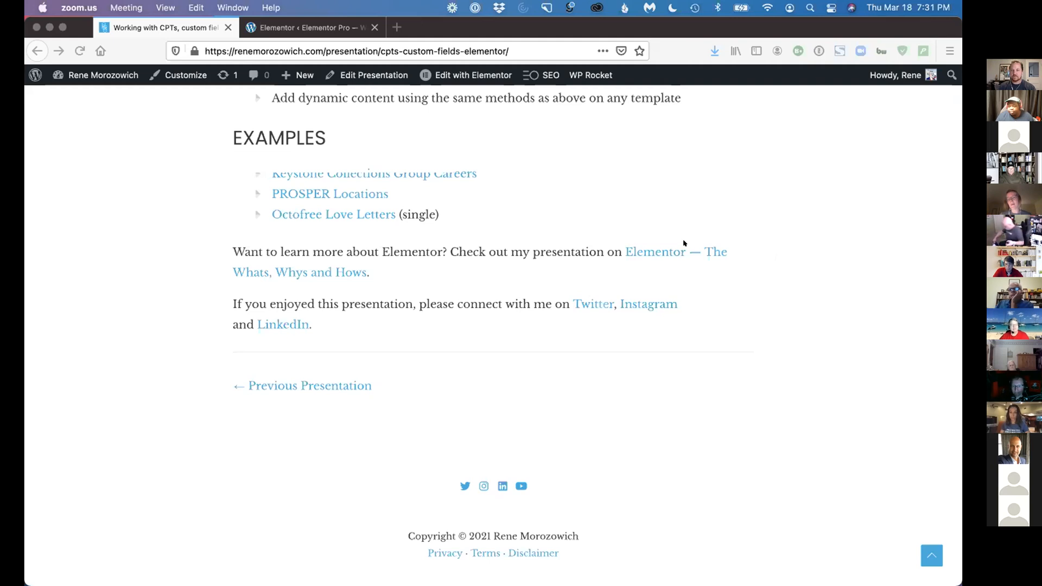
scroll(684, 242, "up", 20)
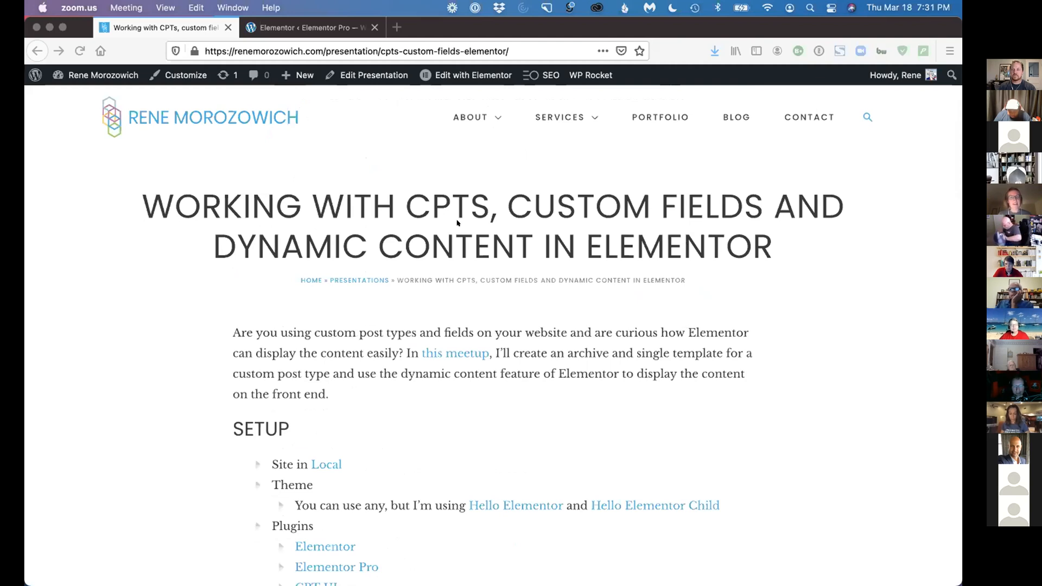
scroll(494, 358, "down", 5)
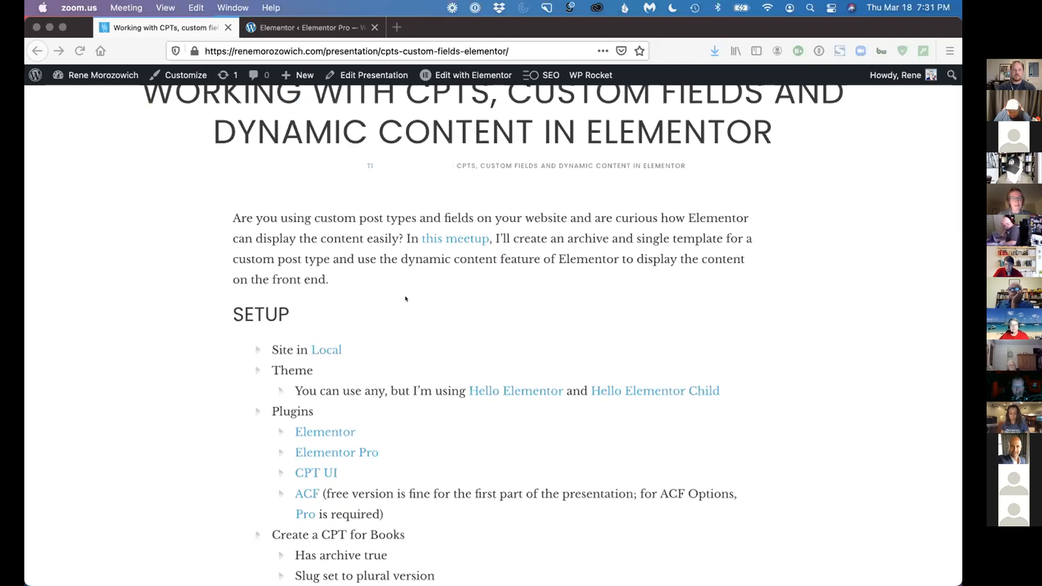
scroll(257, 309, "down", 1)
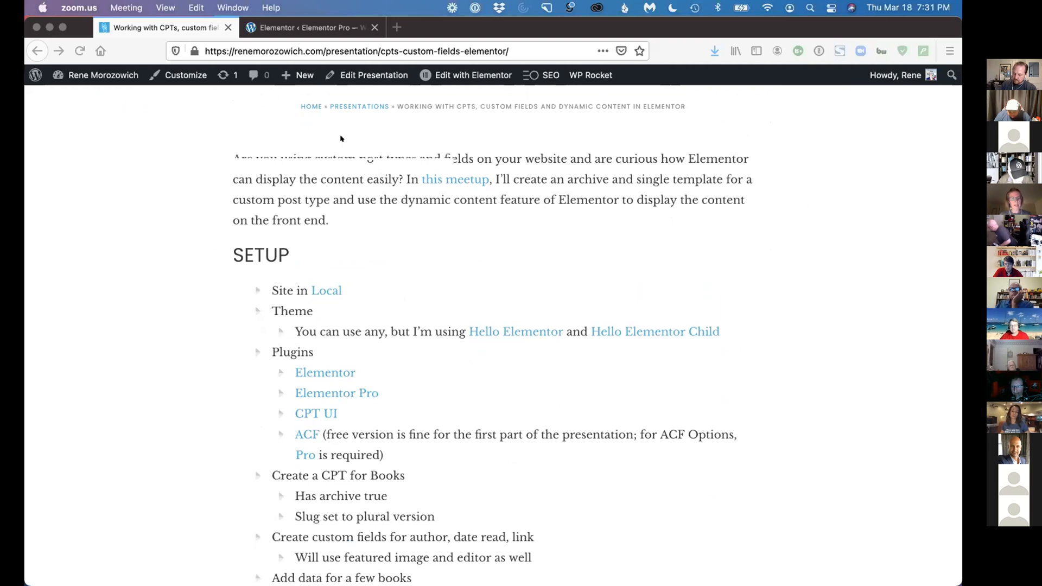
Switch to Local to view the Elementor Pro site's overview, and return to the presentation page in Firefox
key("ctrl+Up")
left_click(223, 347)
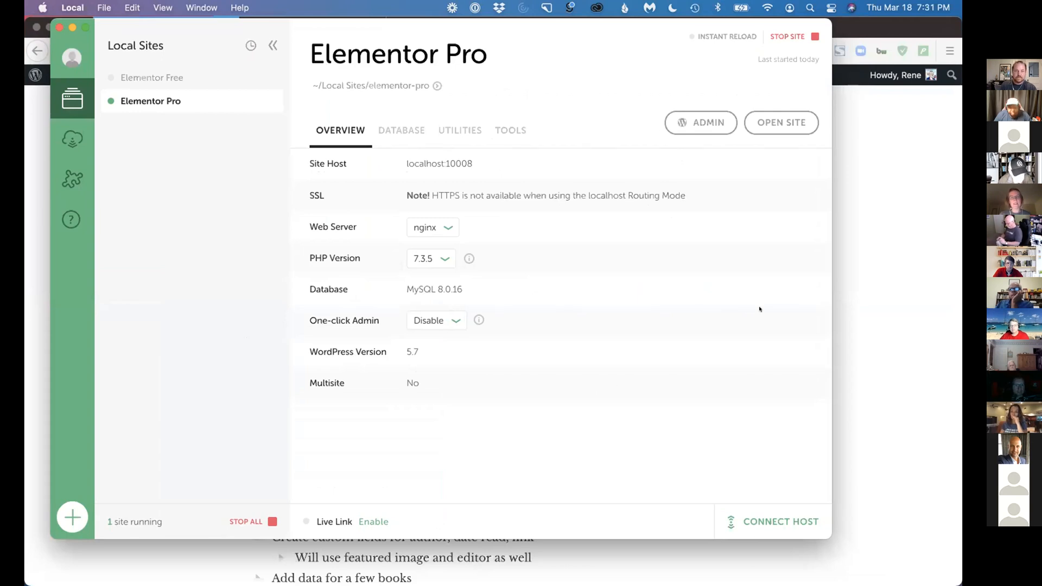
left_click(903, 271)
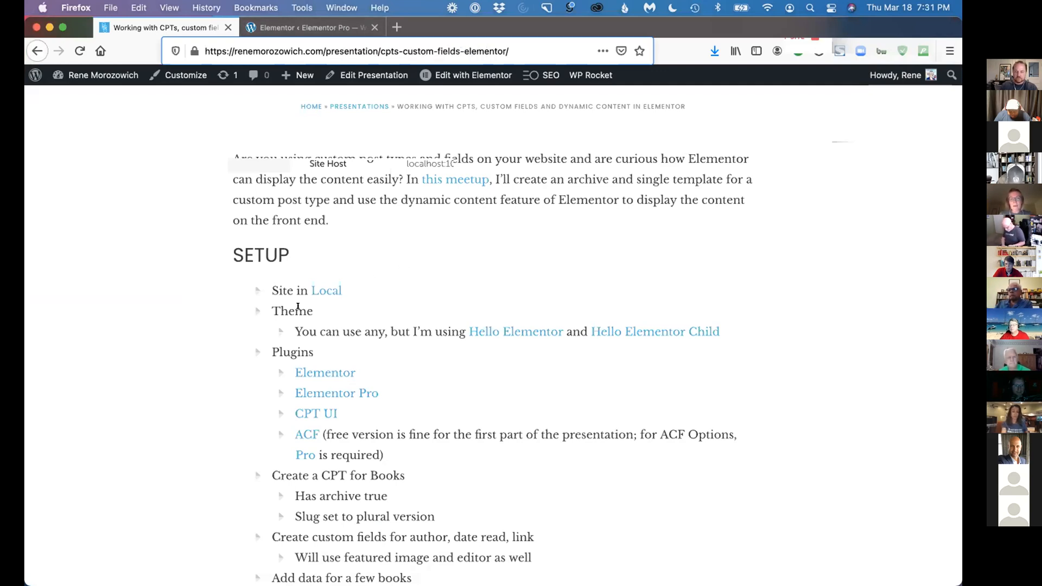
Go to the Elementor Pro site's WordPress admin and open its list of installed themes
left_click(319, 30)
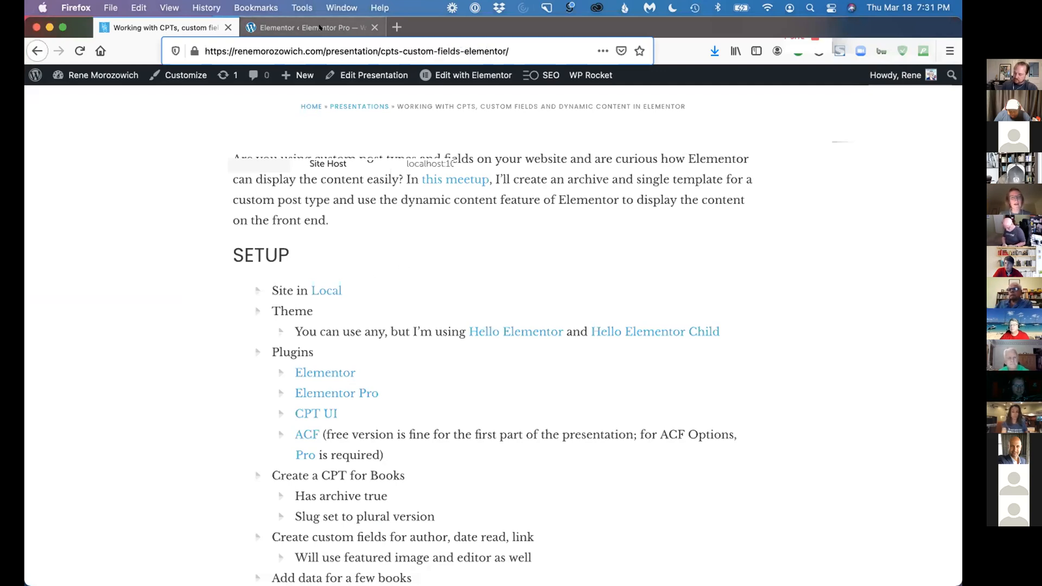
mouse_move(75, 510)
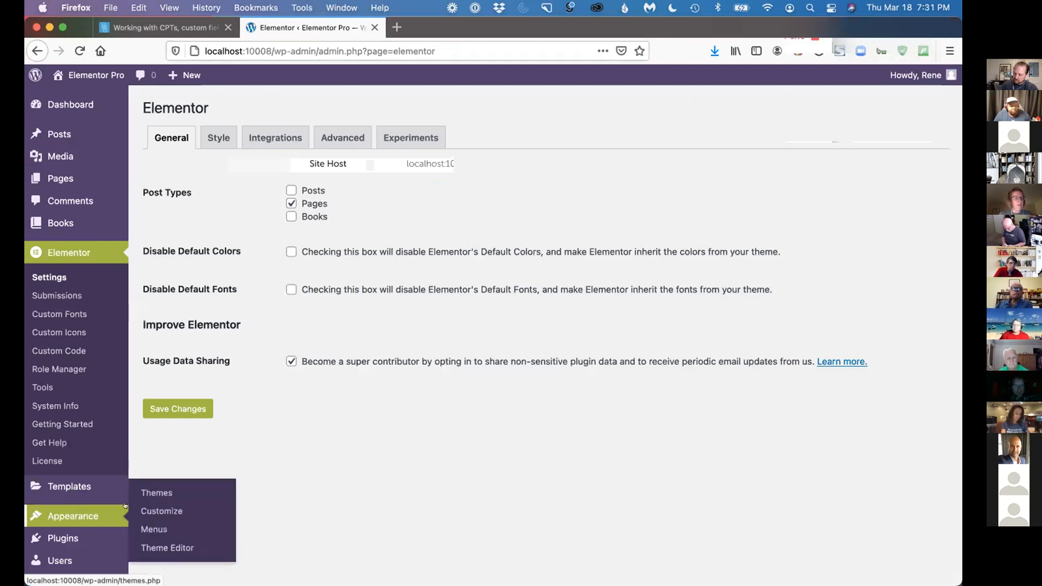
left_click(151, 491)
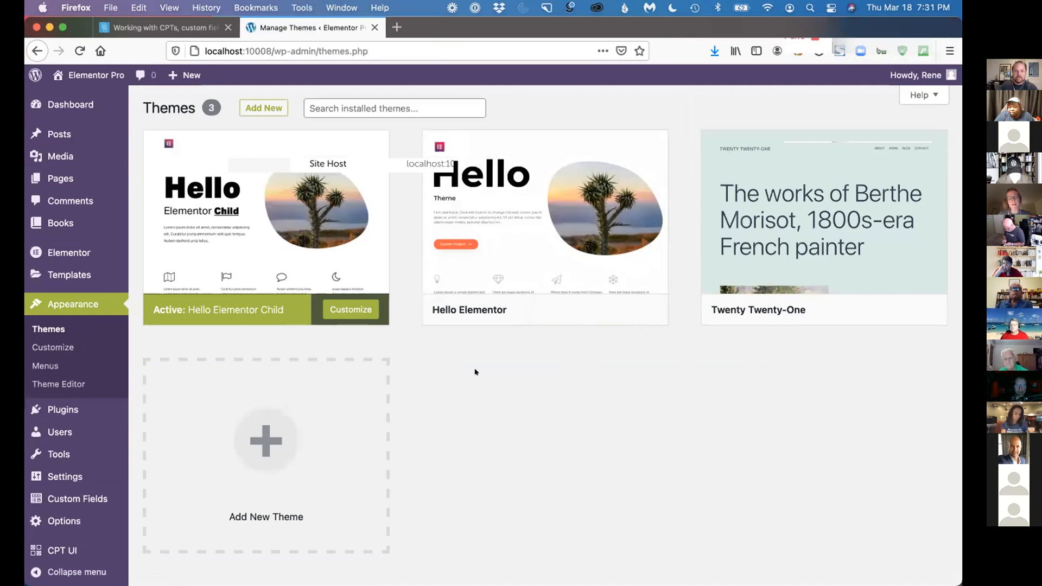
Look through the theme's Site Identity options in the Customizer and close it without changes
left_click(54, 344)
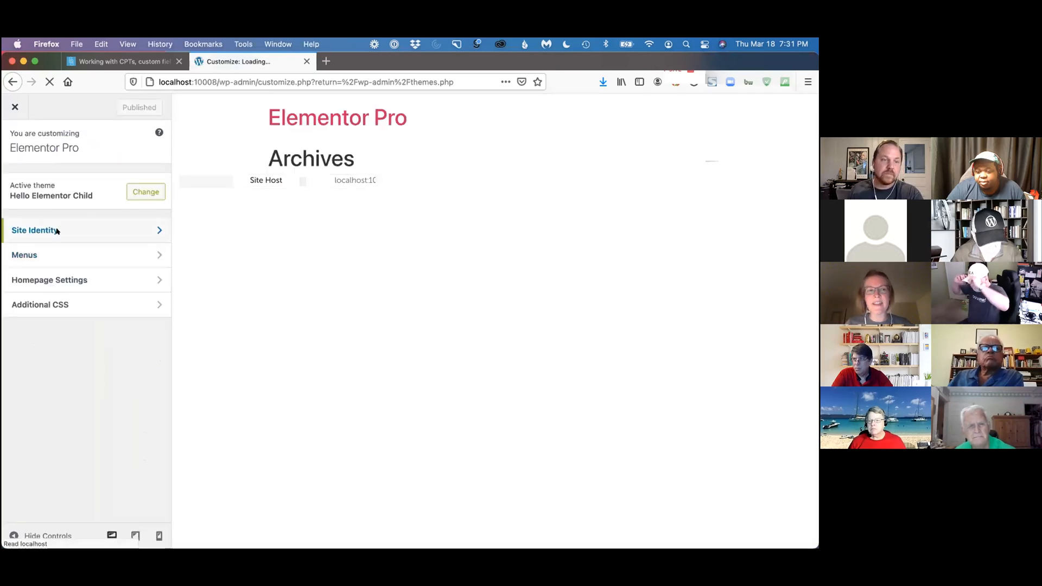
left_click(57, 231)
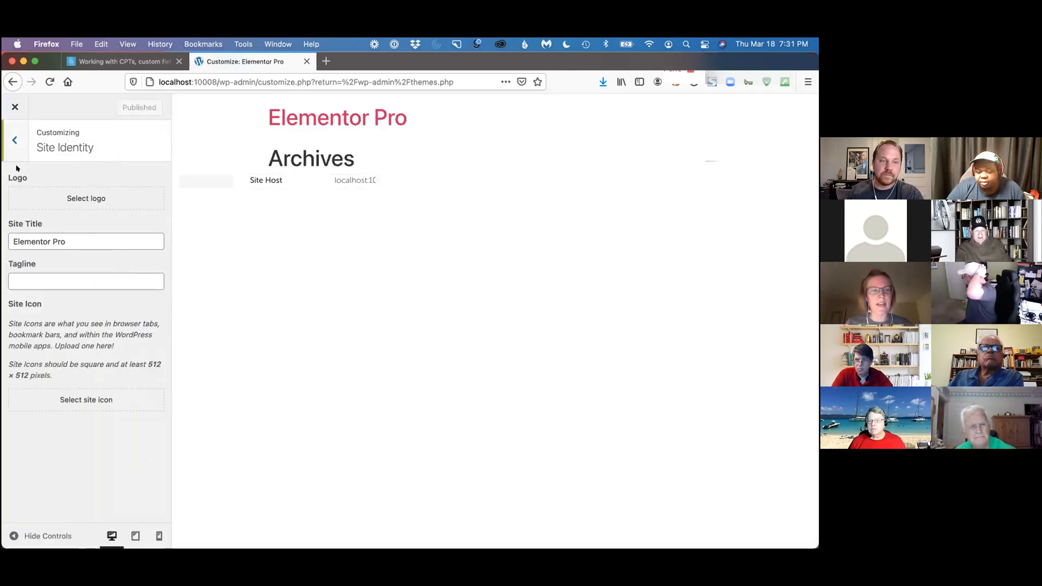
left_click(12, 138)
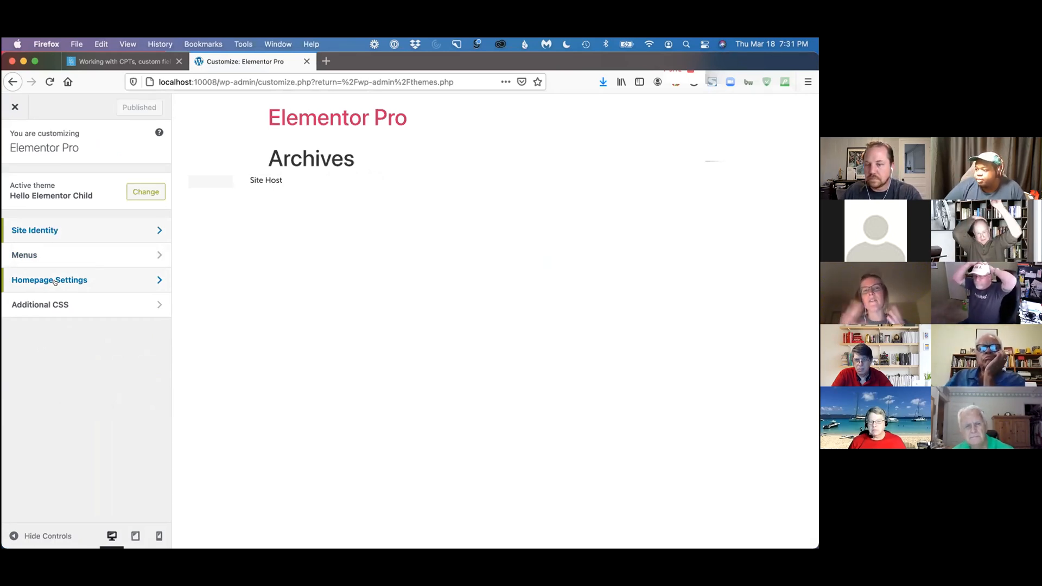
left_click(15, 106)
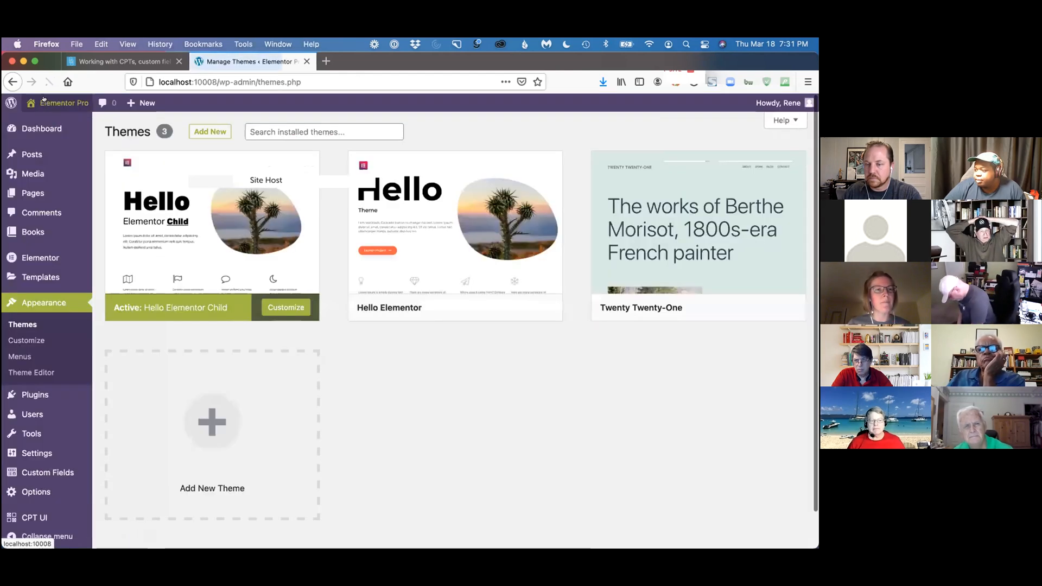
View the site's front end in a new tab and return to the WordPress admin
right_click(43, 120)
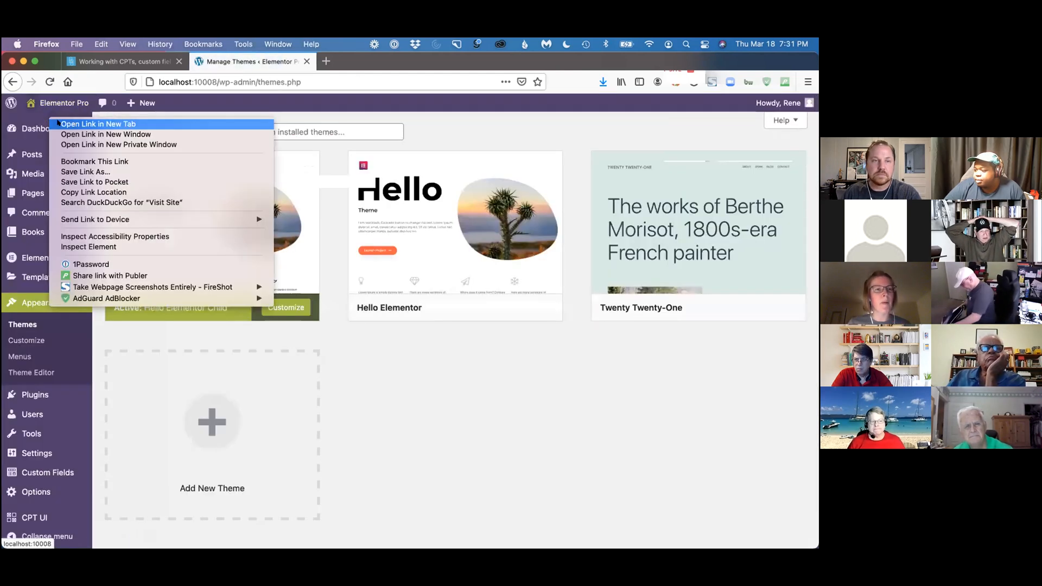
left_click(81, 124)
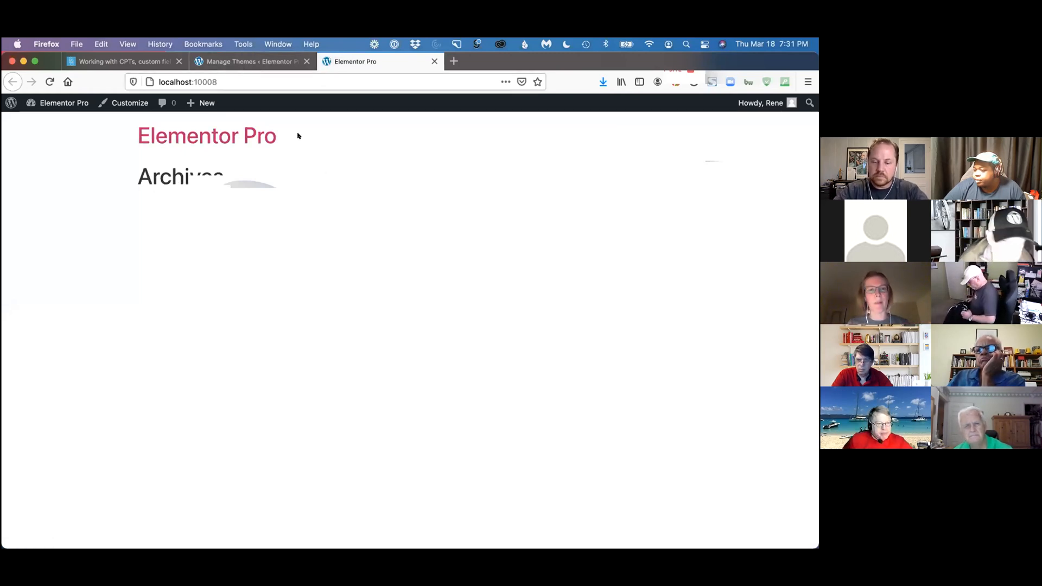
left_click(266, 61)
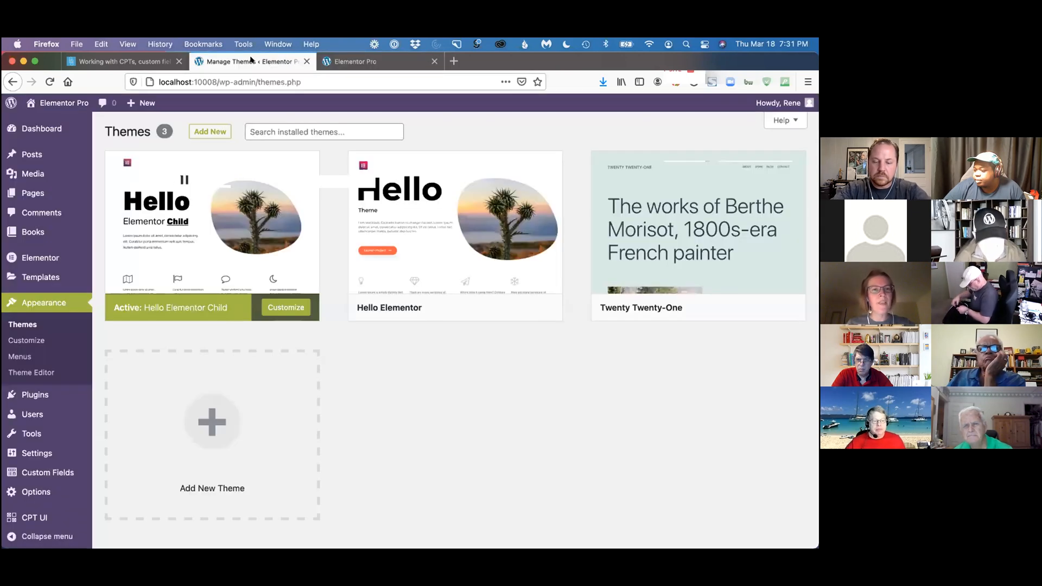
Check the theme and plugin items in the presentation's Setup list, and open the site's installed plugins
left_click(157, 61)
scroll(333, 198, "down", 3)
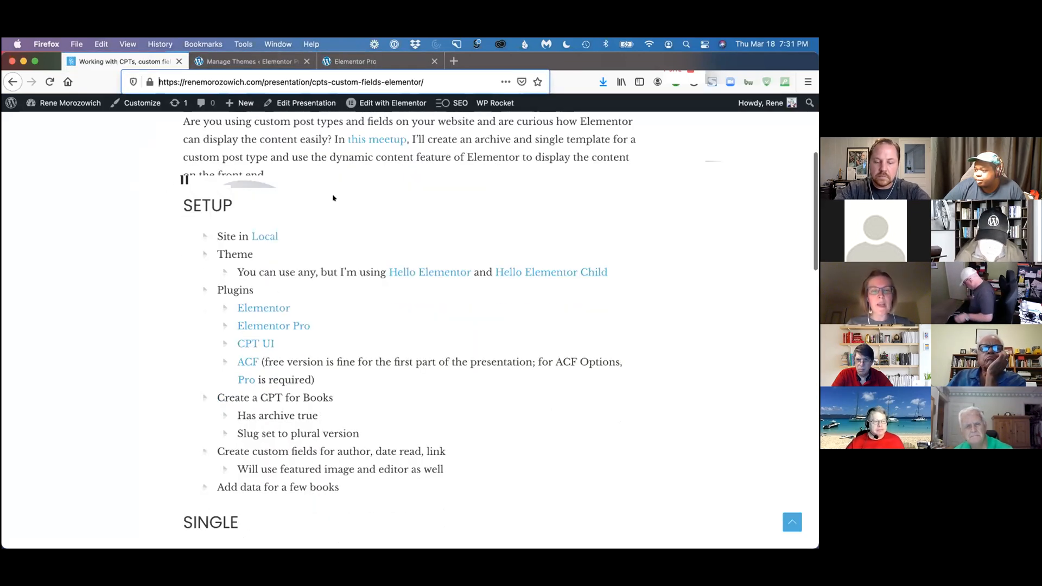
left_click(250, 61)
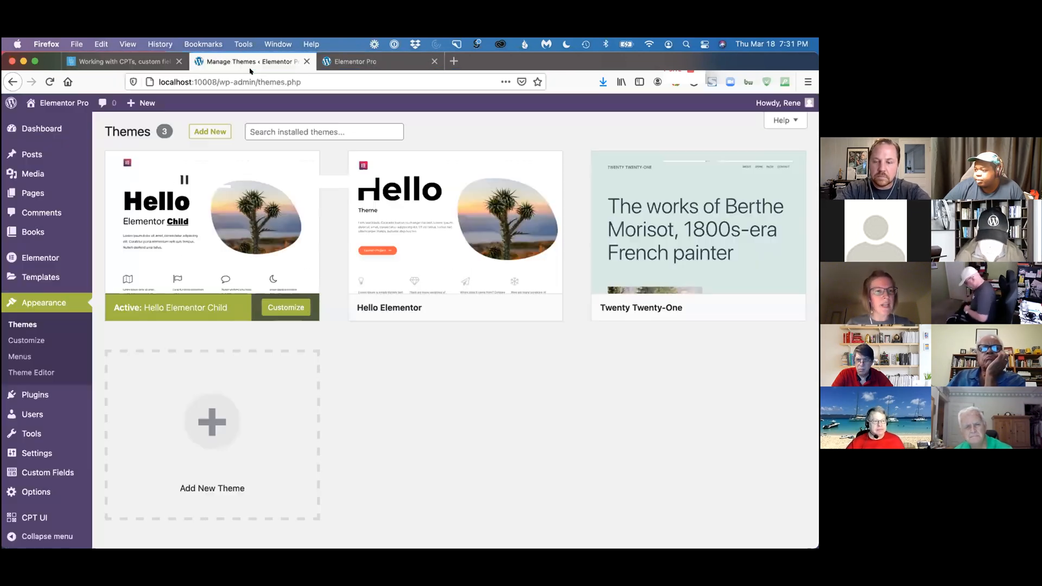
left_click(47, 392)
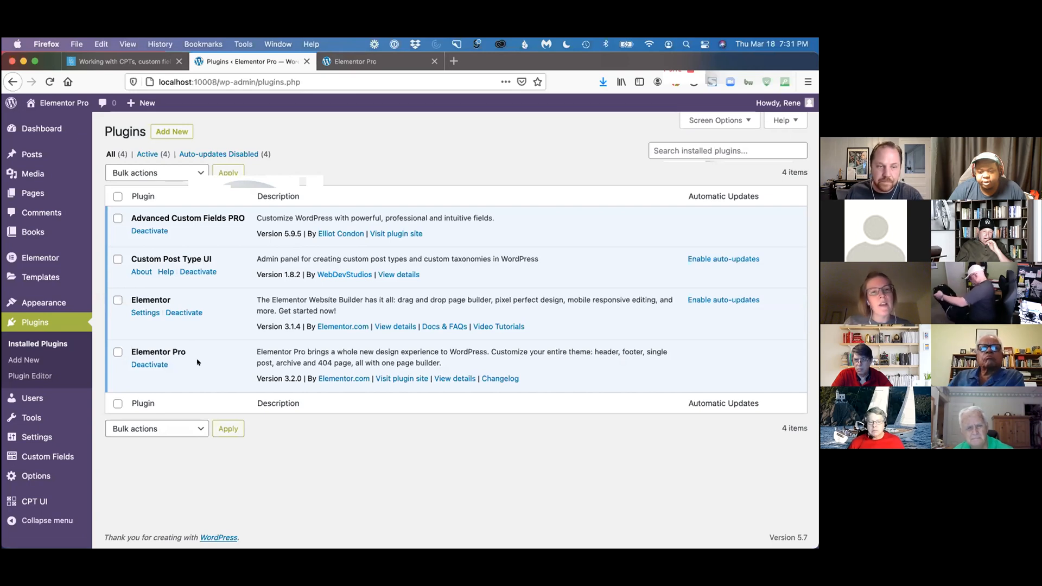
Return to the presentation page and read the Setup items on plugins and the Books custom post type
key("ctrl+Tab")
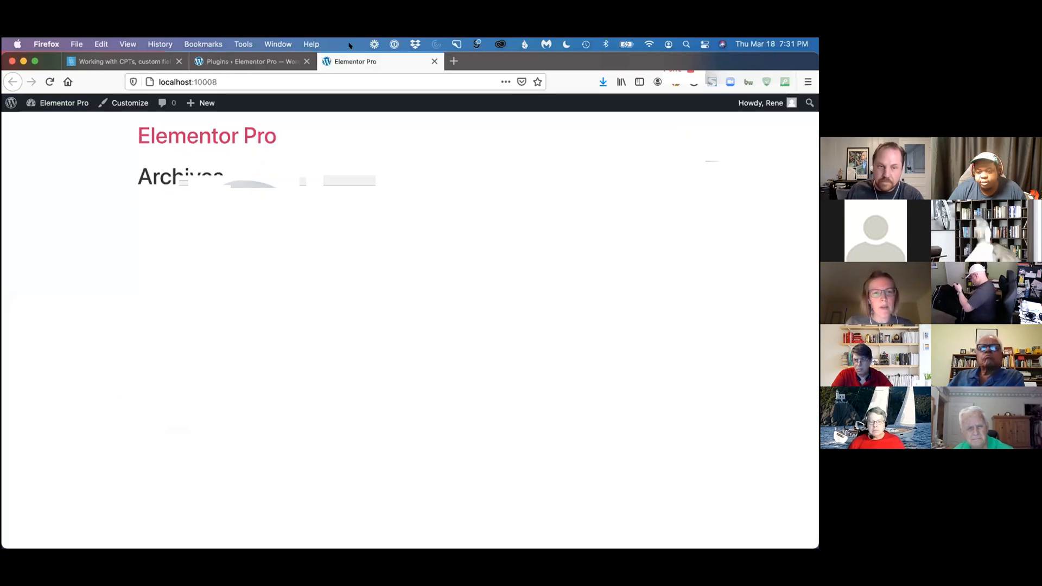
key("ctrl+Tab")
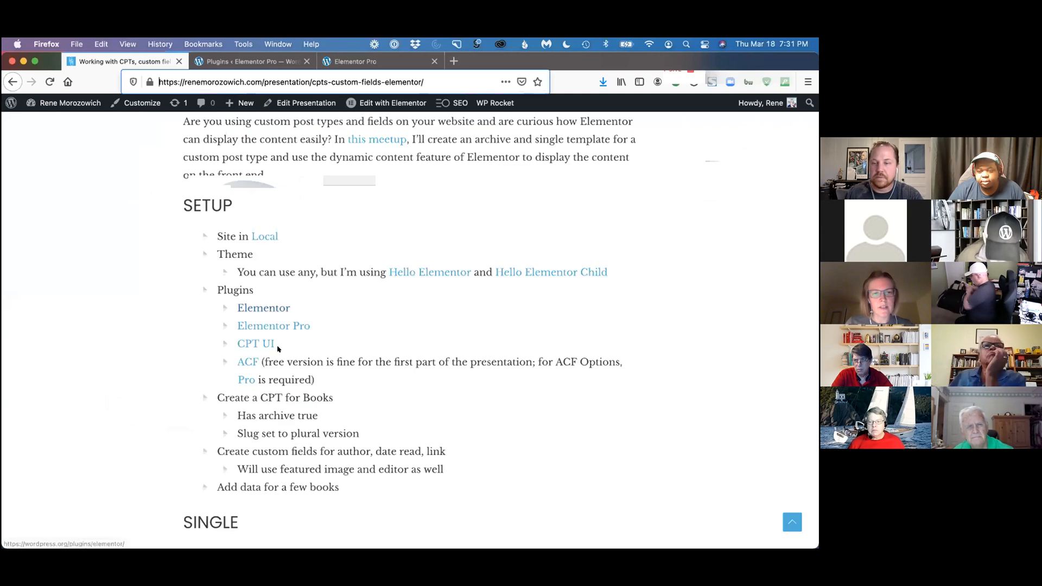
scroll(289, 386, "down", 1)
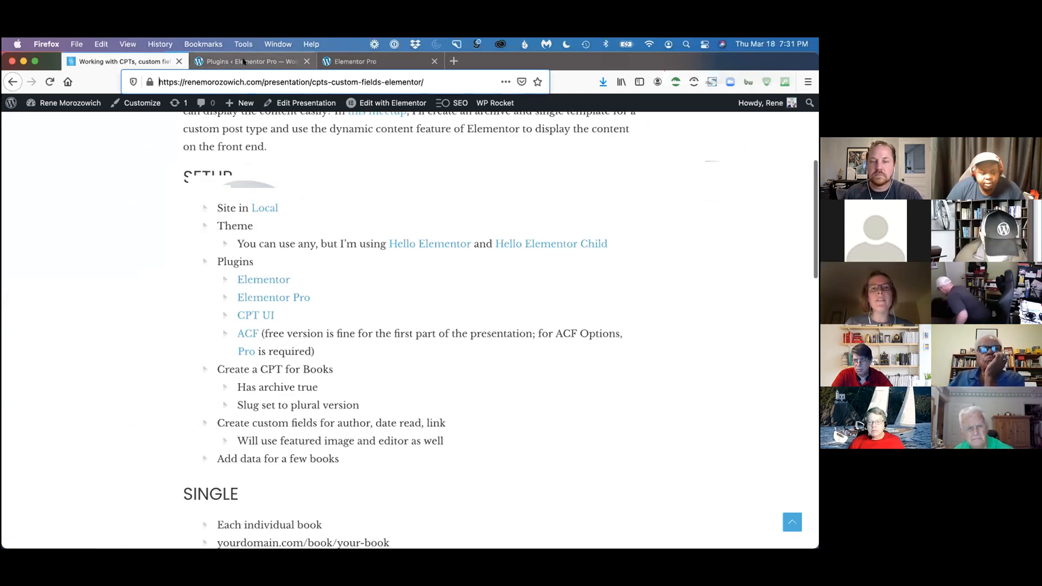
Open the existing Books post type for editing in CPT UI and point out the Books entry in the admin navigation
left_click(245, 61)
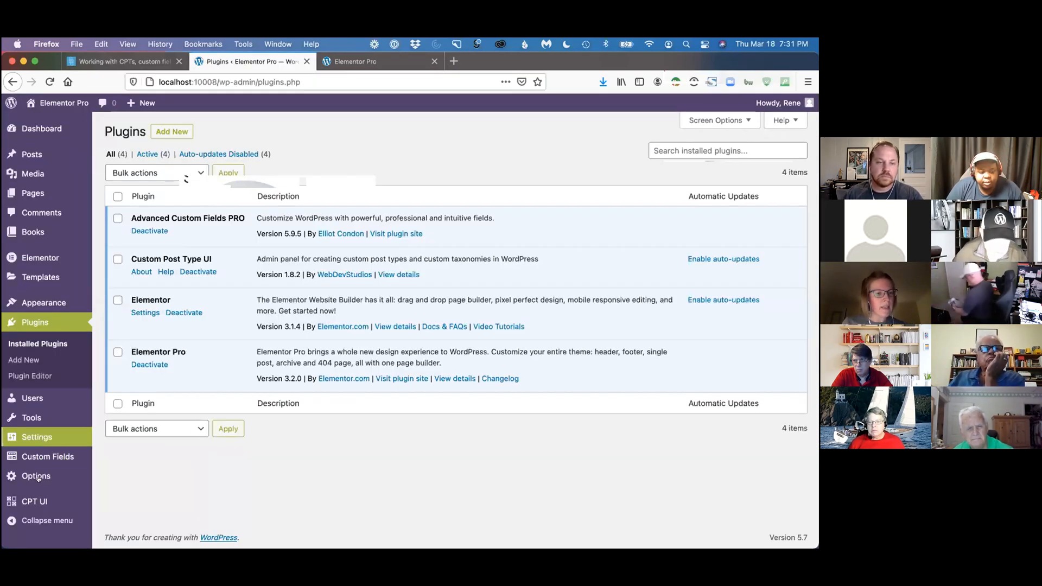
left_click(43, 496)
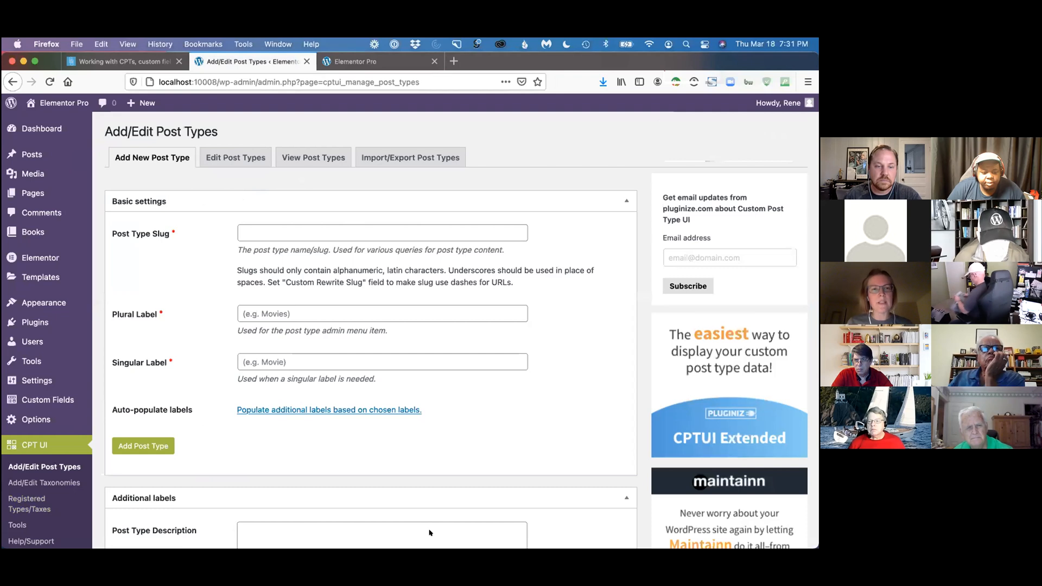
left_click(221, 159)
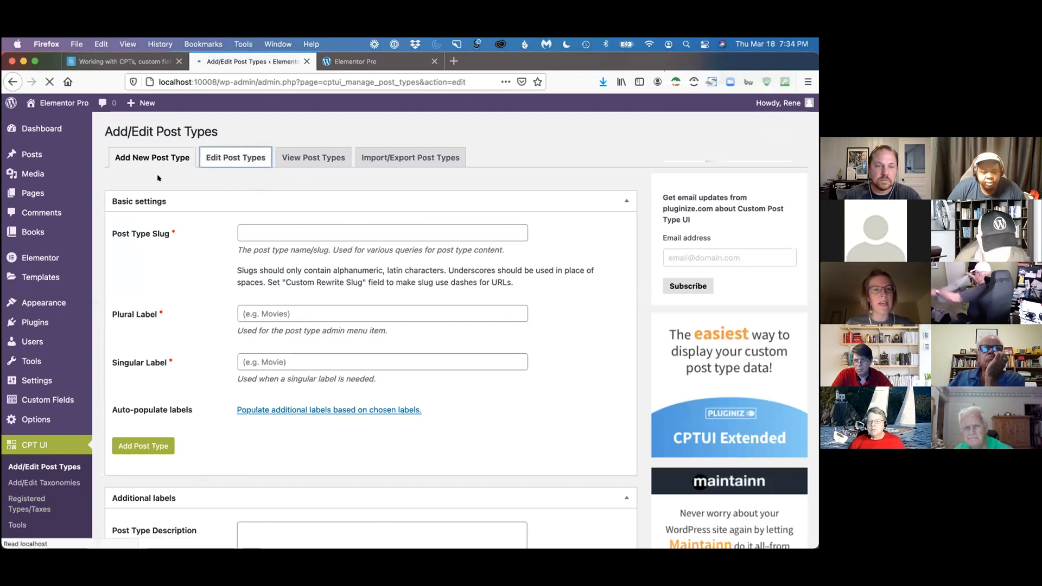
mouse_move(31, 232)
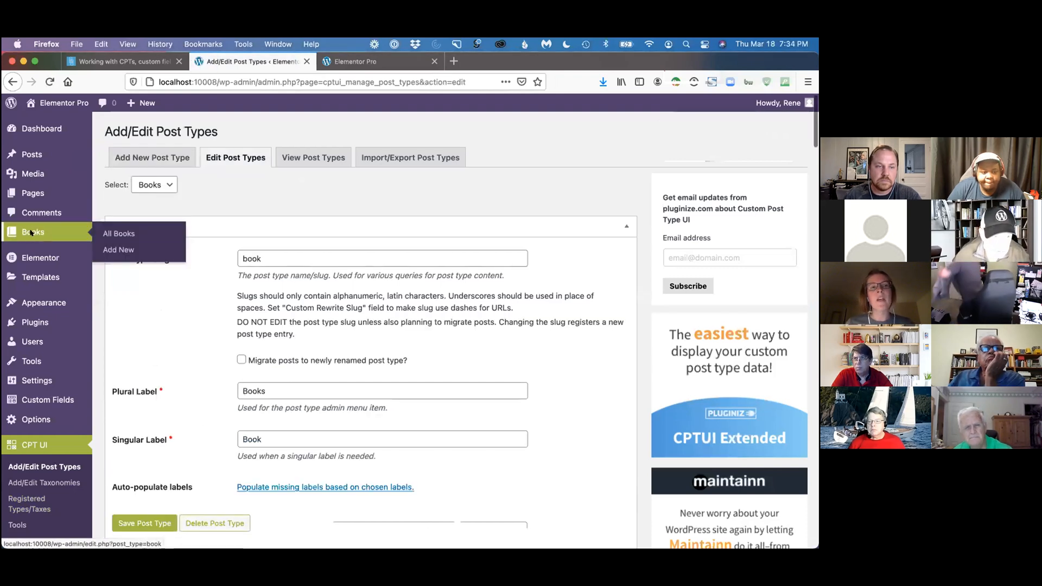
mouse_move(38, 155)
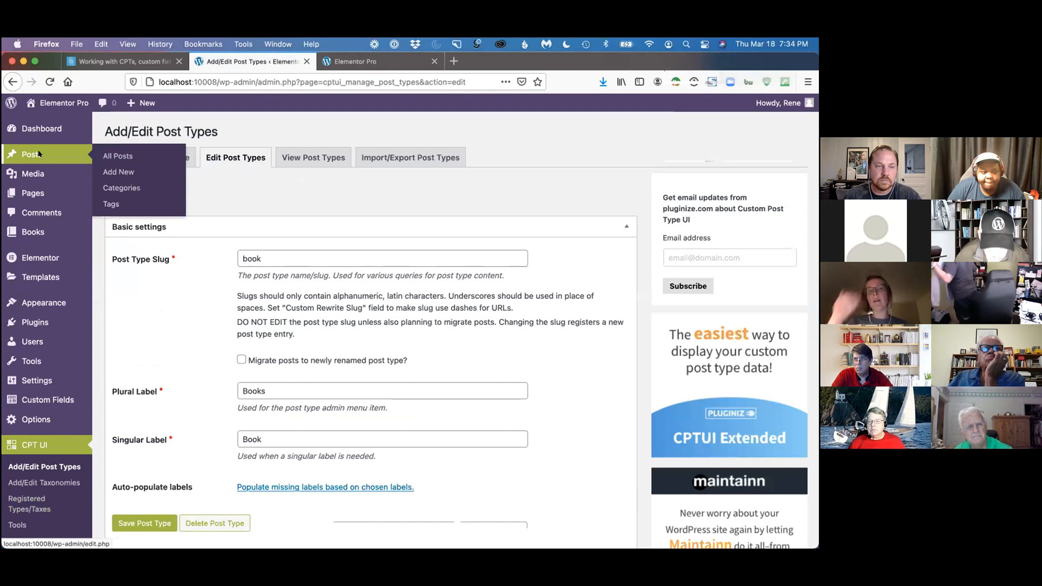
mouse_move(39, 194)
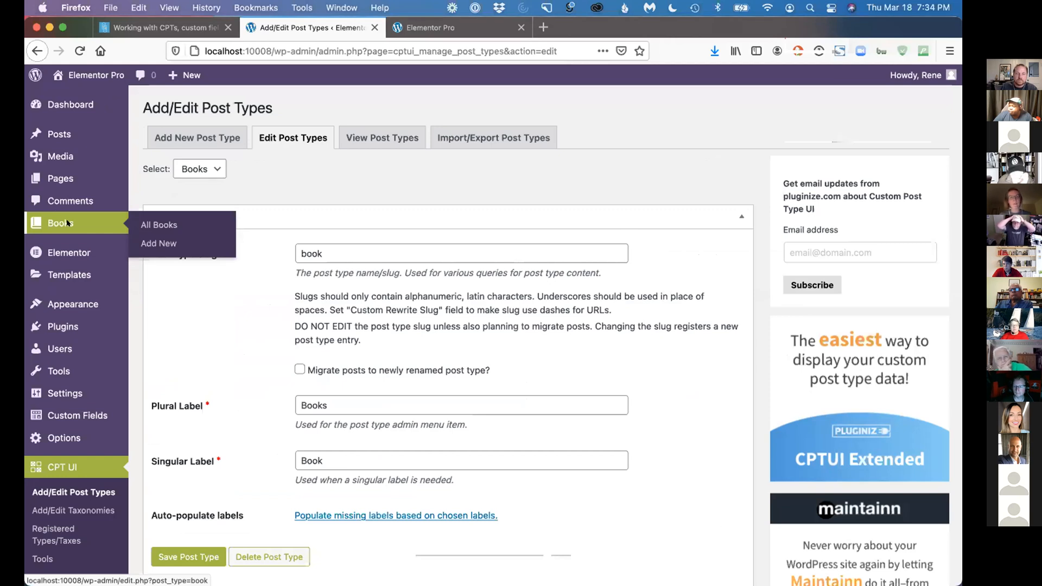
Compare the blank new post type form with the Books post type's slug and labels
left_click(195, 139)
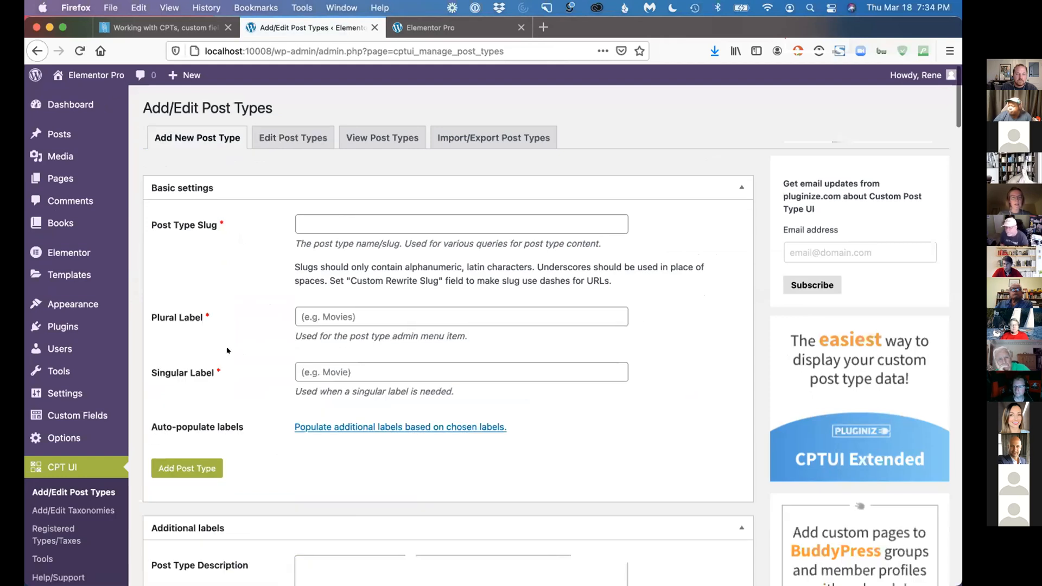
left_click(293, 137)
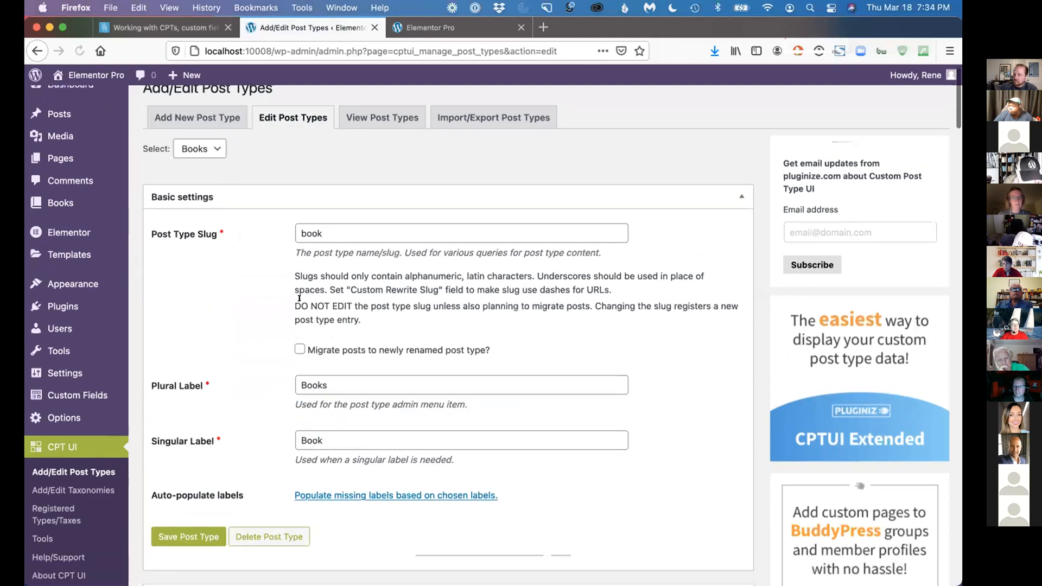
scroll(299, 298, "down", 10)
scroll(350, 193, "up", 5)
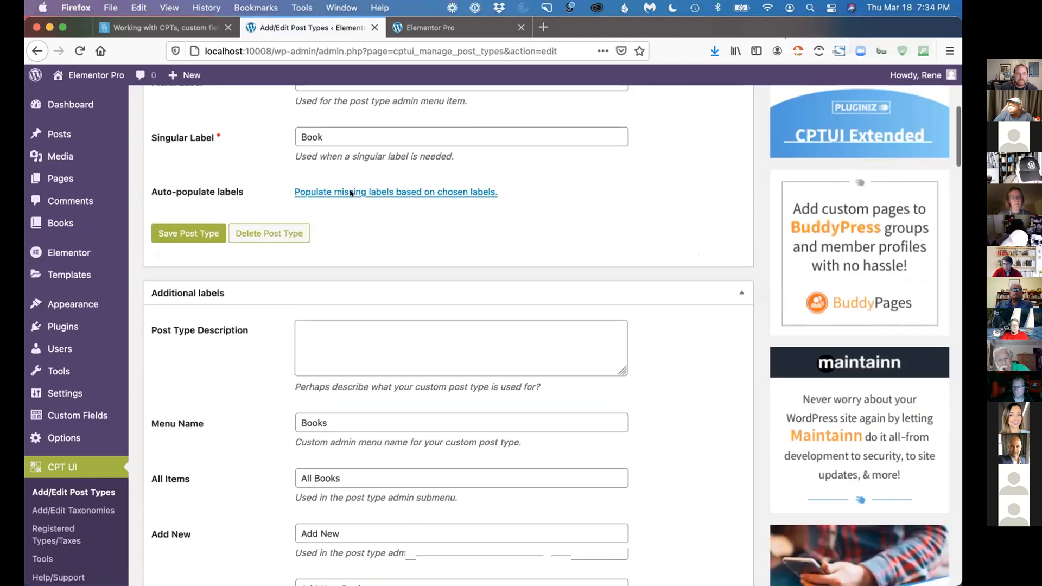
Review the Books post type's archive, rewrite, menu icon and supported feature settings
scroll(351, 193, "down", 20)
scroll(206, 410, "down", 20)
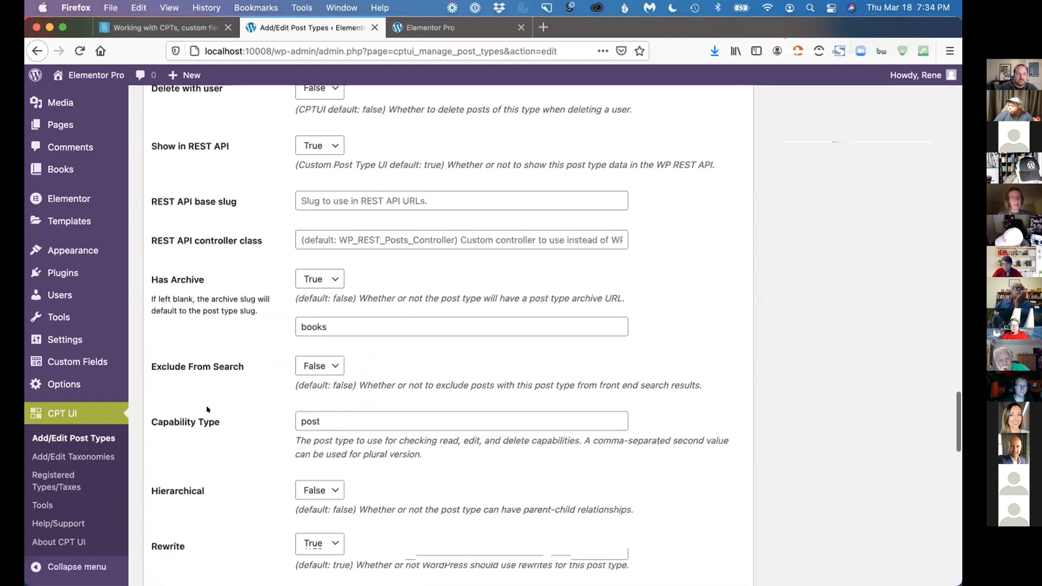
scroll(206, 410, "down", 3)
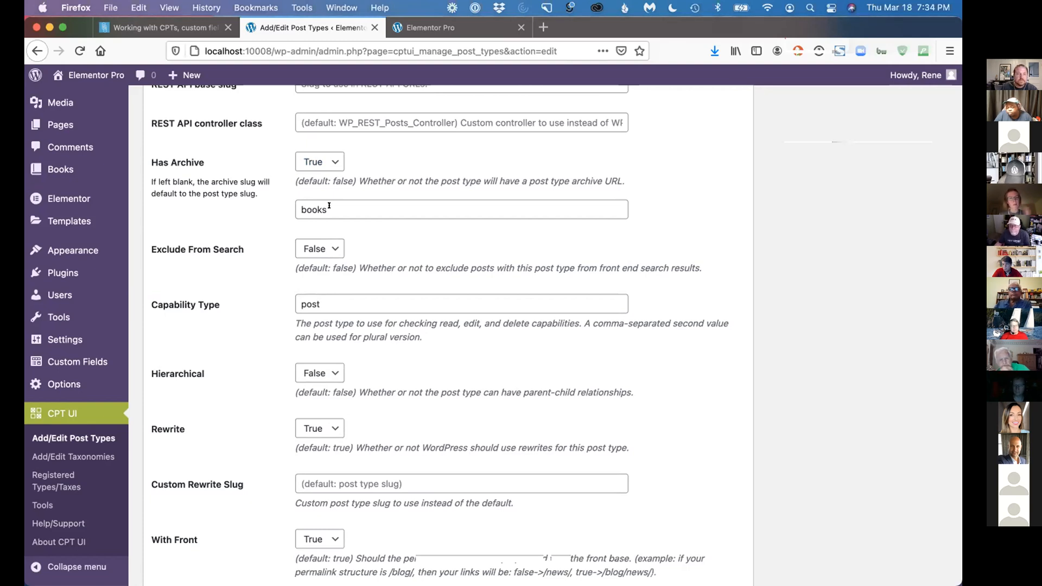
scroll(329, 209, "down", 10)
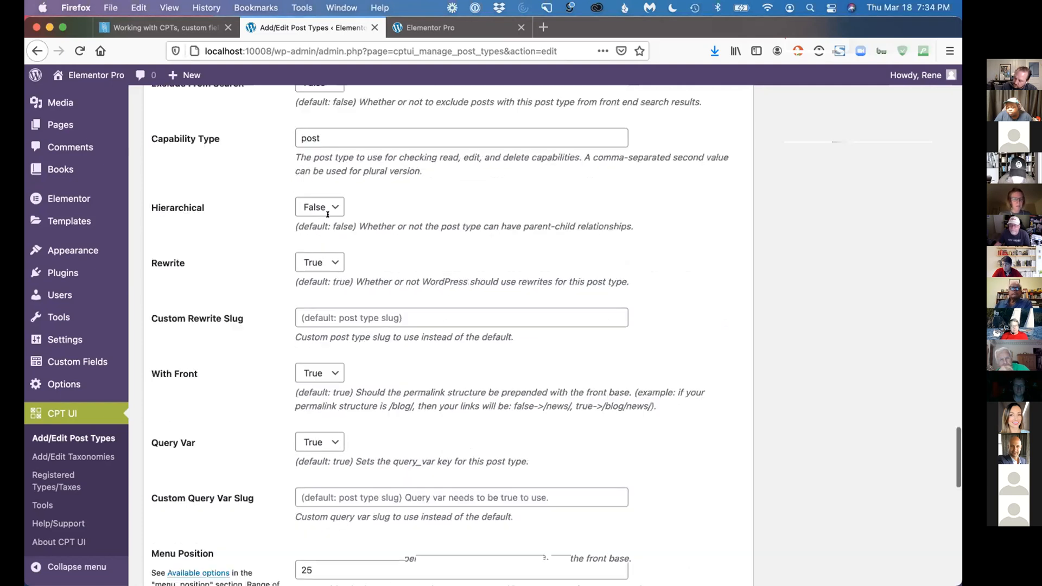
scroll(327, 215, "down", 11)
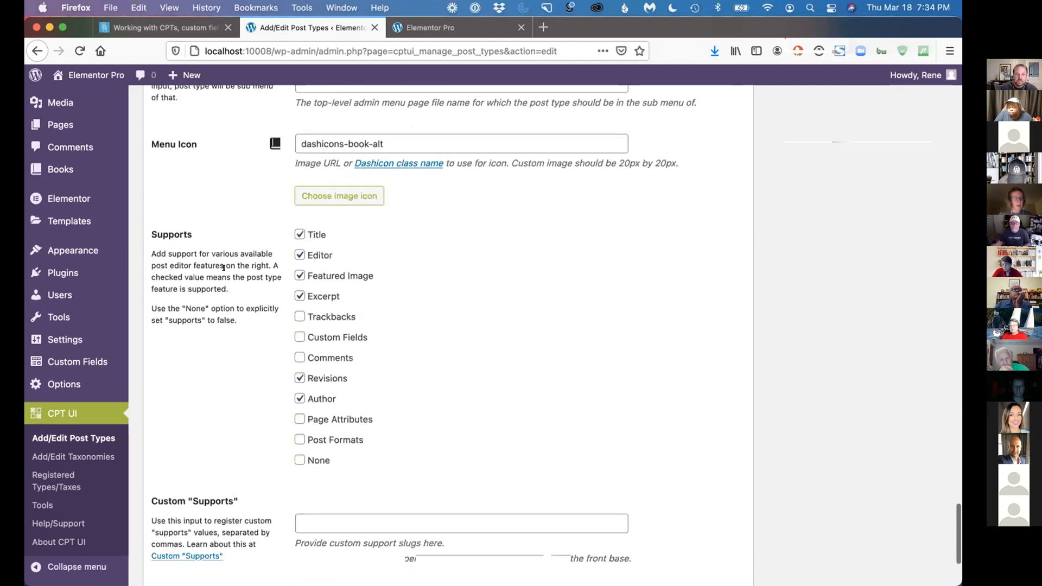
Open the Books field group in Advanced Custom Fields and review its fields and location rule
scroll(223, 274, "up", 20)
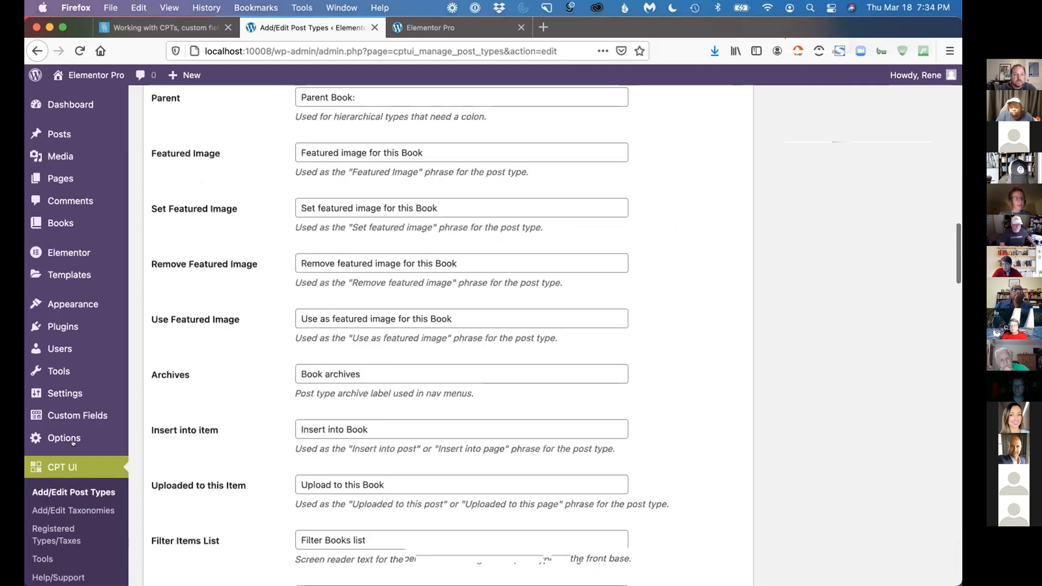
scroll(64, 476, "down", 3)
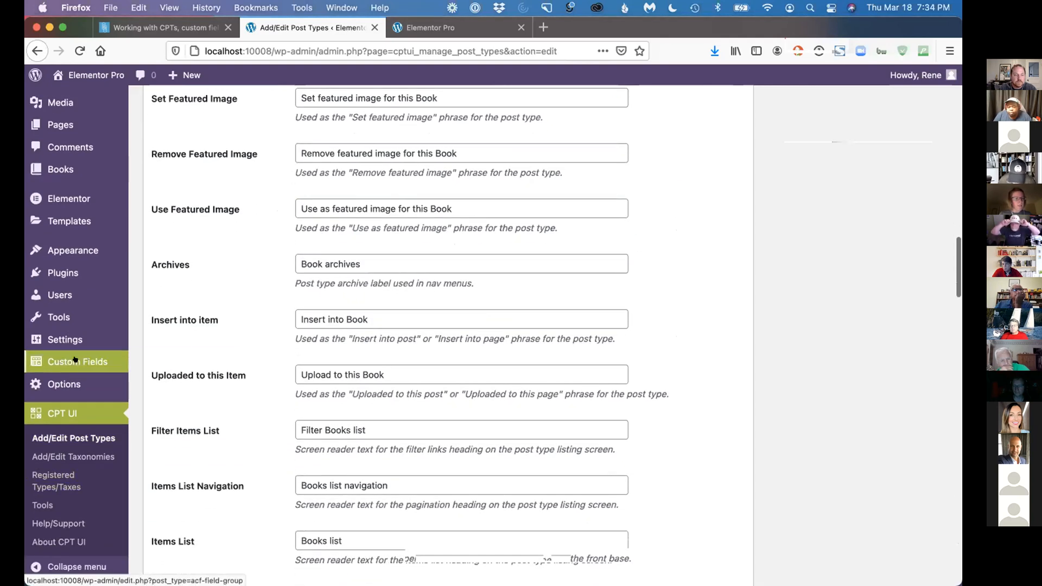
left_click(74, 359)
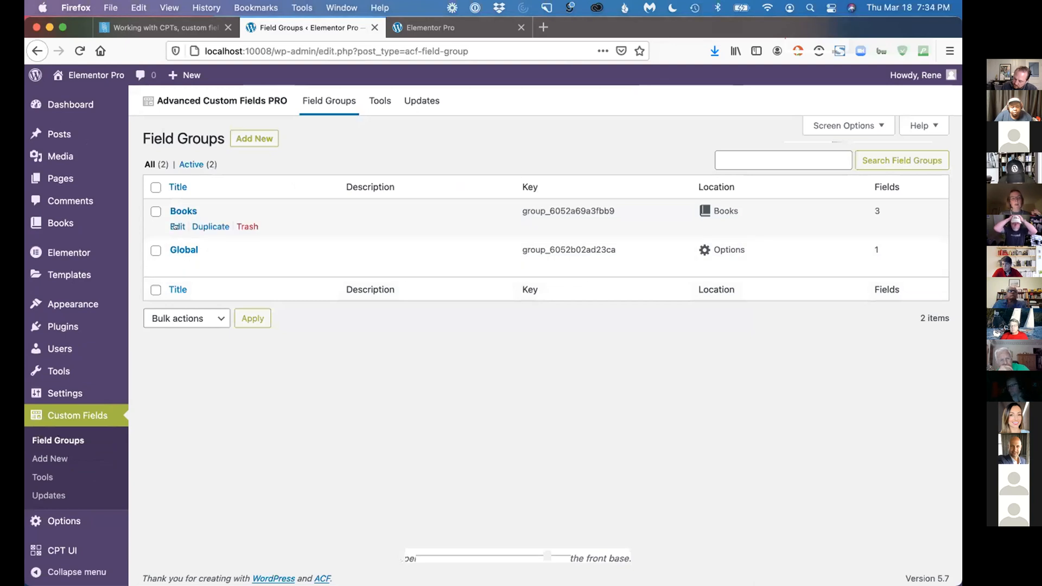
left_click(174, 226)
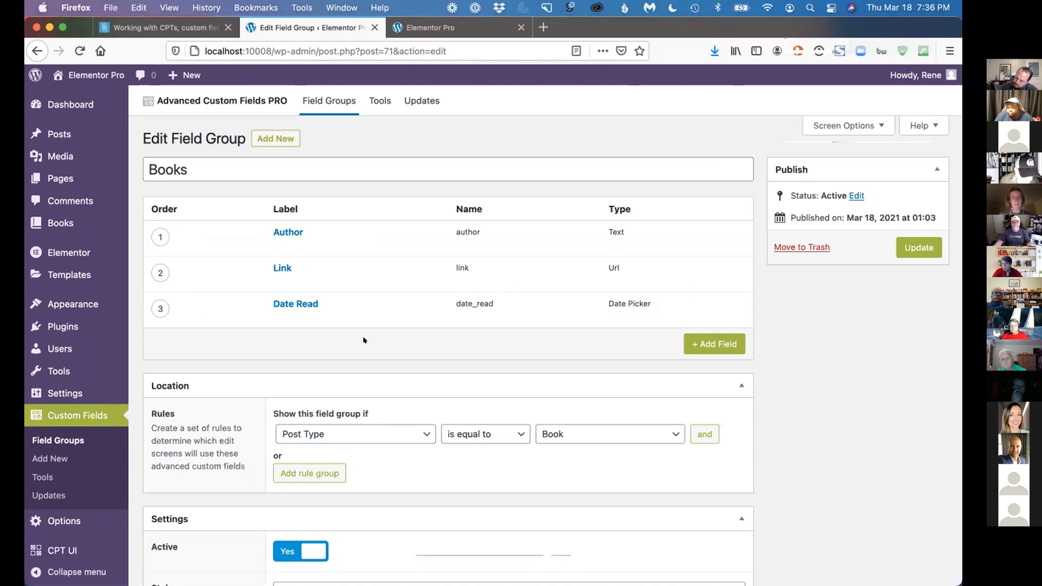
Open the Books list in a new browser tab and open the book The 12 Week Year for editing
right_click(65, 222)
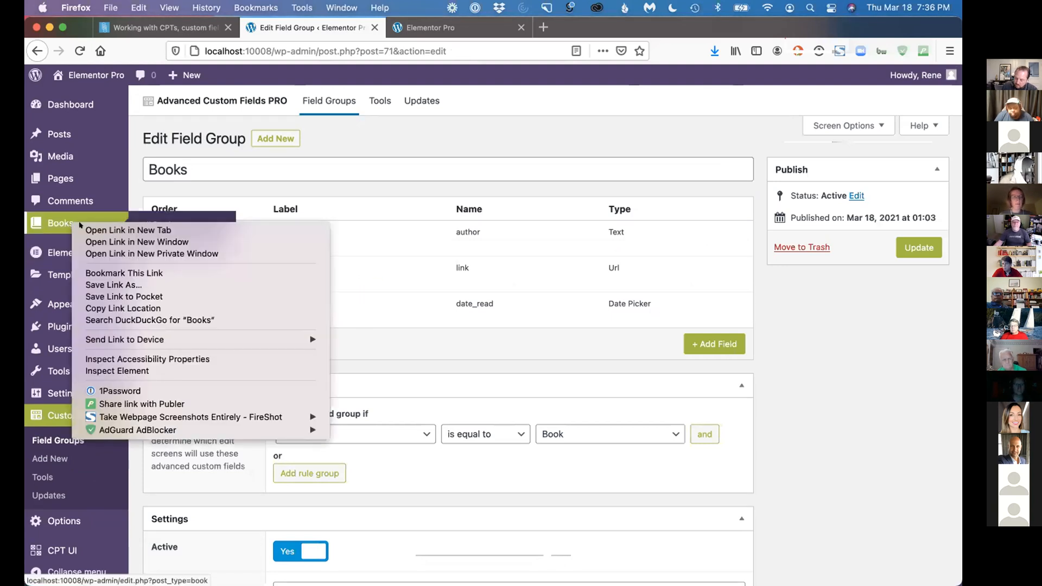
left_click(109, 229)
left_click(426, 27)
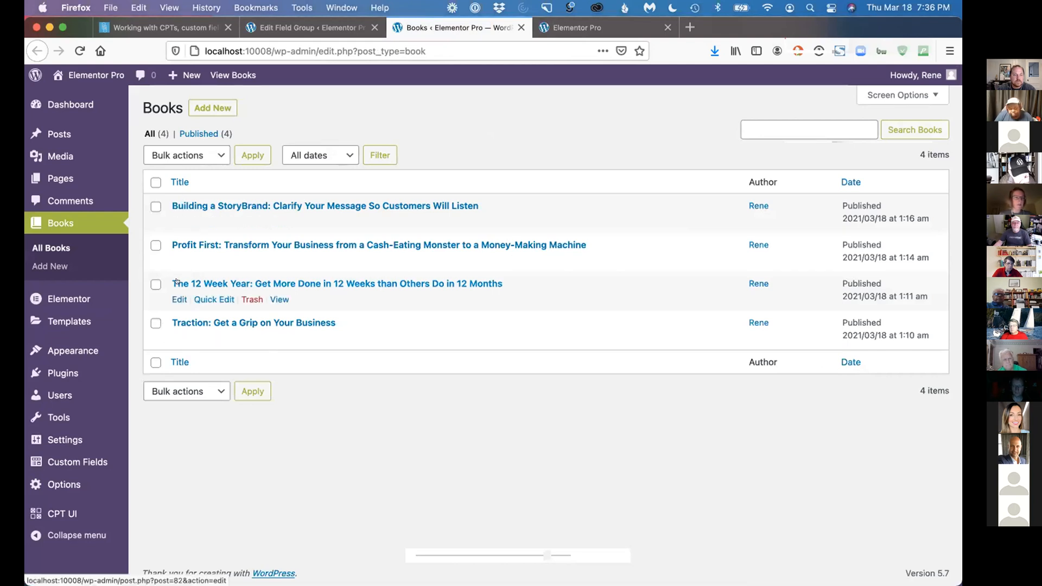
left_click(175, 299)
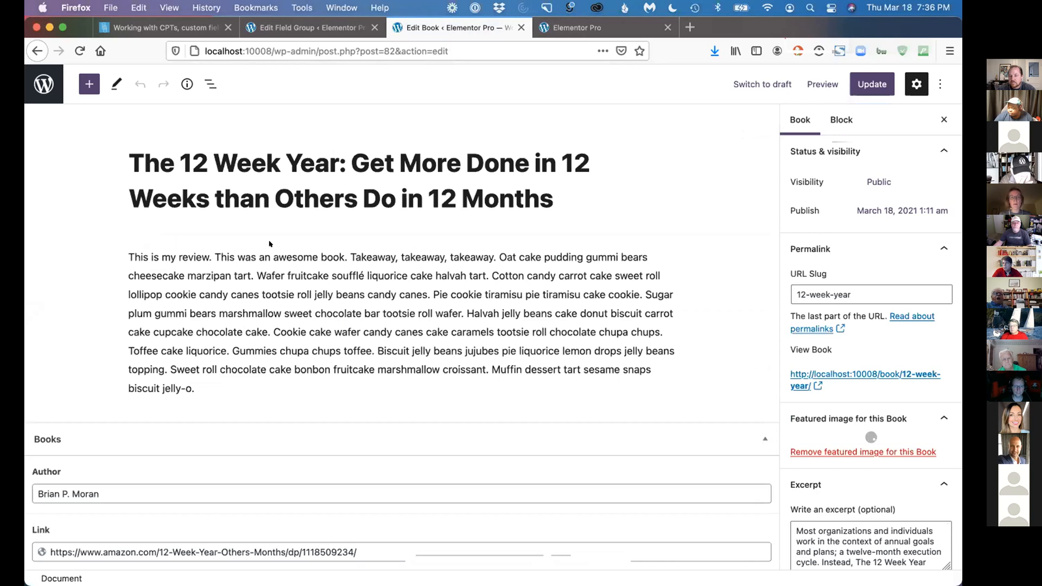
Review The 12 Week Year's review text, author, link and date read fields, featured image and excerpt
left_click_drag(170, 259, 212, 337)
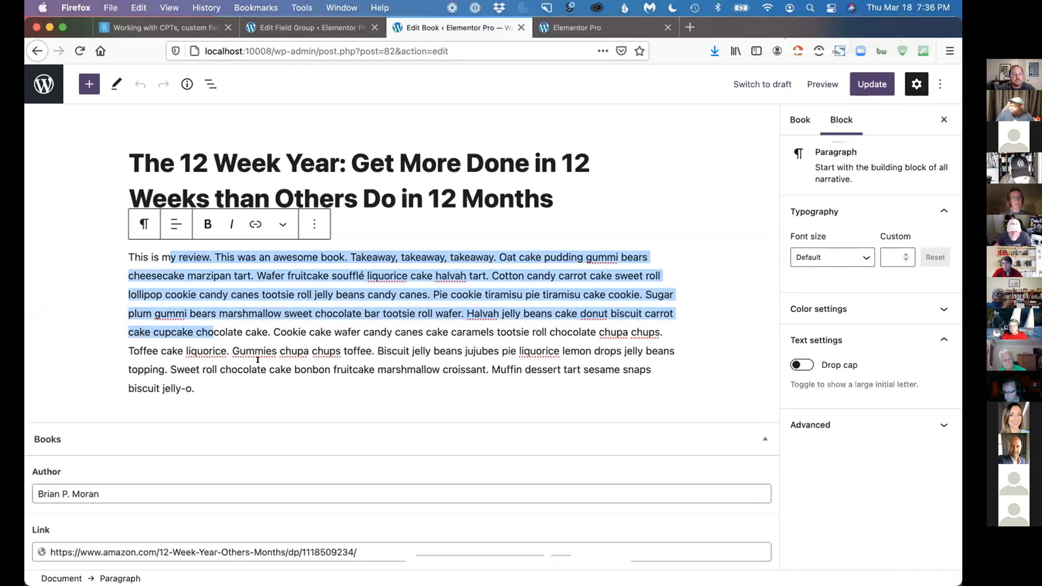
left_click(272, 332)
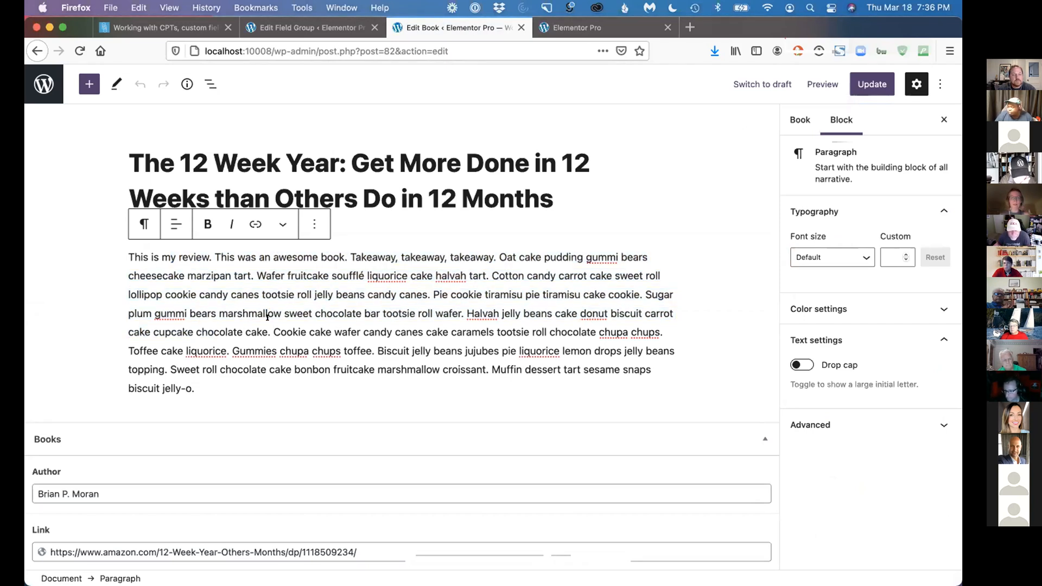
scroll(255, 309, "down", 2)
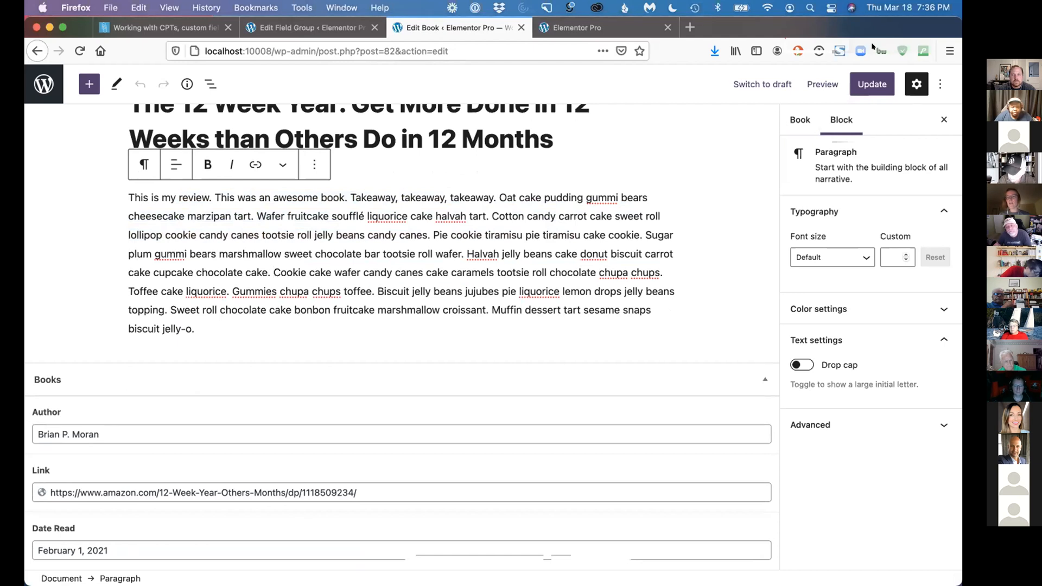
left_click(796, 115)
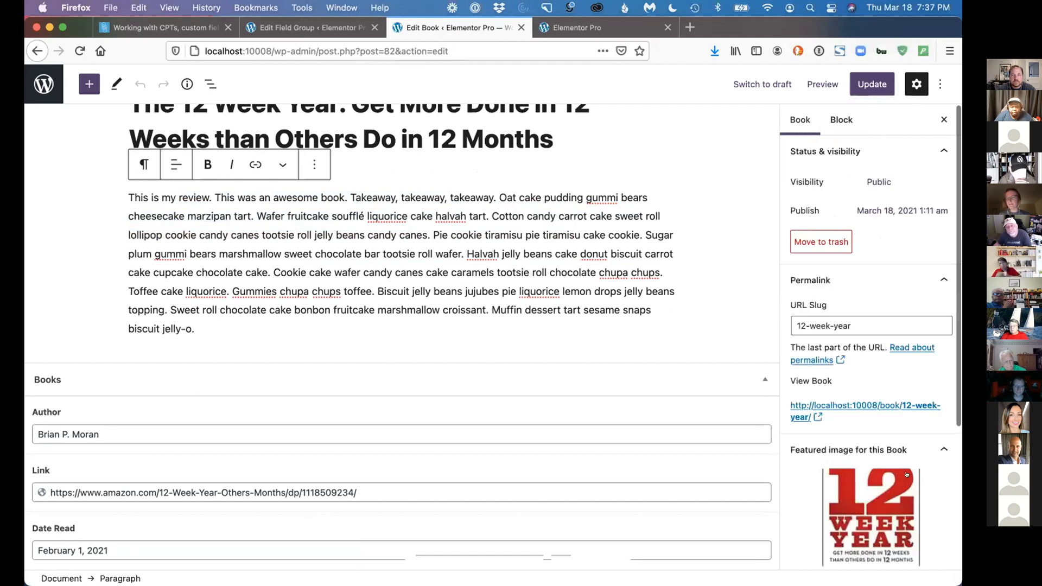
scroll(928, 494, "down", 5)
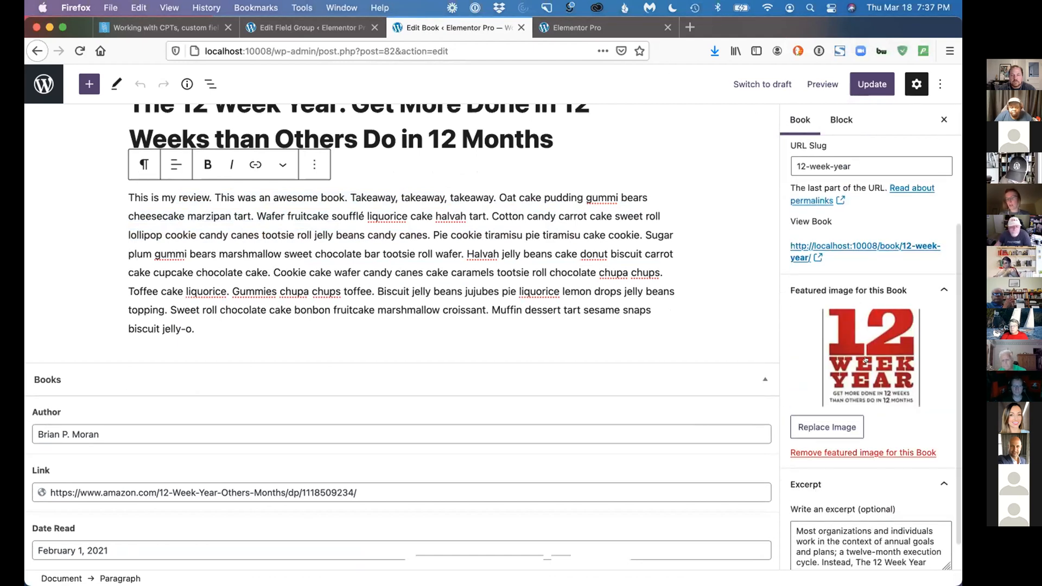
scroll(866, 359, "down", 1)
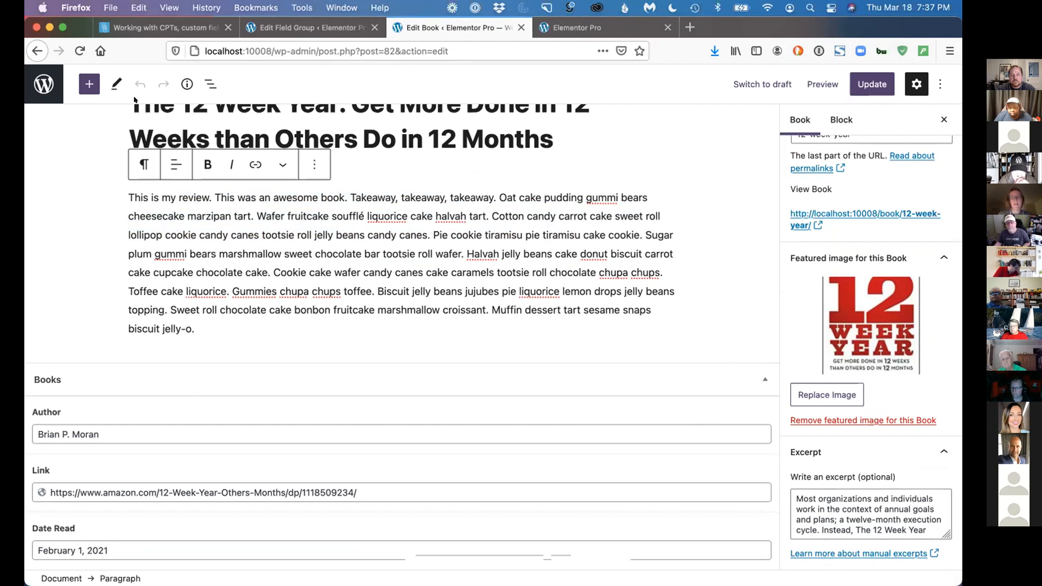
Return to the Books list, open the Profit First book and review its custom fields and featured image
left_click(44, 84)
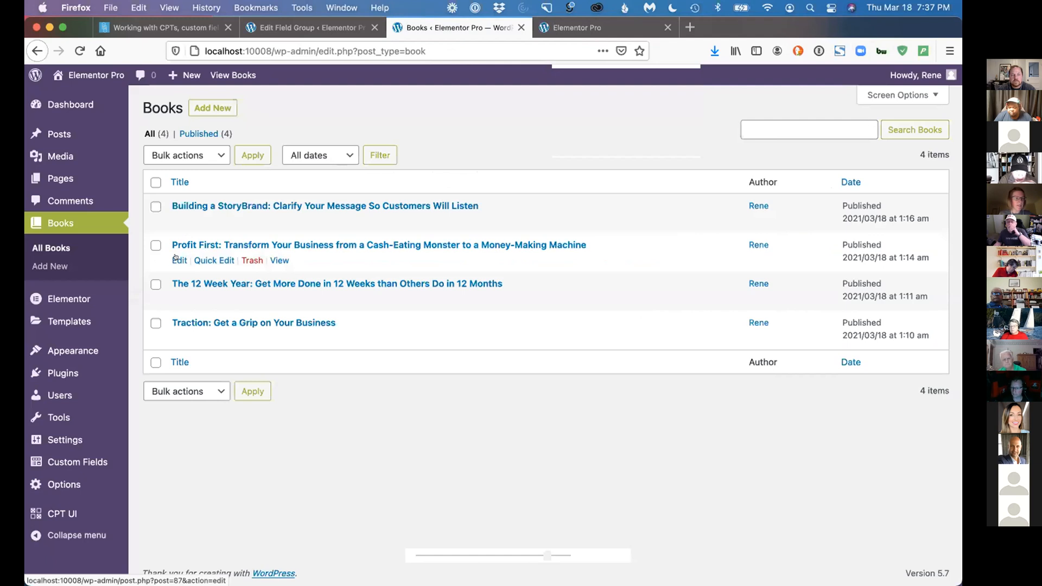
left_click(176, 259)
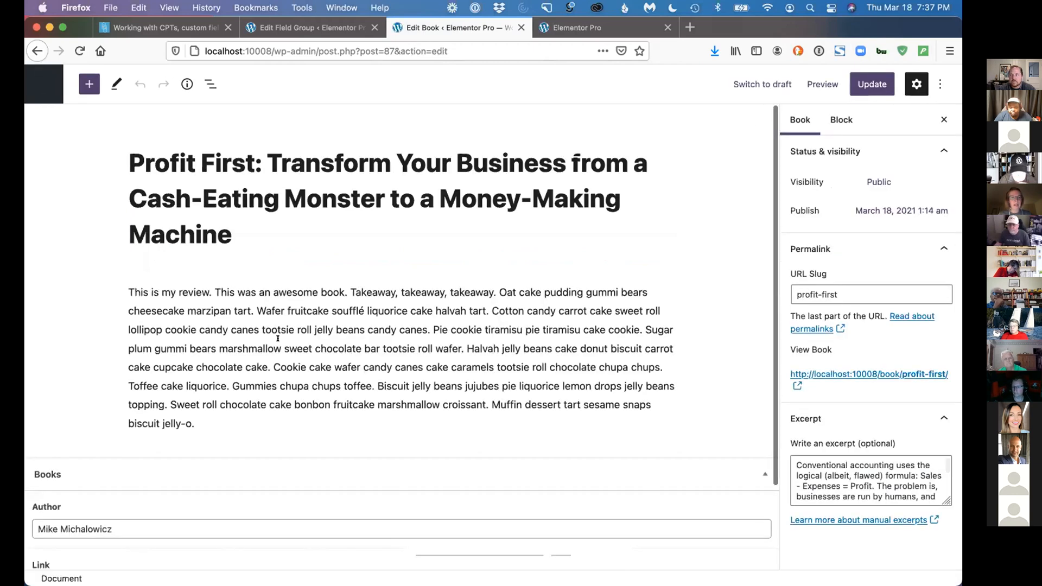
scroll(93, 412, "down", 3)
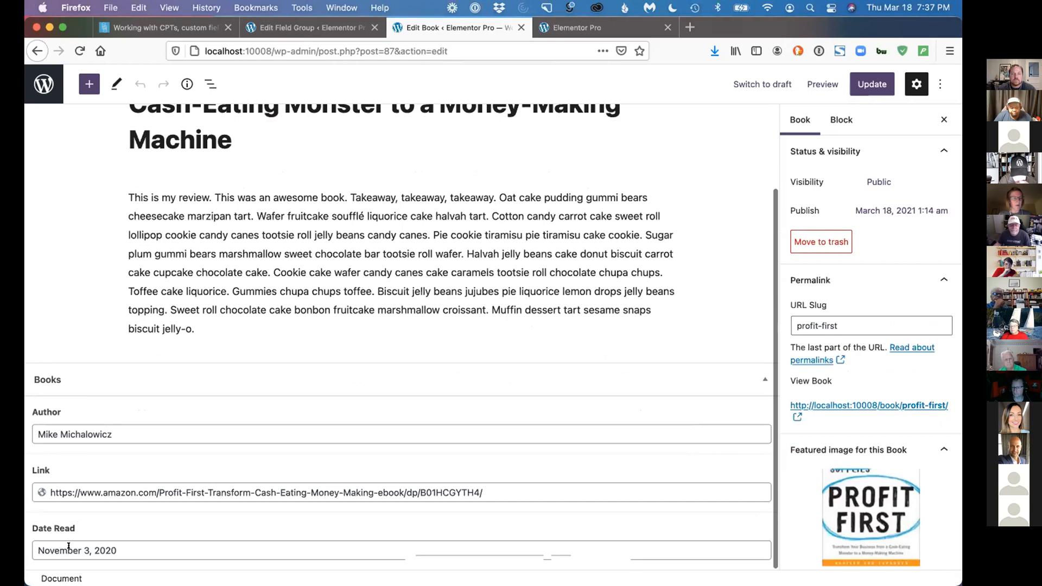
scroll(883, 432, "down", 3)
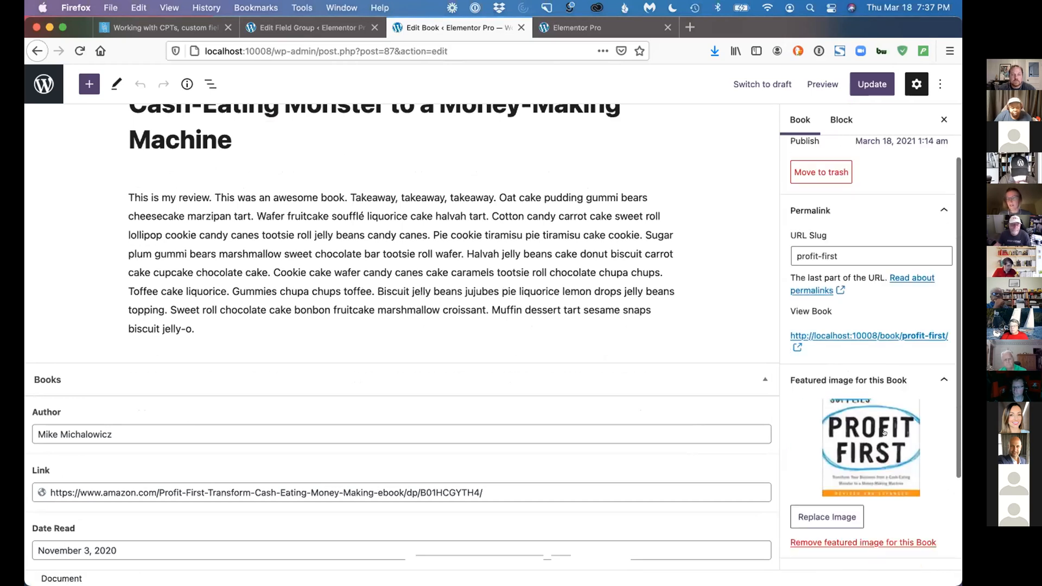
View the Profit First book's public page in a new browser tab
right_click(834, 333)
left_click(640, 342)
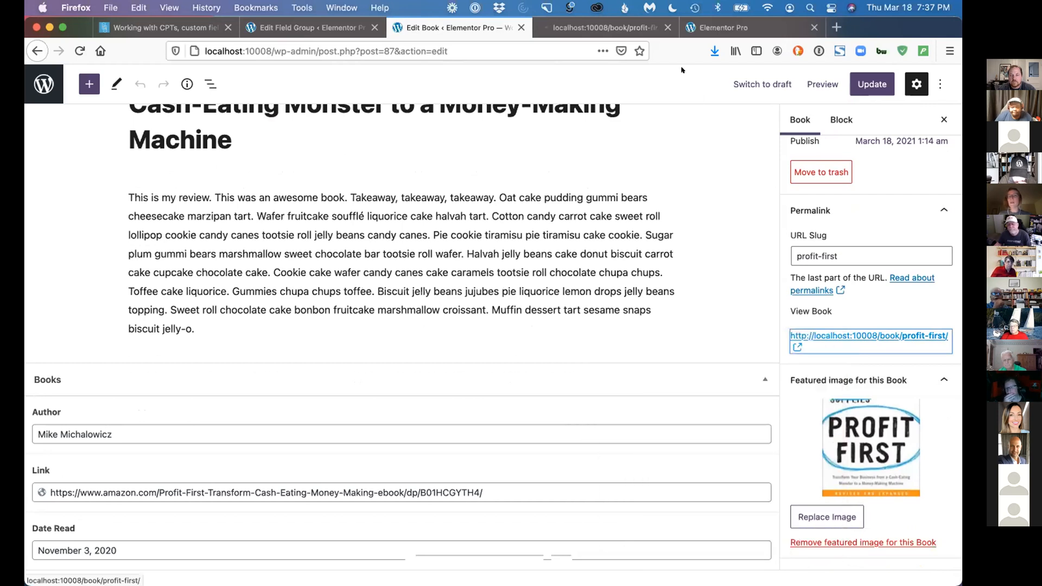
left_click(609, 26)
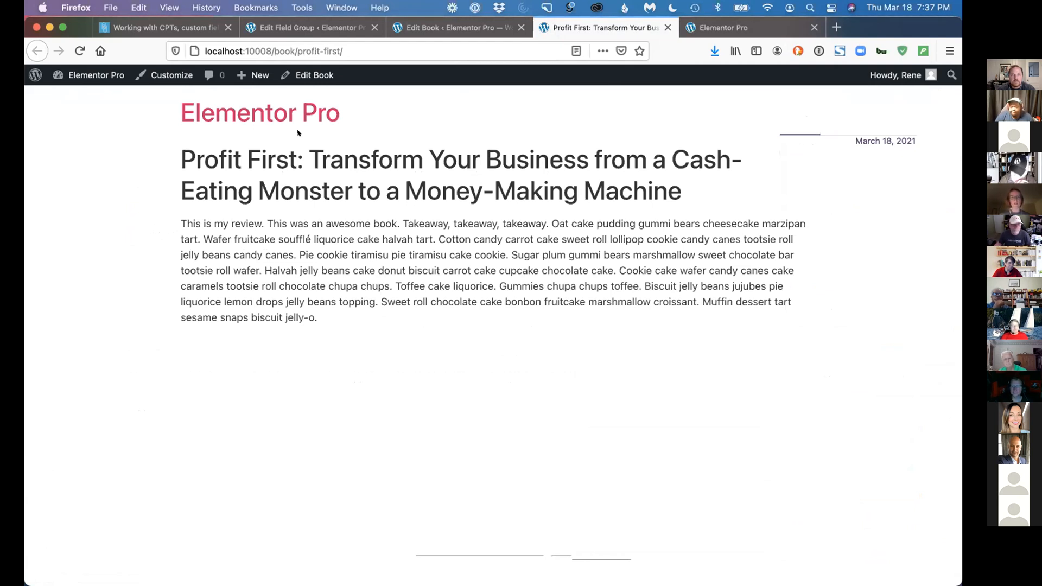
Load the Books archive at localhost:10008/books/ and examine how each book's title, image and excerpt display by default
left_click(310, 54)
left_click_drag(296, 49, 405, 46)
type("s")
key("Return")
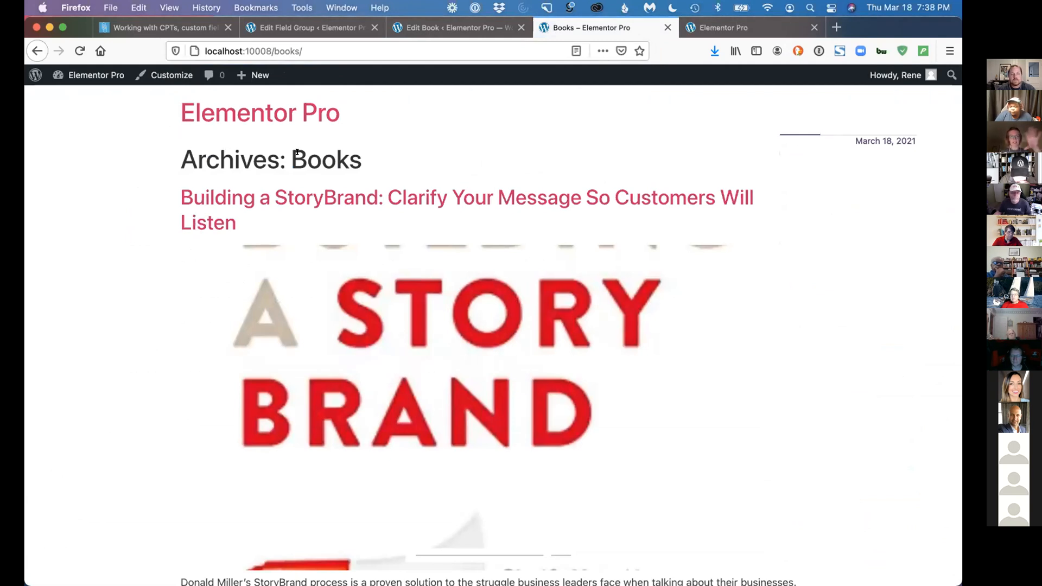
scroll(425, 270, "down", 5)
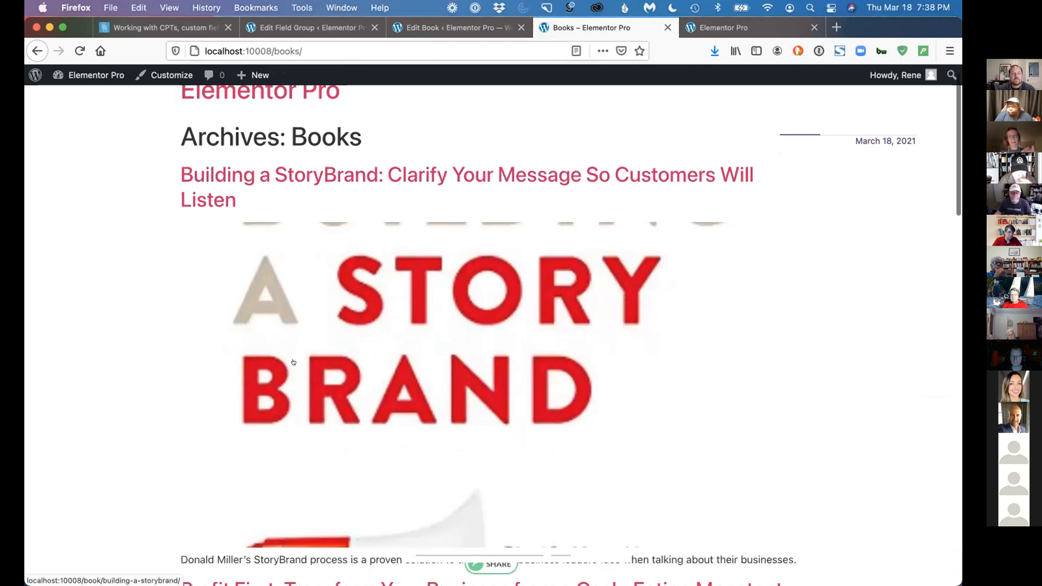
scroll(477, 217, "down", 2)
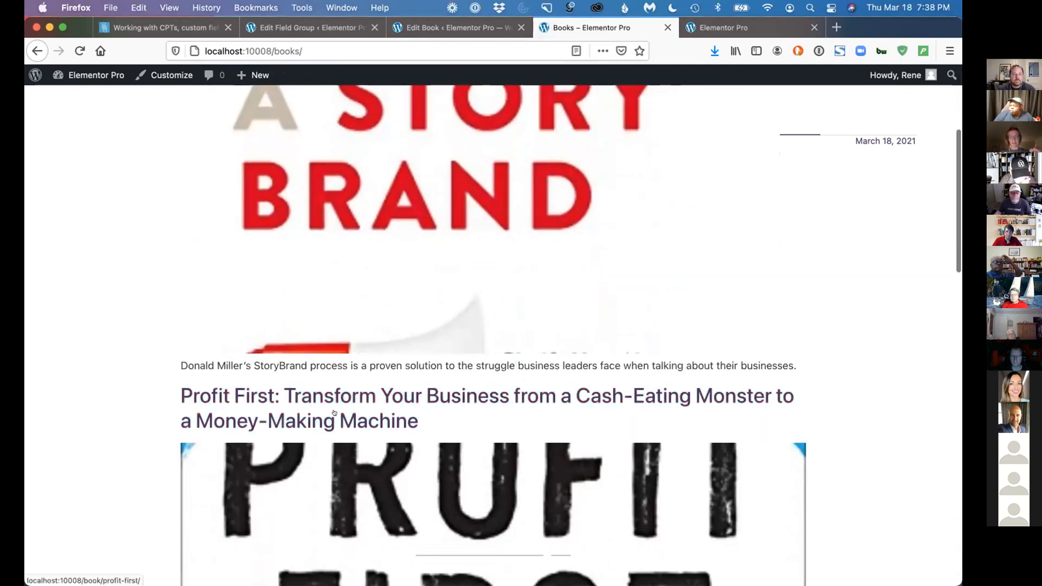
scroll(343, 308, "down", 5)
scroll(343, 308, "down", 6)
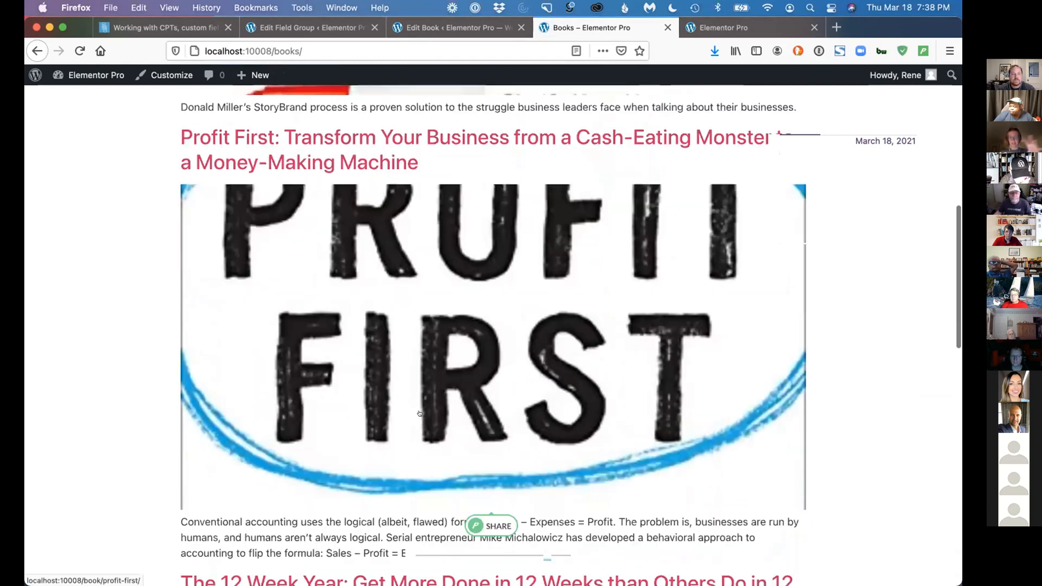
scroll(355, 414, "down", 10)
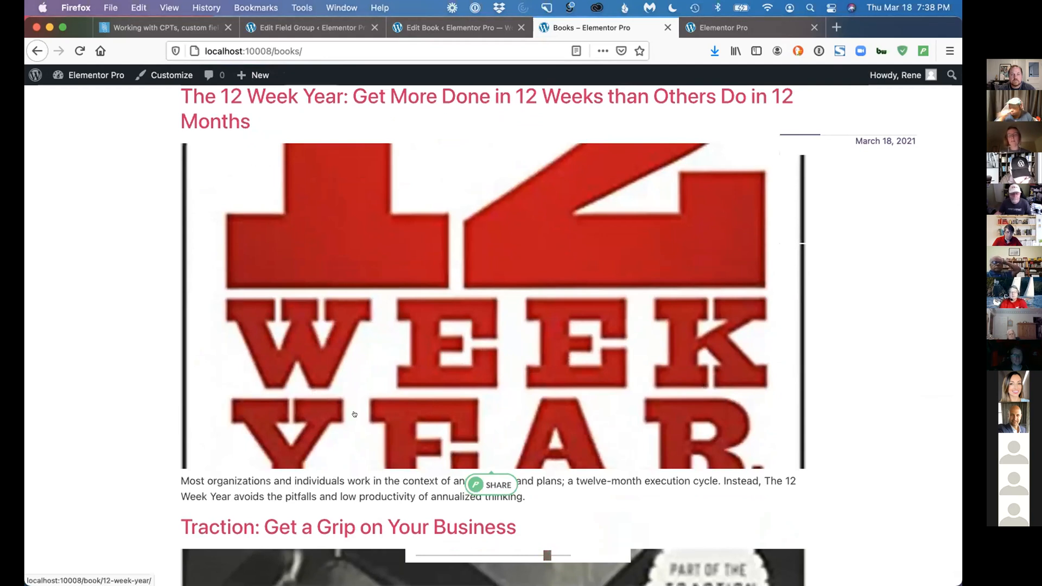
scroll(427, 255, "down", 9)
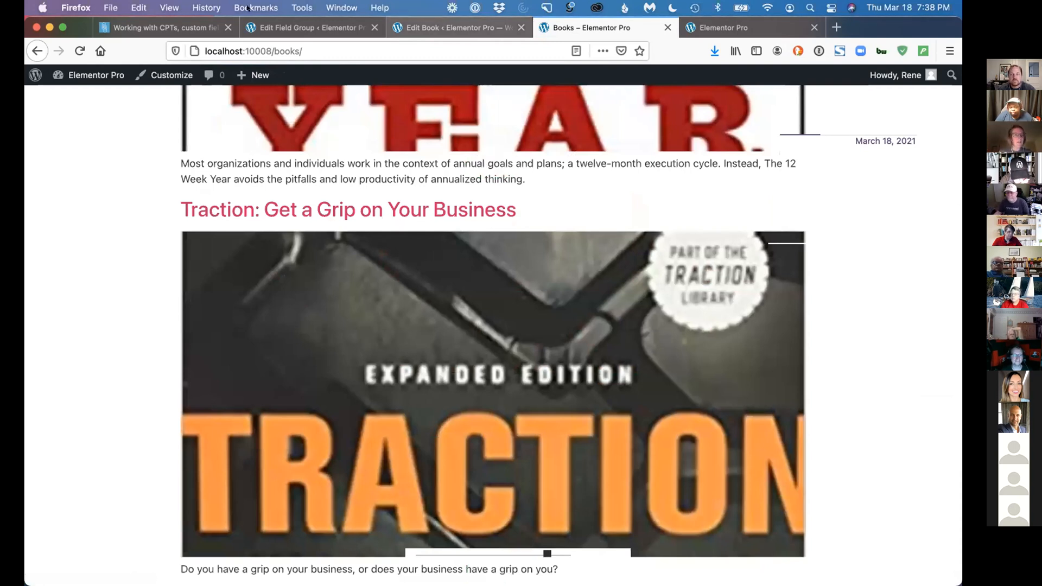
Return the book editor to the Books list and close the archive, site front-end and field group browser tabs
left_click(445, 27)
left_click(44, 84)
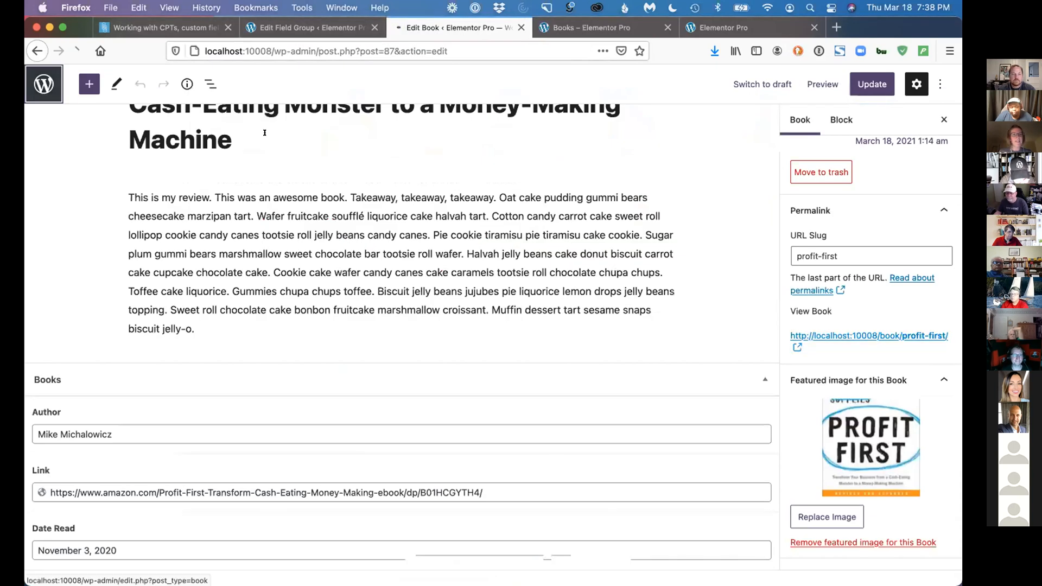
left_click(667, 27)
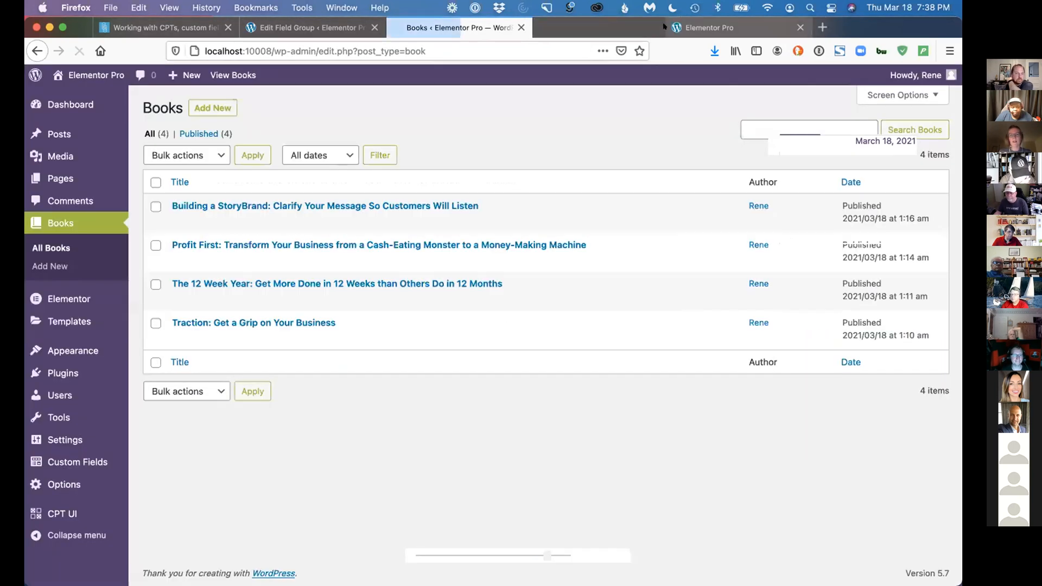
left_click(663, 27)
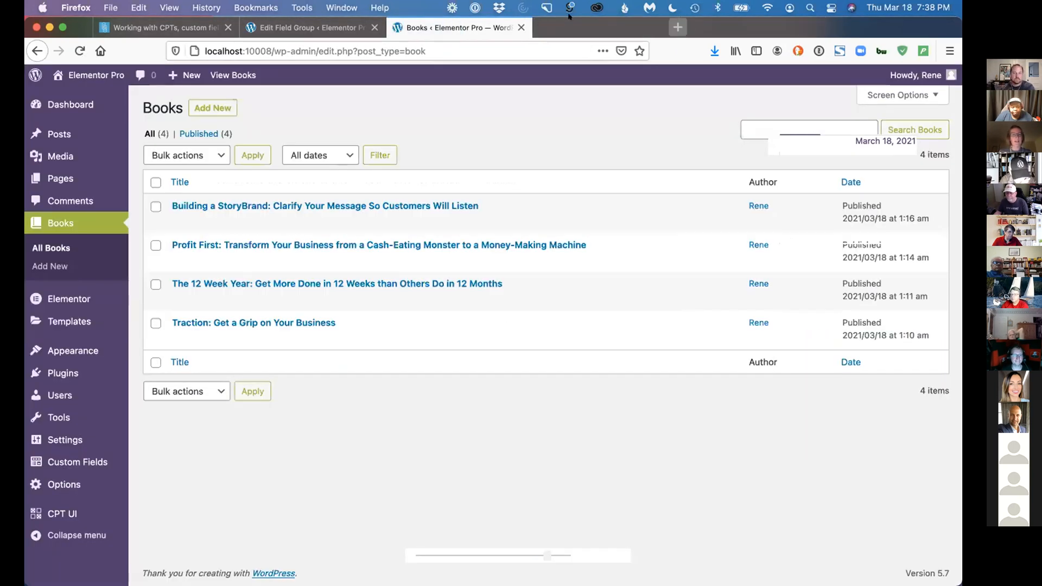
left_click(373, 27)
Return to the presentation page and read the Single section on building a single book template
key("ctrl+shift+Tab")
scroll(357, 335, "down", 2)
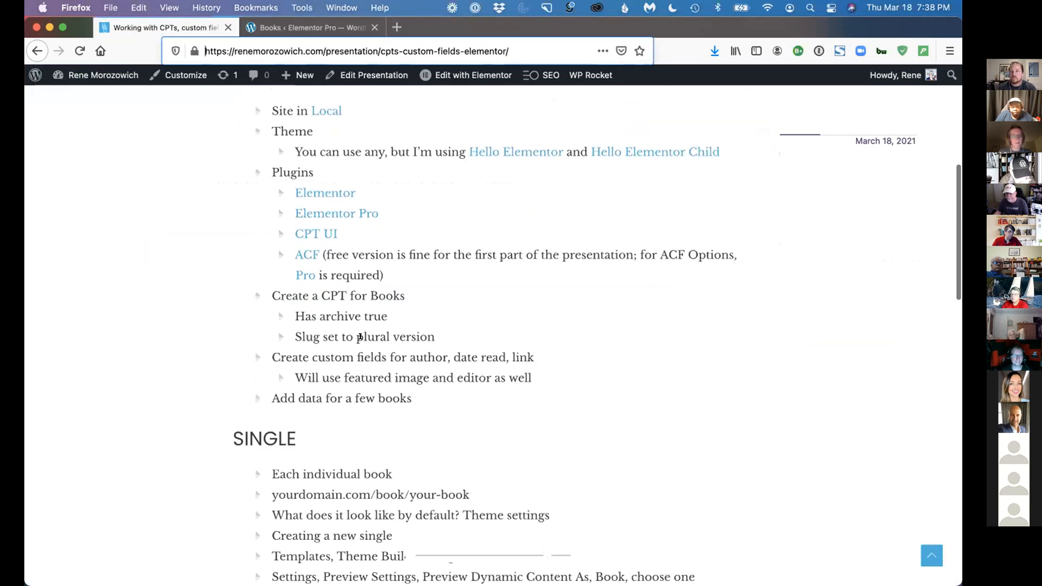
scroll(359, 347, "down", 1)
scroll(360, 360, "down", 4)
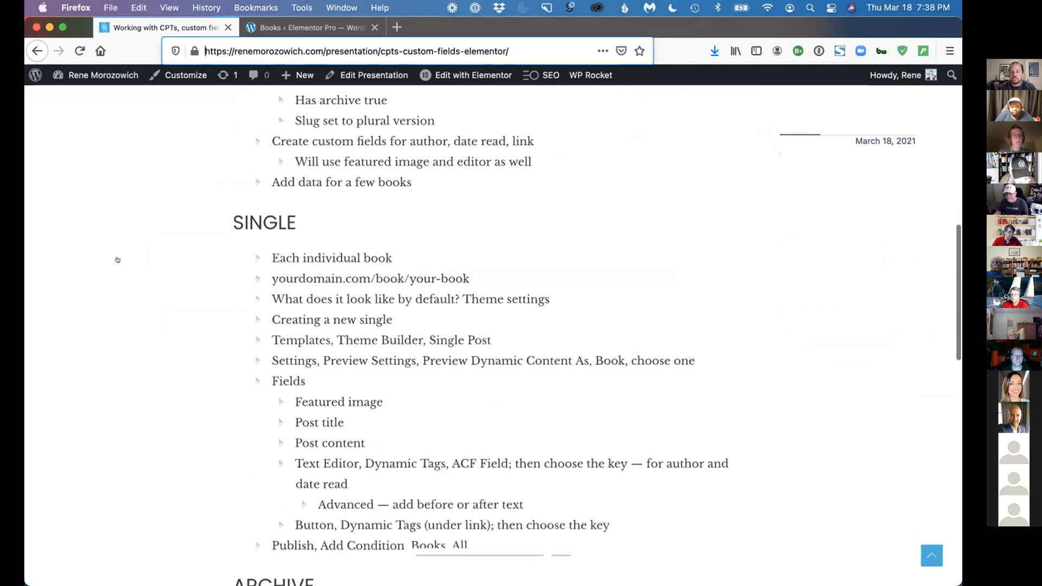
Switch back to the site admin and open the Theme Builder templates
left_click(330, 27)
mouse_move(92, 322)
left_click(170, 360)
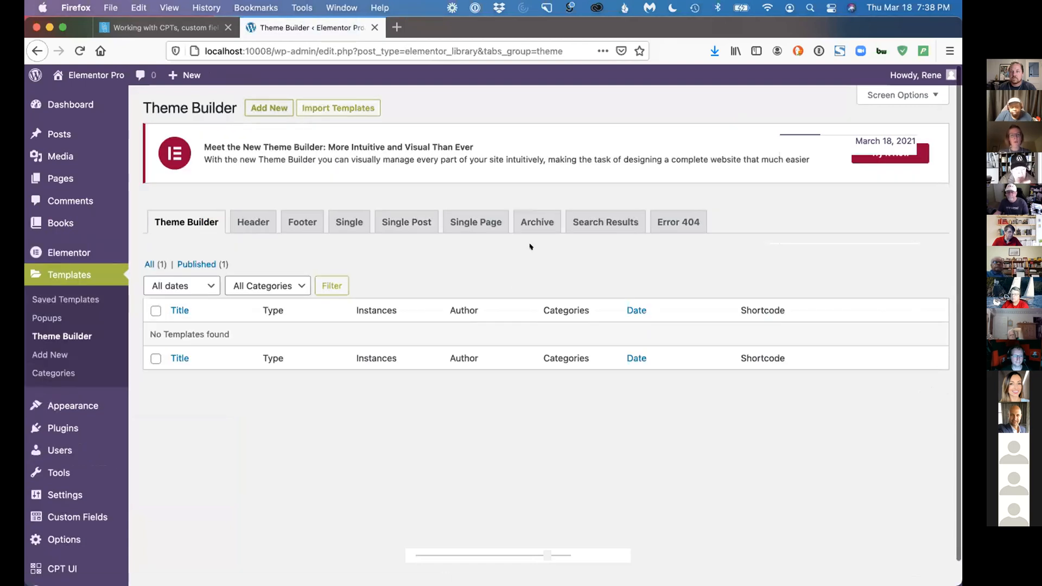
Create a Single Post template named "SNG - Book" and dismiss the template library to start from a blank layout
left_click(538, 312)
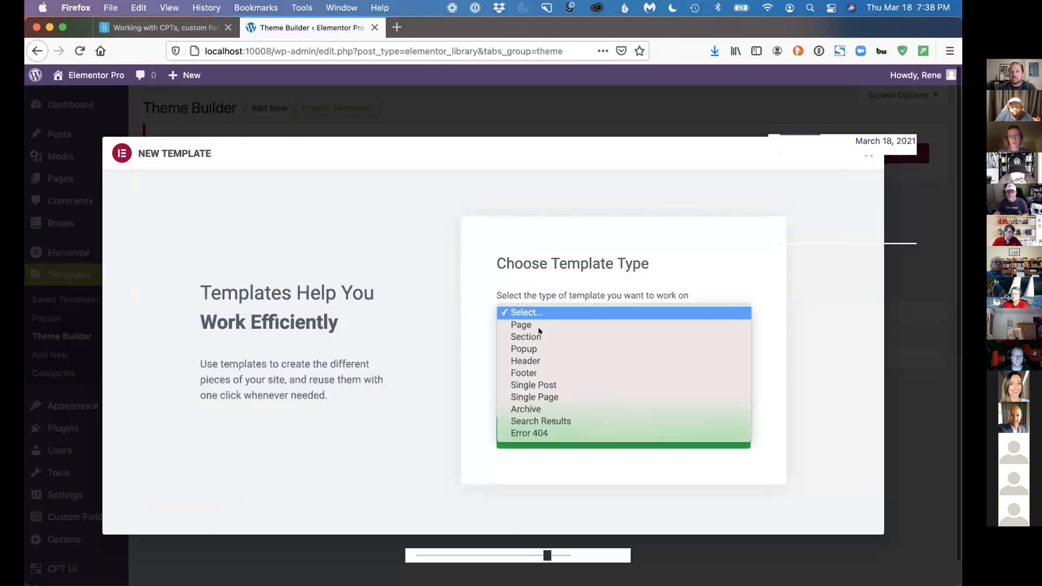
left_click(540, 384)
left_click(527, 381)
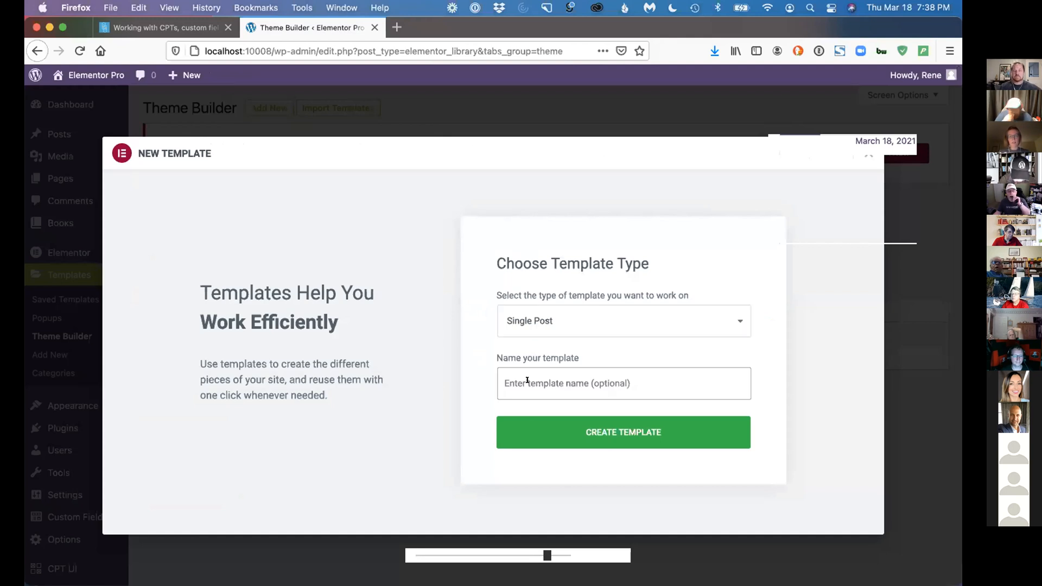
type("Book")
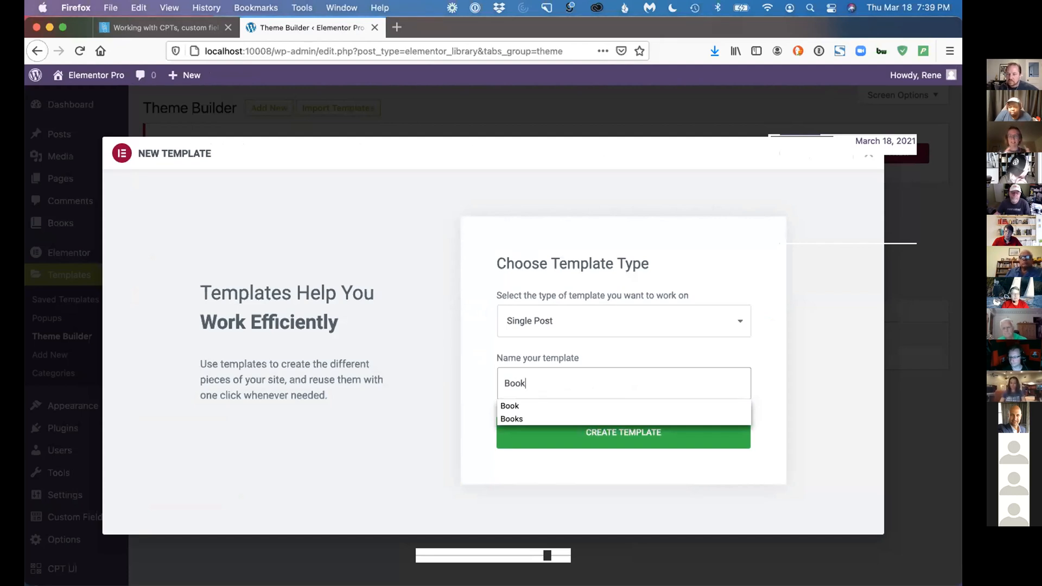
left_click(498, 372)
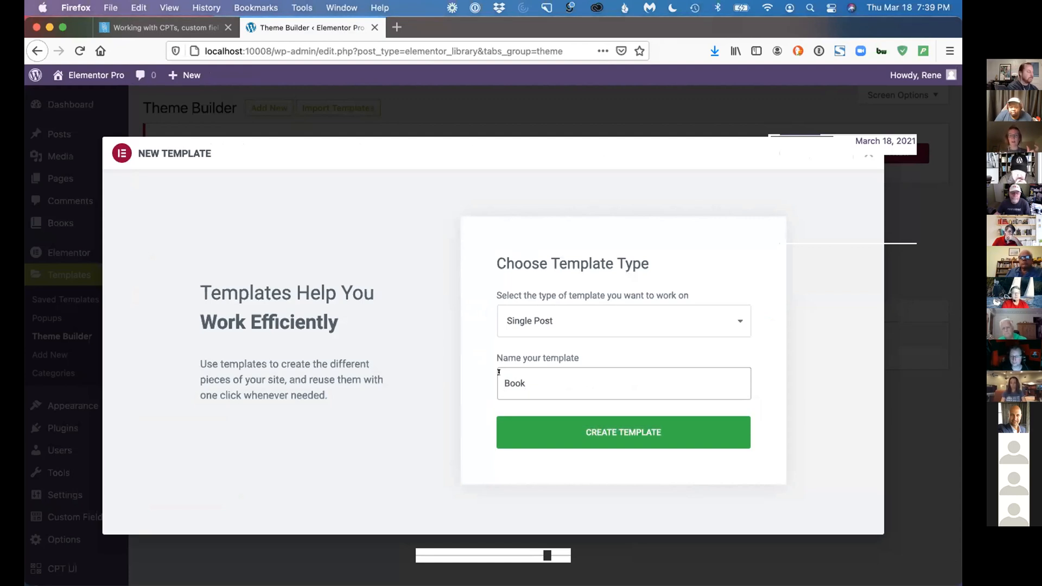
type("SNG -")
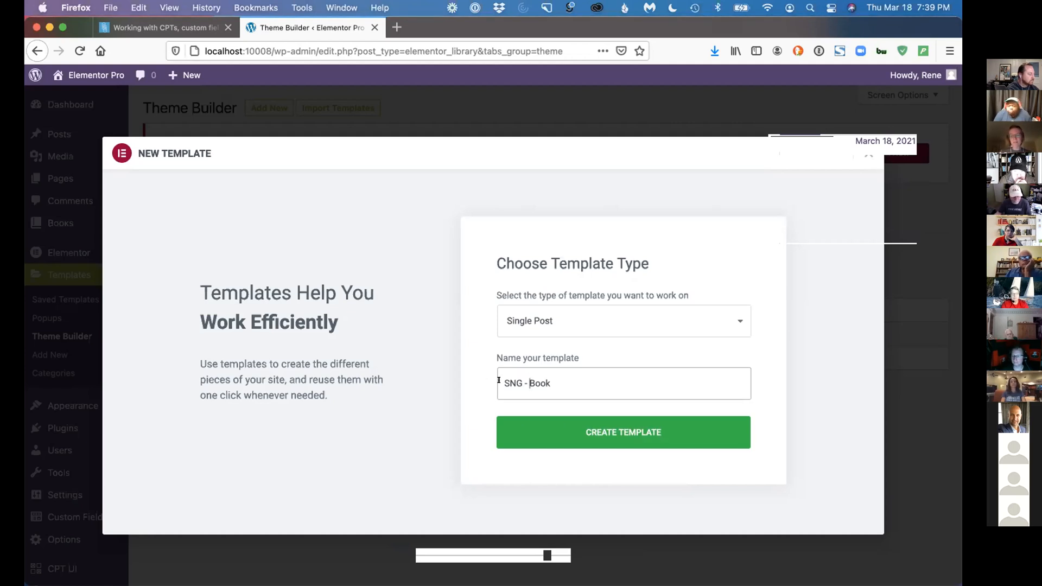
left_click(583, 432)
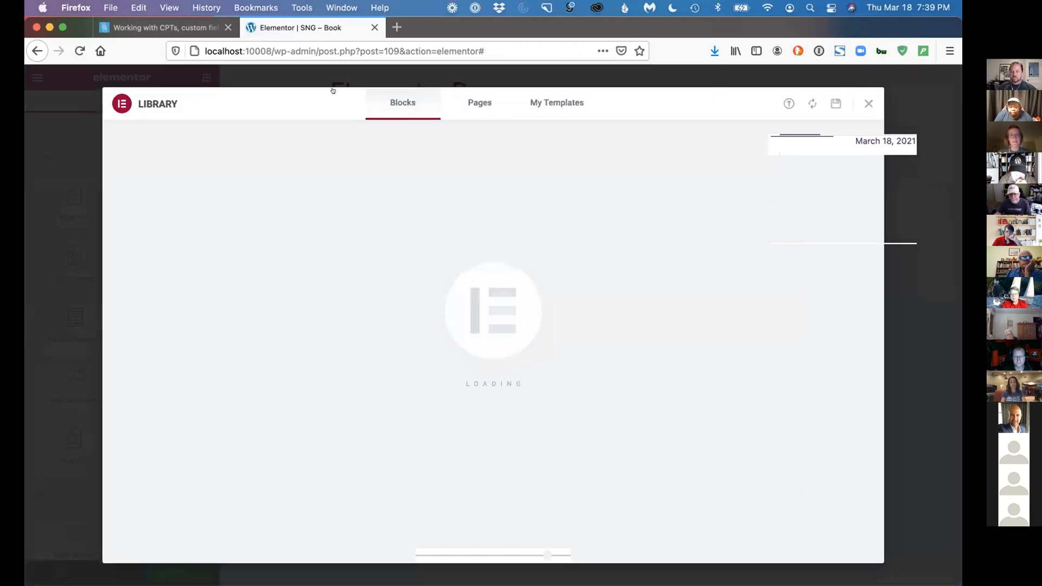
left_click(868, 103)
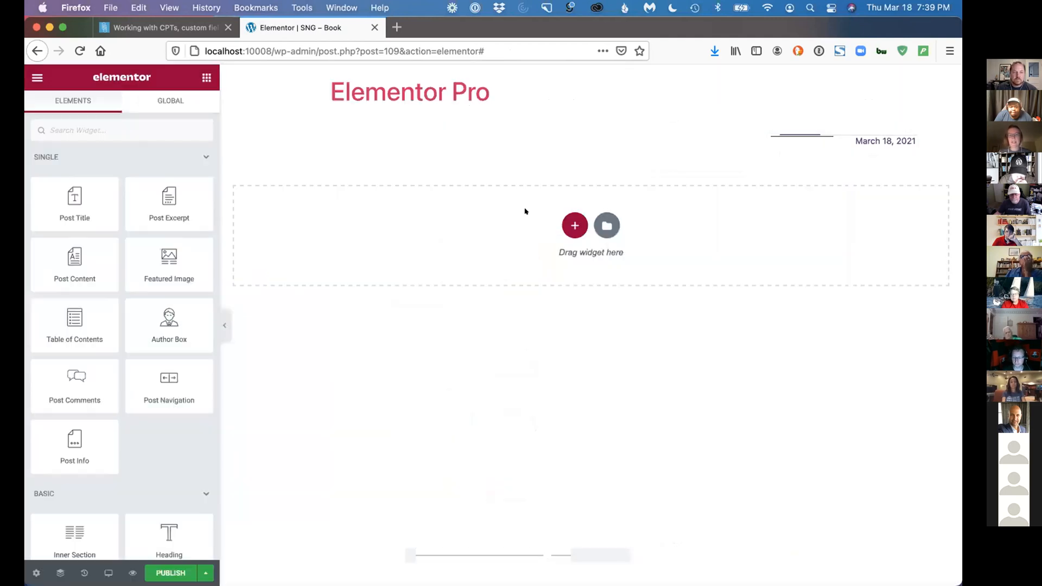
Add a two-column section to the blank template and set its structure to 33, 66
left_click(575, 224)
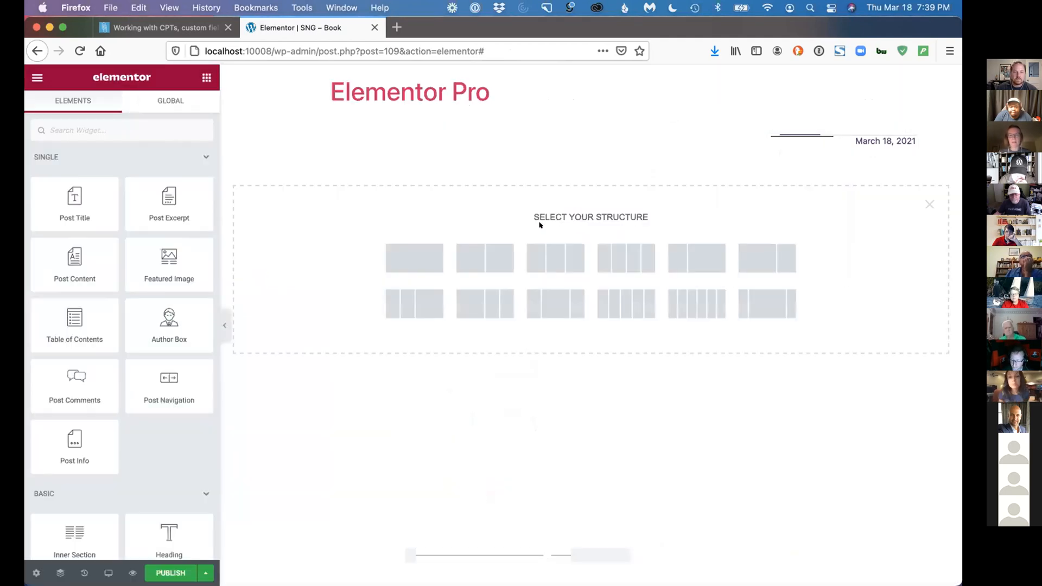
left_click(481, 255)
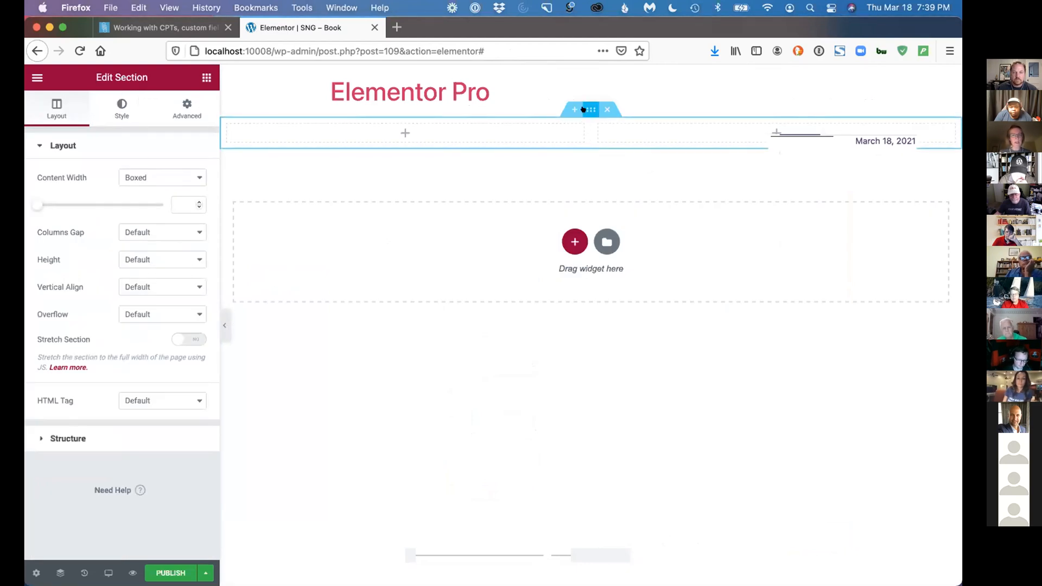
left_click(138, 437)
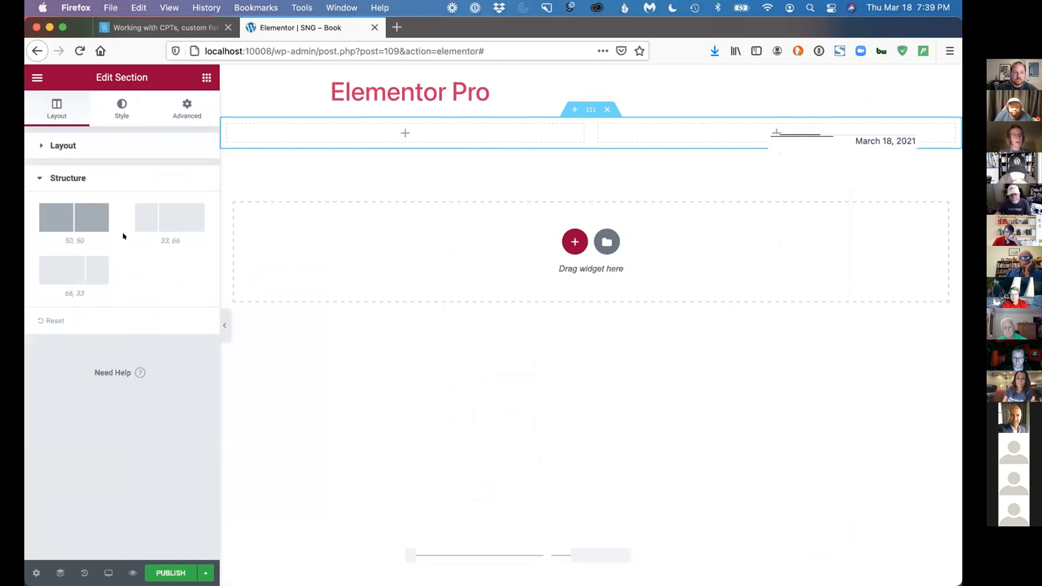
left_click(158, 216)
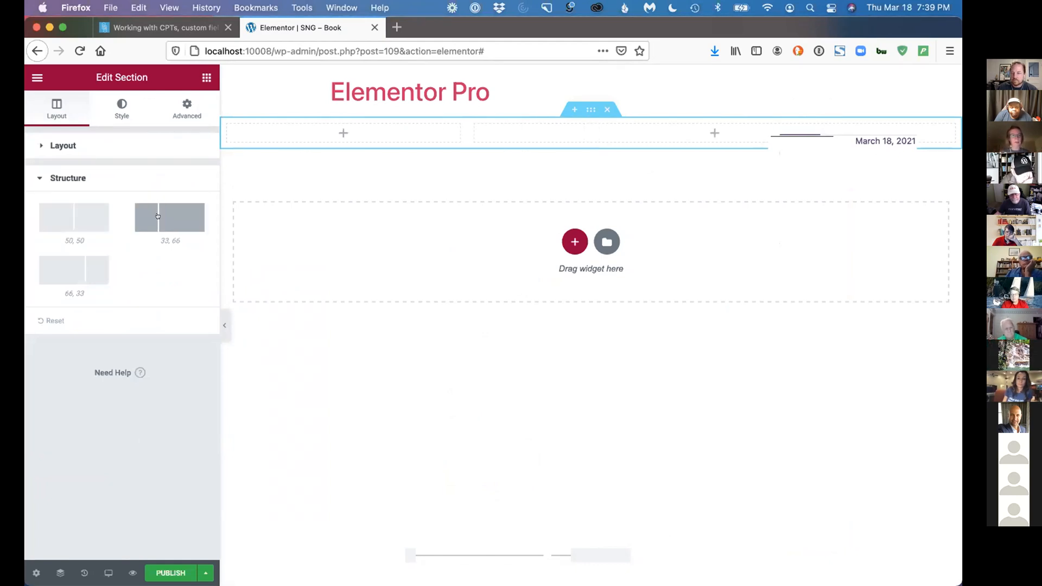
Add a Featured Image widget to the section's narrow first column
left_click(34, 75)
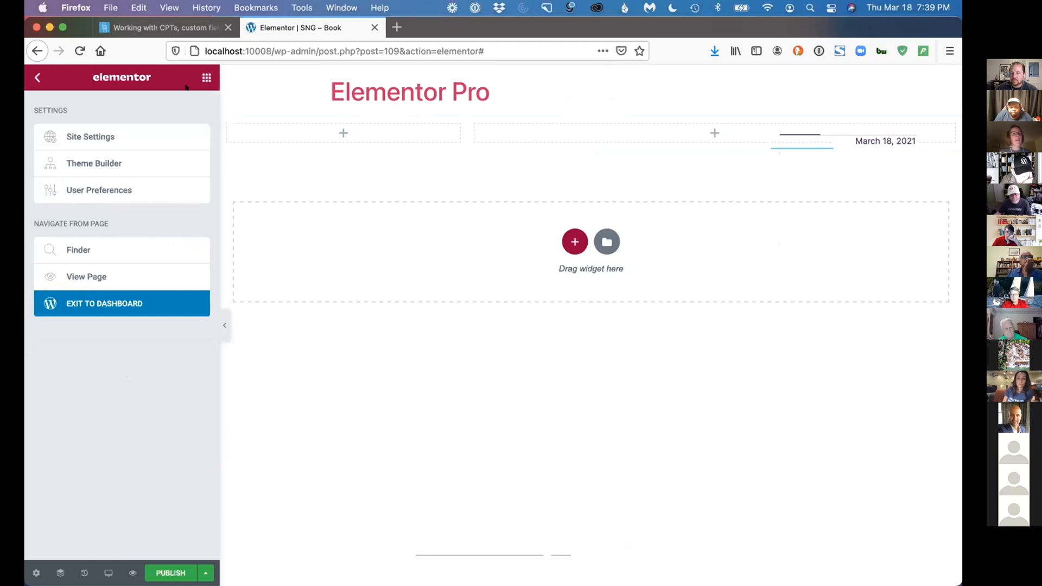
left_click(206, 77)
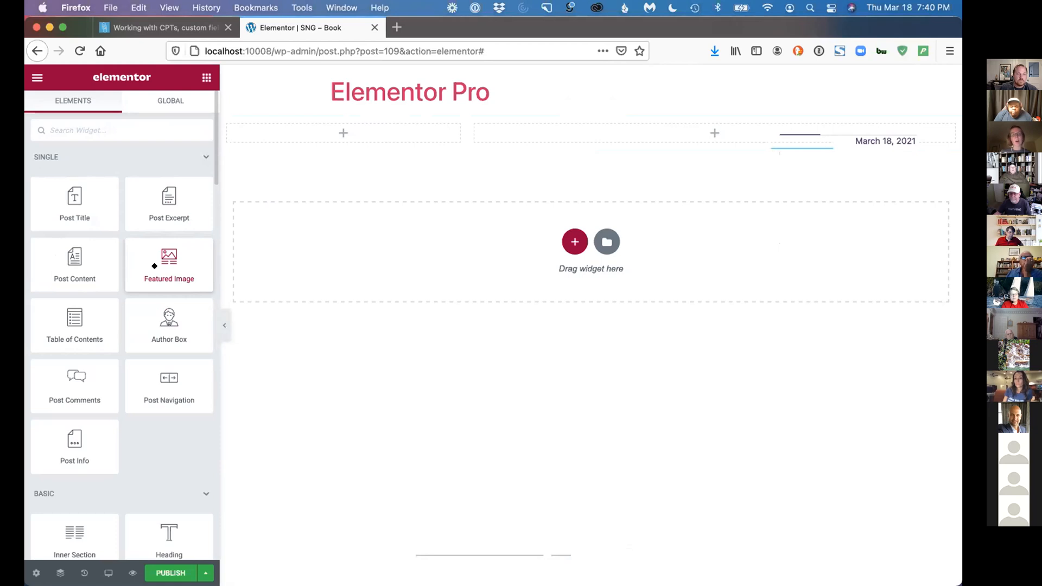
left_click_drag(166, 249, 330, 141)
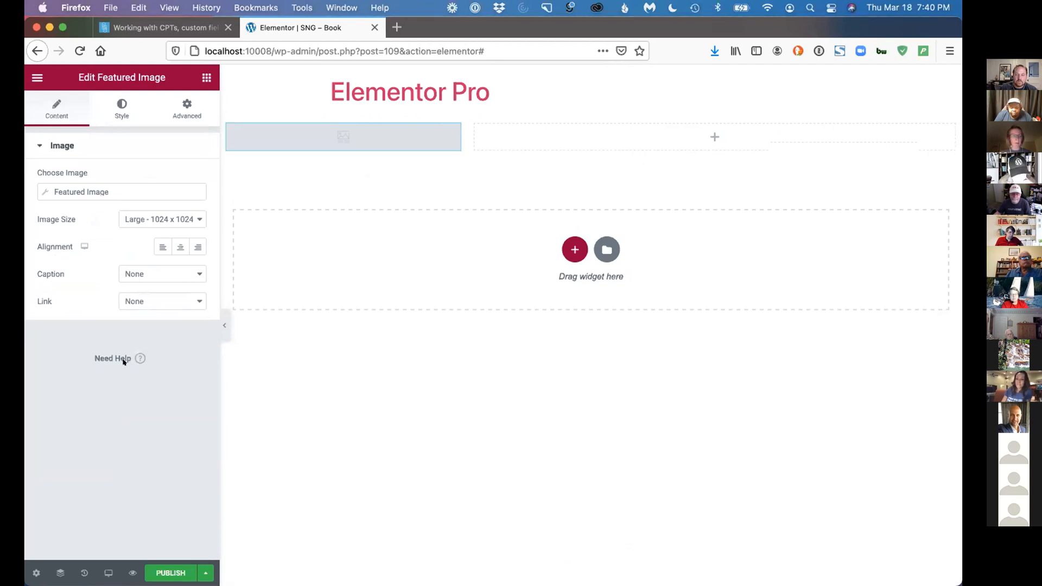
Set the template to preview dynamic content as the Book "Profit First: Transform Your Business from a Cash-Eating Monster to a Money-Making Machine" and apply the preview
left_click(33, 572)
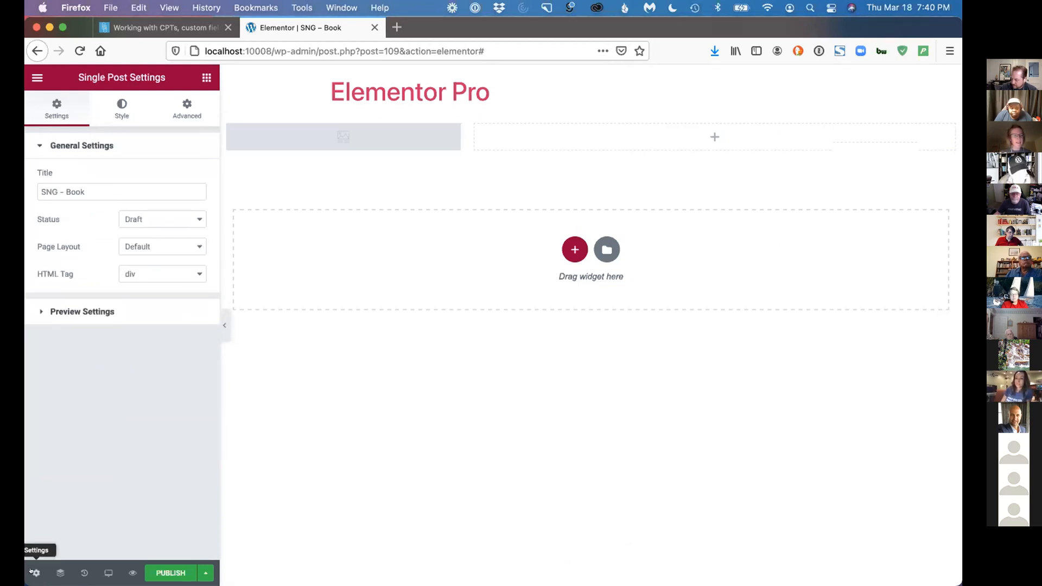
left_click(103, 311)
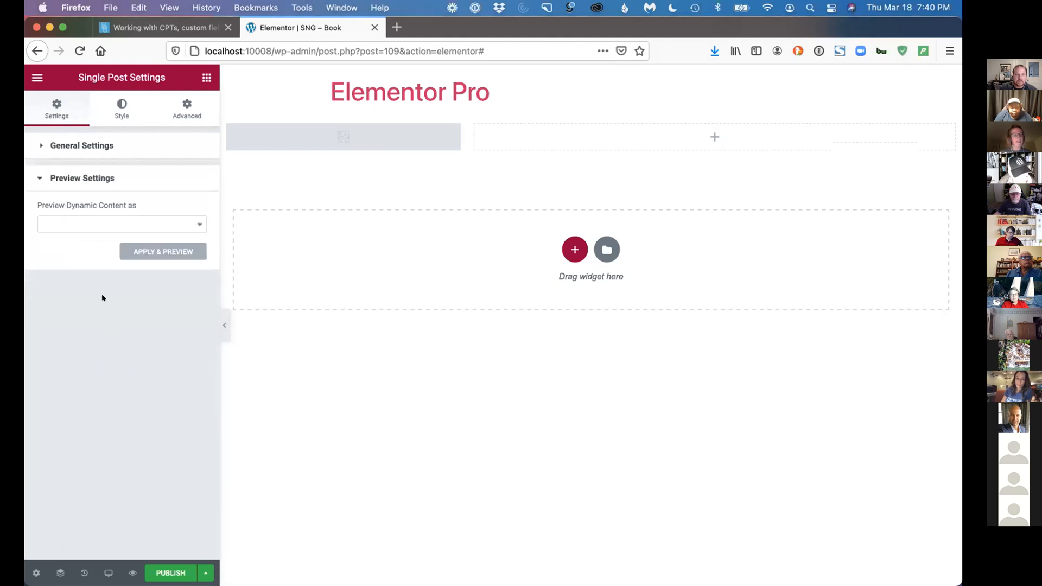
left_click(94, 223)
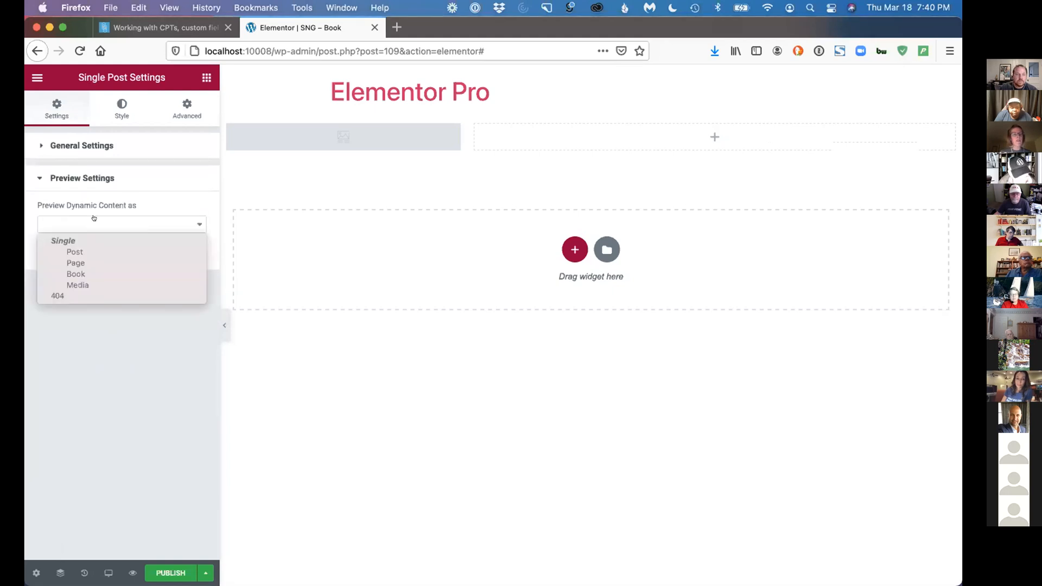
left_click(79, 274)
left_click(80, 266)
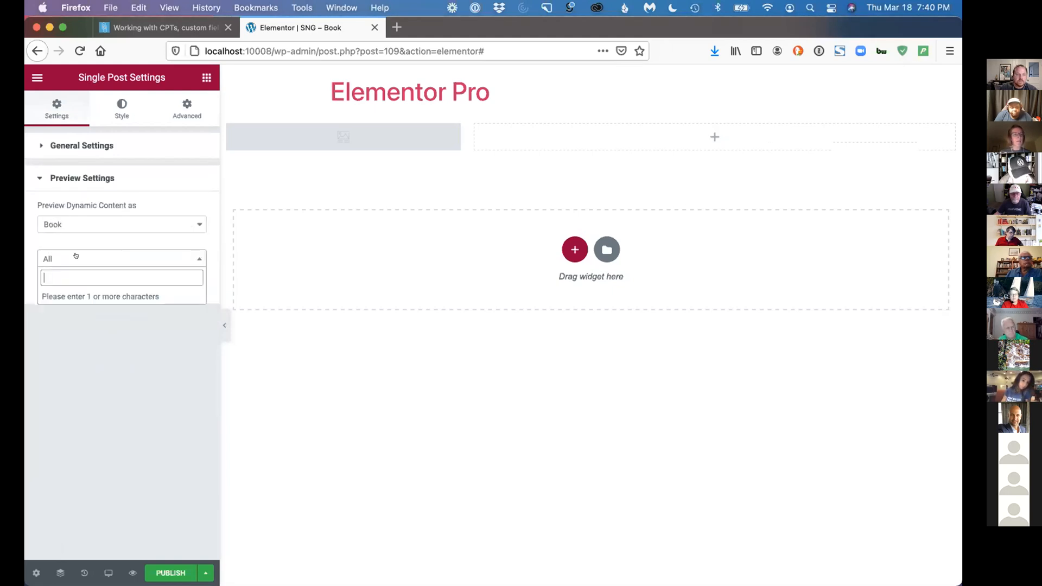
type("pro")
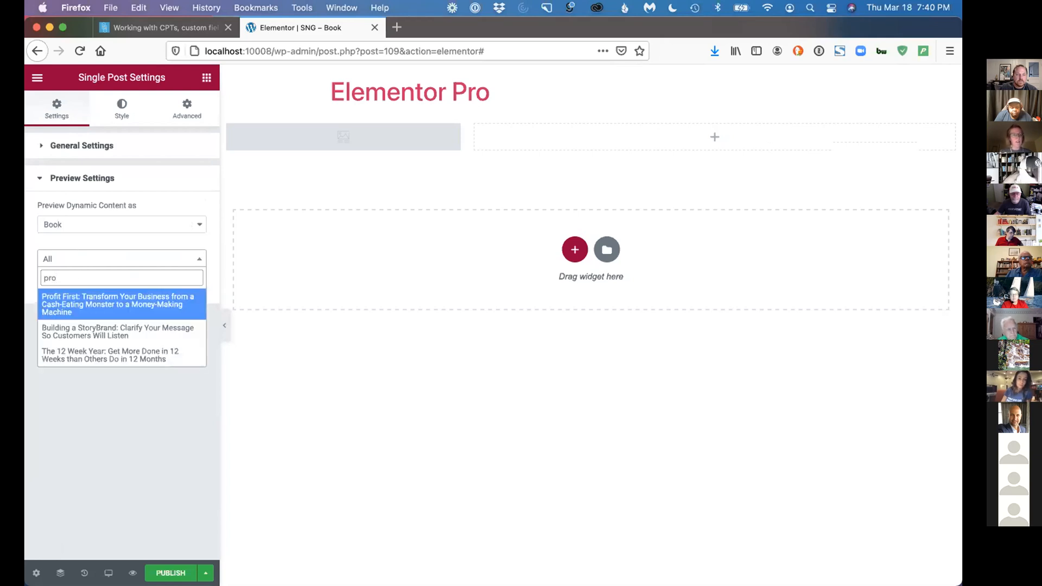
left_click(72, 307)
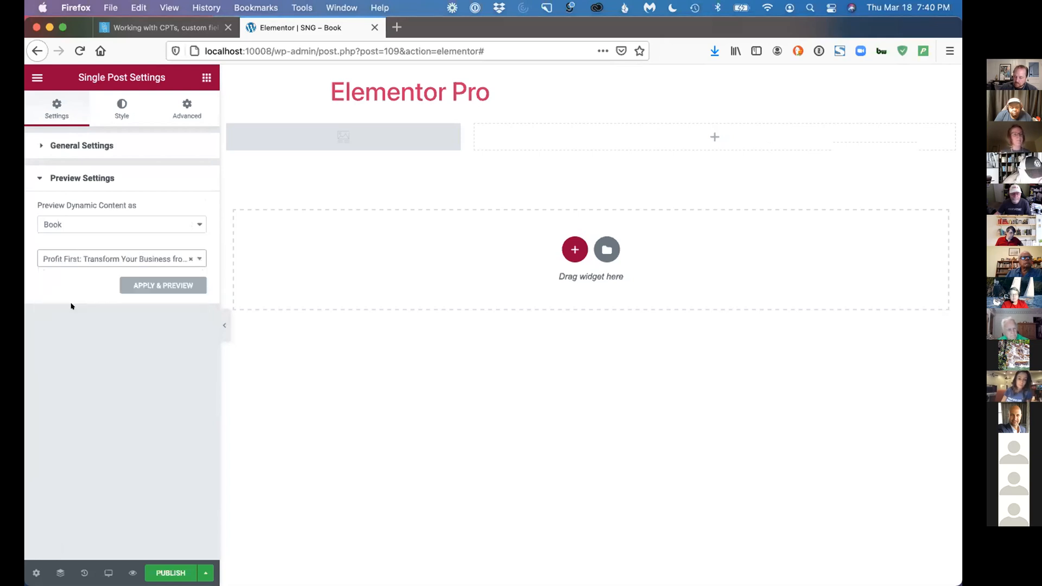
left_click(144, 286)
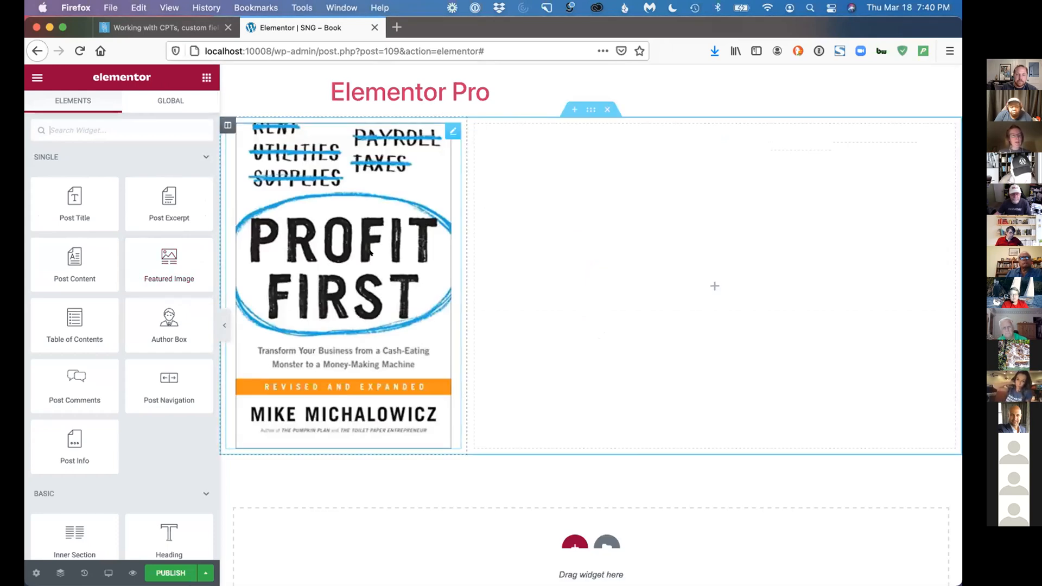
Add a Post Title widget to the wider column beside the book cover
left_click_drag(70, 205, 545, 172)
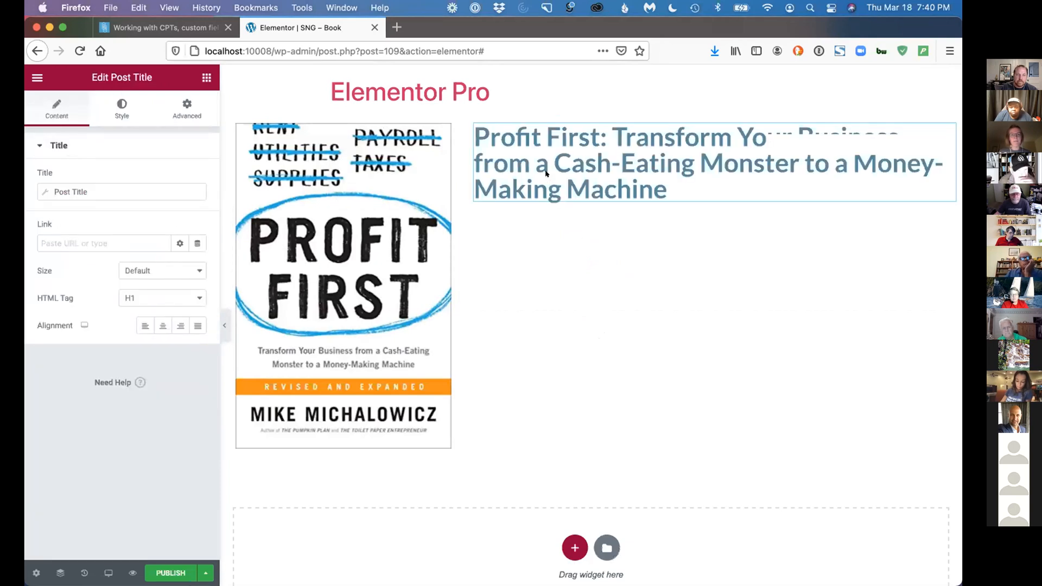
left_click(36, 78)
left_click(35, 77)
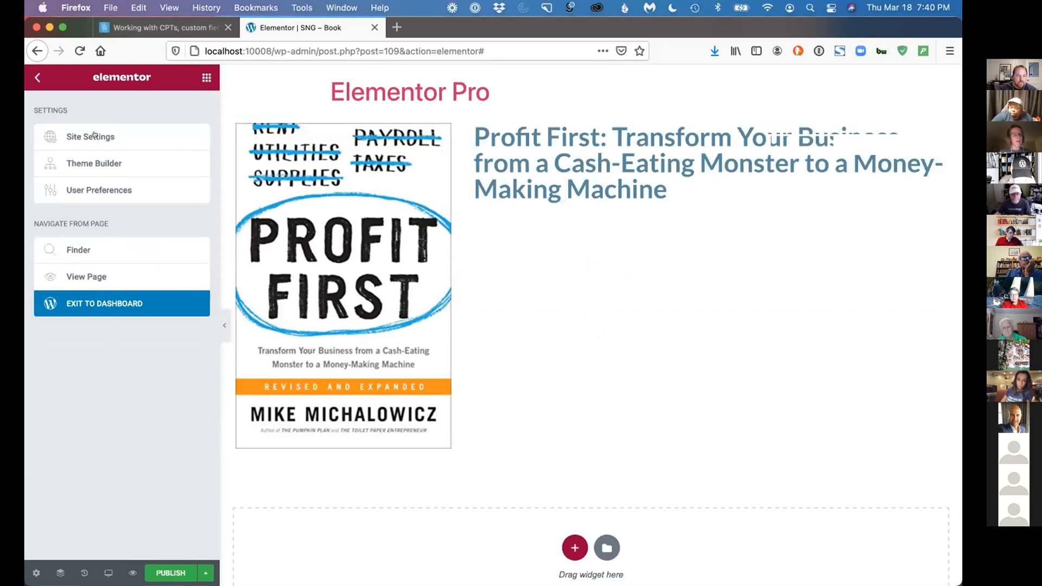
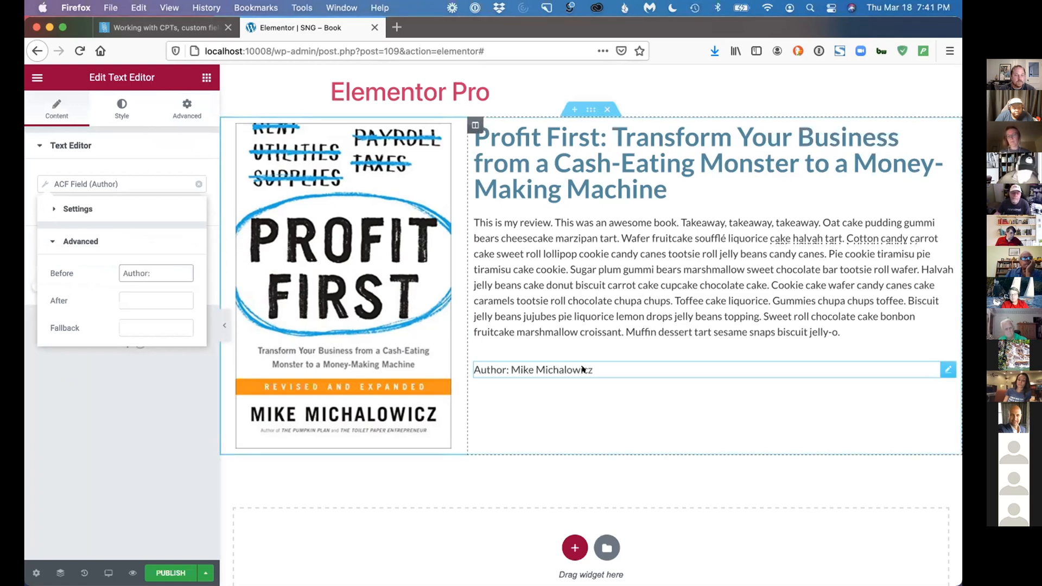
Finish with the Author text widget and add a new Text Editor widget directly below it in the wider column
left_click(162, 267)
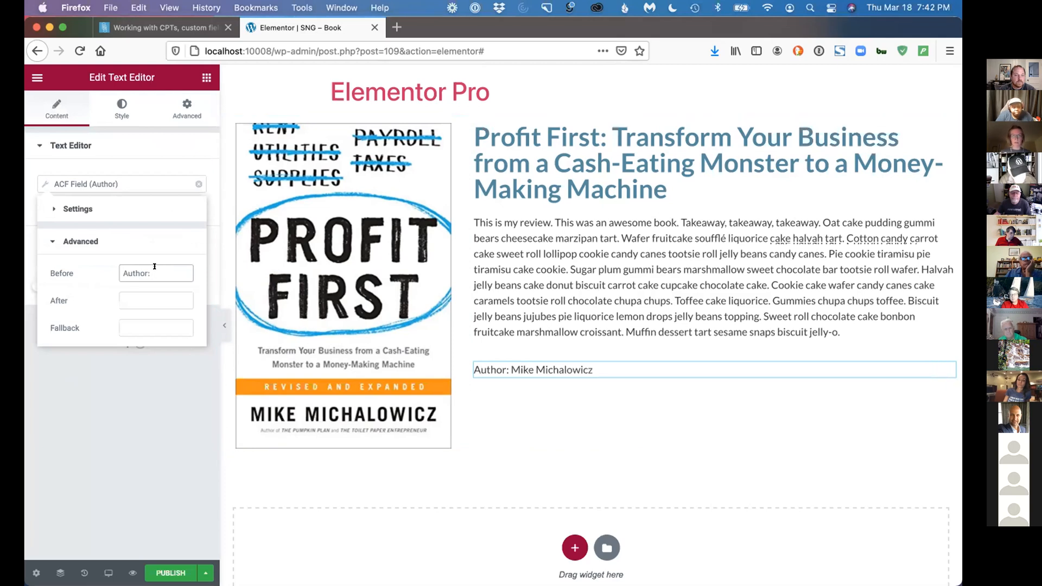
left_click(154, 157)
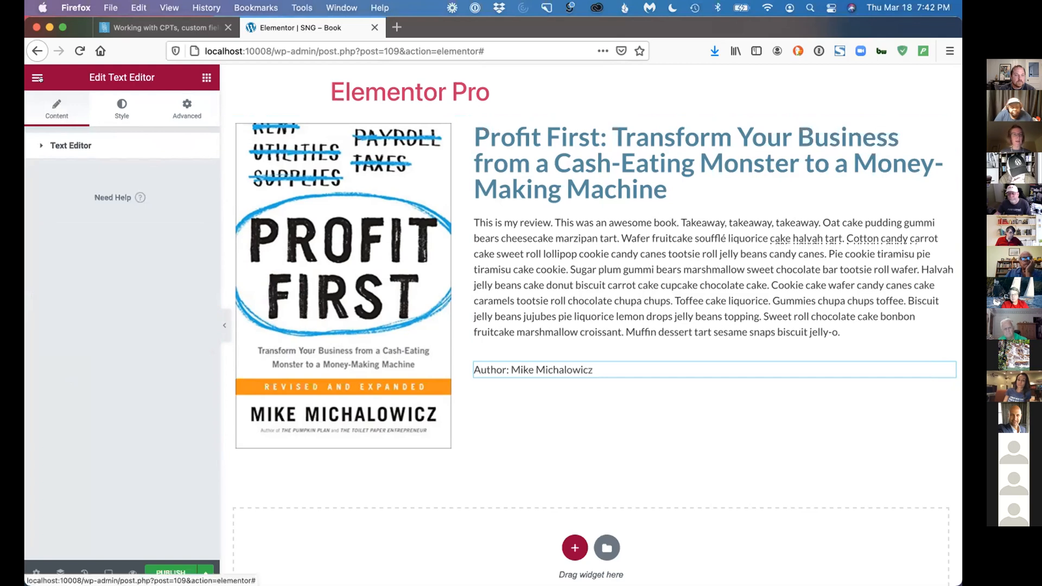
left_click(207, 77)
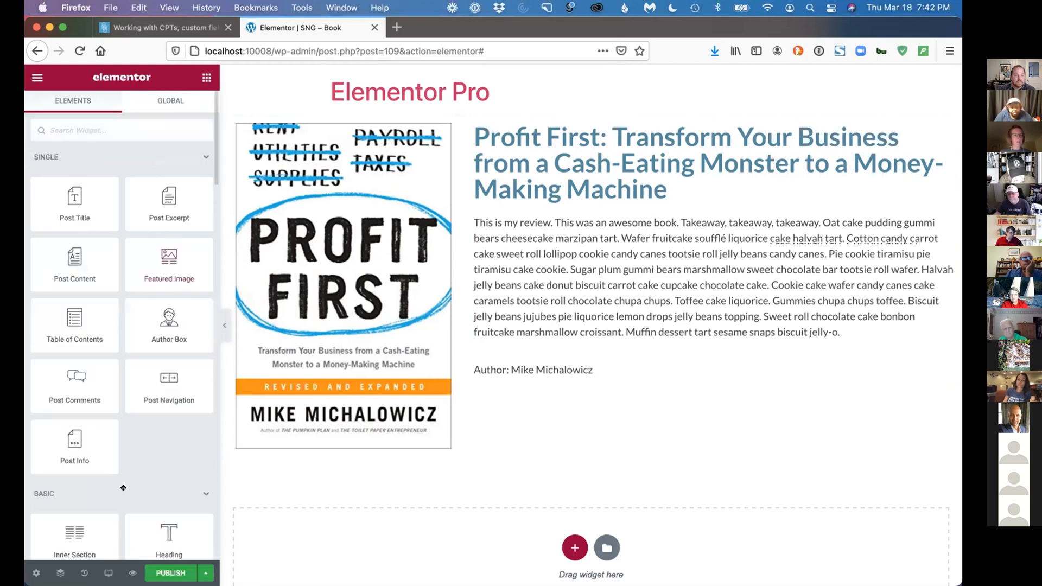
scroll(158, 415, "down", 5)
left_click_drag(165, 415, 525, 381)
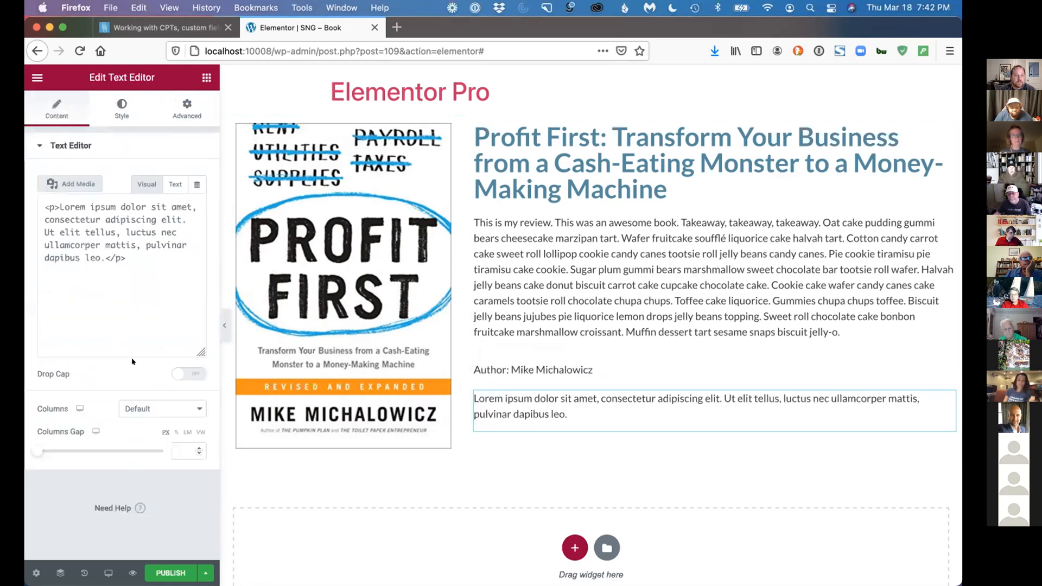
Fill the new text widget dynamically from an ACF Field, using the Books key Date Read
left_click(190, 184)
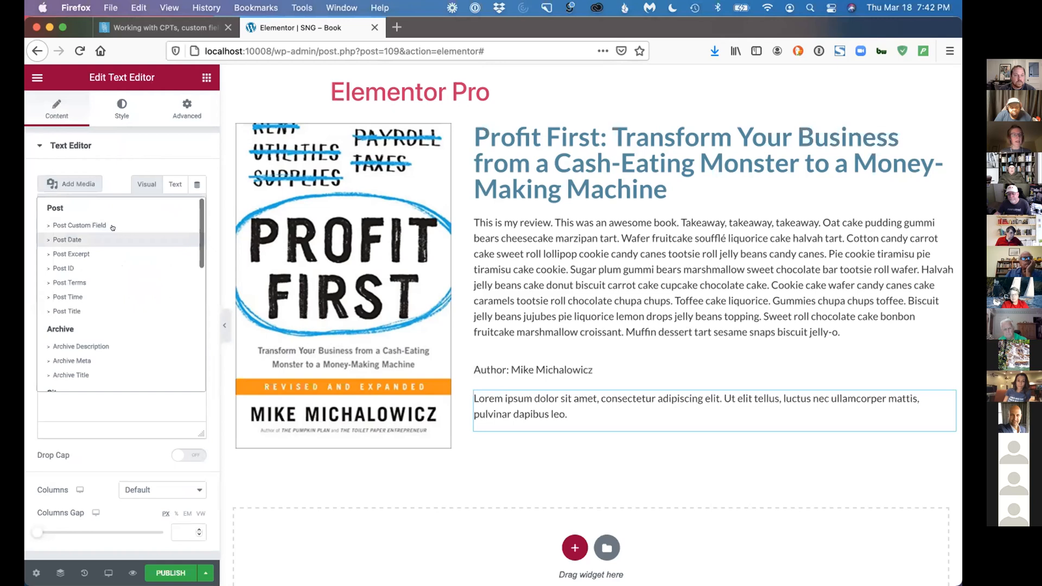
scroll(98, 233, "down", 10)
left_click(66, 383)
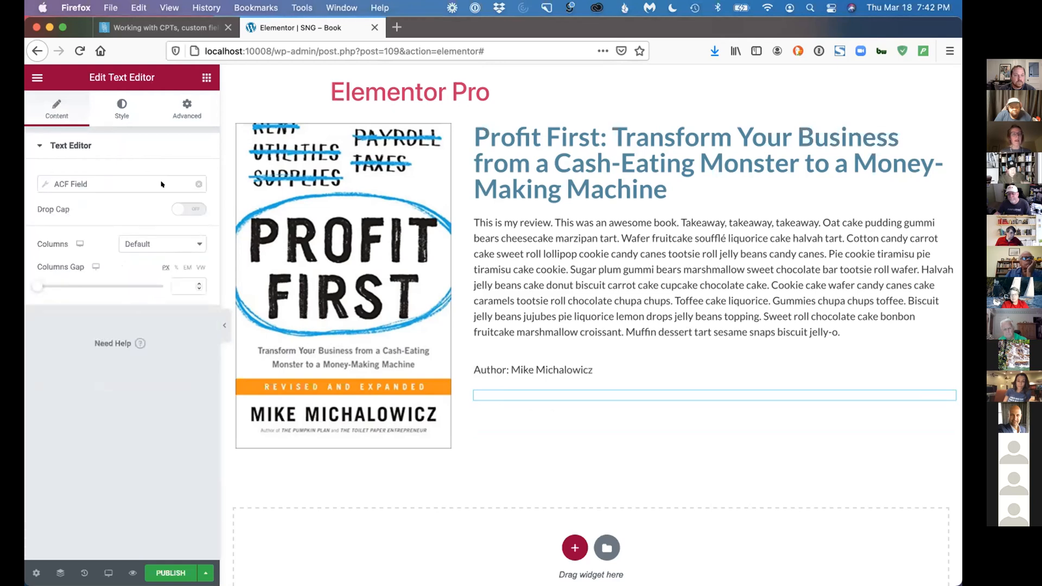
left_click(161, 184)
left_click(146, 237)
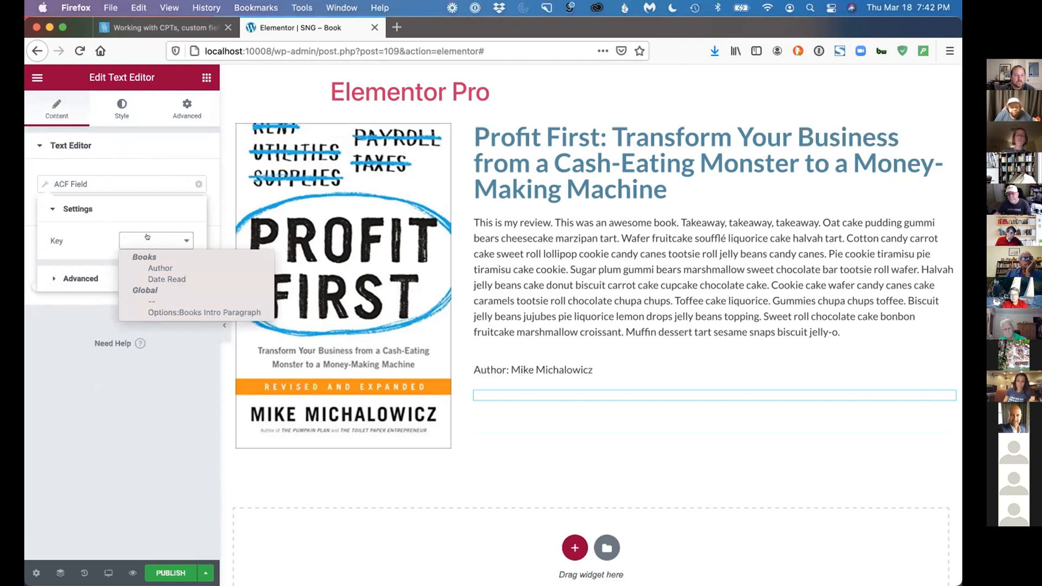
left_click(167, 279)
Set the dynamic field's Before text to "Date Read:"
left_click(132, 274)
left_click(134, 267)
type("SDat")
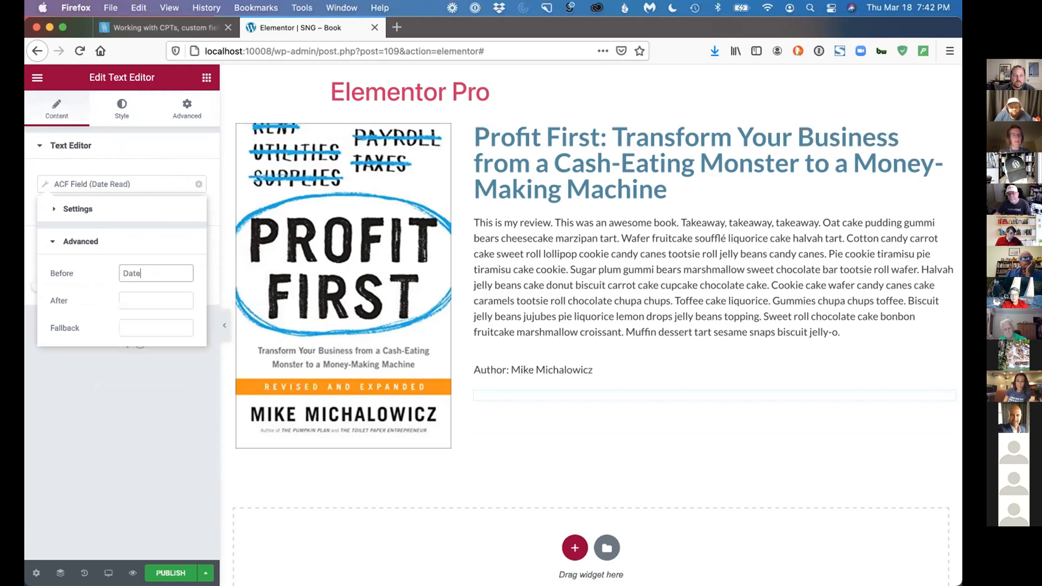
type("e Read:")
left_click(74, 133)
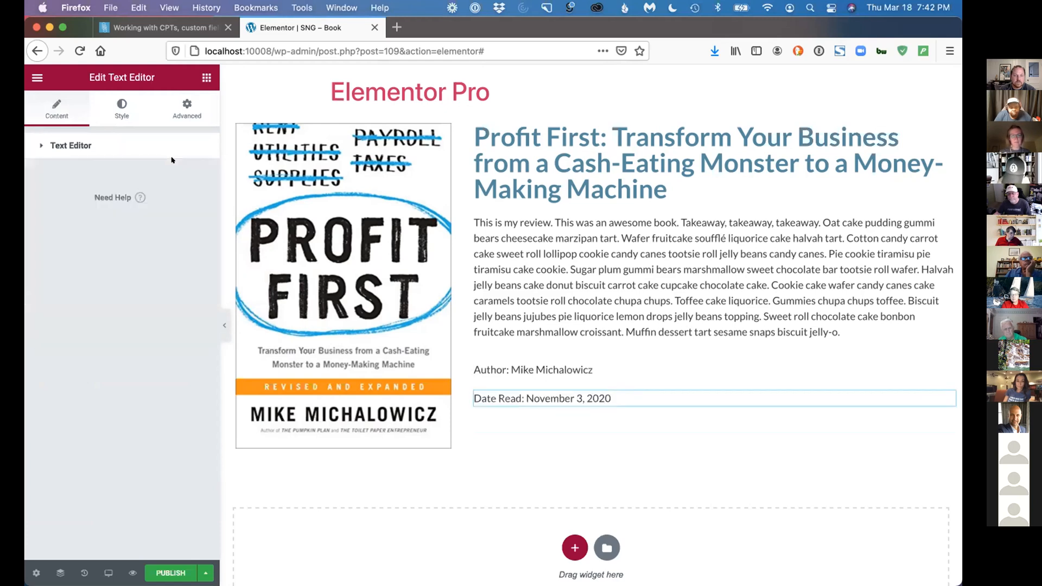
Add a Button widget below the Date Read line in the wider column
left_click(205, 77)
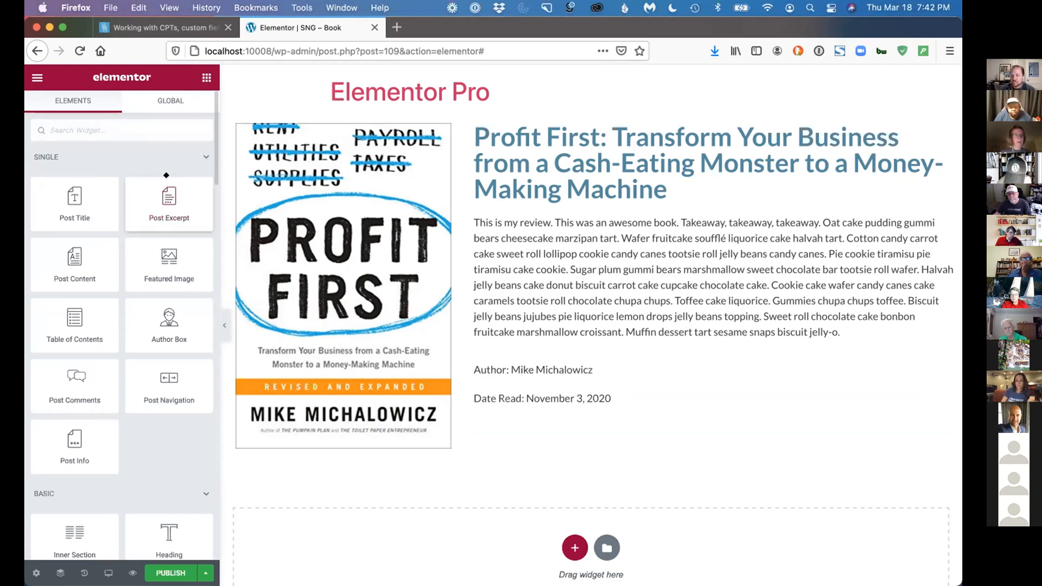
scroll(145, 338, "down", 5)
scroll(152, 325, "down", 3)
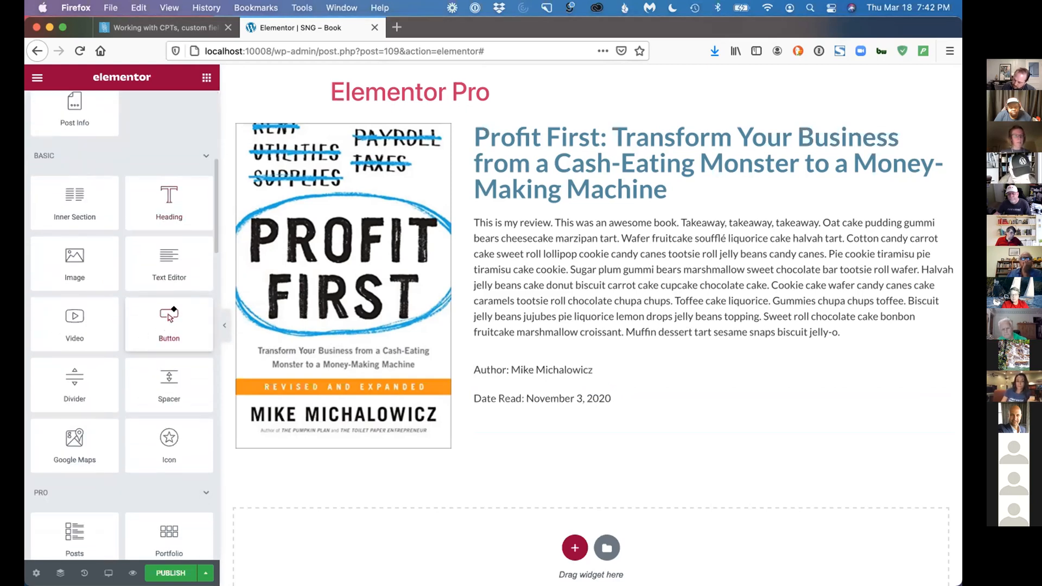
left_click_drag(517, 389, 547, 409)
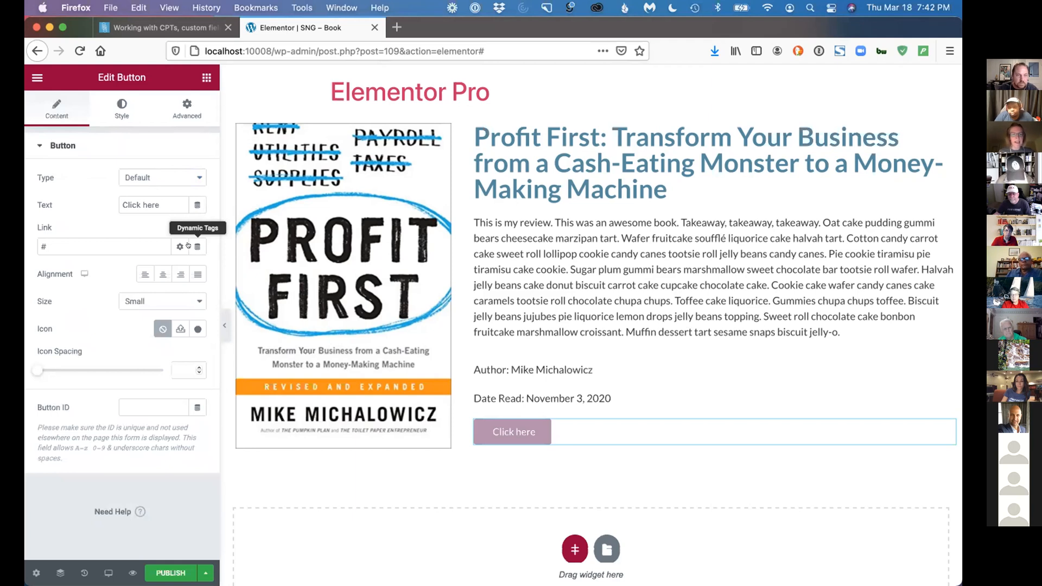
Link the button dynamically to an ACF URL Field, using the Books key Link
left_click(190, 246)
scroll(124, 299, "down", 5)
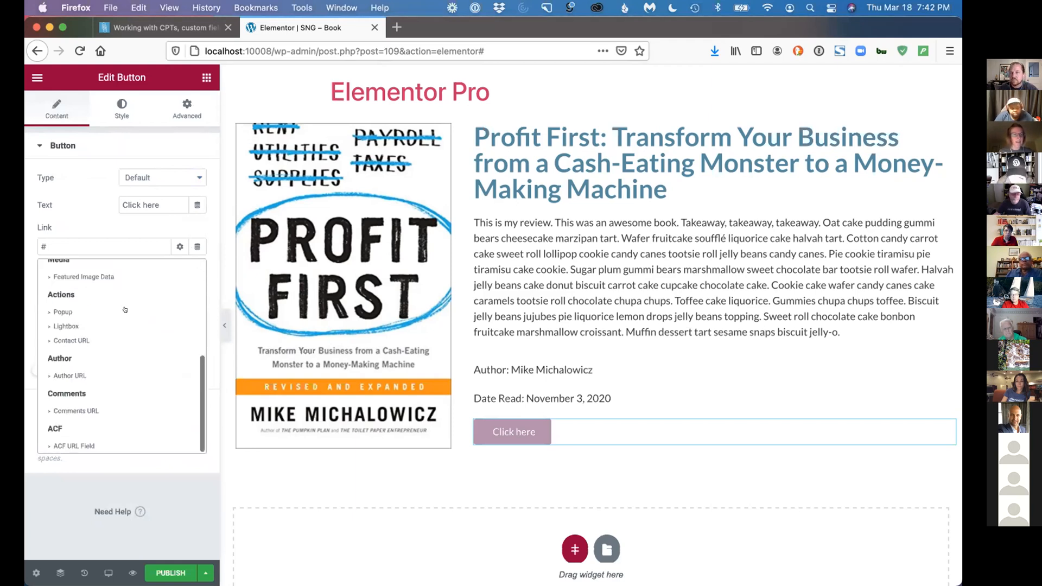
left_click(114, 441)
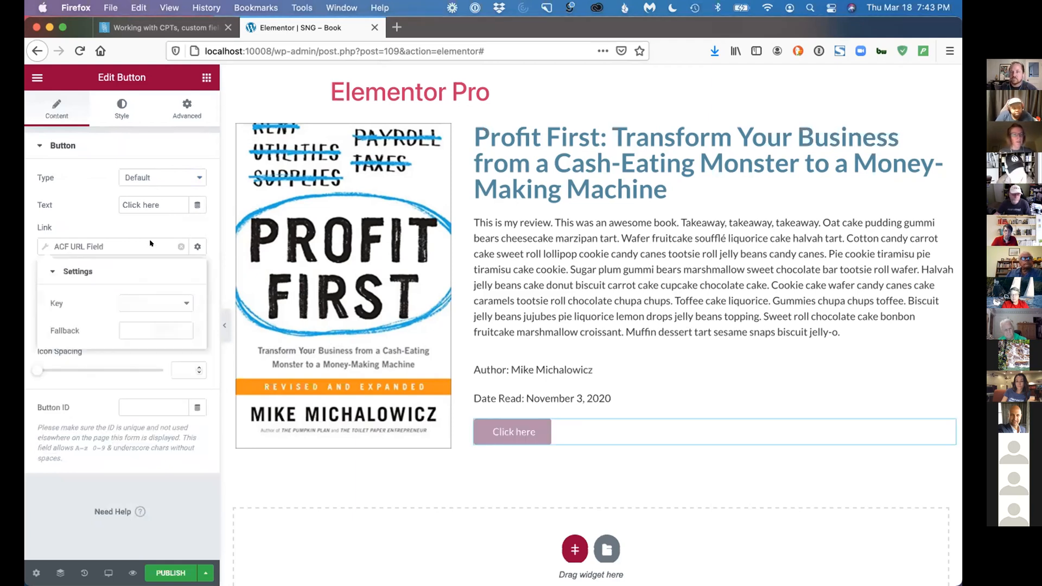
left_click(137, 298)
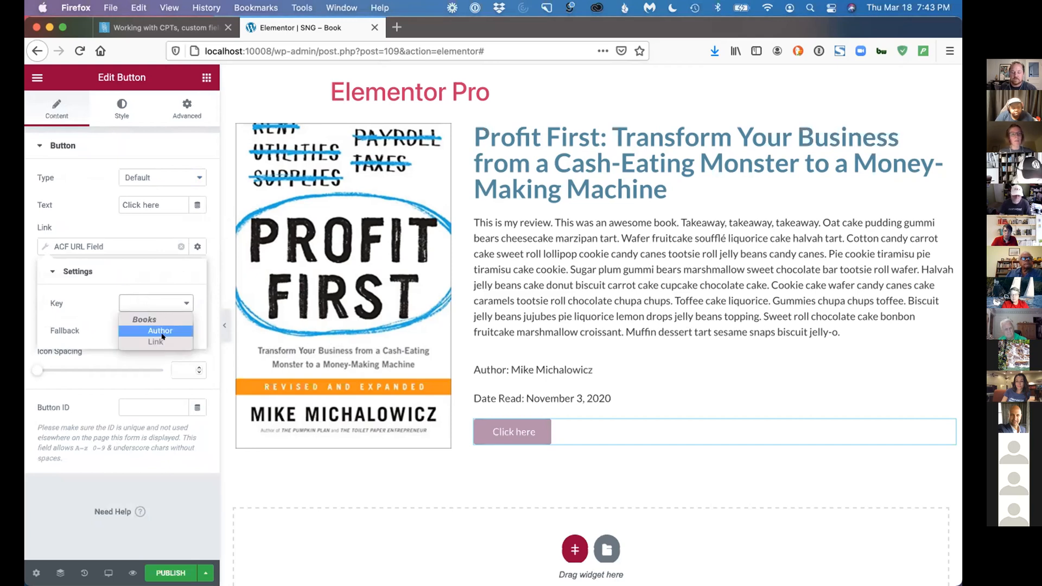
left_click(162, 340)
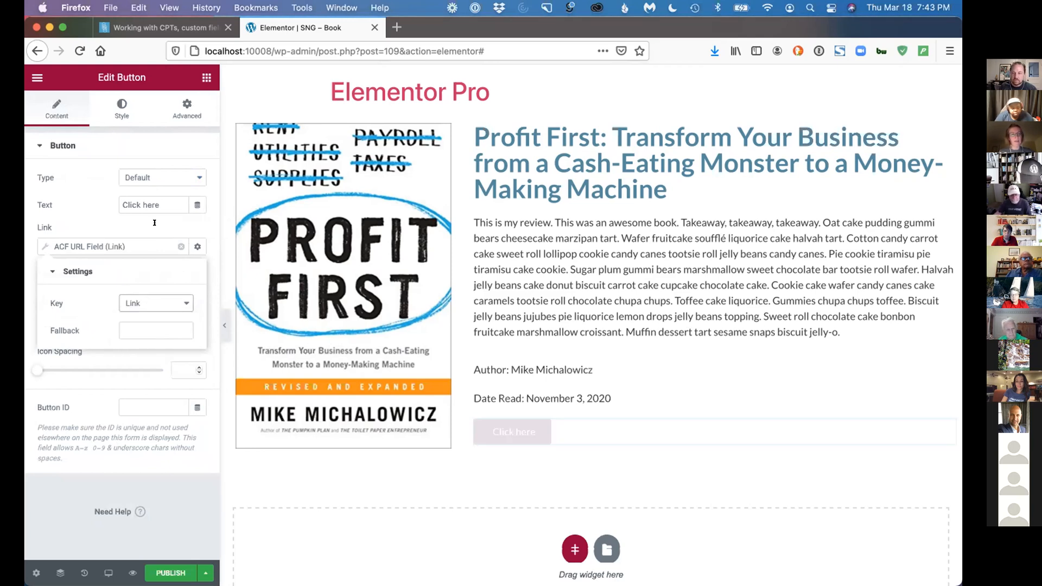
Set the button's text to "Check the book out on Amazon"
left_click(162, 203)
key("super+a")
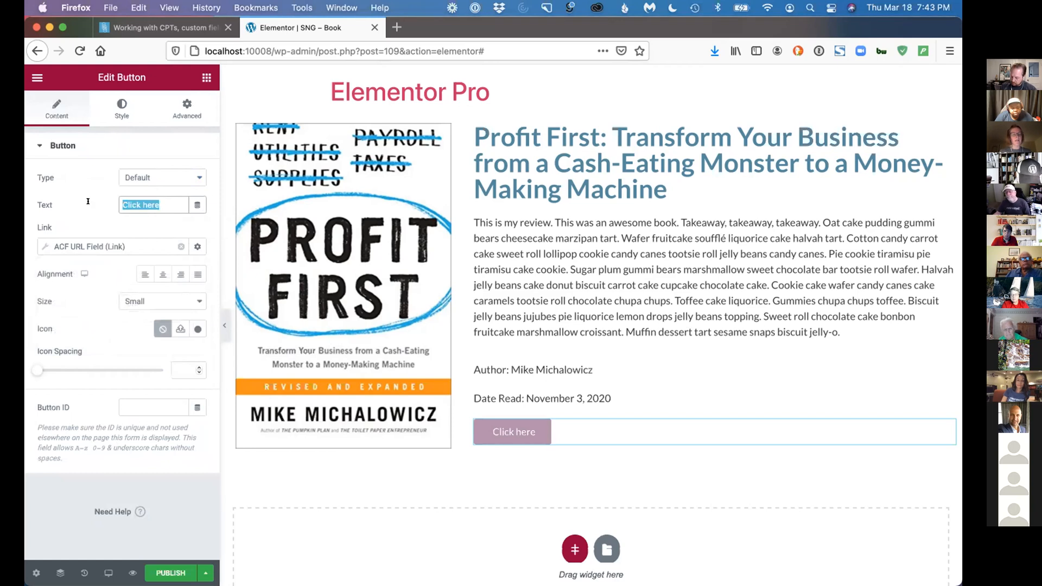
type("Check the book")
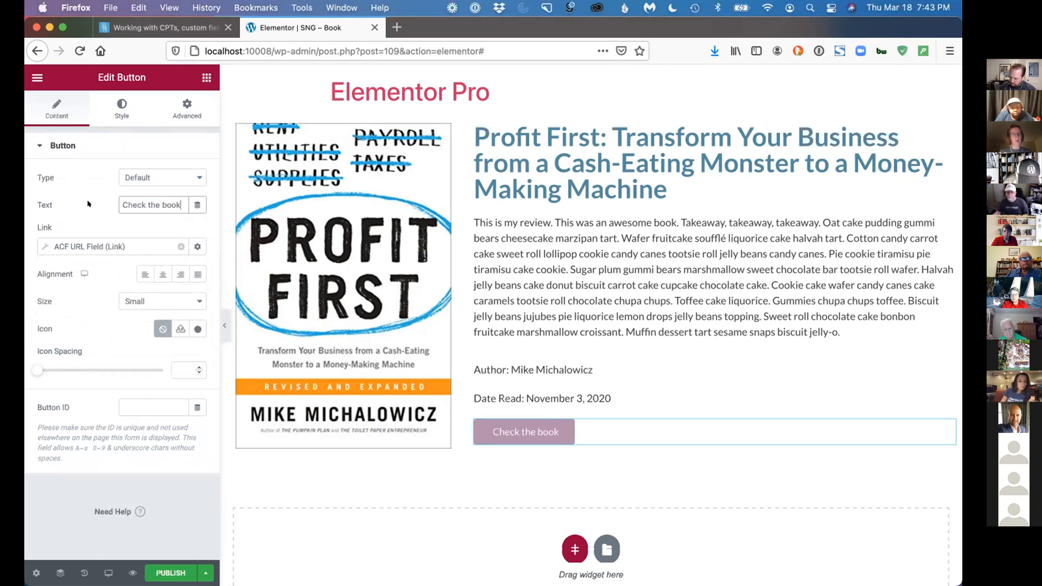
type(" out on Amazon")
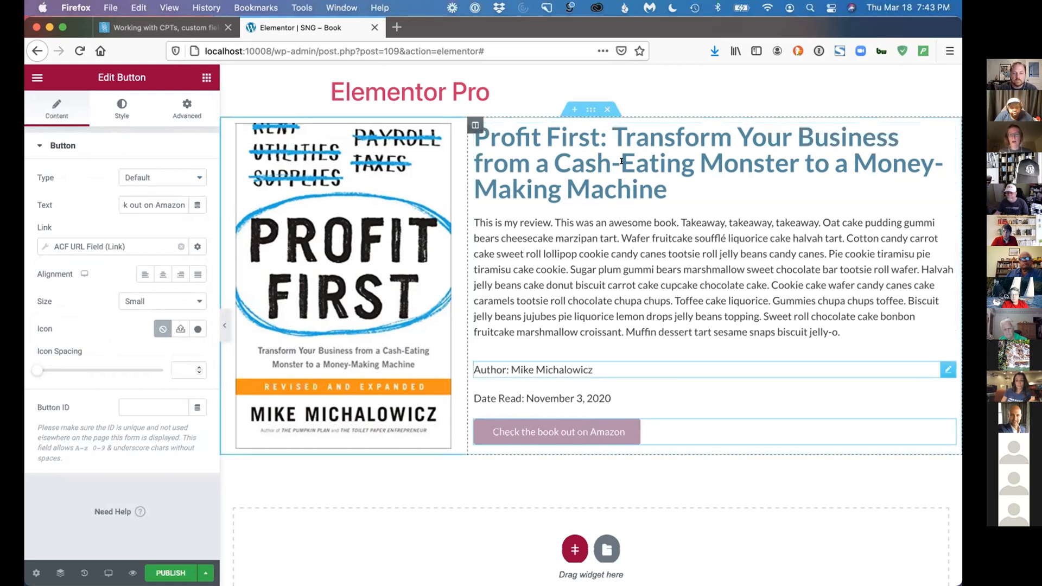
Review the settings of the Post Title, Post Content, Author, Date Read and Featured Image widgets one by one
left_click(676, 170)
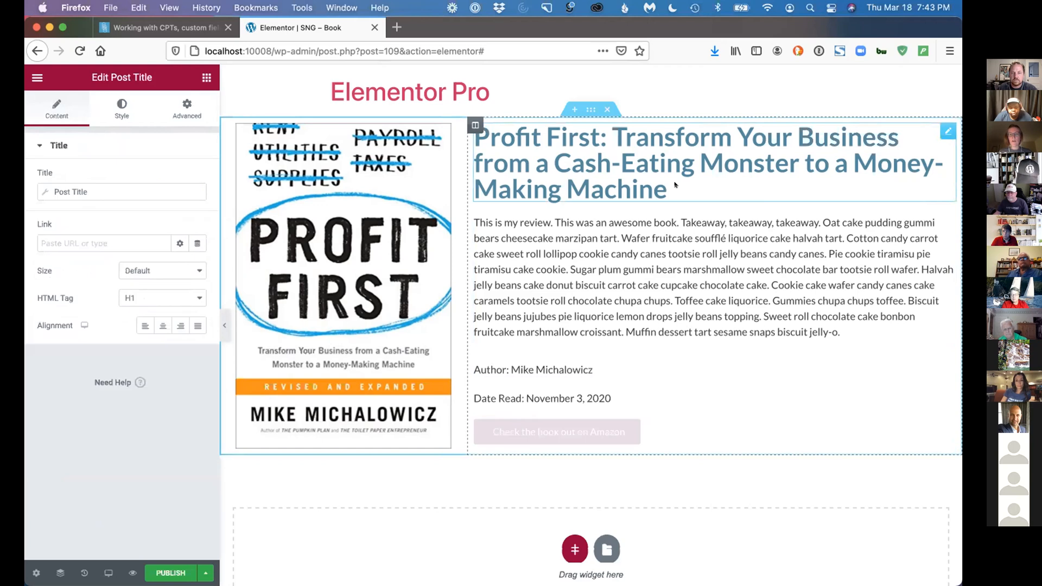
left_click(623, 254)
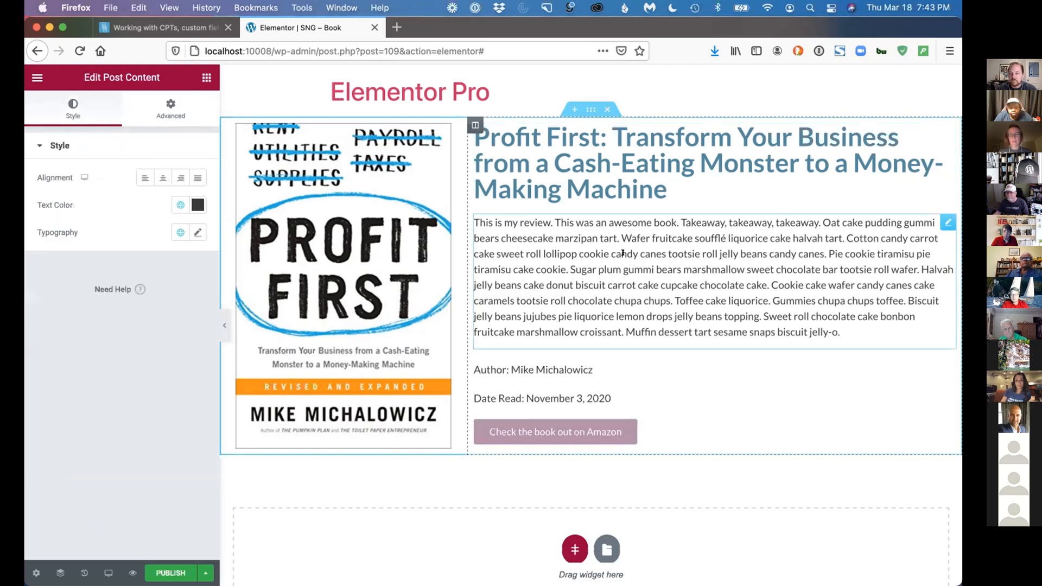
left_click(609, 369)
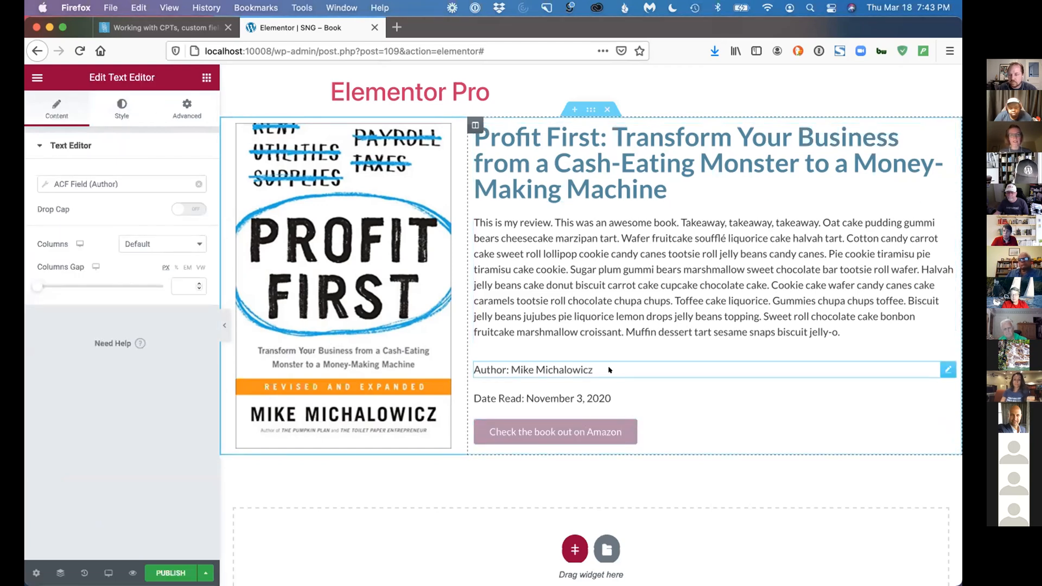
left_click(621, 398)
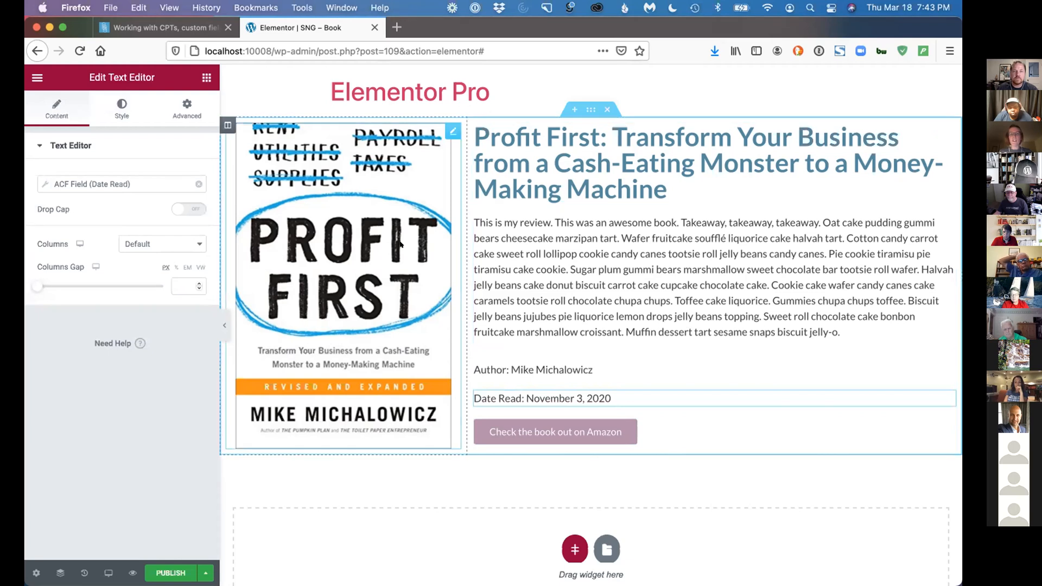
left_click(446, 130)
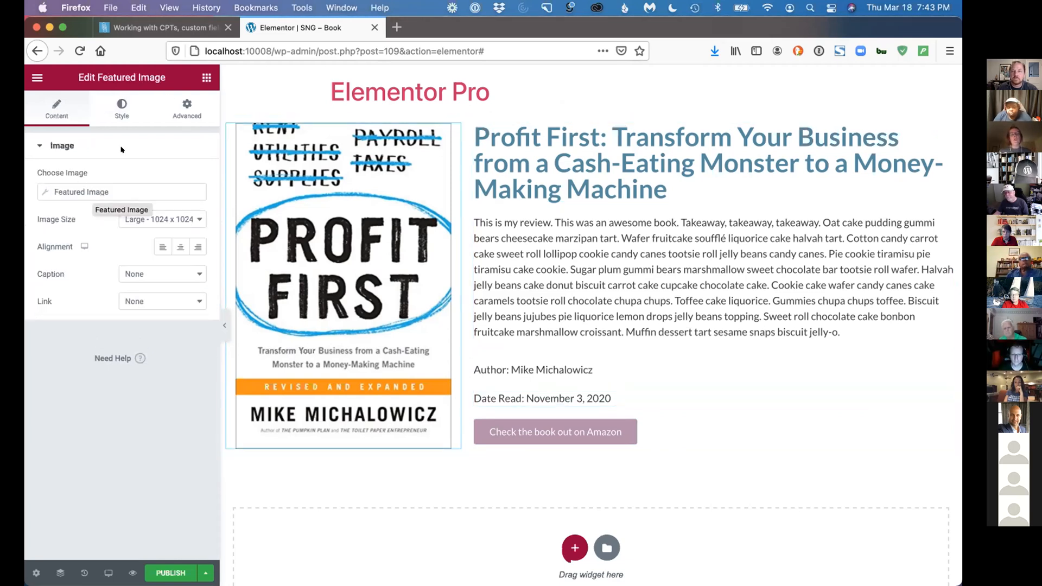
Add a trial Image widget above the book cover to view its dynamic image sources, and delete that widget
left_click(206, 78)
scroll(94, 339, "down", 2)
scroll(134, 254, "down", 4)
left_click_drag(64, 266, 298, 153)
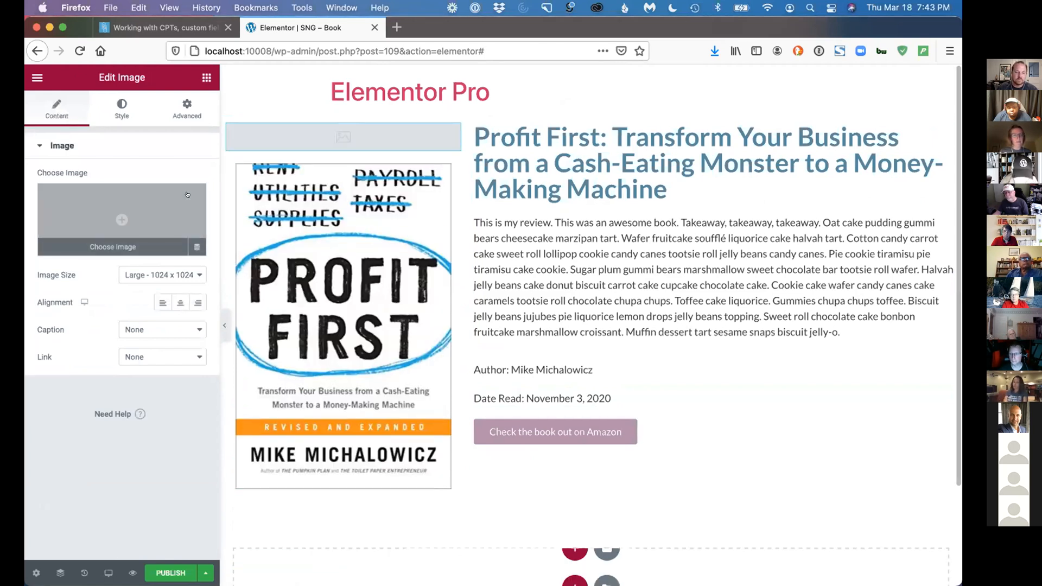
left_click(197, 247)
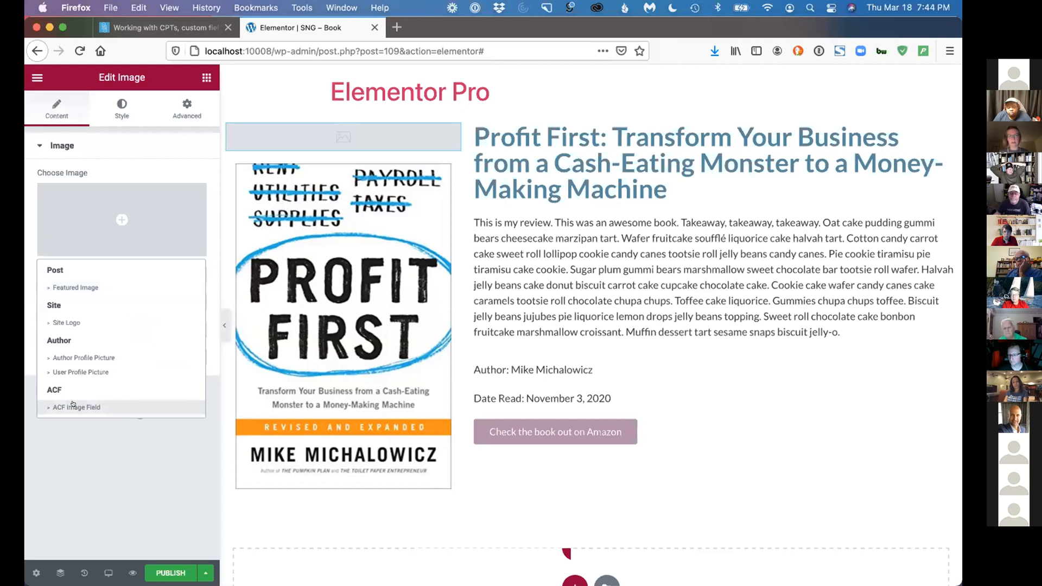
right_click(447, 125)
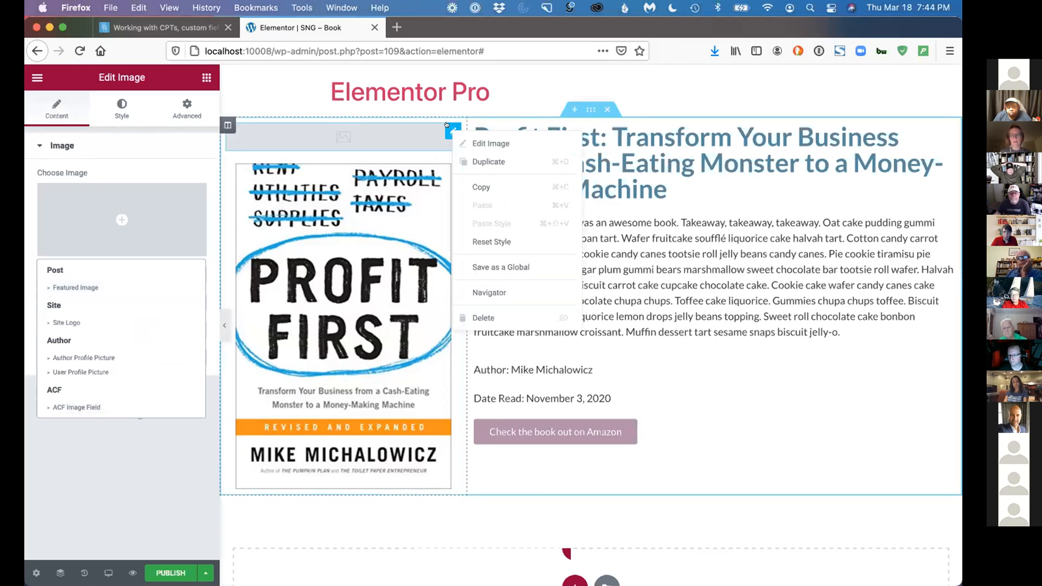
left_click(504, 310)
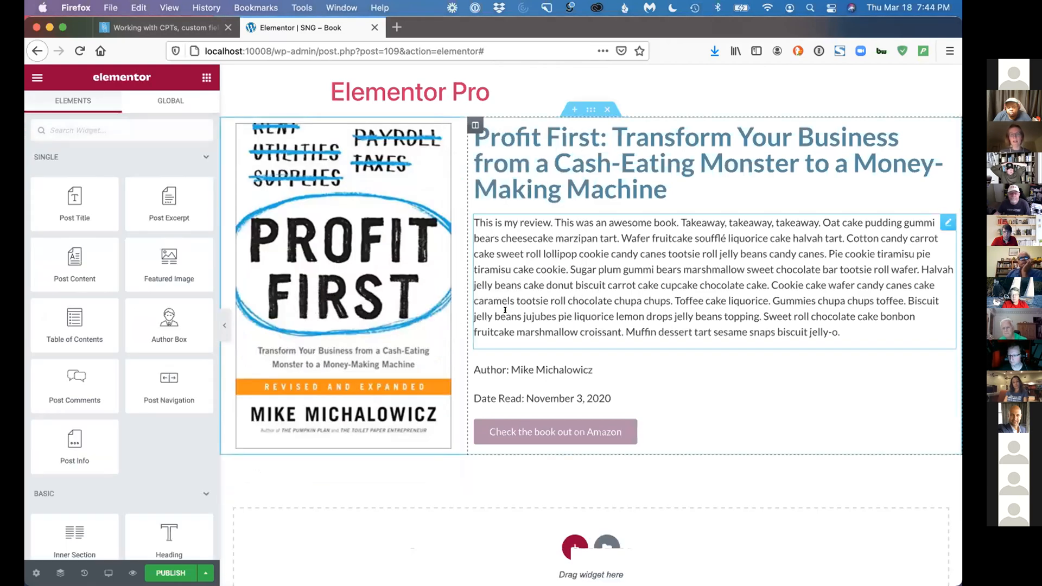
Set the wider column's Widgets Space to 10 px
left_click(472, 124)
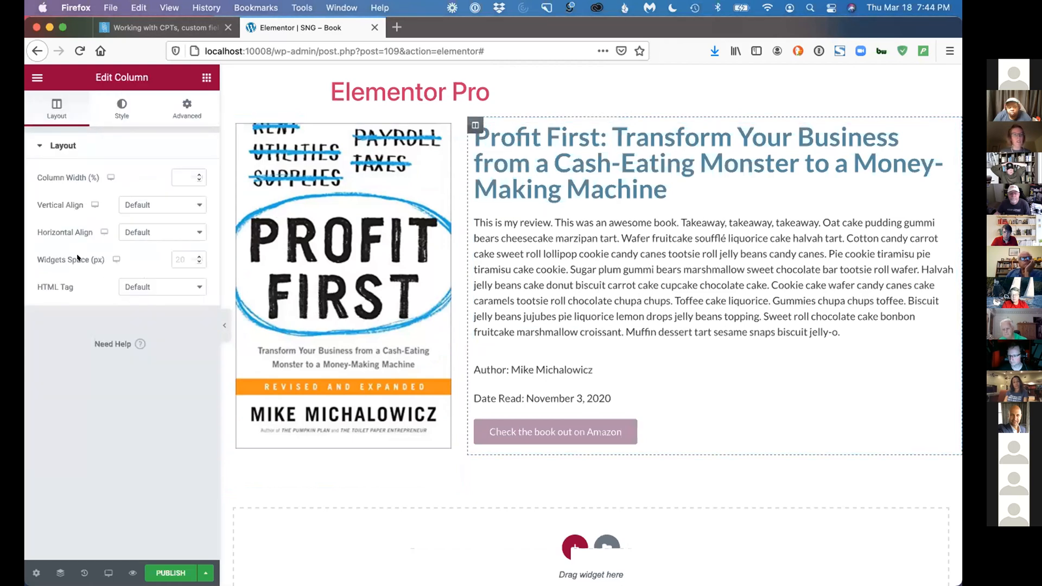
left_click(176, 259)
type("10")
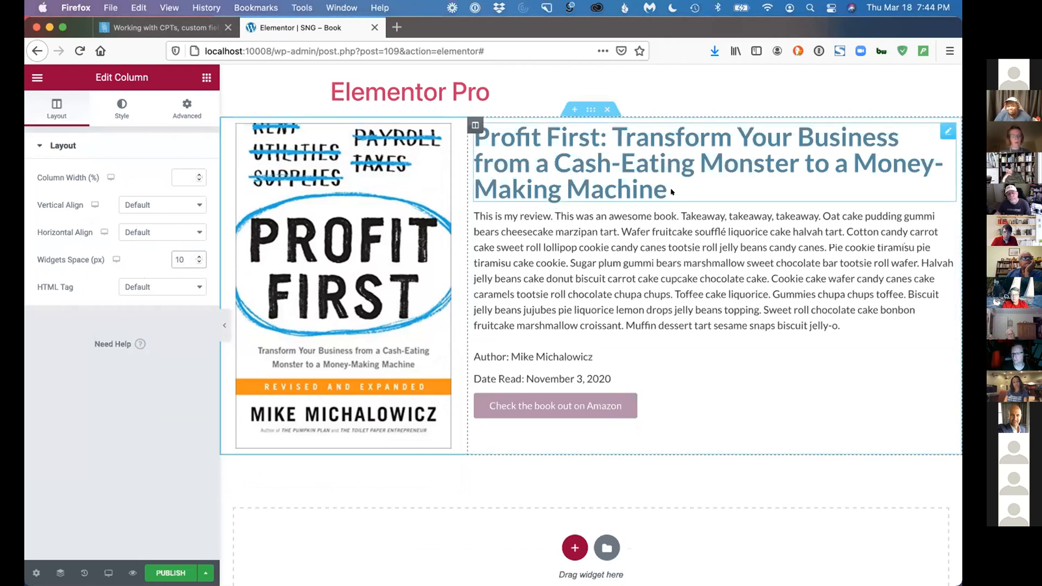
Publish the template with a display condition that includes all Books
left_click(162, 571)
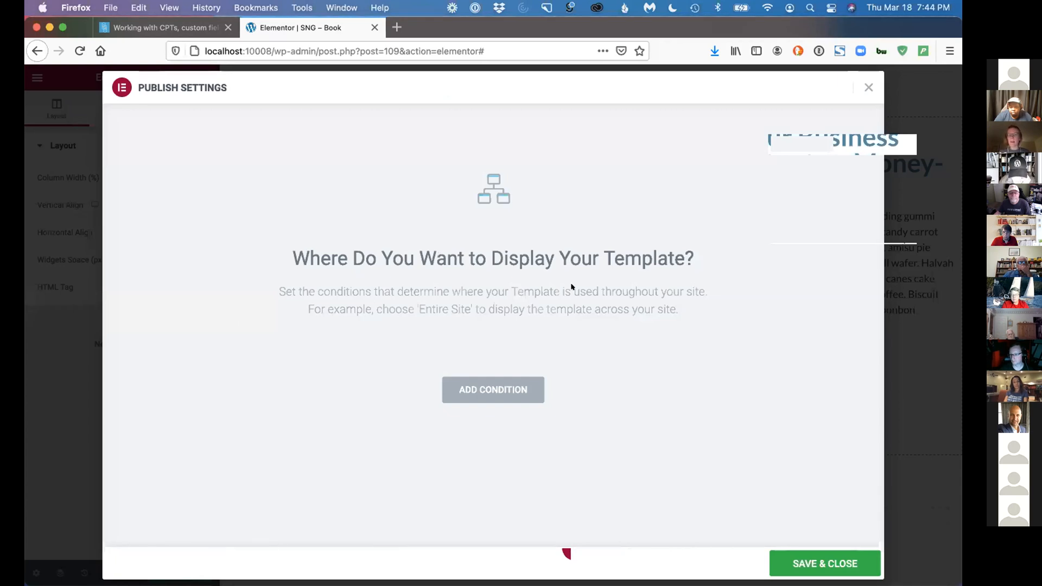
left_click(493, 390)
left_click(436, 358)
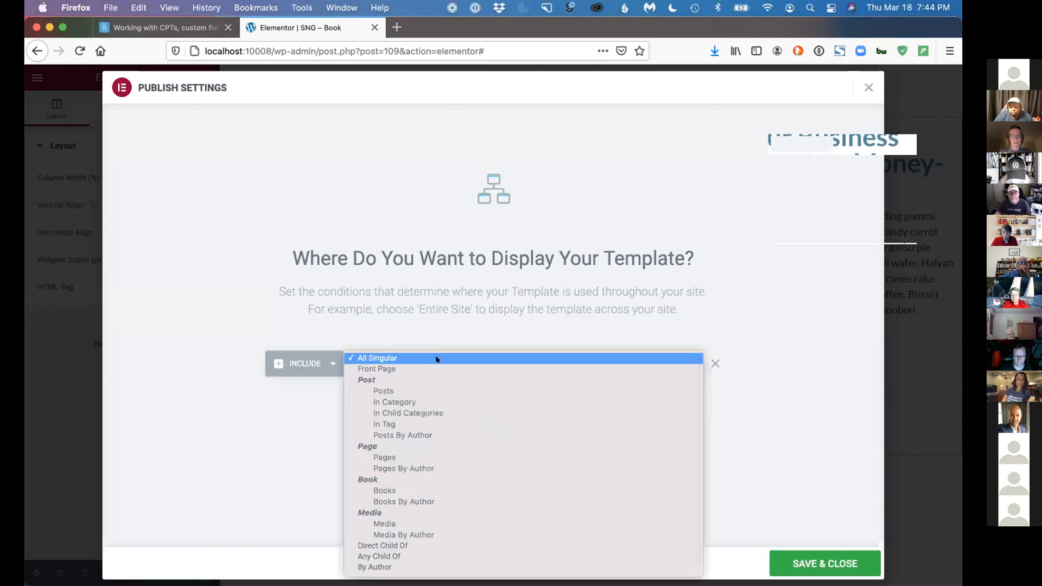
left_click(383, 489)
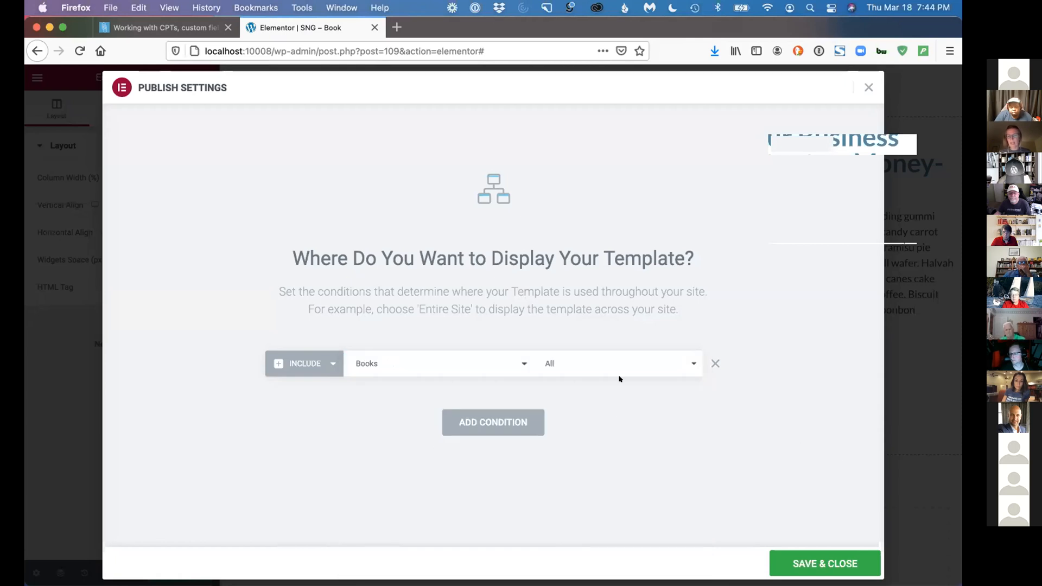
left_click(821, 562)
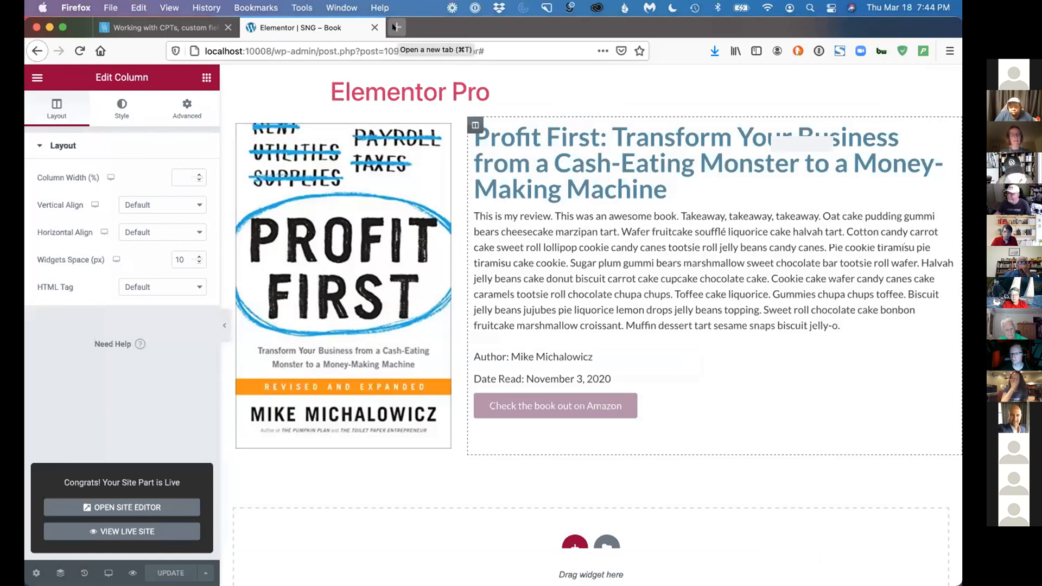
Open the Building a StoryBrand book page of the local site in a new browser tab to view the published template
left_click(256, 51)
left_click(271, 50)
left_click_drag(271, 50, 195, 47)
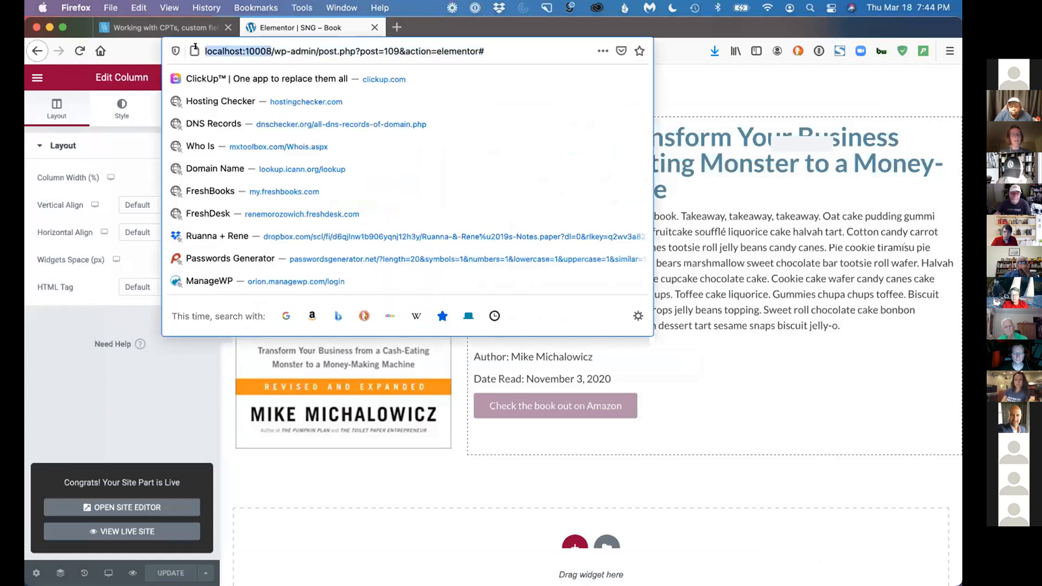
key("super+c")
left_click(400, 23)
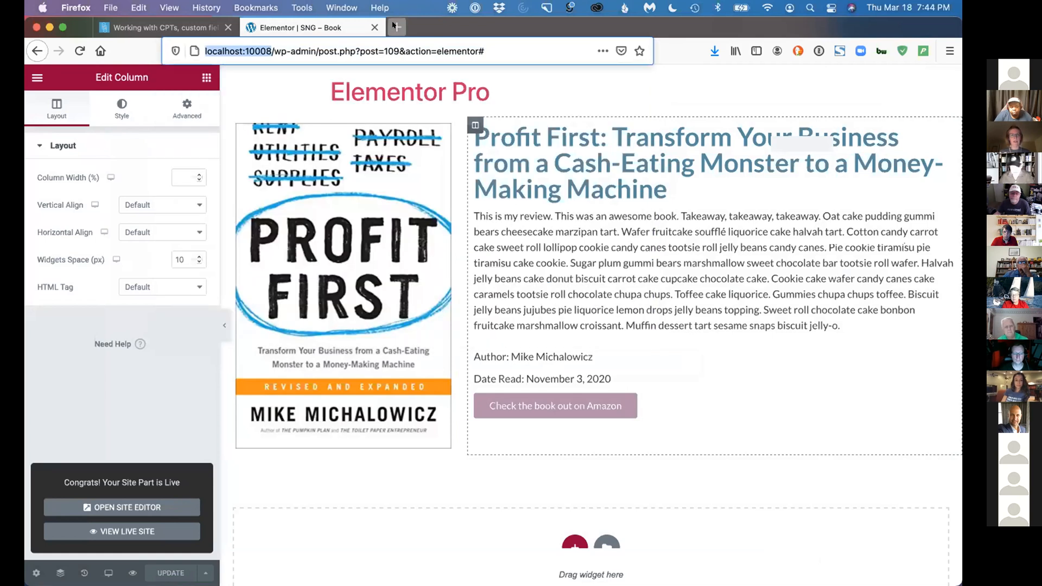
key("super+v")
type("/book")
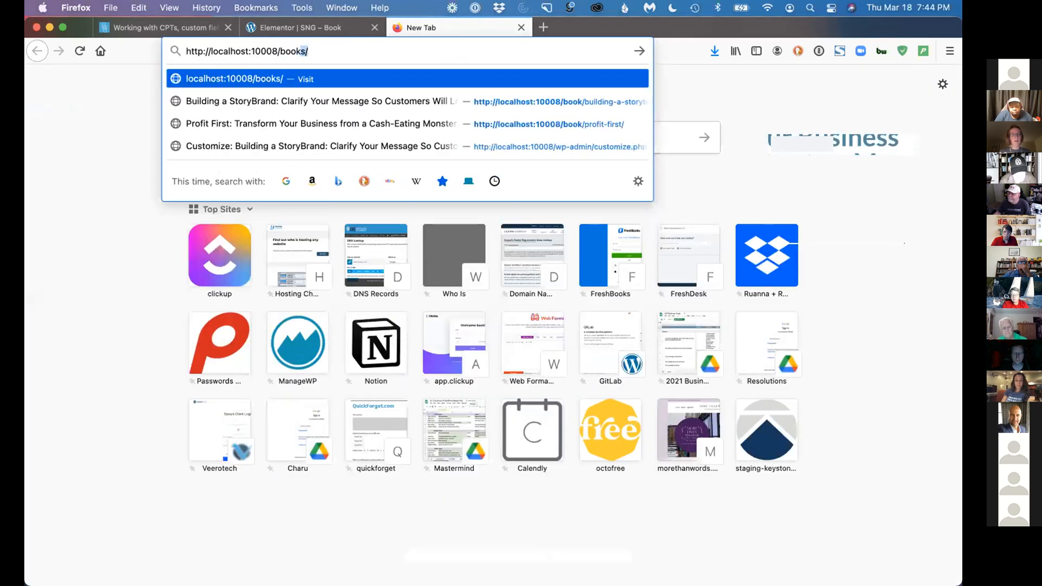
left_click(369, 100)
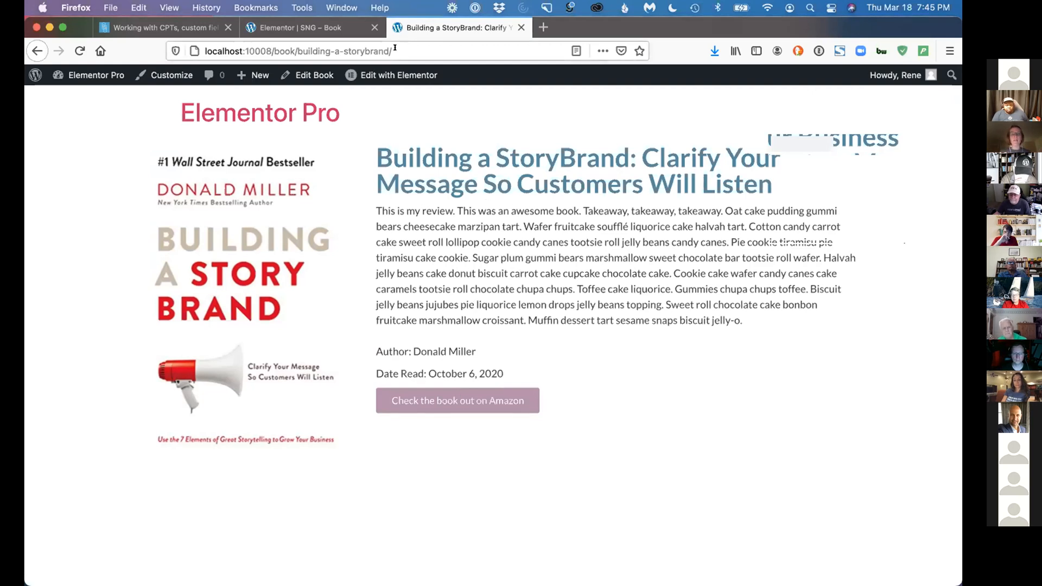
Switch to the Profit First book page to view the same template with another book's data
left_click(352, 49)
left_click(353, 48)
left_click_drag(296, 47, 393, 50)
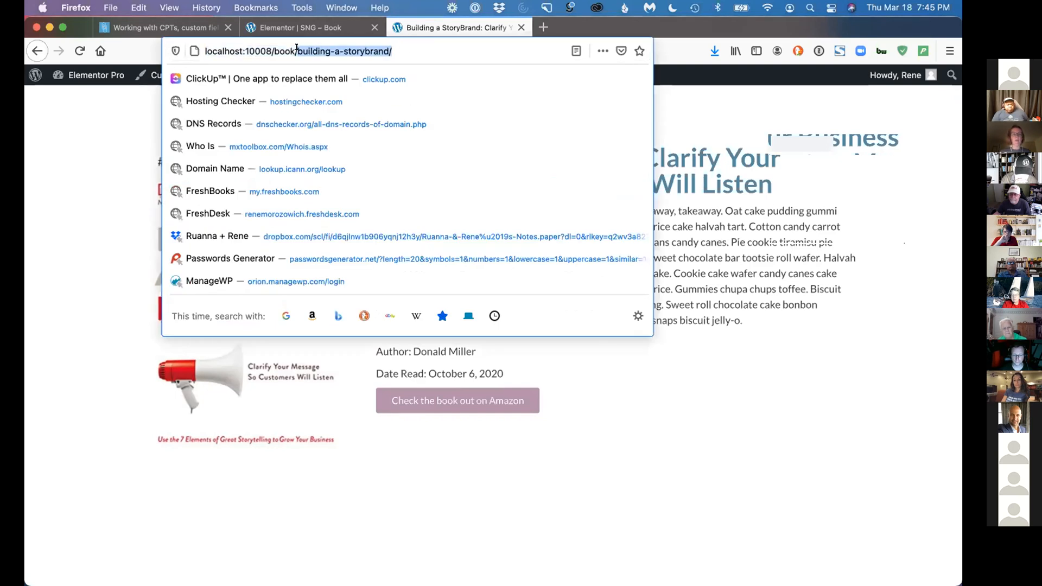
key("BackSpace")
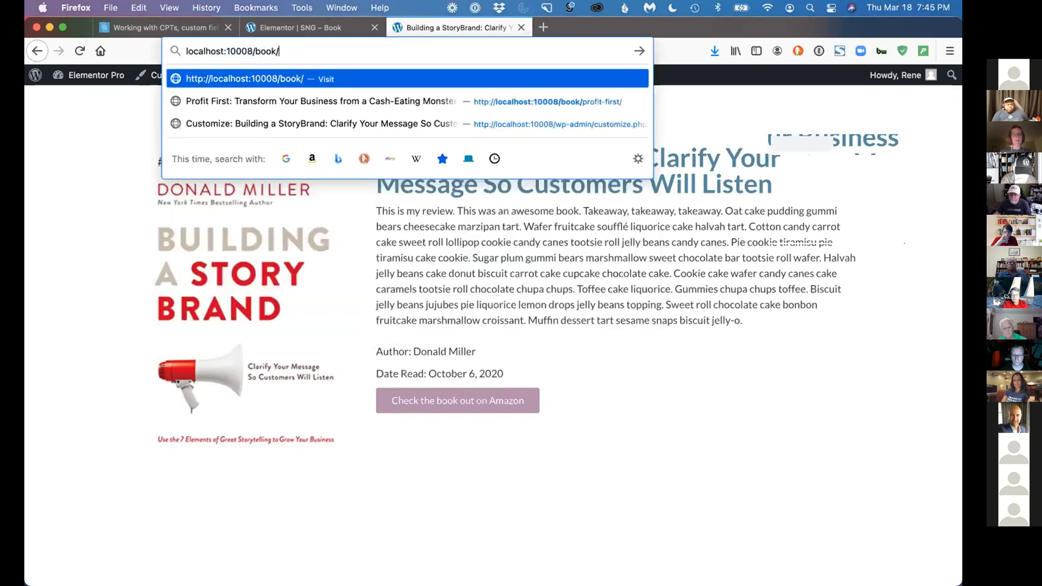
left_click(352, 100)
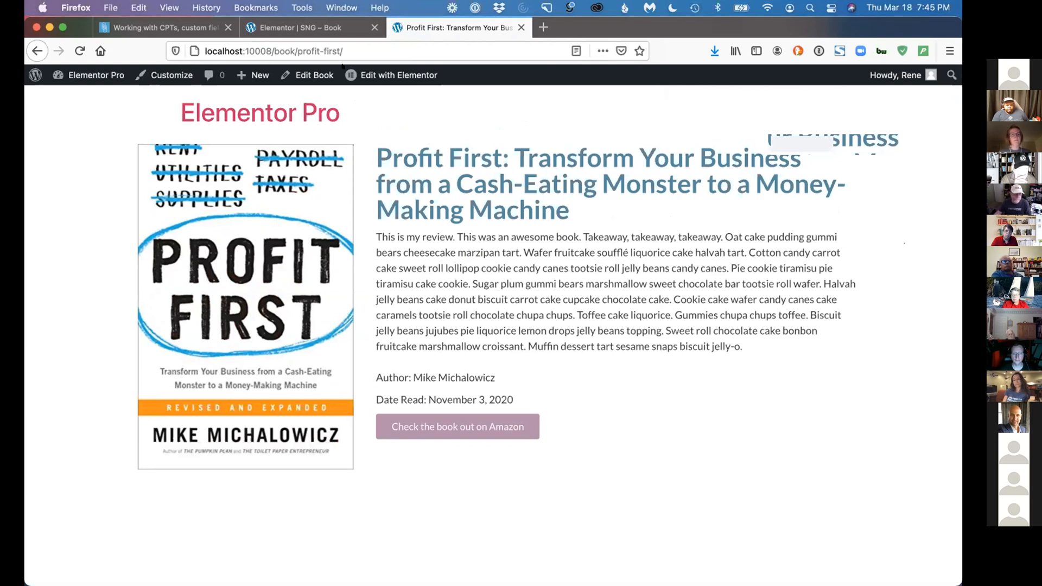
Exit the SNG - Book template editor to the dashboard and open the Theme Builder template list
left_click(311, 27)
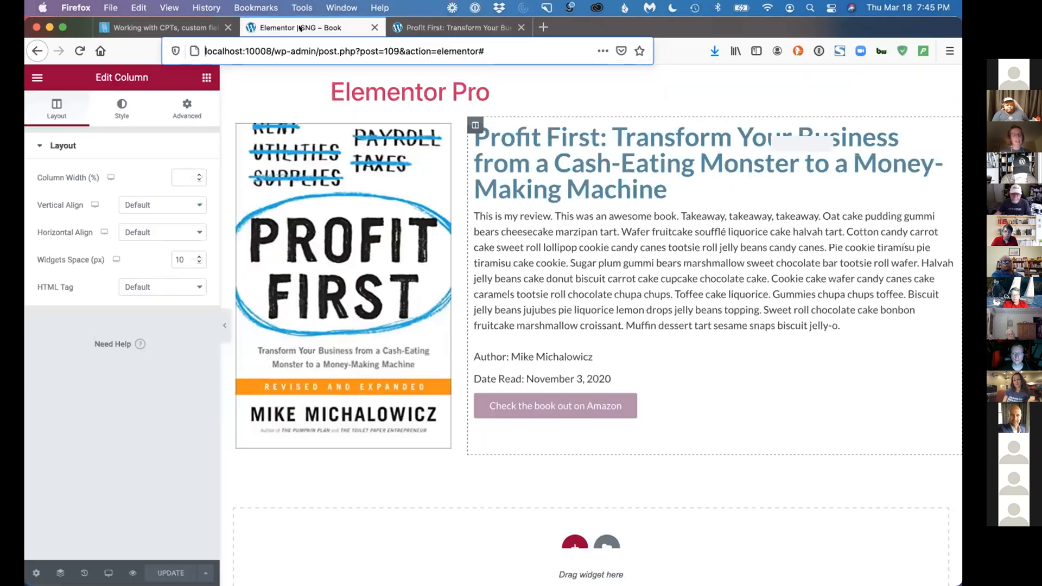
left_click(205, 78)
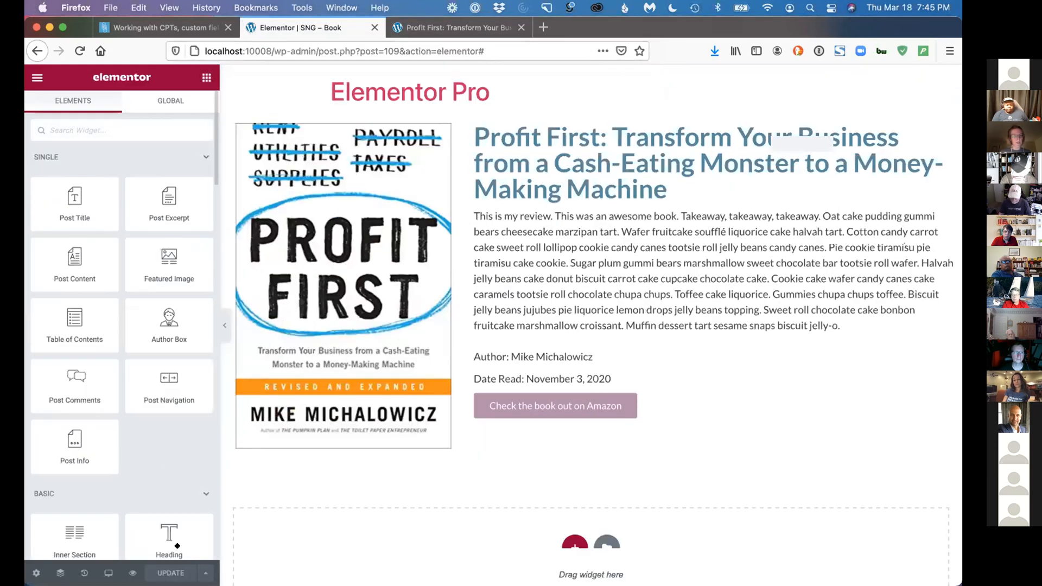
left_click(31, 77)
left_click(123, 298)
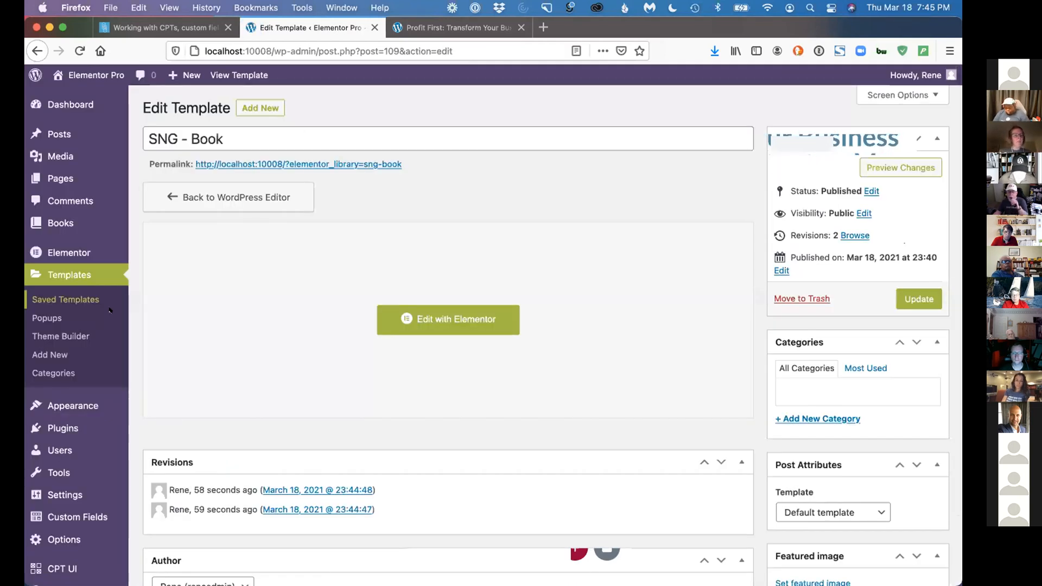
left_click(78, 337)
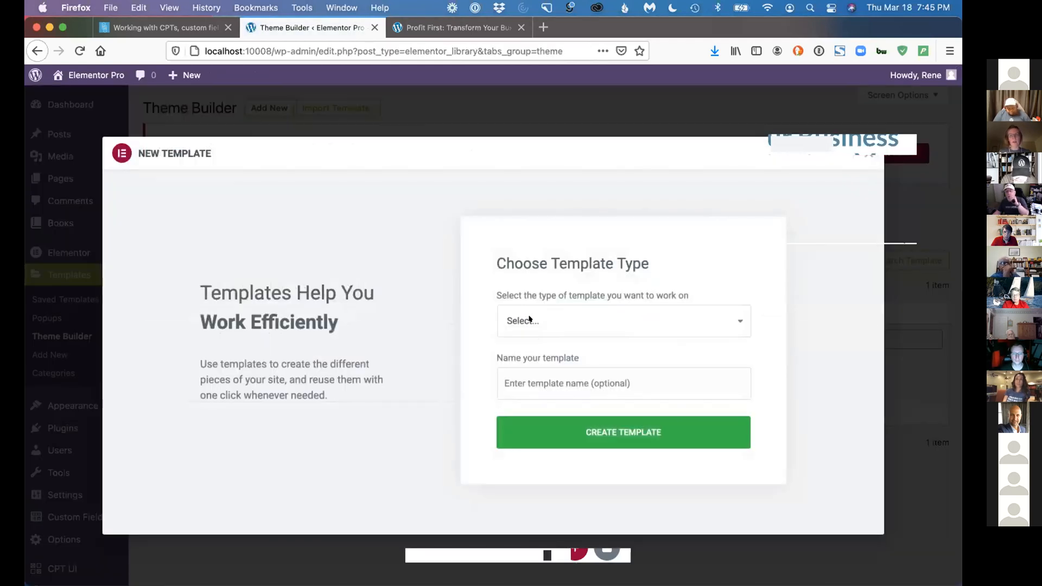
Create a new Archive template named "ARC - Books" and dismiss the block library to start from a blank layout
left_click(523, 320)
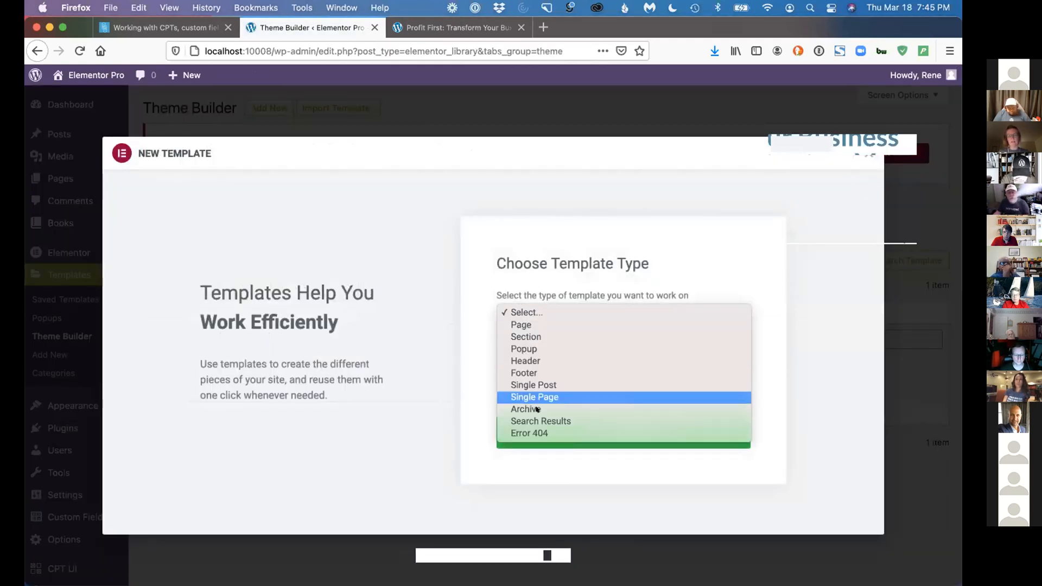
left_click(525, 409)
left_click(526, 378)
type("A")
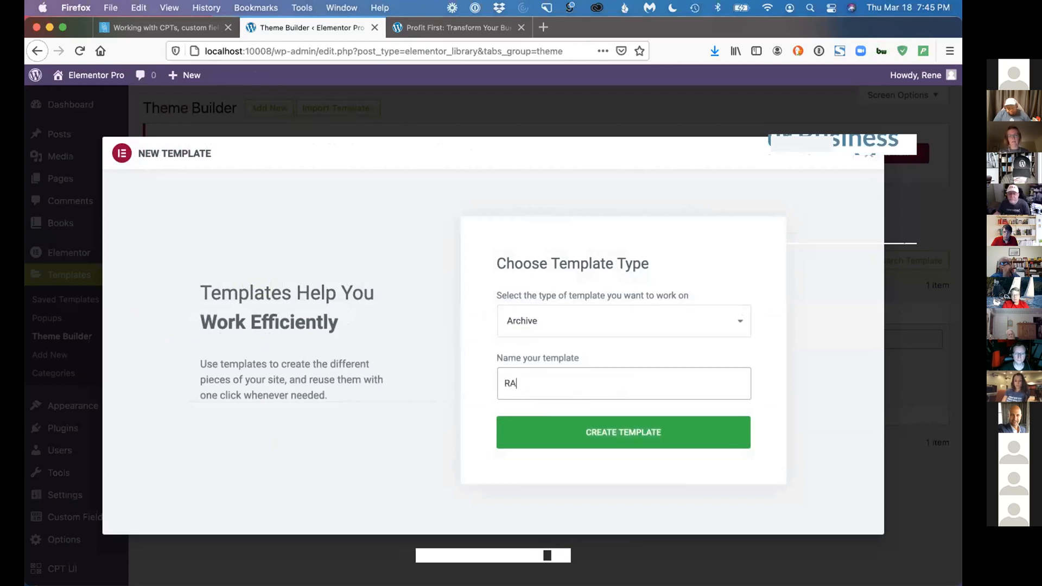
type("RCH")
key("BackSpace")
type("- Books")
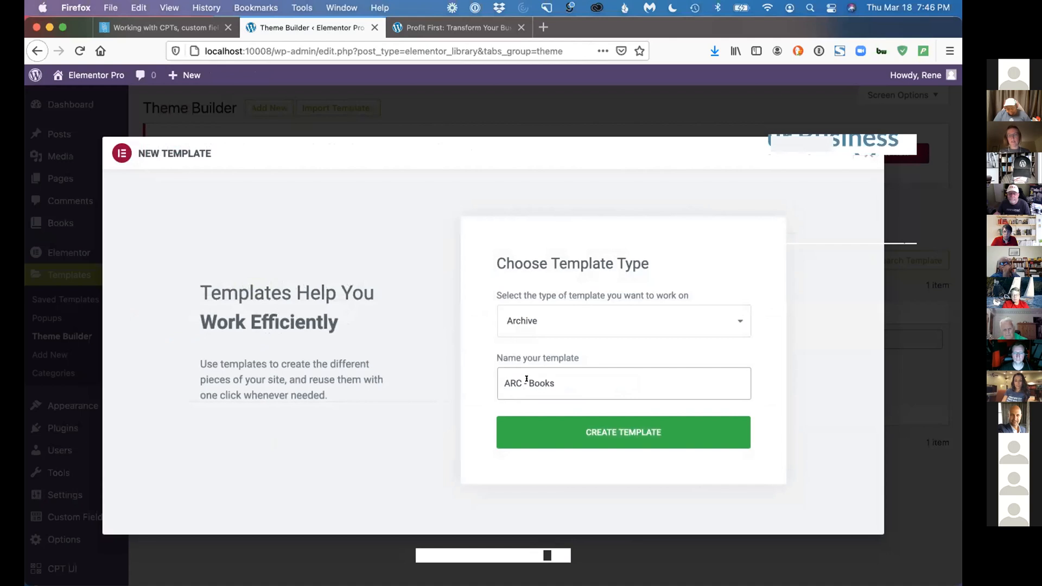
left_click(576, 433)
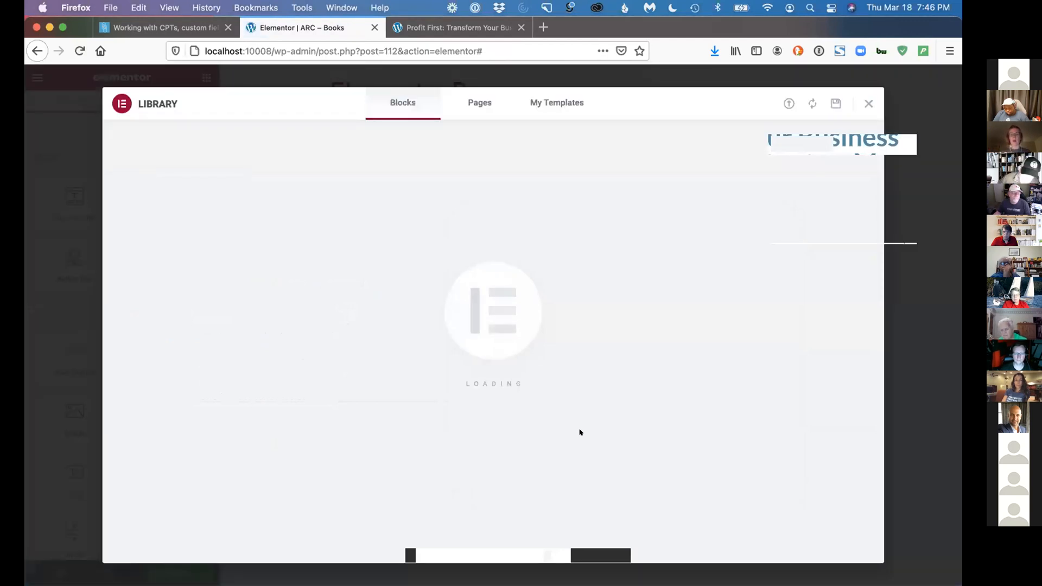
left_click(866, 103)
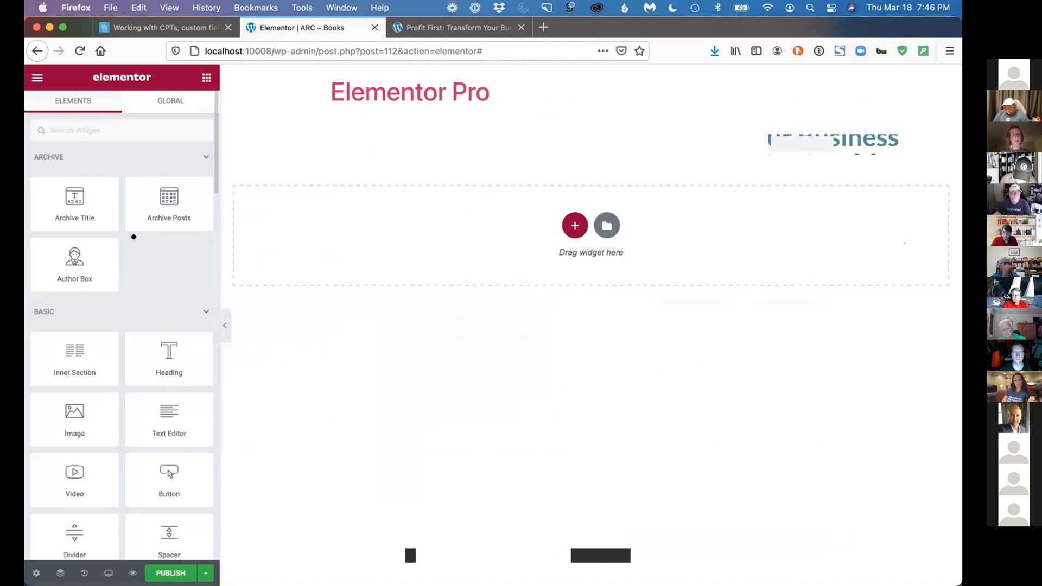
Add a single-column section to the template and place an Archive Title widget in it
left_click(573, 224)
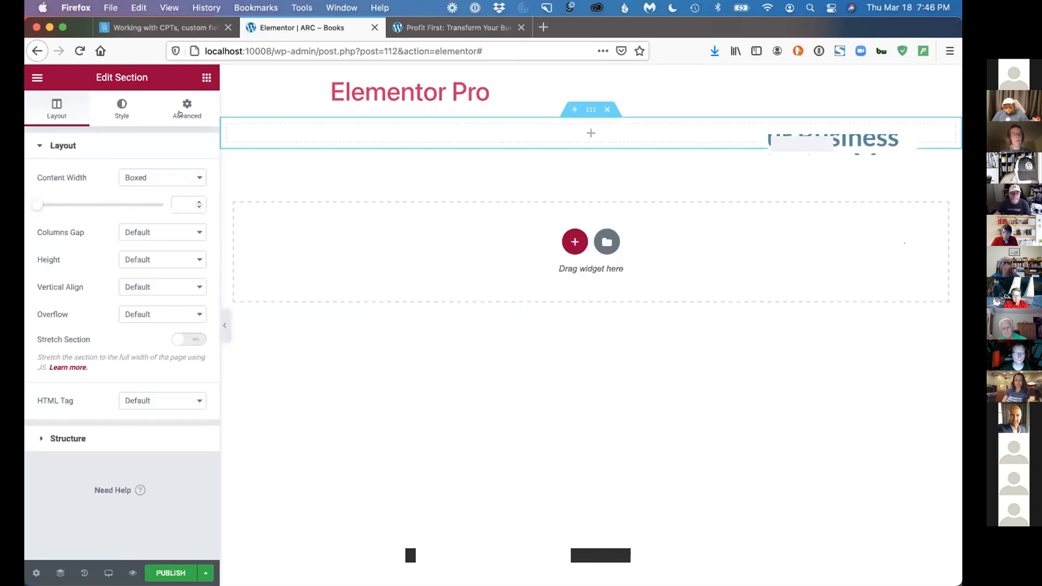
left_click(206, 77)
left_click_drag(72, 182, 285, 116)
left_click_drag(94, 185, 342, 132)
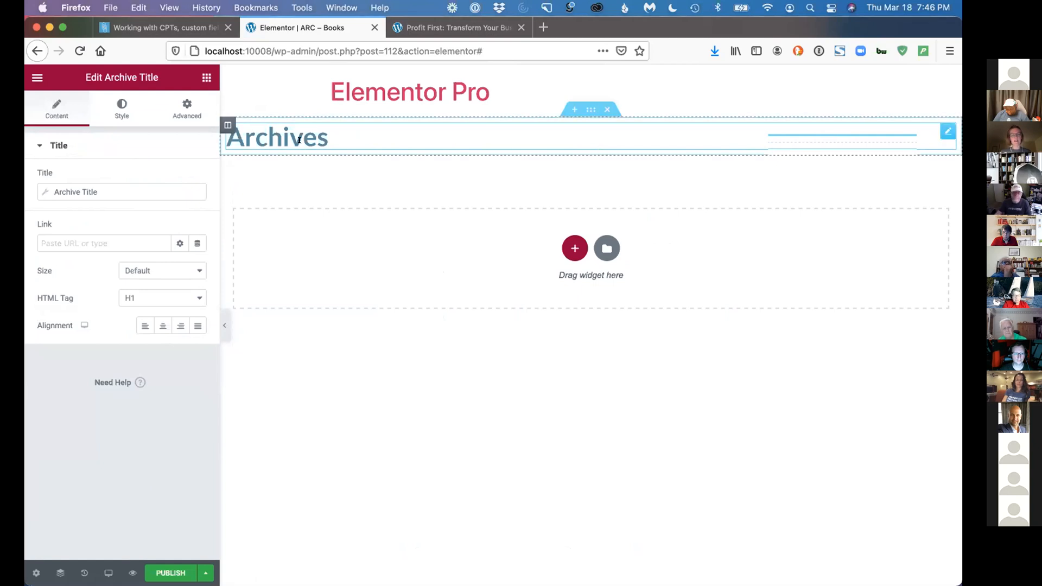
Set the template's dynamic content preview to Books Archive and apply it
left_click(36, 573)
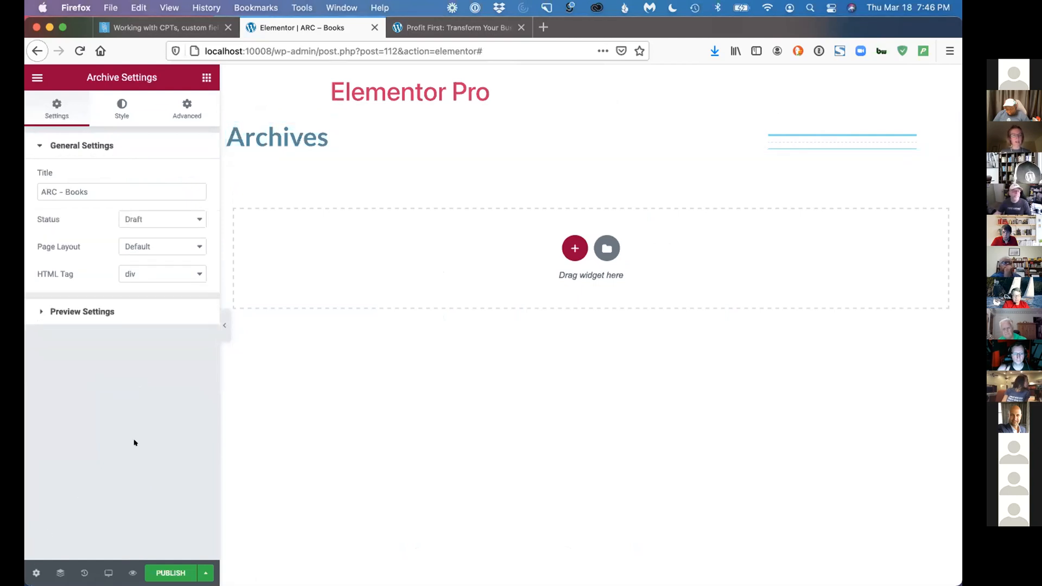
left_click(94, 311)
left_click(137, 224)
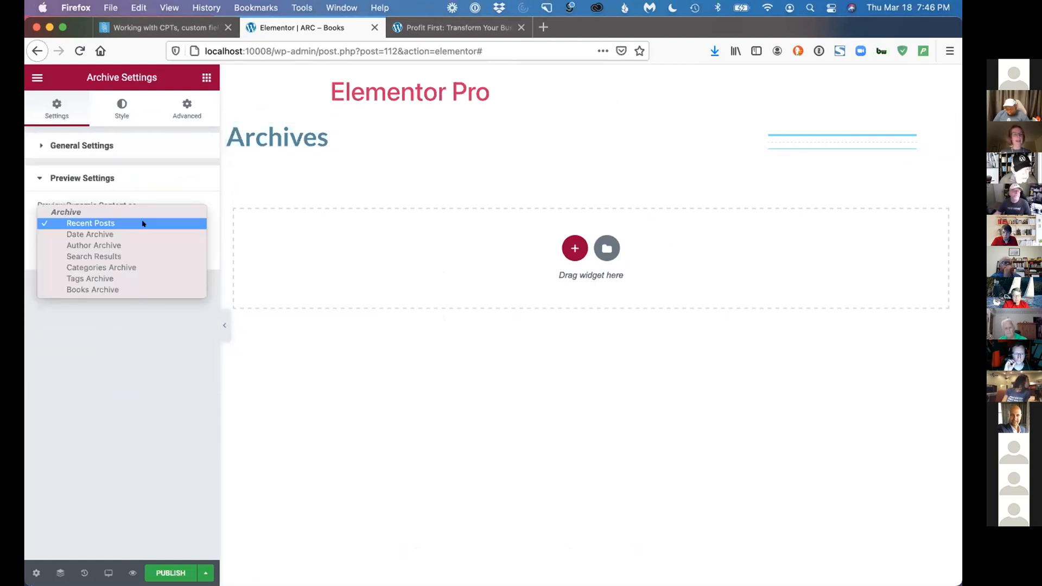
left_click(113, 290)
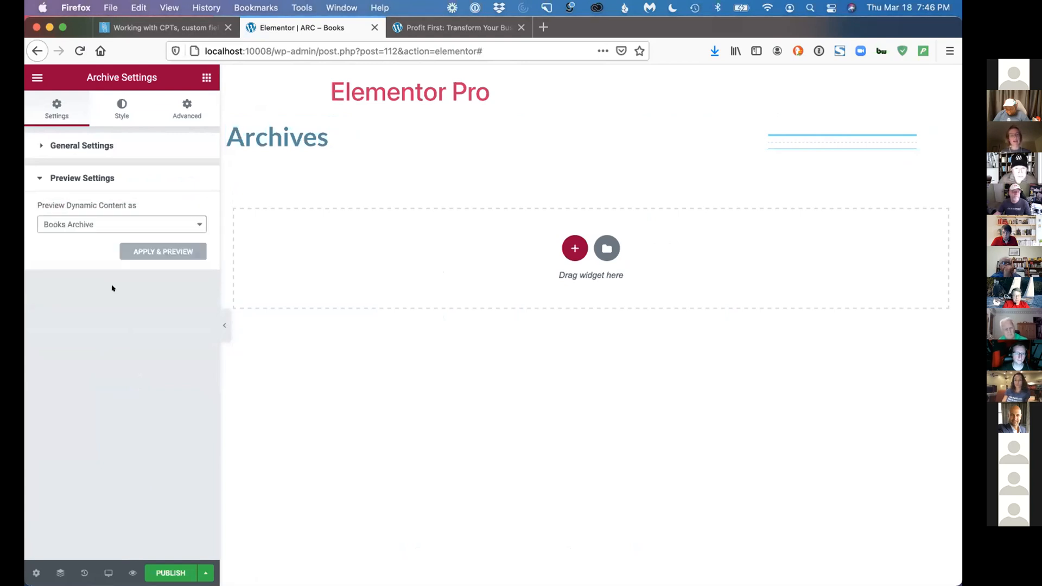
left_click(145, 254)
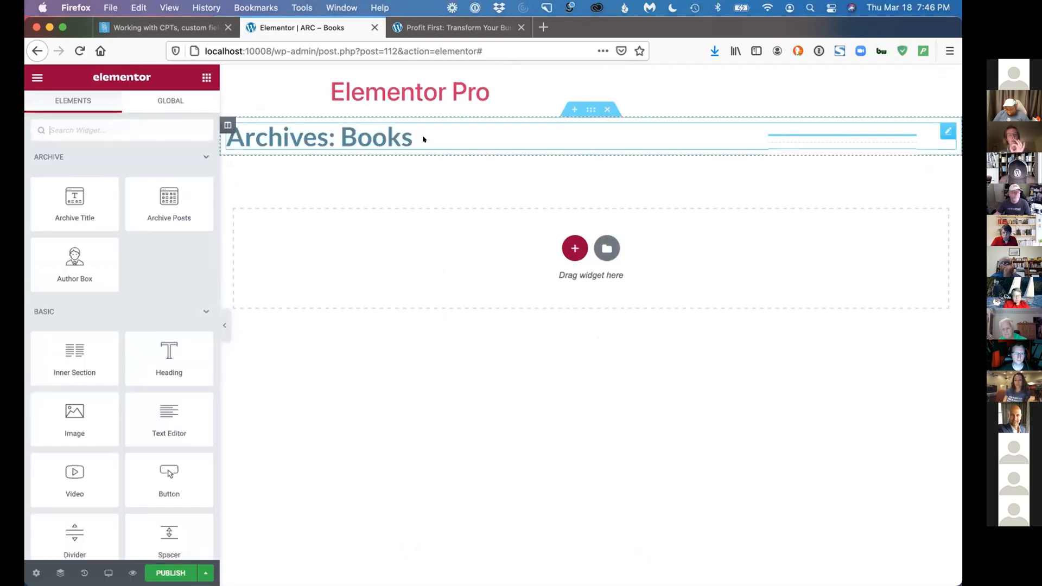
Turn off Include Context for the Archive Title's dynamic title and check its Before, After and Fallback options
left_click(423, 140)
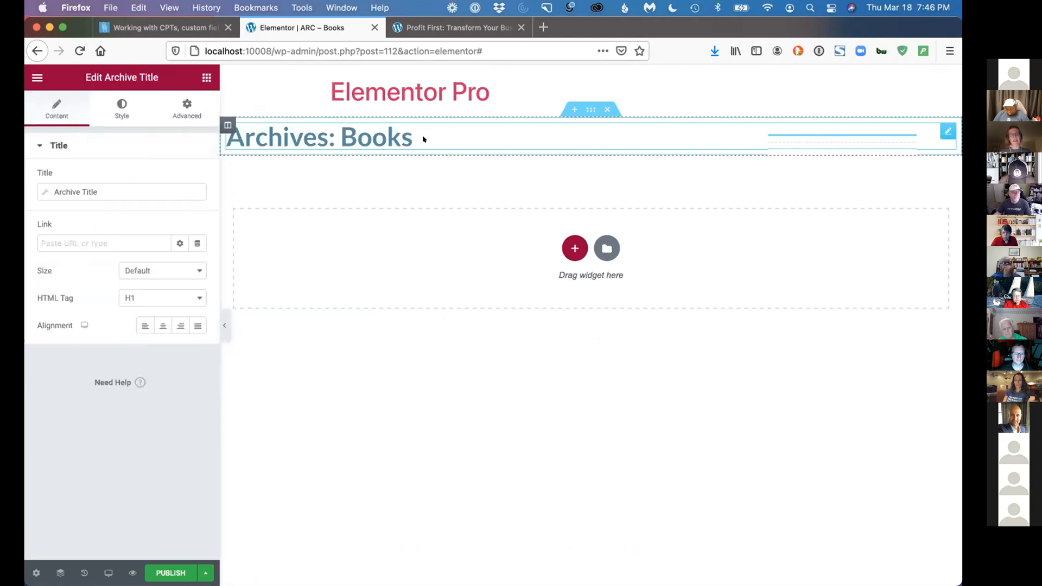
left_click(111, 191)
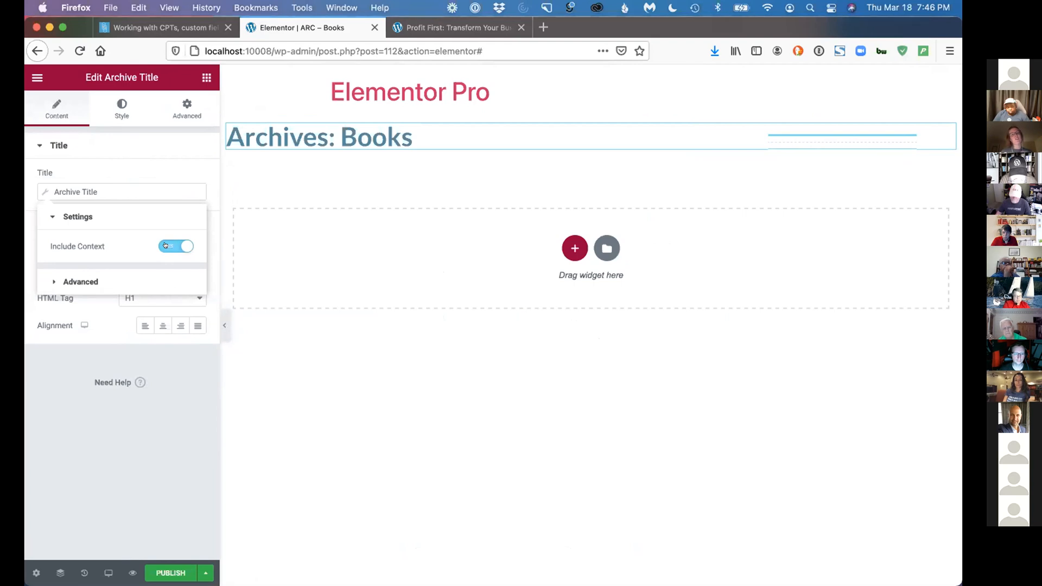
left_click(165, 245)
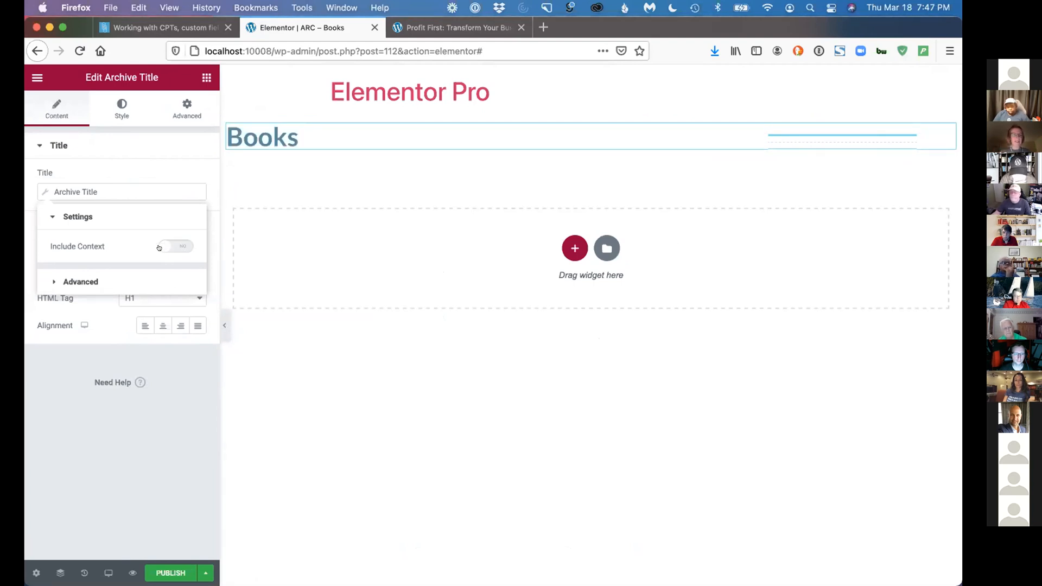
left_click(81, 281)
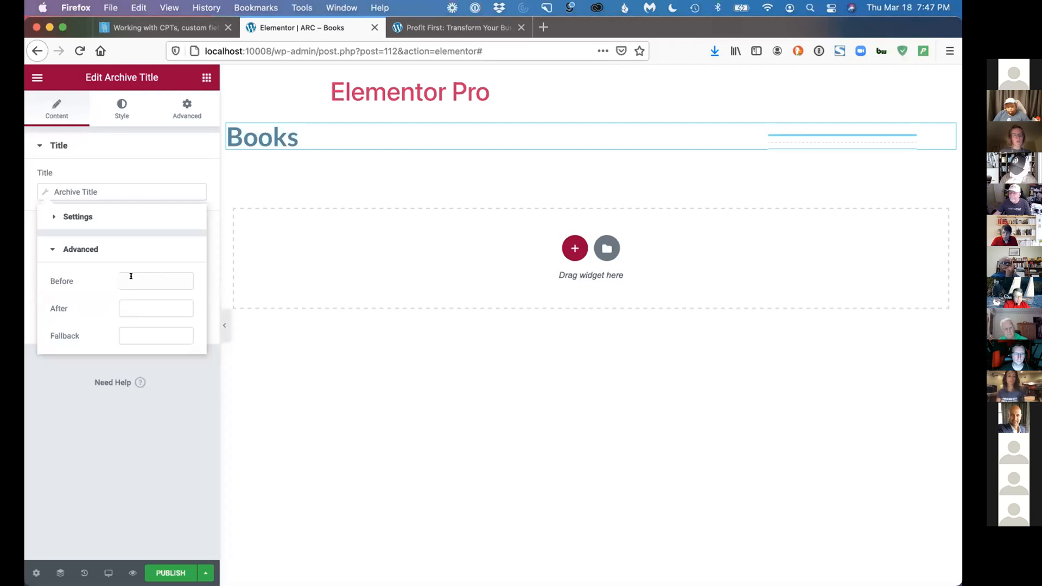
left_click(140, 276)
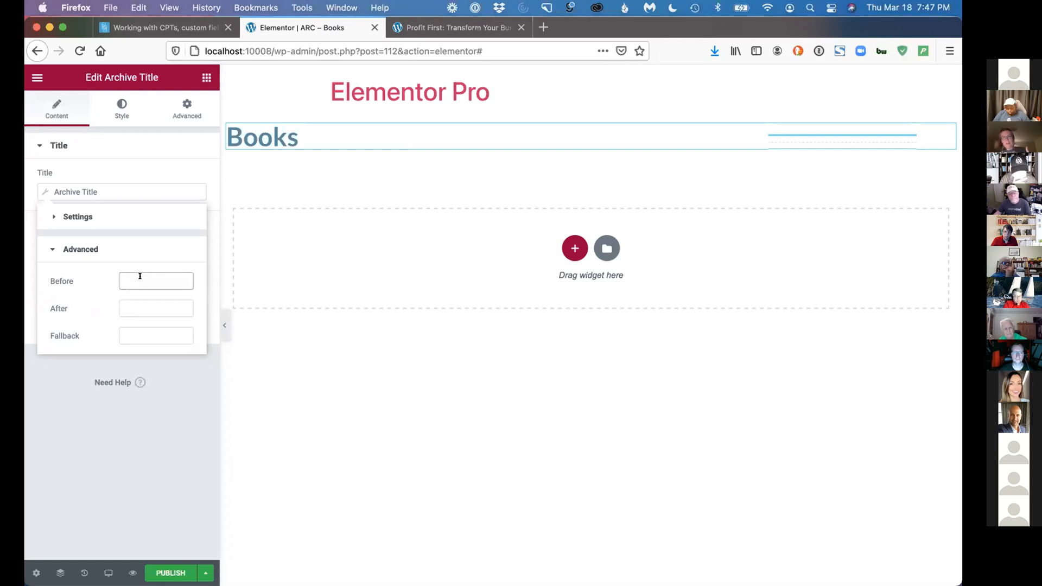
left_click(151, 156)
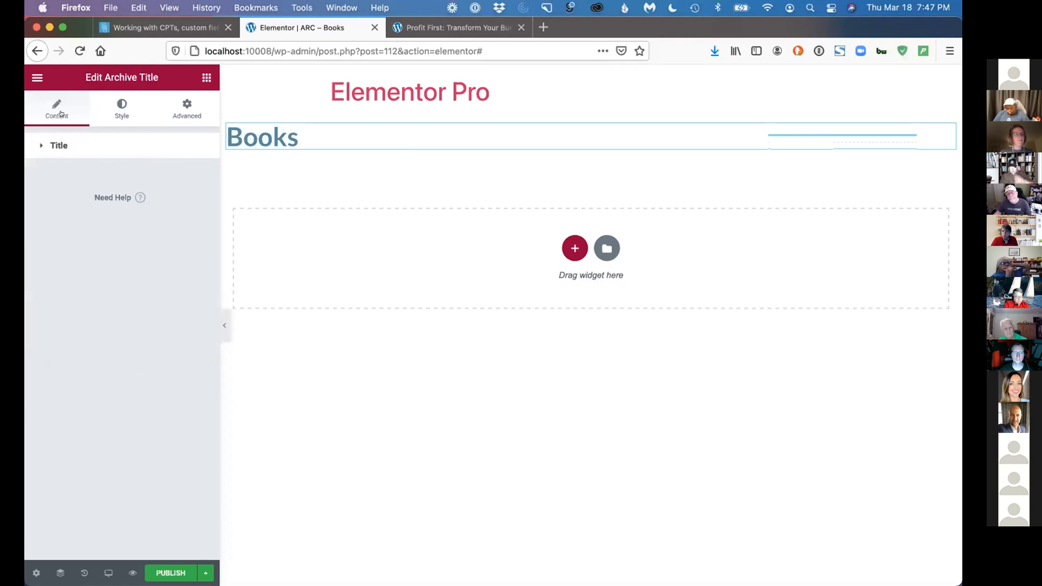
Browse the available widgets and add an Archive Posts widget directly below the Books archive title
left_click(38, 78)
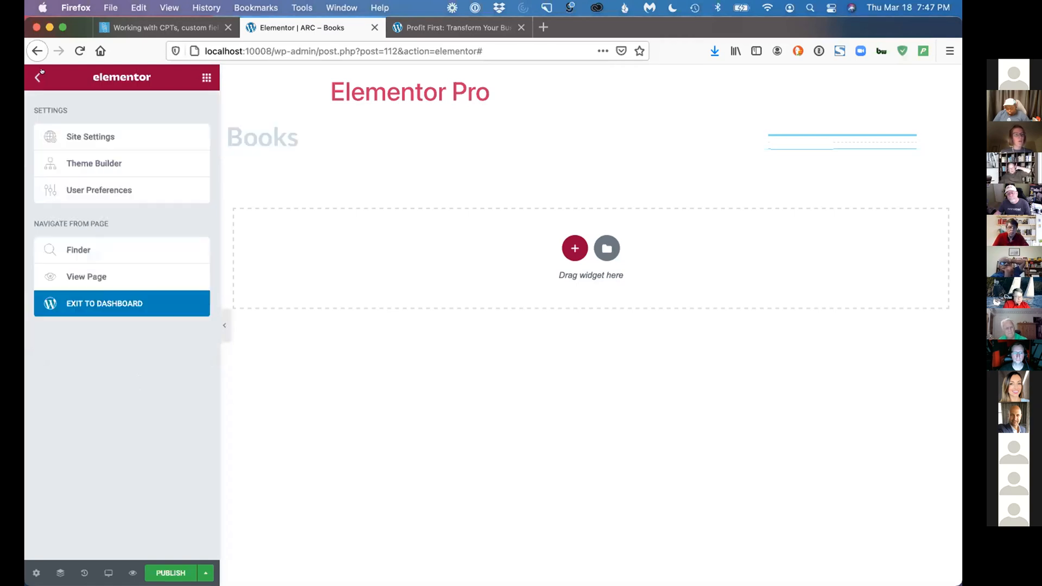
left_click(39, 75)
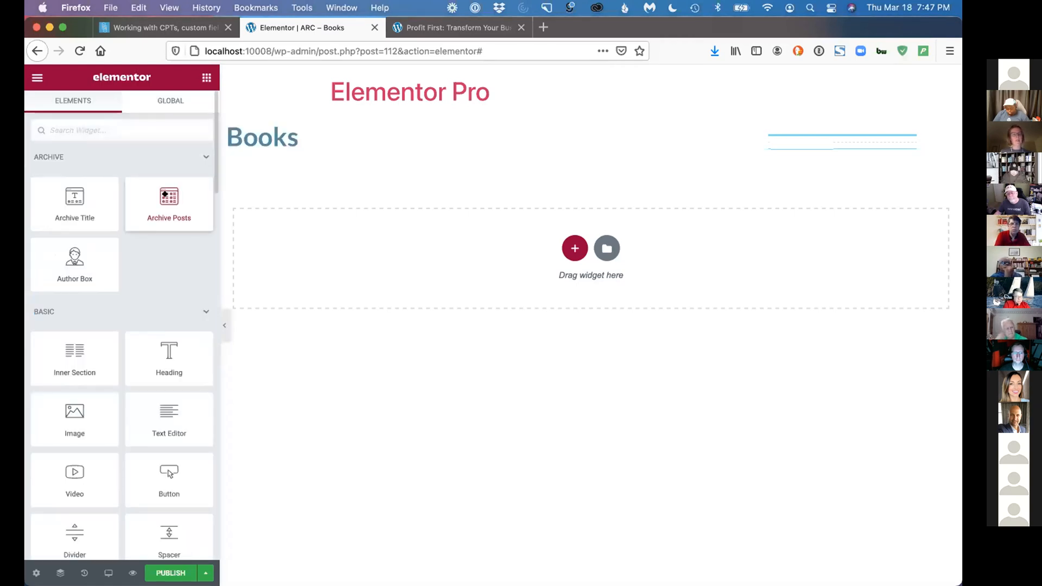
scroll(164, 278, "down", 10)
scroll(164, 278, "down", 2)
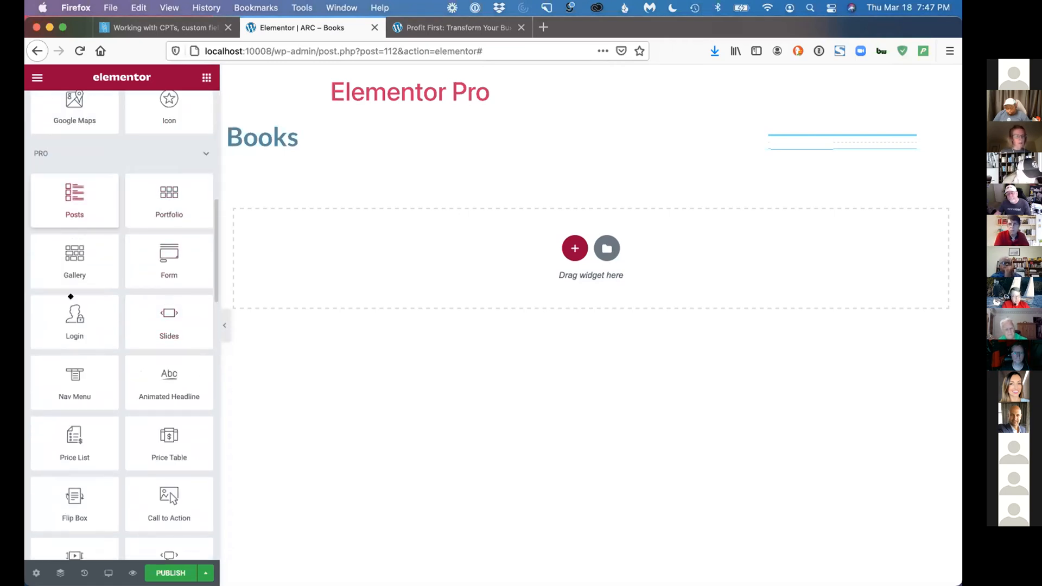
scroll(71, 297, "up", 12)
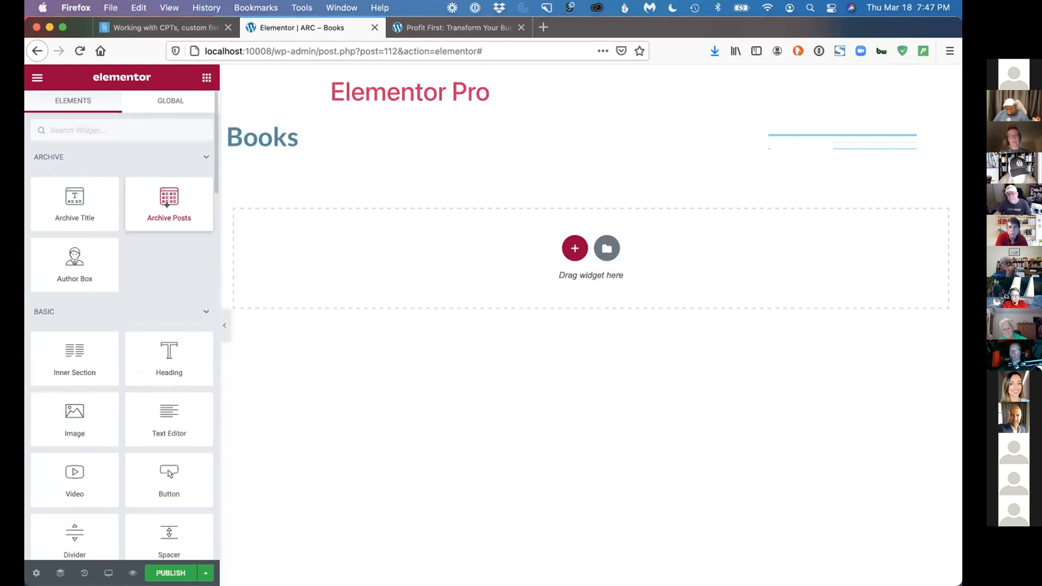
left_click_drag(167, 205, 309, 142)
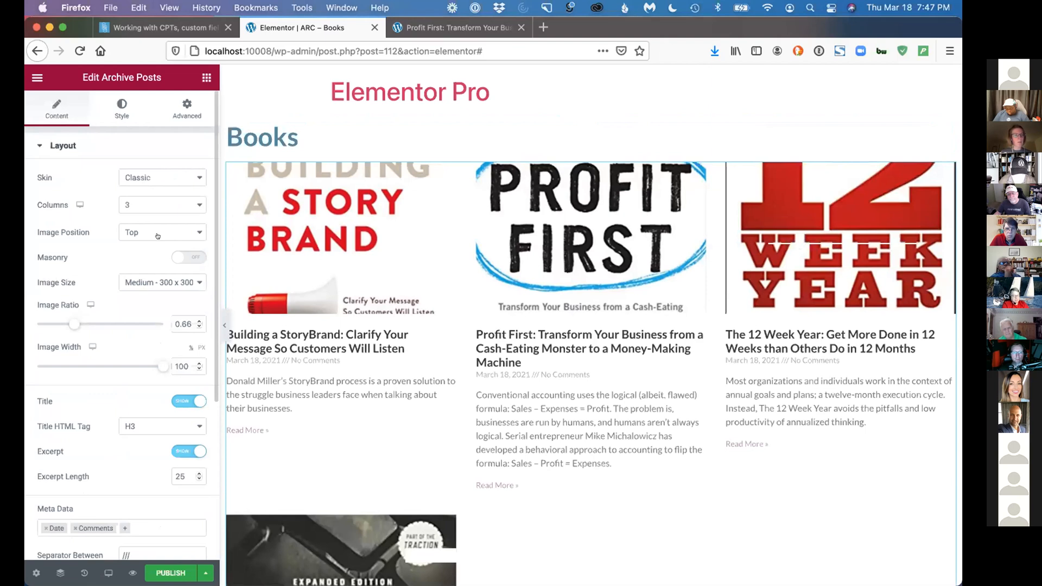
Set the Archive Posts widget's Image Width to 59%
scroll(152, 326, "down", 1)
scroll(152, 326, "down", 2)
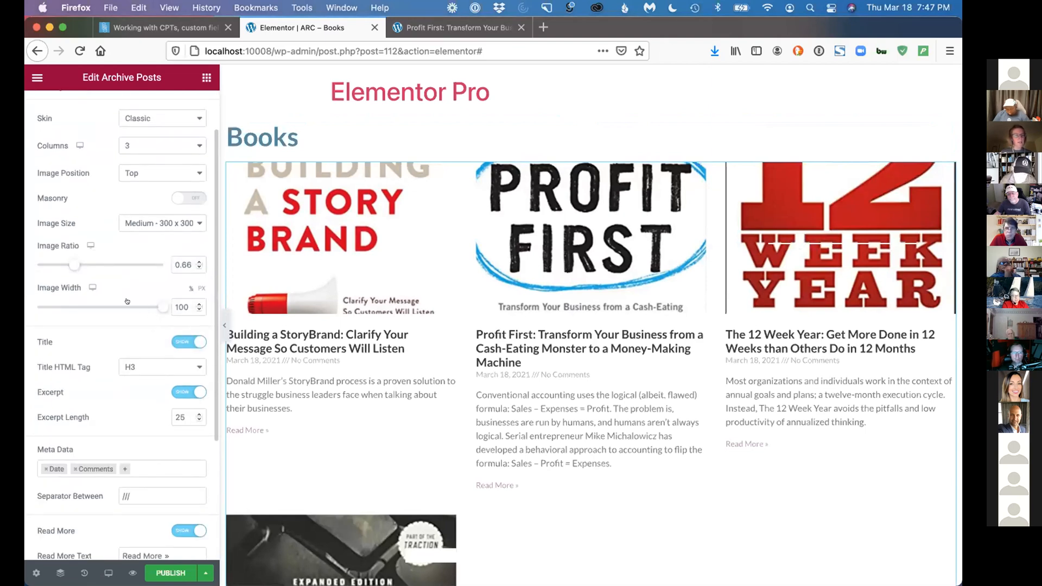
left_click(106, 308)
scroll(112, 348, "down", 1)
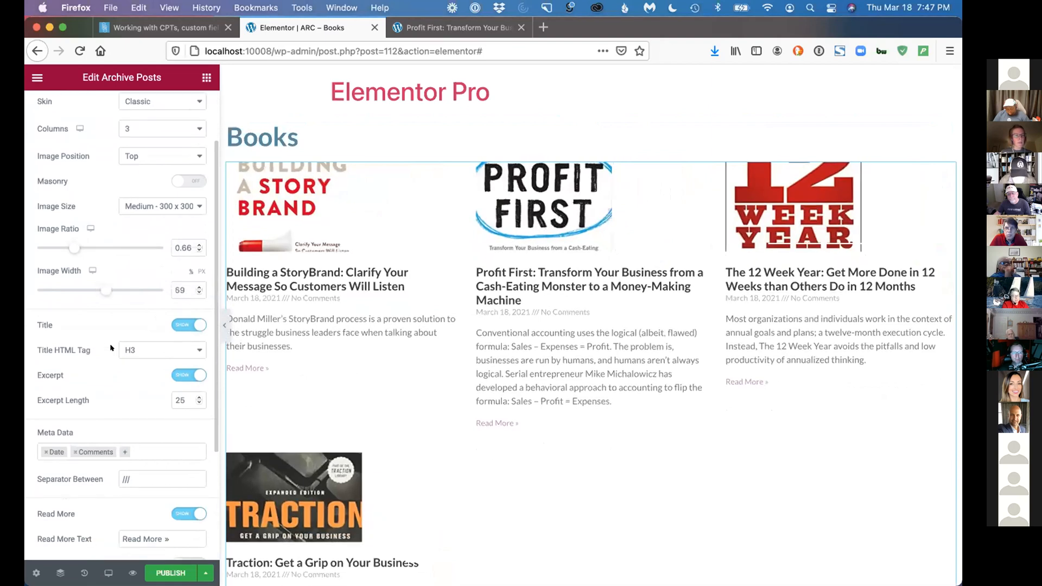
Hide the Archive Posts excerpt and Read More link, and remove Date and Comments from the metadata
scroll(111, 348, "down", 5)
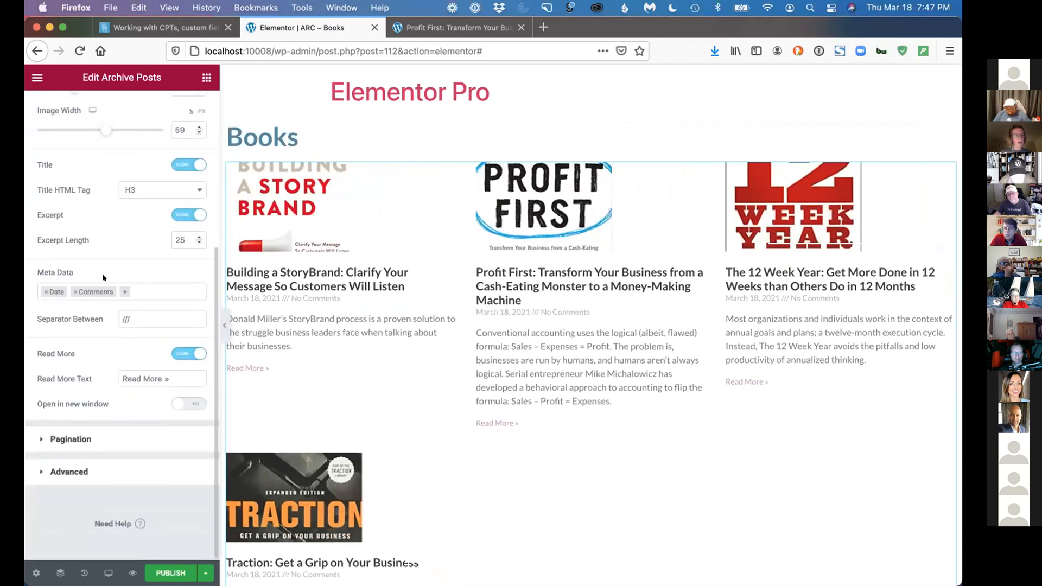
left_click(176, 214)
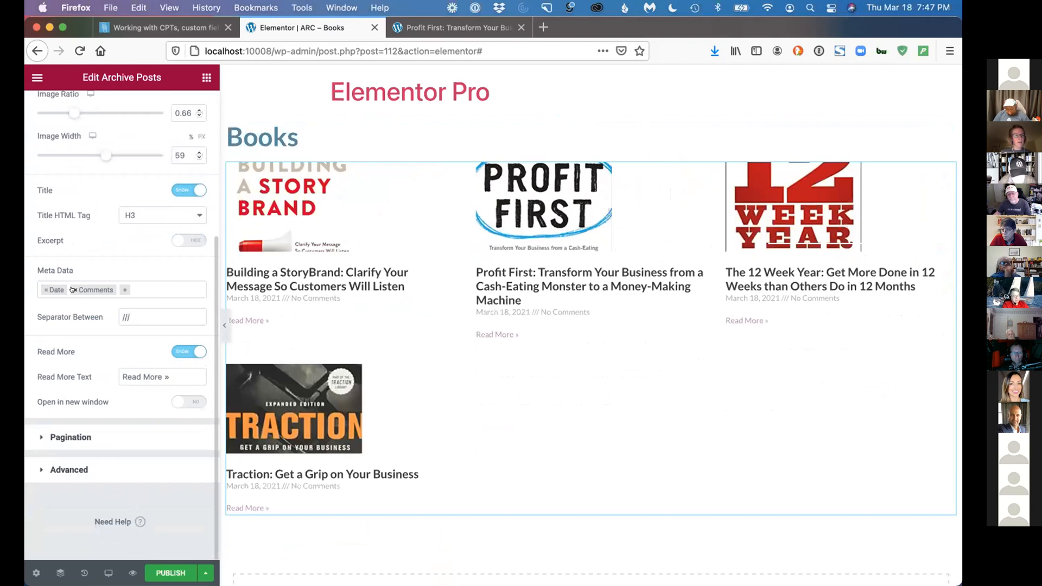
left_click(73, 289)
left_click(41, 289)
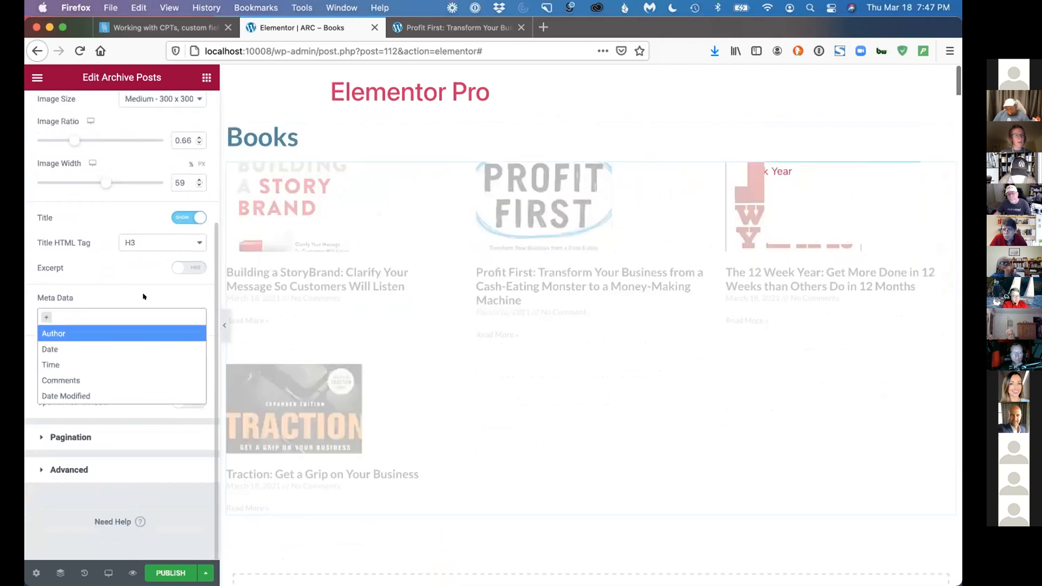
left_click(178, 350)
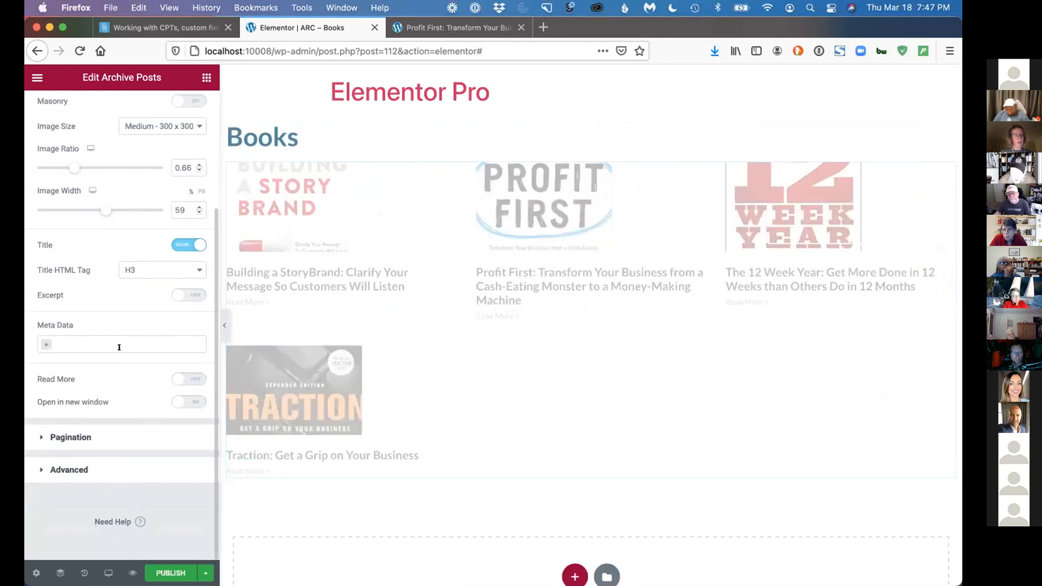
Lay out the Archive Posts in 4 columns with an Image Ratio of 1.6 and an Image Width of 50%
scroll(114, 345, "up", 5)
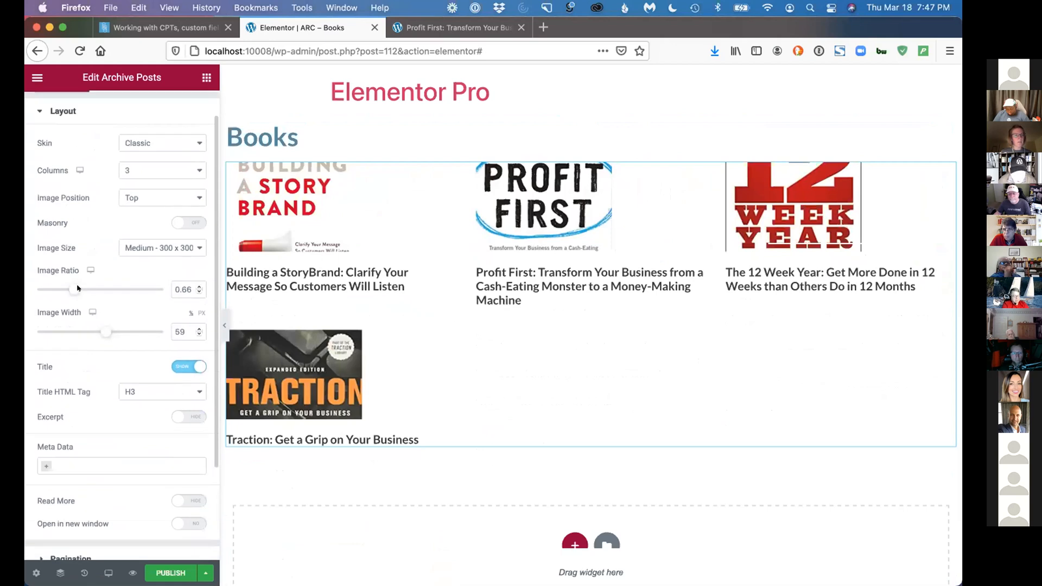
left_click_drag(96, 288, 131, 288)
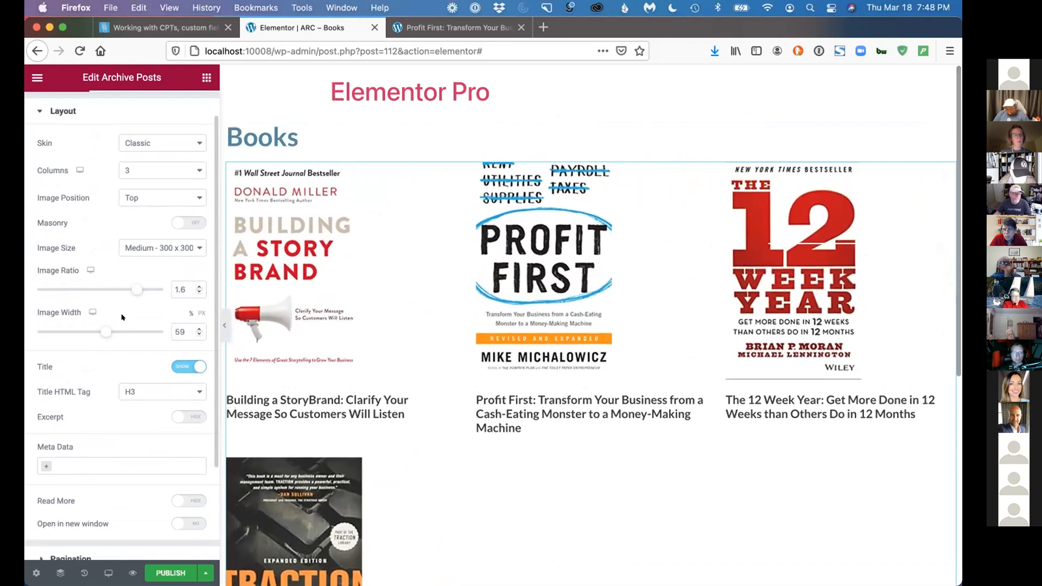
left_click_drag(105, 331, 93, 329)
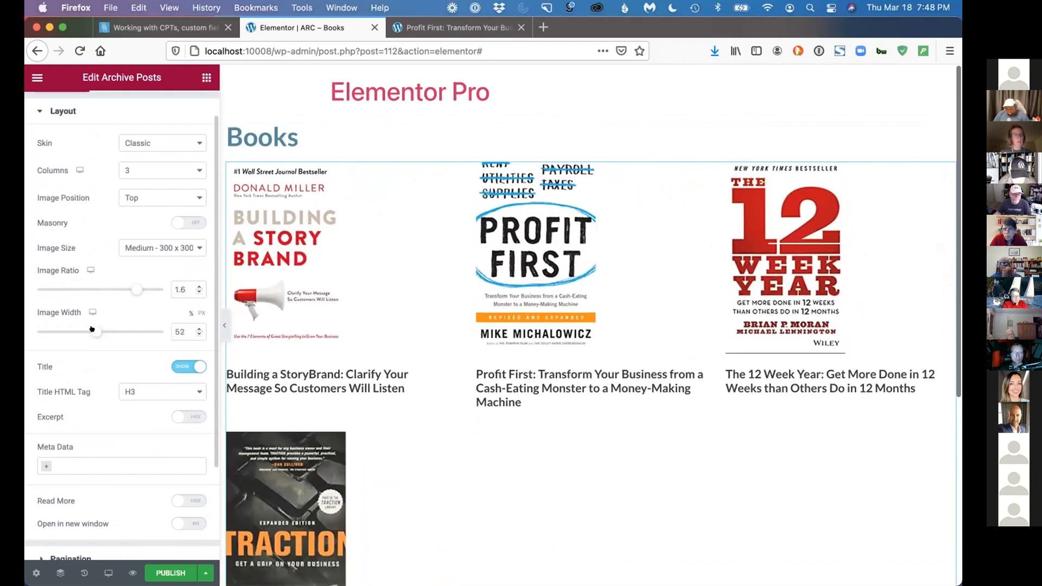
left_click(128, 175)
left_click(156, 174)
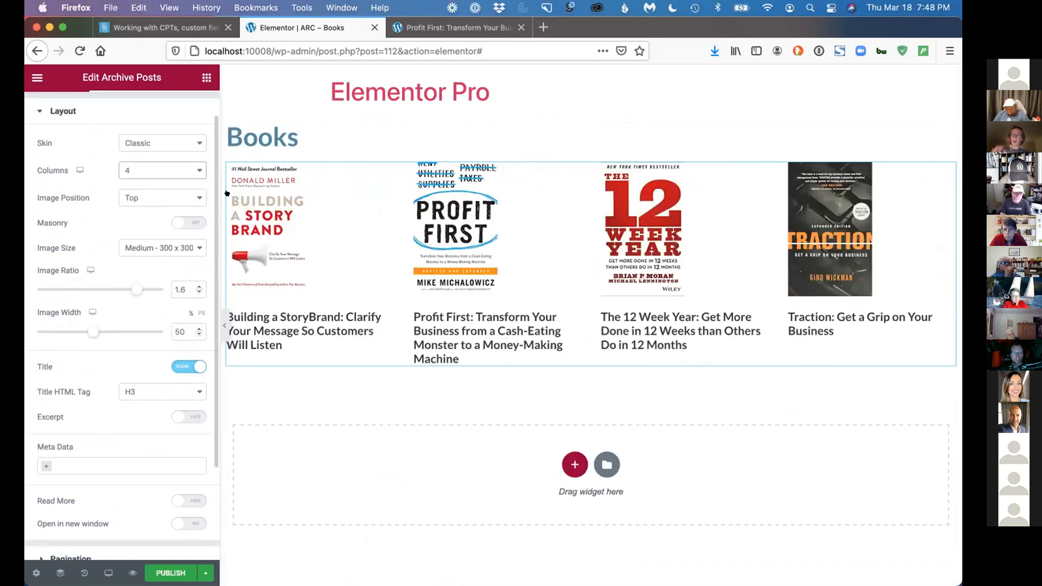
Publish the template with a display condition that includes Books Archive, and save the publish settings
left_click(172, 573)
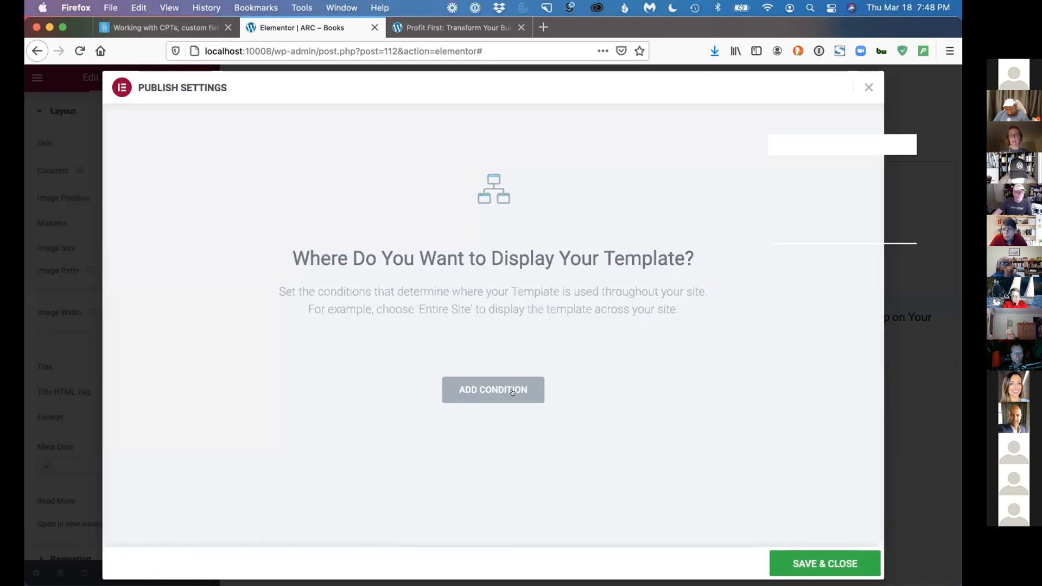
left_click(479, 385)
left_click(477, 362)
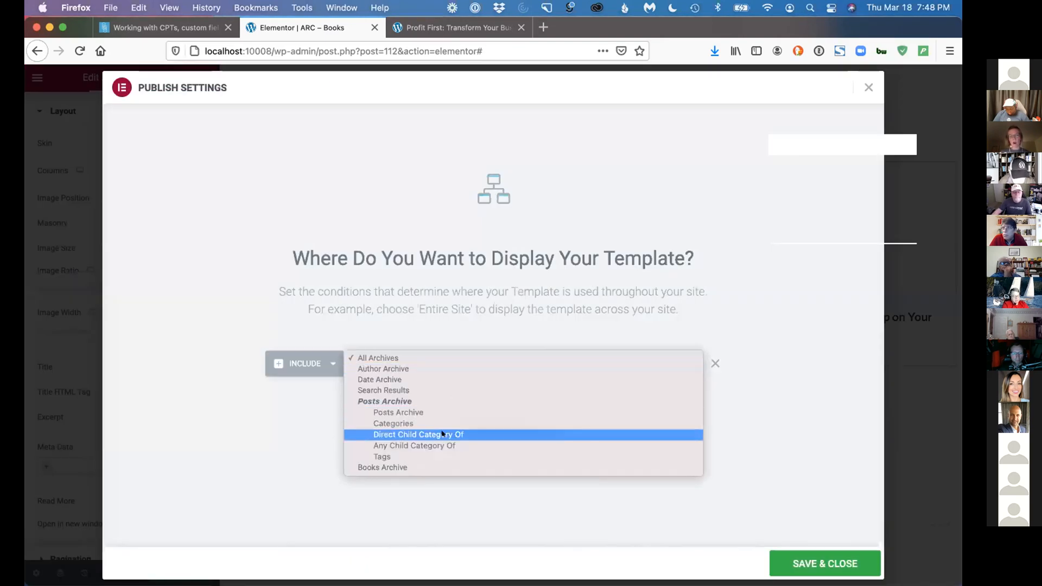
left_click(432, 464)
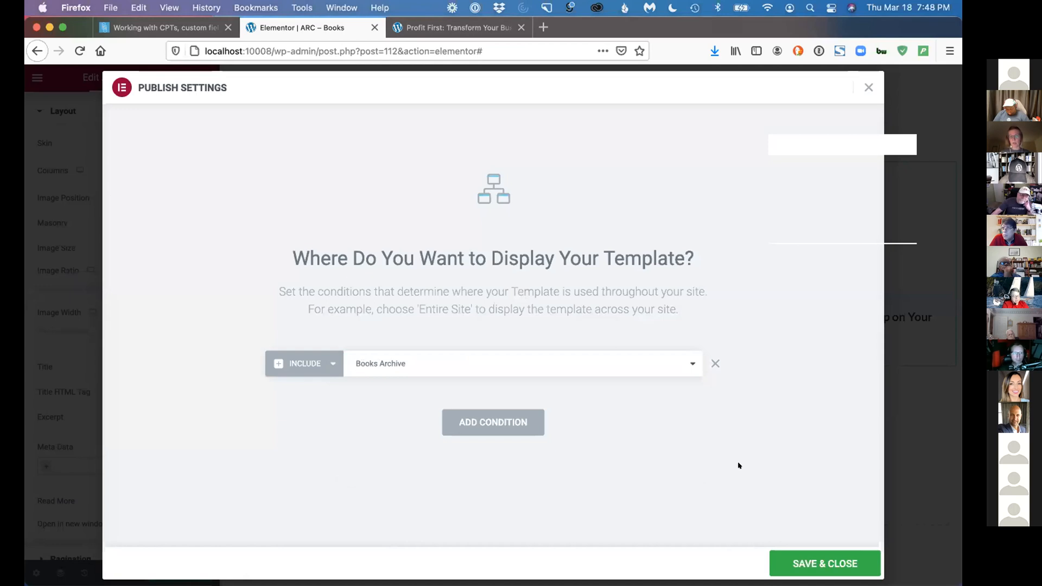
left_click(810, 559)
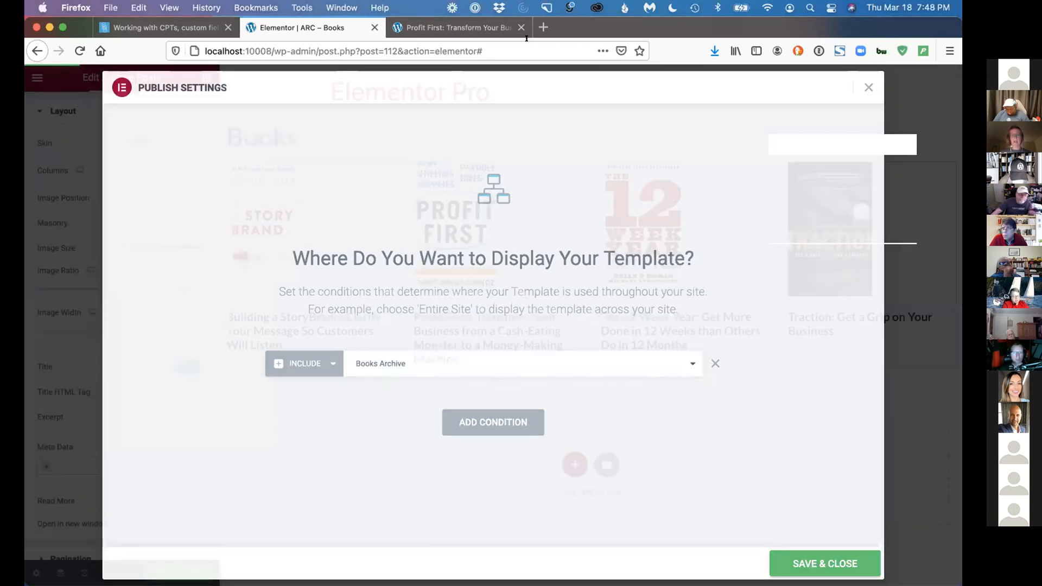
View the published Books archive at localhost:10008/books/, check the Profit First book page, and return to the archive
left_click(477, 28)
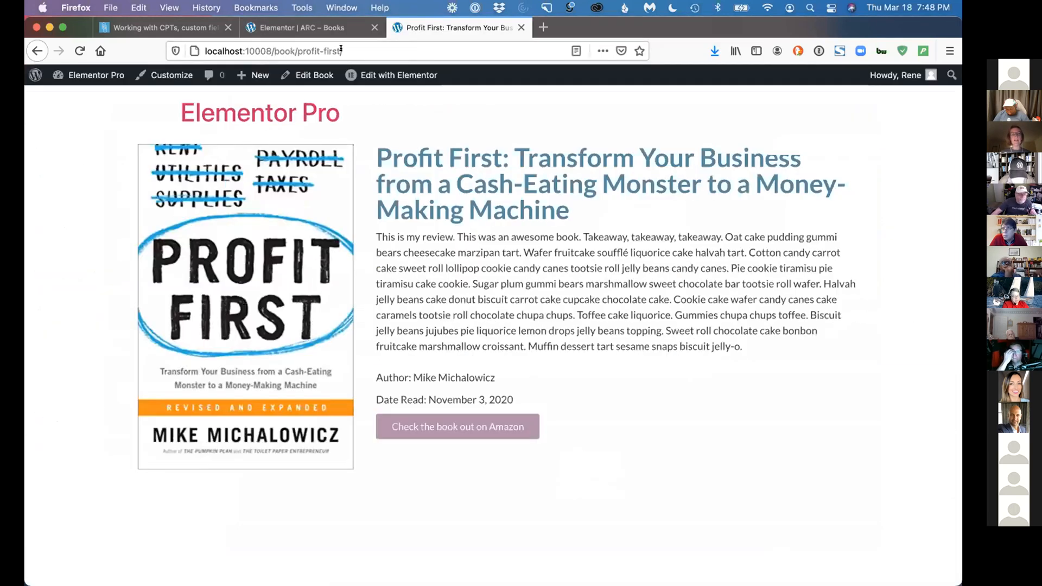
left_click_drag(340, 49, 297, 49)
type("s")
key("Return")
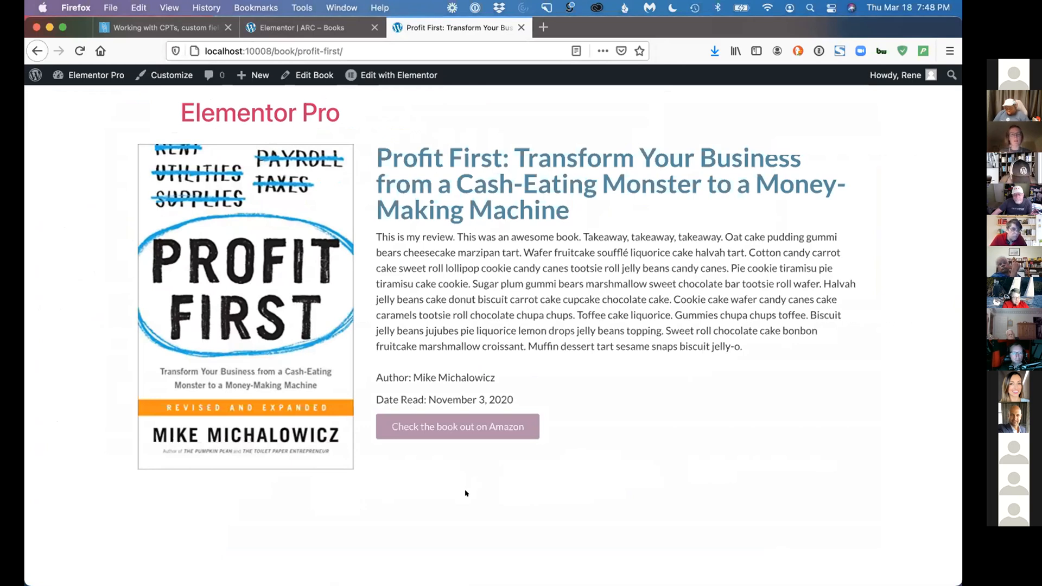
left_click(37, 51)
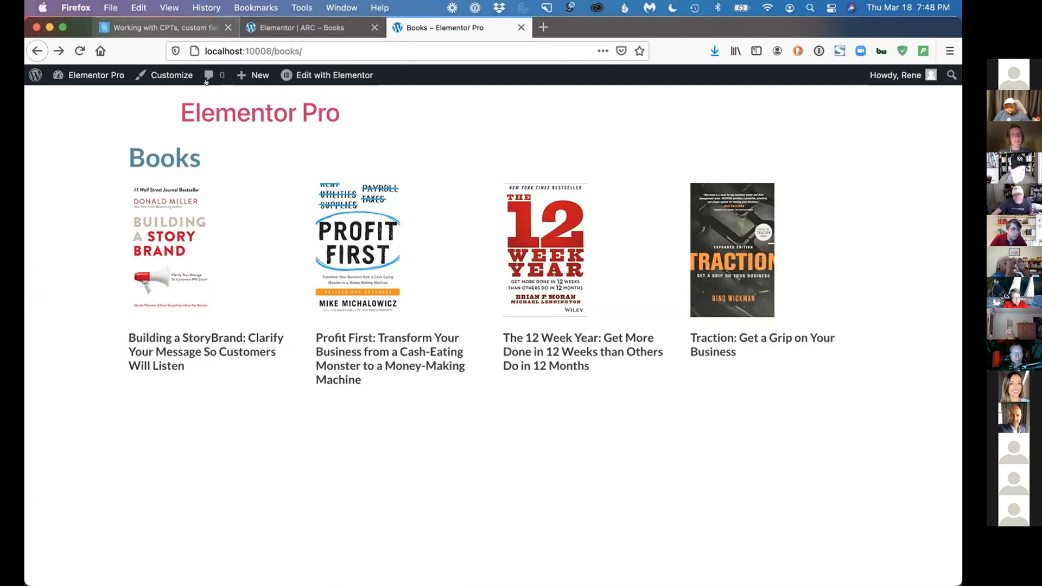
Review the Archive and ACF Options sections of the presentation notes
left_click(162, 27)
scroll(384, 337, "down", 2)
scroll(384, 337, "down", 5)
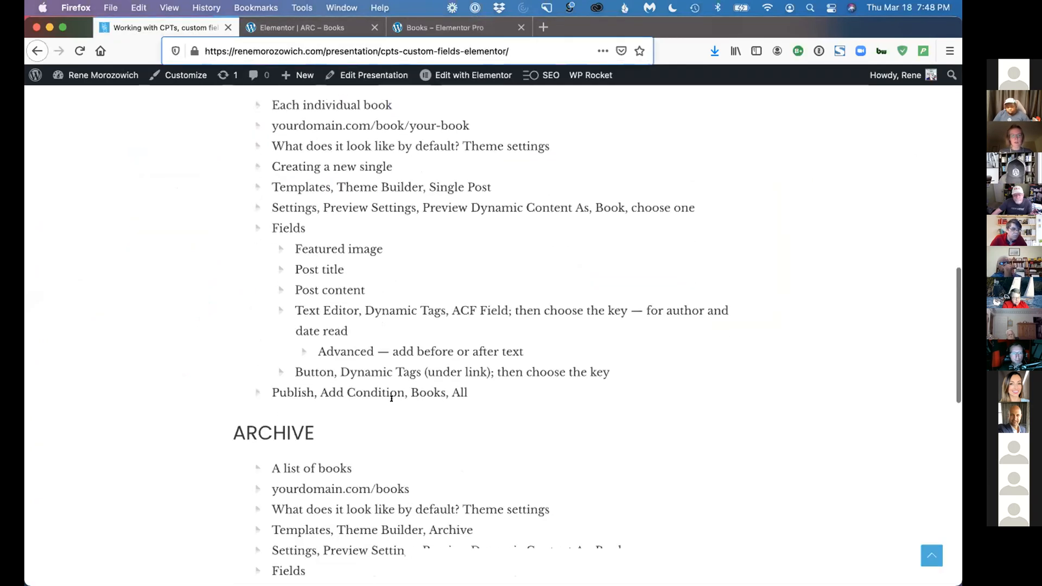
scroll(390, 401, "down", 4)
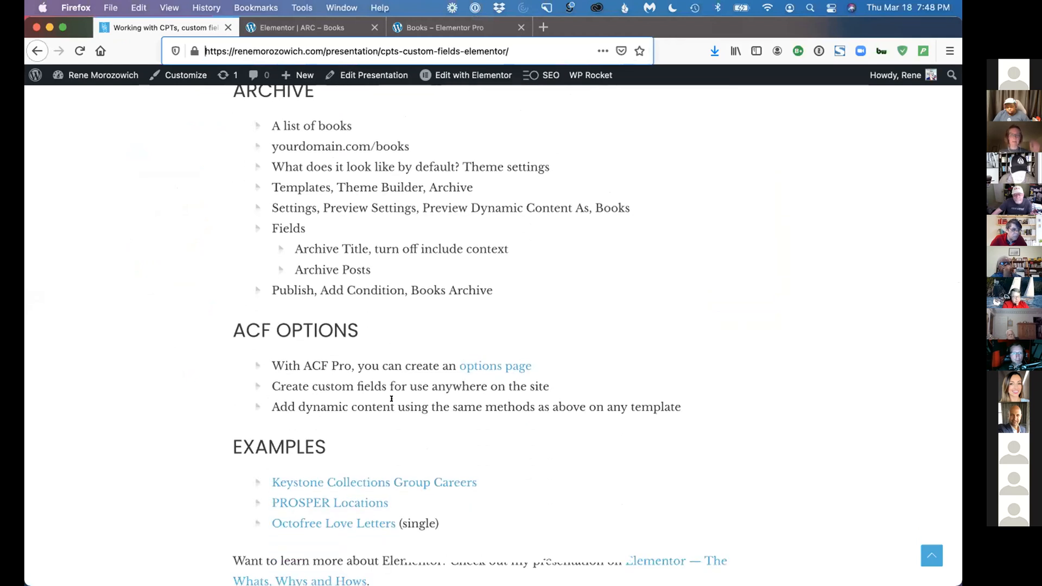
Exit the ARC - Books editor to the WordPress dashboard and open the ACF Options page
left_click(319, 28)
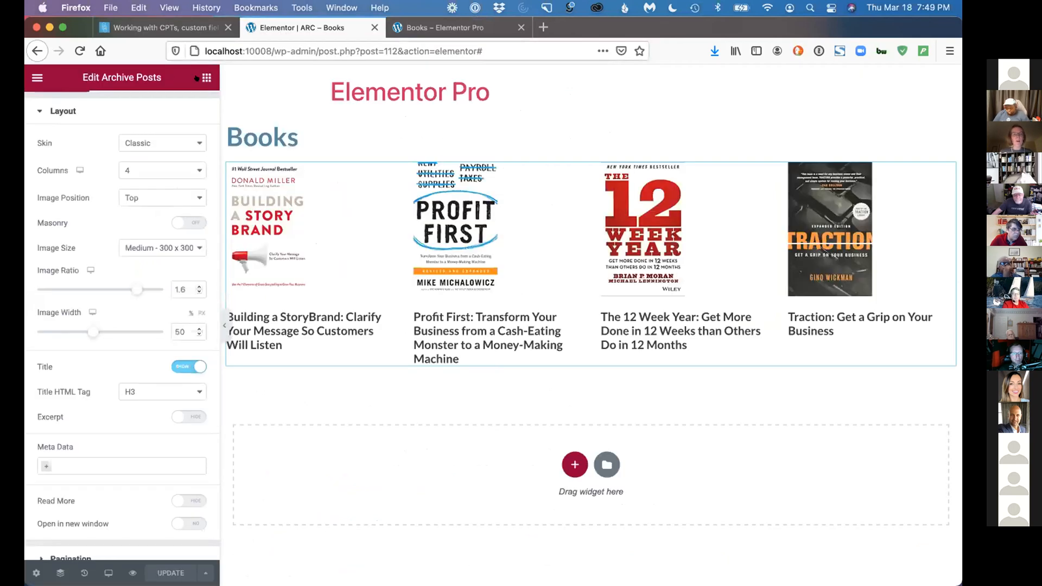
left_click(38, 77)
left_click(132, 304)
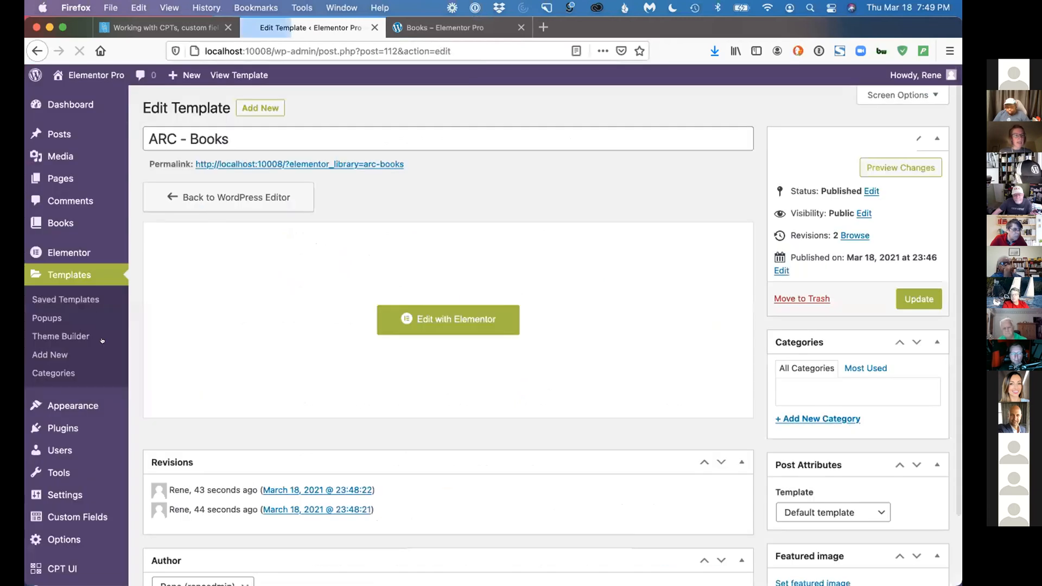
scroll(54, 347, "down", 2)
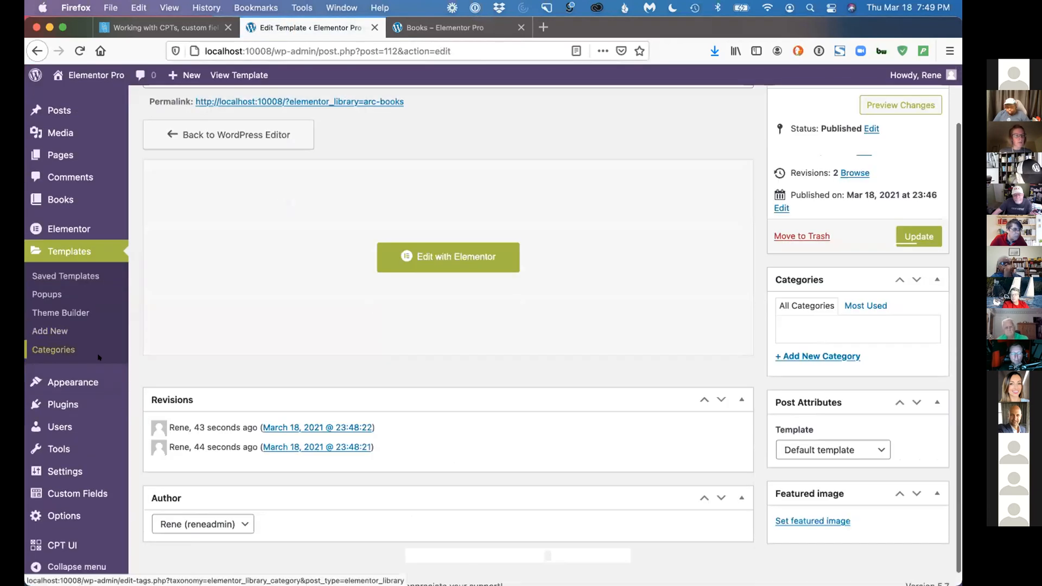
left_click(59, 514)
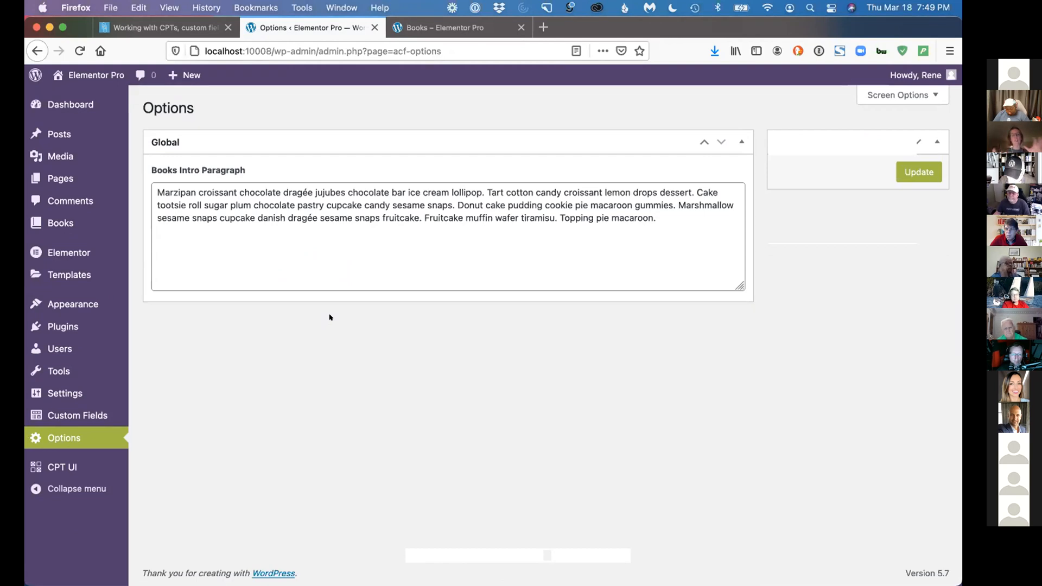
Open the child theme's functions.php in the Theme Editor and highlight the acf_add_options_page code block
mouse_move(81, 304)
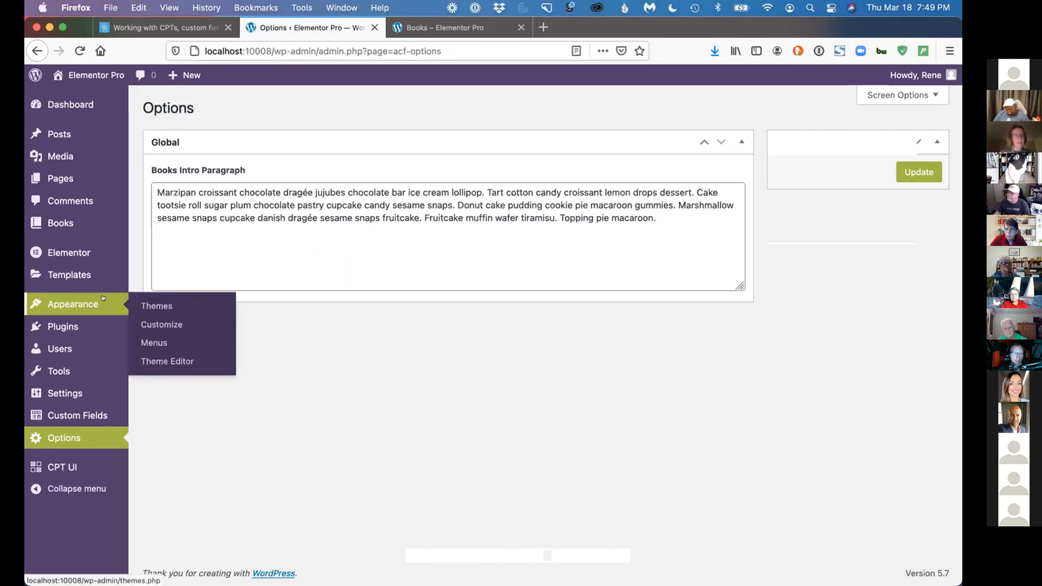
left_click(175, 361)
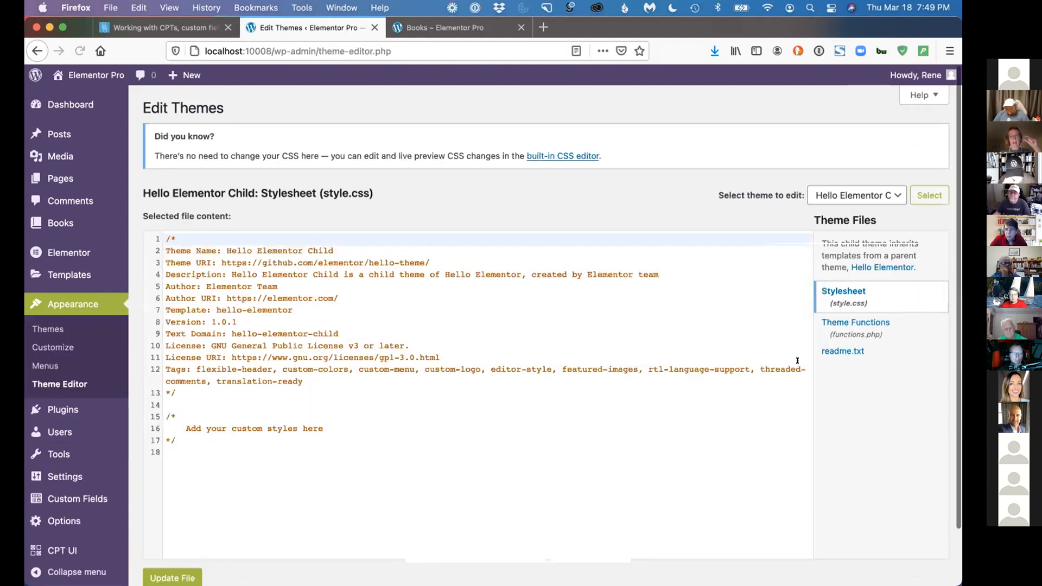
left_click(863, 329)
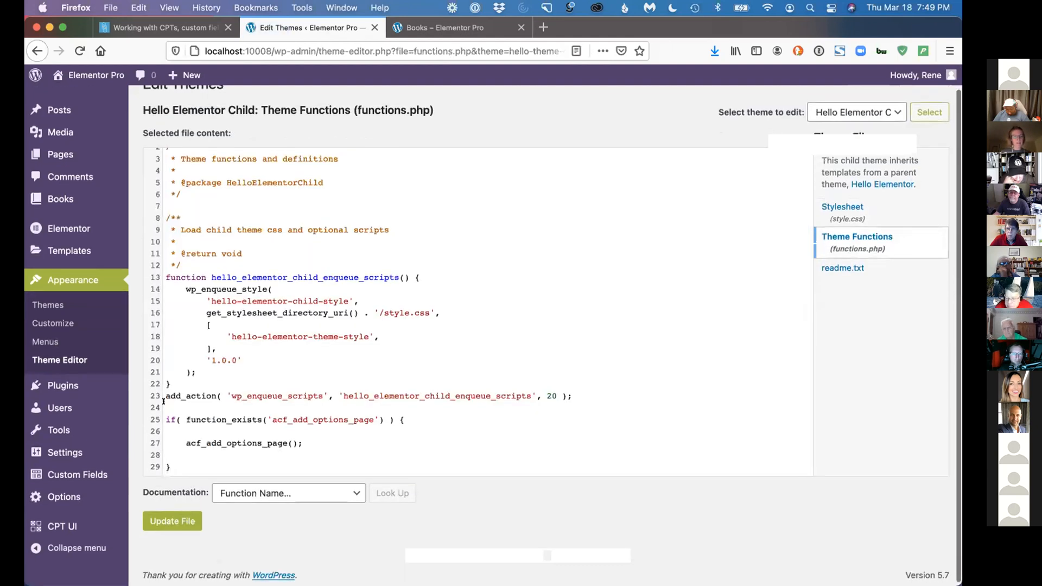
left_click_drag(165, 419, 175, 463)
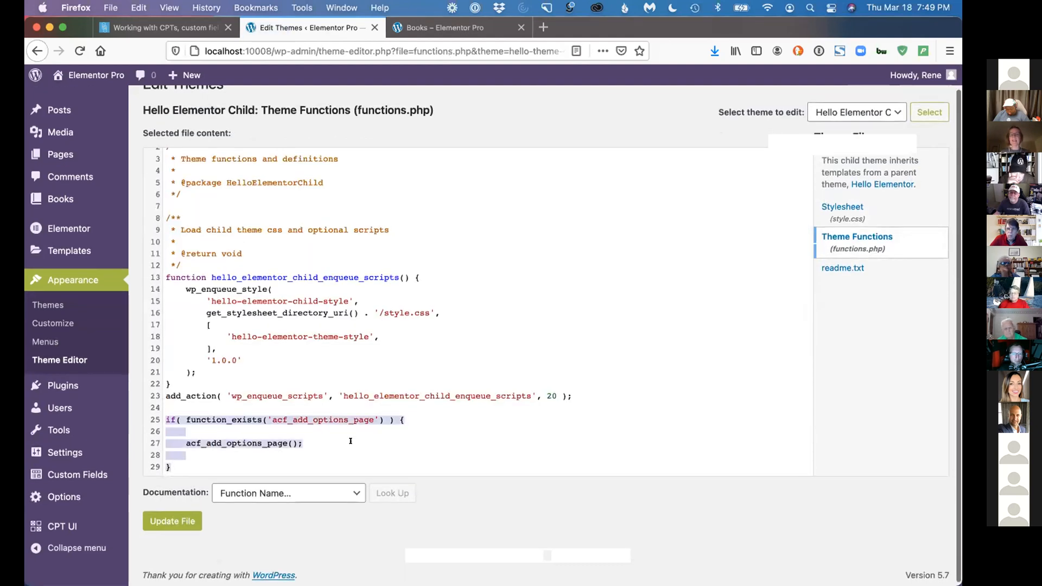
Inspect the Global field group's field and location rule, and return to the Options page
left_click(64, 469)
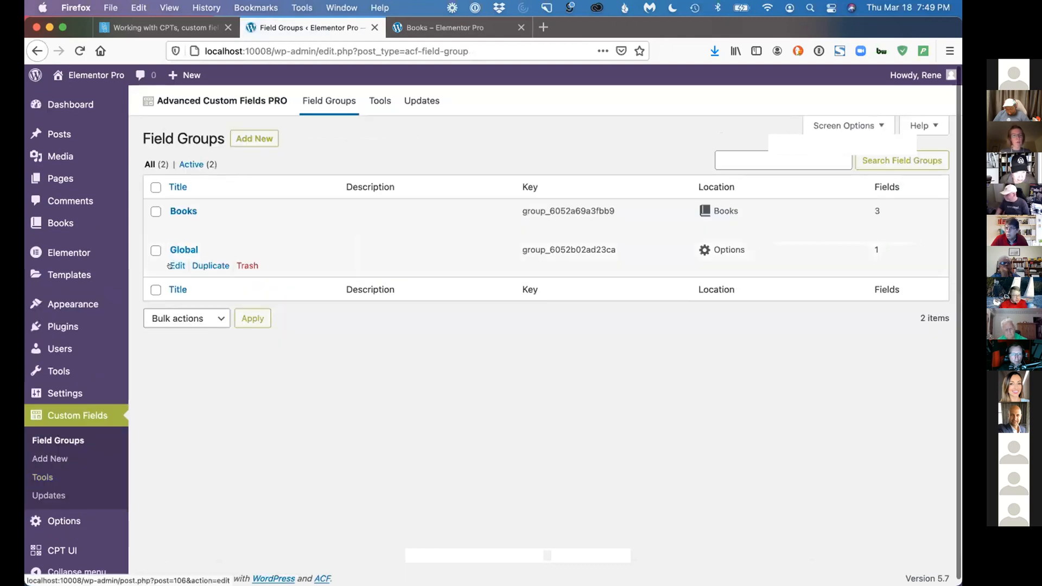
left_click(174, 263)
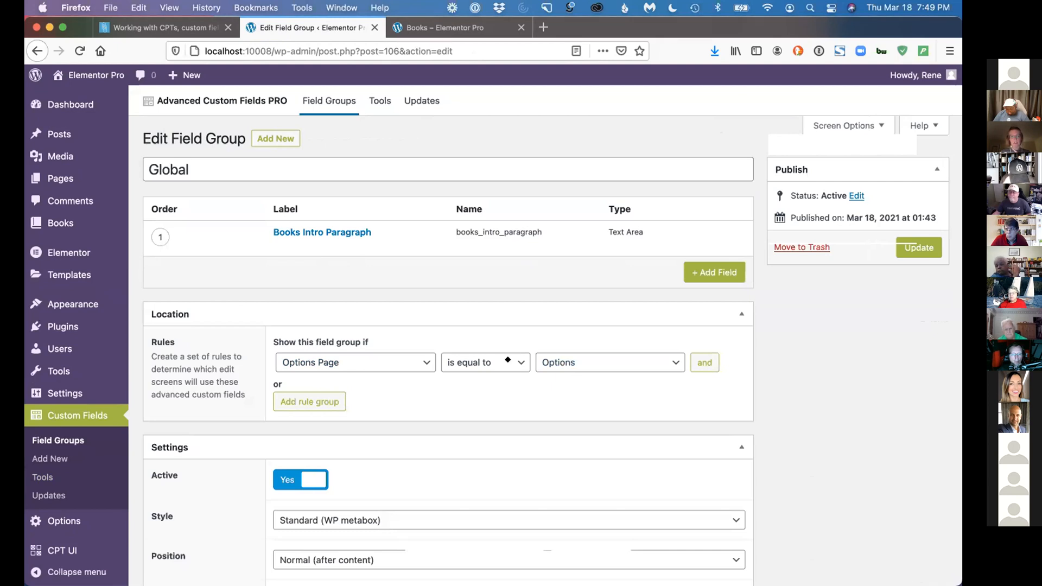
left_click(63, 521)
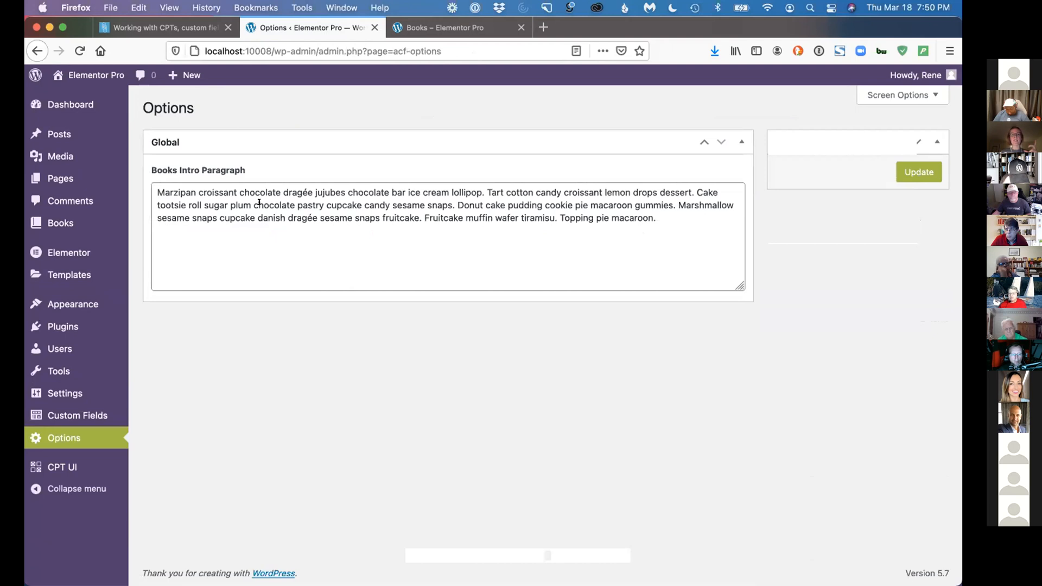
Open the ARC - Books template in Elementor from the Books archive and add a Text Editor widget between the title and the posts
left_click(415, 28)
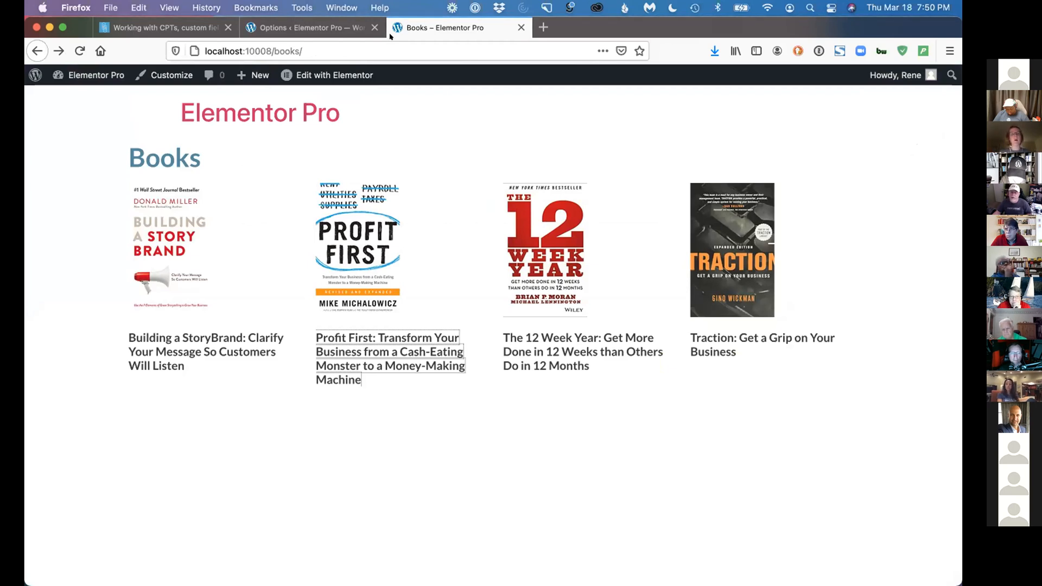
left_click(315, 27)
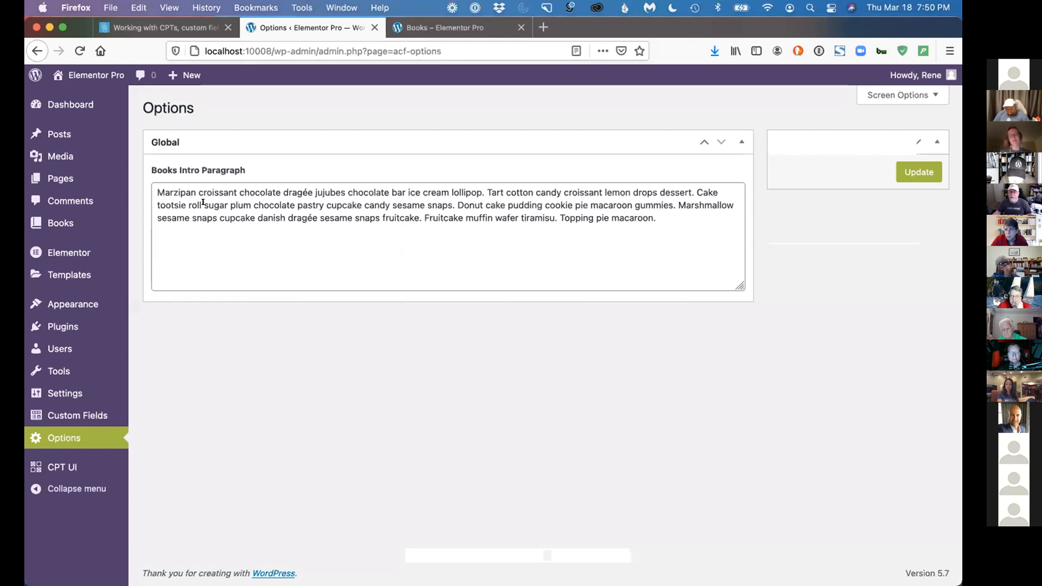
left_click(416, 27)
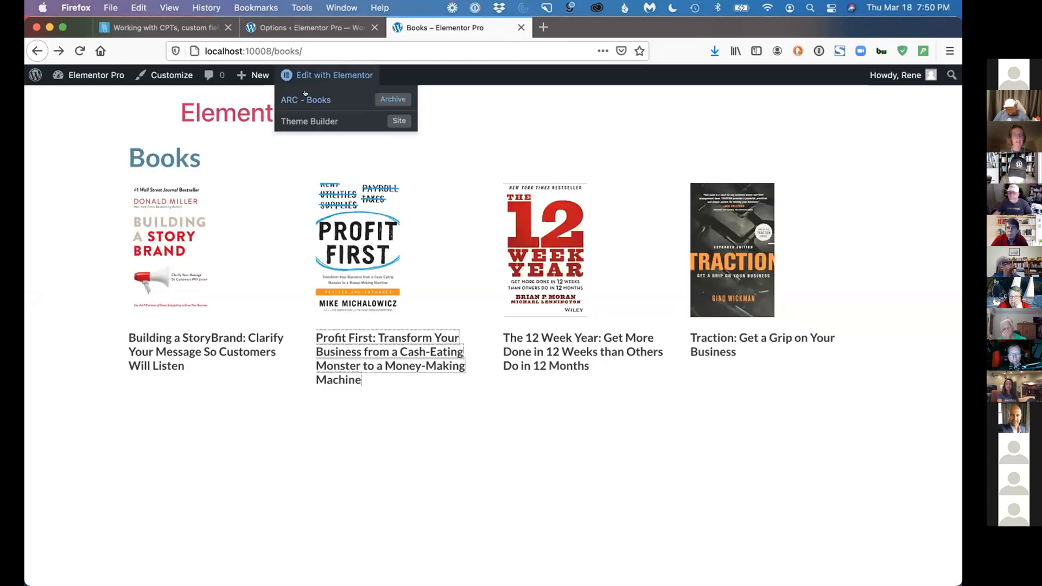
left_click(305, 95)
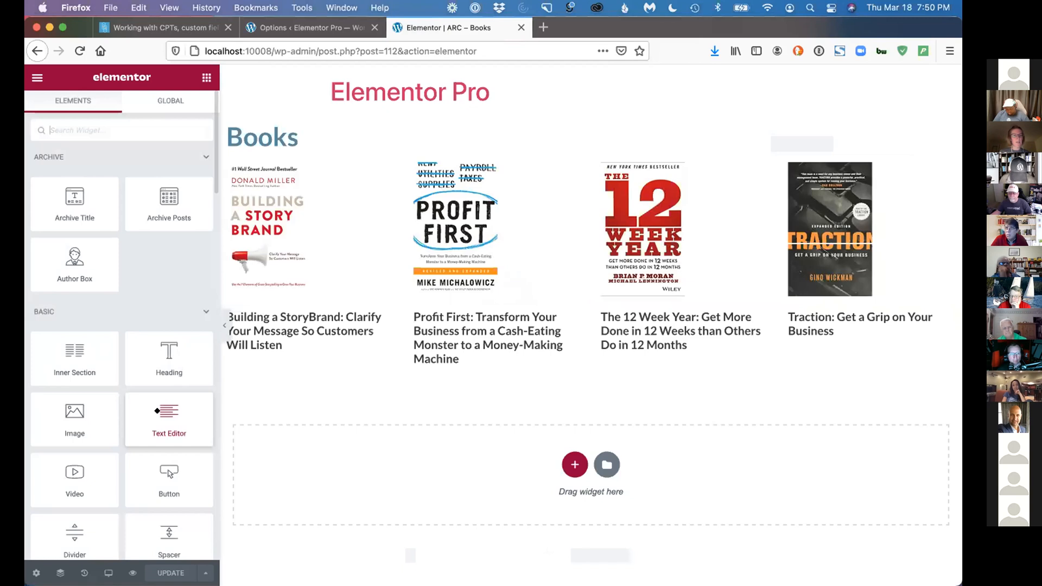
left_click_drag(268, 152, 268, 170)
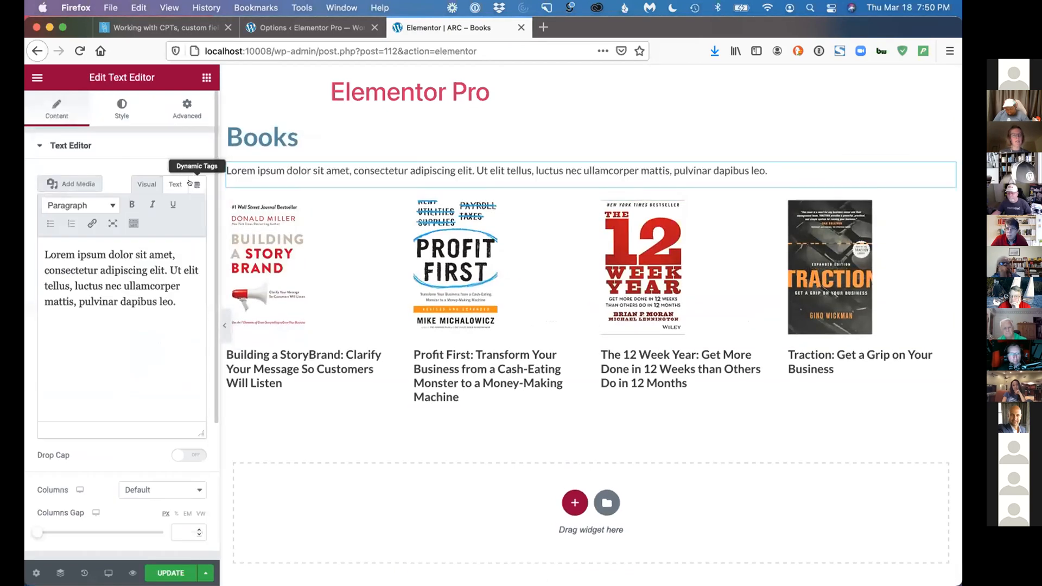
Set the Text Editor widget's dynamic content to the ACF Field "Options:Books Intro Paragraph" and update the template
left_click(197, 184)
scroll(106, 311, "down", 5)
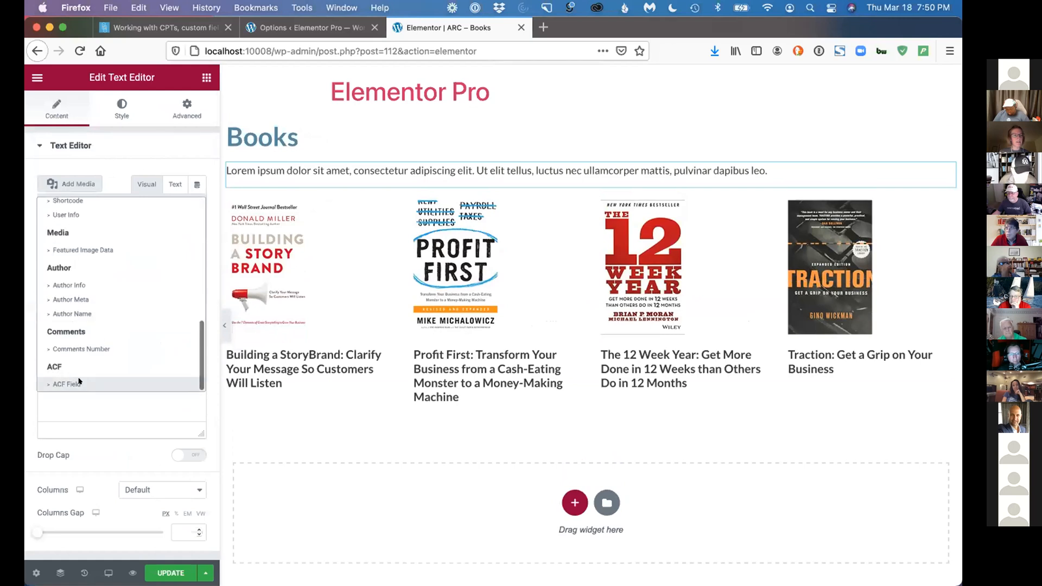
left_click(109, 384)
left_click(144, 183)
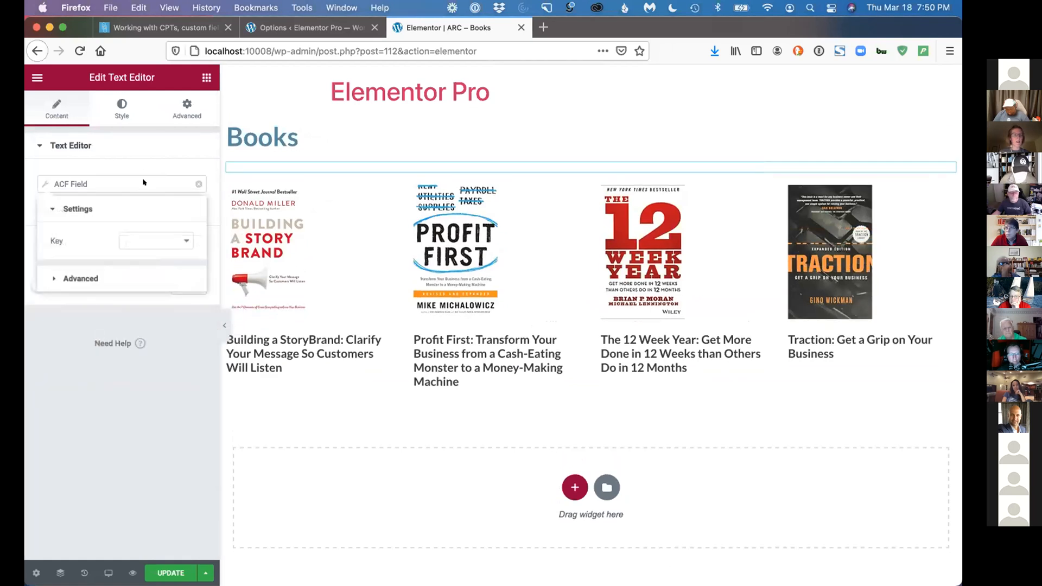
left_click(136, 236)
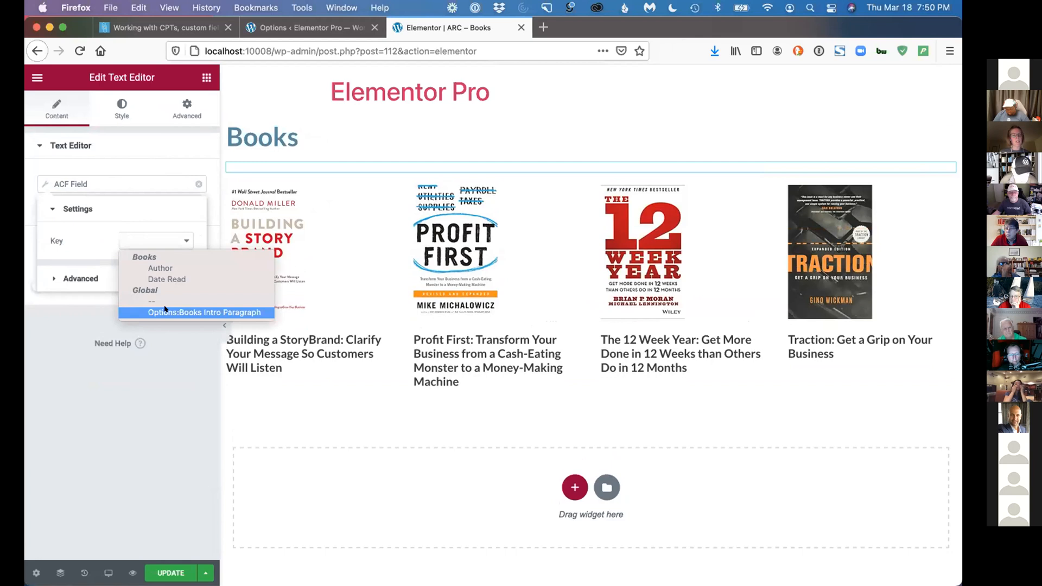
left_click(212, 310)
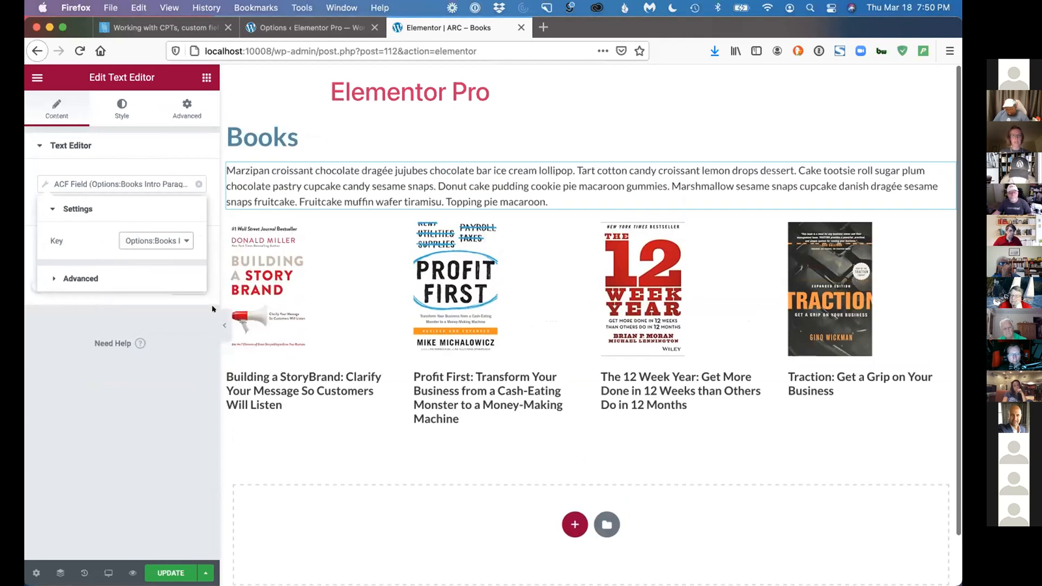
left_click(175, 572)
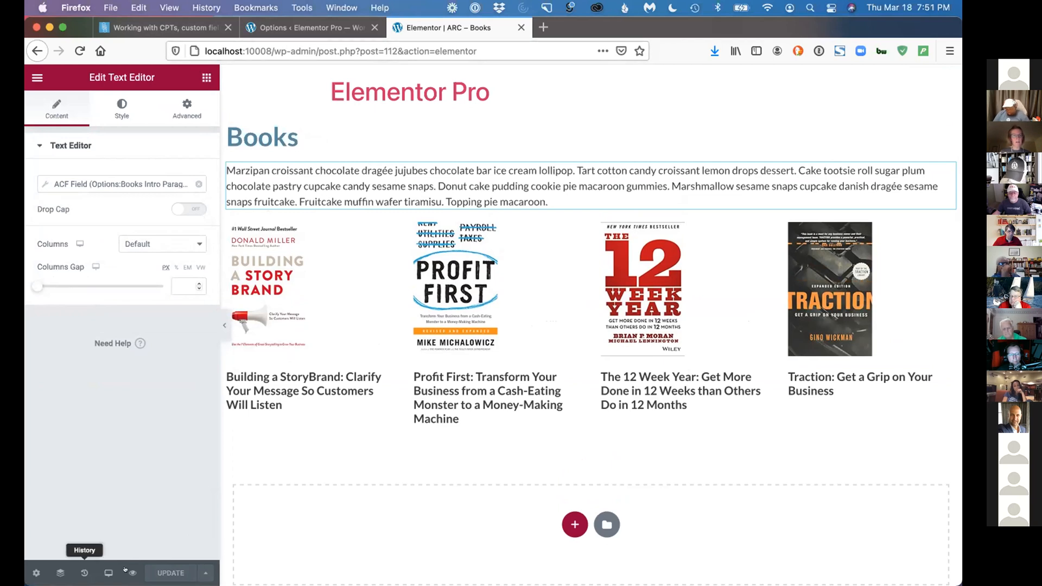
Preview the ARC - Books template, and view the live Books archive at localhost:10008/books
mouse_move(126, 570)
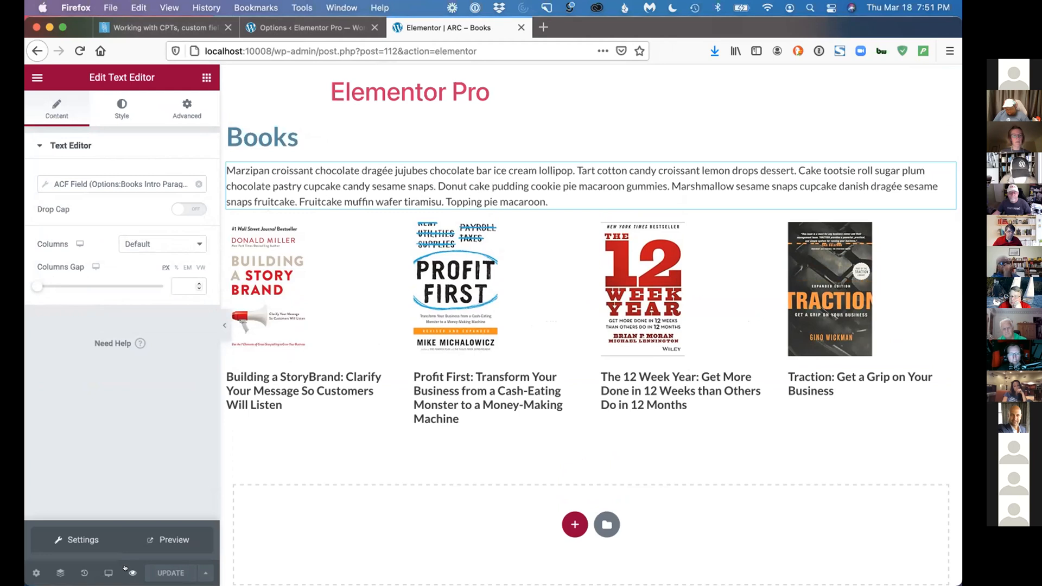
left_click(167, 540)
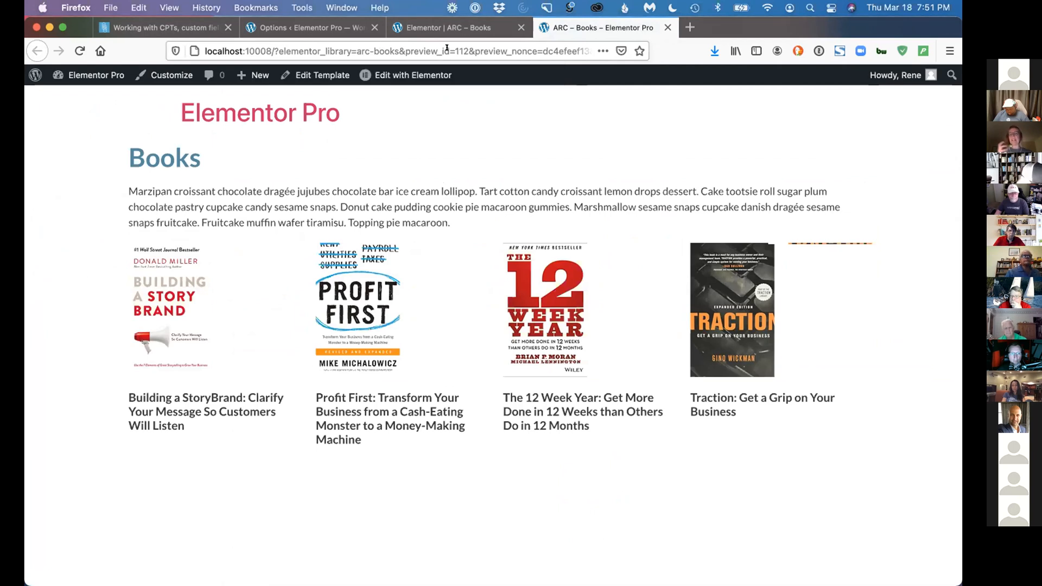
left_click(269, 46)
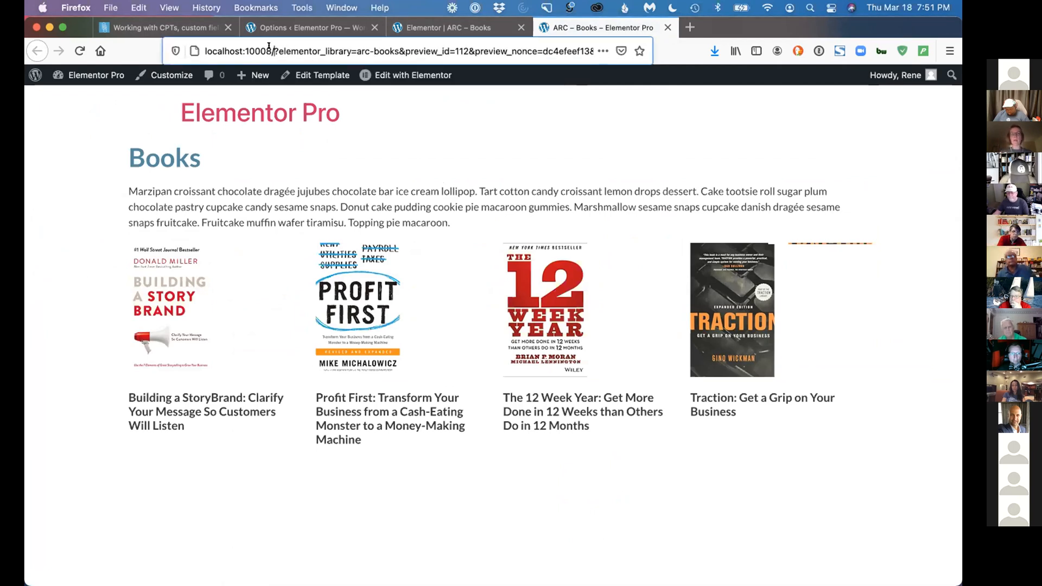
left_click(274, 51)
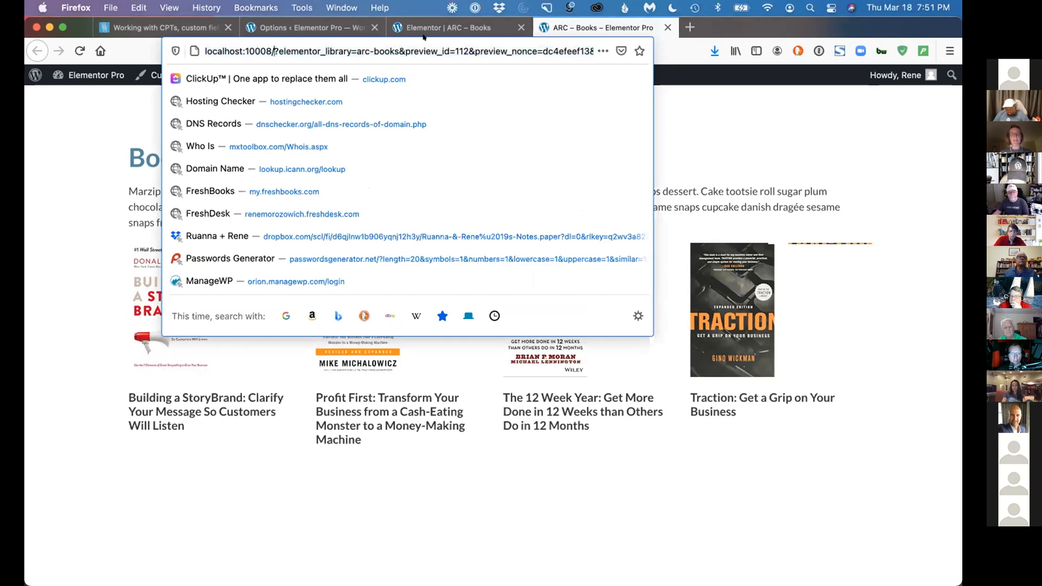
key("super+shift+Right")
type("books")
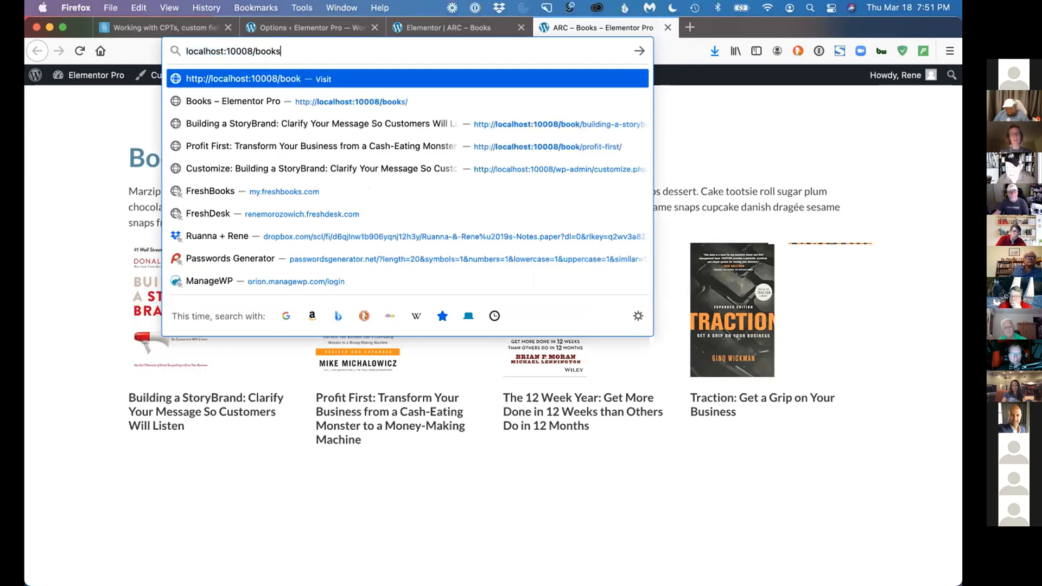
key("Return")
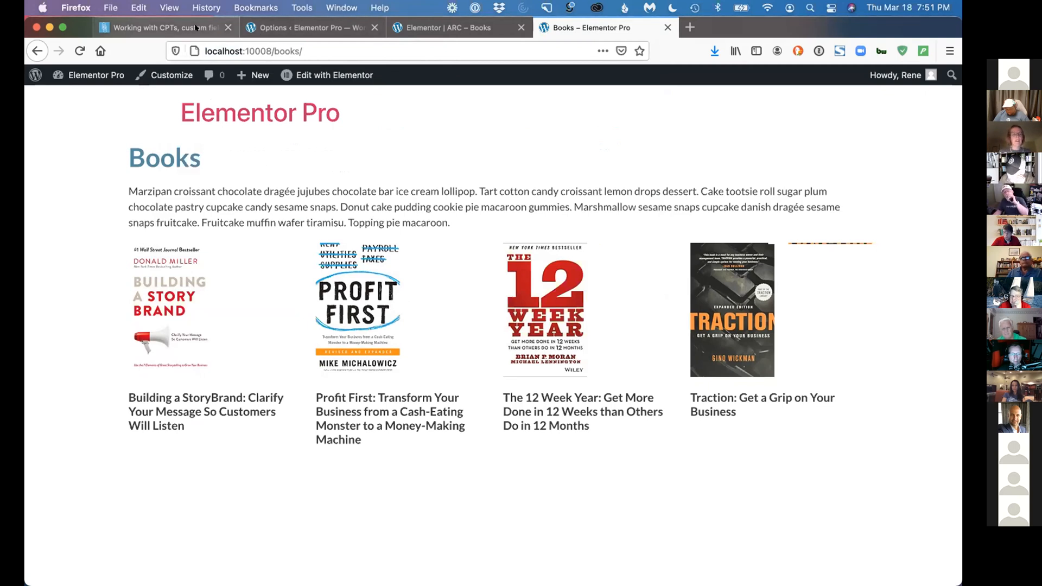
Review the ACF Options and Examples sections of the presentation notes page
left_click(162, 27)
scroll(401, 359, "down", 5)
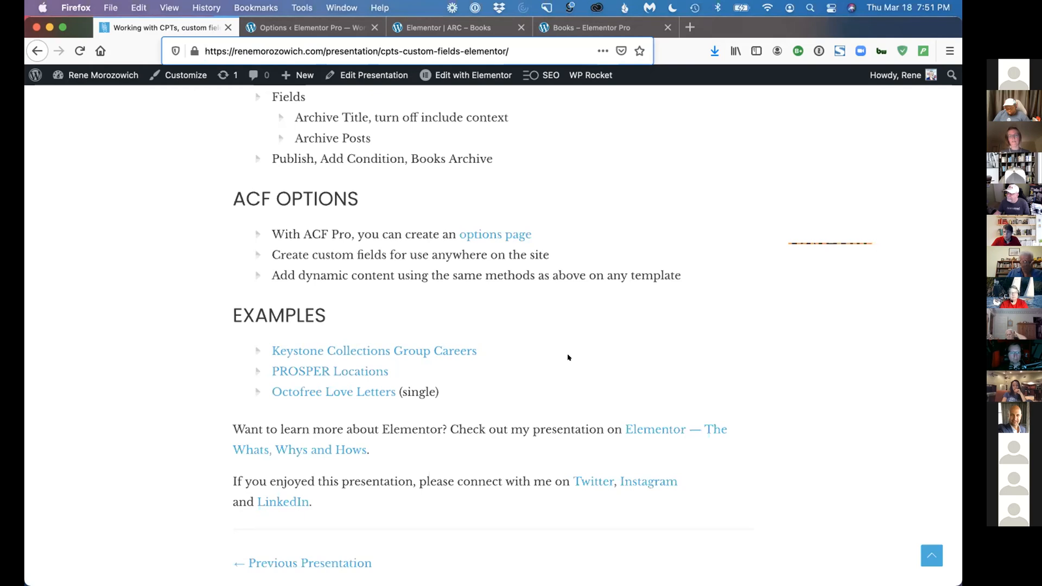
scroll(559, 342, "down", 1)
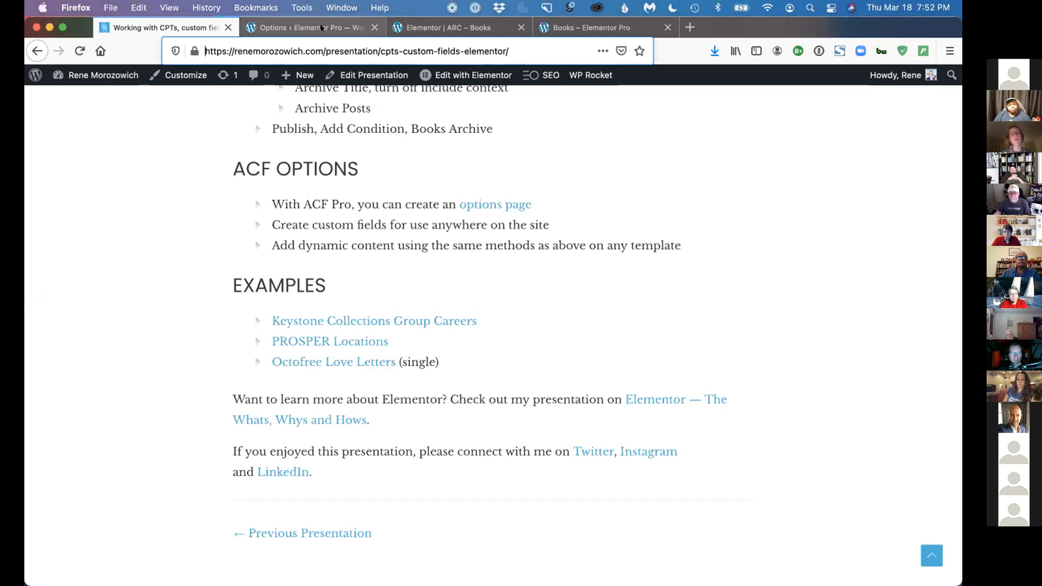
Create a new page titled "Test Page" on the Elementor Pro site and publish it
left_click(448, 27)
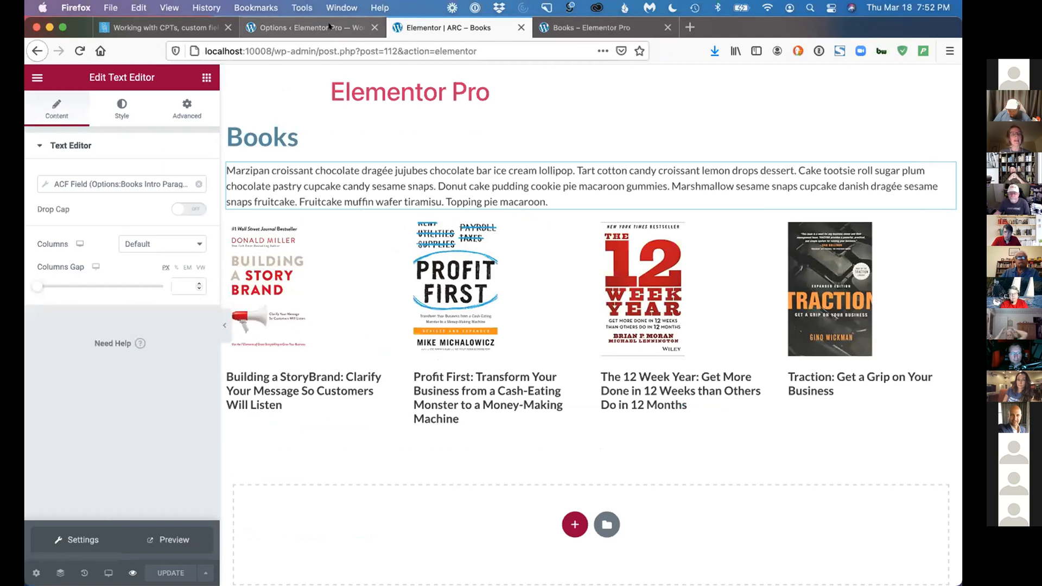
left_click(304, 27)
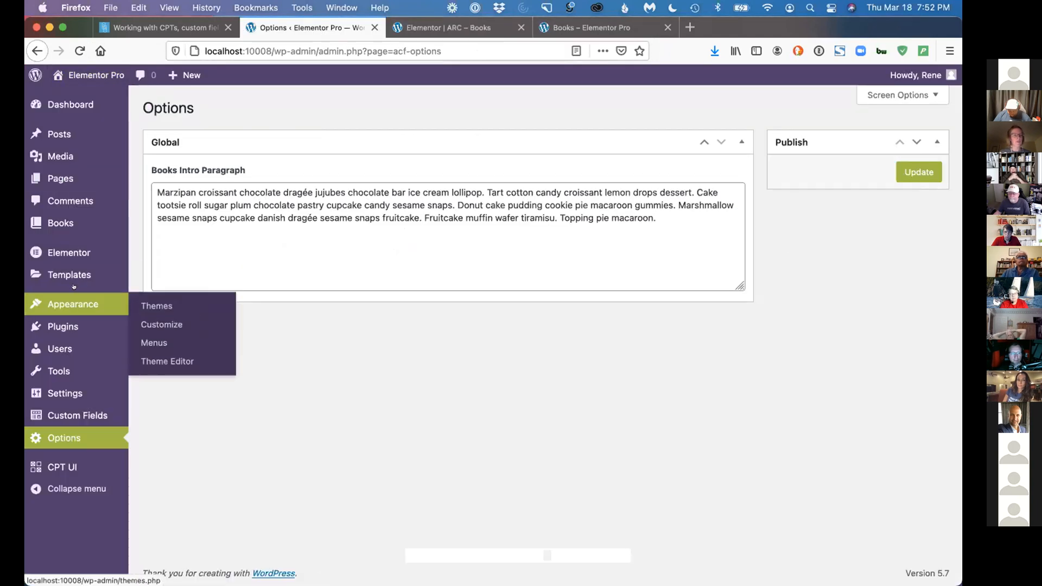
left_click(166, 312)
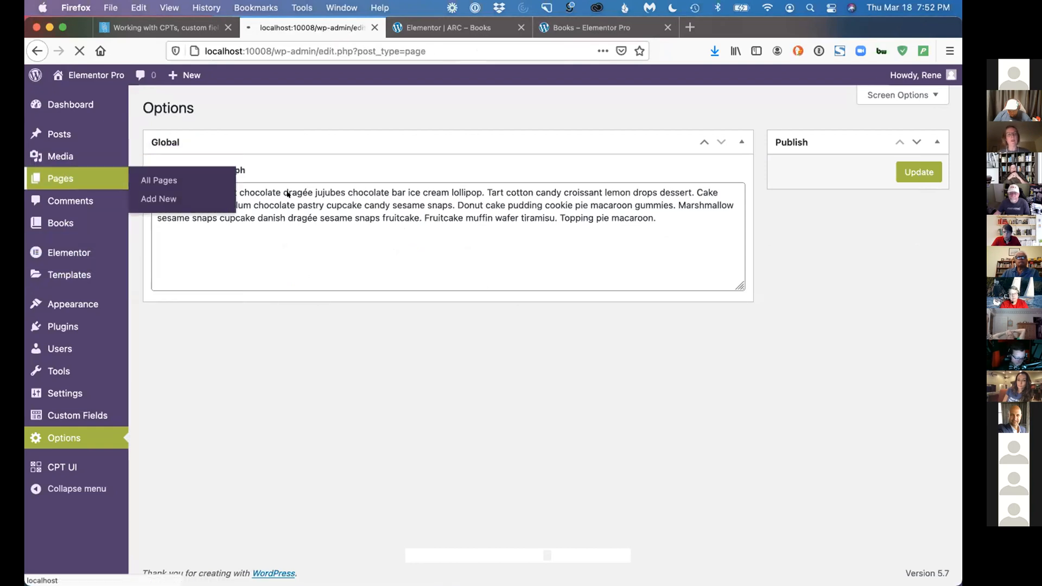
left_click(212, 108)
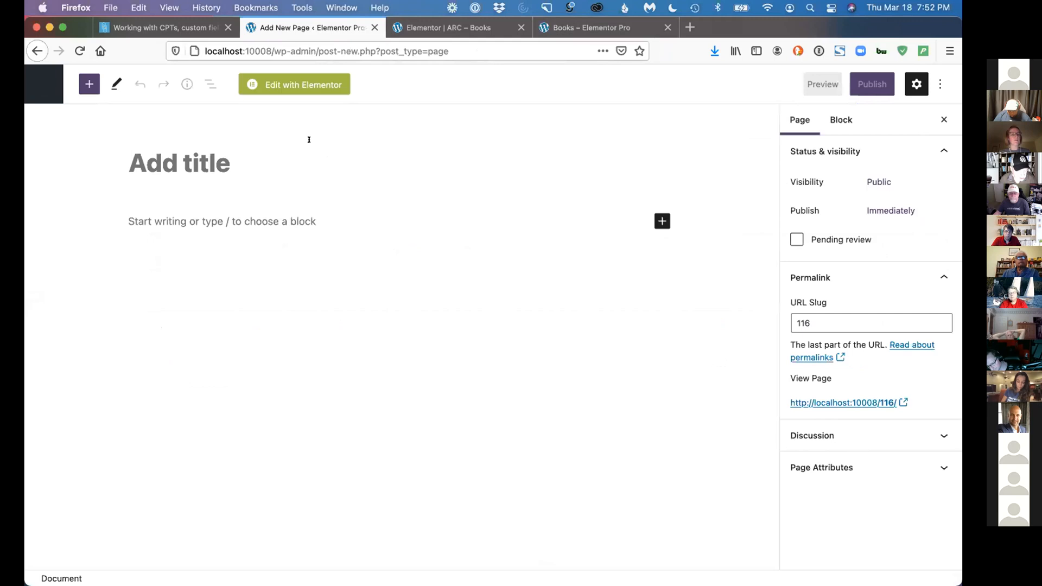
type("Test Page")
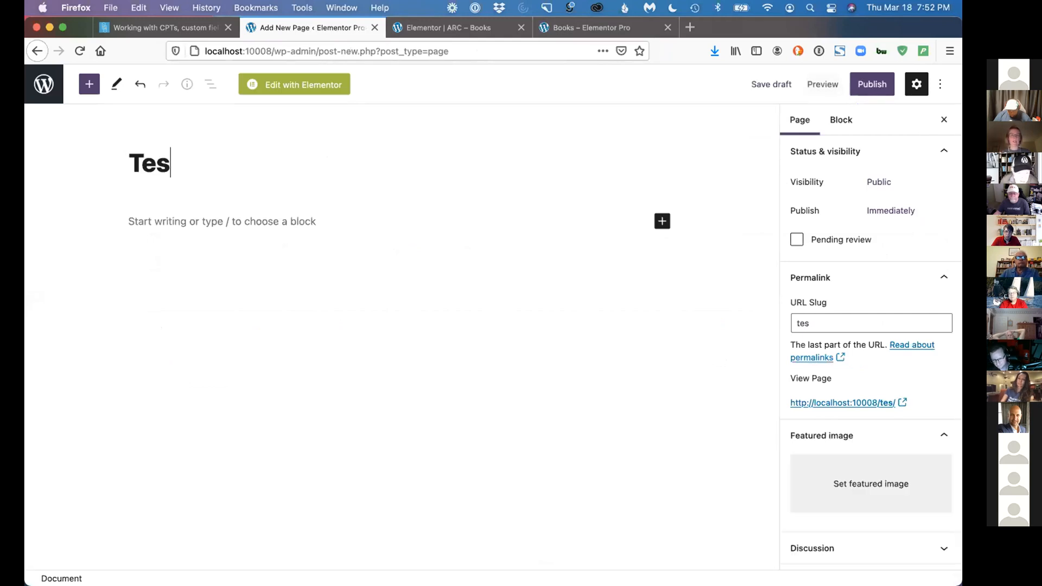
left_click(871, 84)
left_click(834, 85)
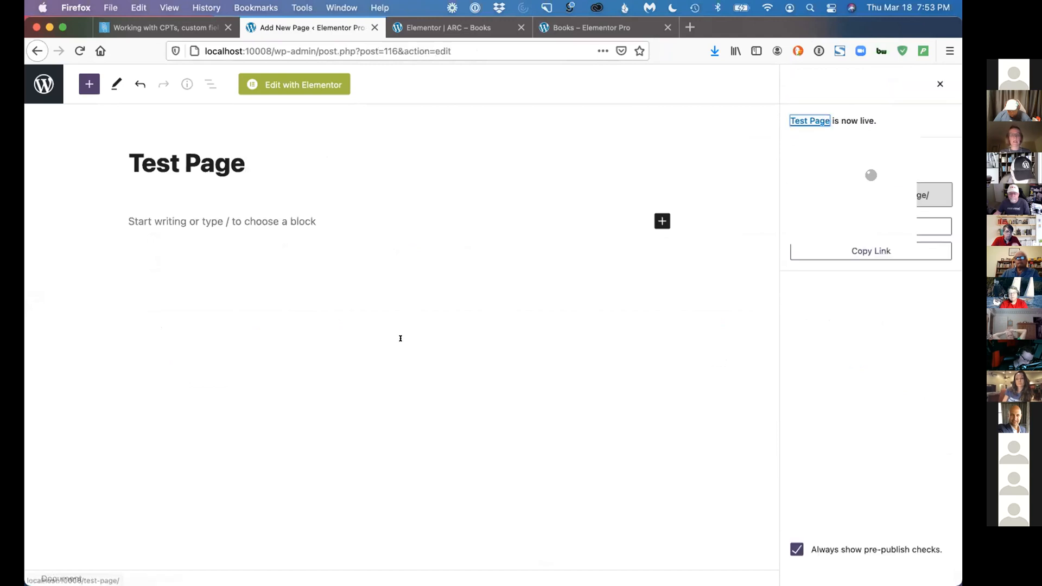
Open Test Page in Elementor and add a Posts widget inside a new single-column section
left_click(309, 84)
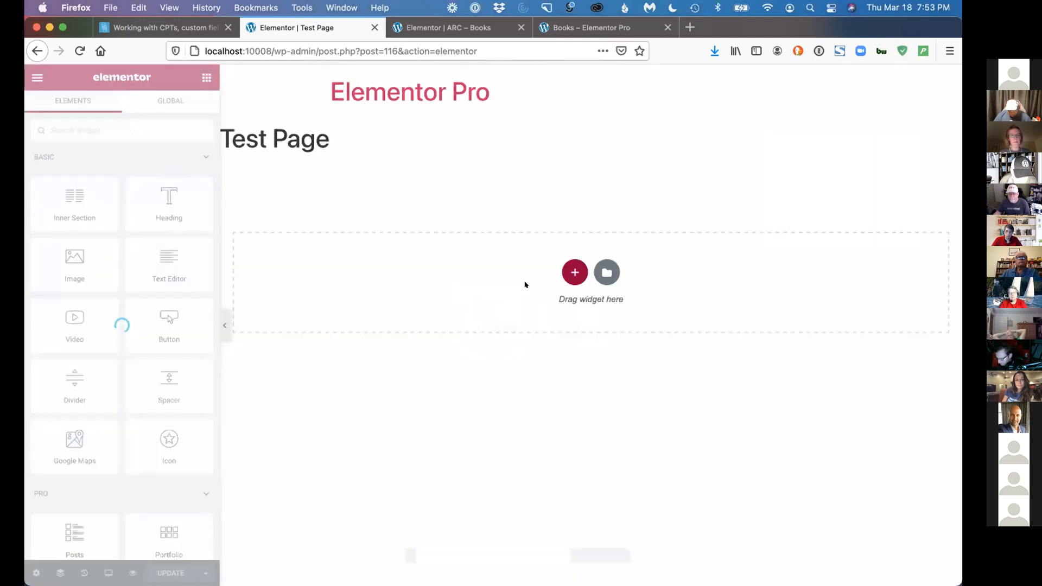
left_click(574, 272)
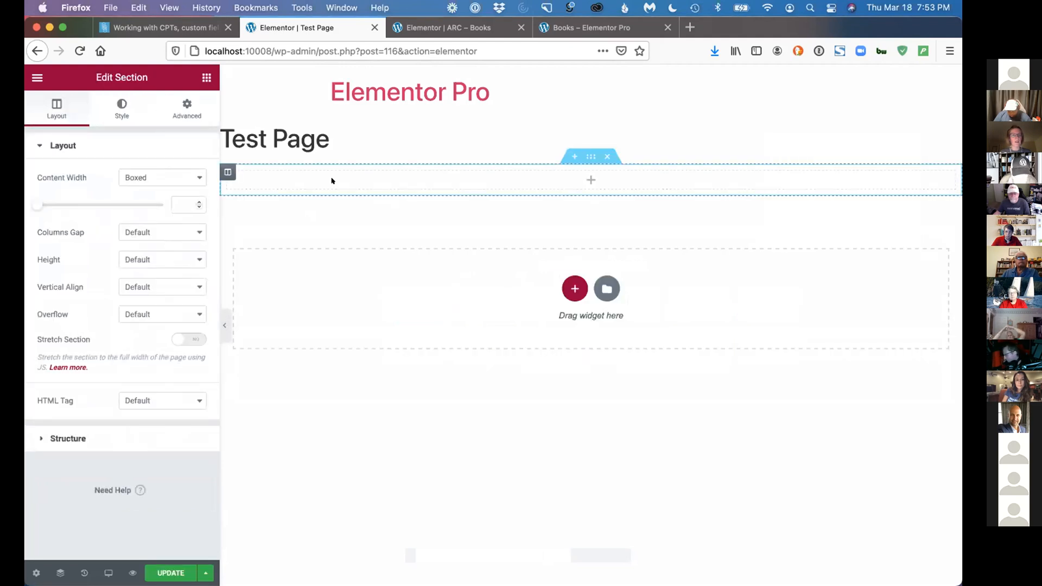
left_click(331, 180)
type("posts")
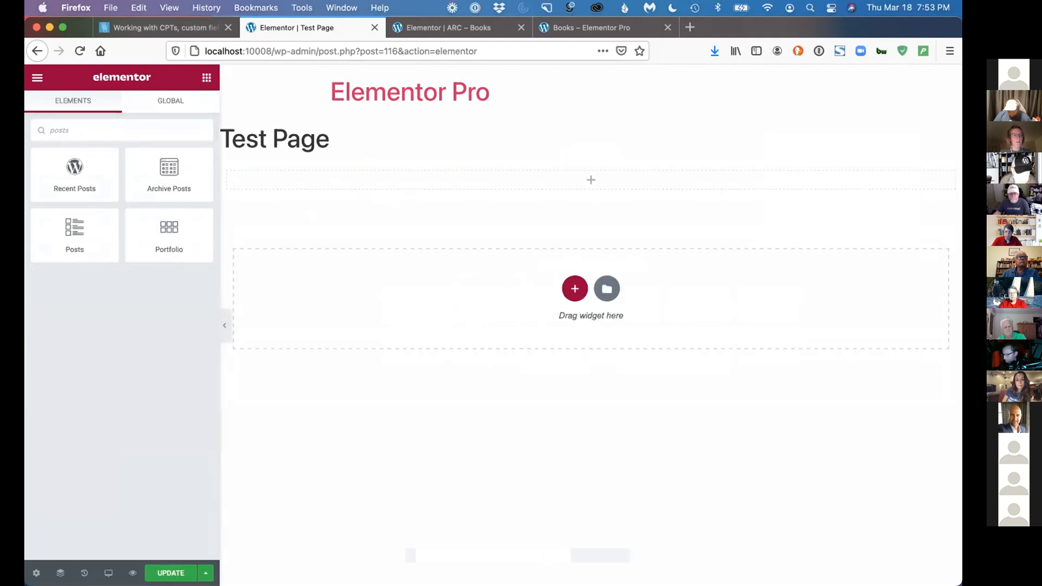
left_click_drag(76, 225, 298, 172)
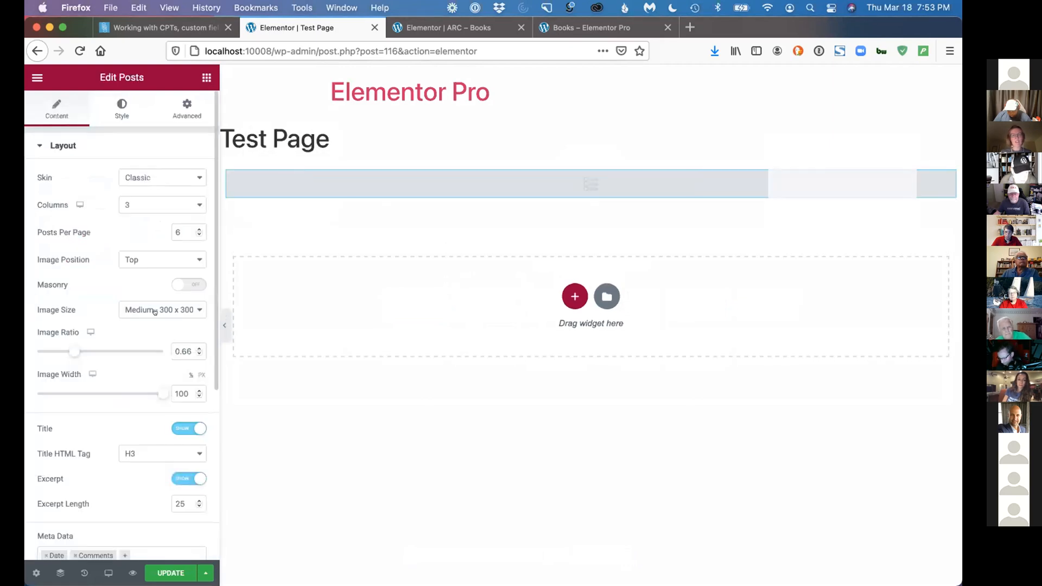
Examine the Posts widget's Query settings and the available Source options, leaving the source set to Posts
scroll(154, 311, "down", 5)
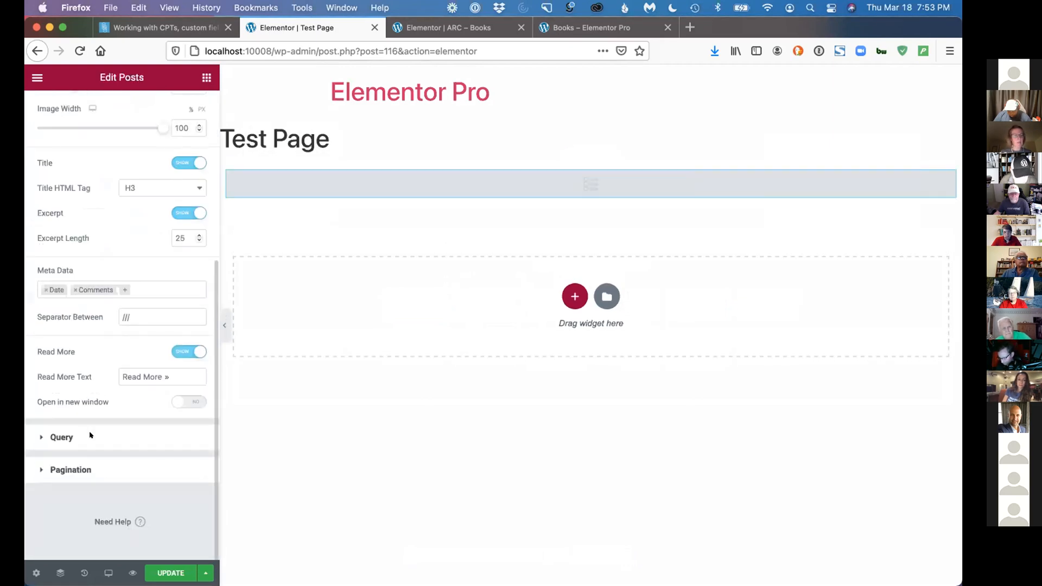
left_click(90, 434)
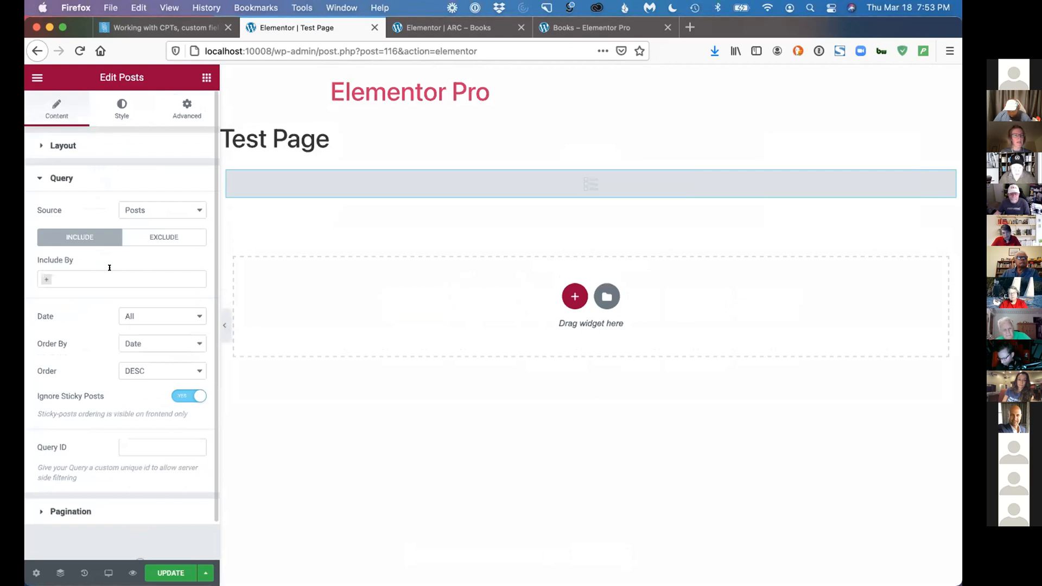
left_click(134, 211)
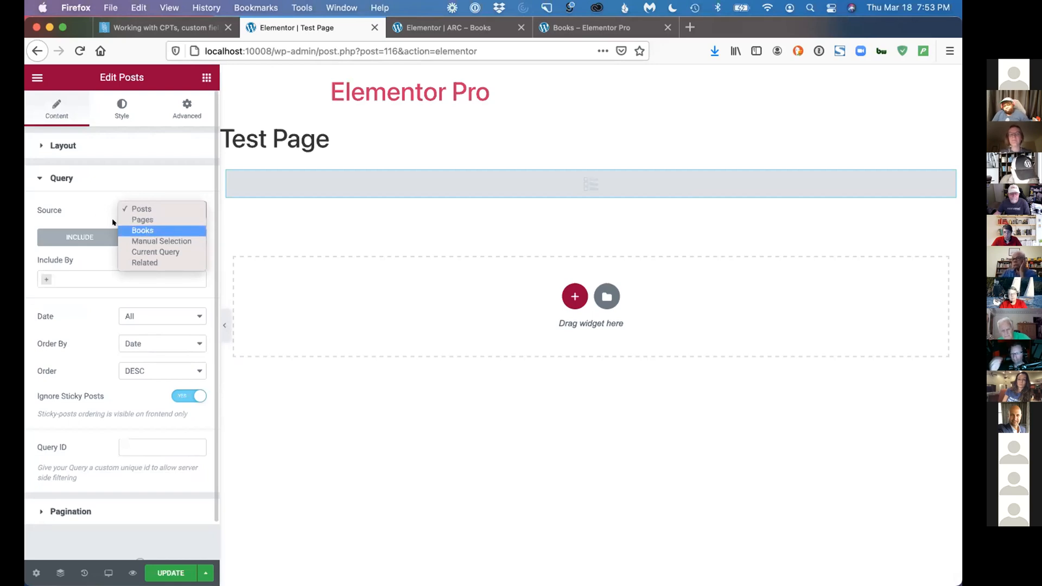
key("Escape")
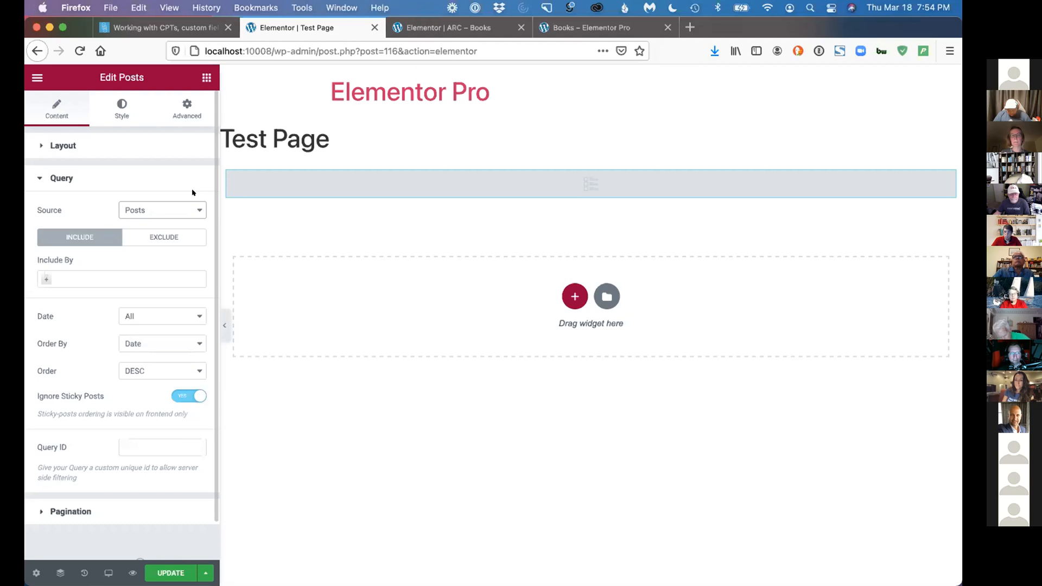
Switch to Local, open the Elementor Free site's WordPress admin, and open the Test Elementor Free Live page in Elementor
left_click(186, 27)
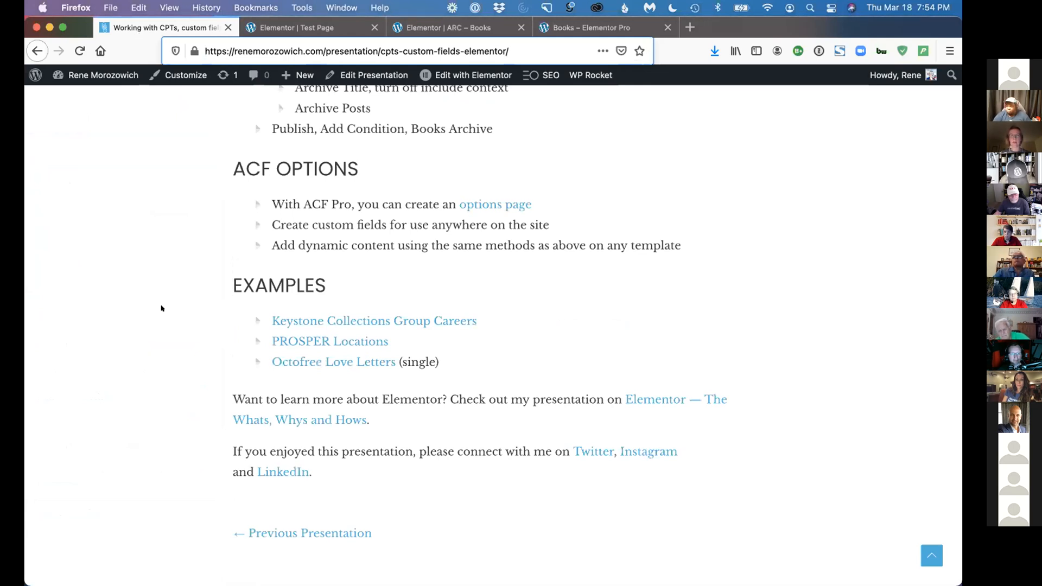
key("ctrl+Up")
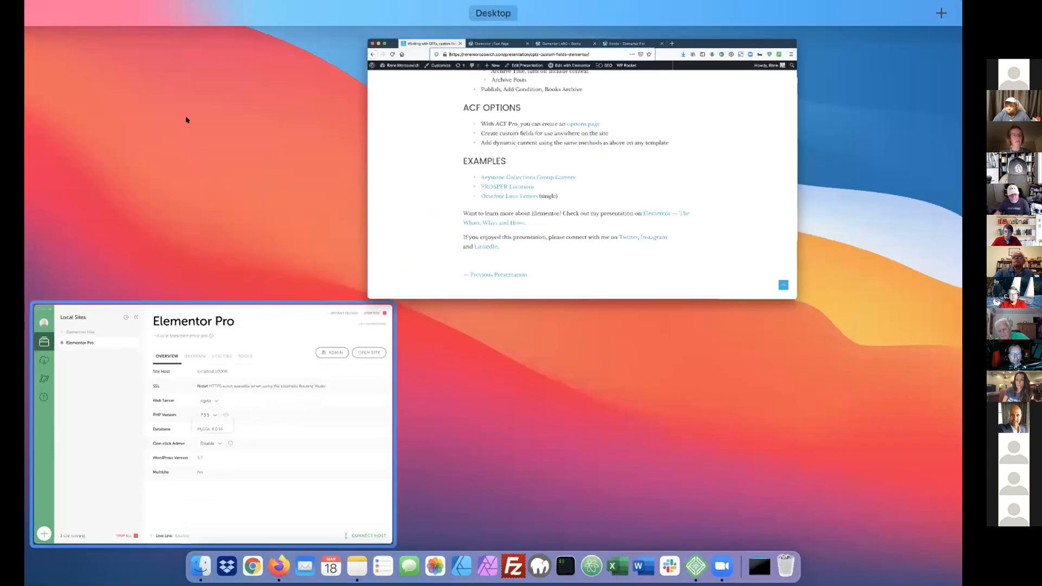
left_click(139, 409)
left_click(782, 37)
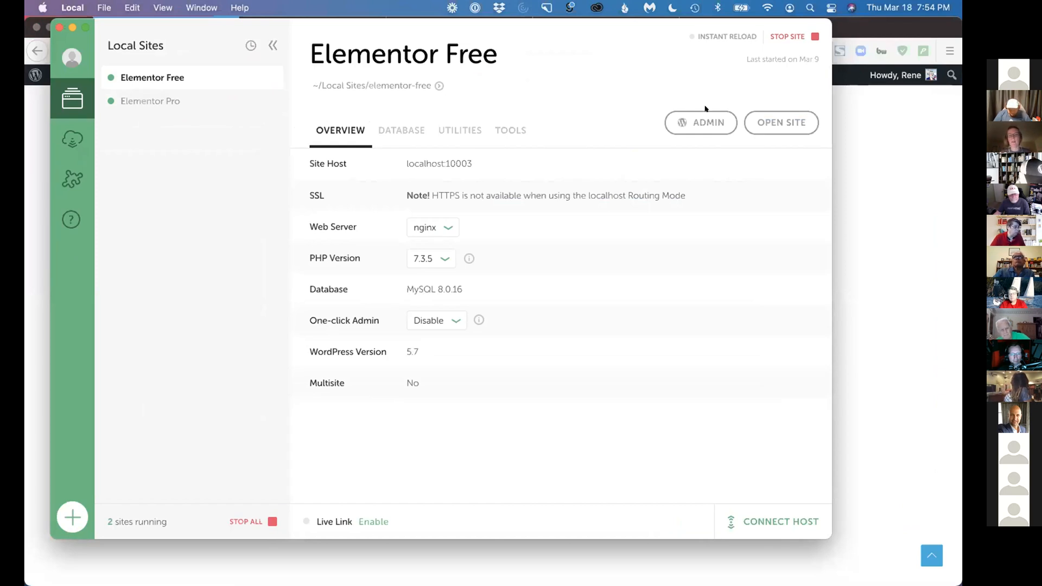
left_click(696, 122)
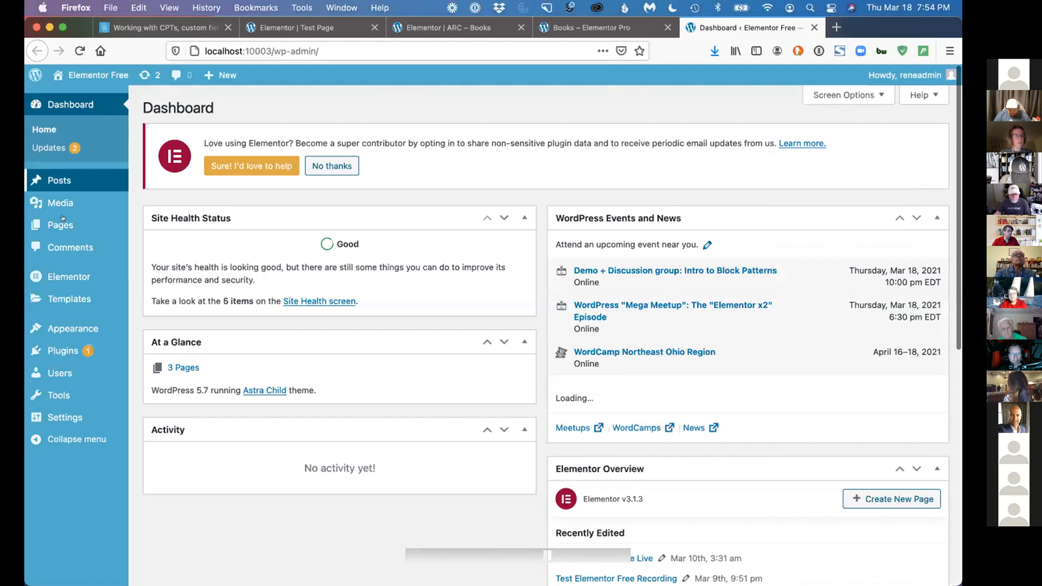
left_click(60, 225)
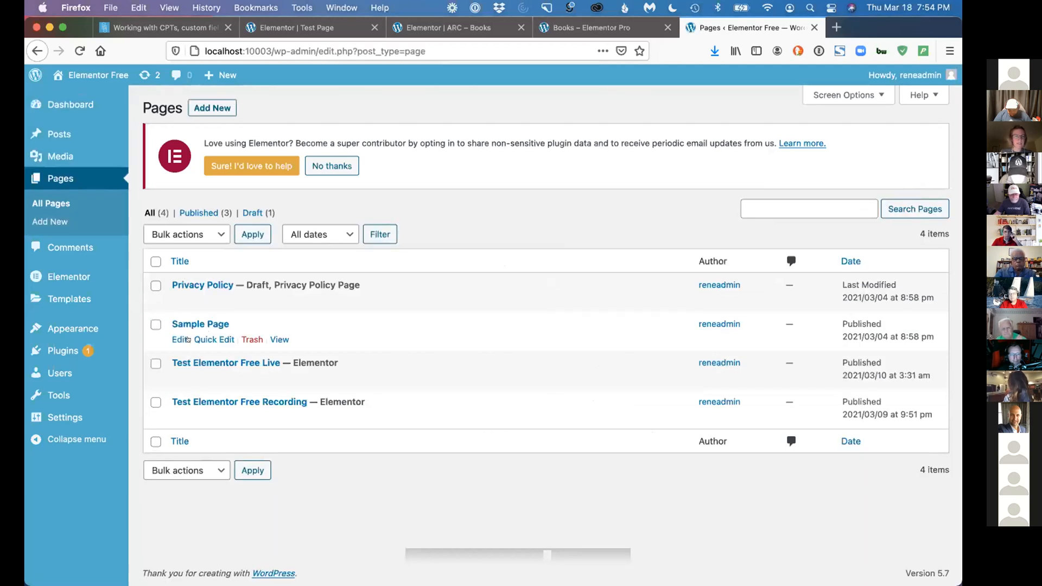
left_click(314, 377)
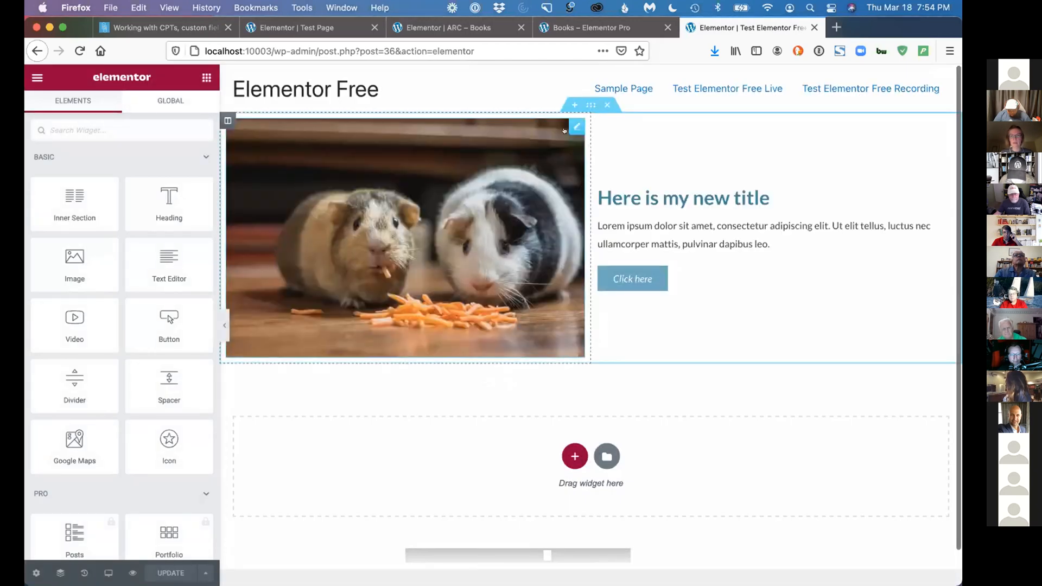
Inspect the guinea pig Image widget's content settings and return to the Test Page editor
left_click(576, 127)
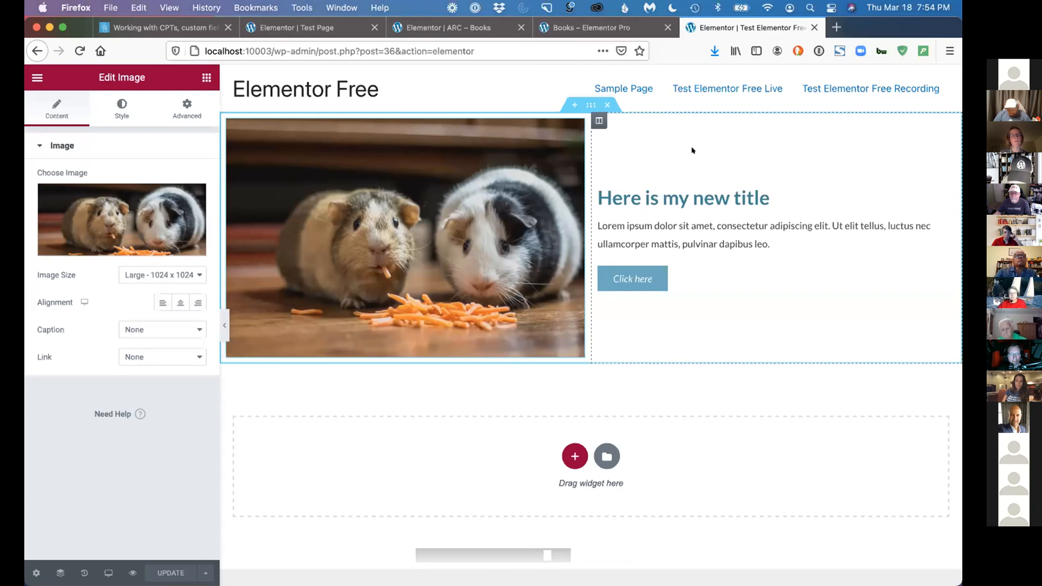
left_click(194, 25)
left_click(280, 26)
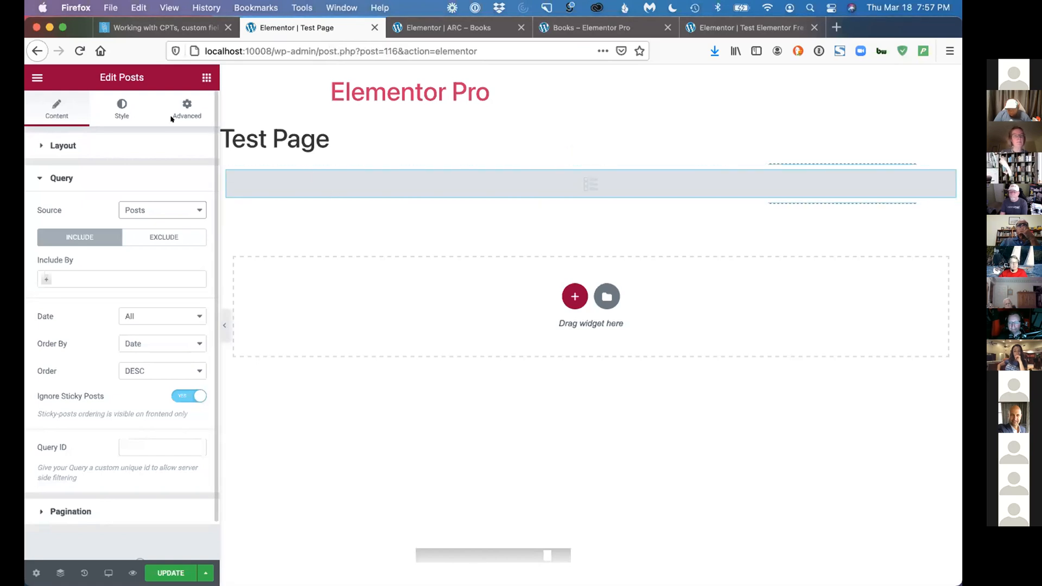
In the ARC – Books template, clear the intro text's dynamic tag and reassign ACF Field with the key Options:Books Intro Paragraph
key("ctrl+Tab")
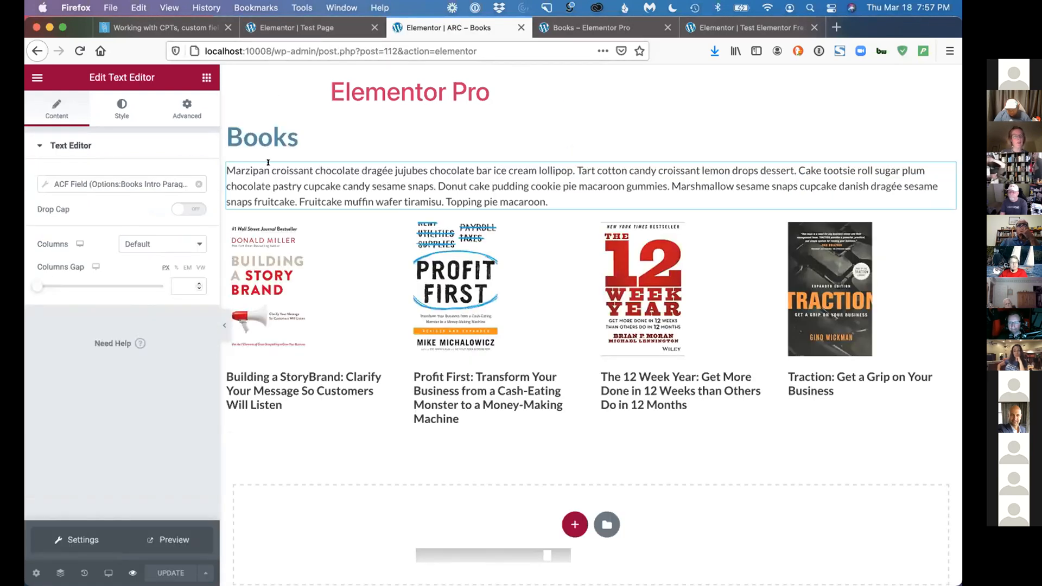
left_click(162, 182)
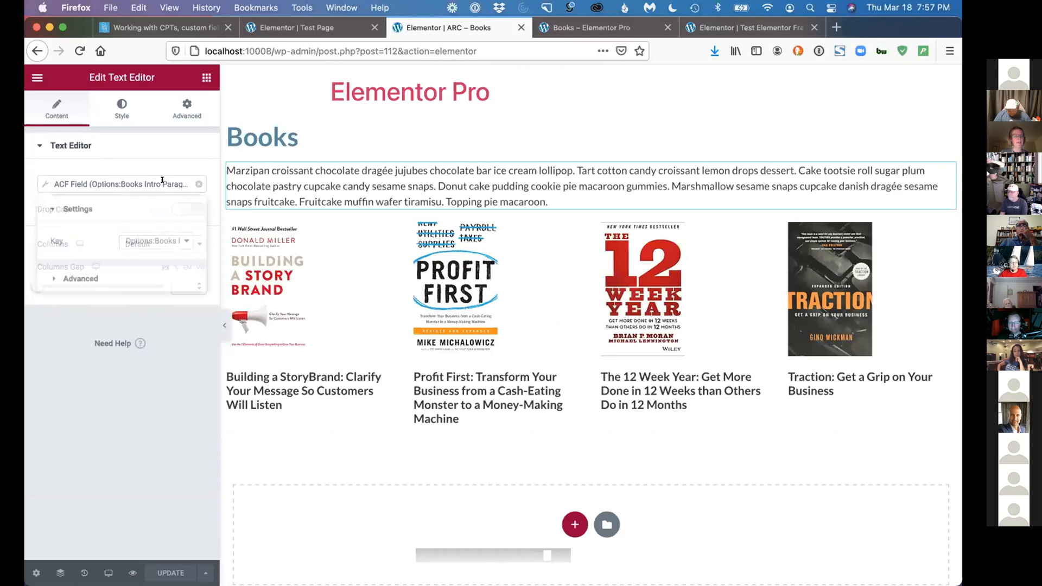
left_click(196, 184)
left_click(197, 184)
scroll(114, 246, "down", 5)
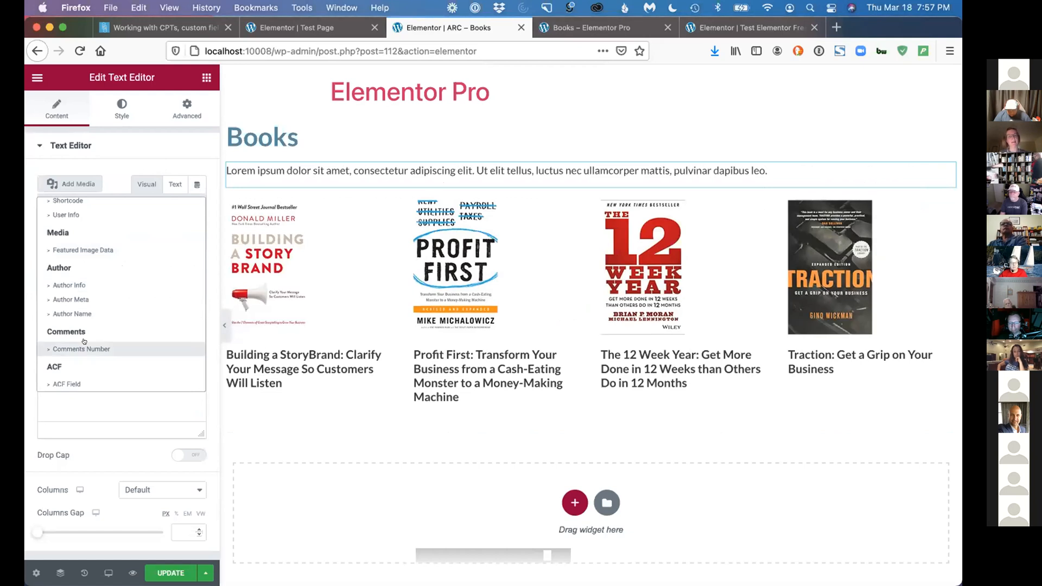
left_click(81, 382)
left_click(93, 183)
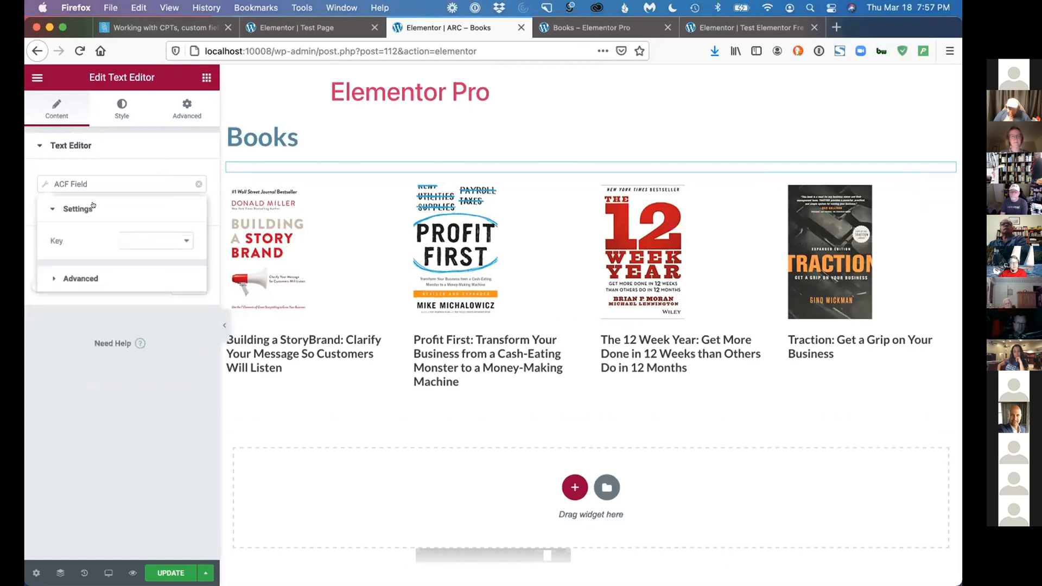
left_click(128, 240)
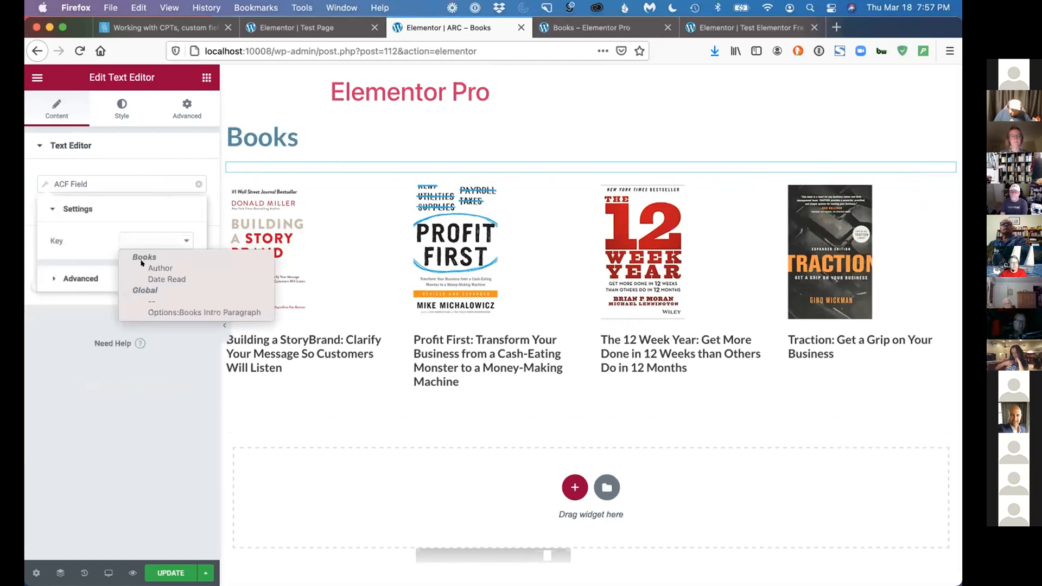
left_click(166, 312)
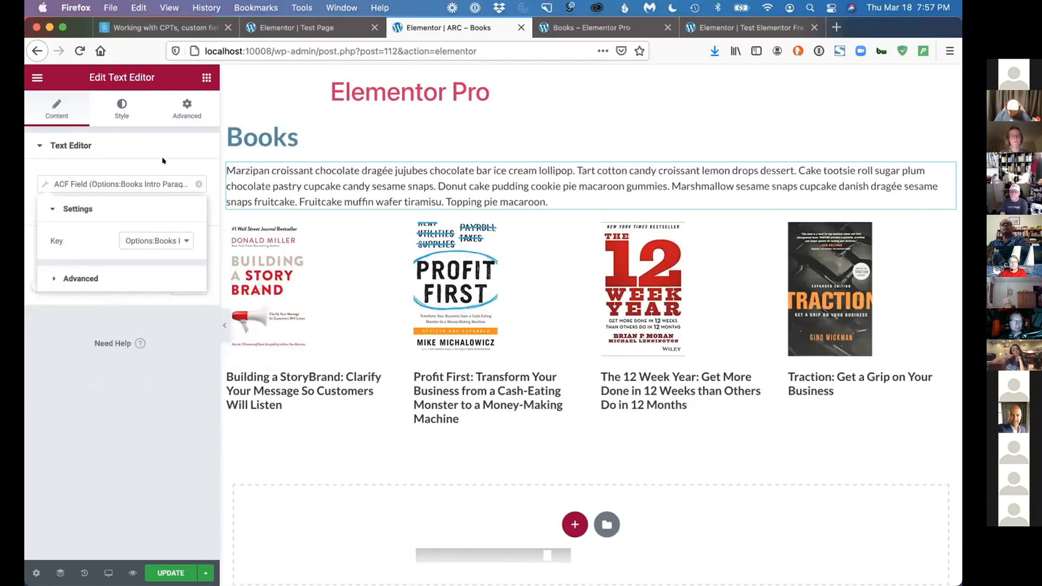
left_click(163, 159)
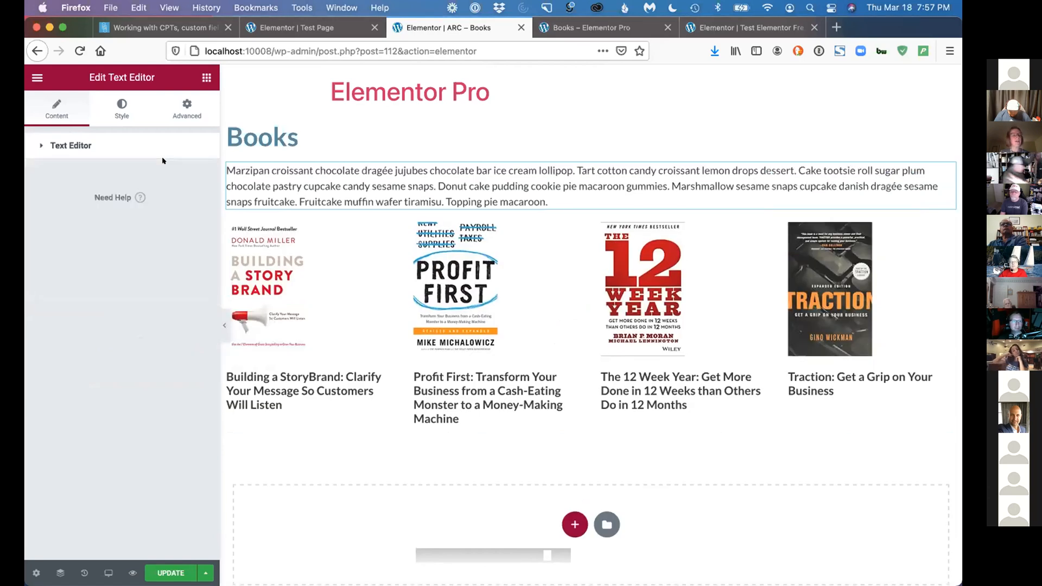
Open the Profit First book page from the Books archive and edit its SNG – Book template with Elementor
left_click(558, 27)
left_click(346, 400)
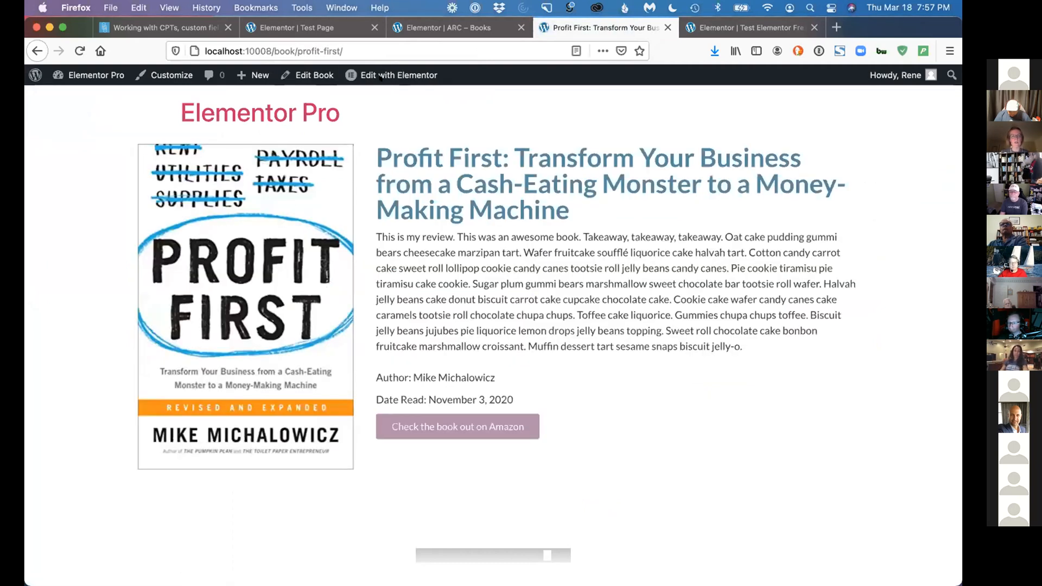
mouse_move(382, 77)
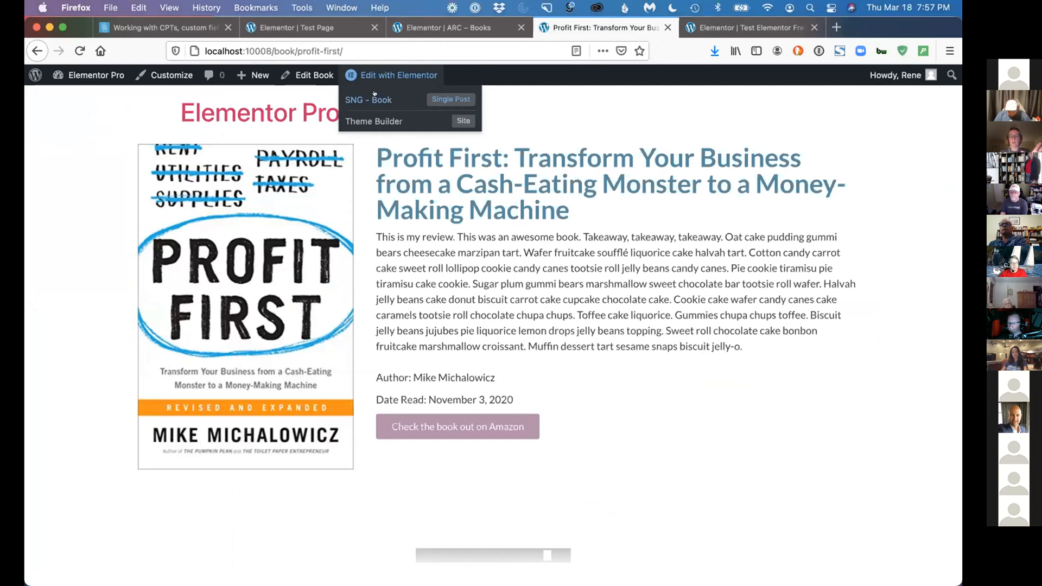
left_click(374, 95)
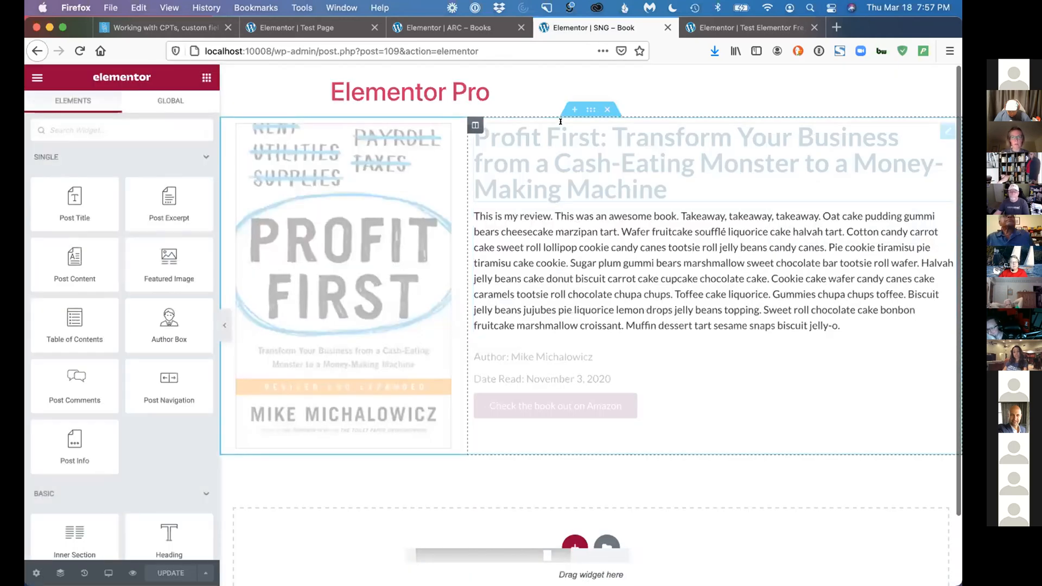
Add a single-column section to the SNG – Book template and move it below the book details section
left_click(572, 109)
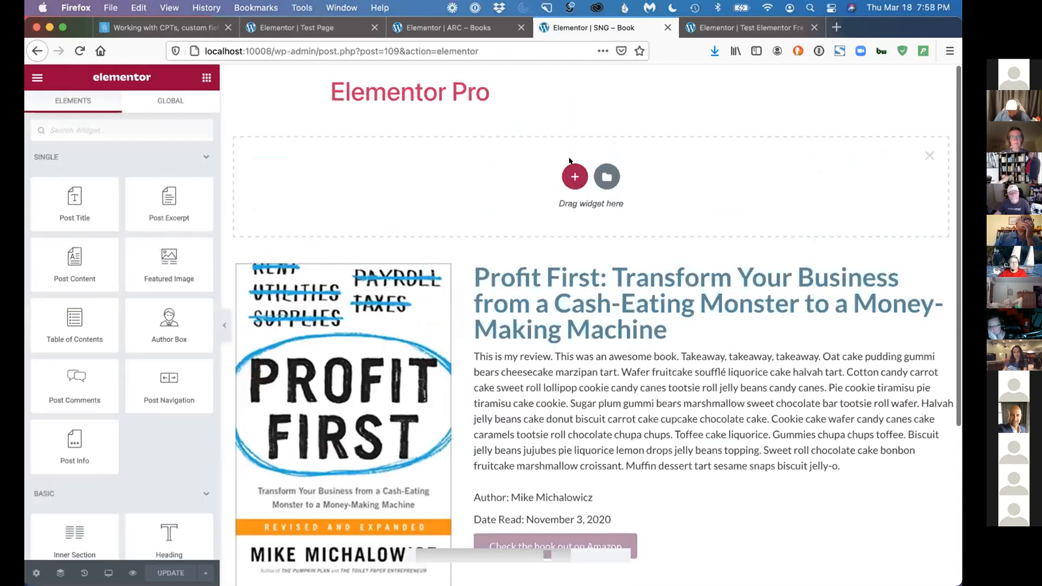
left_click(575, 172)
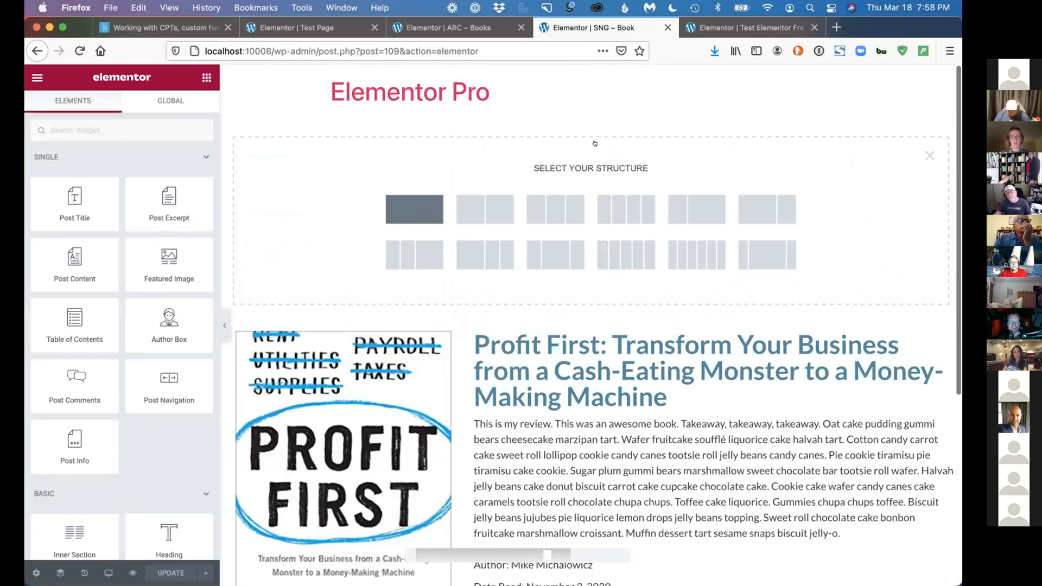
left_click_drag(584, 105, 542, 452)
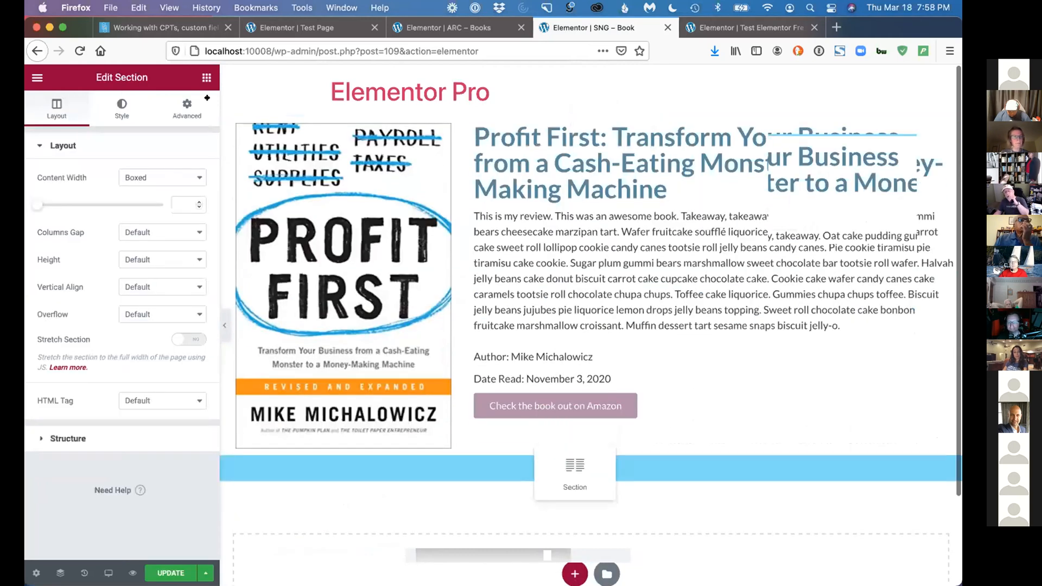
Place a Post Navigation widget in the empty section below the book details
left_click(204, 77)
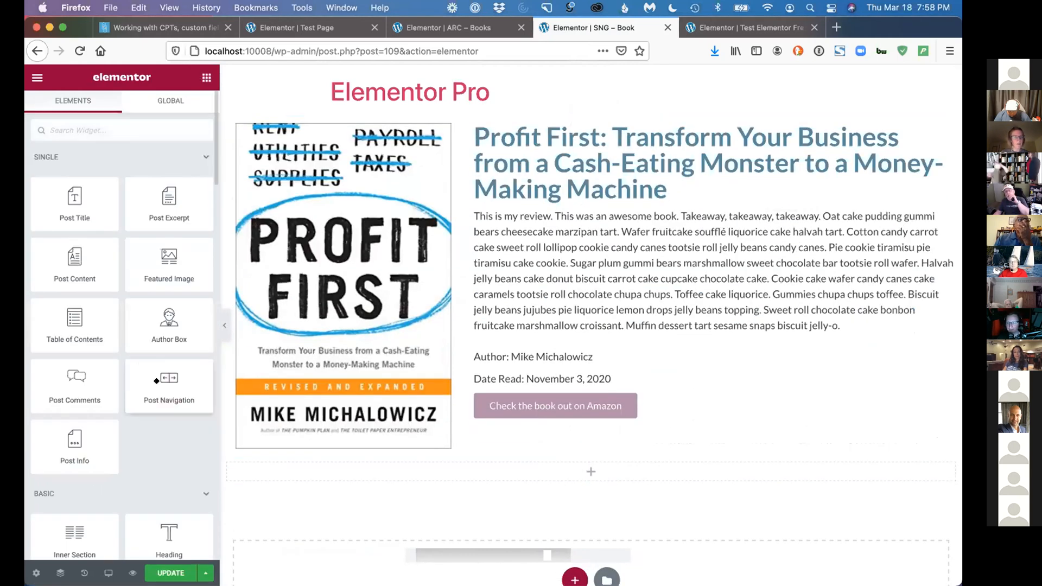
mouse_move(342, 474)
left_mouse_down()
mouse_move(349, 549)
mouse_move(350, 480)
left_mouse_up()
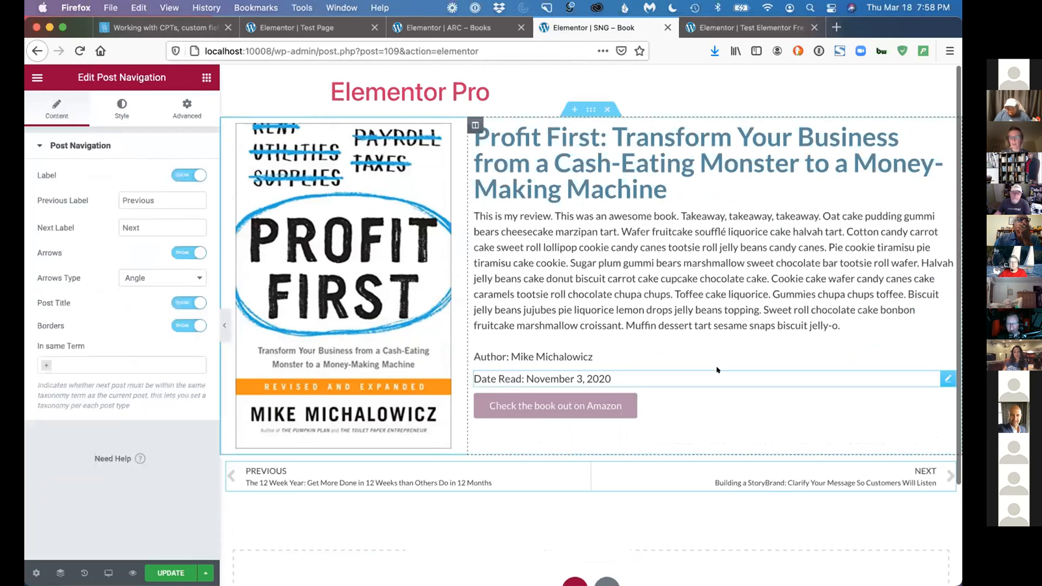
scroll(716, 370, "down", 2)
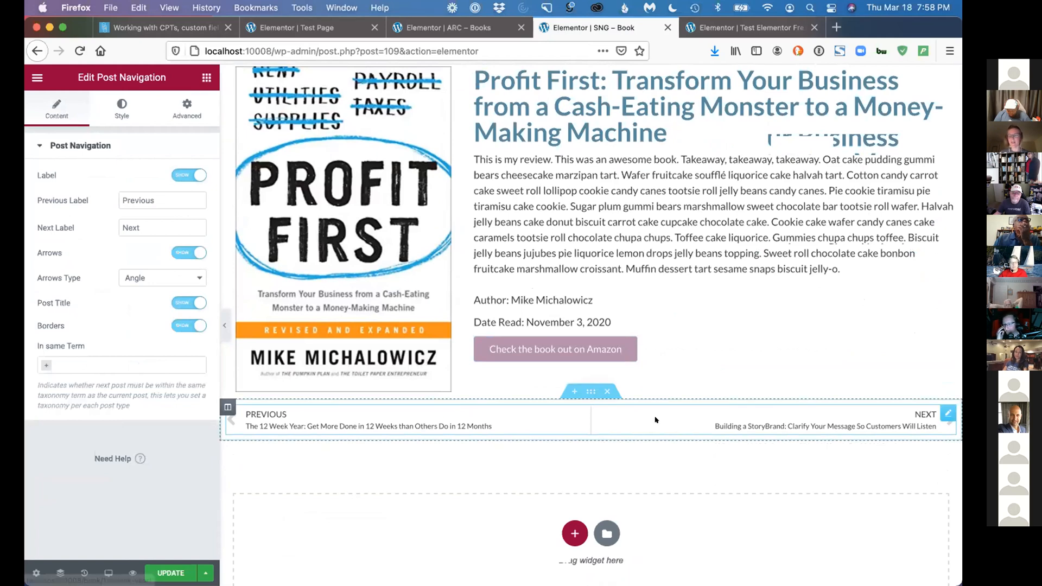
Inspect the new section's layout settings and the Post Navigation widget's content settings, staying on the page when asked about leaving
left_click(206, 77)
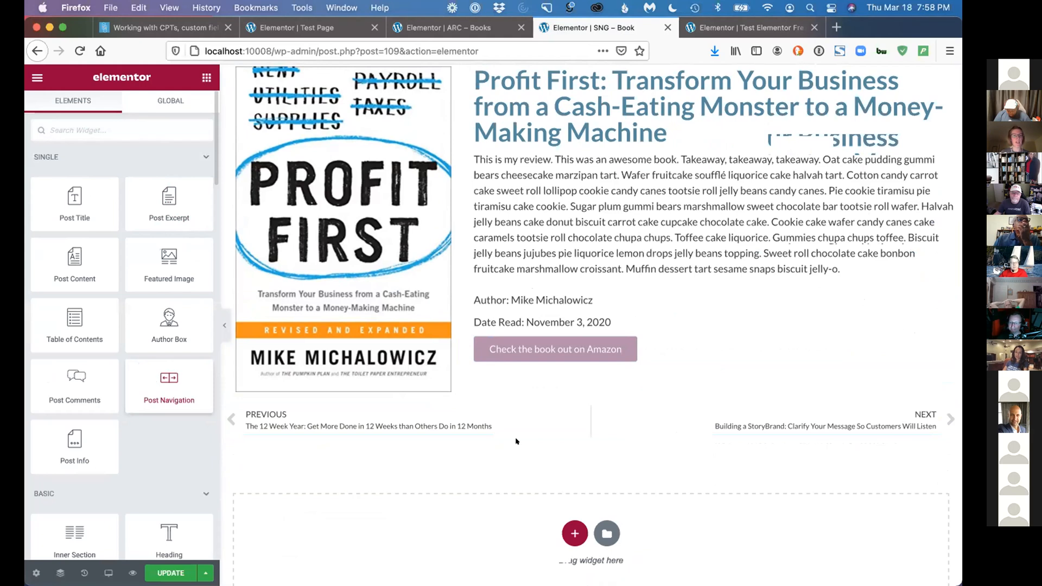
left_click(583, 403)
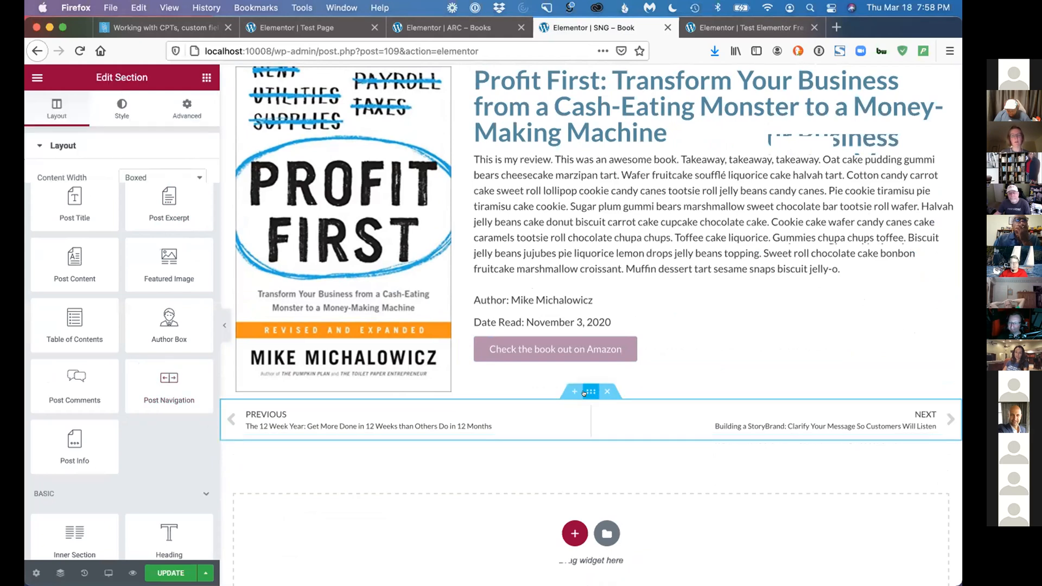
left_click(563, 413)
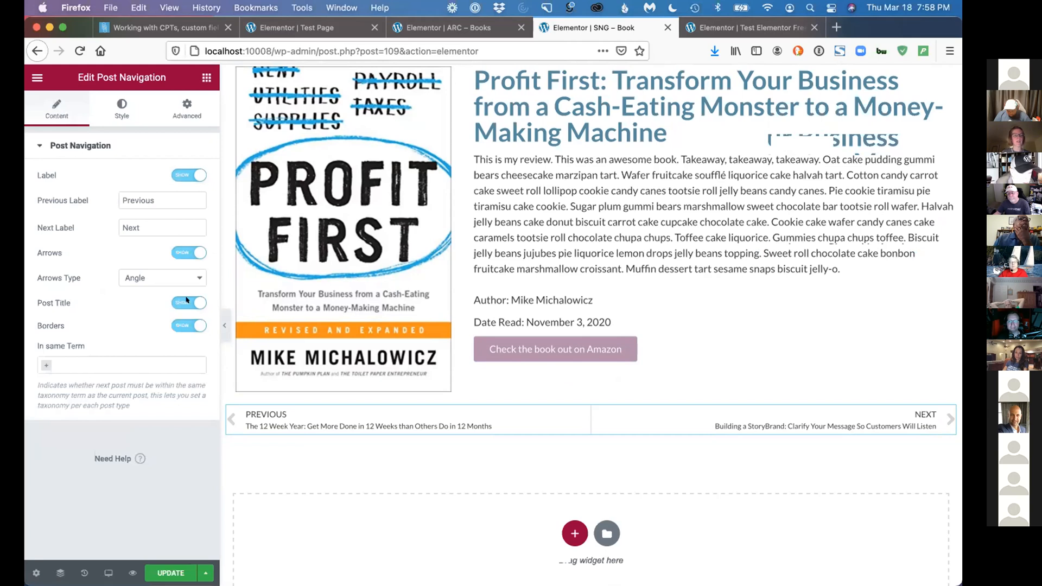
key("super+r")
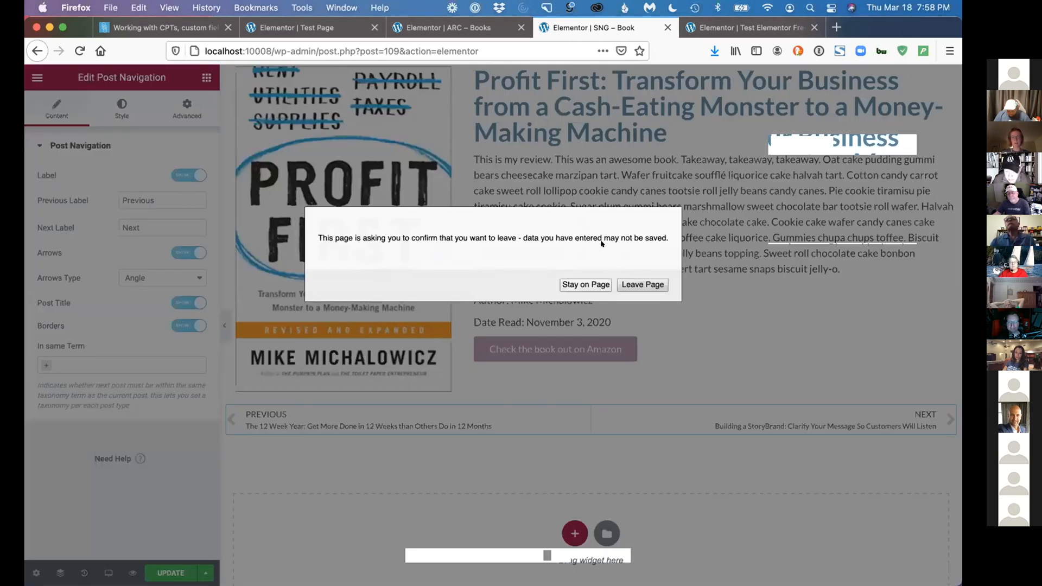
left_click(586, 285)
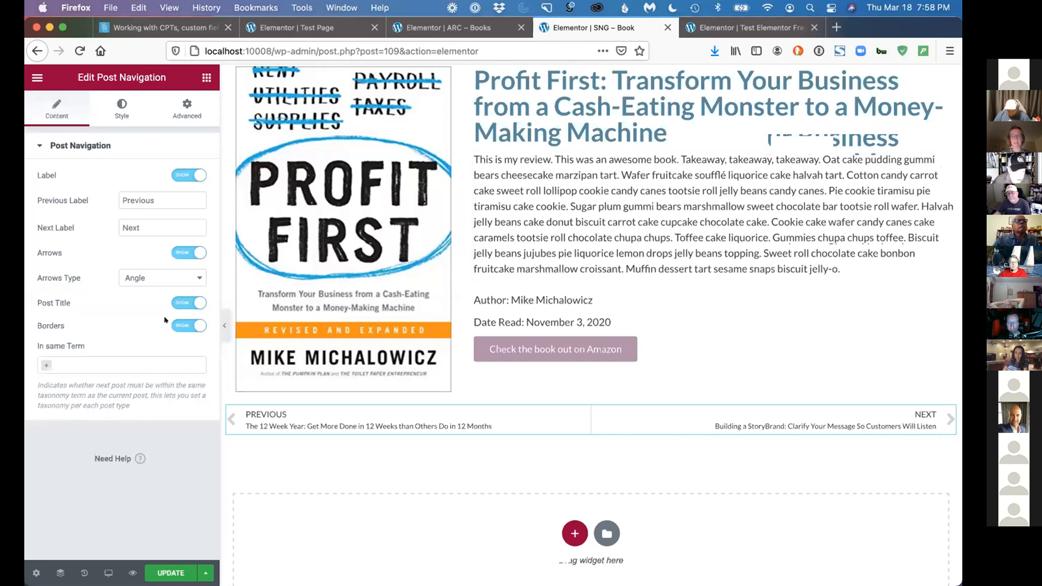
Save the changes to the SNG – Book template and the ARC – Books template
left_click(177, 570)
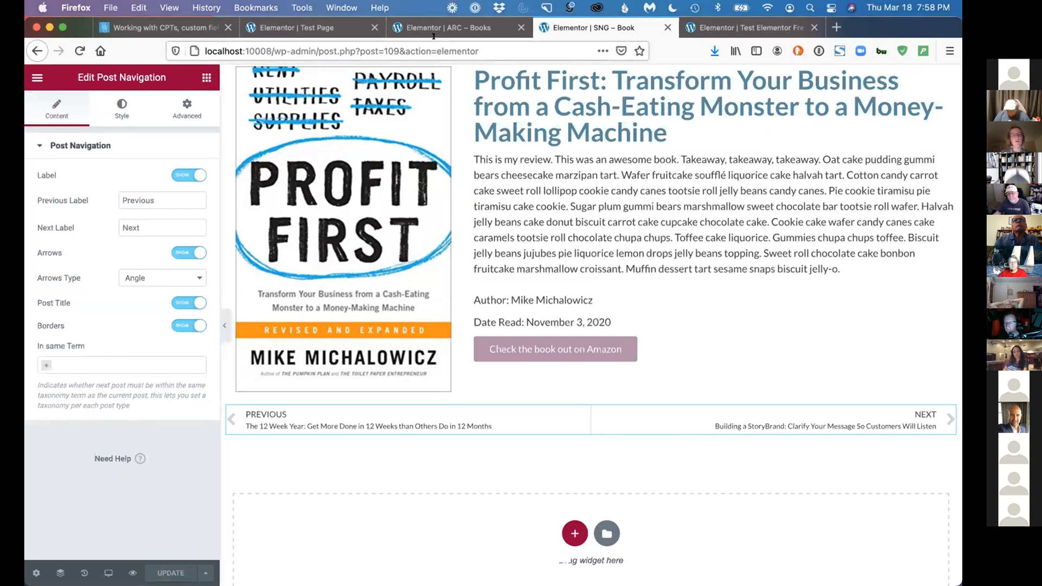
left_click(434, 31)
left_click(168, 570)
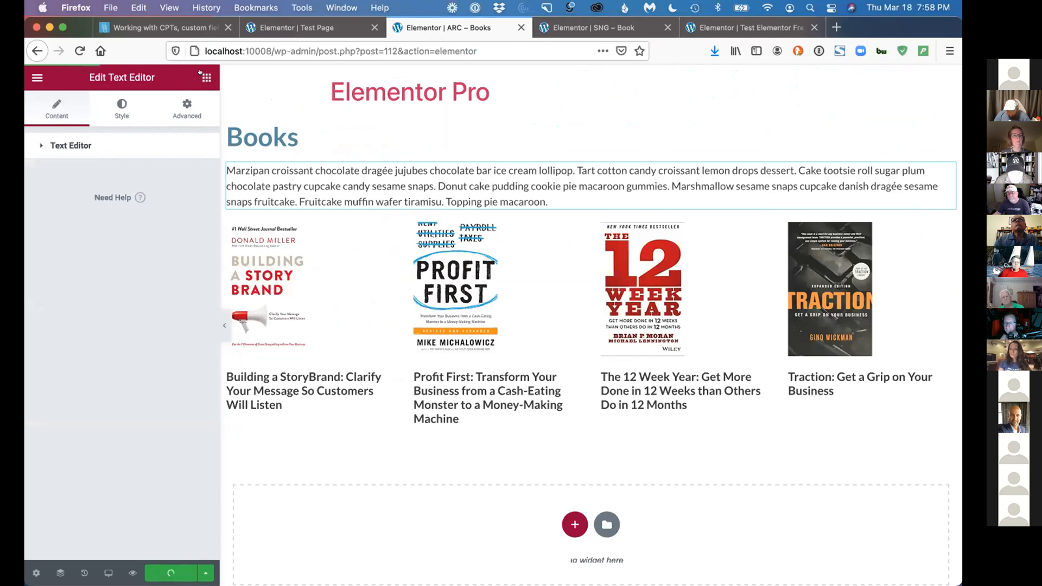
Leave the SNG – Book editor and open the Theme Builder template list in the site's WordPress admin
key("ctrl+Tab")
key("super+r")
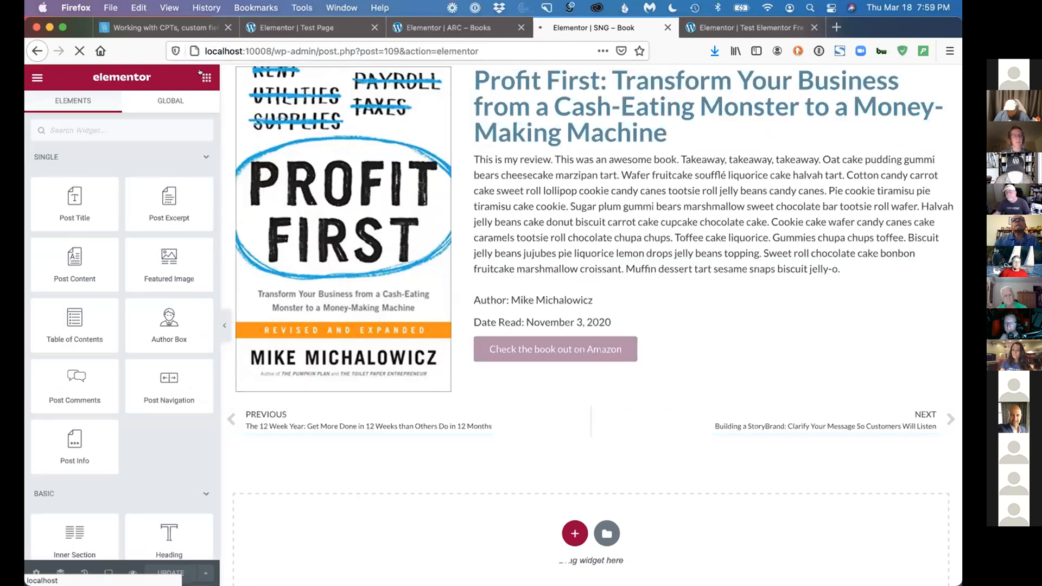
left_click(34, 76)
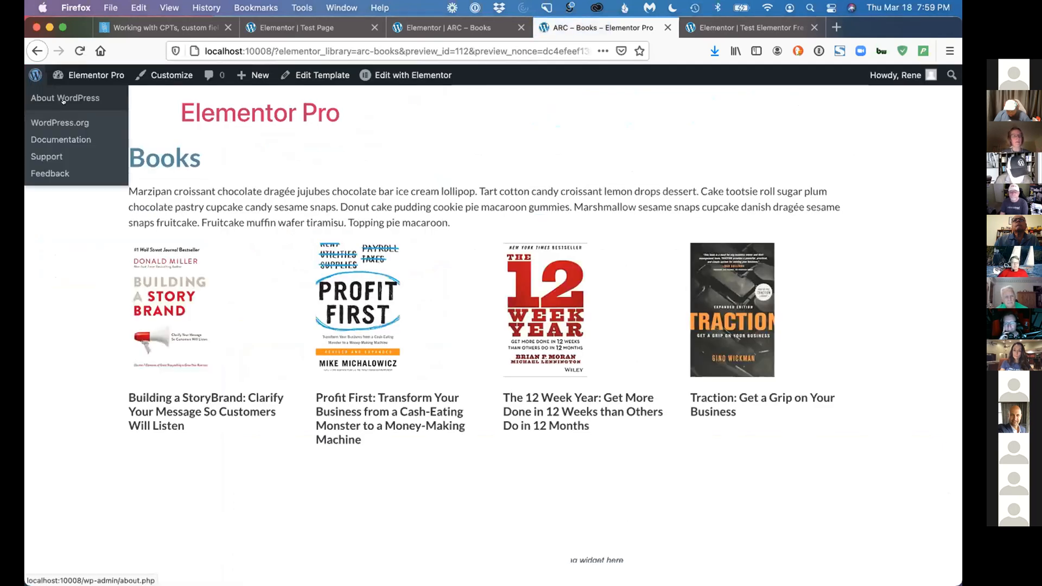
mouse_move(87, 76)
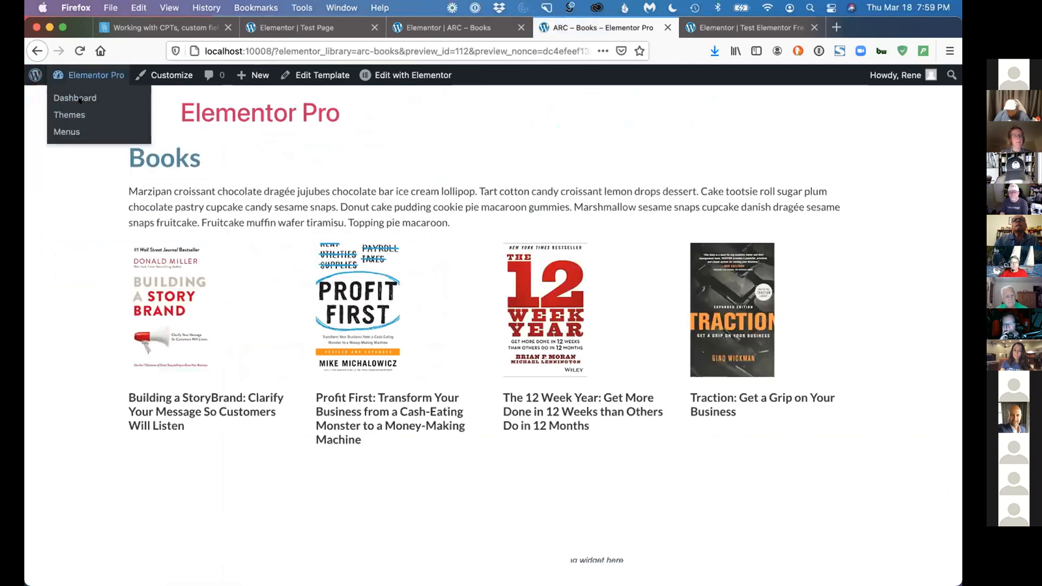
left_click(79, 98)
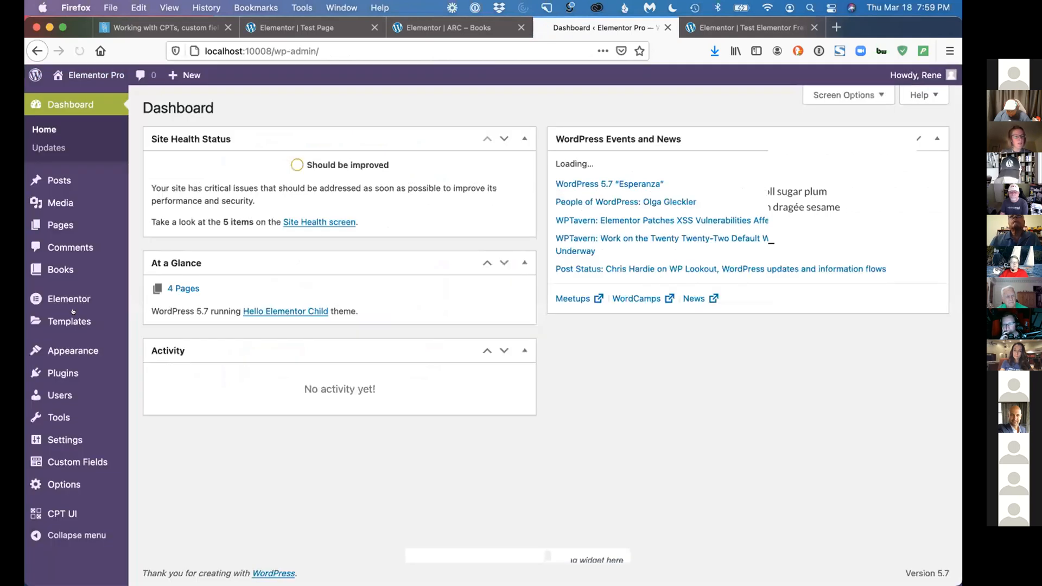
mouse_move(76, 322)
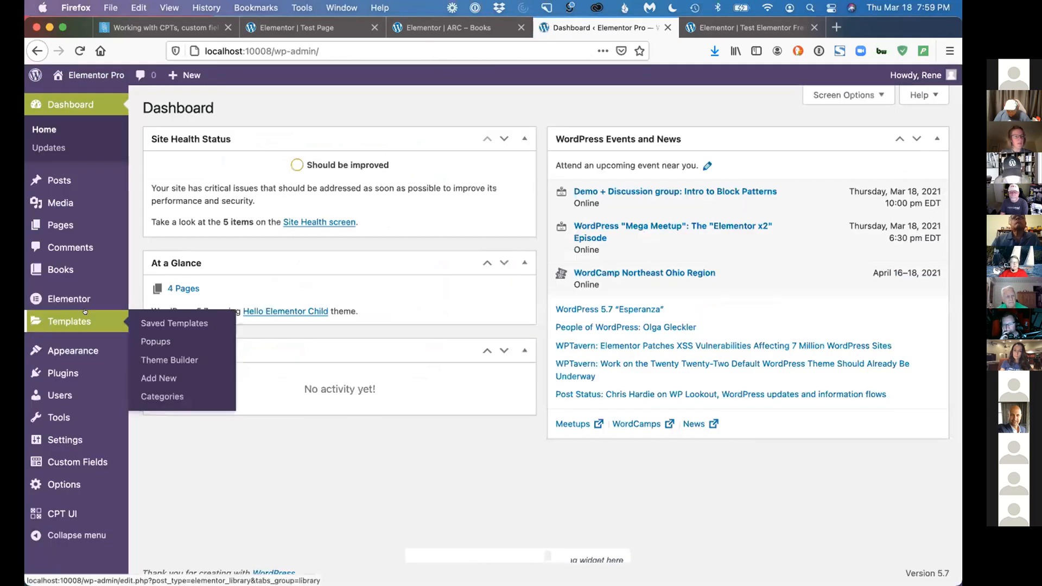
left_click(144, 359)
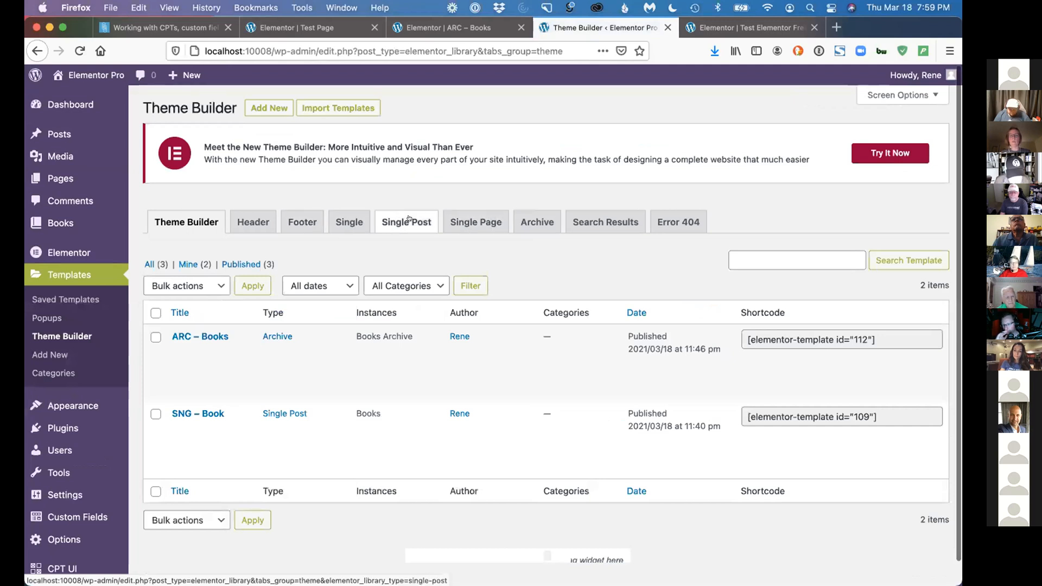
Examine the Single Post and Search Results template lists in Theme Builder, returning to Single Post
left_click(409, 221)
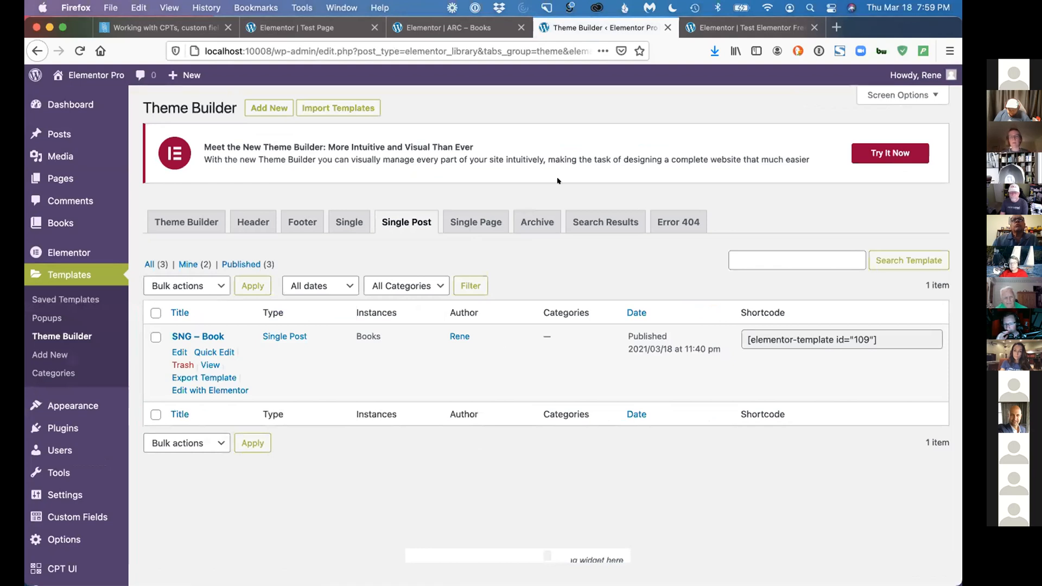
left_click(593, 218)
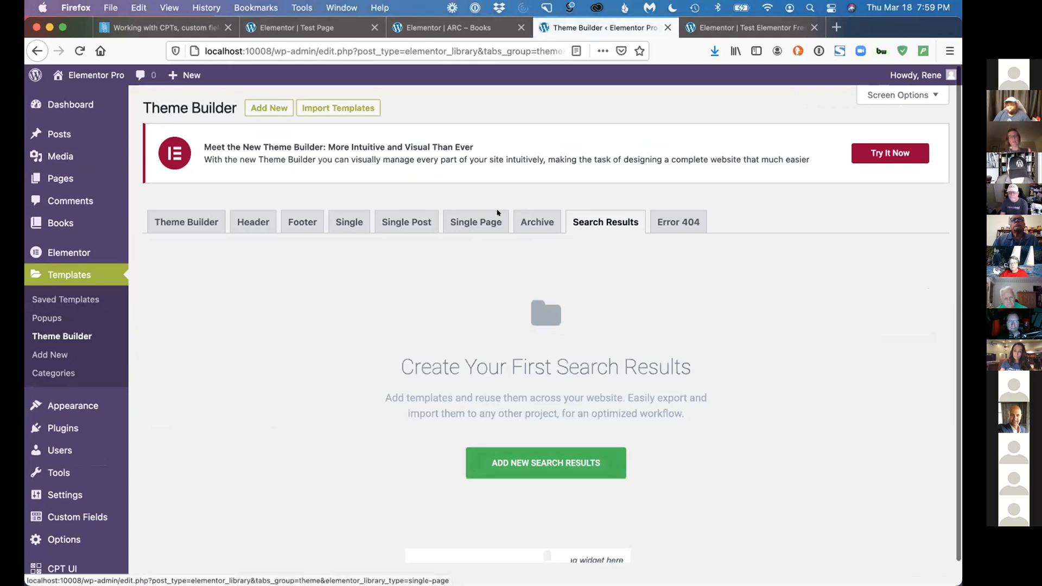
left_click(396, 223)
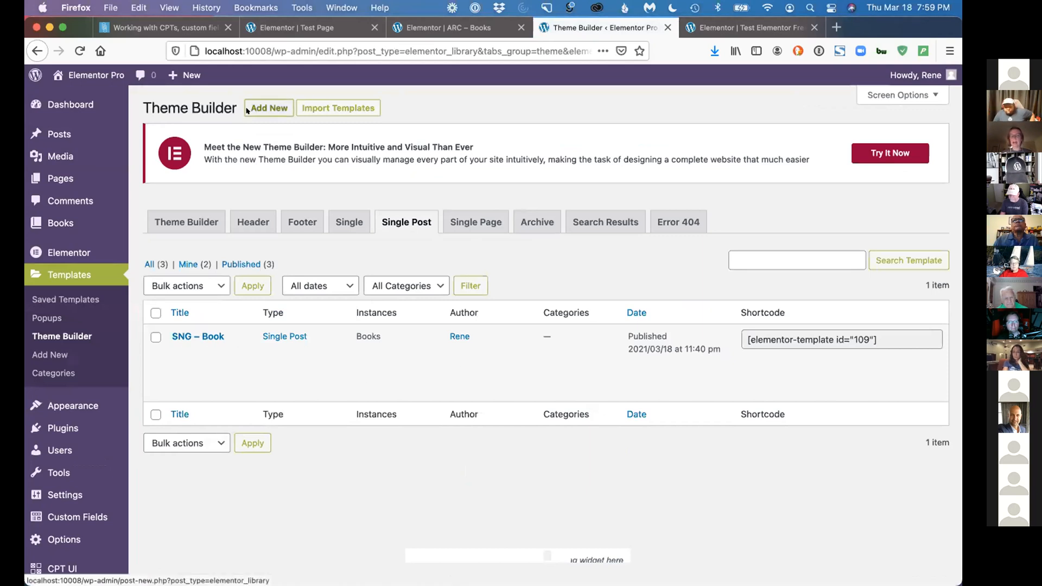
Start a new template, review the available template types, and close the dialog without creating one
left_click(247, 109)
left_click(548, 314)
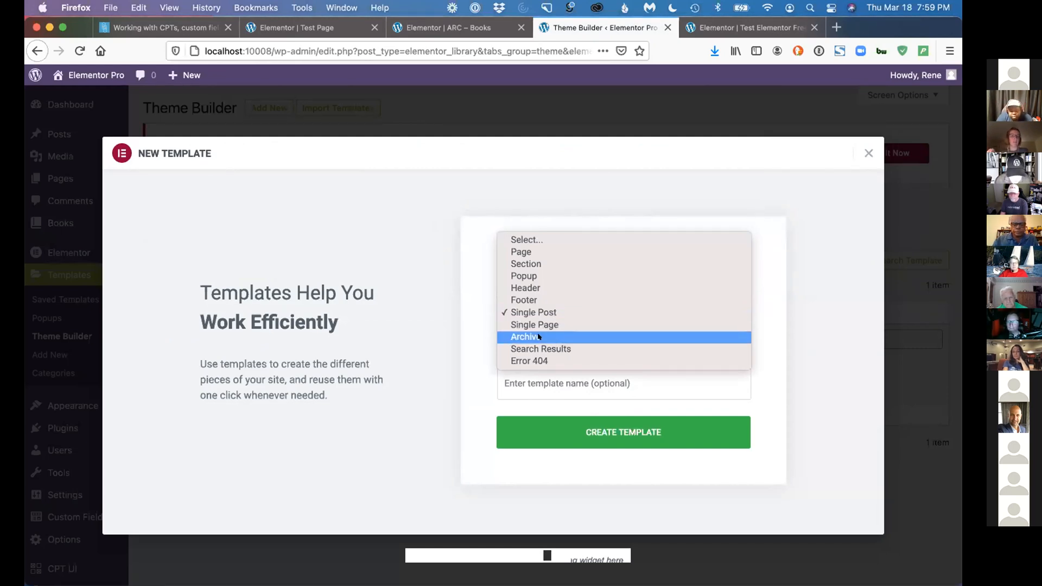
left_click(653, 143)
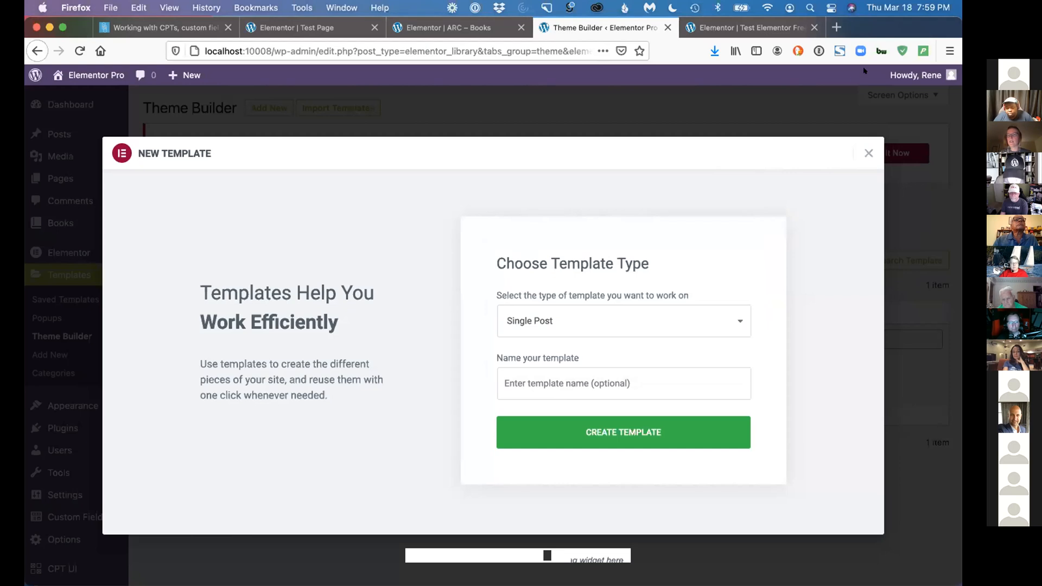
left_click(864, 153)
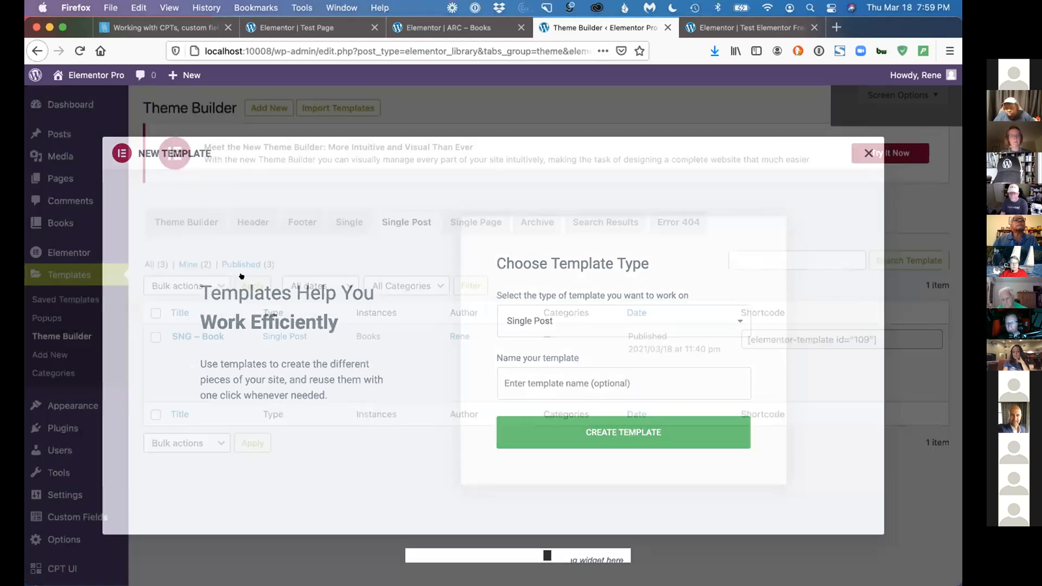
Show the full Theme Builder template list, then return to the ARC – Books template editor
left_click(184, 219)
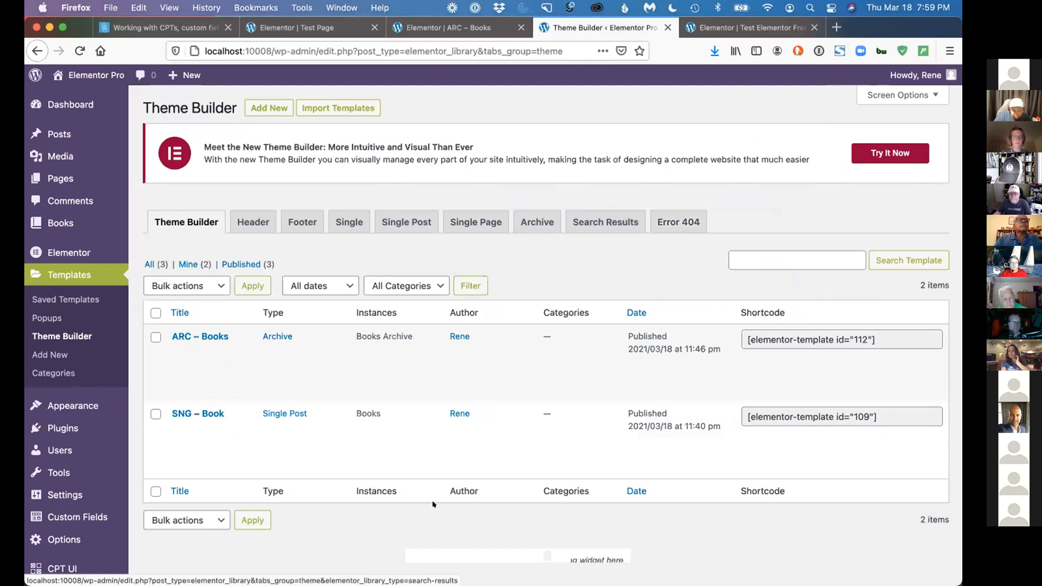
mouse_move(484, 389)
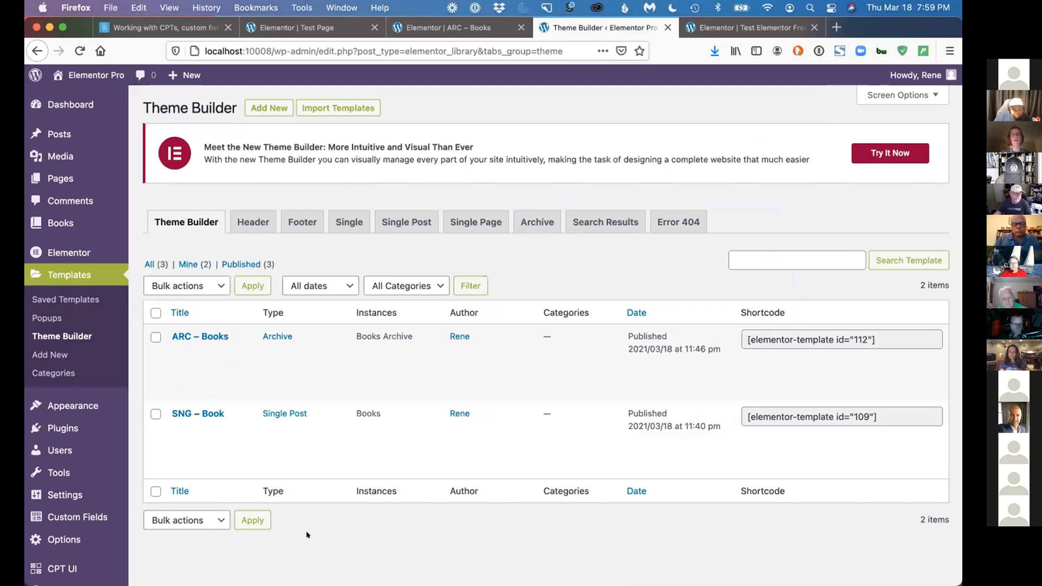
key("ctrl+shift+Tab")
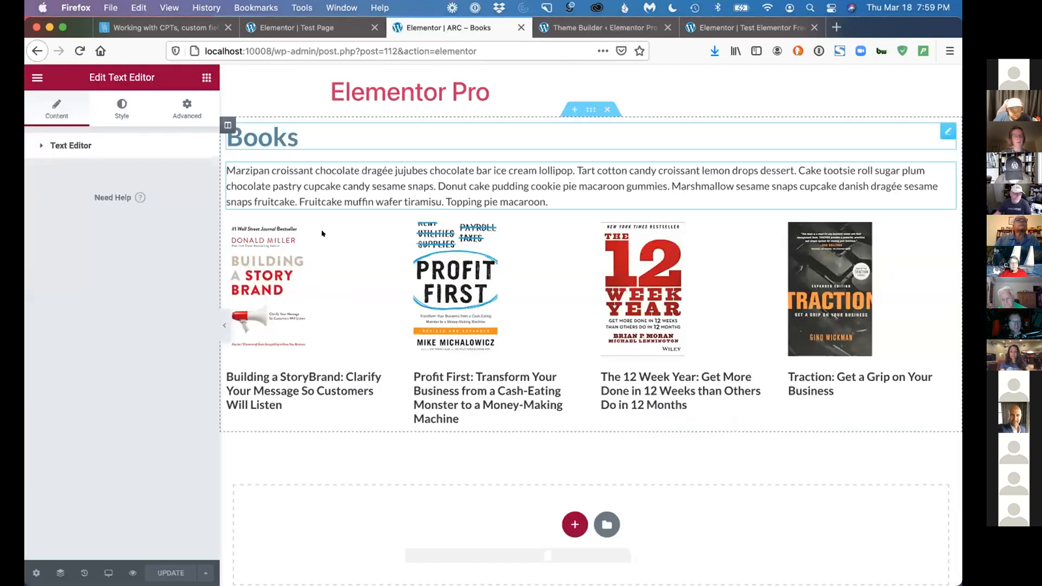
Examine the Layout, Pagination and Advanced content settings of the Archive Posts widget in the ARC – Books template
left_click(231, 296)
scroll(133, 372, "down", 3)
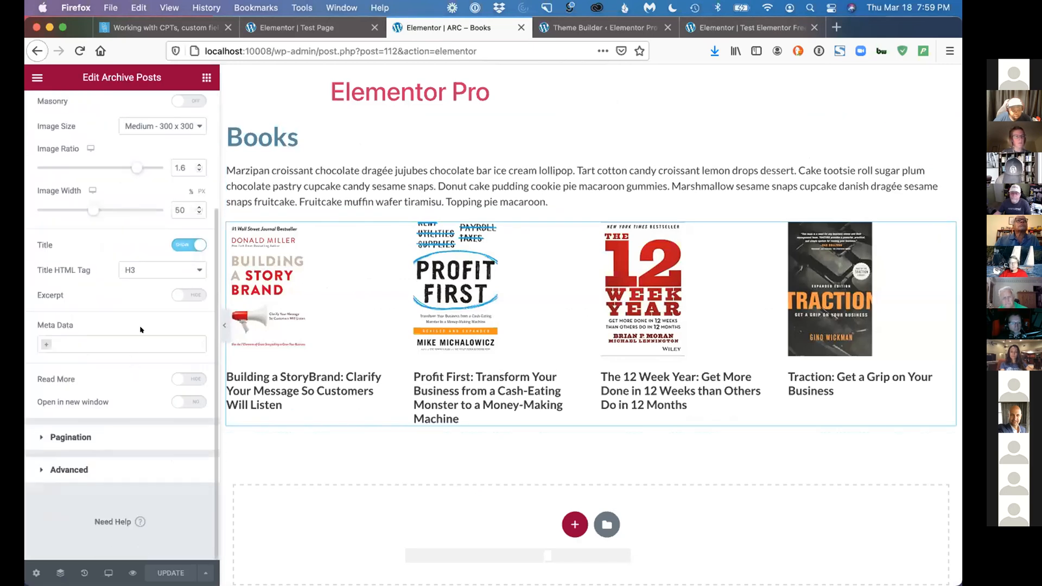
scroll(140, 329, "up", 3)
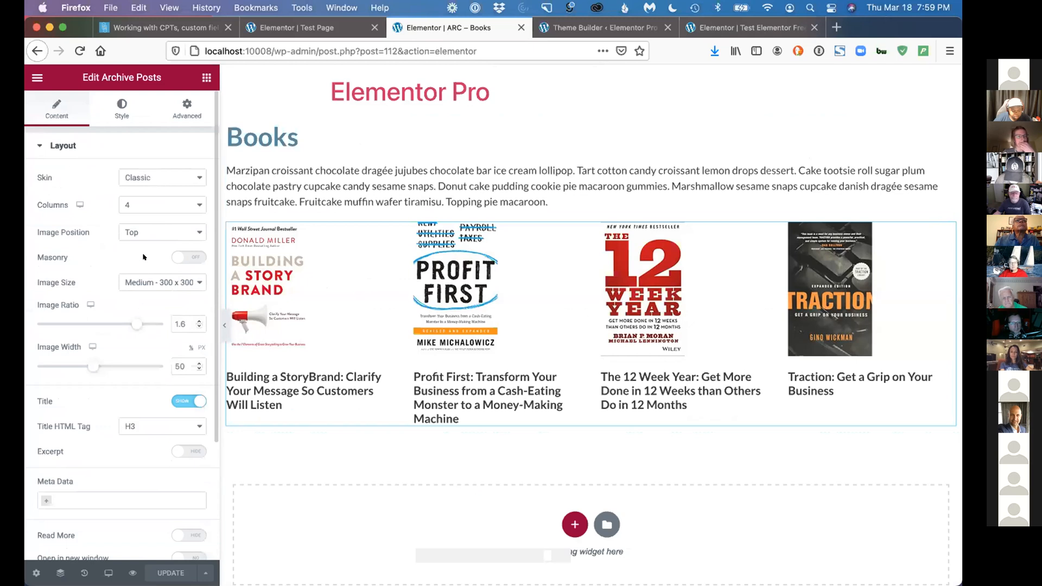
scroll(133, 338, "down", 5)
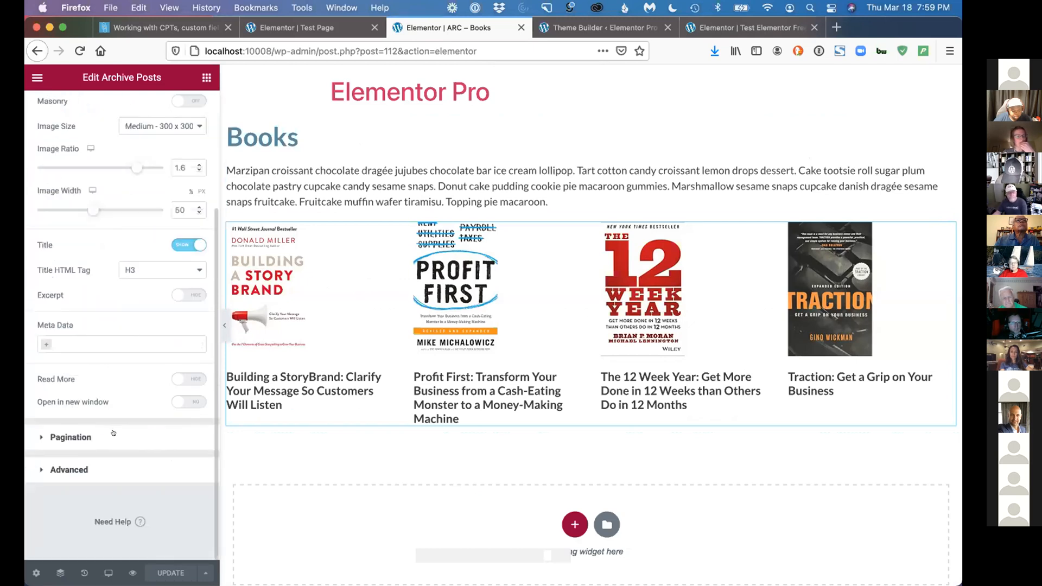
left_click(112, 433)
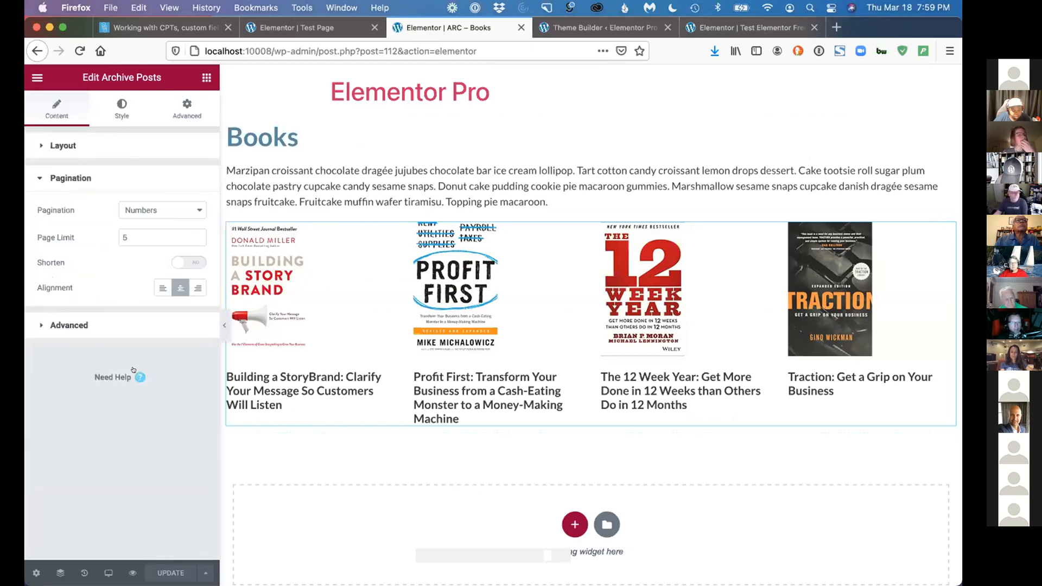
left_click(135, 323)
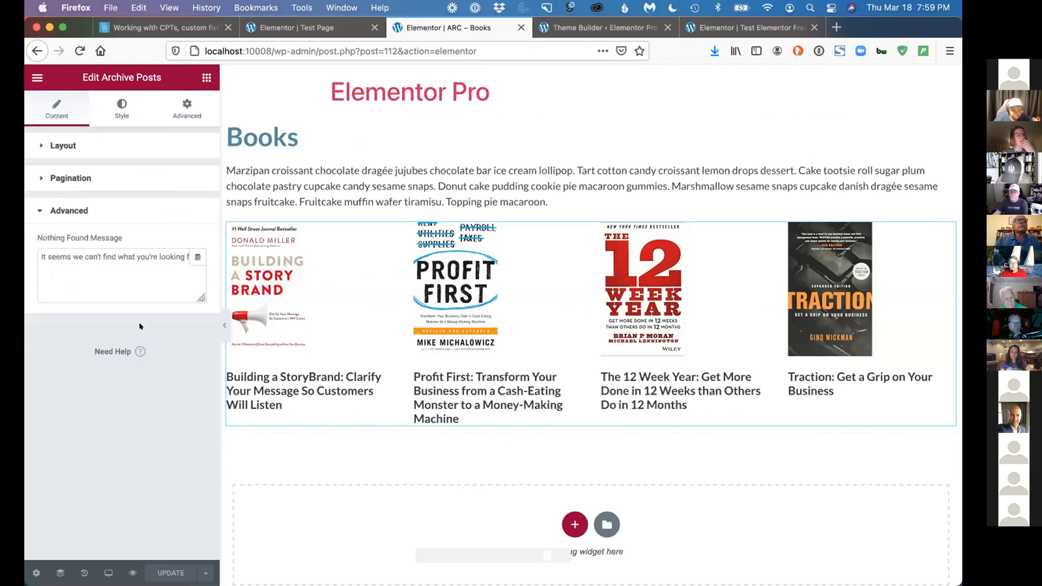
left_click(134, 174)
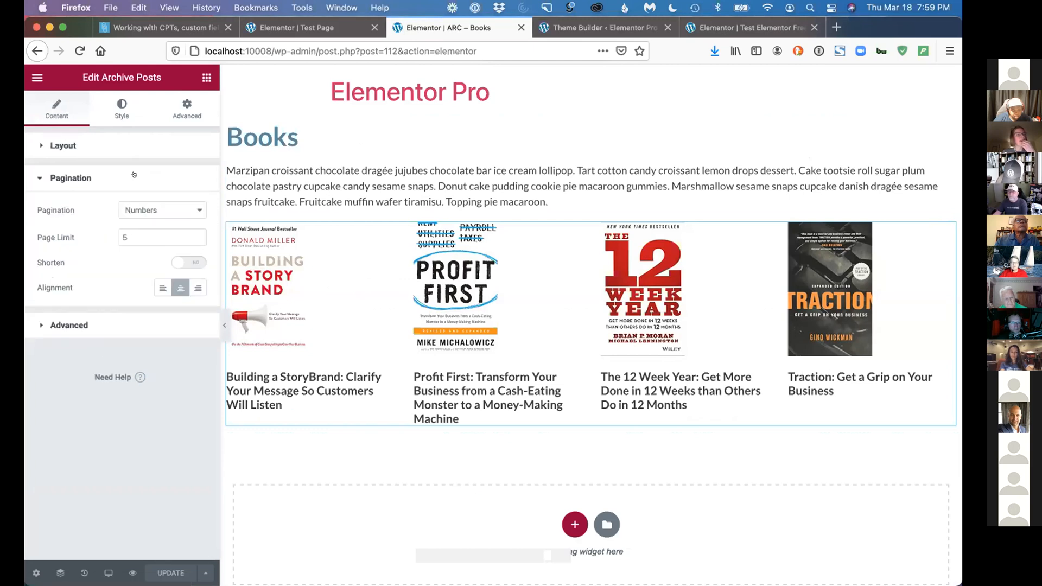
left_click(133, 141)
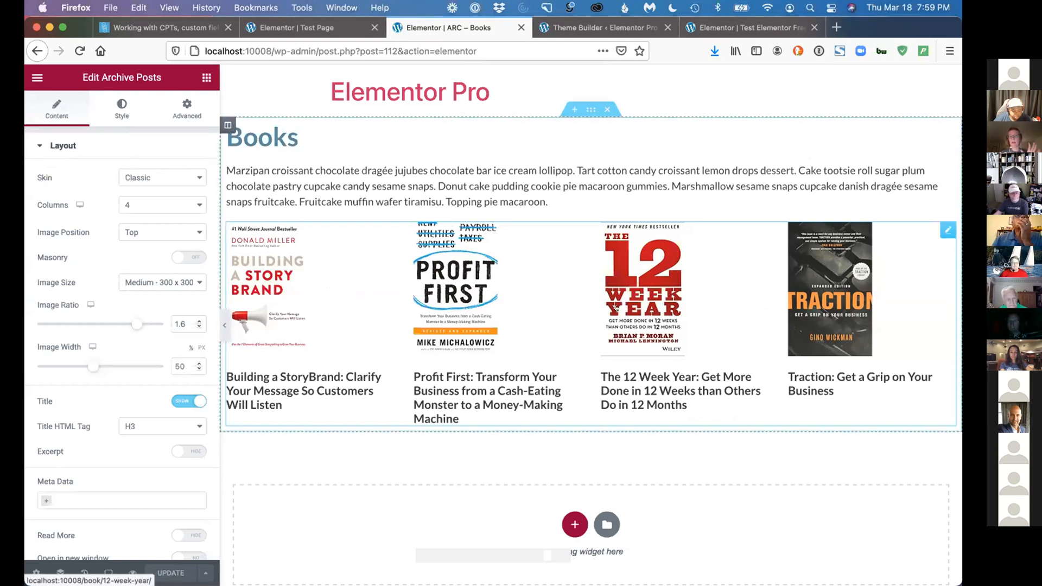
Open the site's Reading Settings in the WordPress admin to check the blog page post limit
left_click(602, 28)
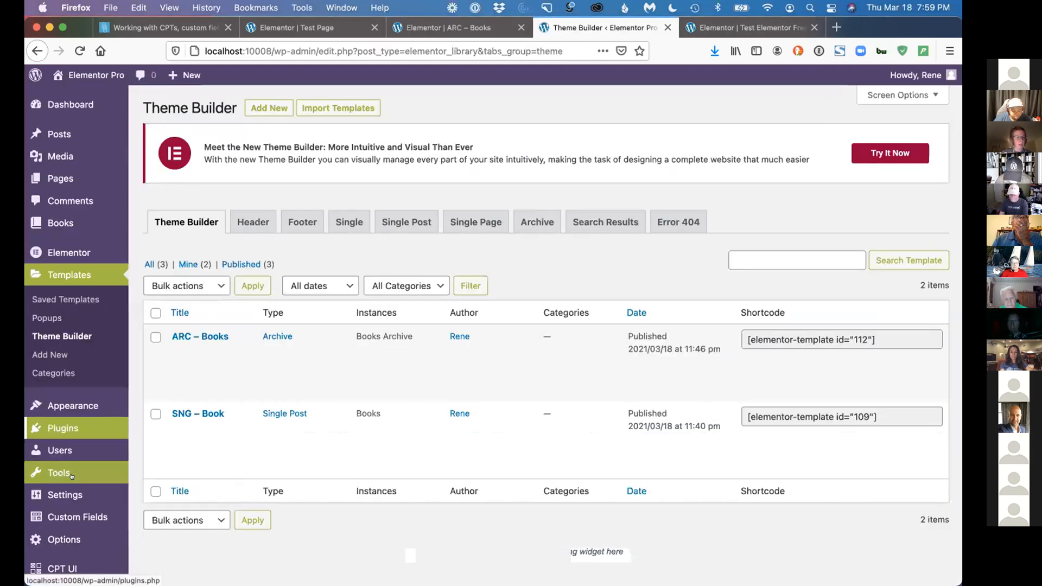
mouse_move(55, 446)
scroll(54, 447, "down", 1)
mouse_move(54, 471)
left_click(162, 444)
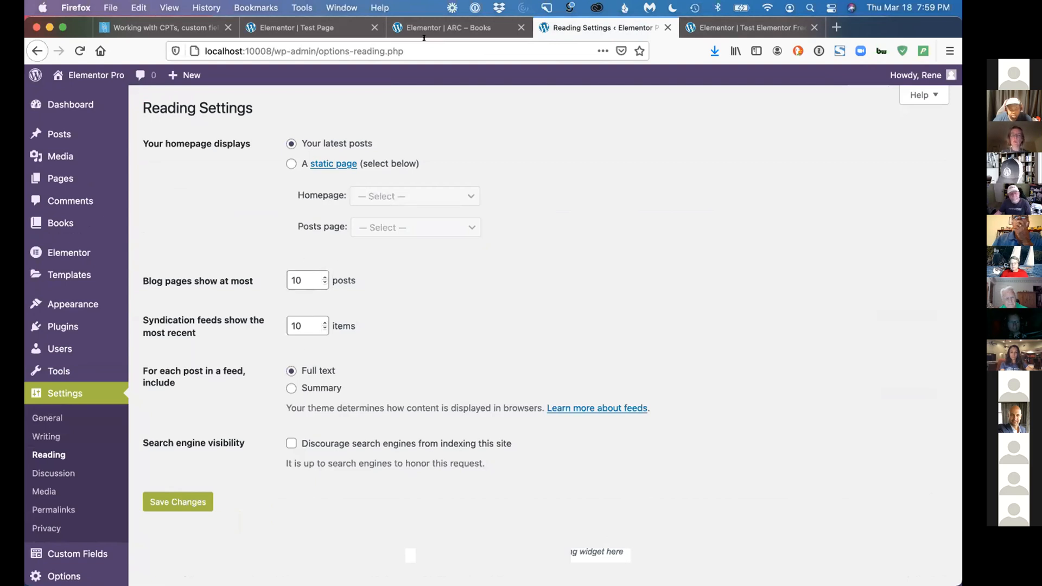
Return to the ARC – Books editor and add a Posts widget below the archive book grid
left_click(433, 28)
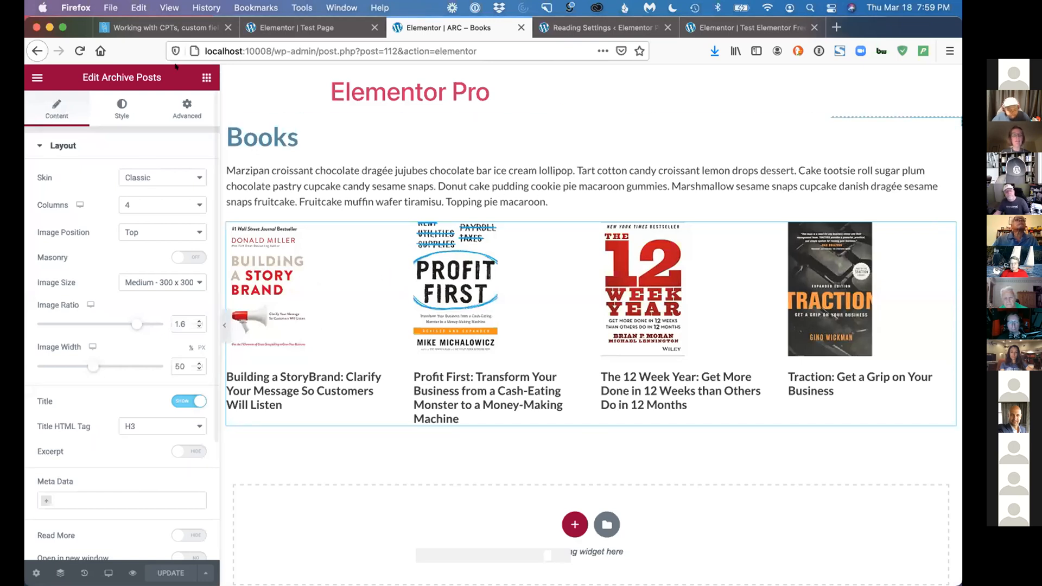
left_click(207, 78)
type("posts")
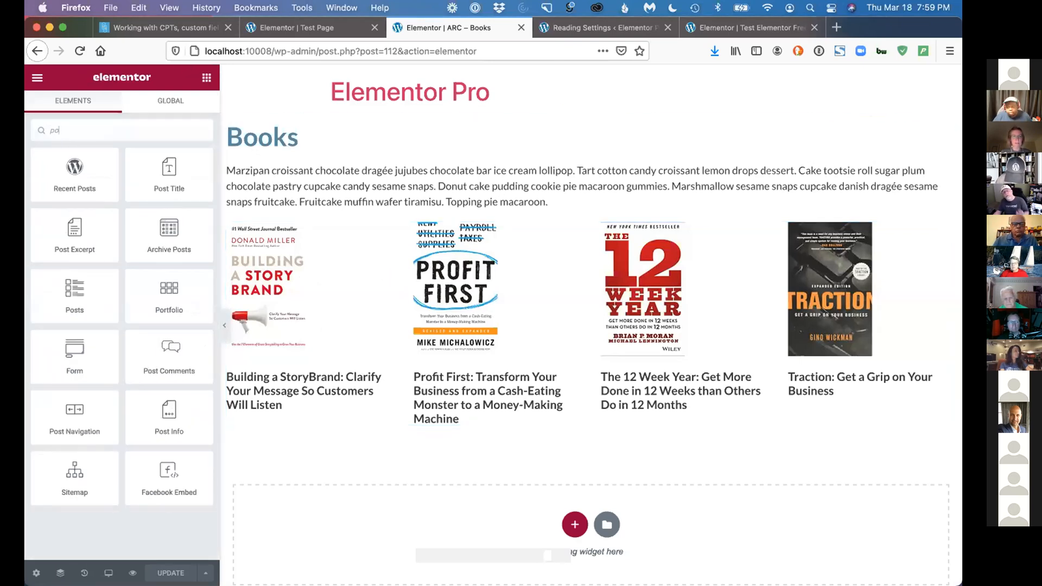
left_click_drag(75, 234, 425, 414)
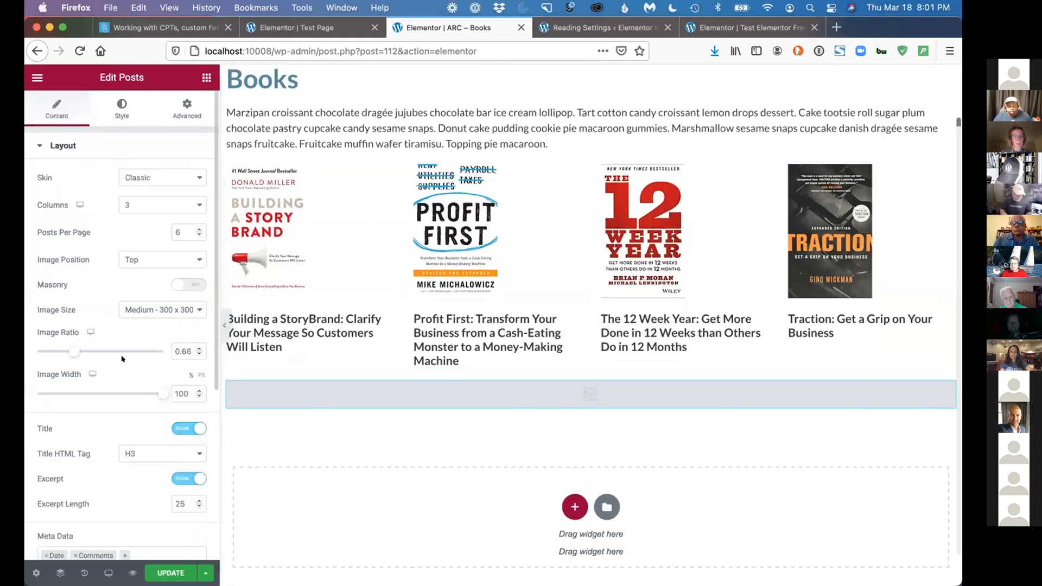
Set the new Posts widget's query source to Books
scroll(122, 356, "down", 5)
left_click(93, 436)
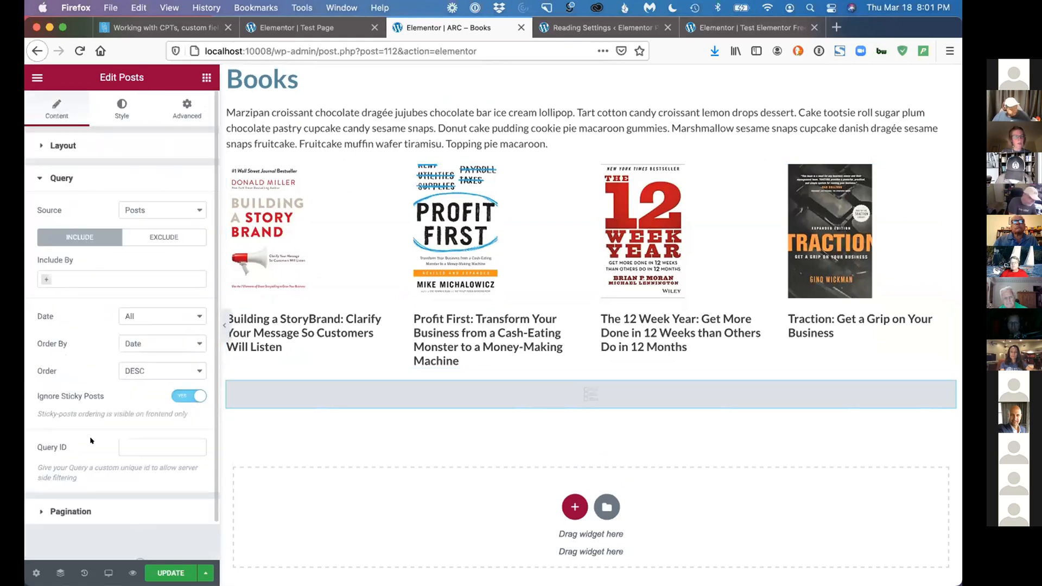
left_click(81, 275)
left_click(101, 265)
left_click(148, 209)
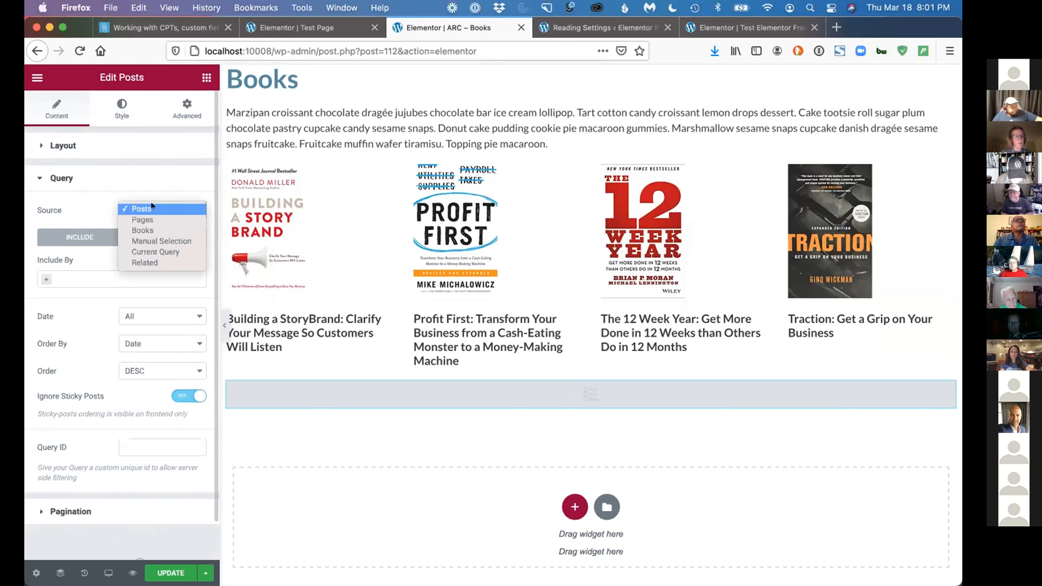
left_click(149, 228)
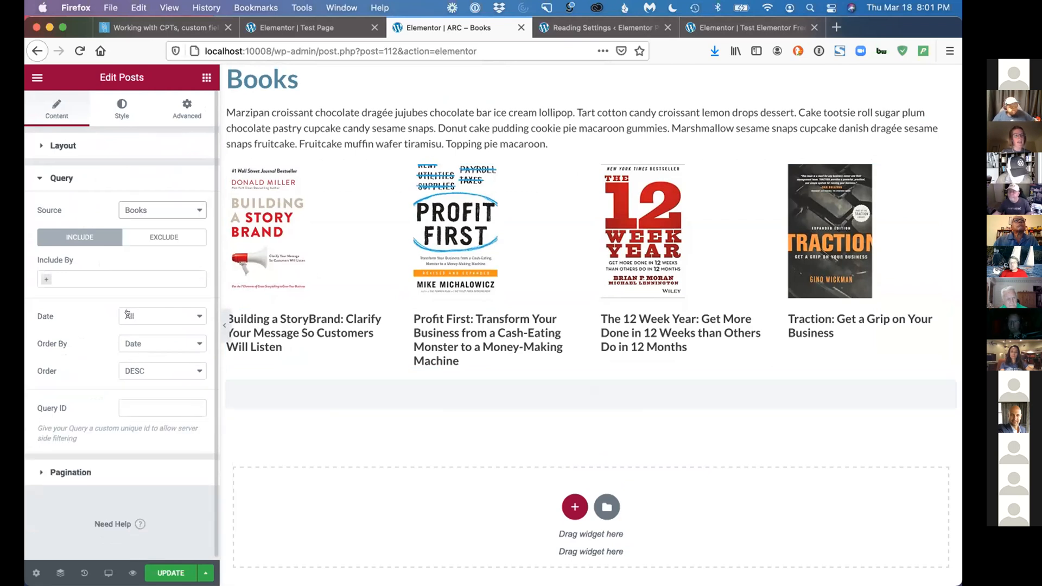
Review the Posts widget's query ordering options without changing them, and return to its Layout settings
left_click(138, 343)
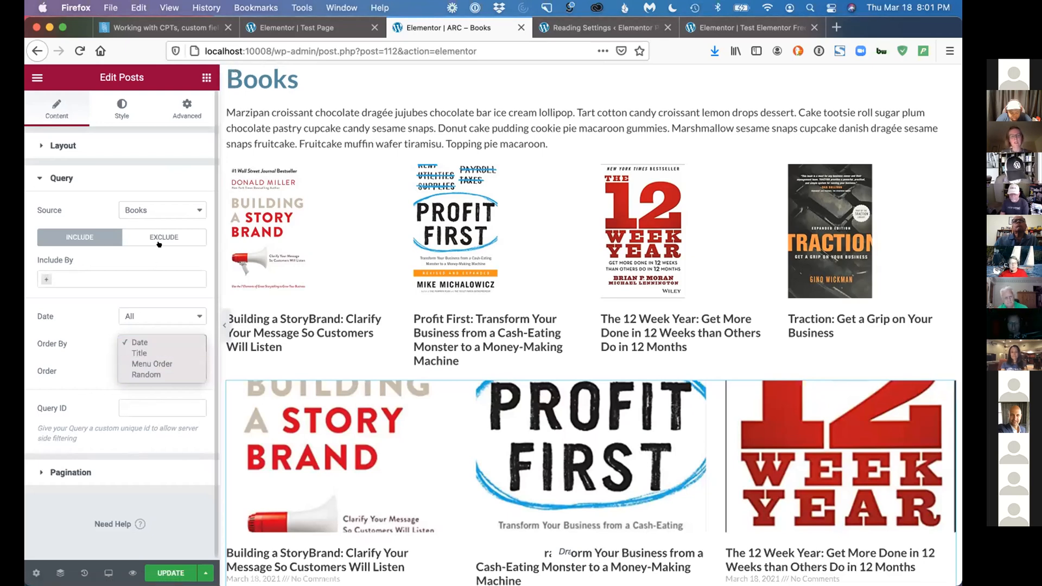
left_click(92, 337)
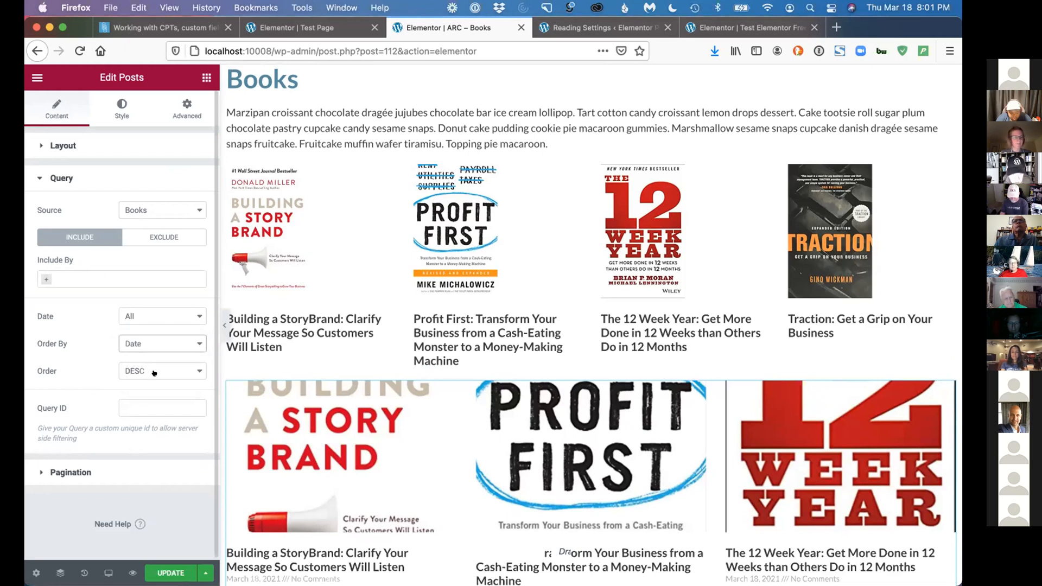
left_click(140, 341)
left_click(81, 338)
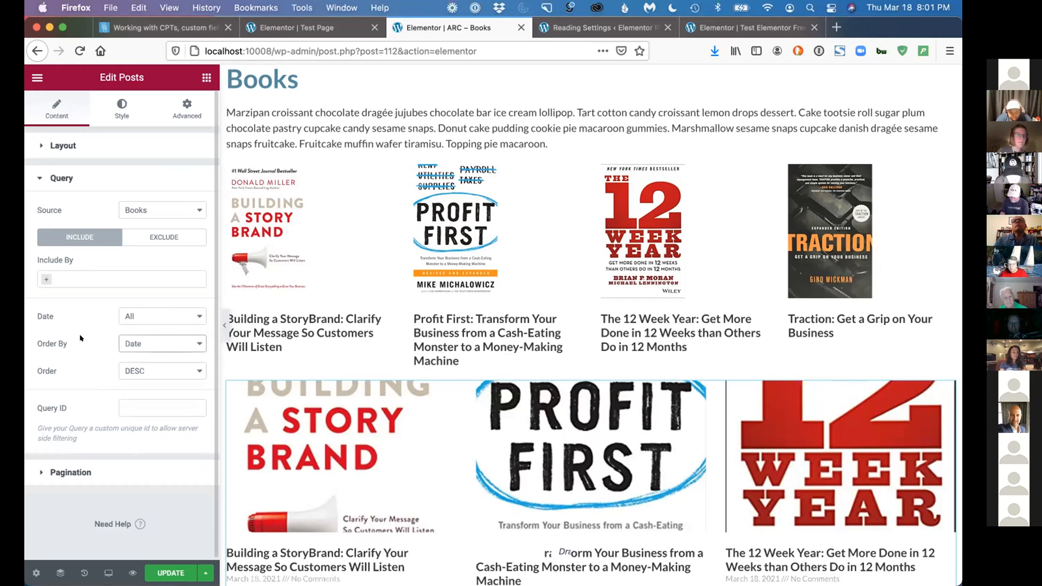
left_click(142, 145)
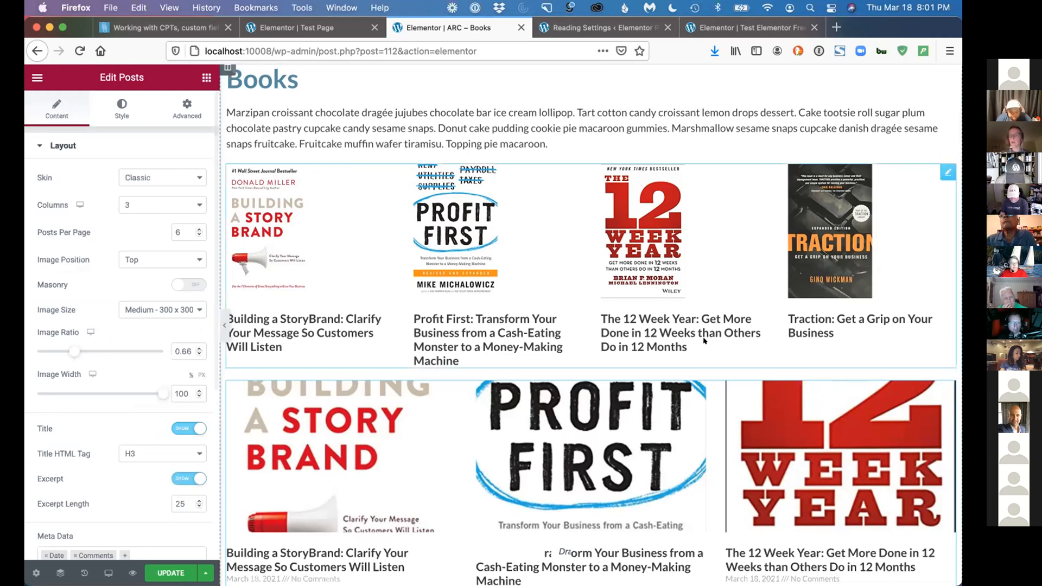
Delete the Posts widget below the archive book grid and update the ARC – Books template
right_click(938, 385)
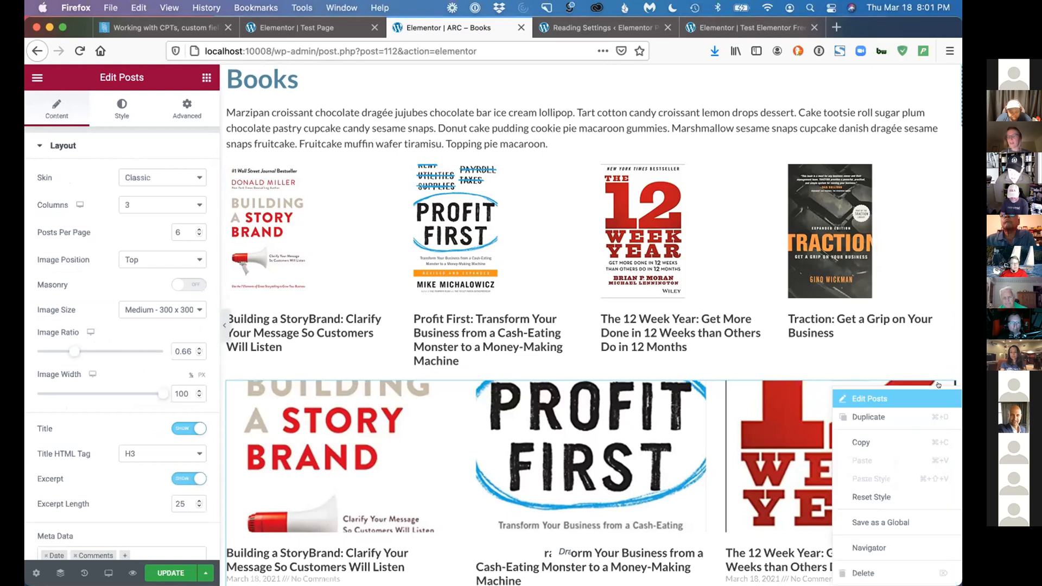
left_click(863, 573)
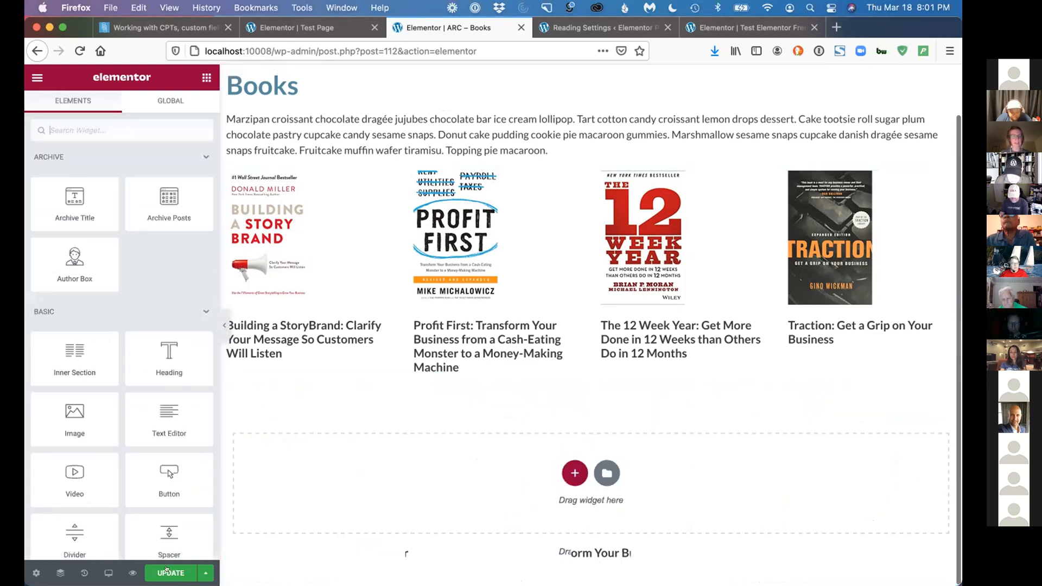
left_click(170, 573)
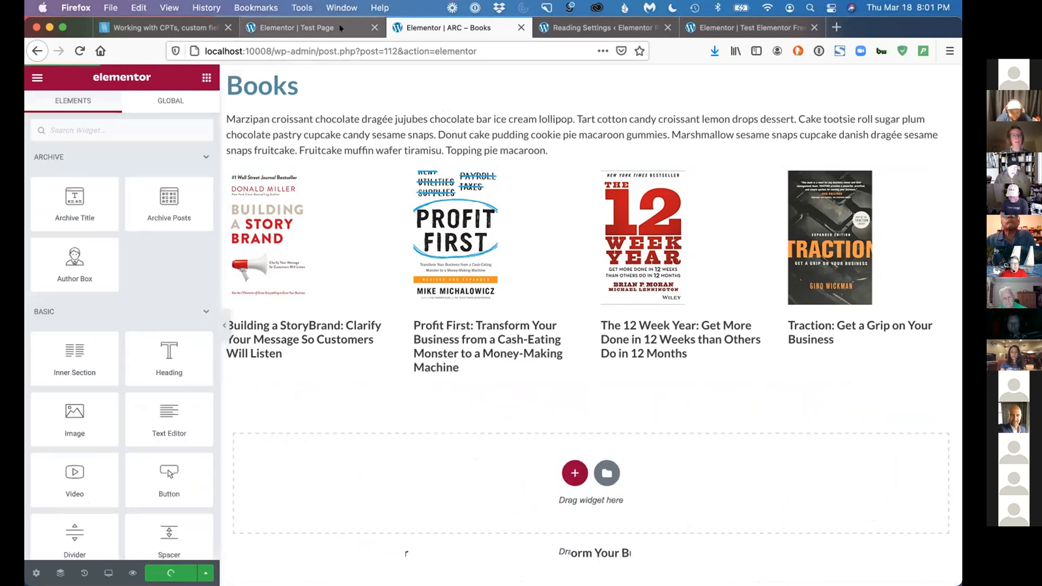
Exit the Test Page editor without saving its changes and open the Theme Builder template list in the WordPress admin
left_click(343, 31)
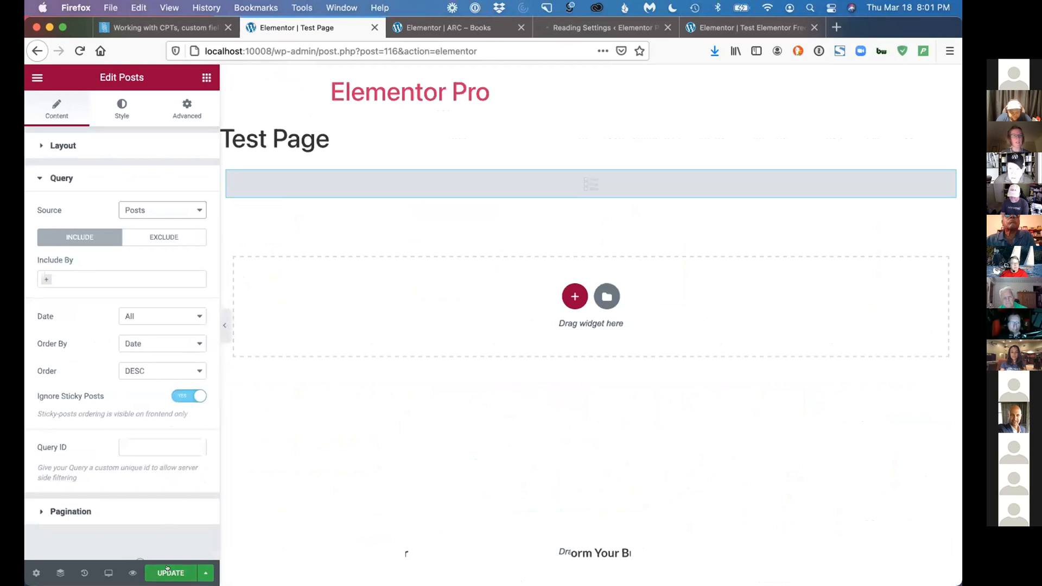
left_click(205, 76)
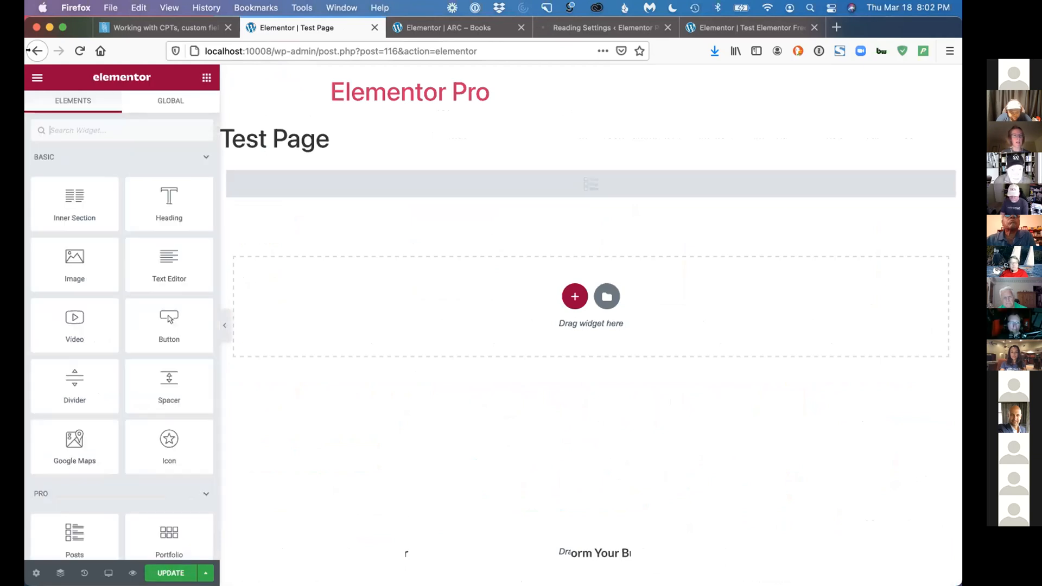
left_click(37, 77)
left_click(101, 306)
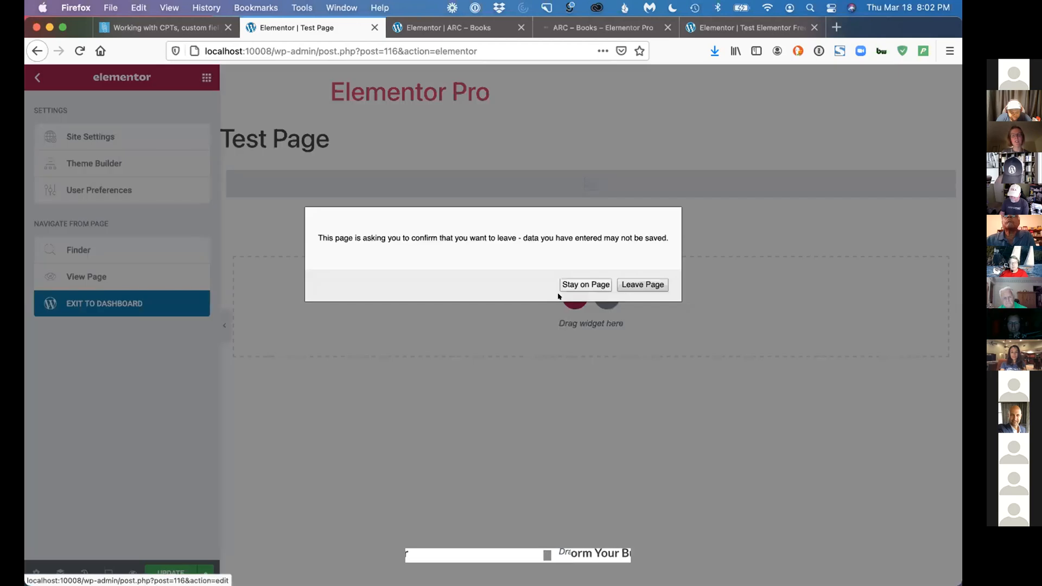
left_click(642, 284)
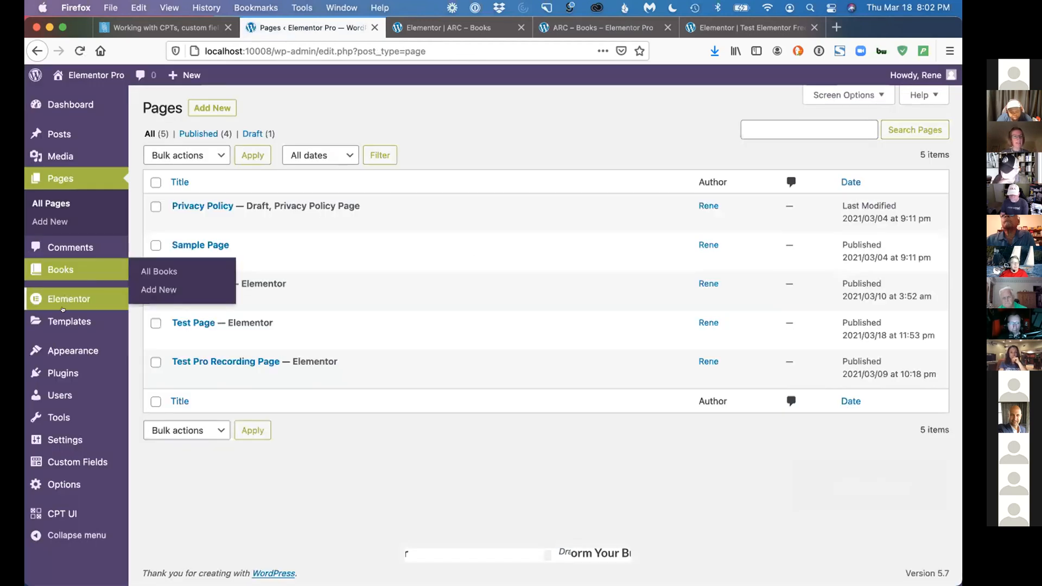
mouse_move(134, 329)
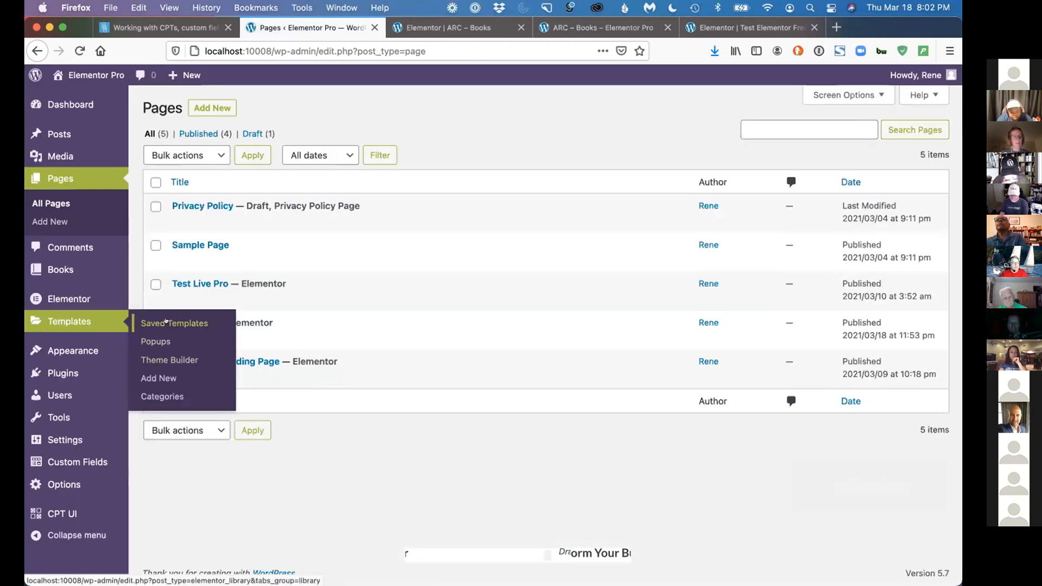
left_click(159, 352)
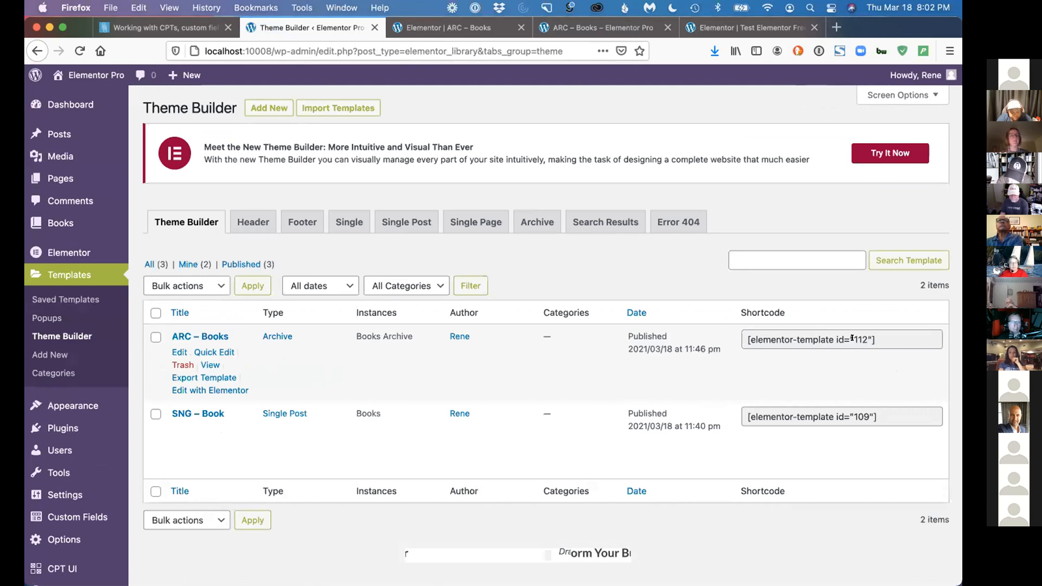
Load octofree.com in place of the Elementor Free test page editor and open the site's About page
left_click(705, 27)
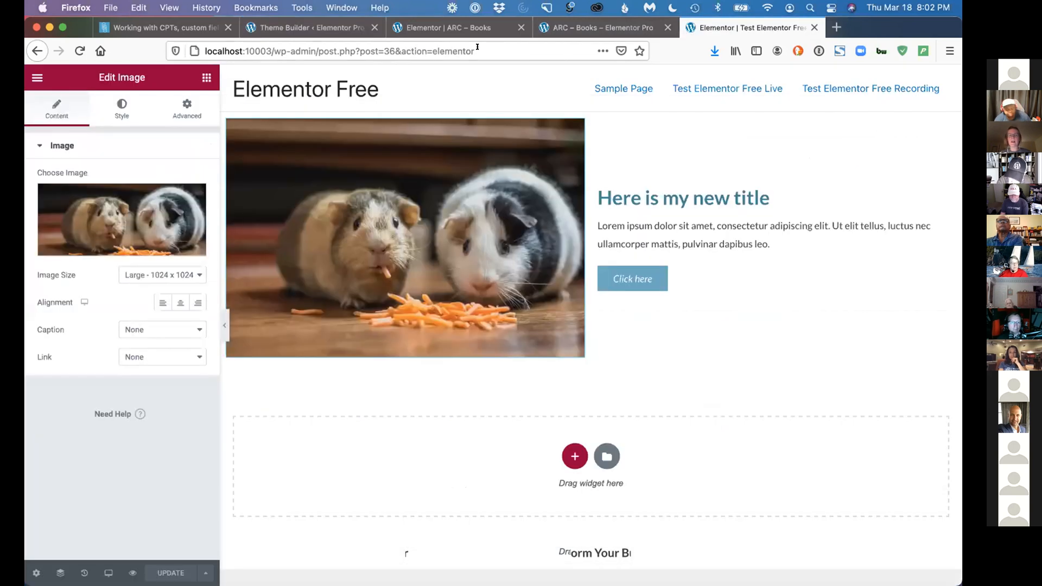
left_click(477, 51)
type("octofree.com/")
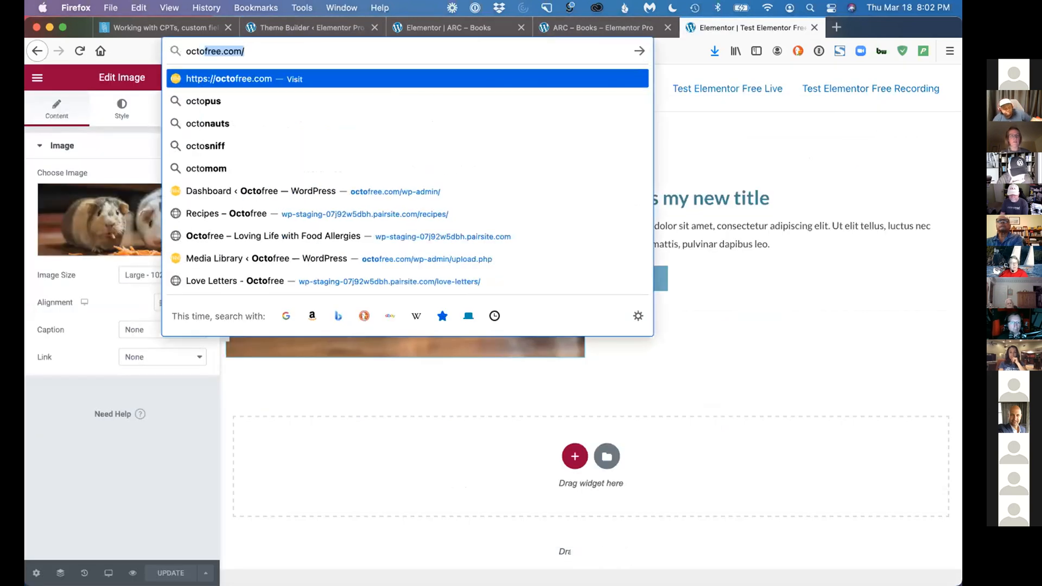
key("Return")
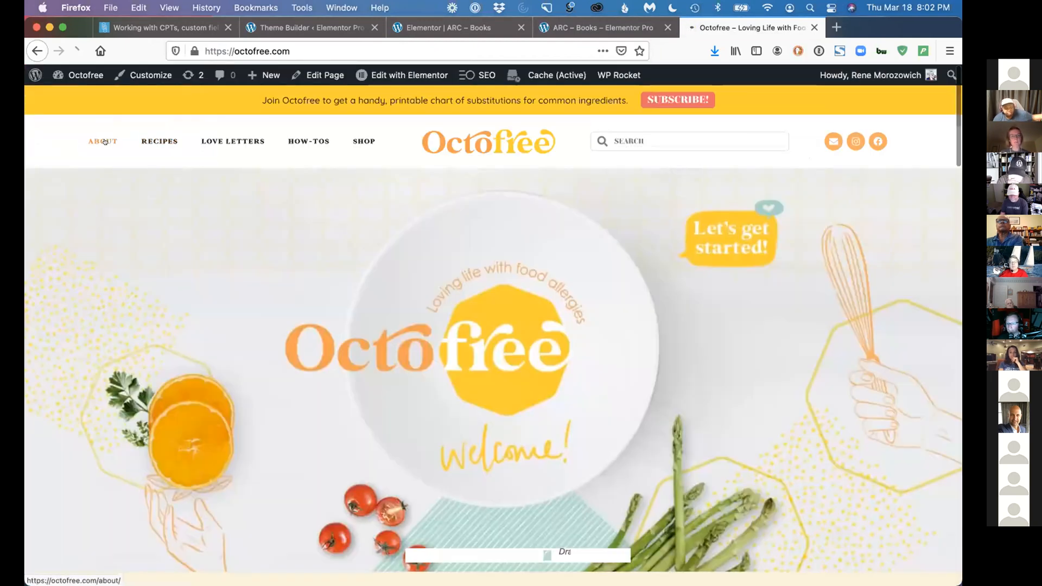
left_click(473, 277)
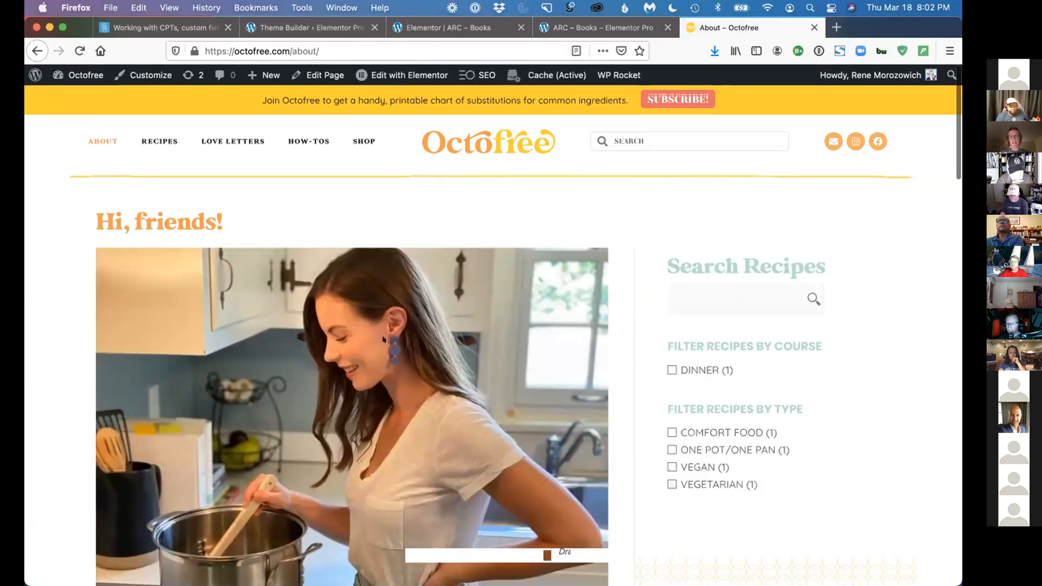
Look through Octofree's About page, from the introduction and sidebar to the allergy statistics and the email subscription form
scroll(338, 348, "down", 3)
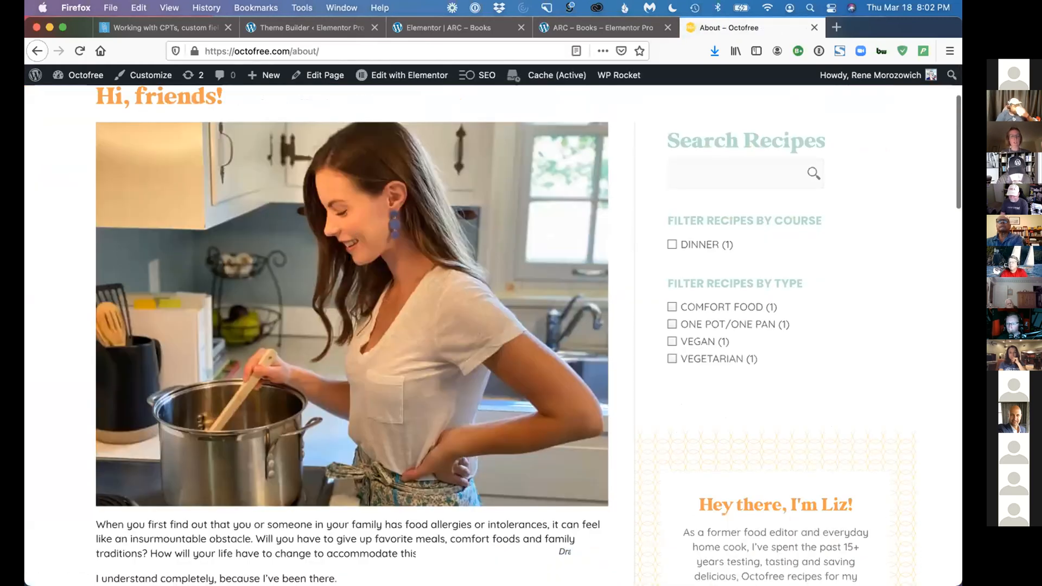
scroll(227, 347, "down", 3)
scroll(228, 346, "down", 6)
scroll(228, 346, "down", 3)
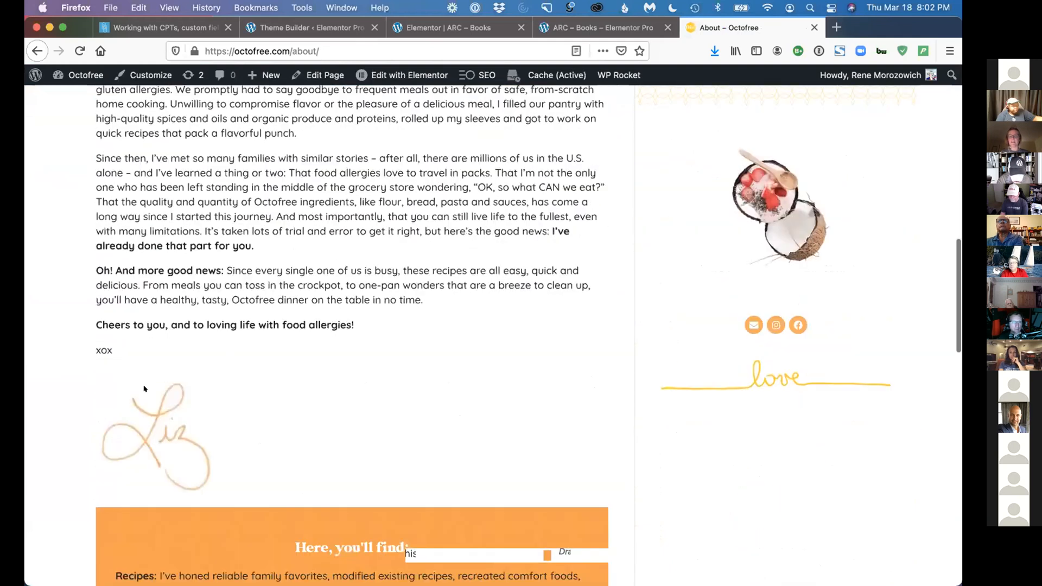
scroll(394, 274, "down", 3)
scroll(394, 274, "down", 5)
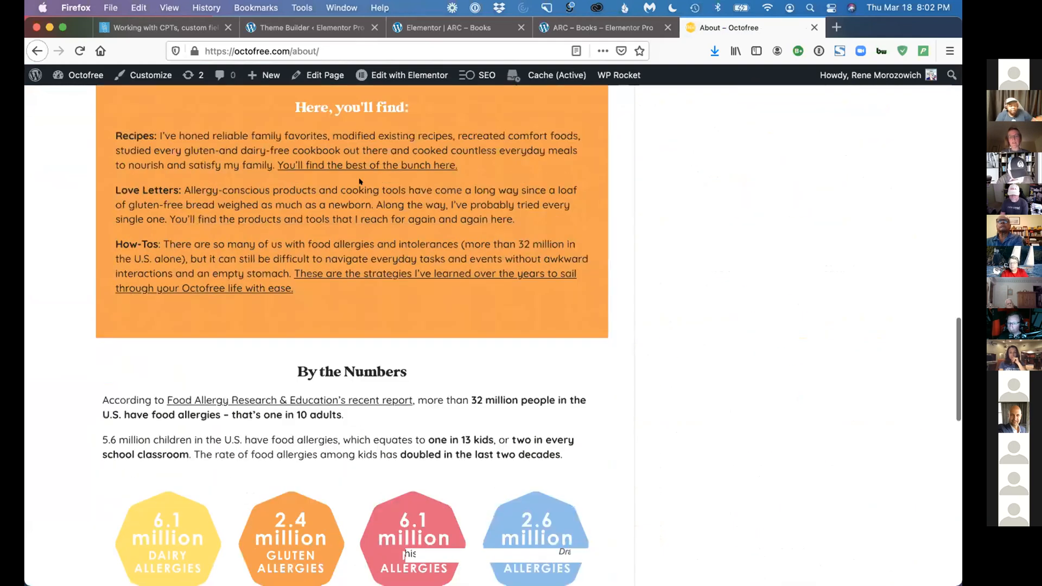
scroll(342, 281, "down", 3)
scroll(343, 287, "down", 5)
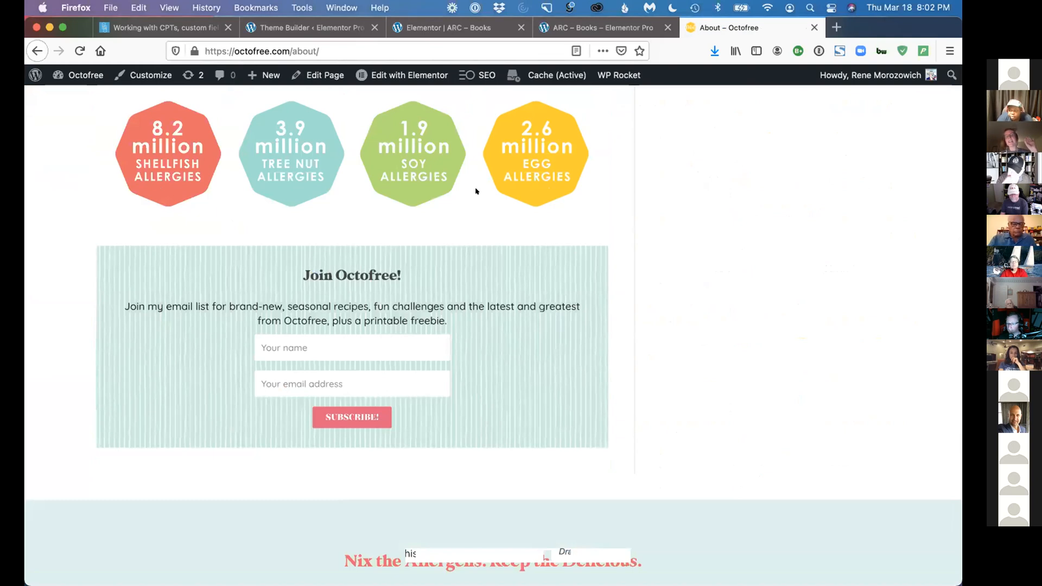
scroll(475, 191, "up", 10)
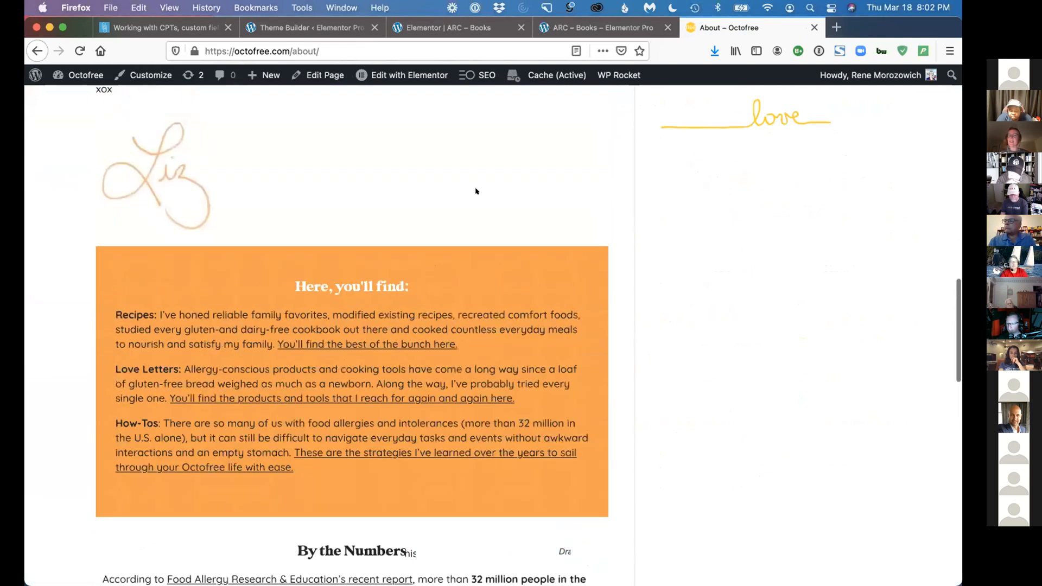
scroll(476, 191, "up", 1)
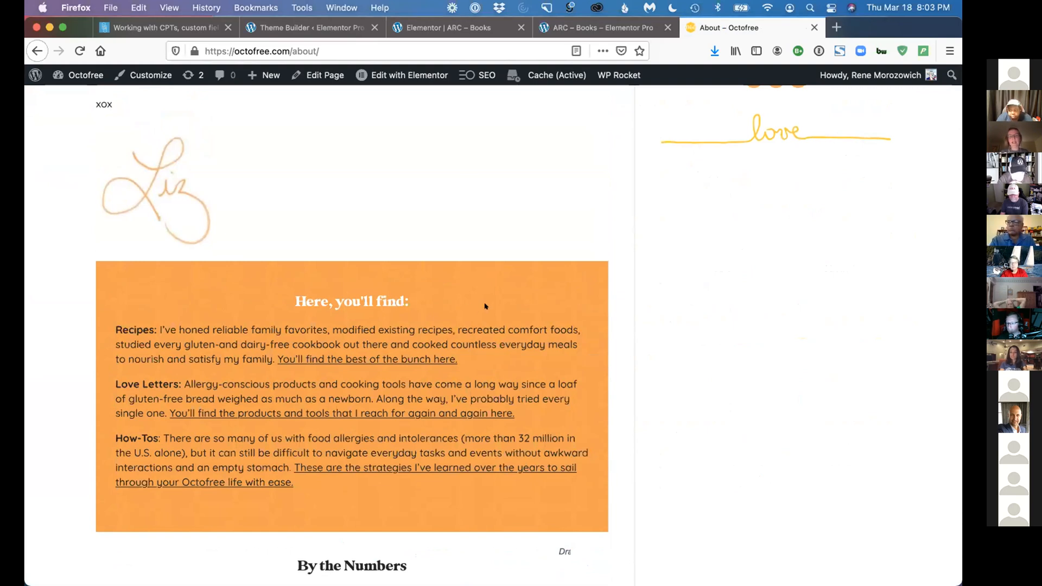
scroll(484, 306, "up", 3)
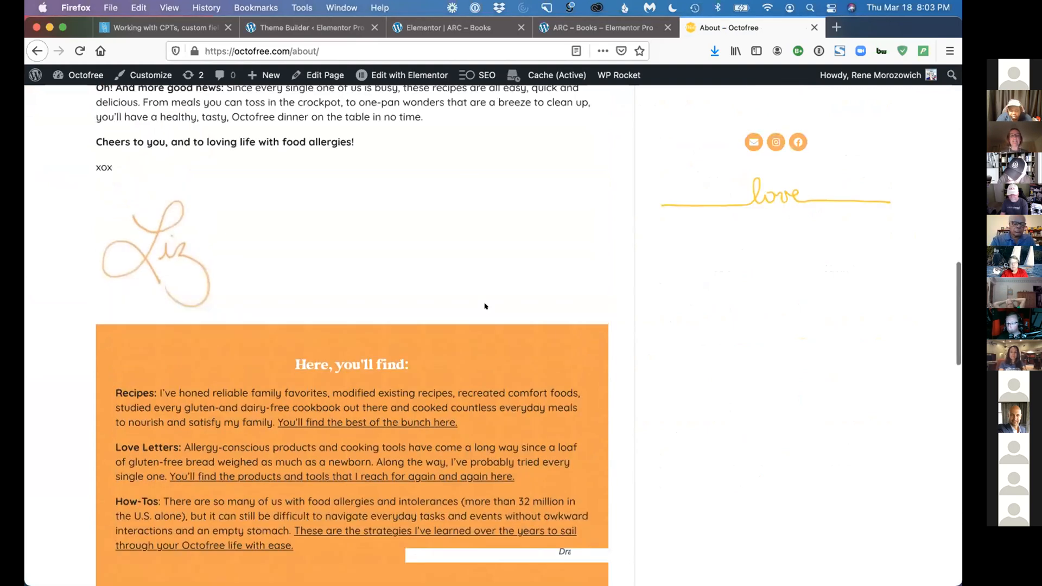
scroll(266, 284, "up", 10)
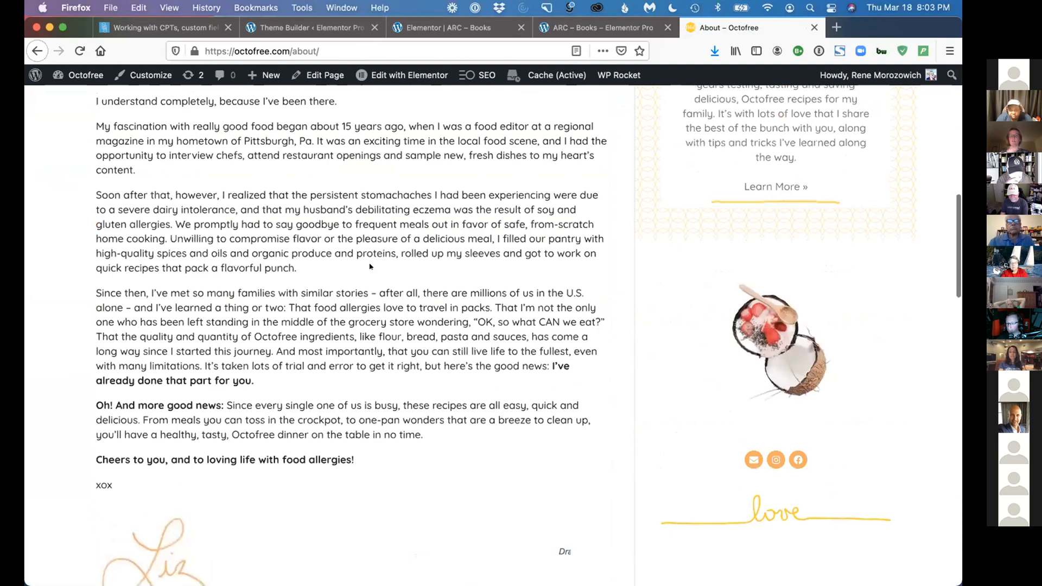
scroll(487, 256, "down", 5)
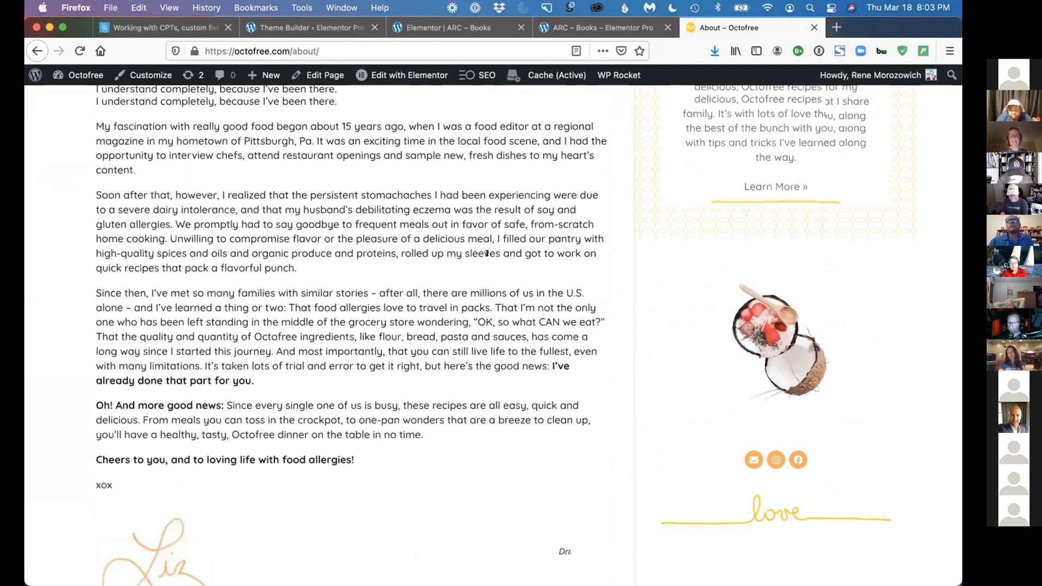
scroll(486, 255, "down", 12)
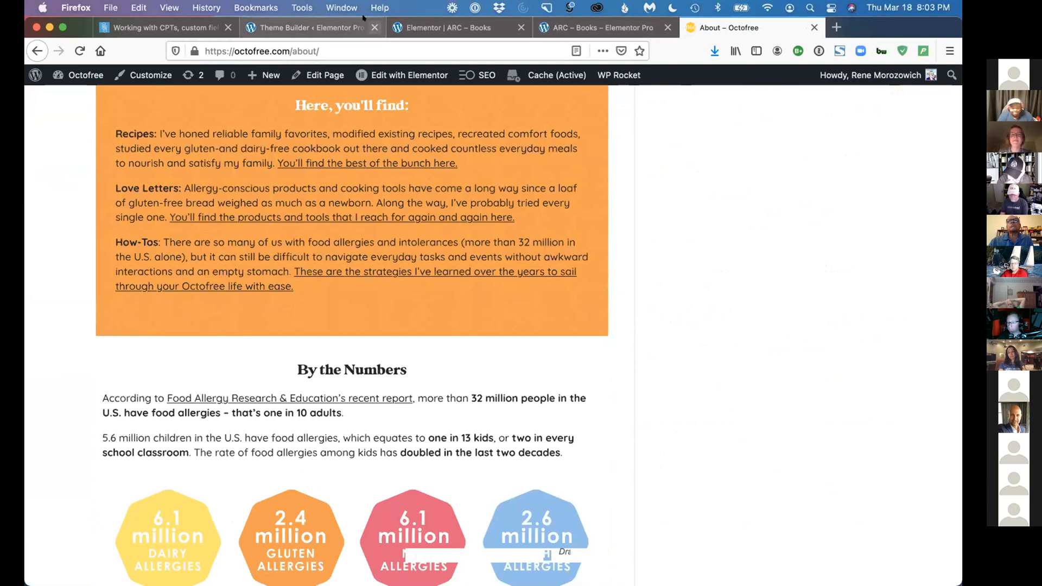
Revisit the Theme Builder template list and check the Examples section of the custom post types presentation page
left_click(330, 26)
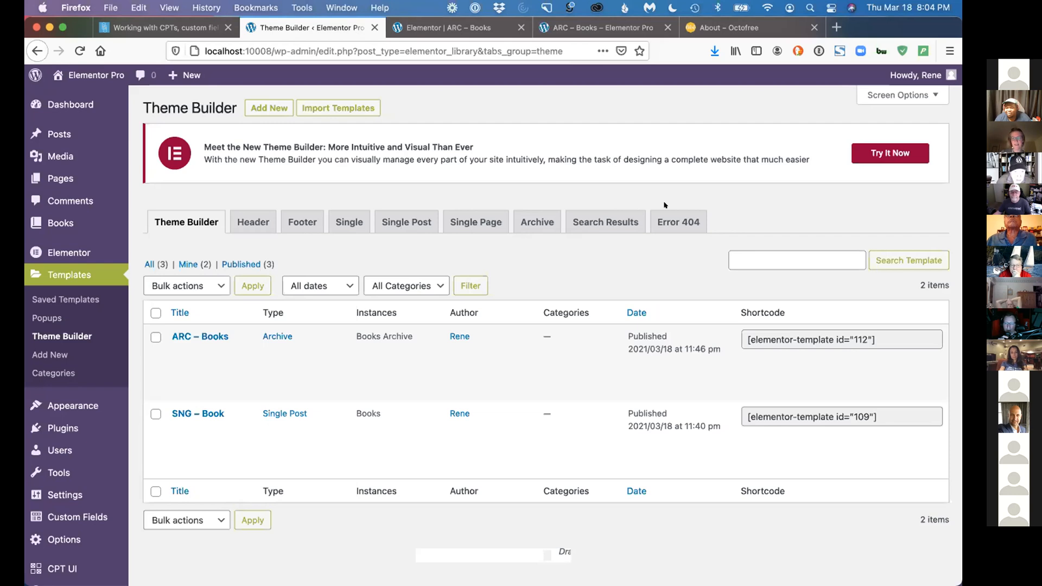
mouse_move(653, 413)
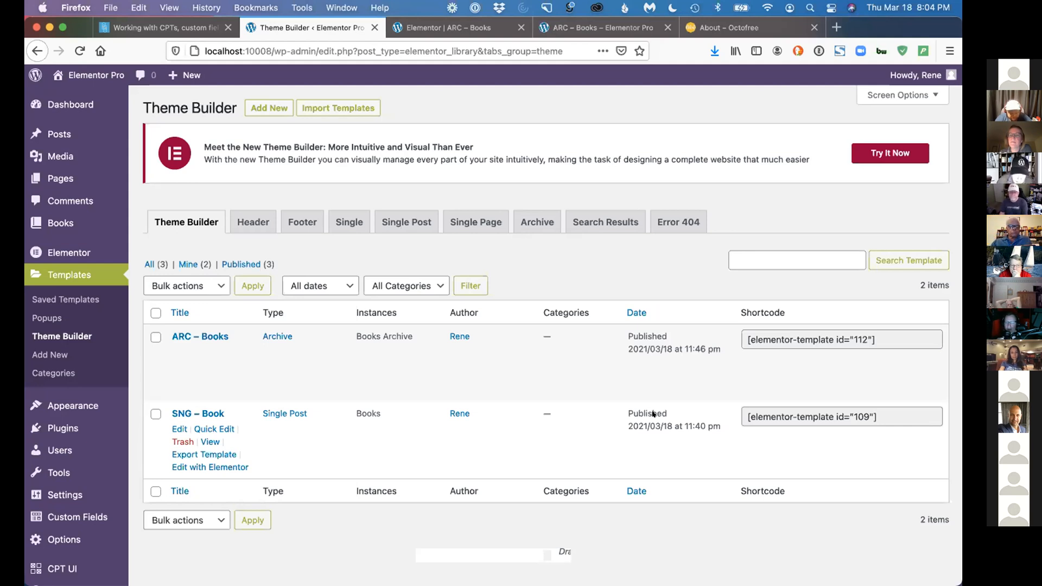
left_click(171, 36)
scroll(631, 432, "down", 1)
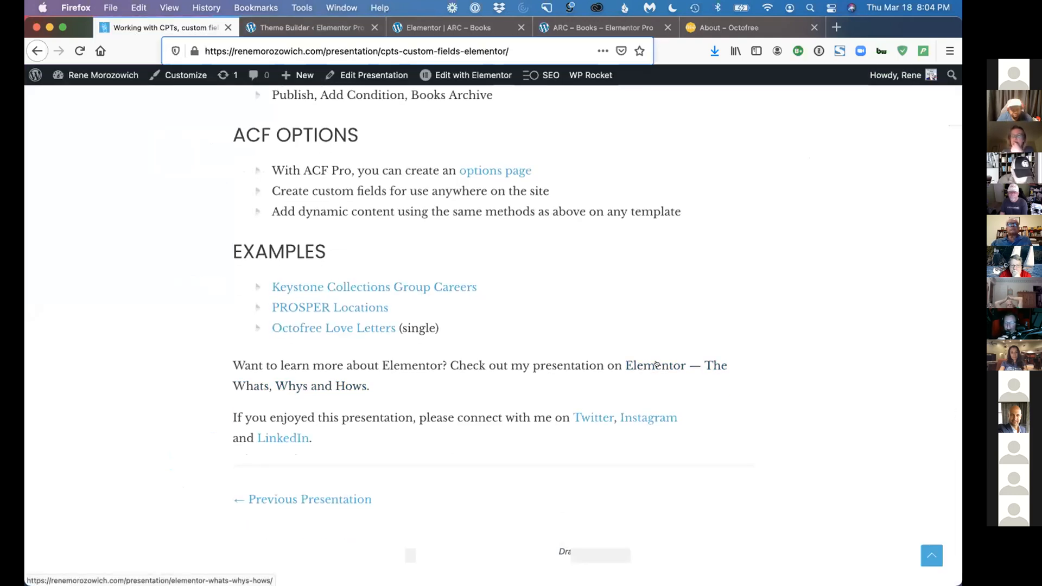
Return to the Theme Builder admin and open Elementor's Getting Started page to show its introductory video
left_click(329, 27)
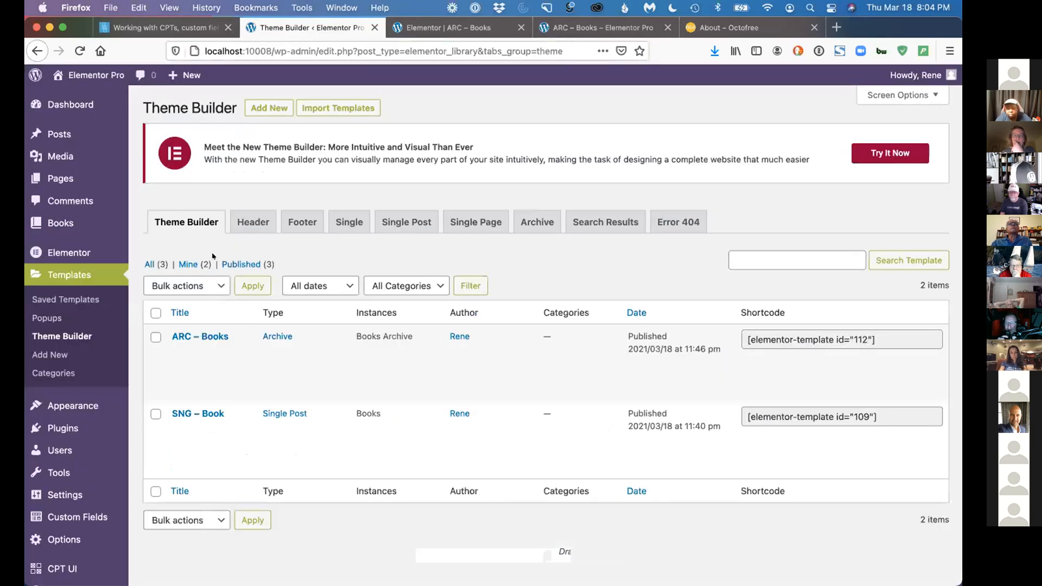
mouse_move(162, 339)
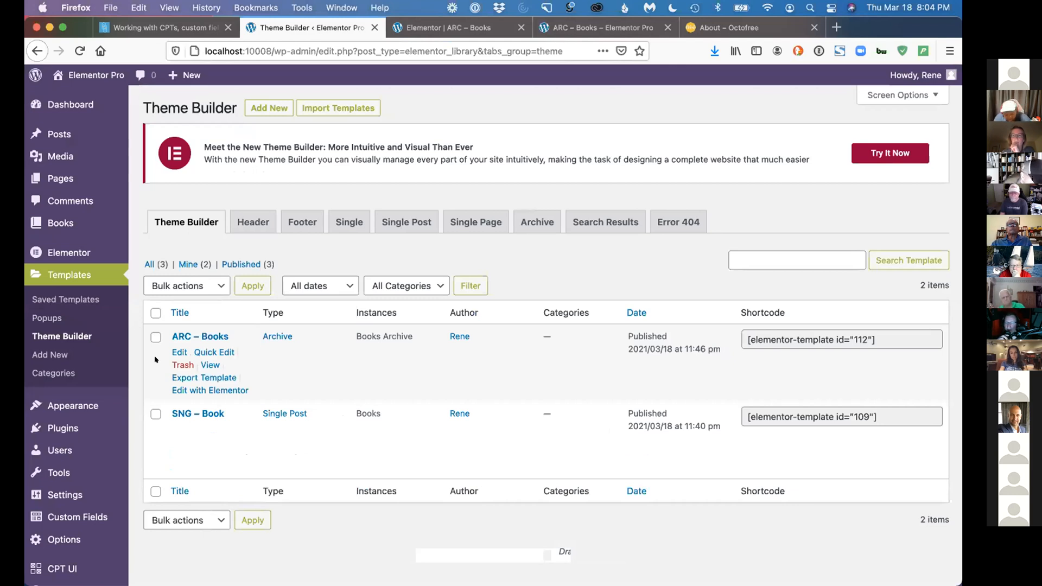
mouse_move(69, 252)
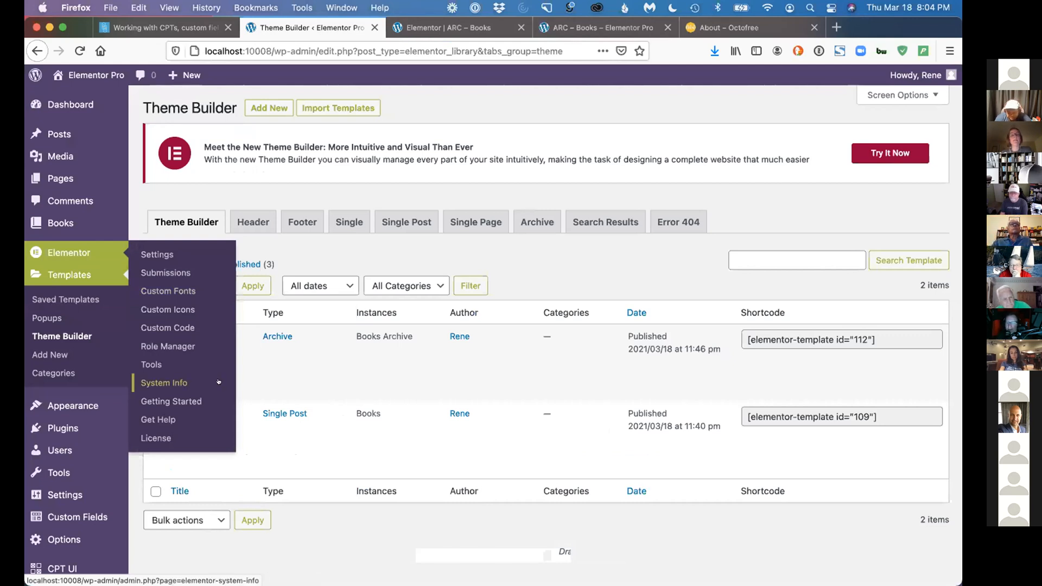
left_click(165, 402)
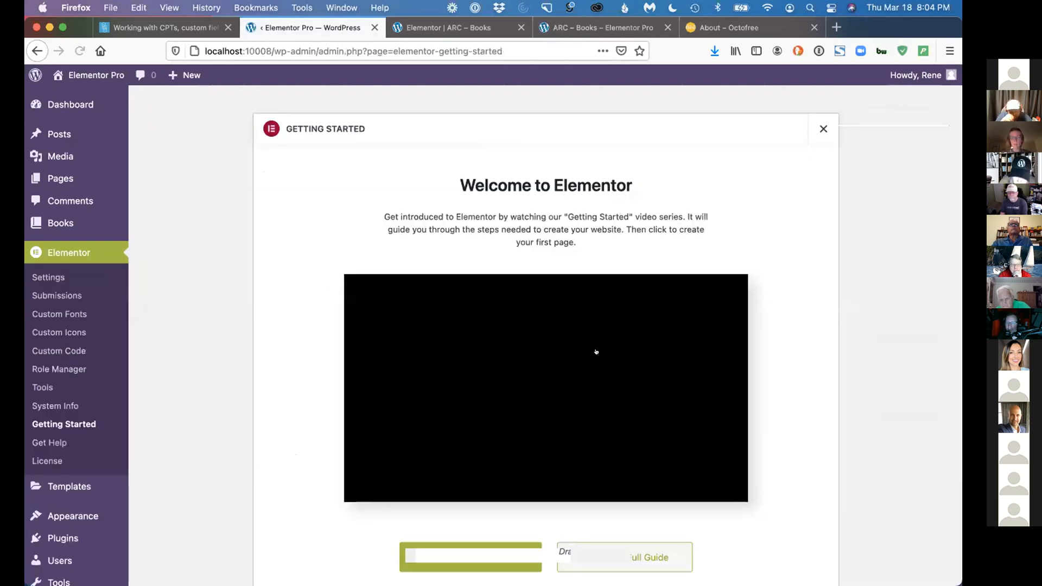
scroll(445, 161, "down", 5)
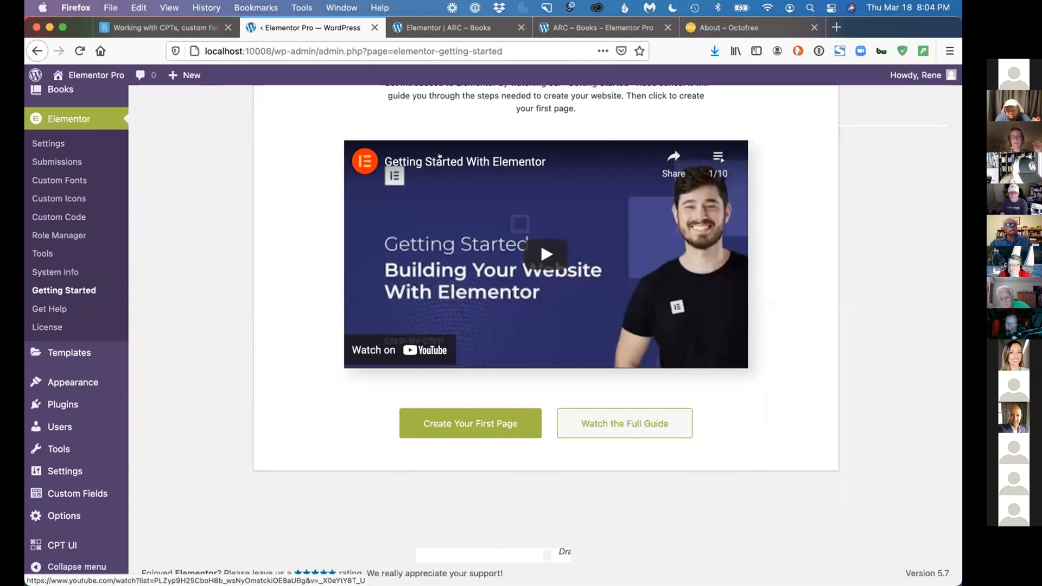
Open the Getting Started With Elementor video on YouTube in a new tab, pause it, review its details, and return to the Getting Started page
right_click(454, 160)
left_click(478, 165)
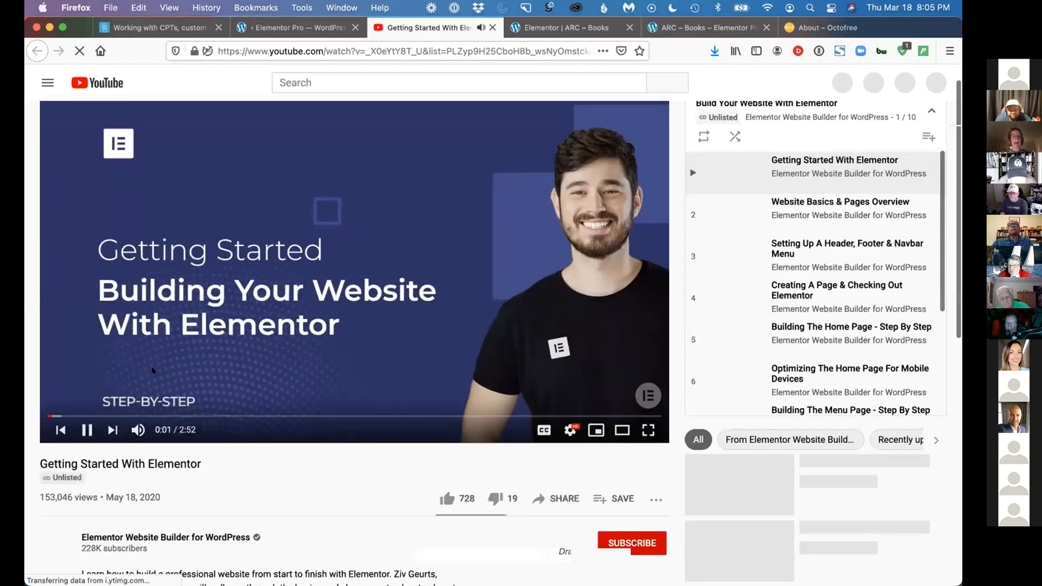
left_click(216, 381)
scroll(216, 382, "down", 2)
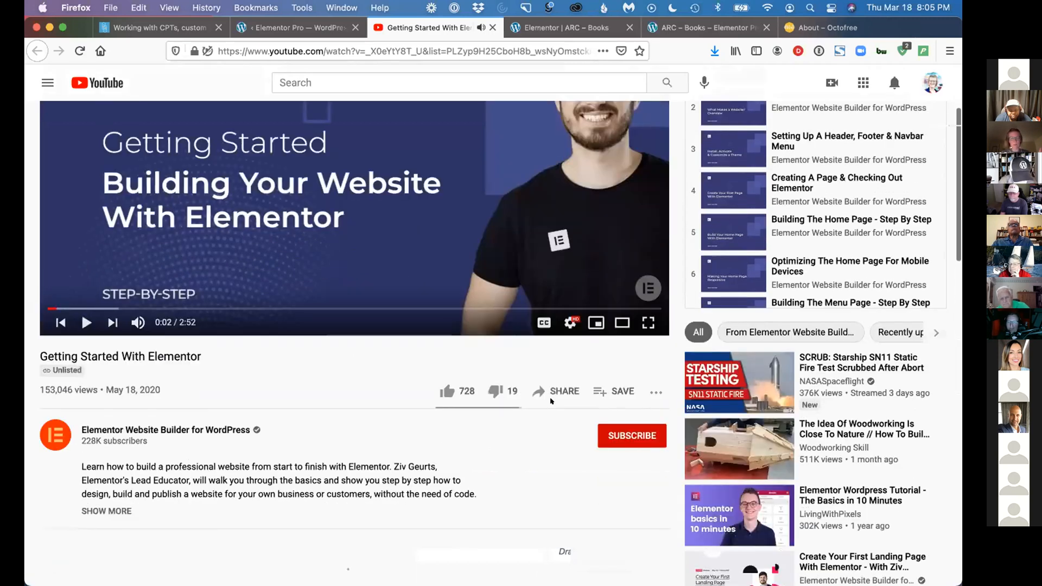
scroll(166, 389, "down", 1)
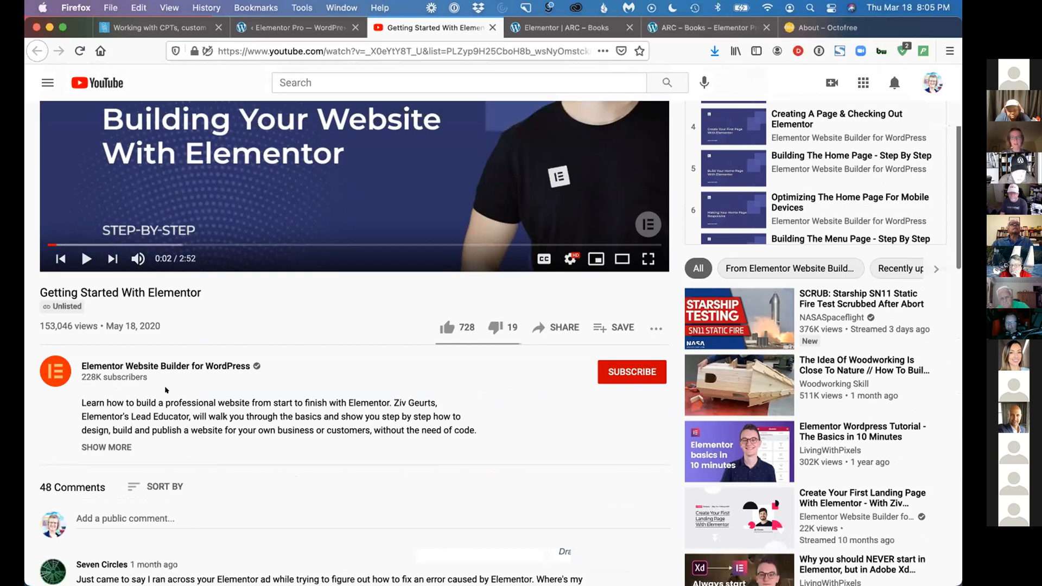
scroll(789, 150, "up", 3)
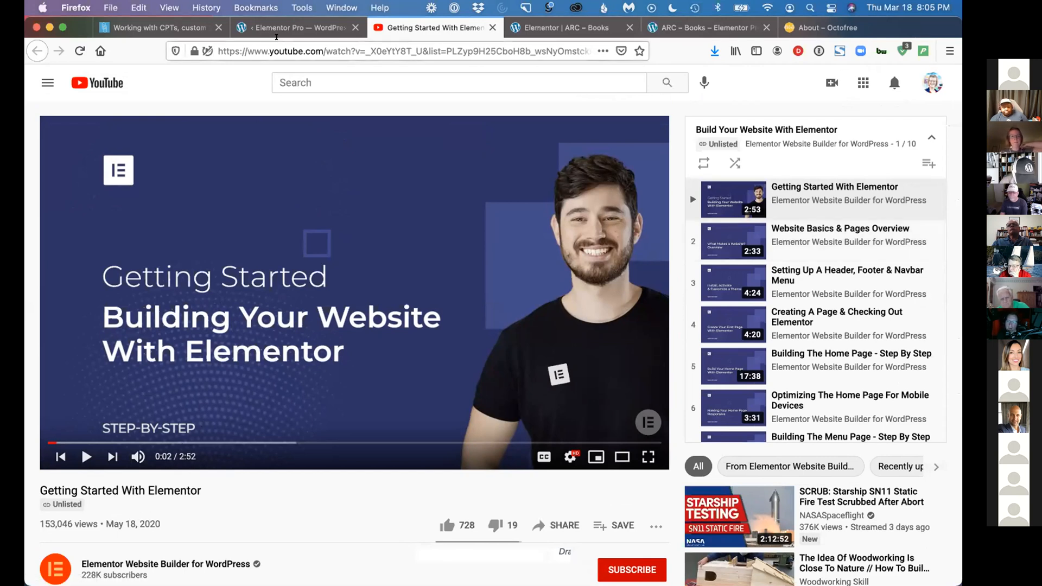
left_click(325, 28)
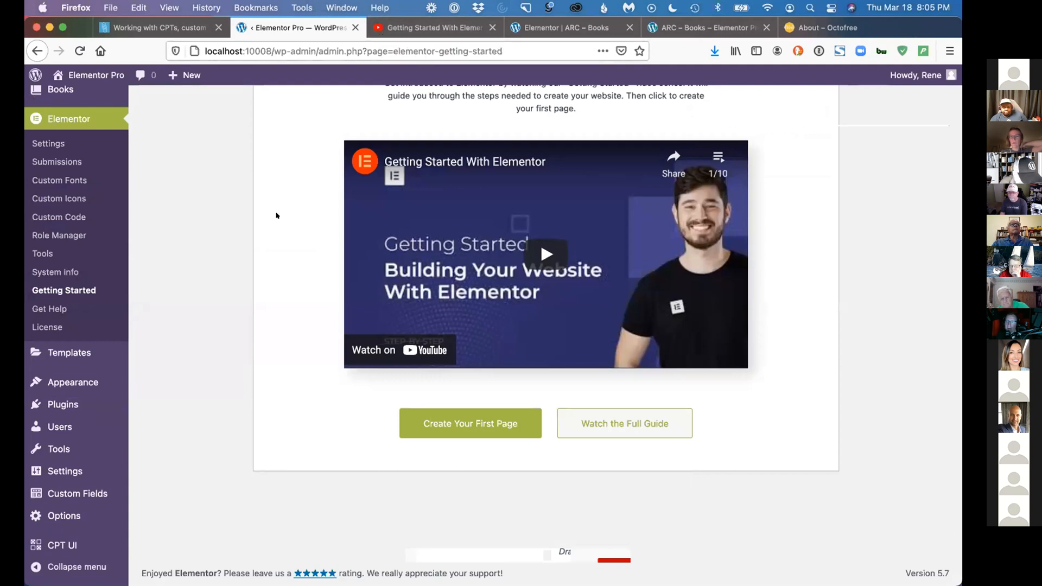
scroll(276, 216, "up", 2)
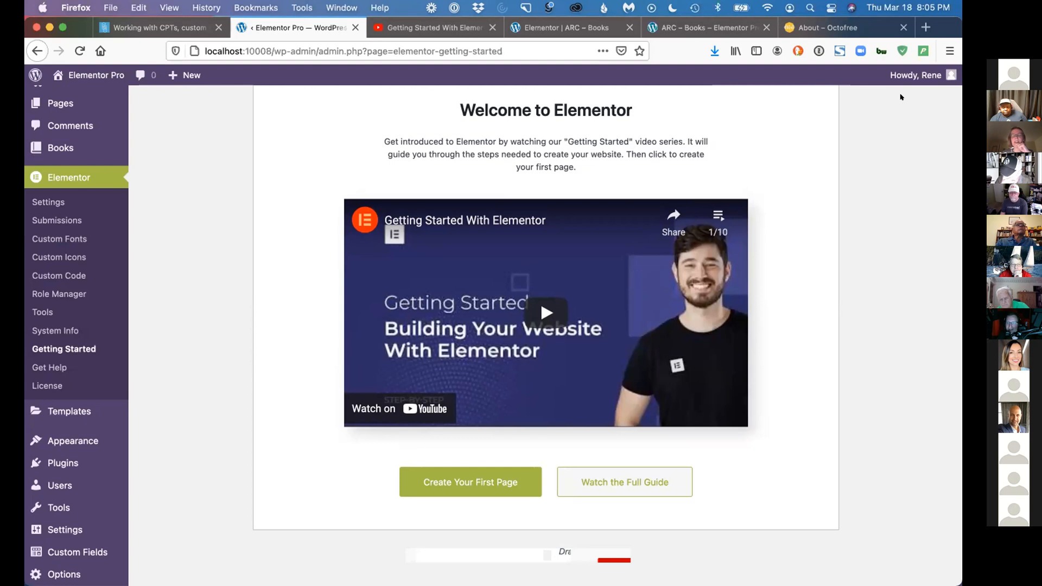
Load wpcalendar.io in a new tab and open its list of online WordPress events
left_click(924, 28)
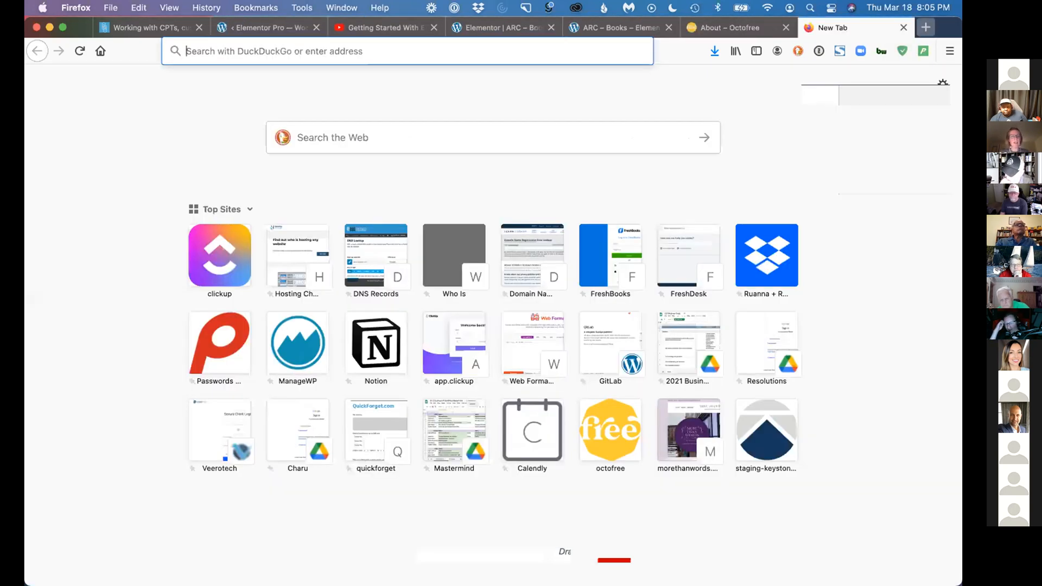
type("wpcal")
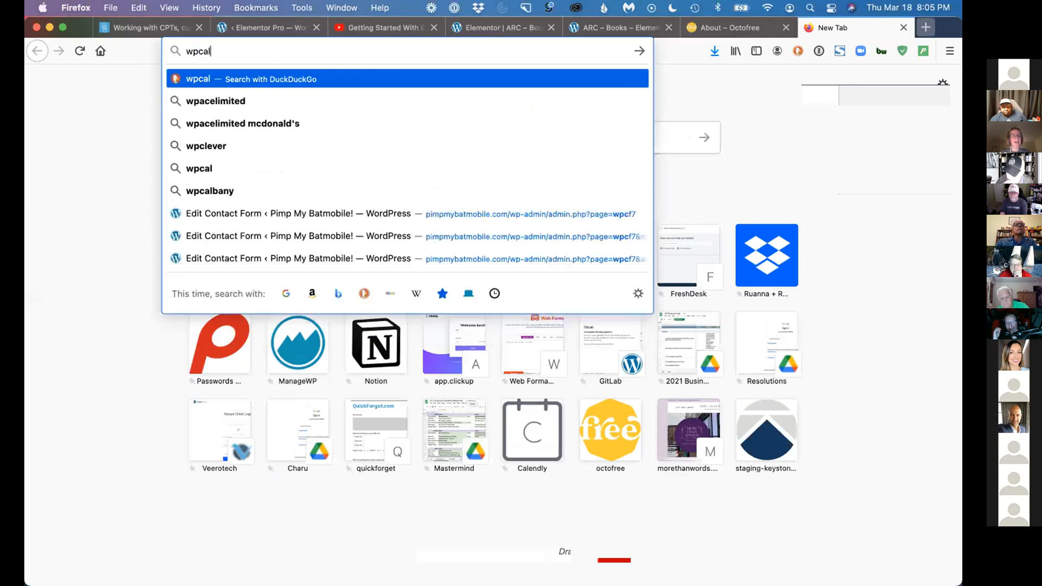
type("endar.io")
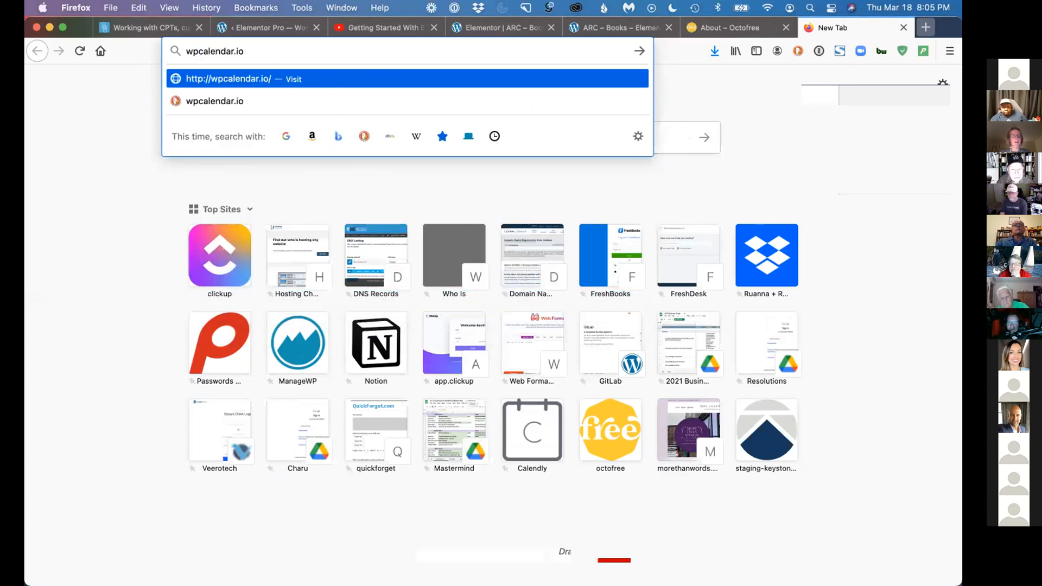
key("Return")
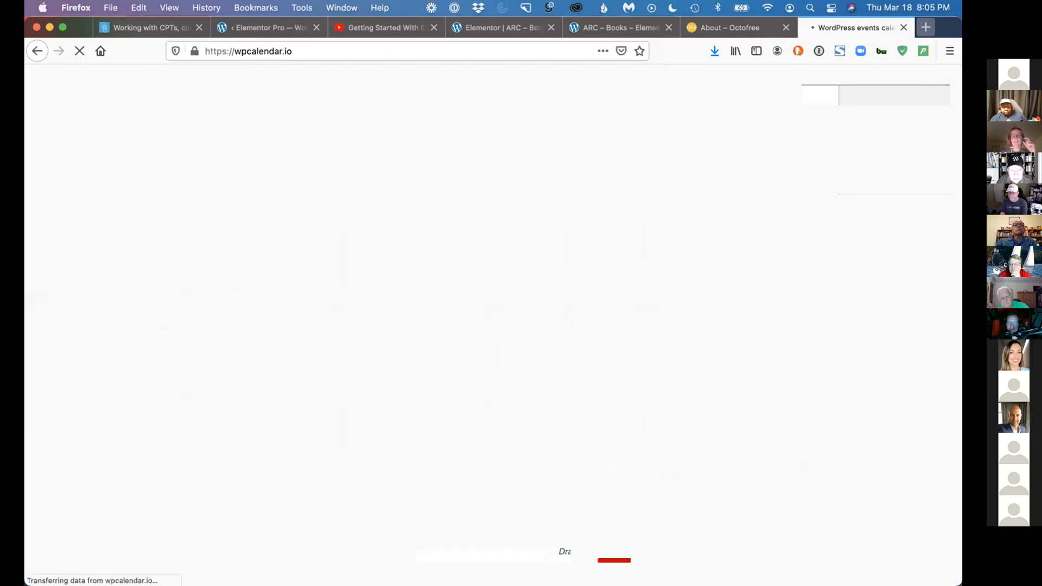
left_click(470, 199)
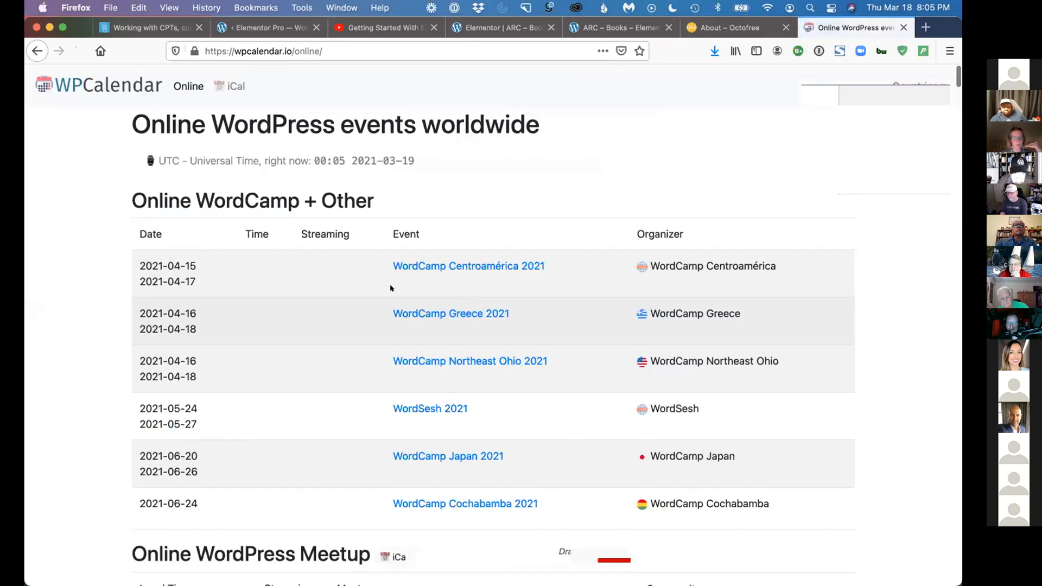
Look through the online WordCamp and WordPress meetup listings, and return to Elementor's Getting Started page
scroll(385, 288, "down", 10)
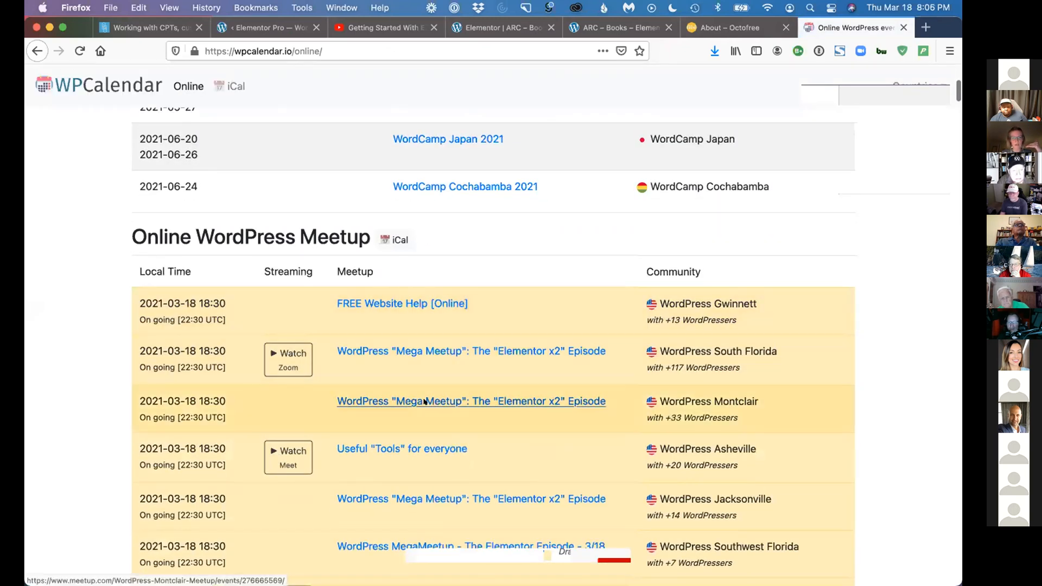
scroll(428, 401, "down", 5)
scroll(479, 287, "down", 5)
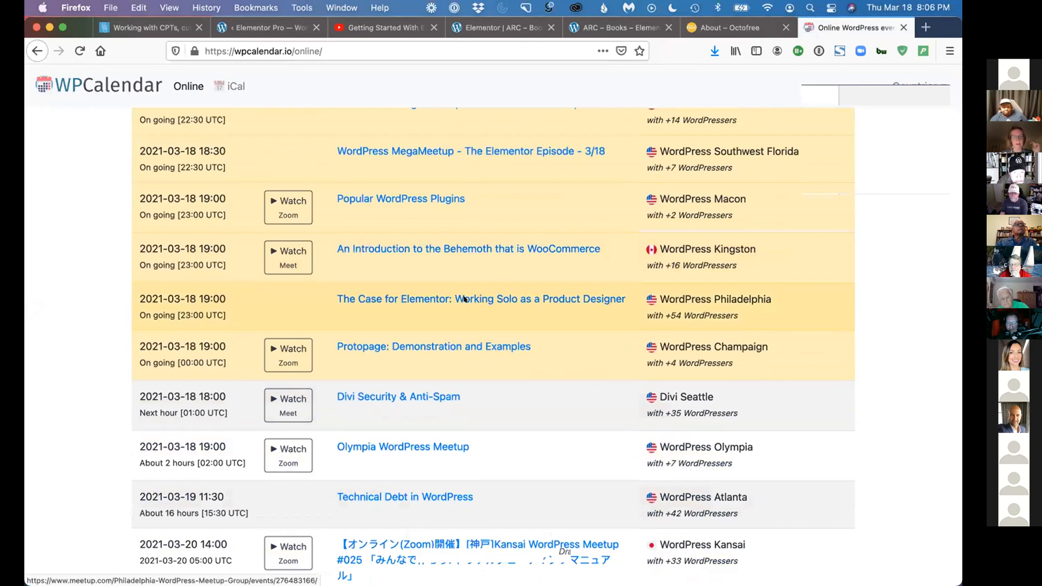
scroll(397, 298, "down", 10)
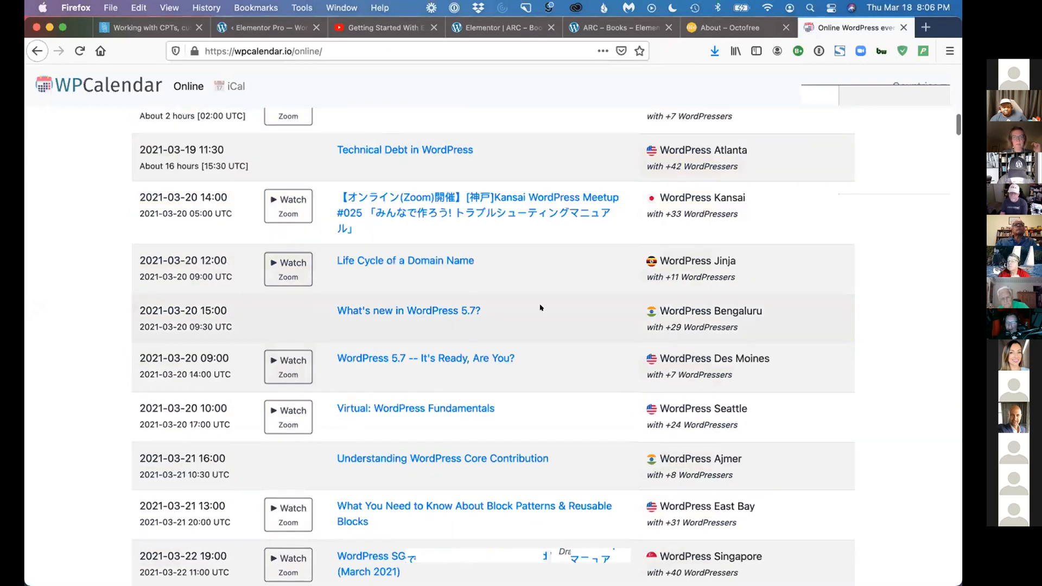
scroll(464, 299, "down", 9)
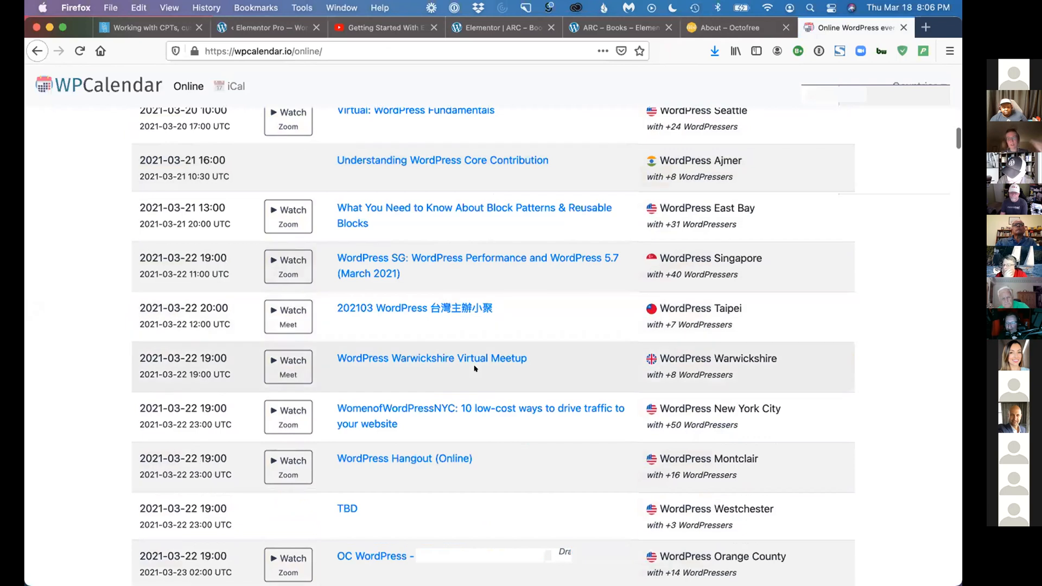
scroll(472, 366, "down", 3)
scroll(475, 367, "down", 3)
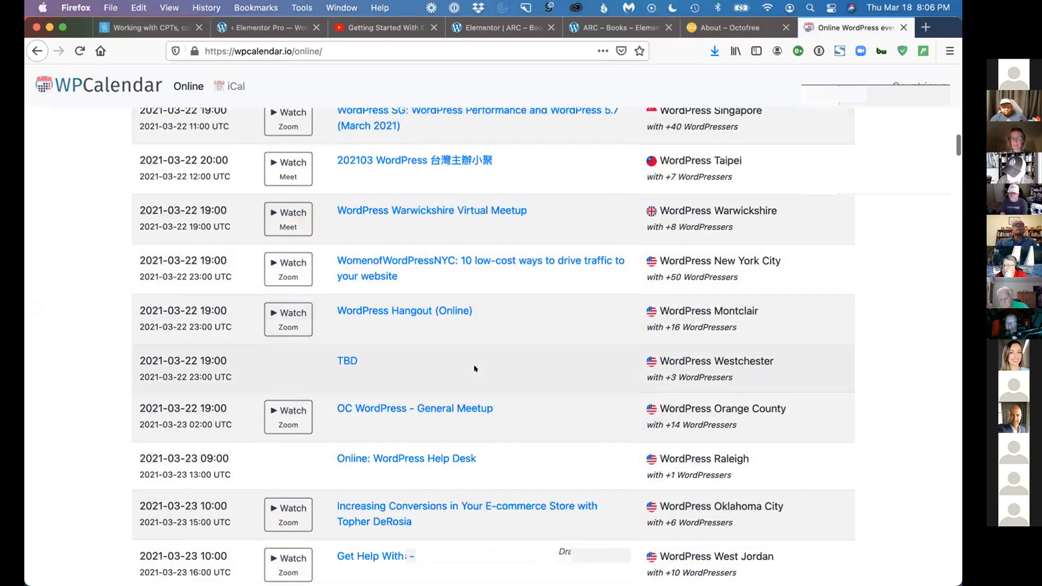
scroll(464, 434, "down", 2)
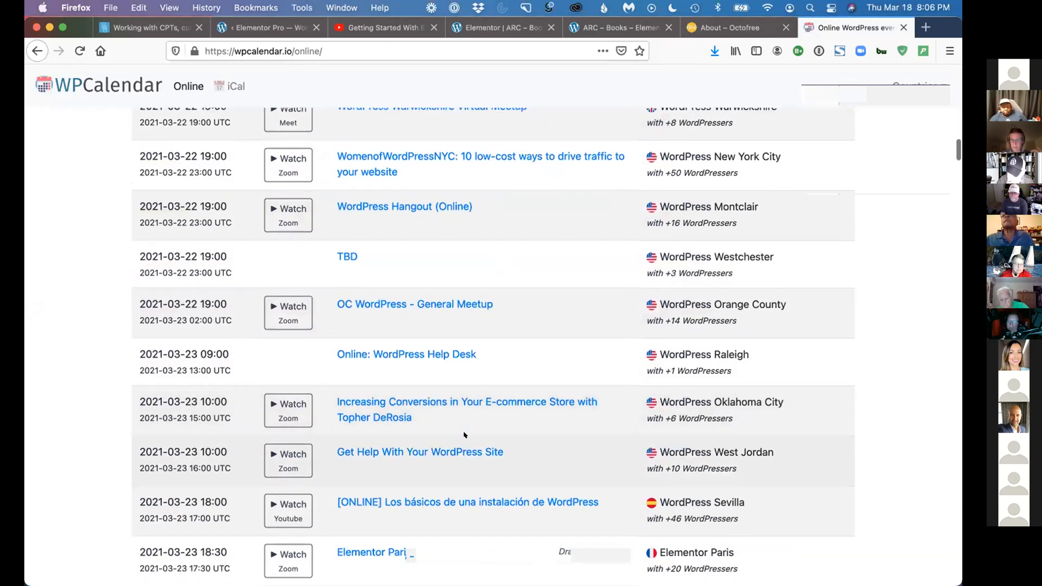
scroll(464, 434, "down", 2)
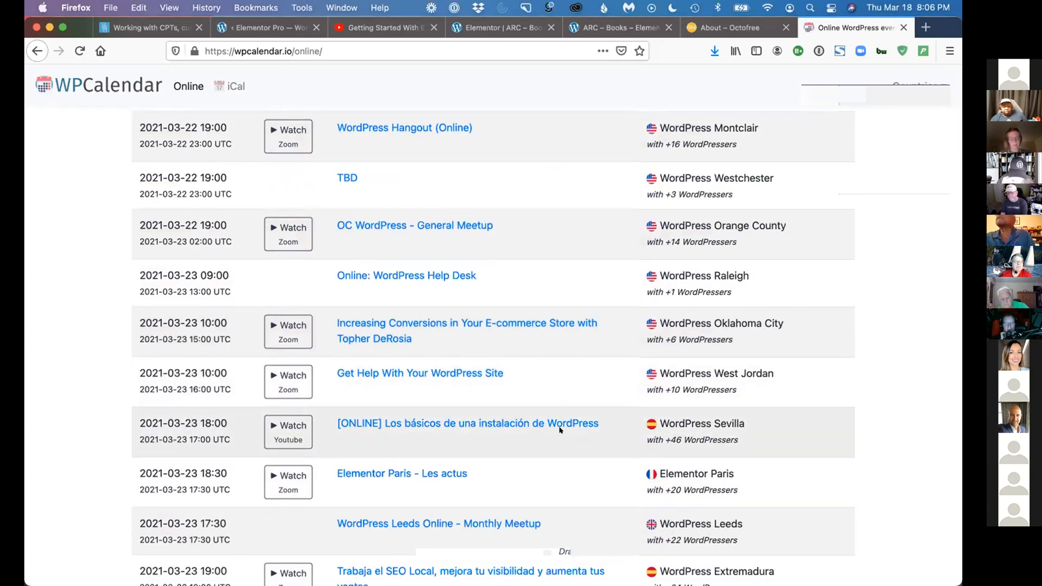
scroll(558, 402, "down", 2)
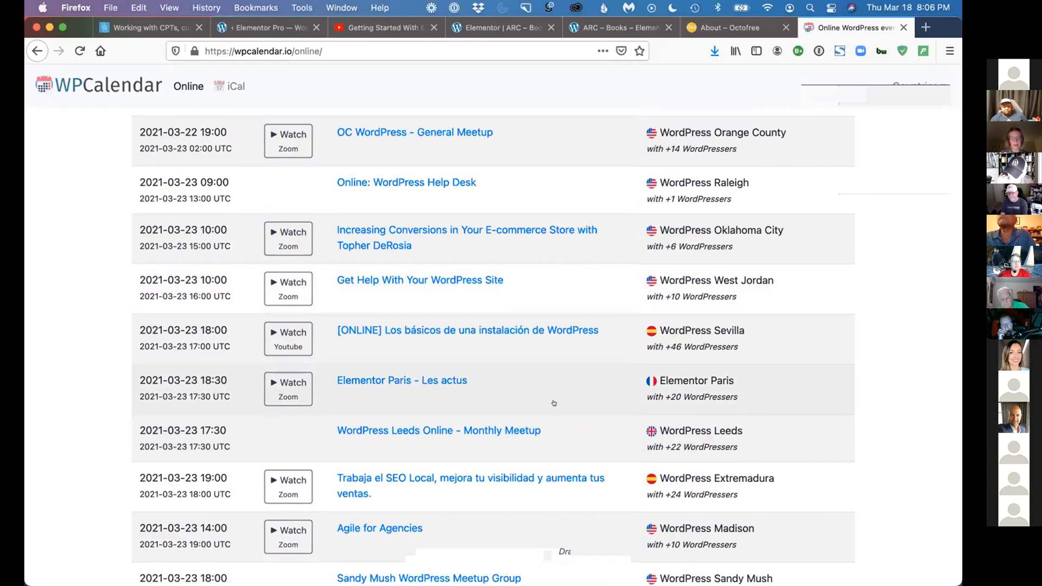
scroll(558, 402, "down", 2)
scroll(558, 402, "up", 15)
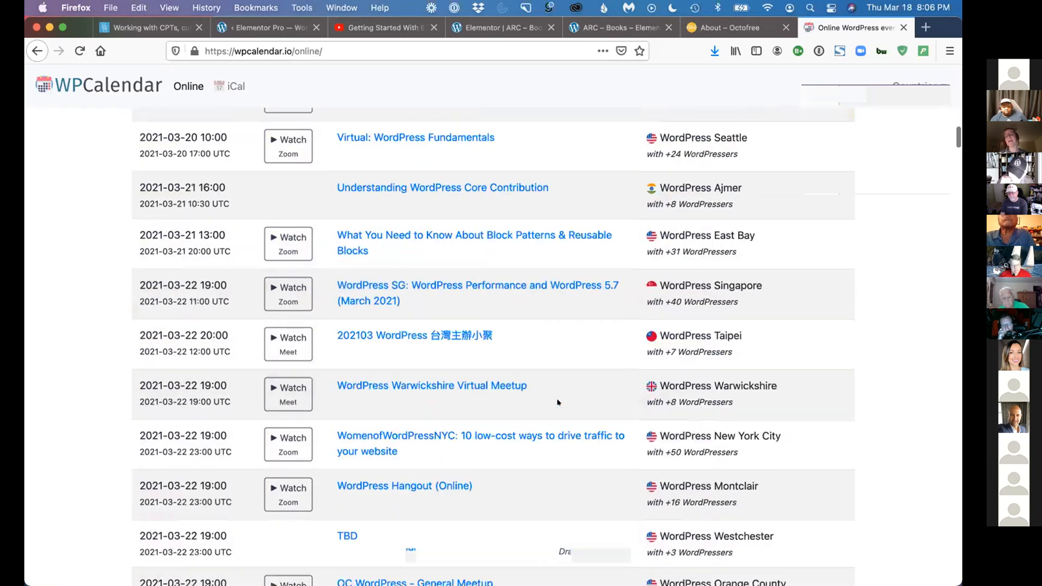
scroll(557, 403, "up", 10)
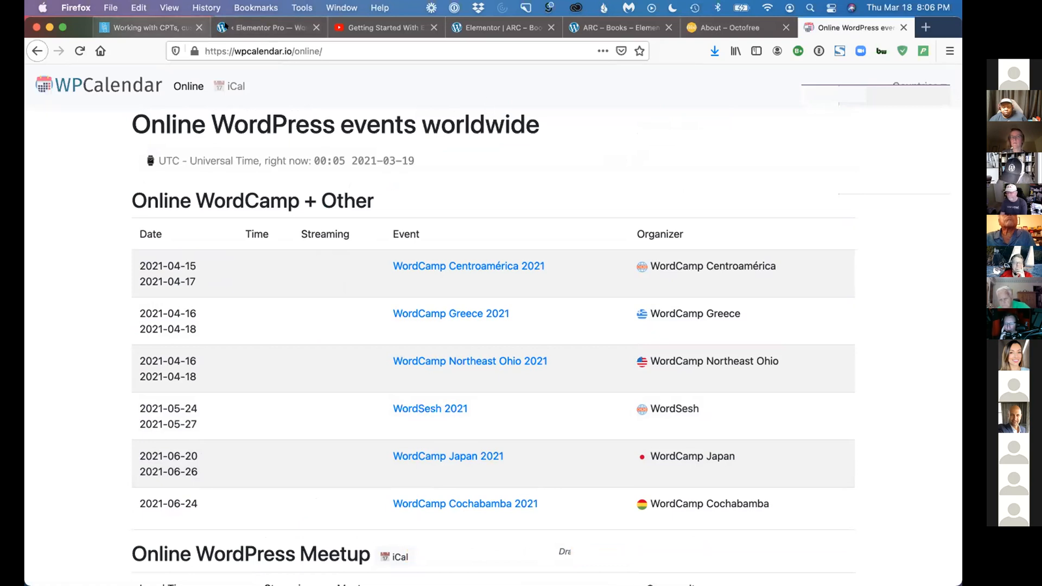
left_click(260, 27)
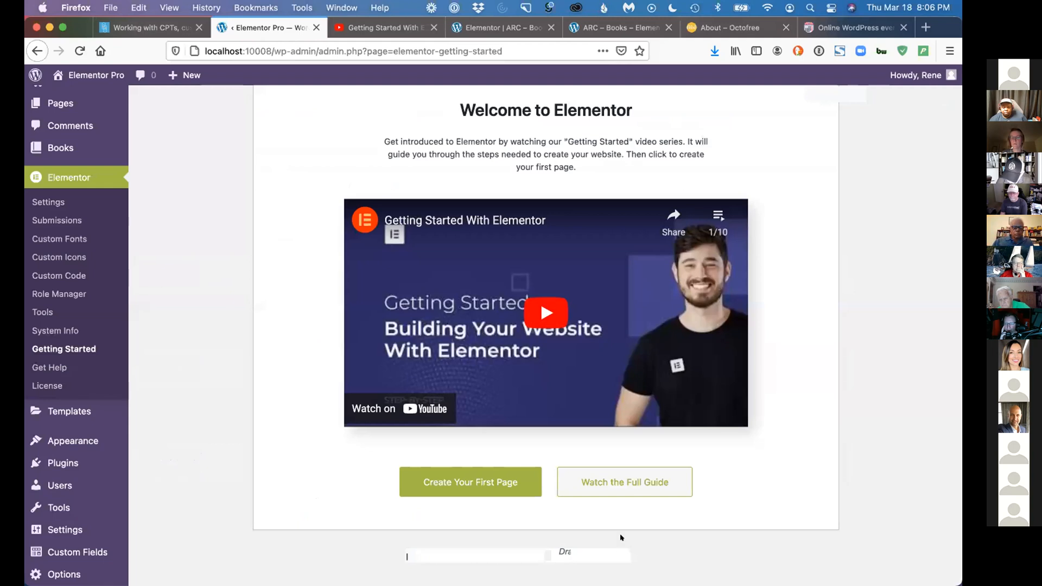